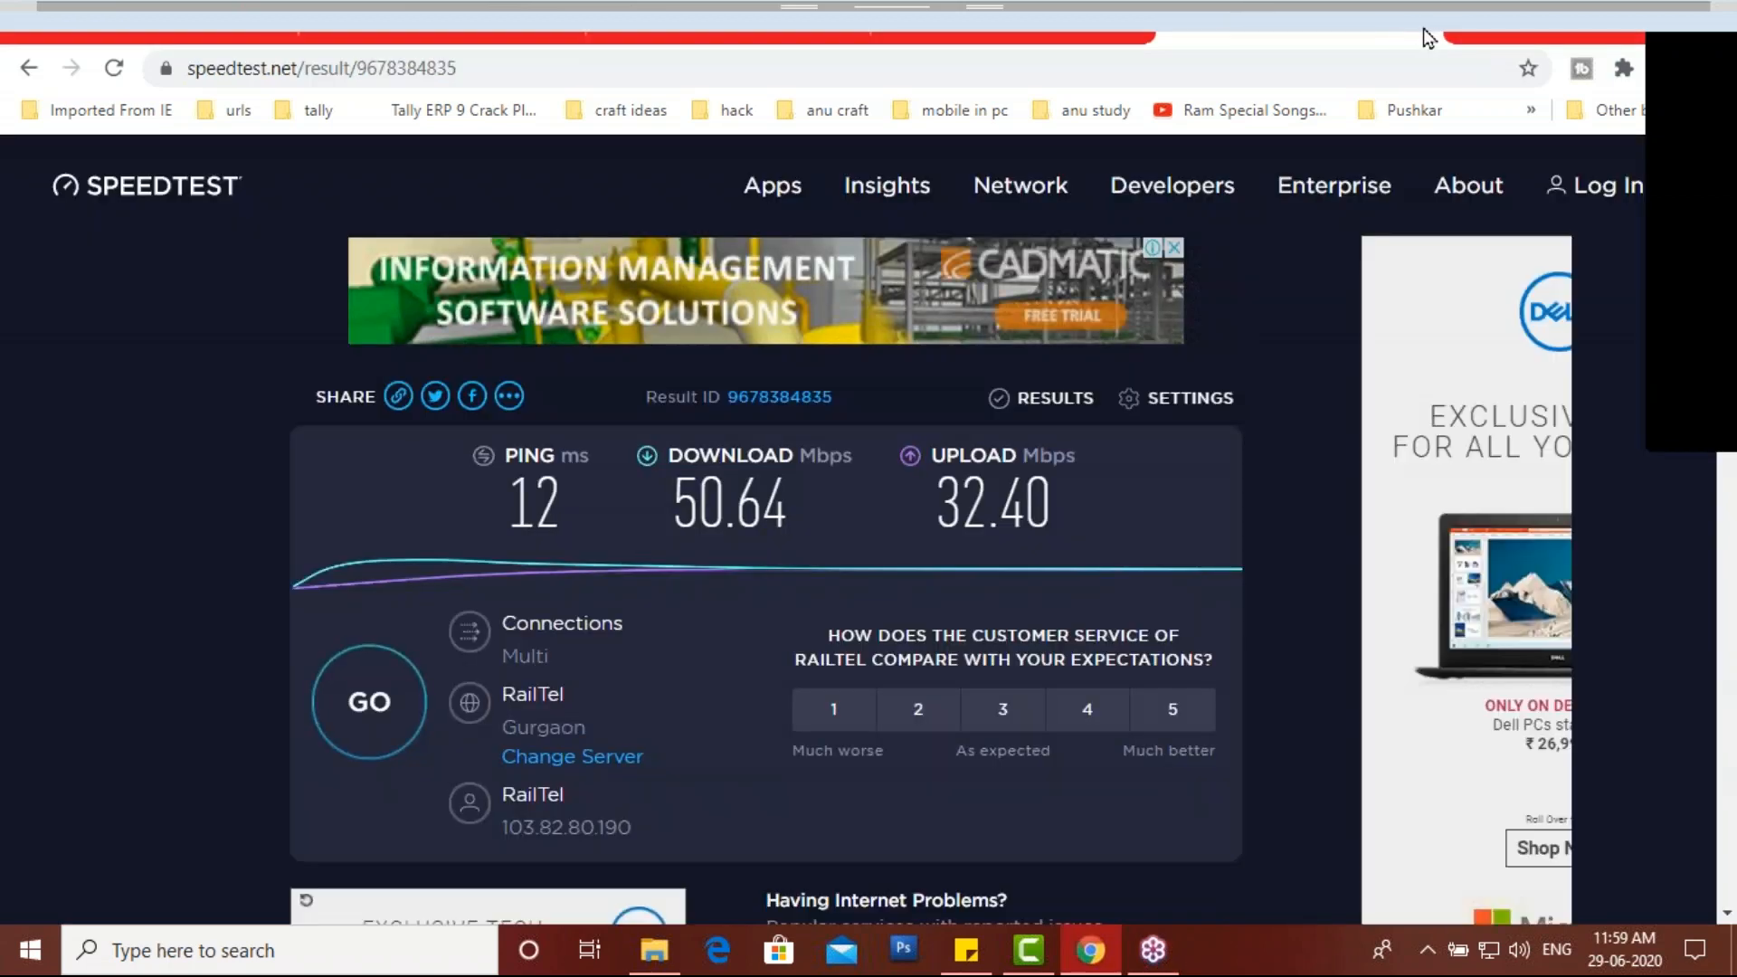
Step: Minimise the browser window and close the sticky note to clear the screen
left_click(1424, 27)
left_click(1585, 23)
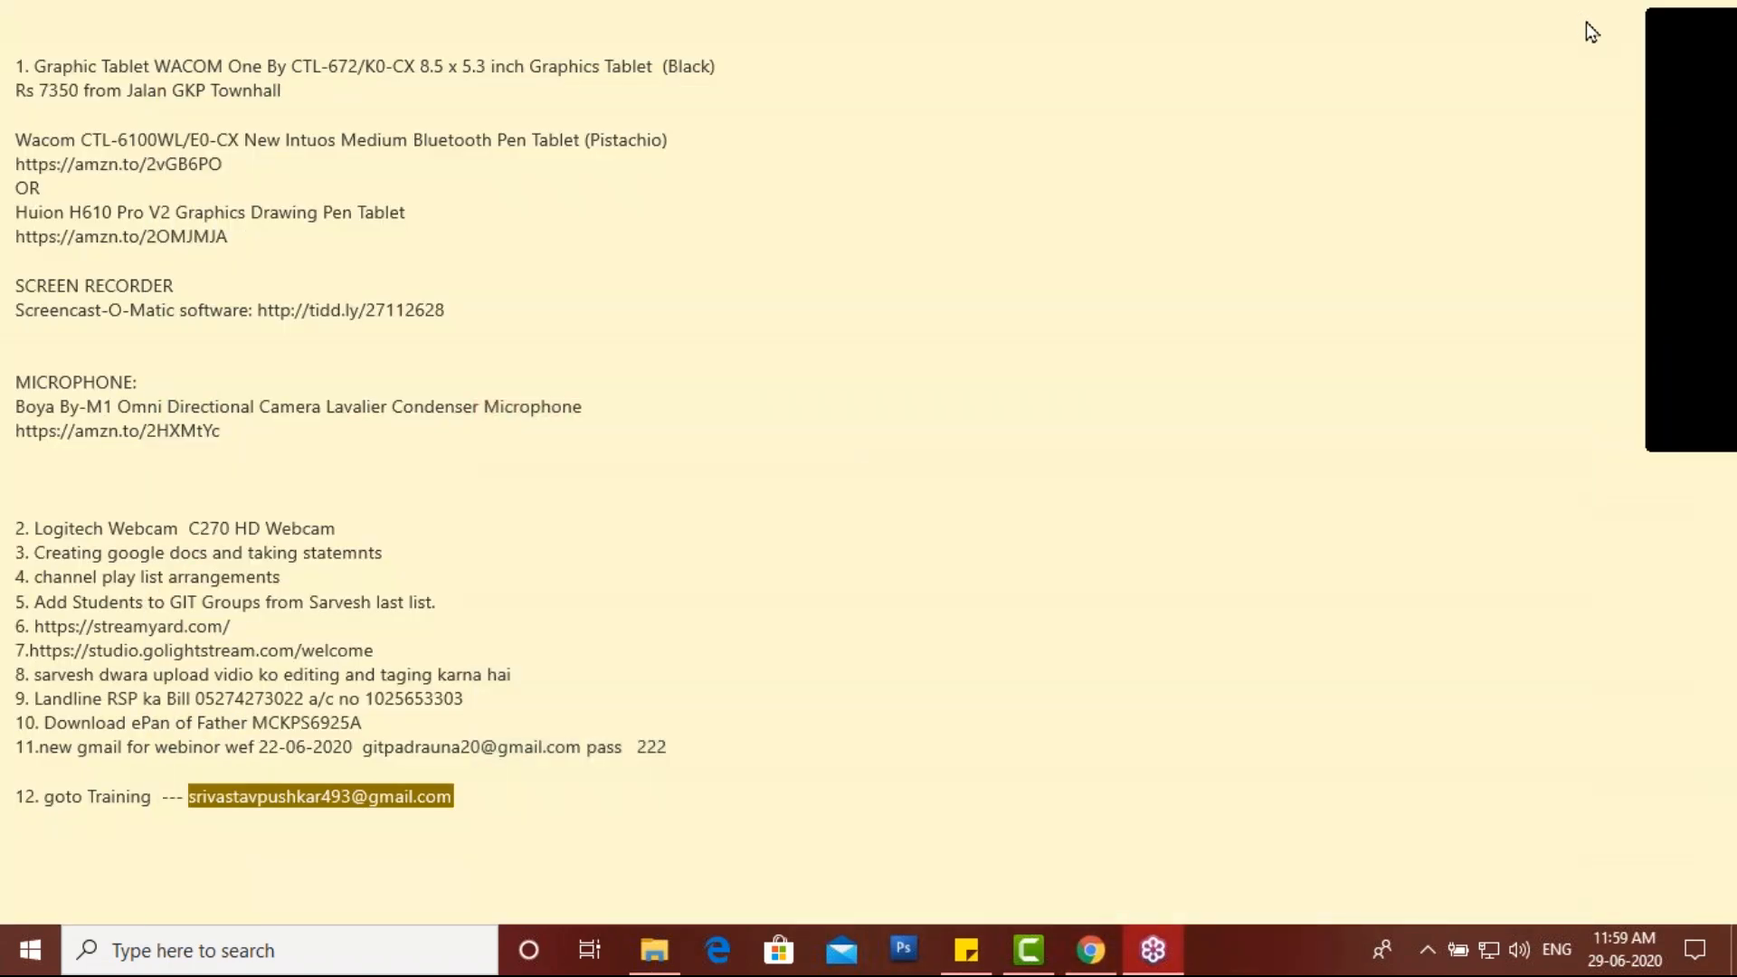
left_click(1334, 240)
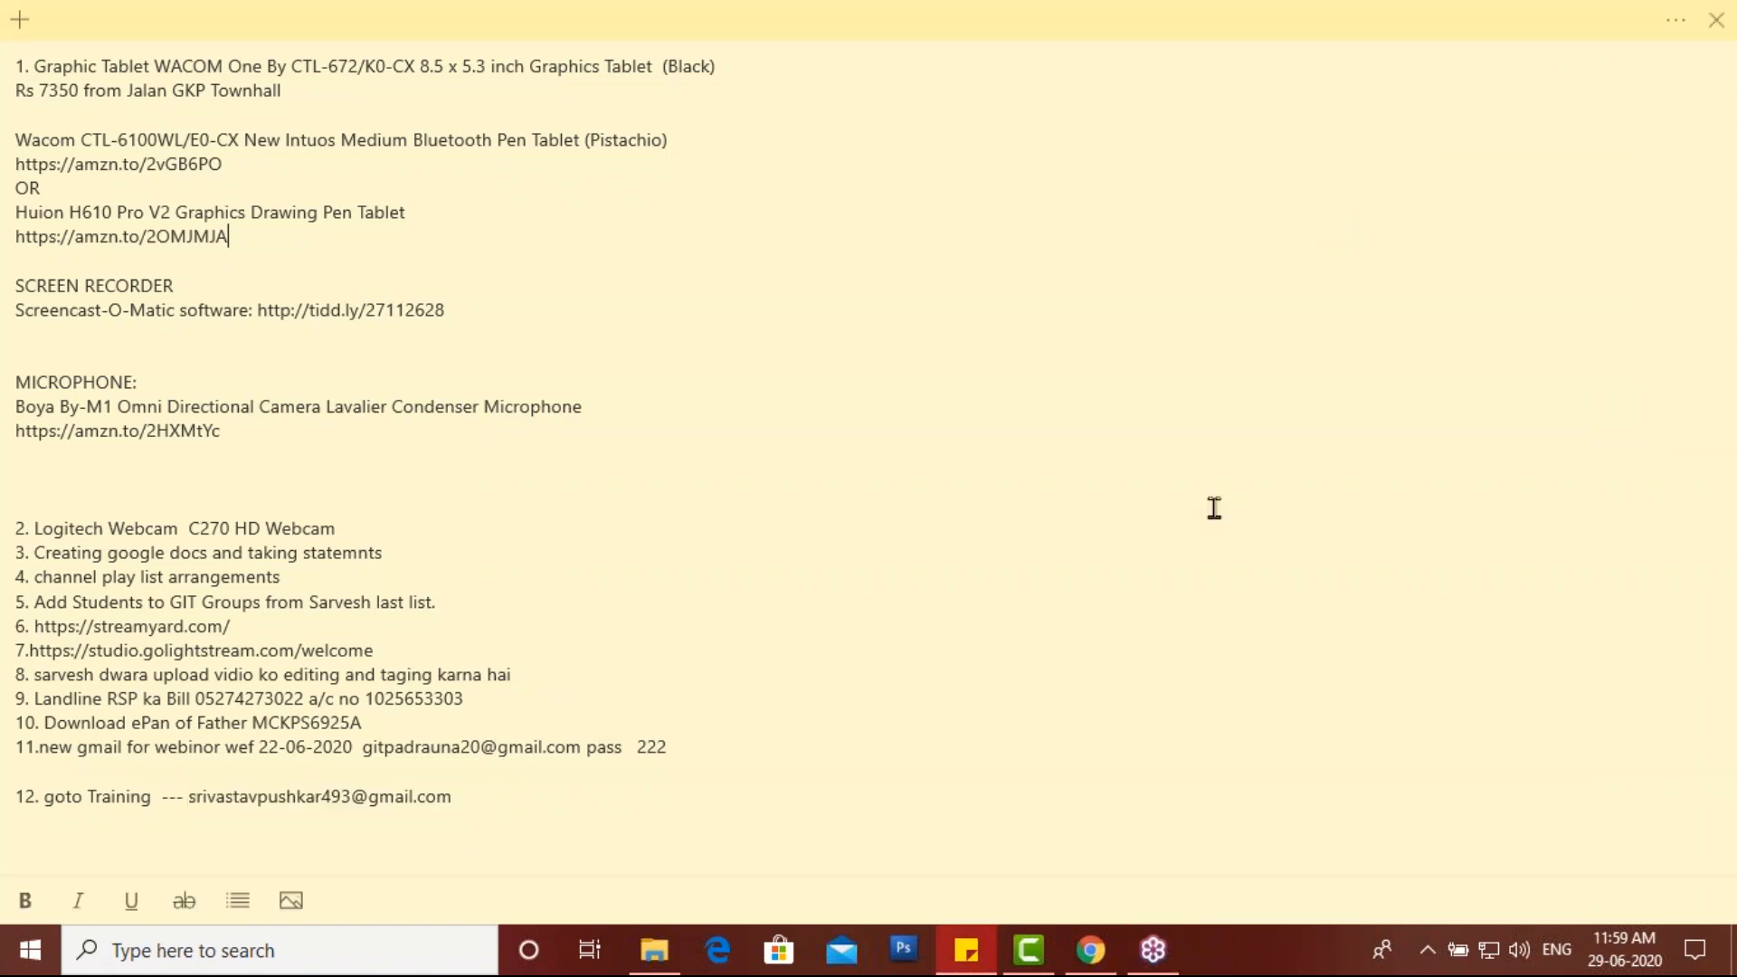
left_click(1716, 20)
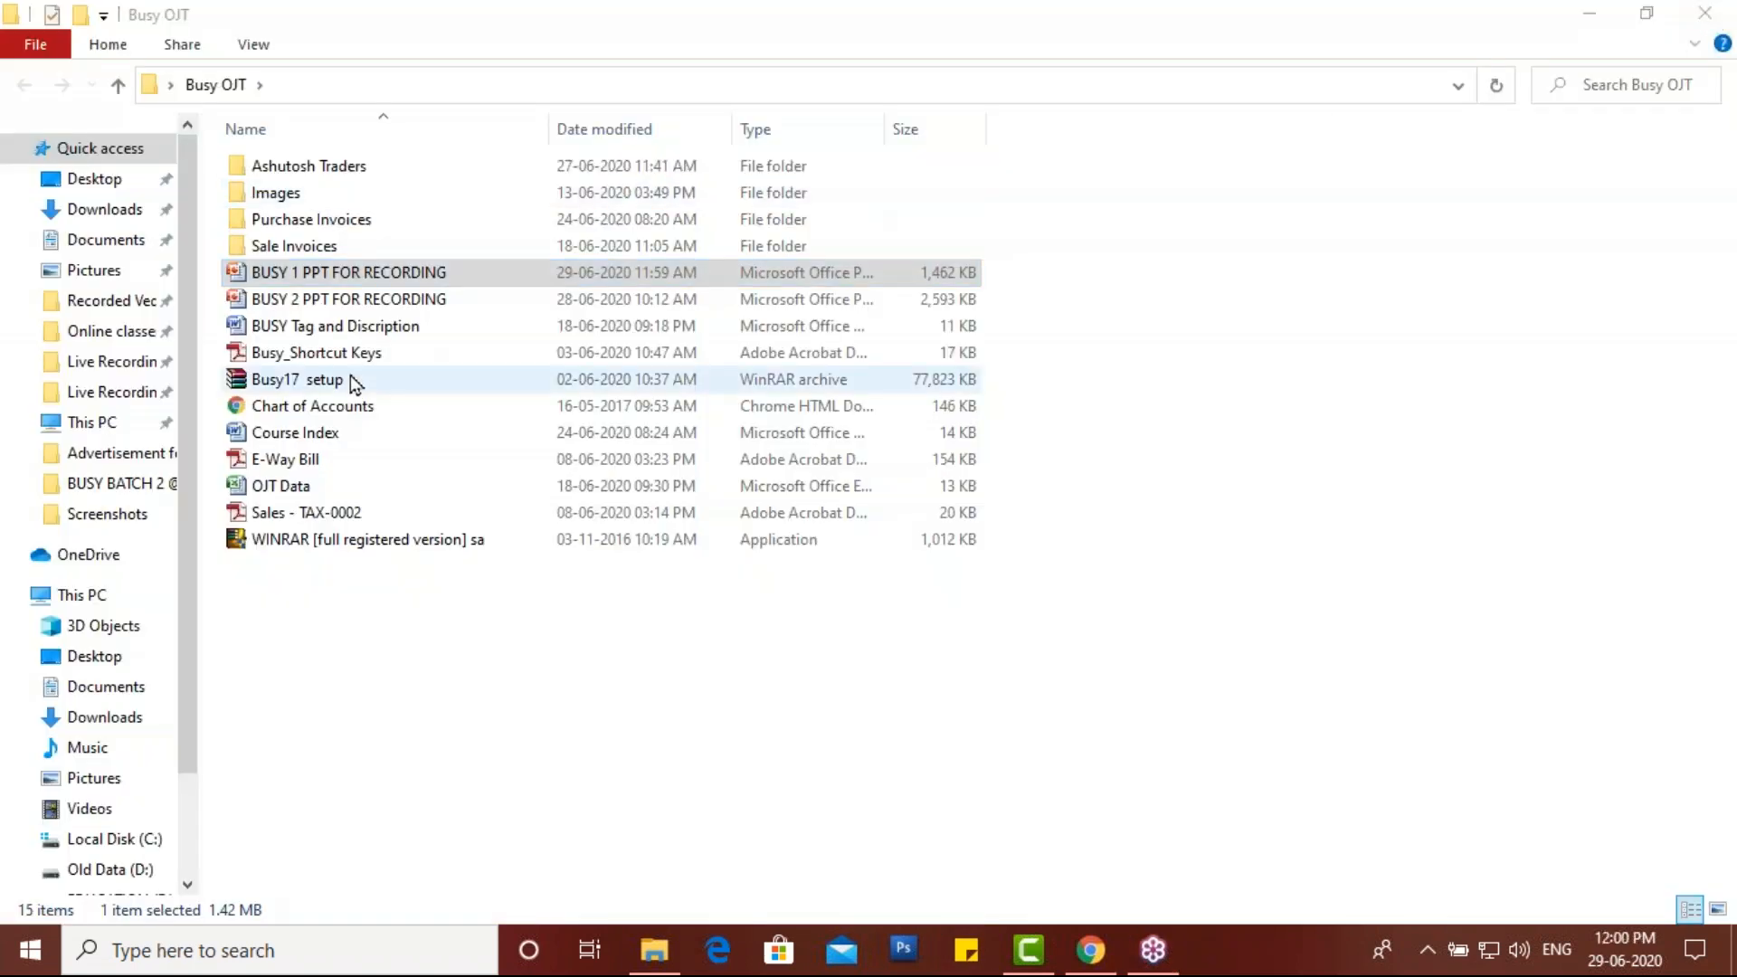
double_click(327, 222)
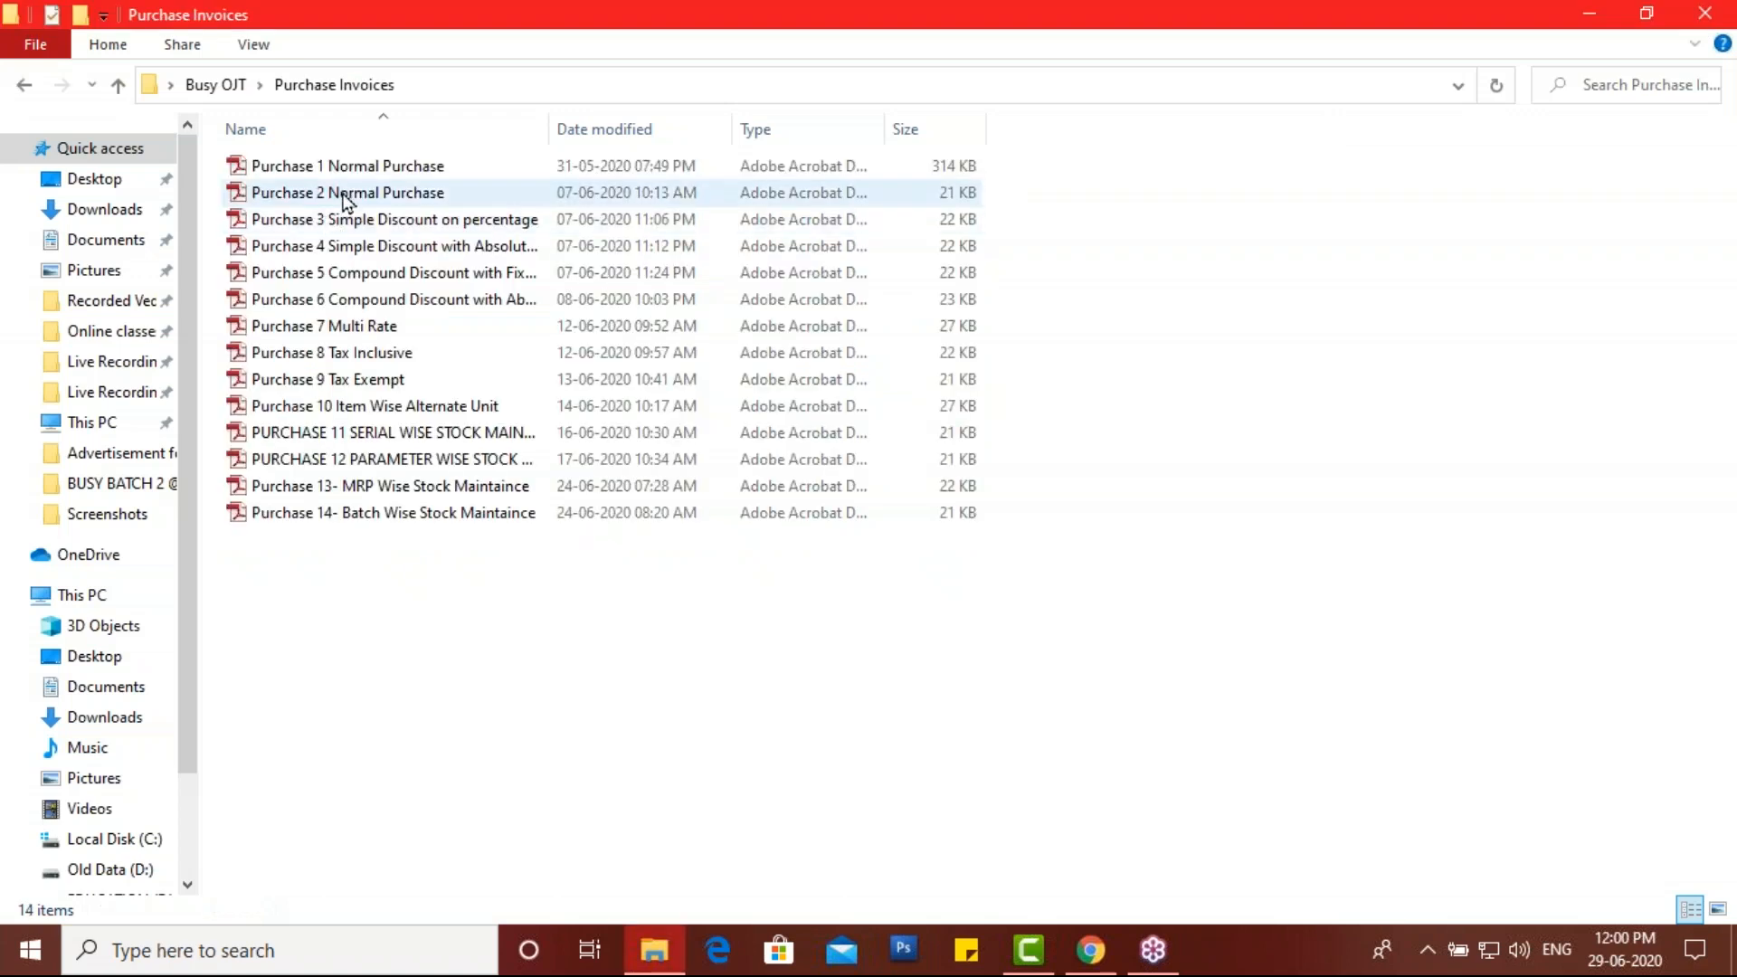
left_click(380, 166)
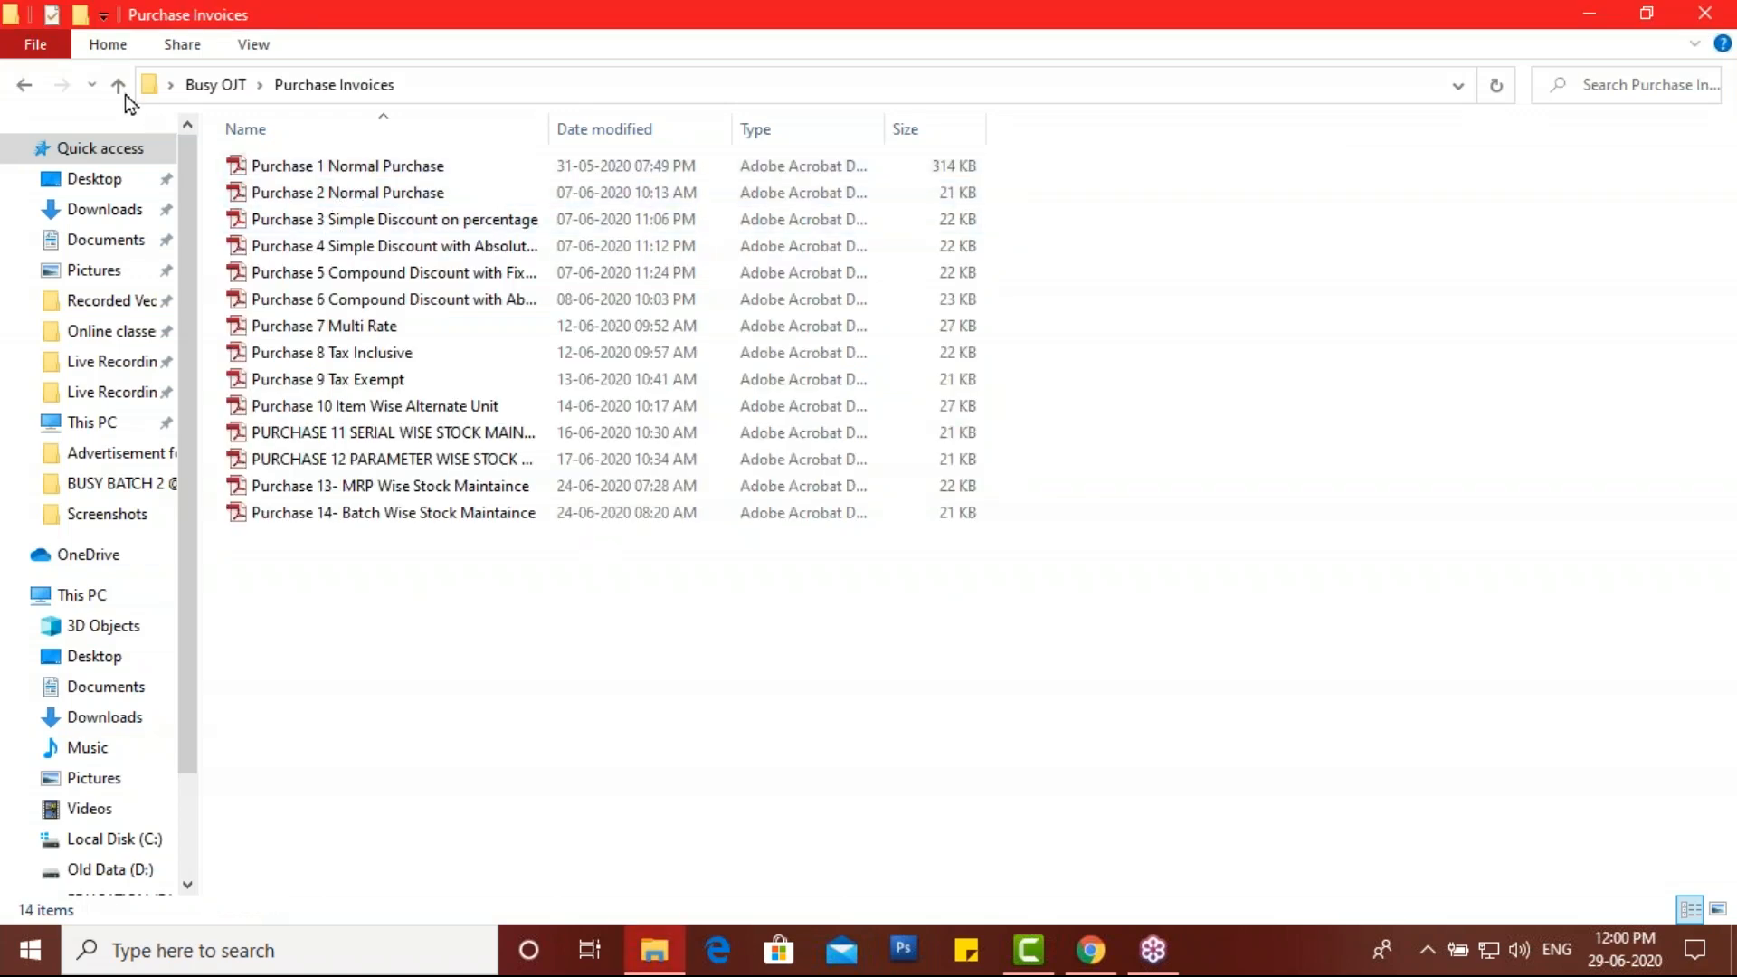
left_click(24, 85)
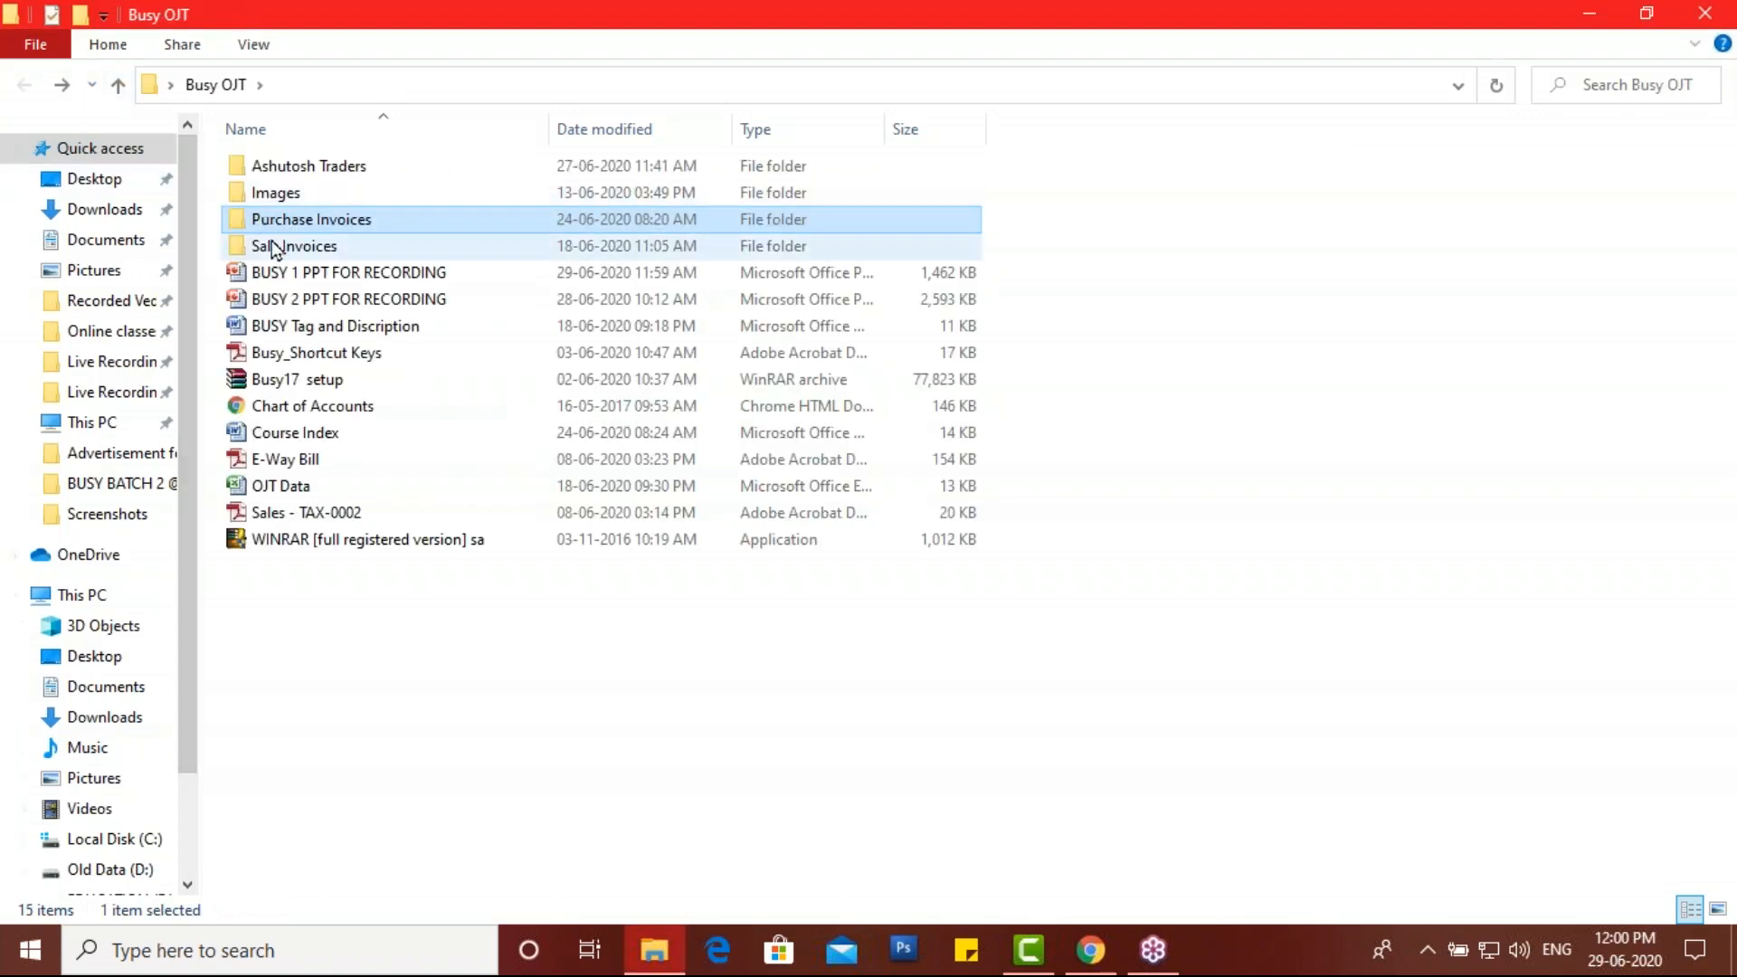
Step: Open the Purchase 19-20 folder inside the Ashutosh Traders folder of Busy OJT
double_click(291, 172)
double_click(291, 167)
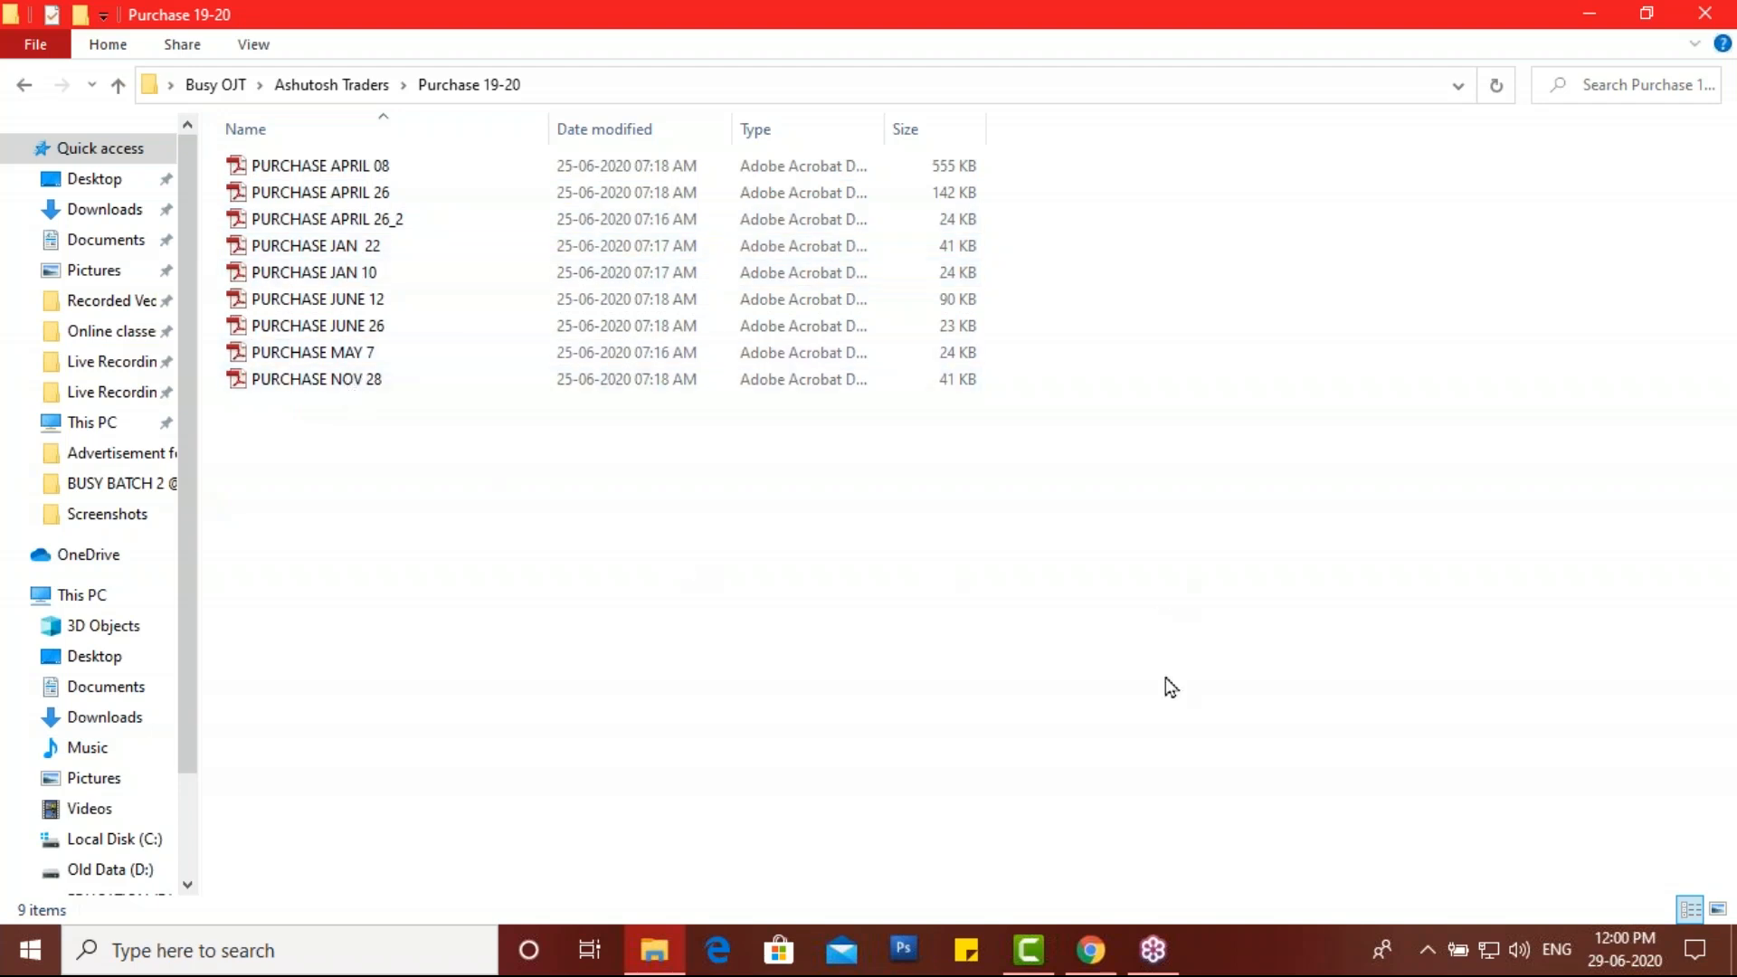
Step: Close the untitled Camtasia project and minimise the Purchase 19-20 folder window to show the desktop
left_click(1031, 948)
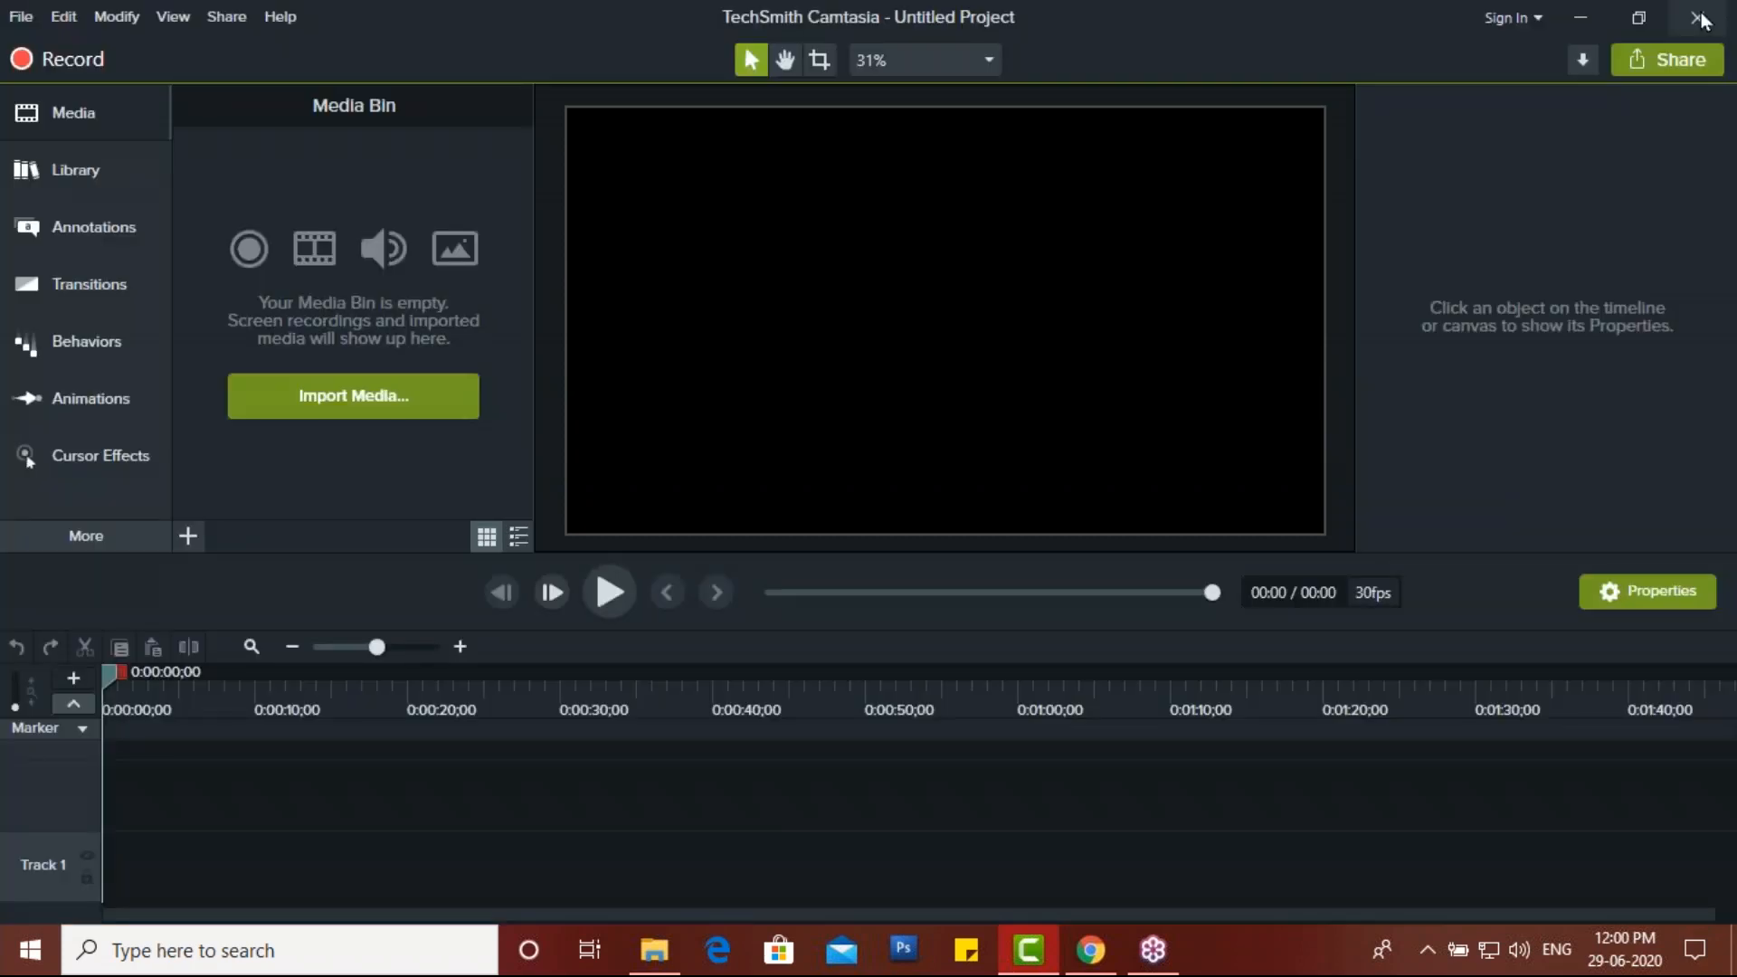
left_click(1701, 20)
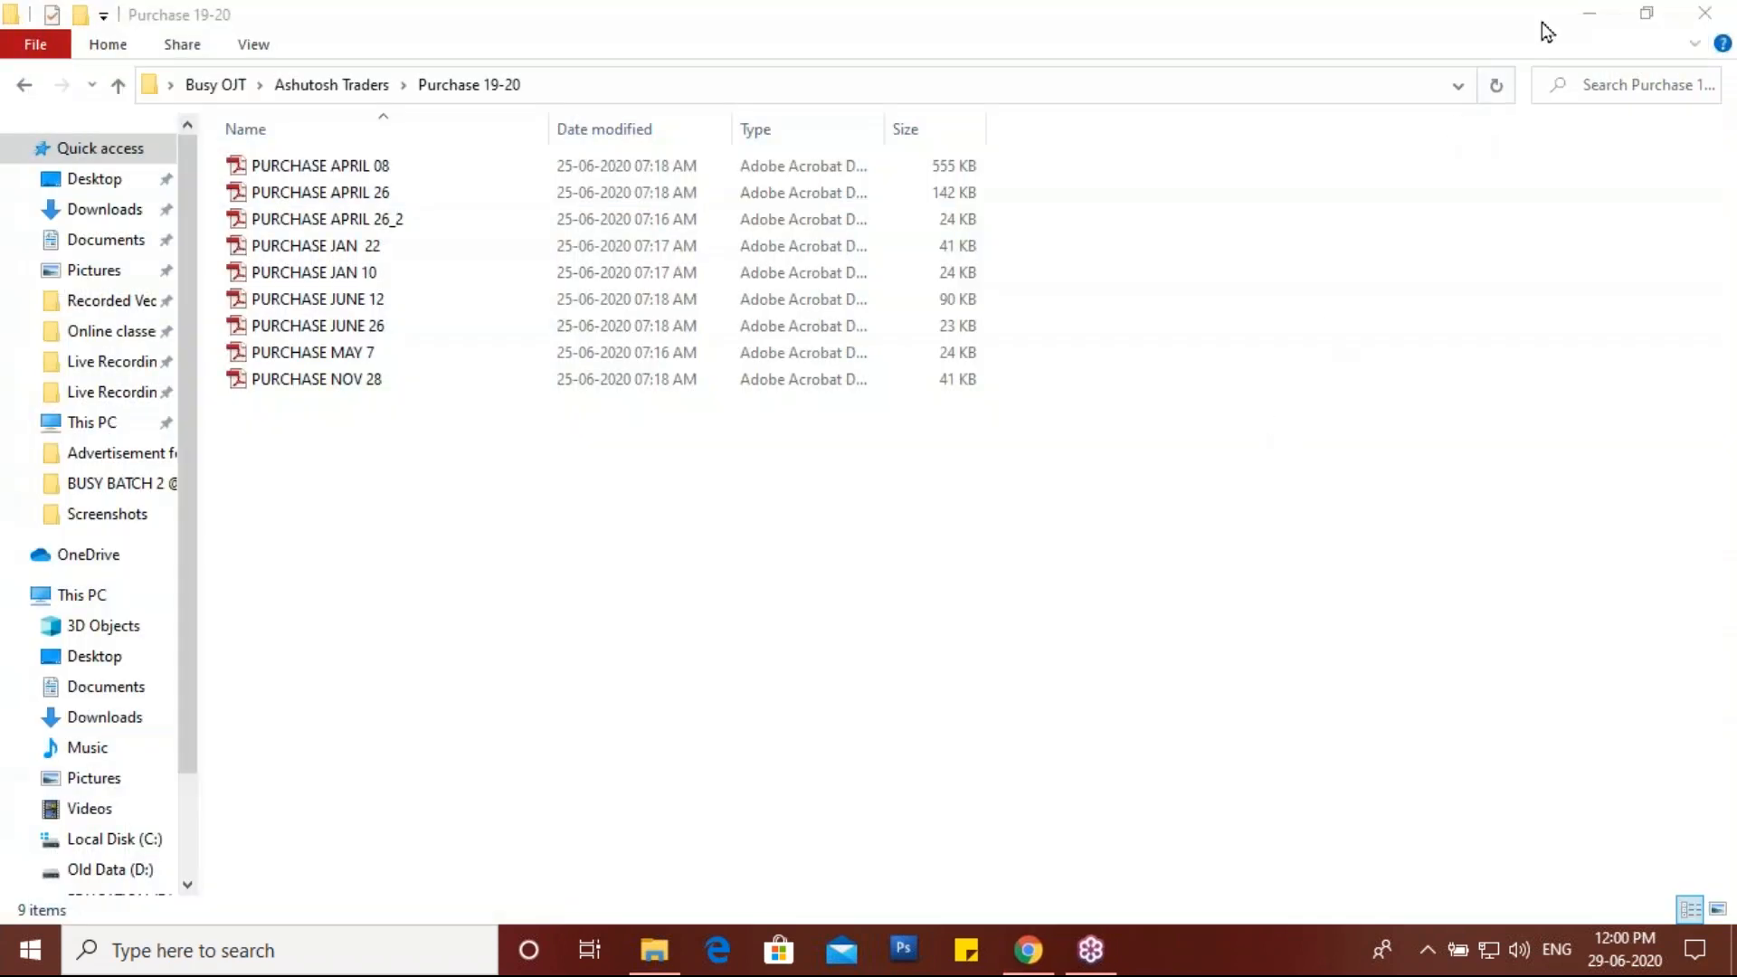
left_click(1605, 23)
right_click(817, 336)
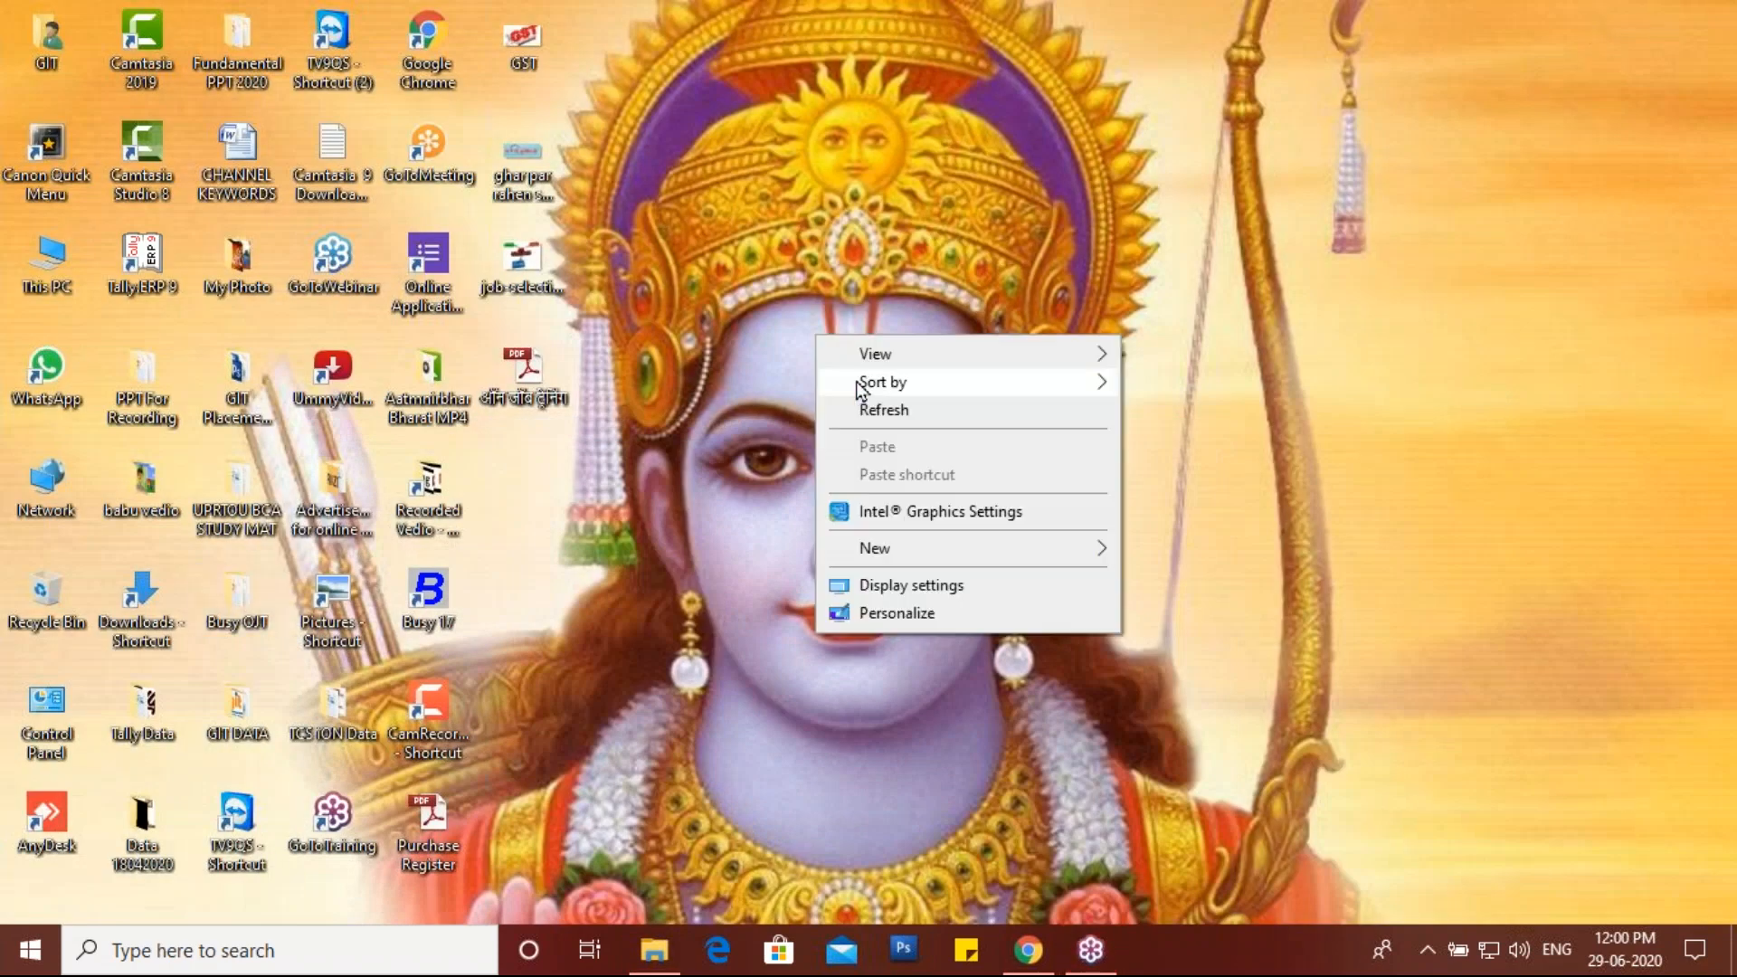
left_click(872, 406)
right_click(870, 405)
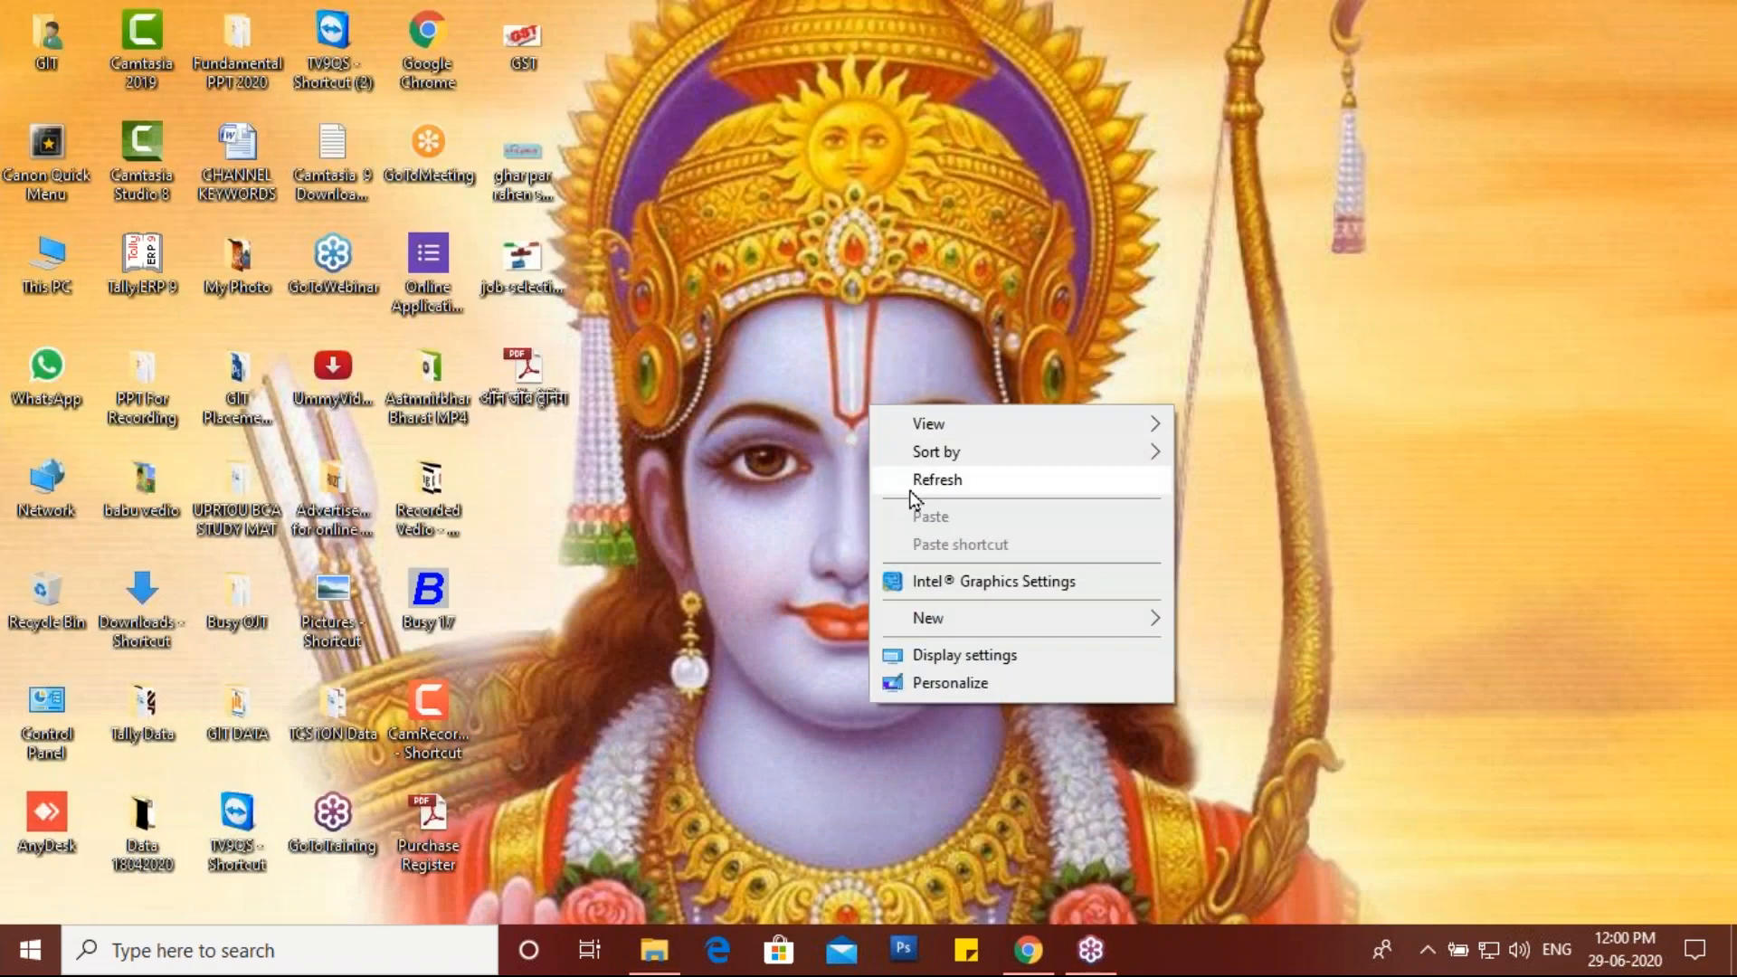
left_click(916, 483)
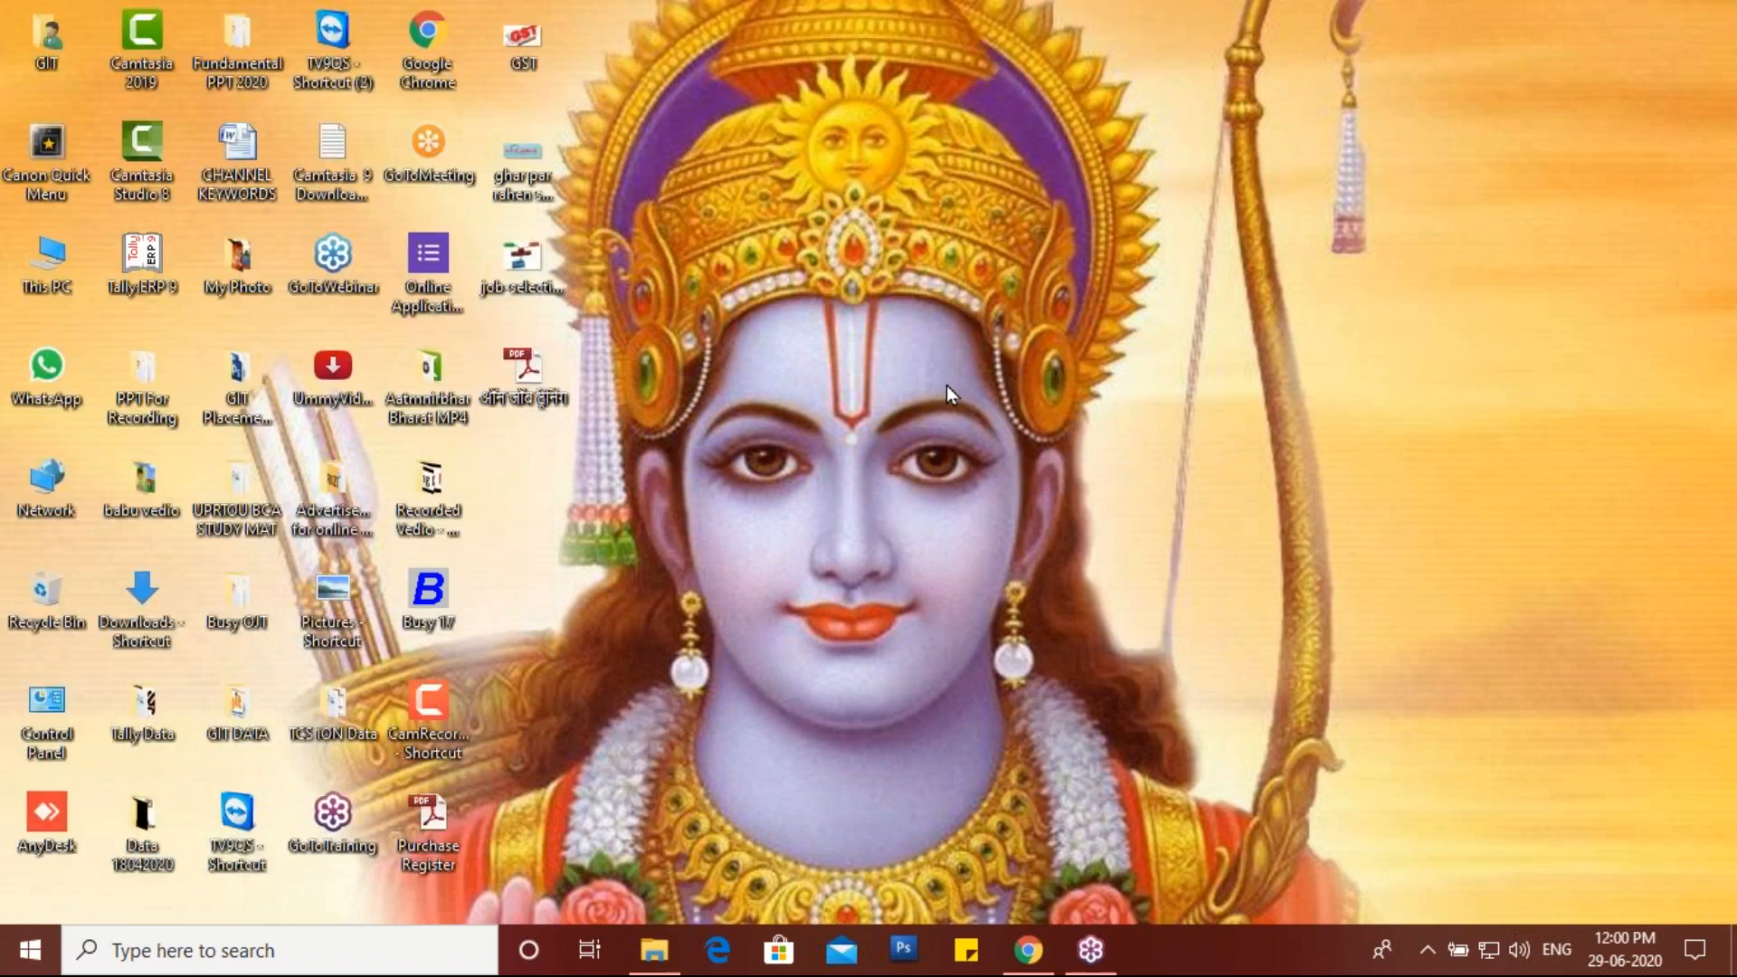
Step: Launch Busy 17 from the desktop in demo mode and bring up the company selection list
left_click(440, 604)
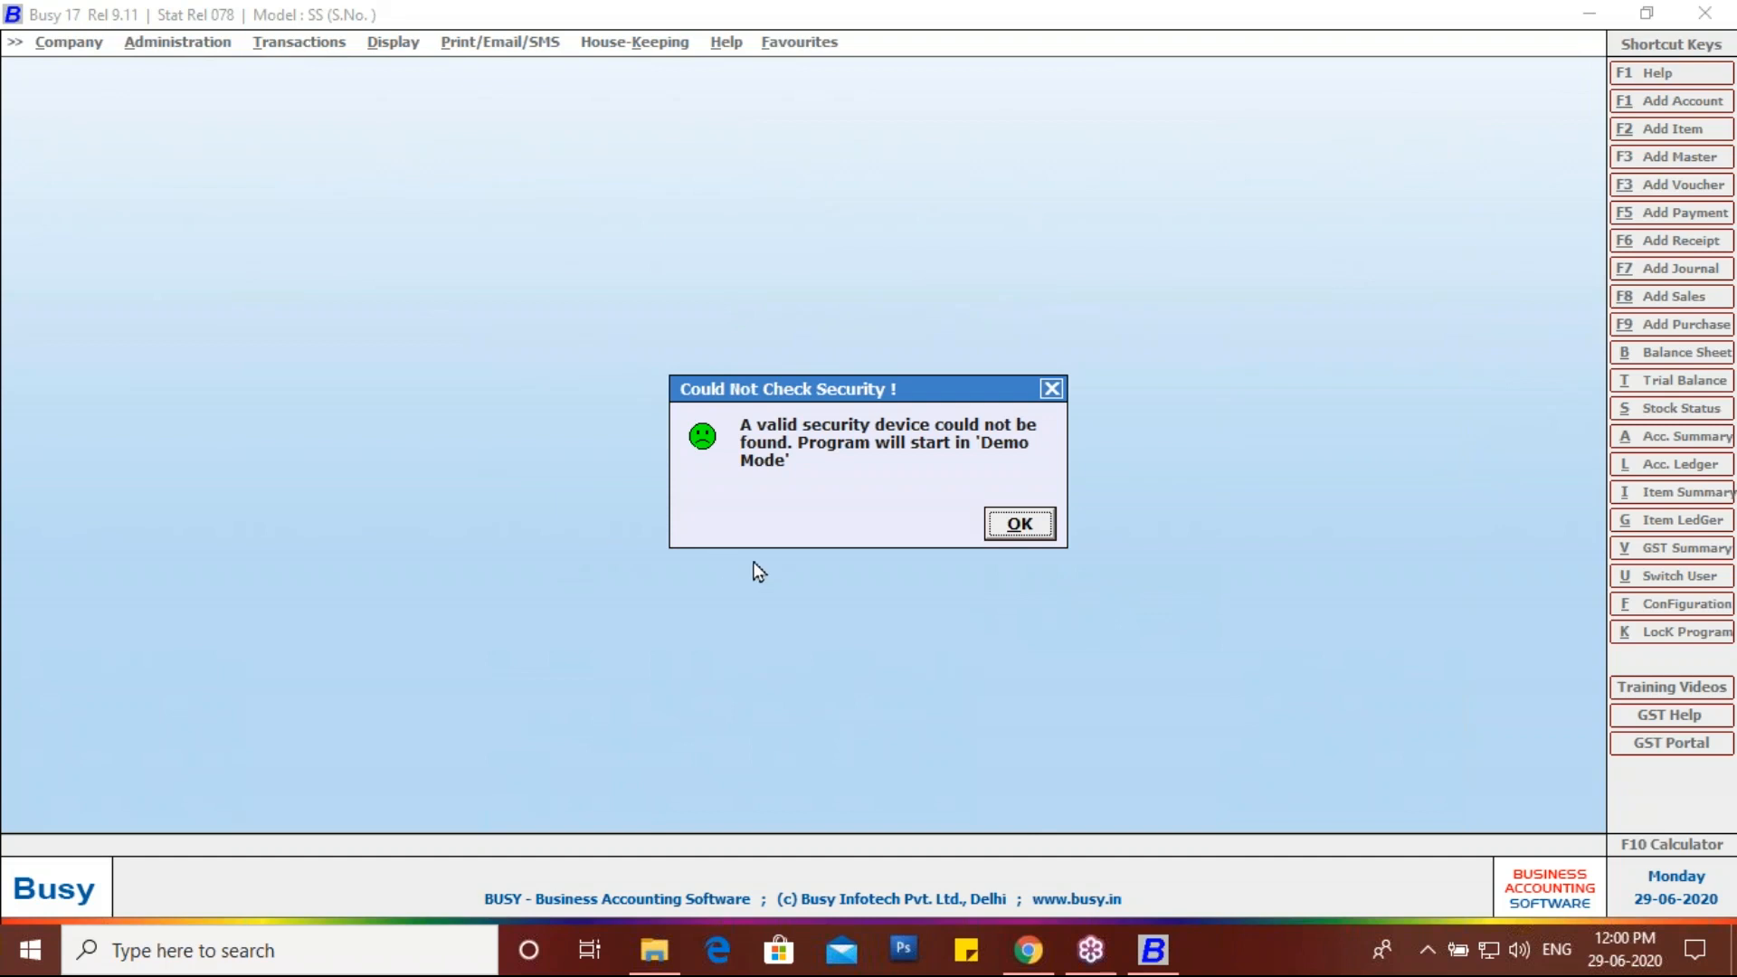
left_click(1018, 524)
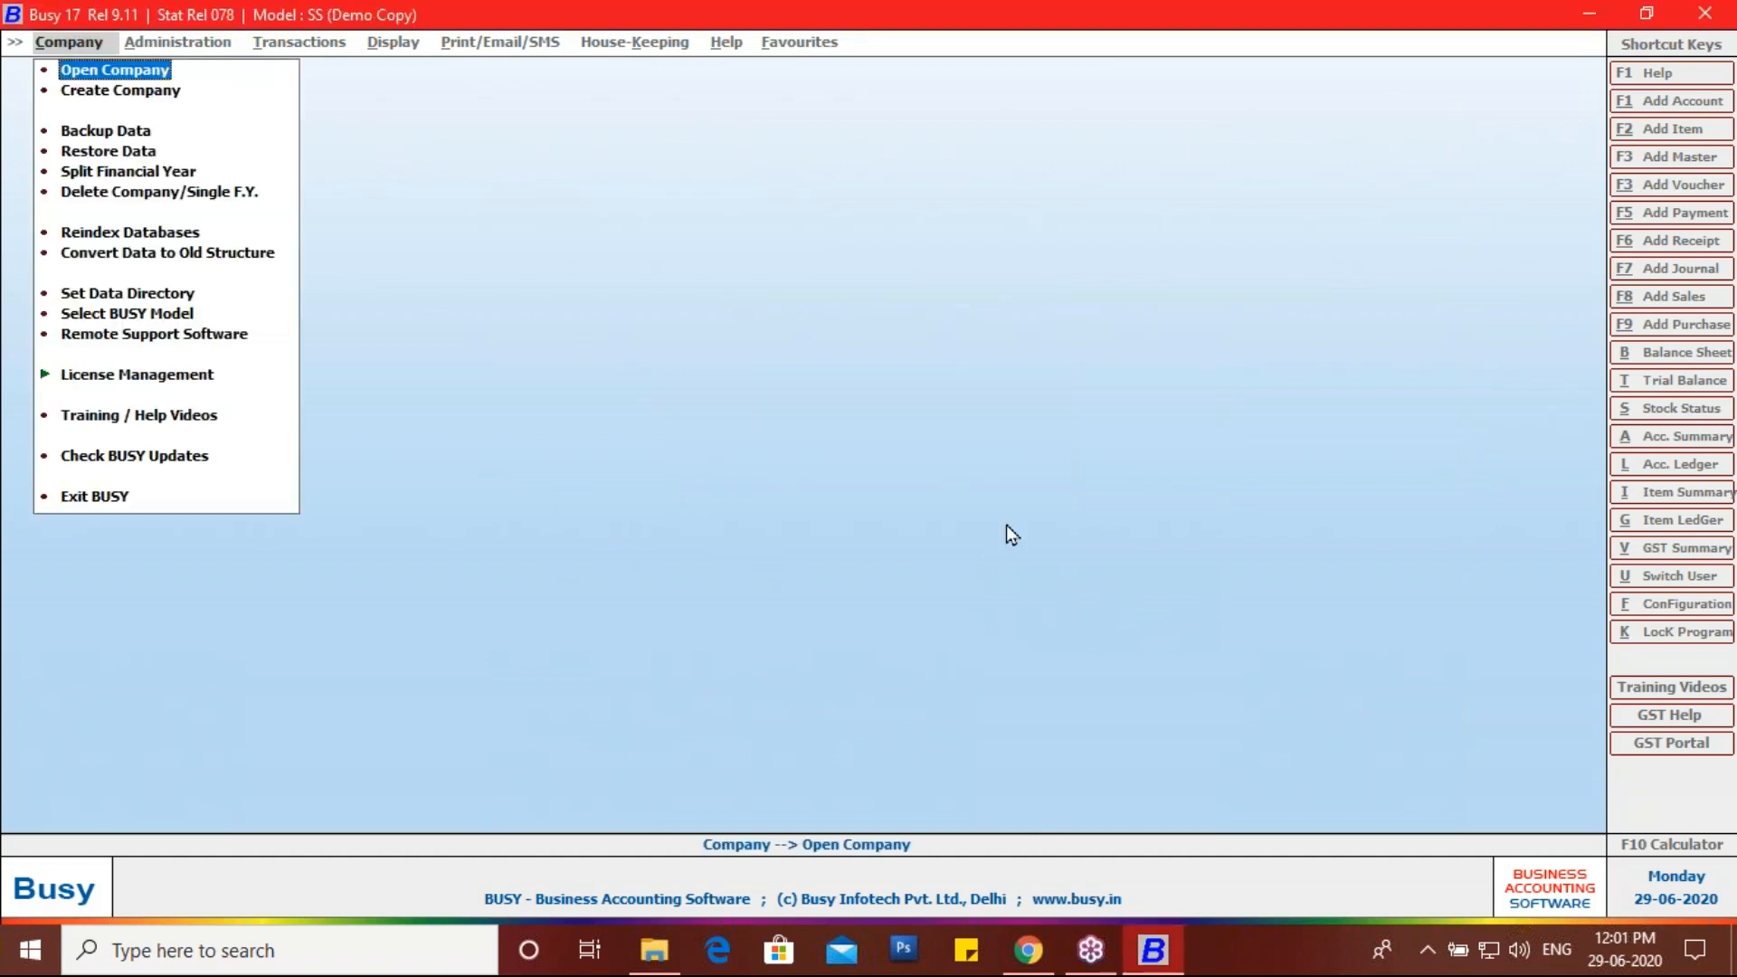
key("Return")
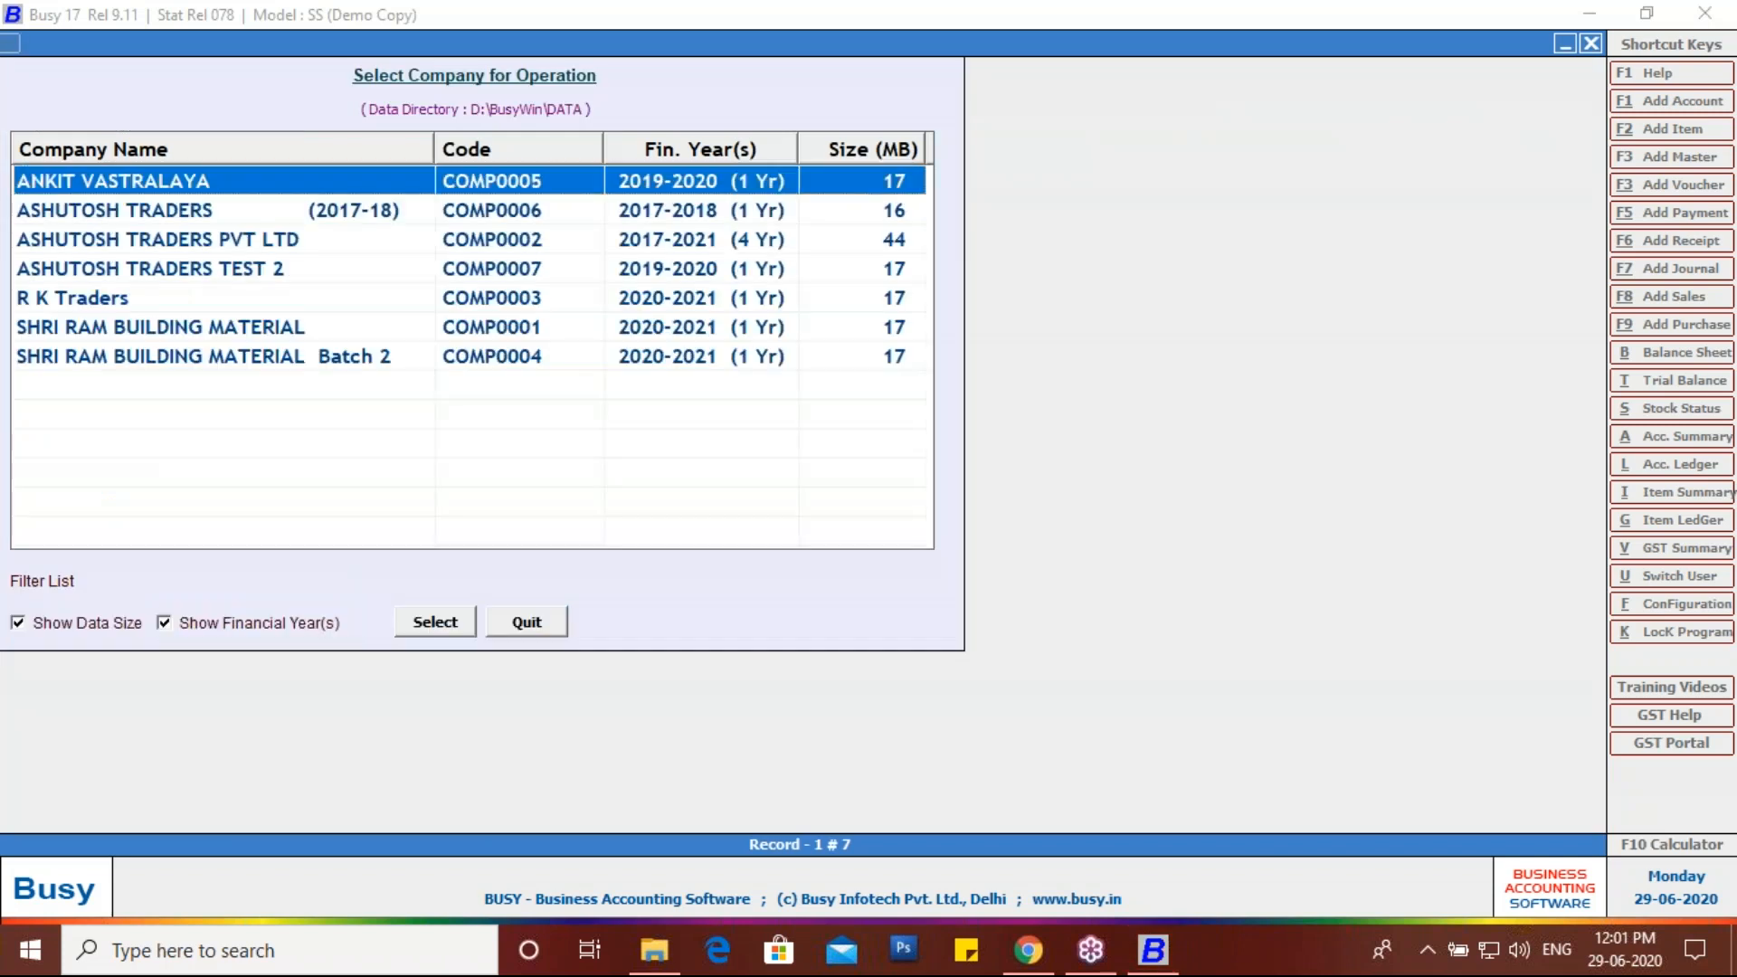
Step: Choose the company ASHUTOSH TRADERS TEST 2 from the company list
key("Down")
key("Down")
key("Down")
key("Down")
key("Up")
key("Up")
key("Up")
key("Down")
key("Down")
key("Down")
key("Down")
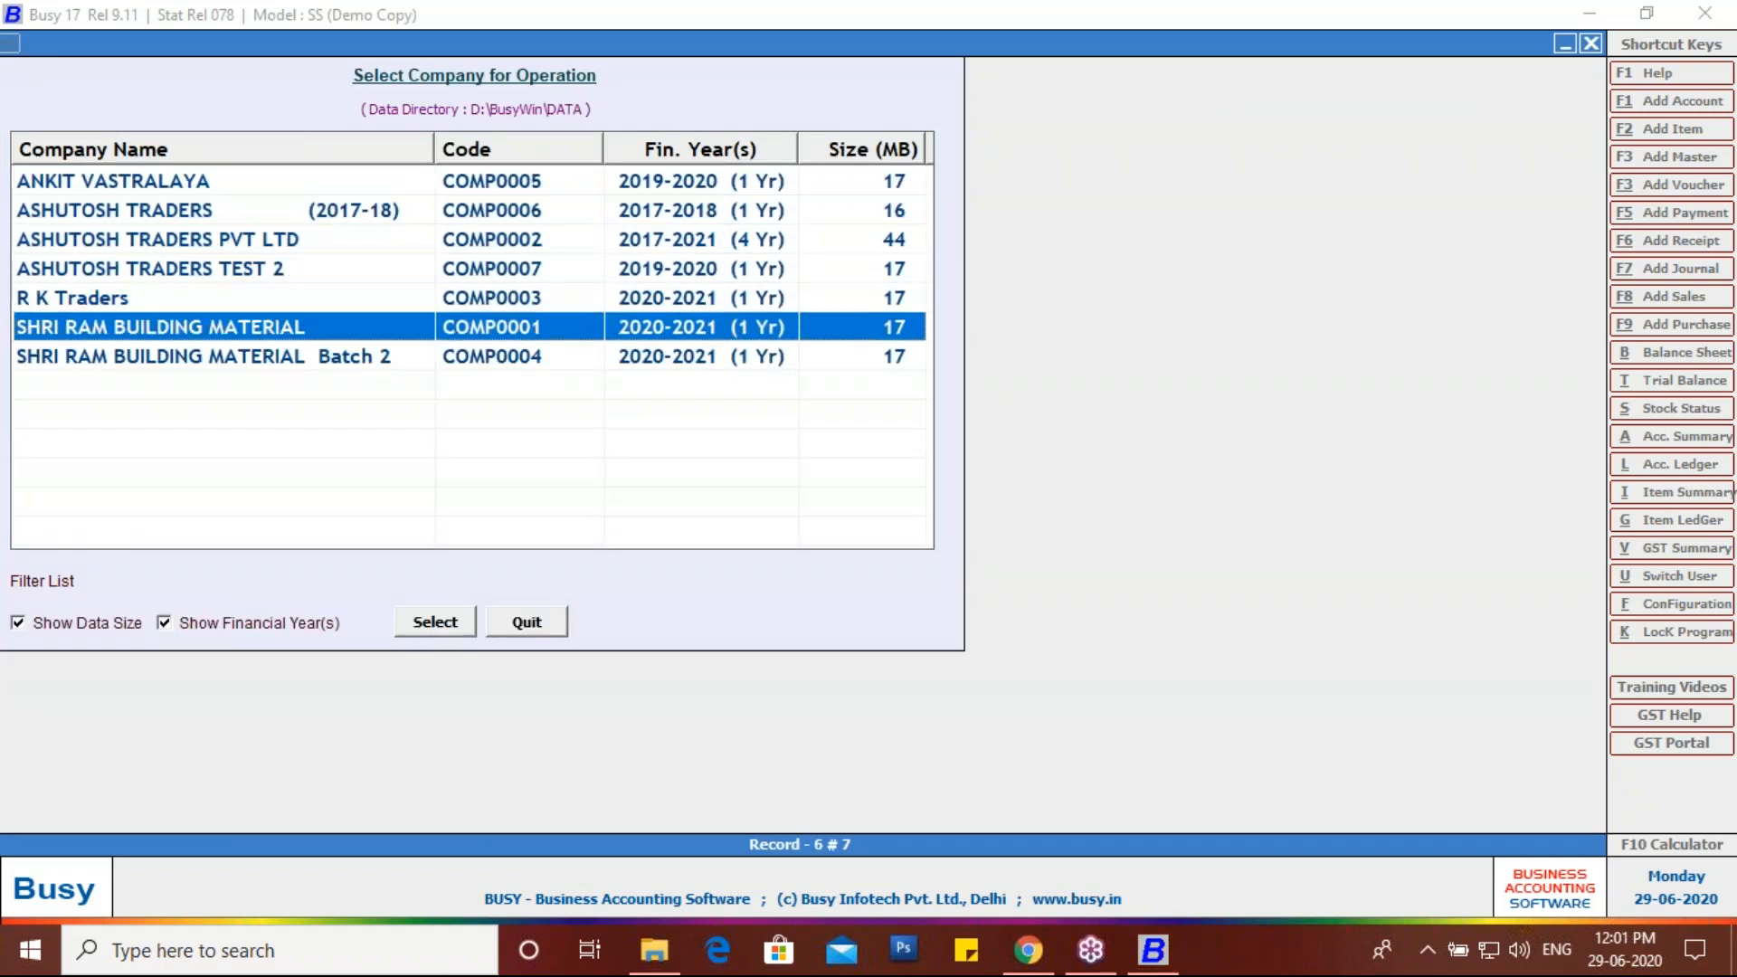
key("Up")
key("Up")
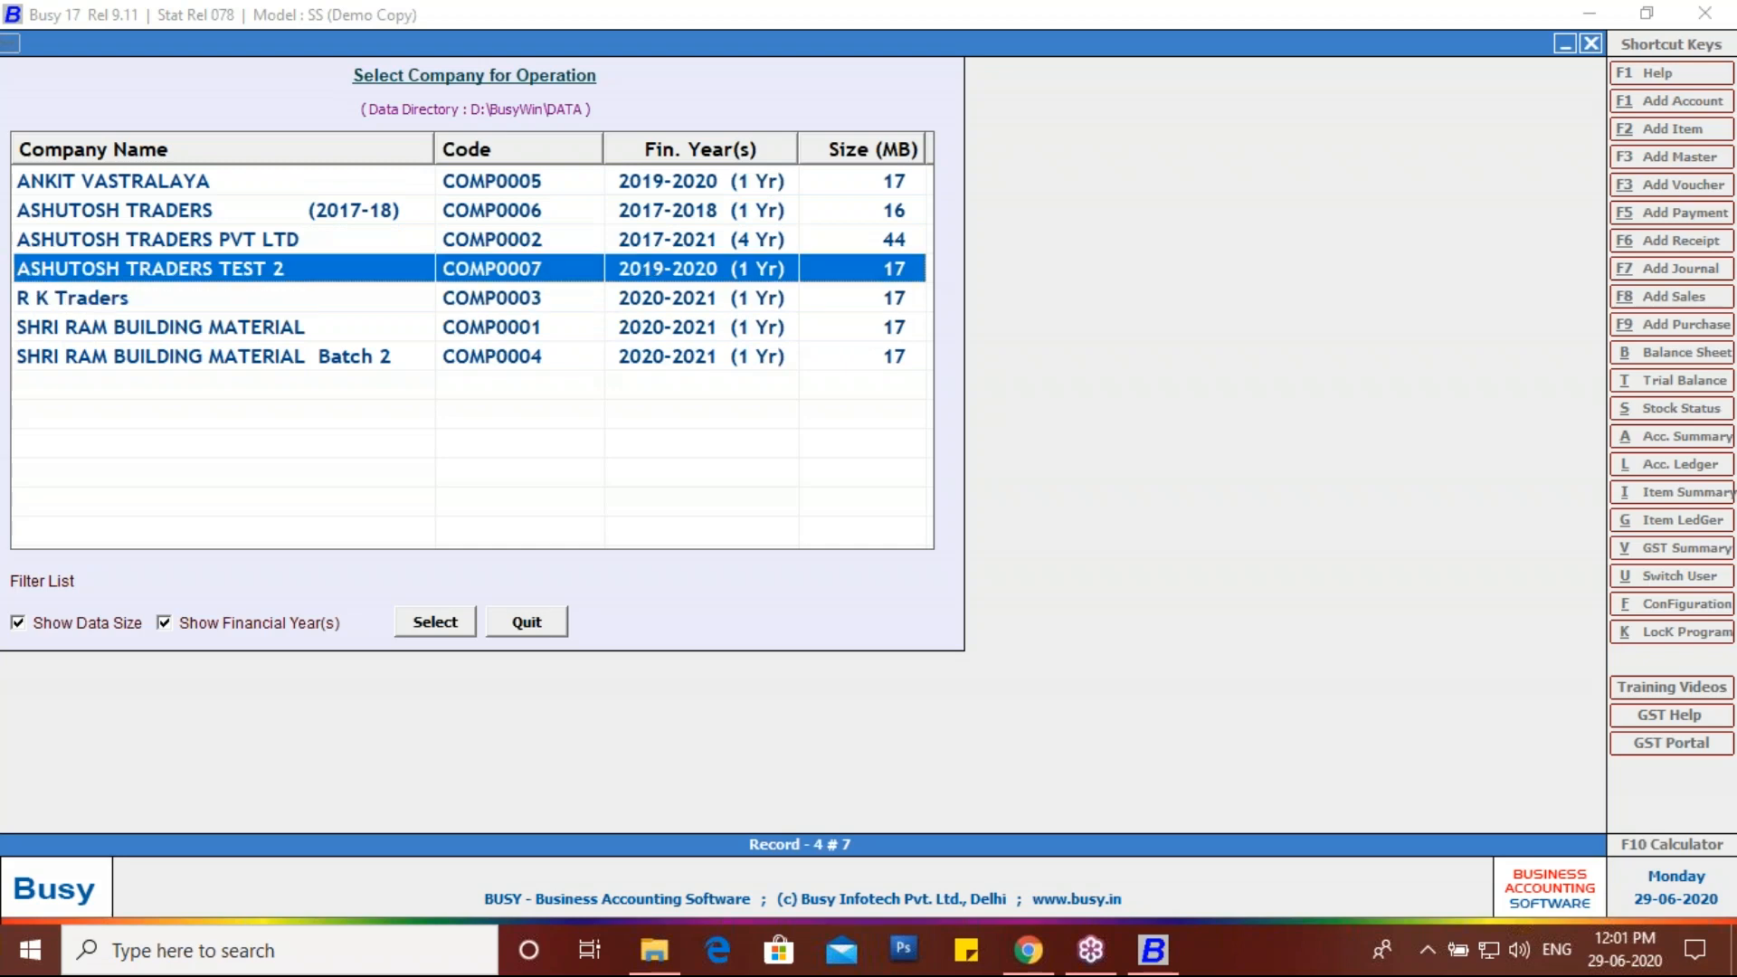
key("Return")
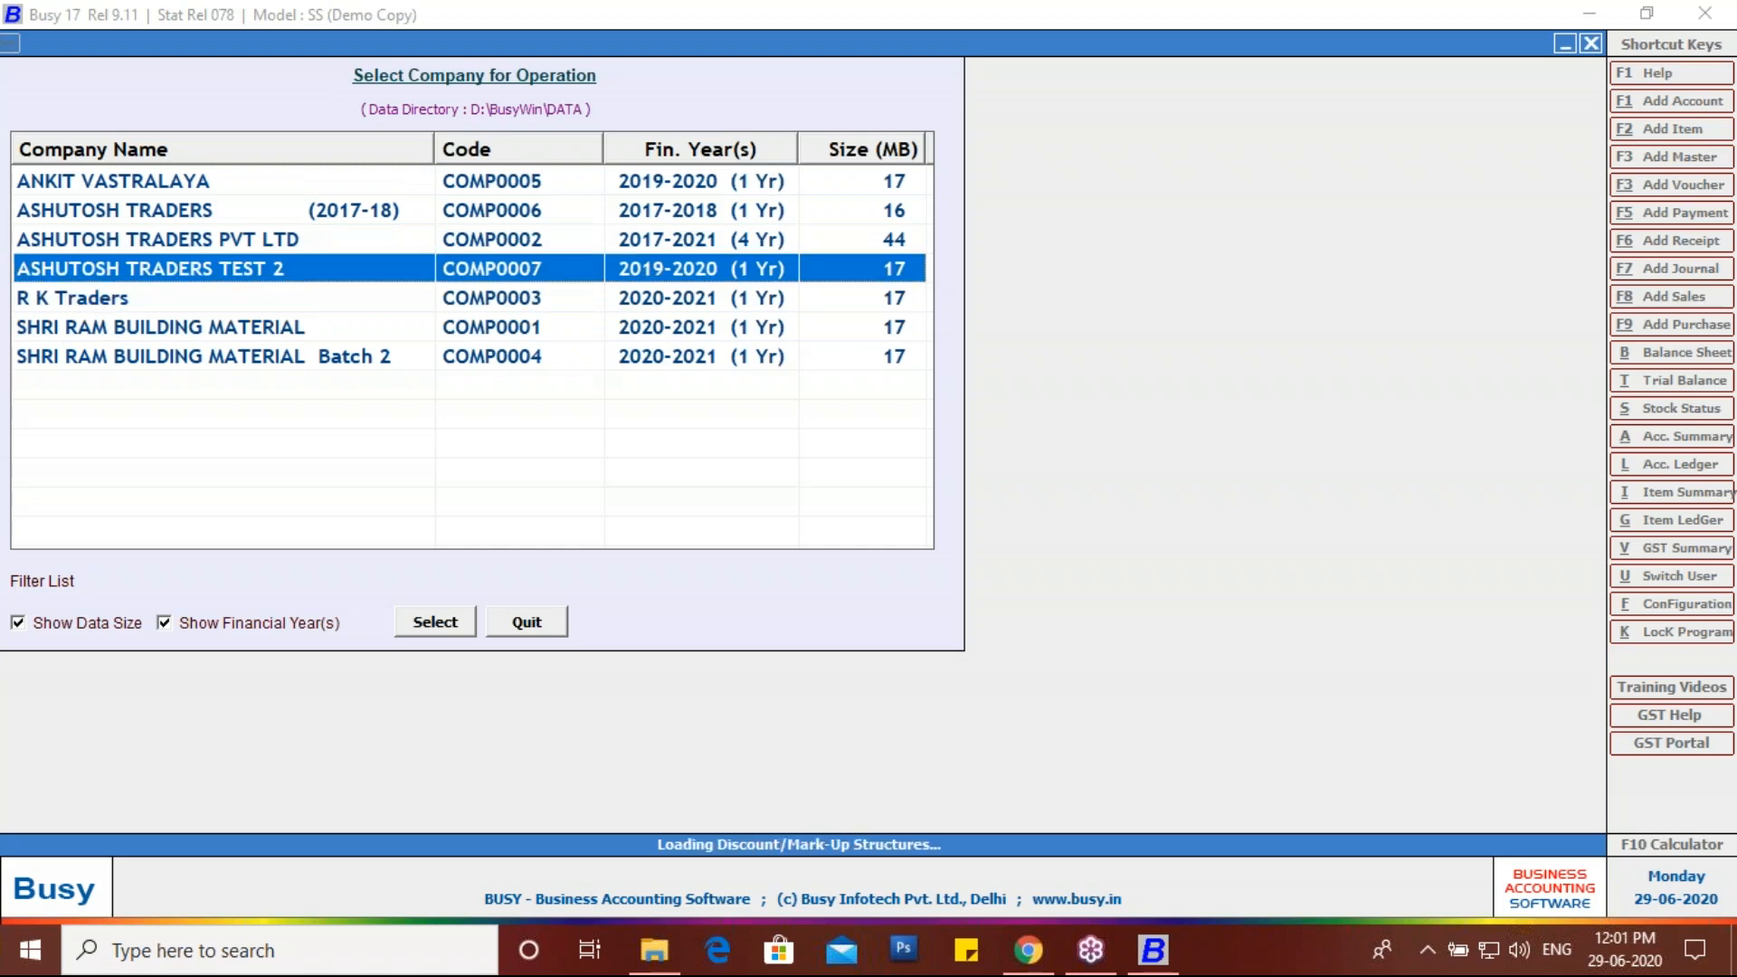
Step: Log in to the chosen company with the user name and password
type("ram")
key("Return")
type("***")
key("Return")
key("Return")
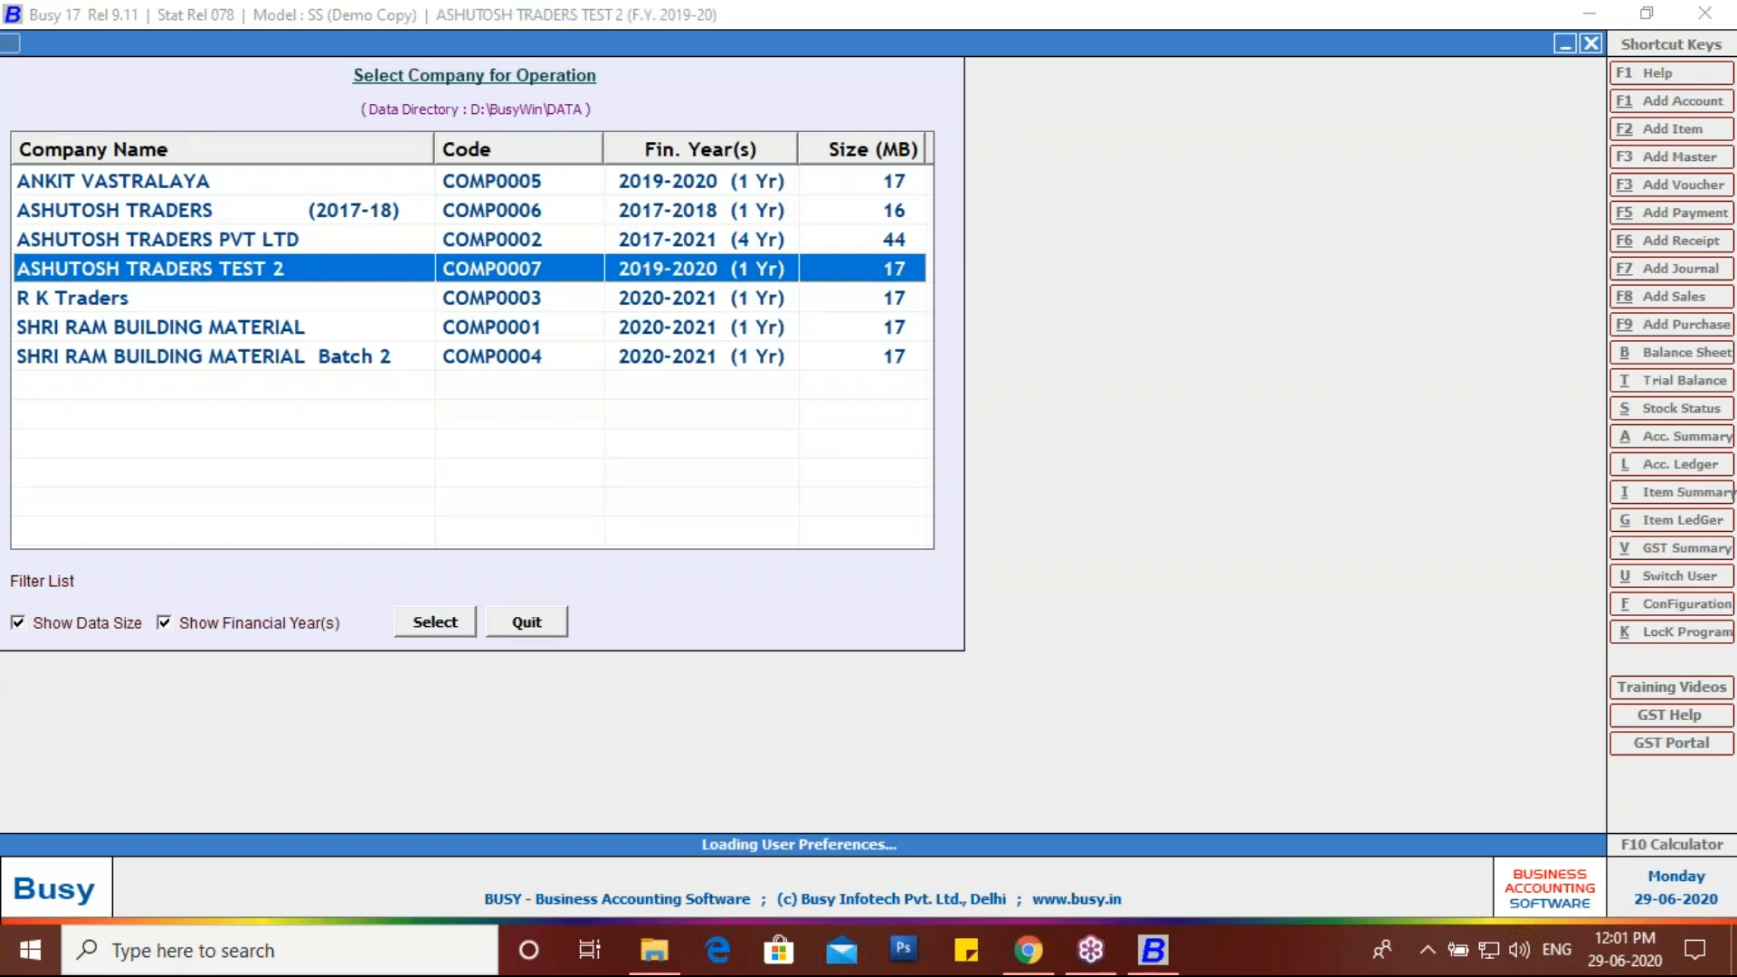
Step: Switch to File Explorer and open the PURCHASE APRIL 08 PDF from the Purchase 19-20 folder
left_click(654, 950)
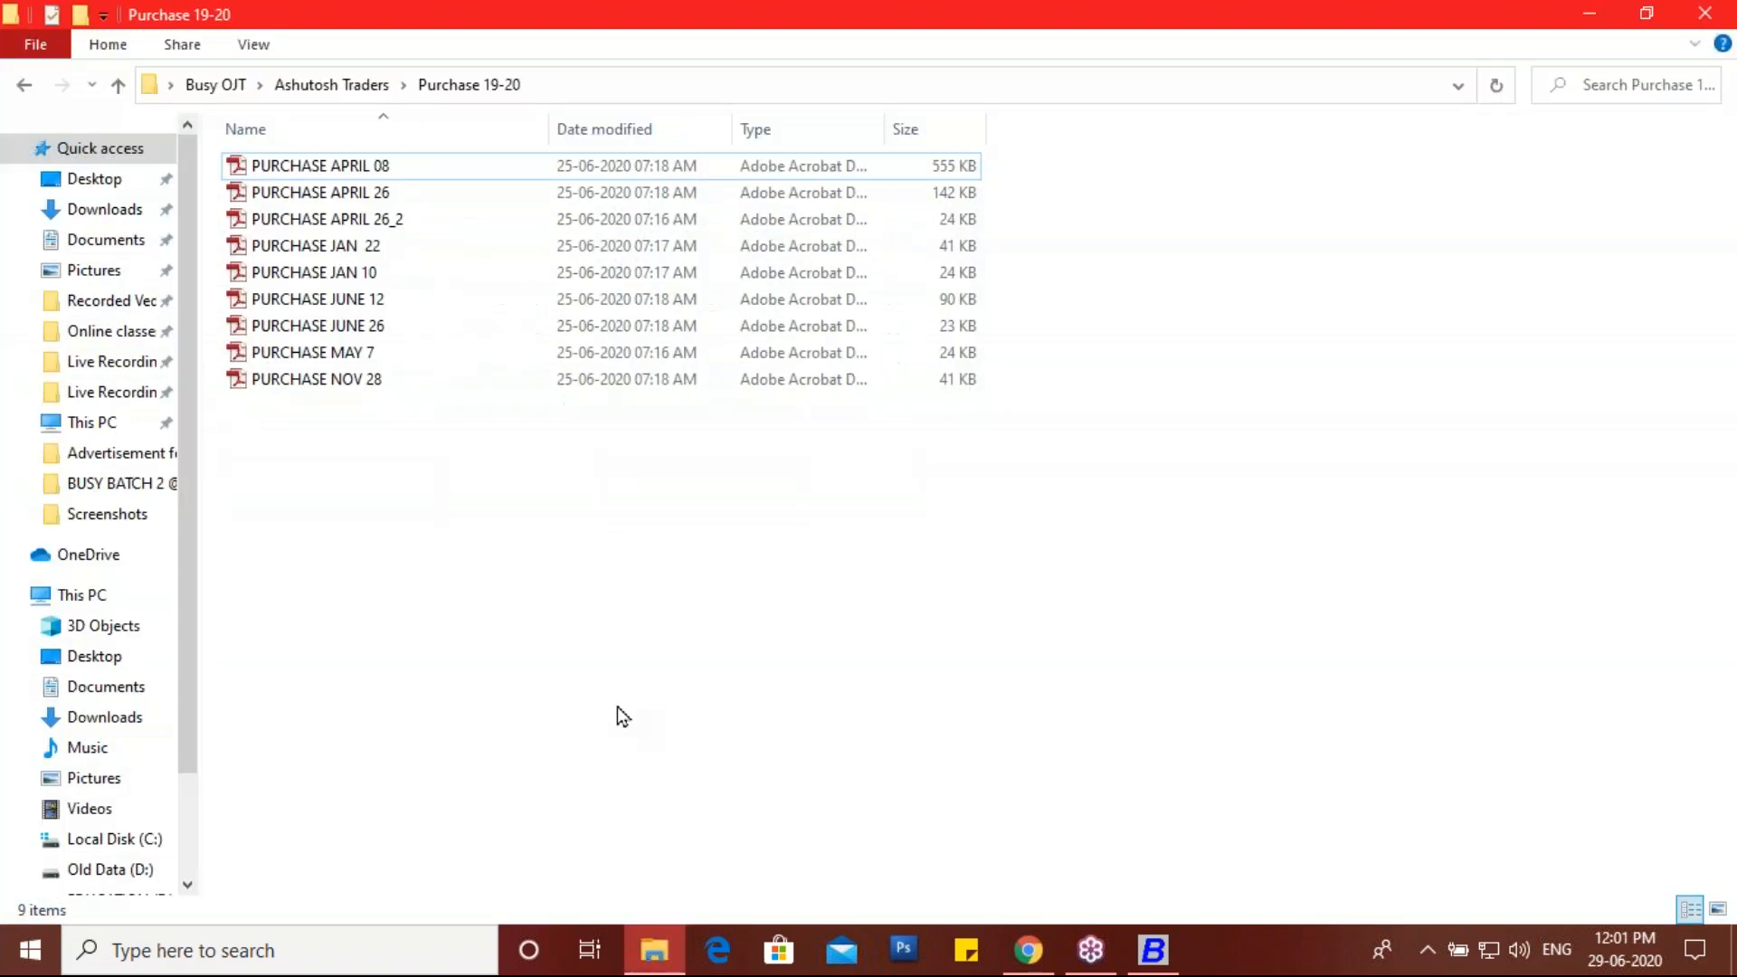
key("alt+Tab")
key("Right")
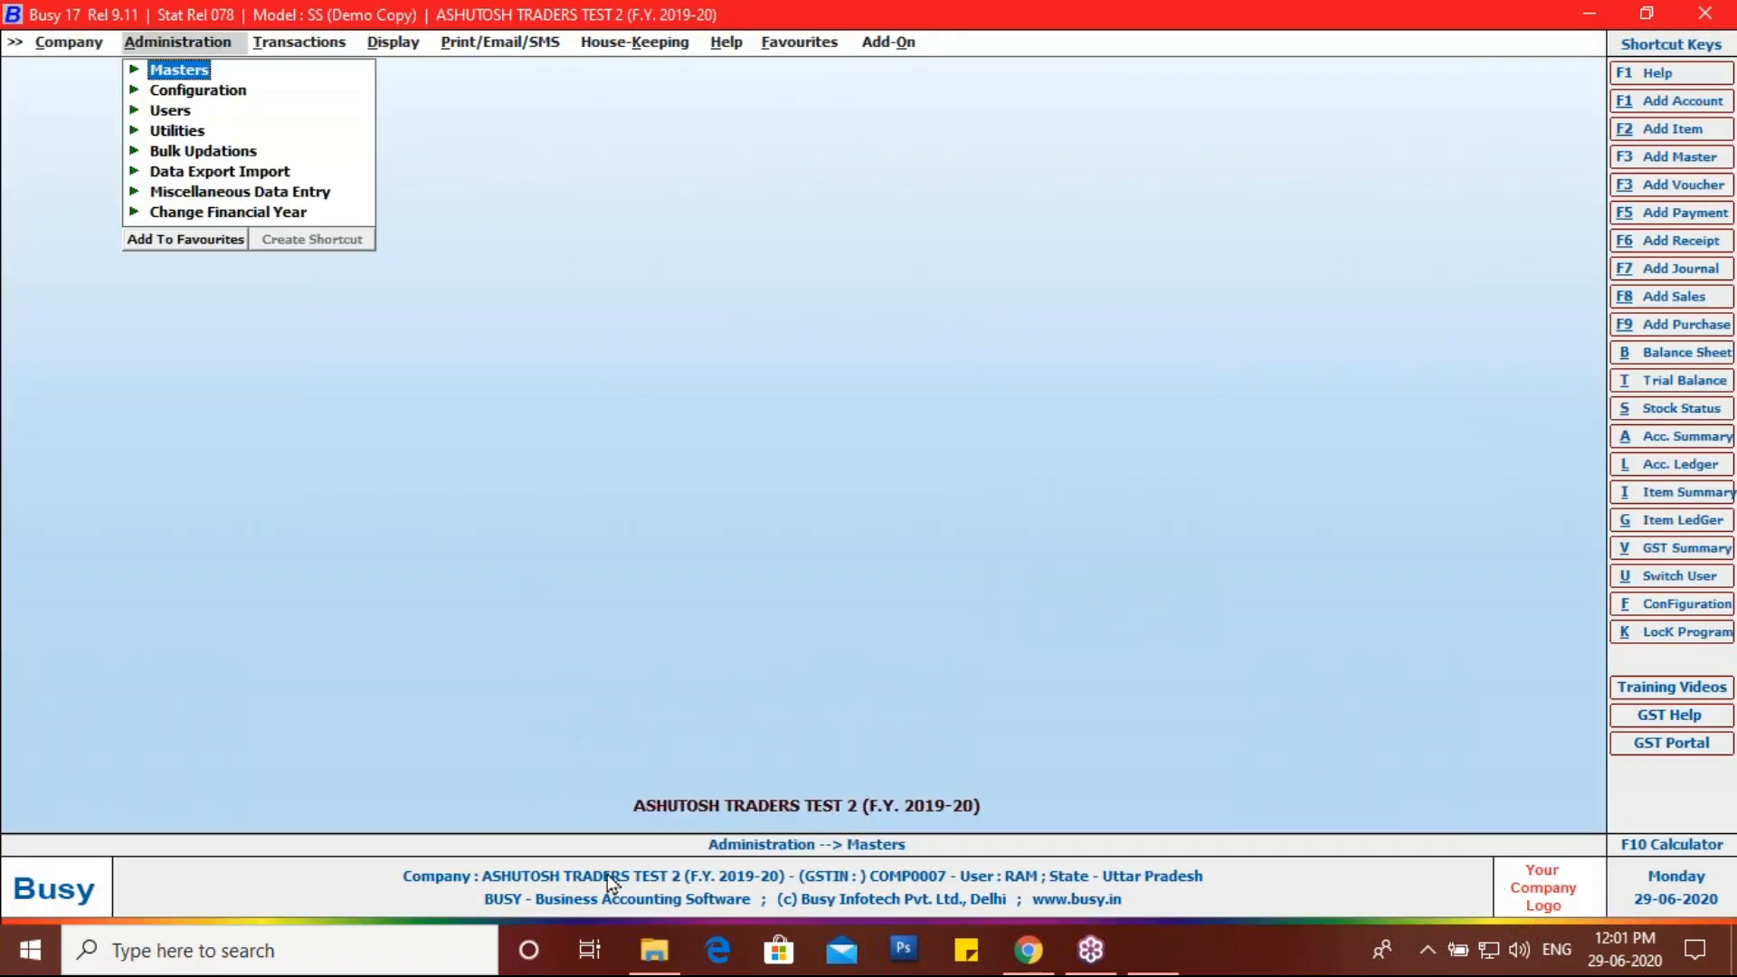
left_click(654, 950)
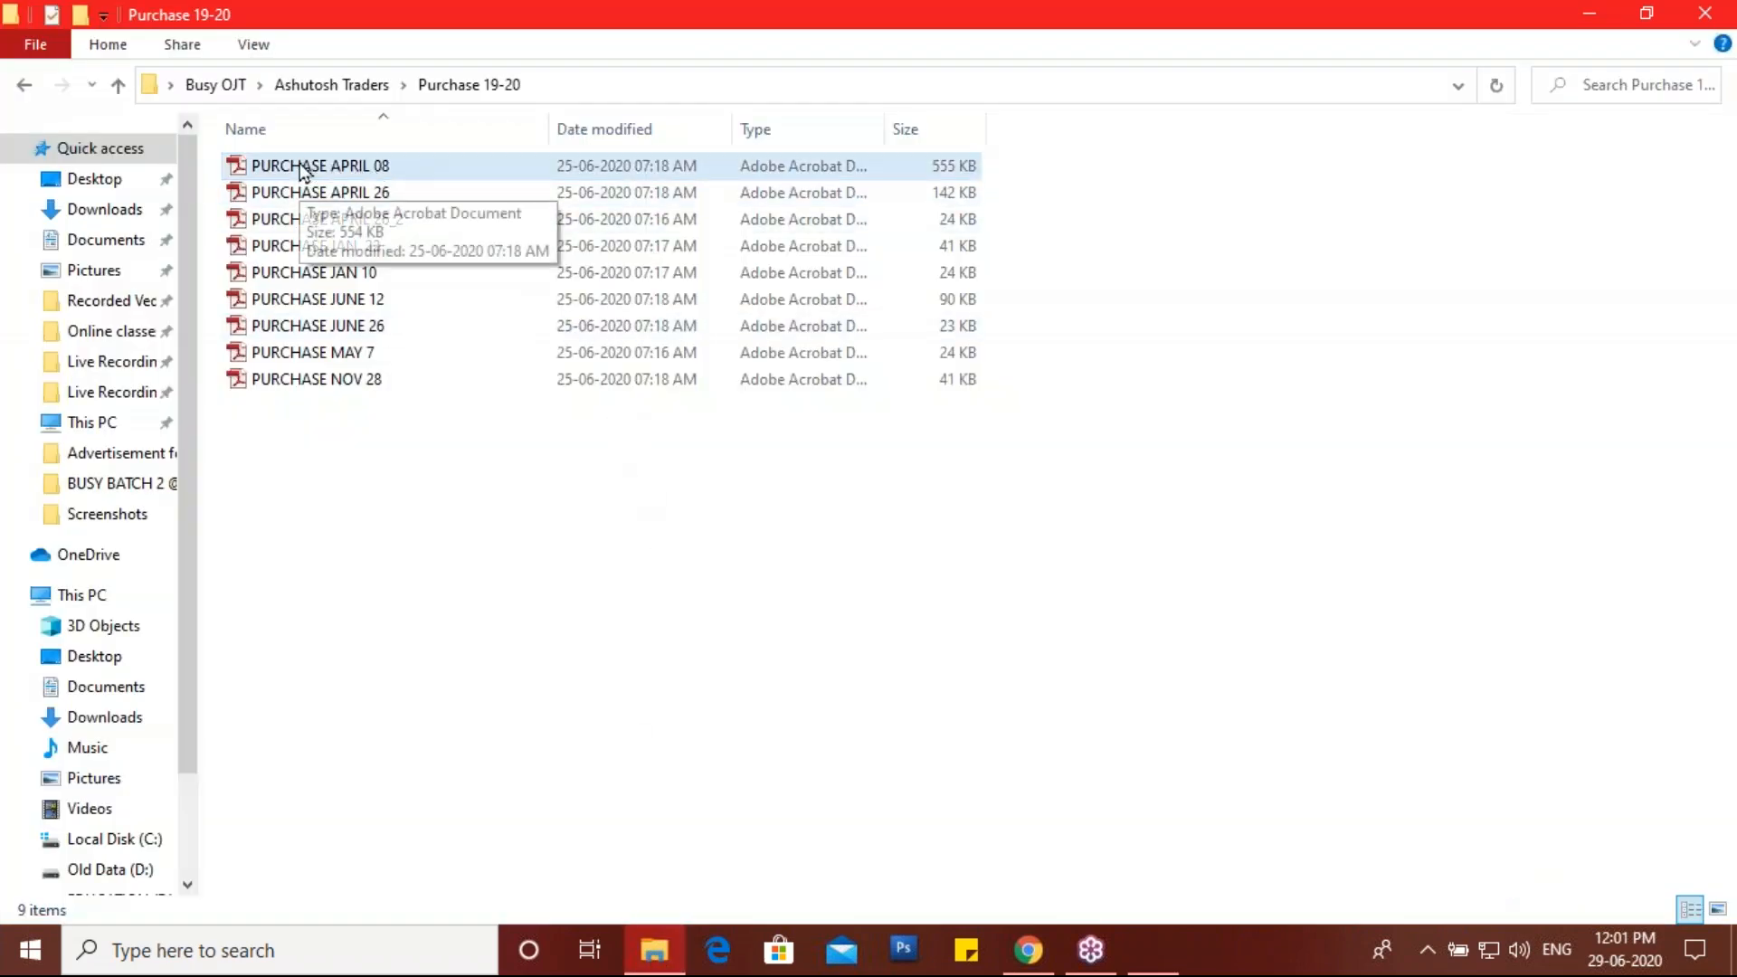
left_click(370, 164)
double_click(369, 165)
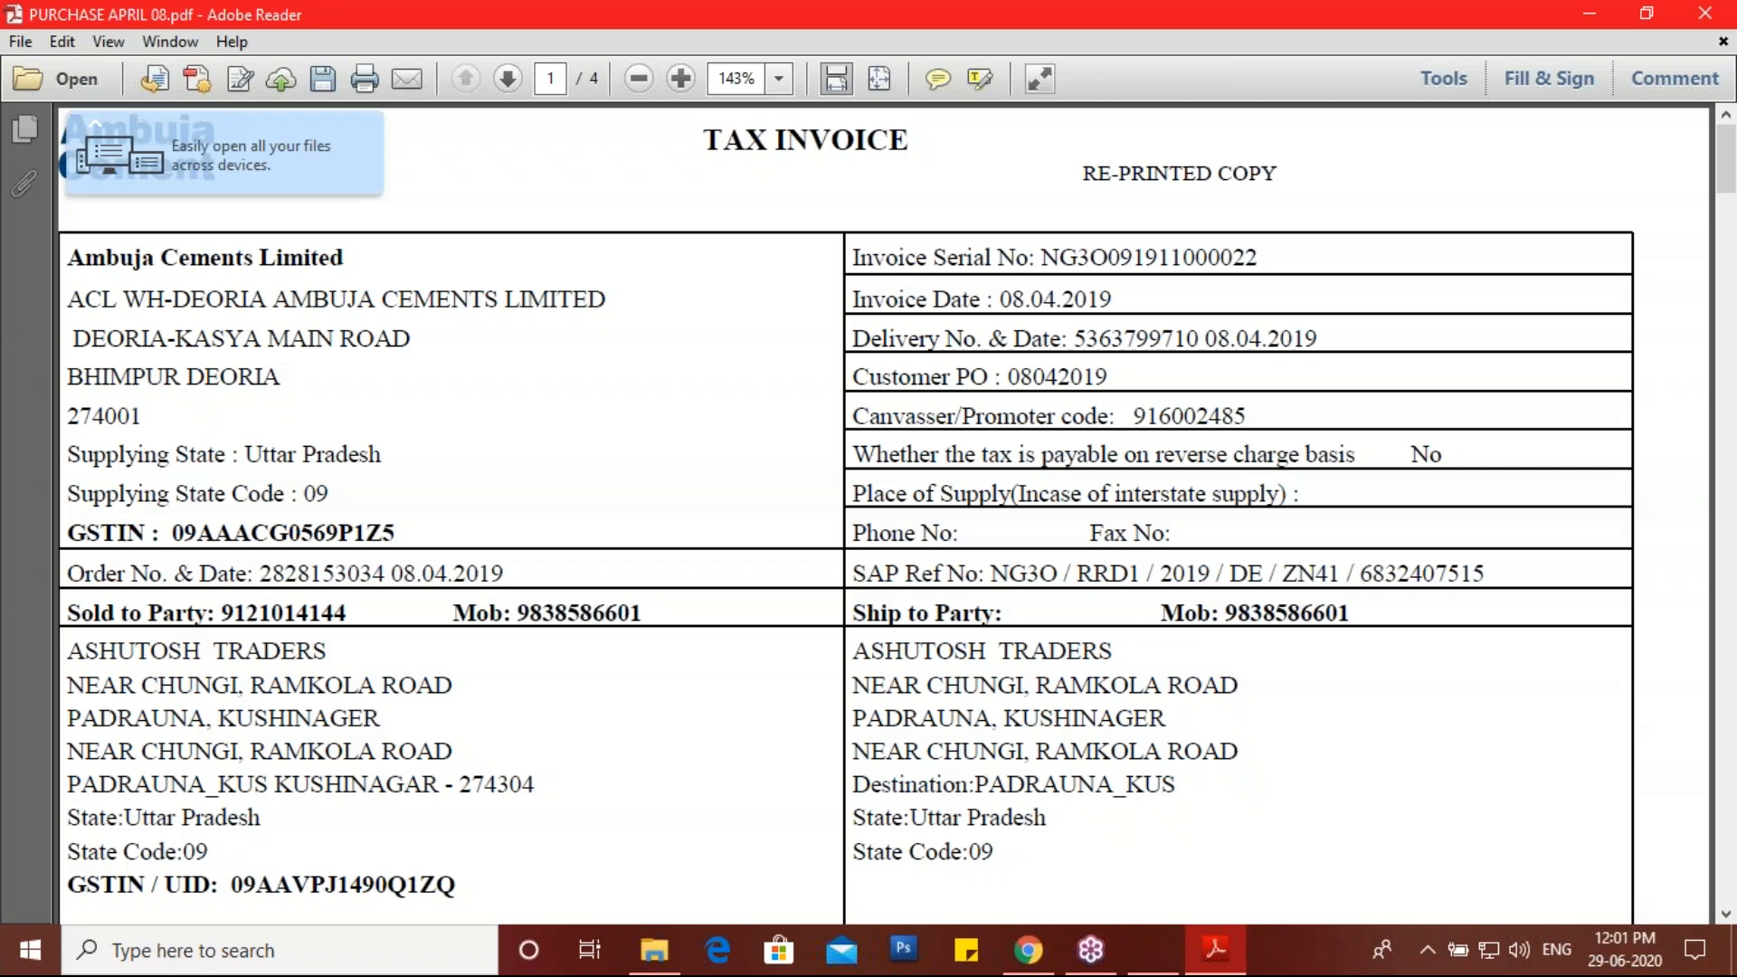
Step: Set the invoice zoom to 125% and examine its goods, discount, tax and total section
scroll(869, 513, "down", 10)
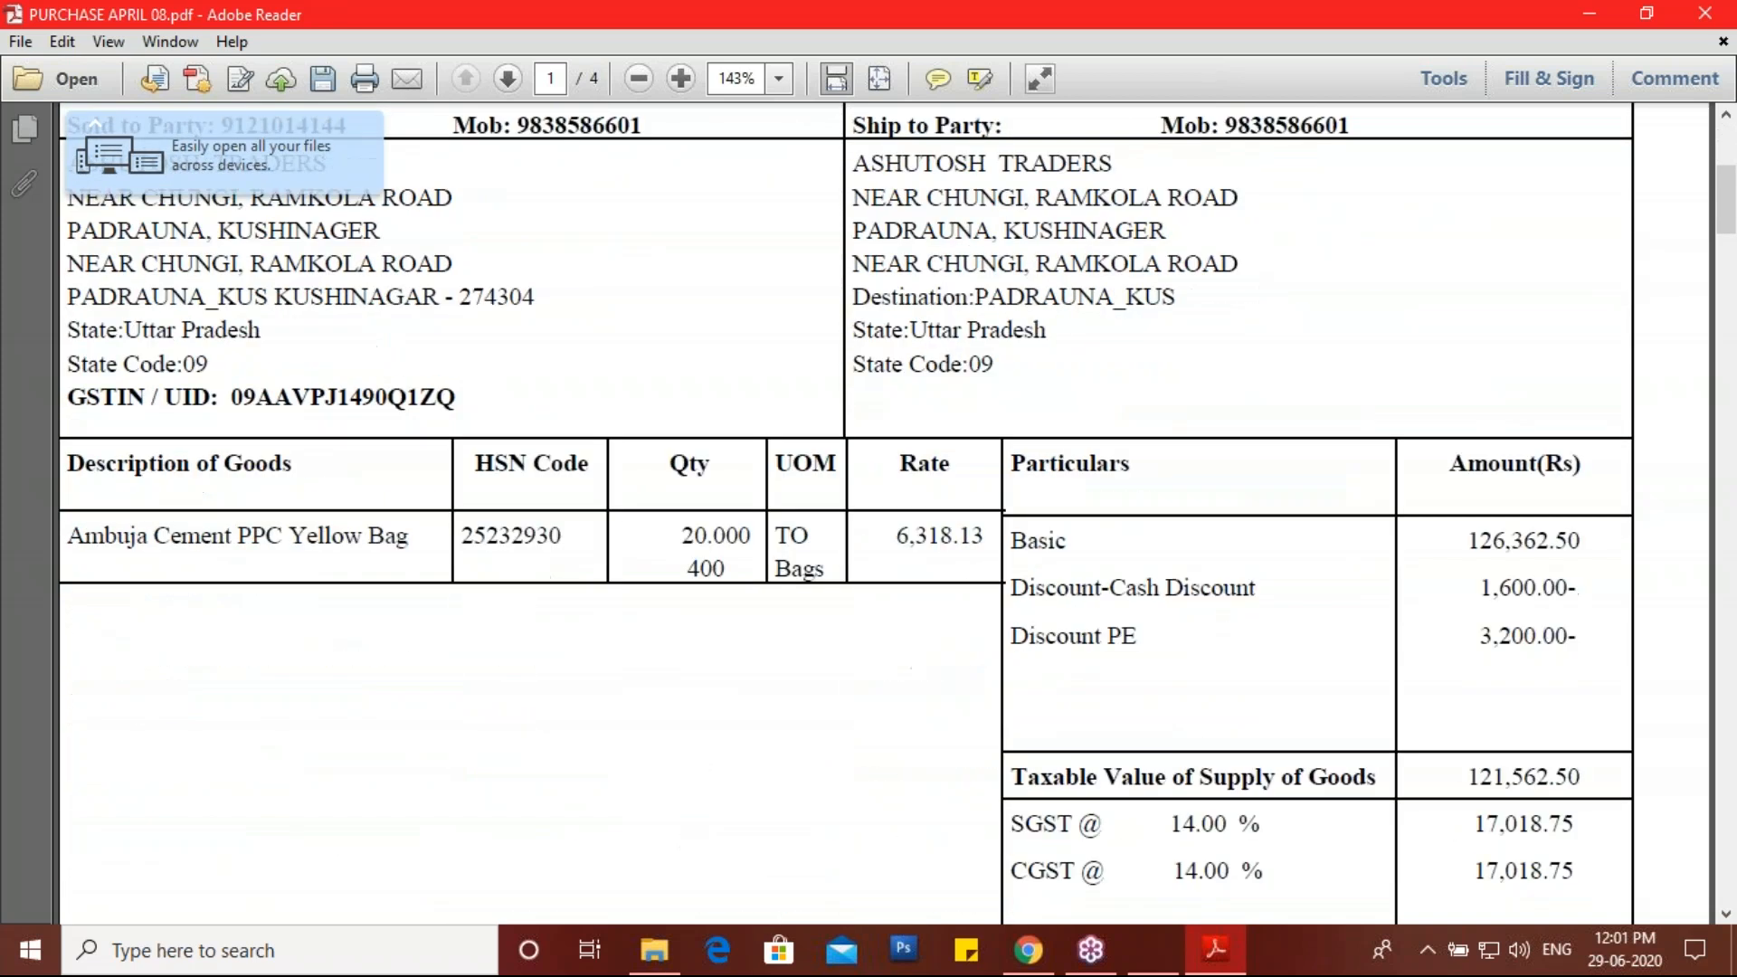
scroll(869, 513, "up", 3)
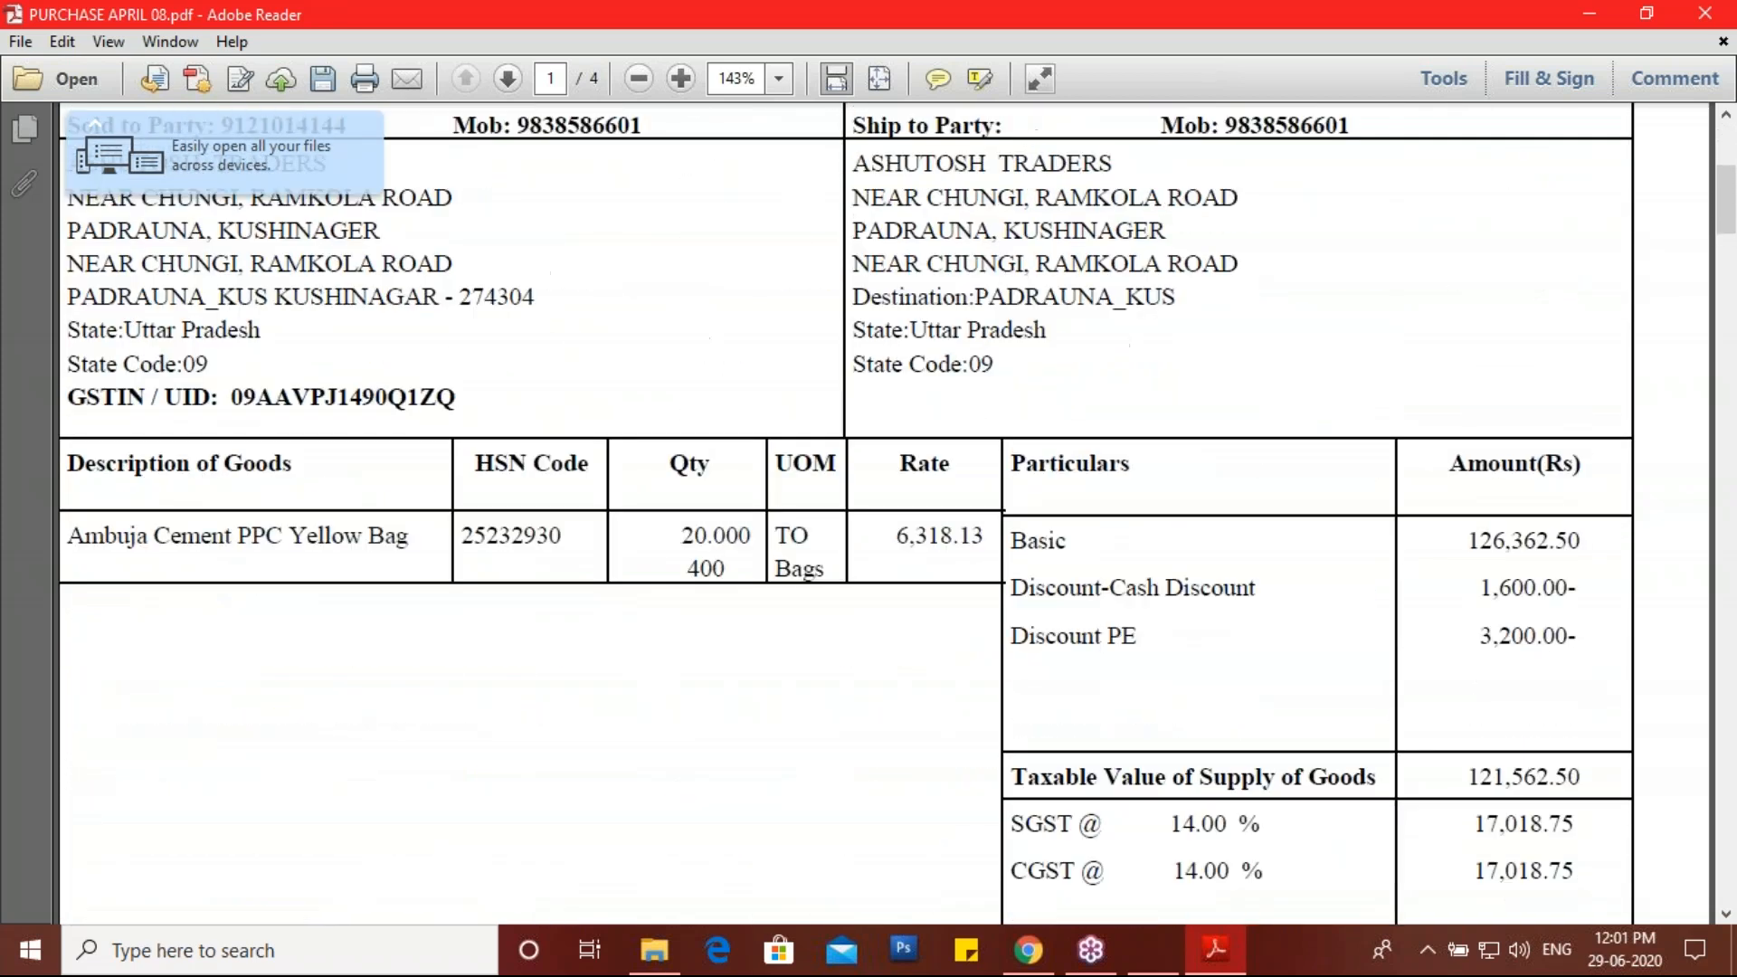
left_click(780, 79)
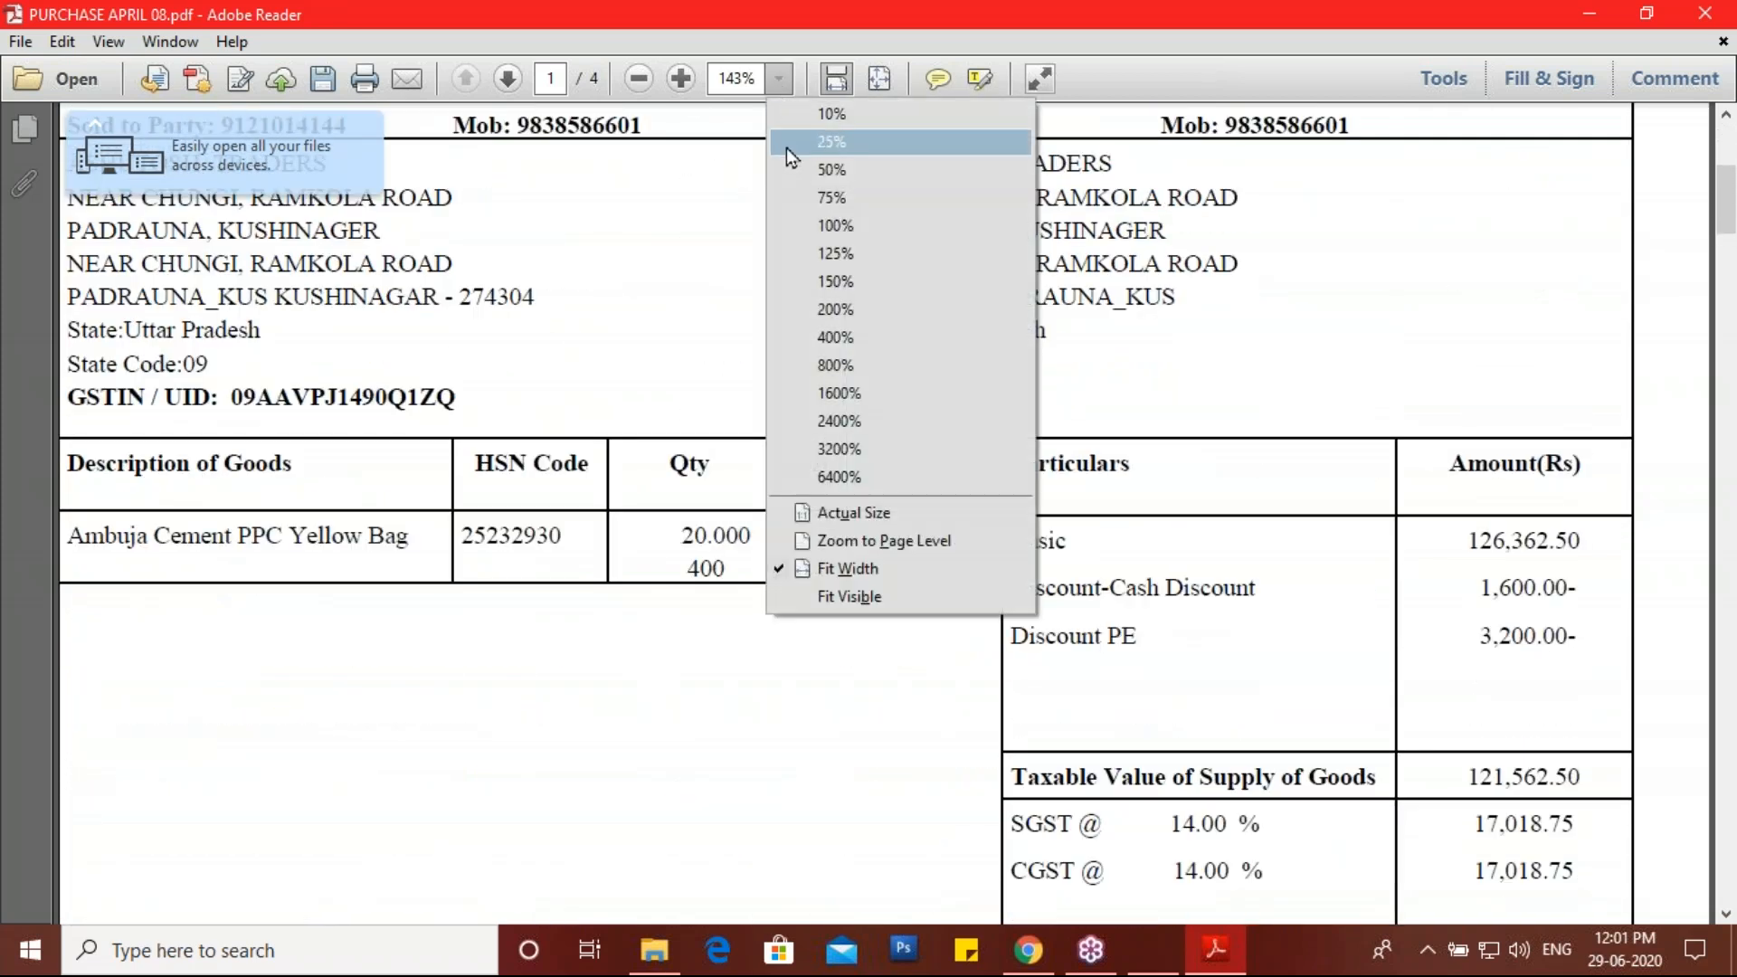
left_click(824, 258)
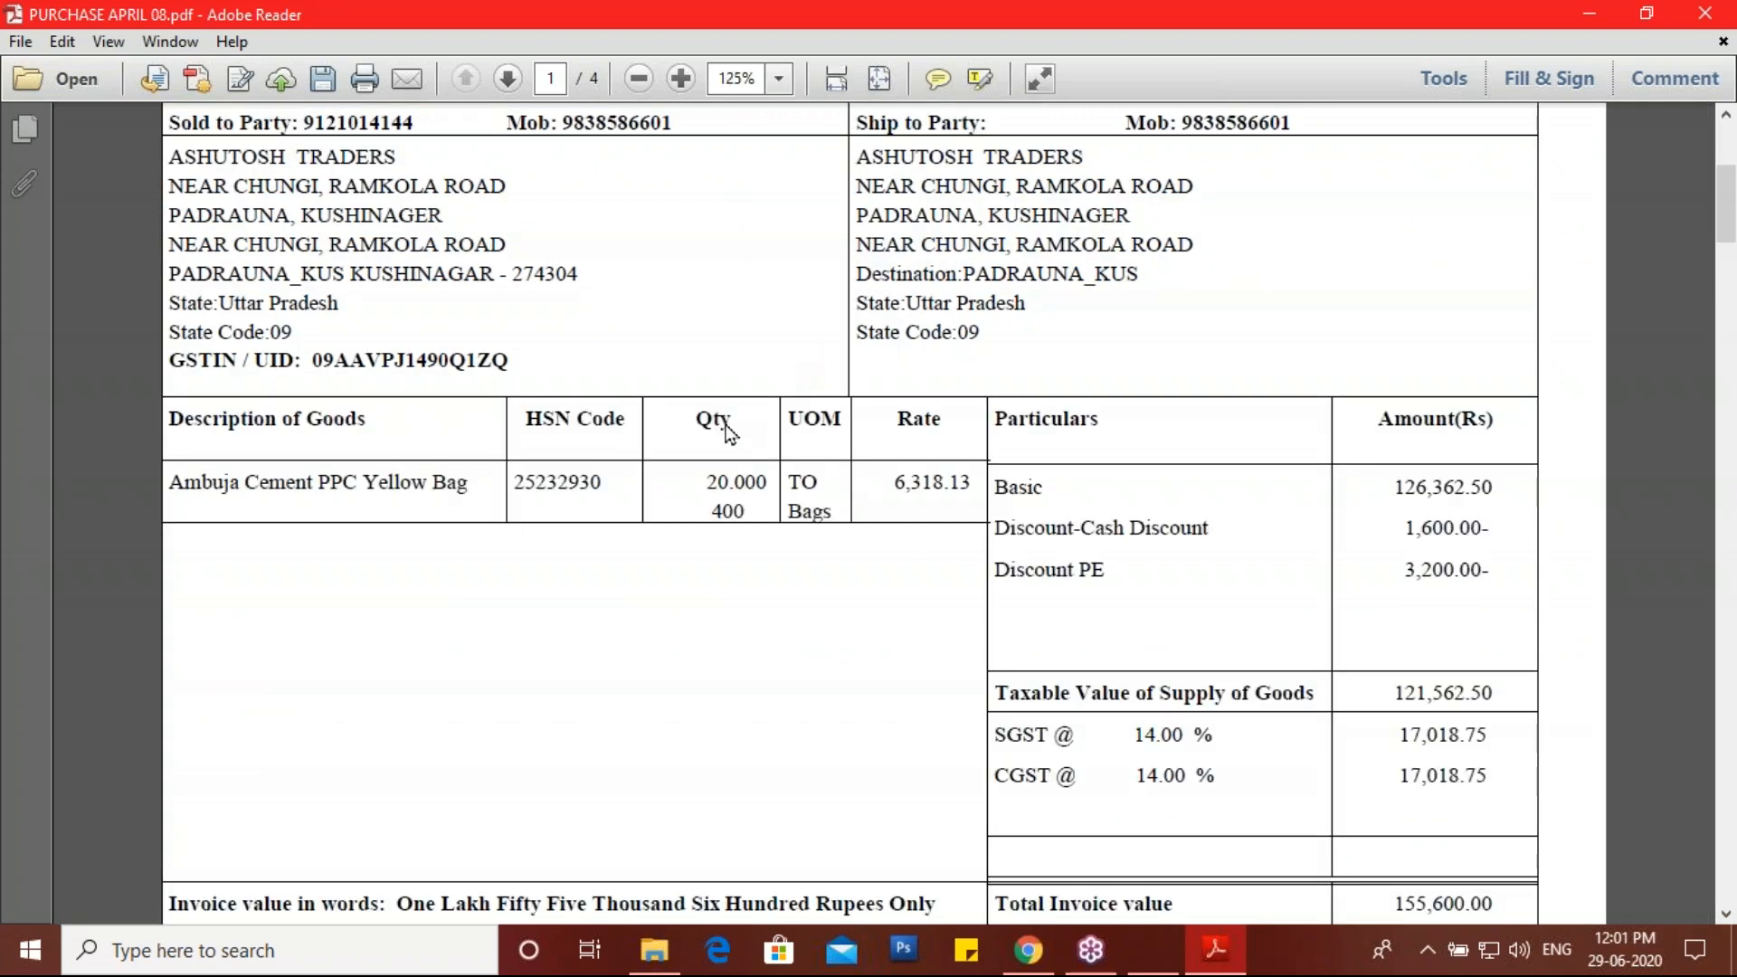
scroll(721, 422, "down", 2)
scroll(651, 422, "up", 2)
scroll(935, 795, "down", 1)
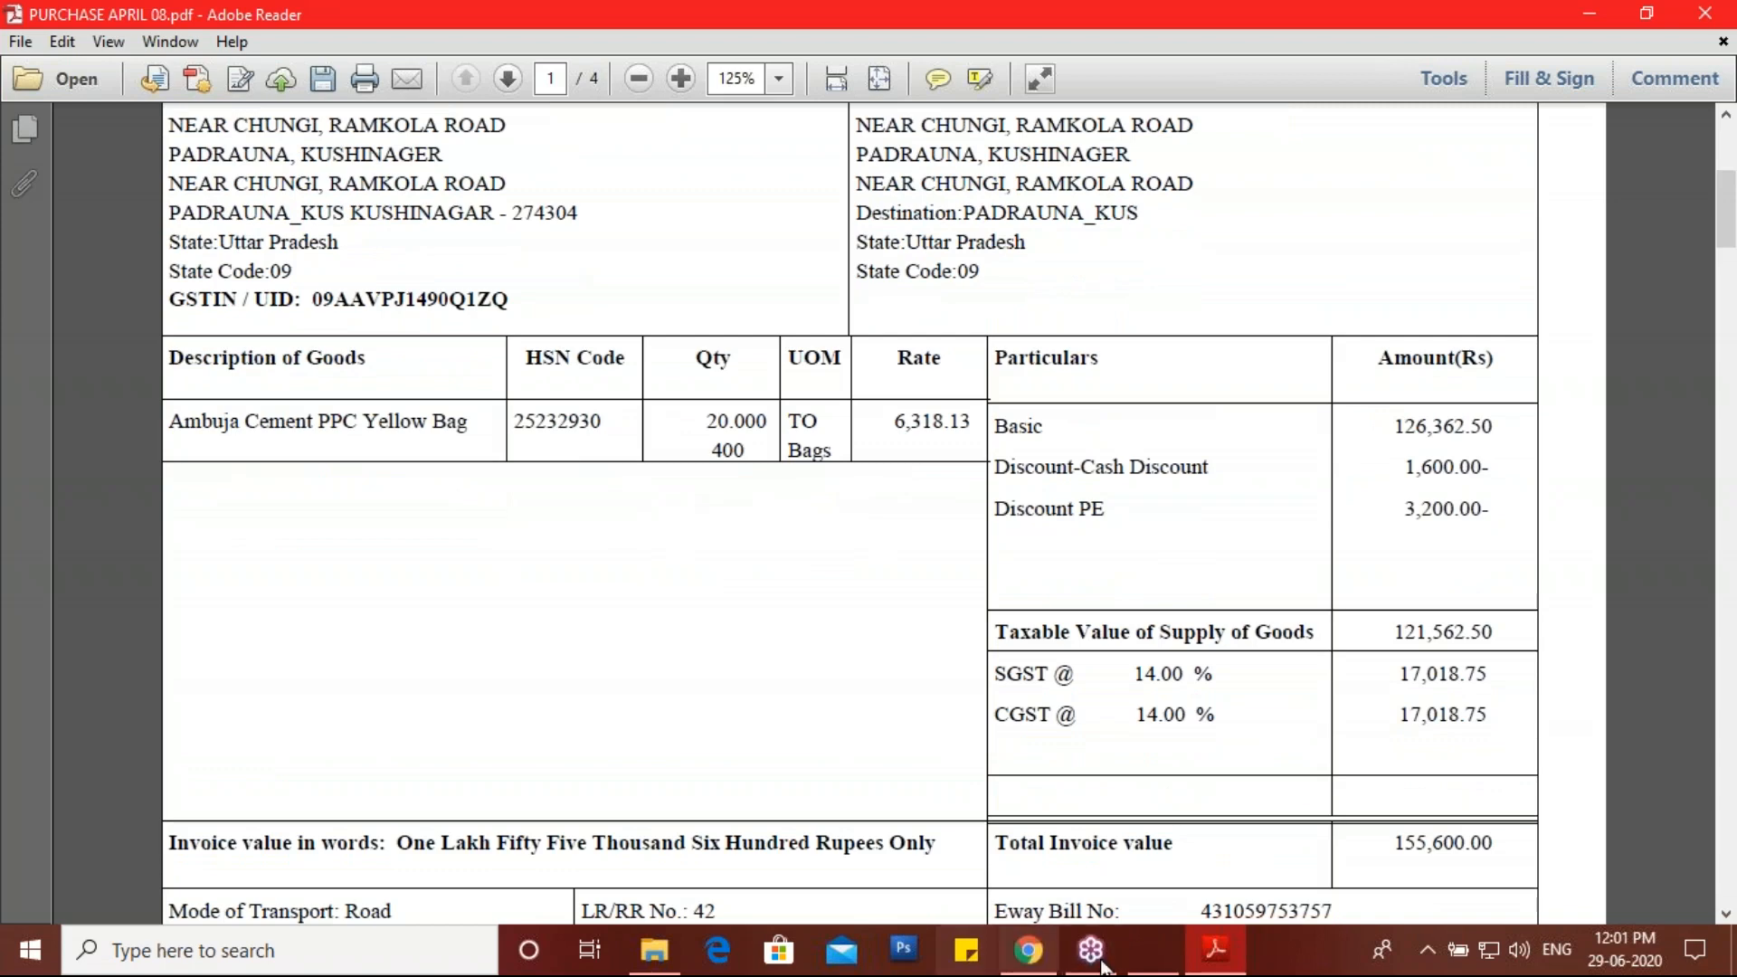
Step: Switch back to Busy 17 and display the account ledger for Purchase from 01-04-2019 to 08-04-2019
left_click(1170, 966)
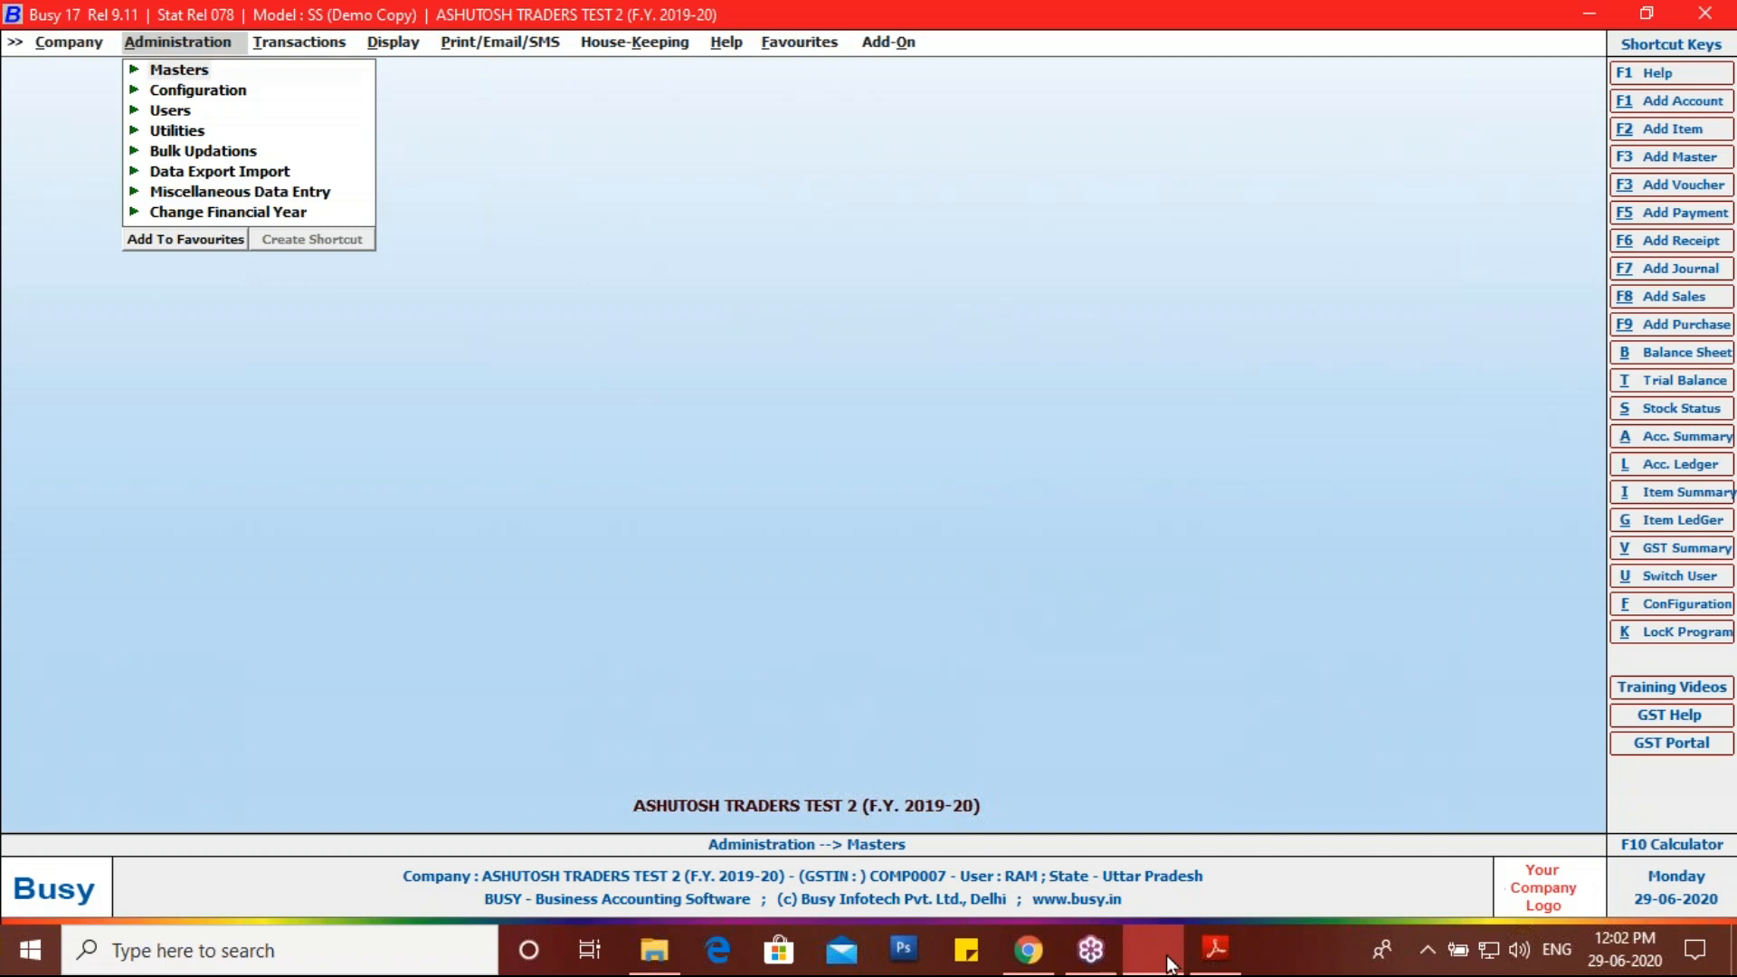
key("alt+l")
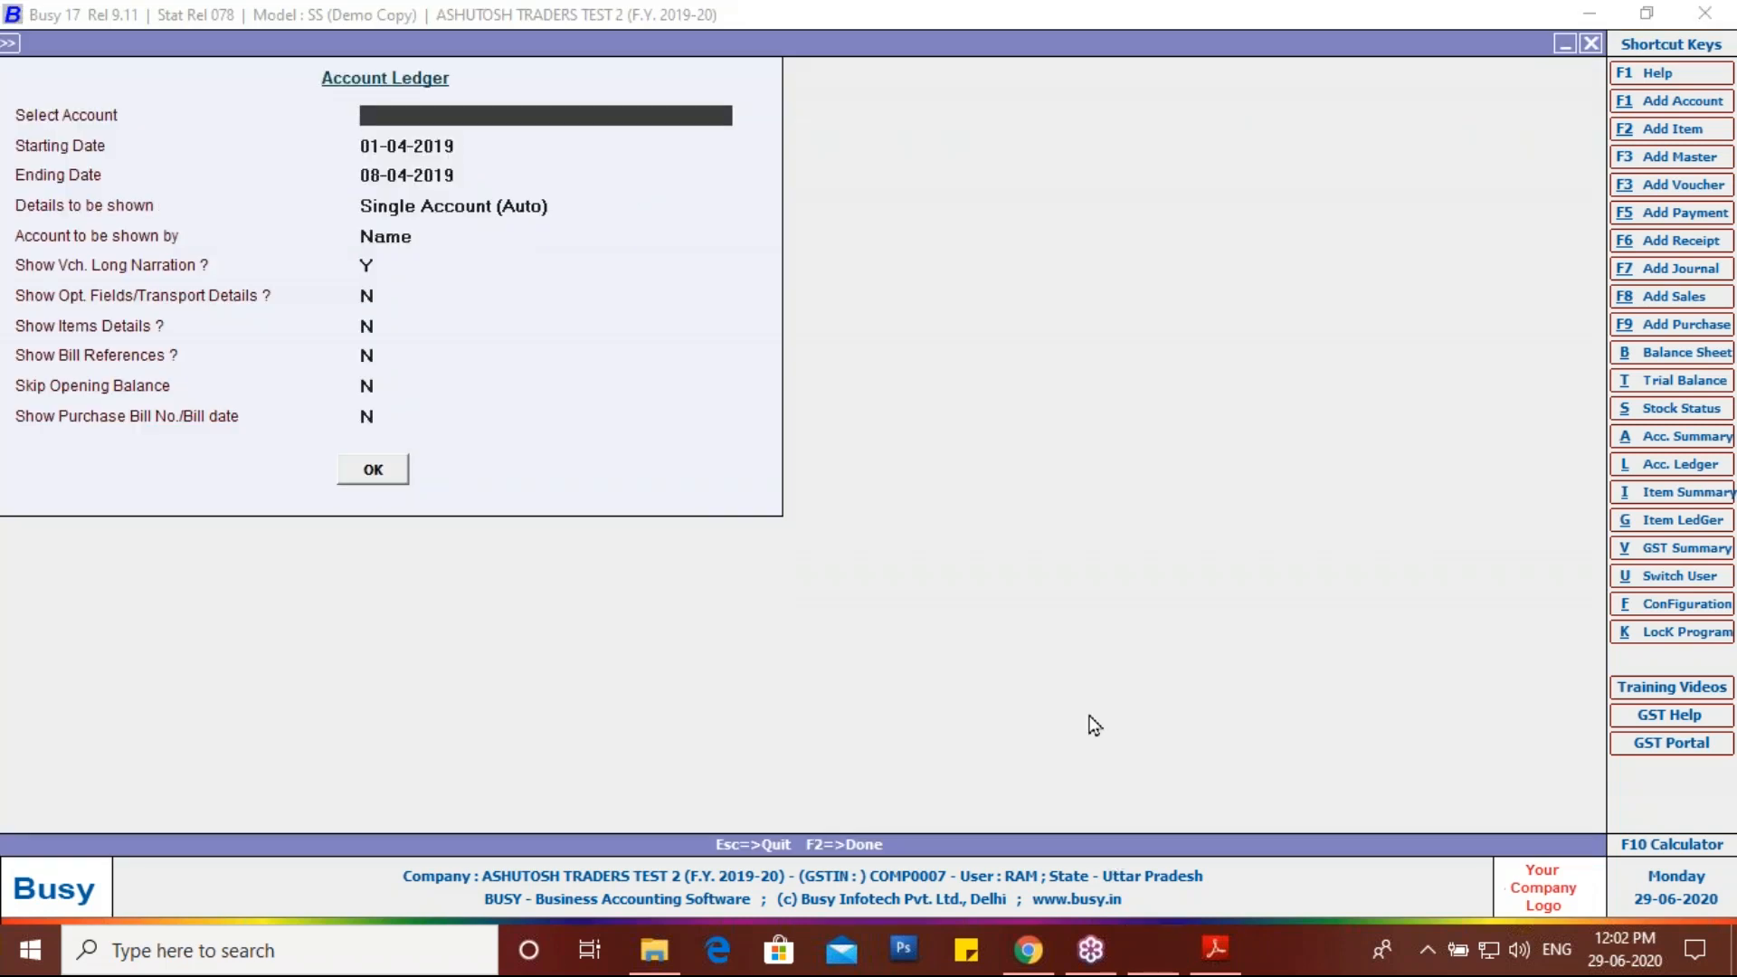
type("g")
type("u")
key("Return")
key("Return")
key("Return")
key("Return")
key("Return")
key("Return")
key("Return")
key("Return")
key("Return")
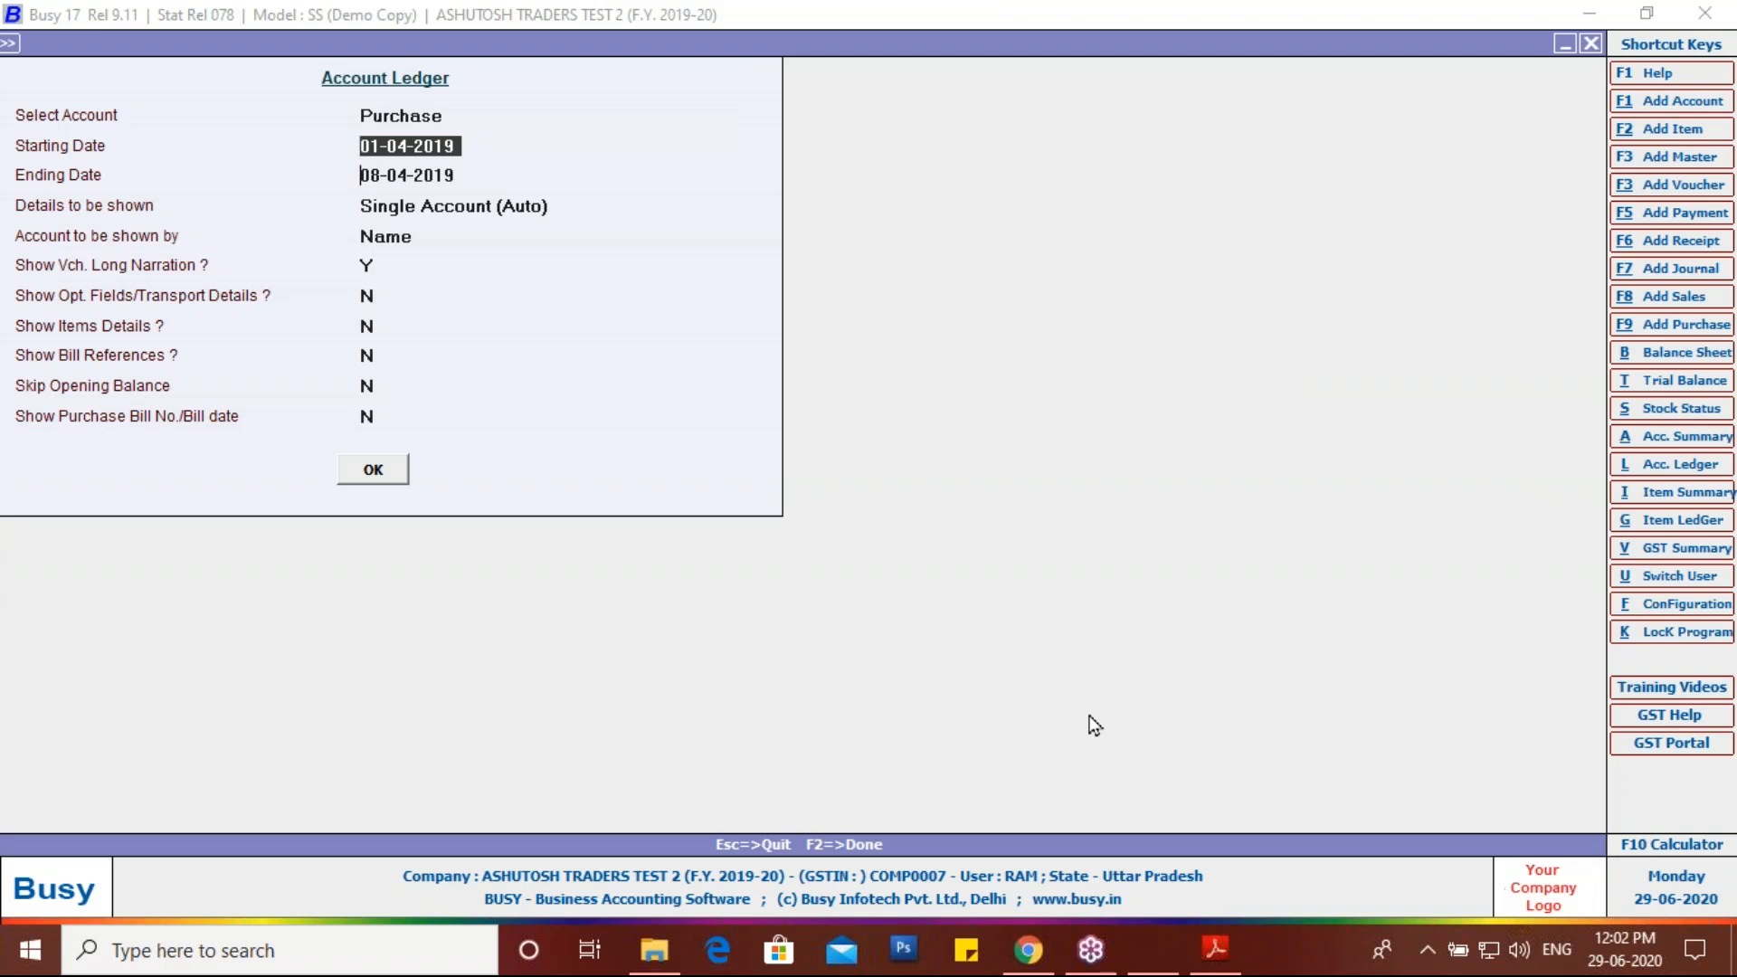
key("Return")
key("Return")
key("Return")
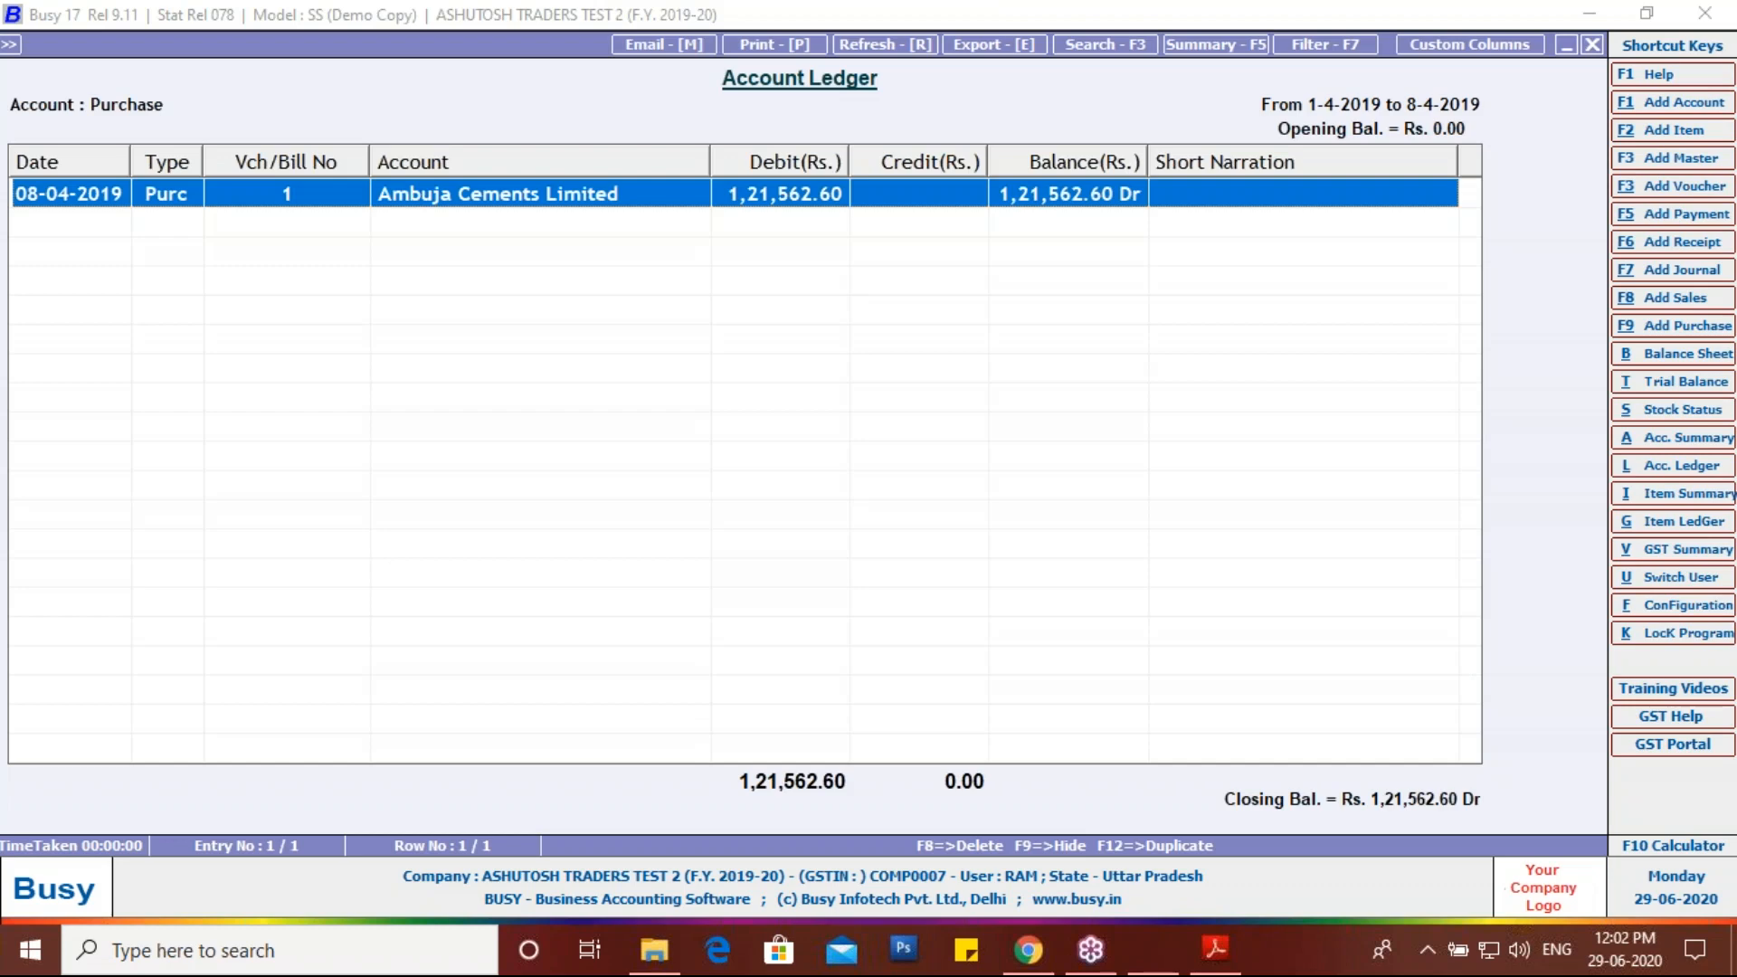
Step: Open the Ambuja Cements Limited purchase voucher from the ledger, then switch to the invoice PDF in Adobe Reader to compare them
key("Return")
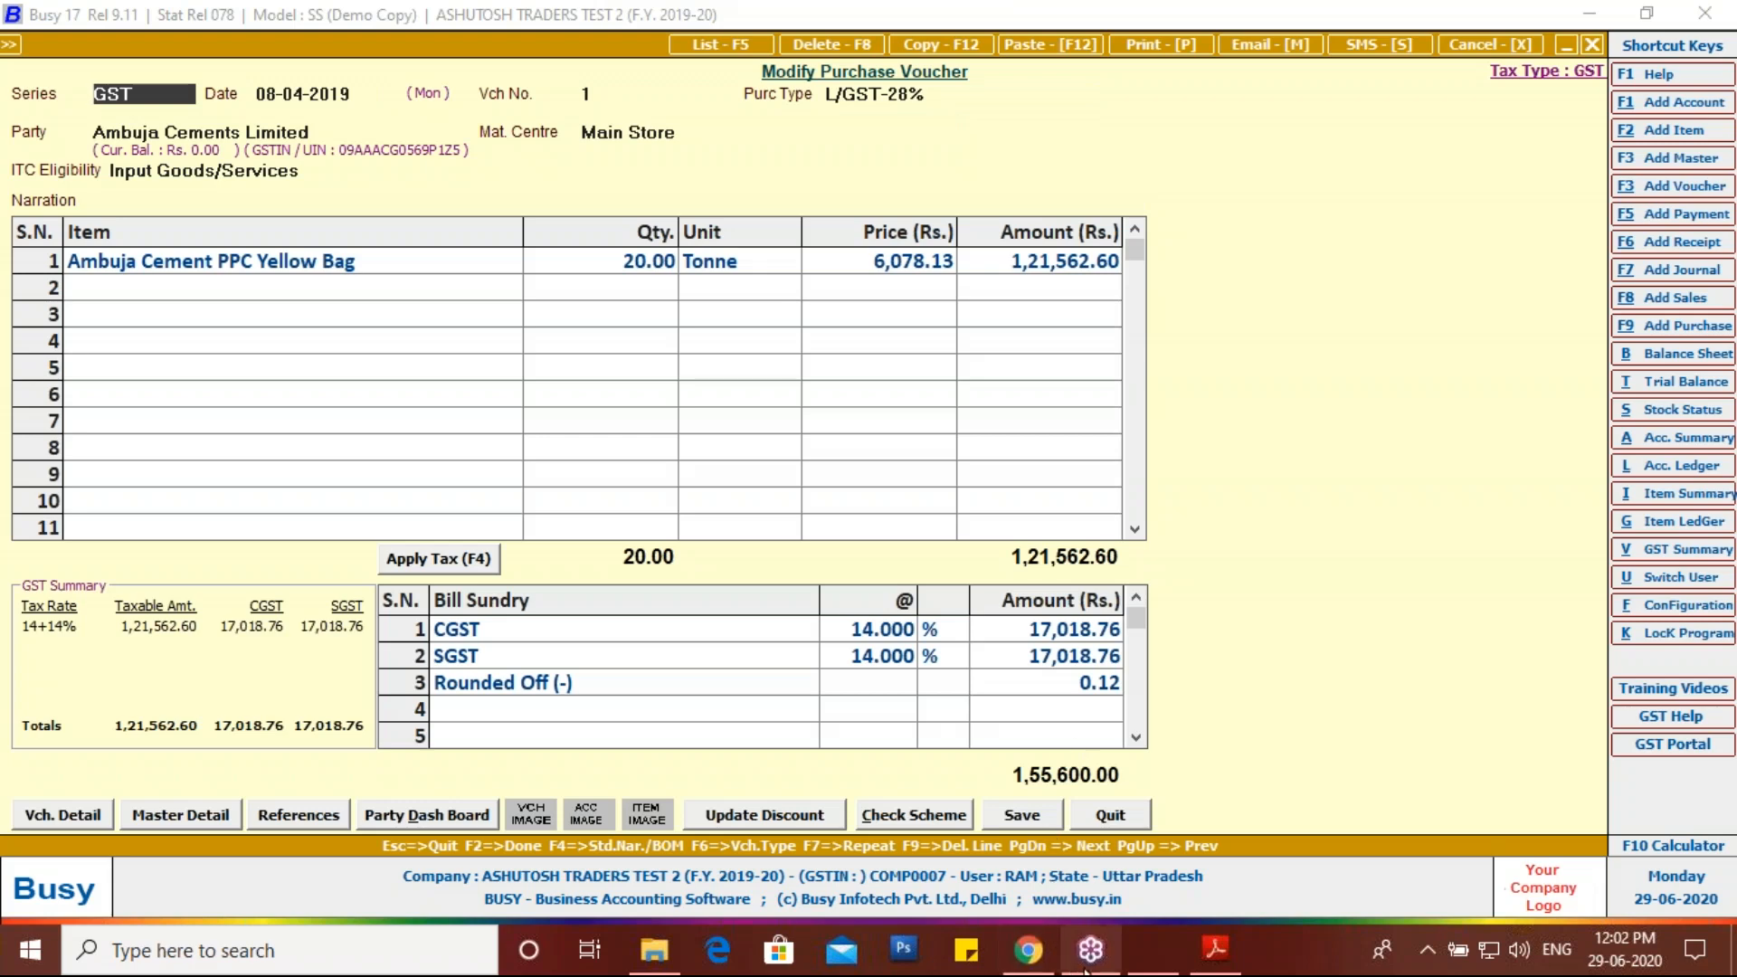
mouse_move(1054, 964)
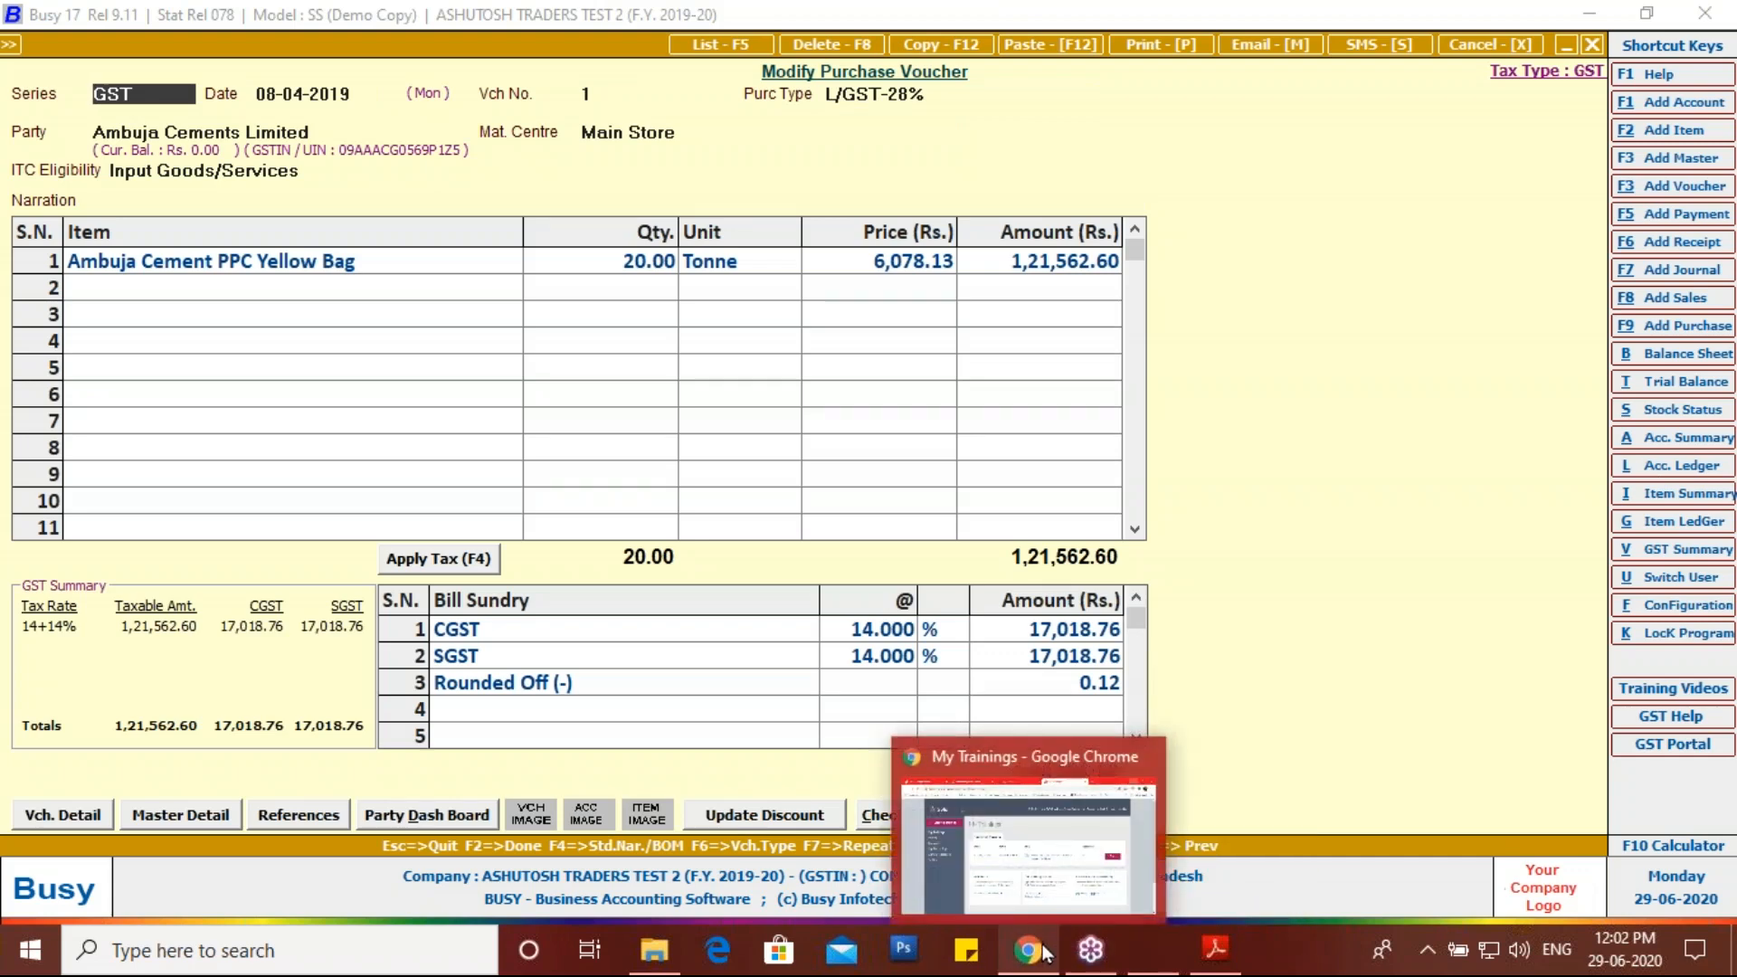
left_click(1228, 957)
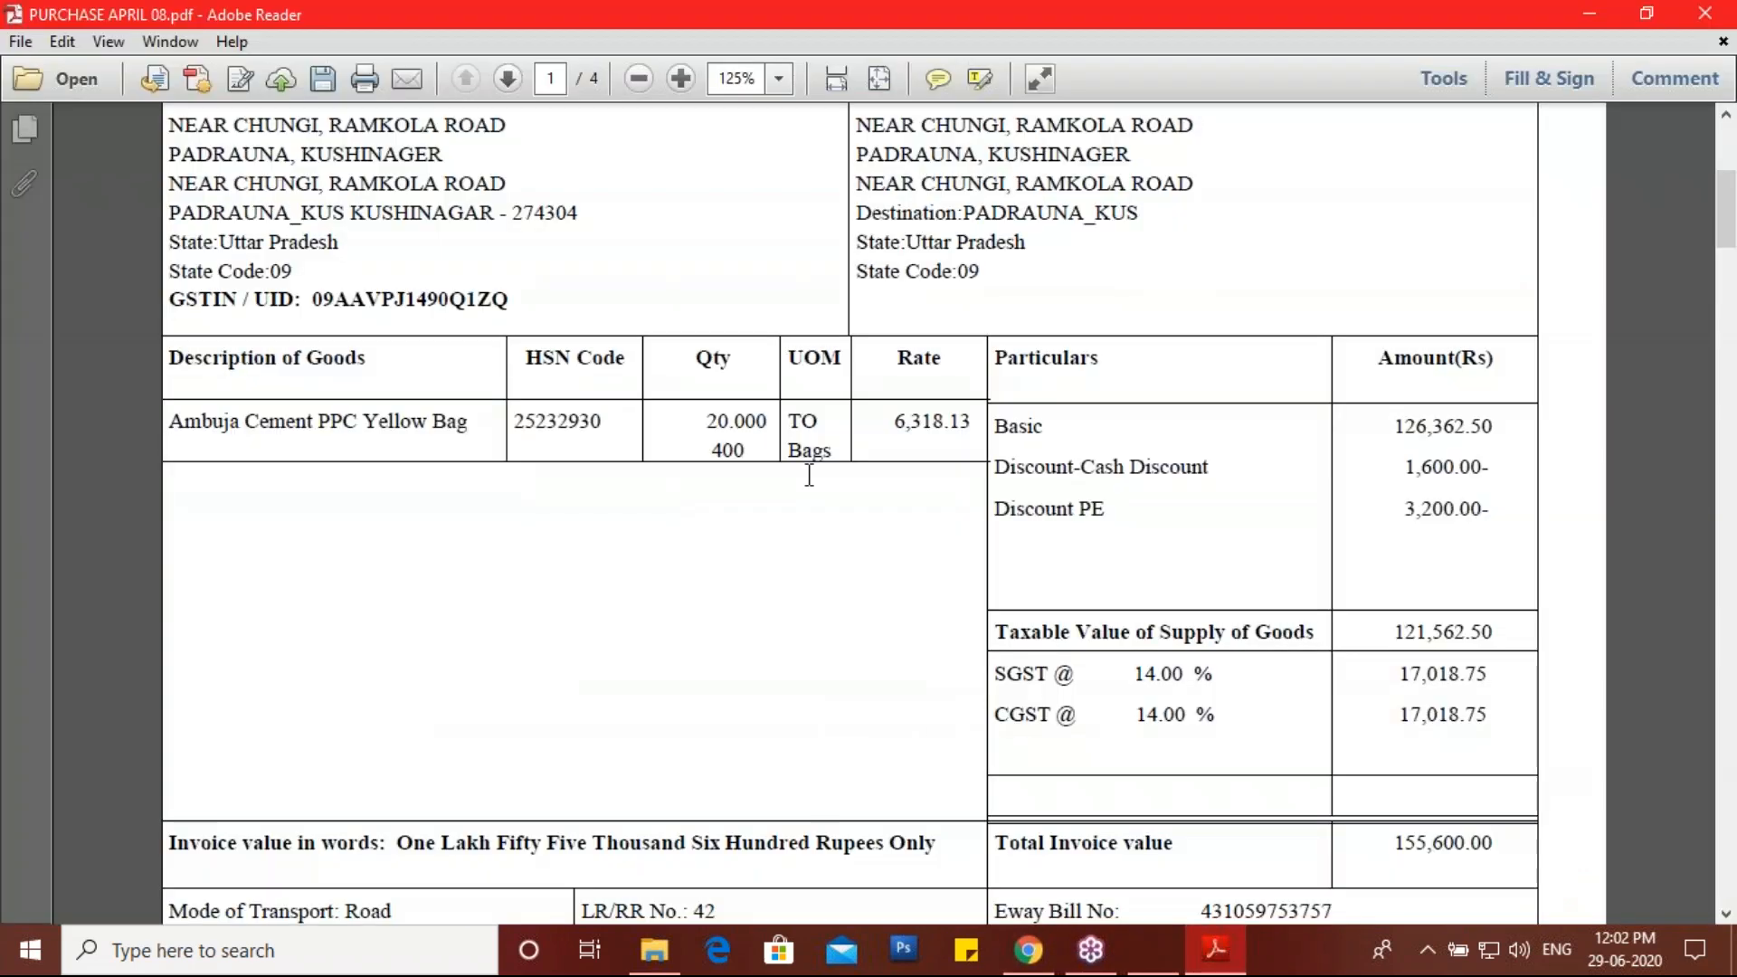
Step: Examine the total invoice value on the first Ambuja invoice and return to its header
scroll(815, 479, "down", 5)
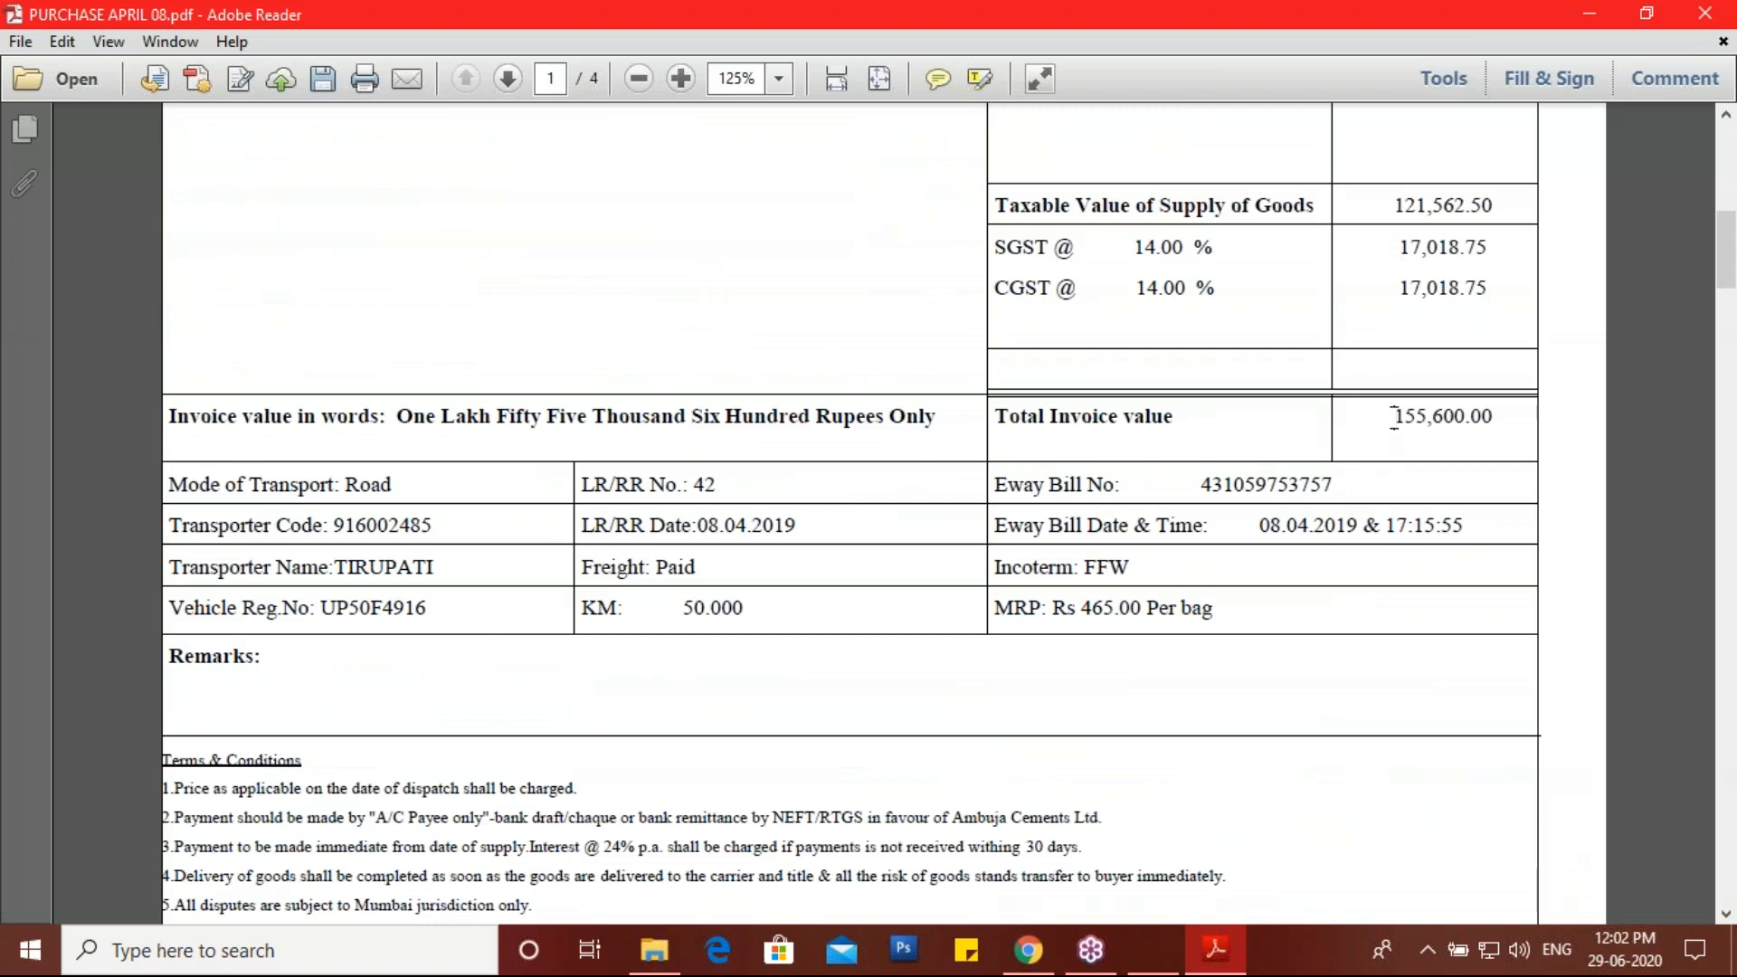
left_click_drag(1391, 418, 1494, 420)
scroll(1177, 487, "up", 1)
scroll(1176, 486, "up", 10)
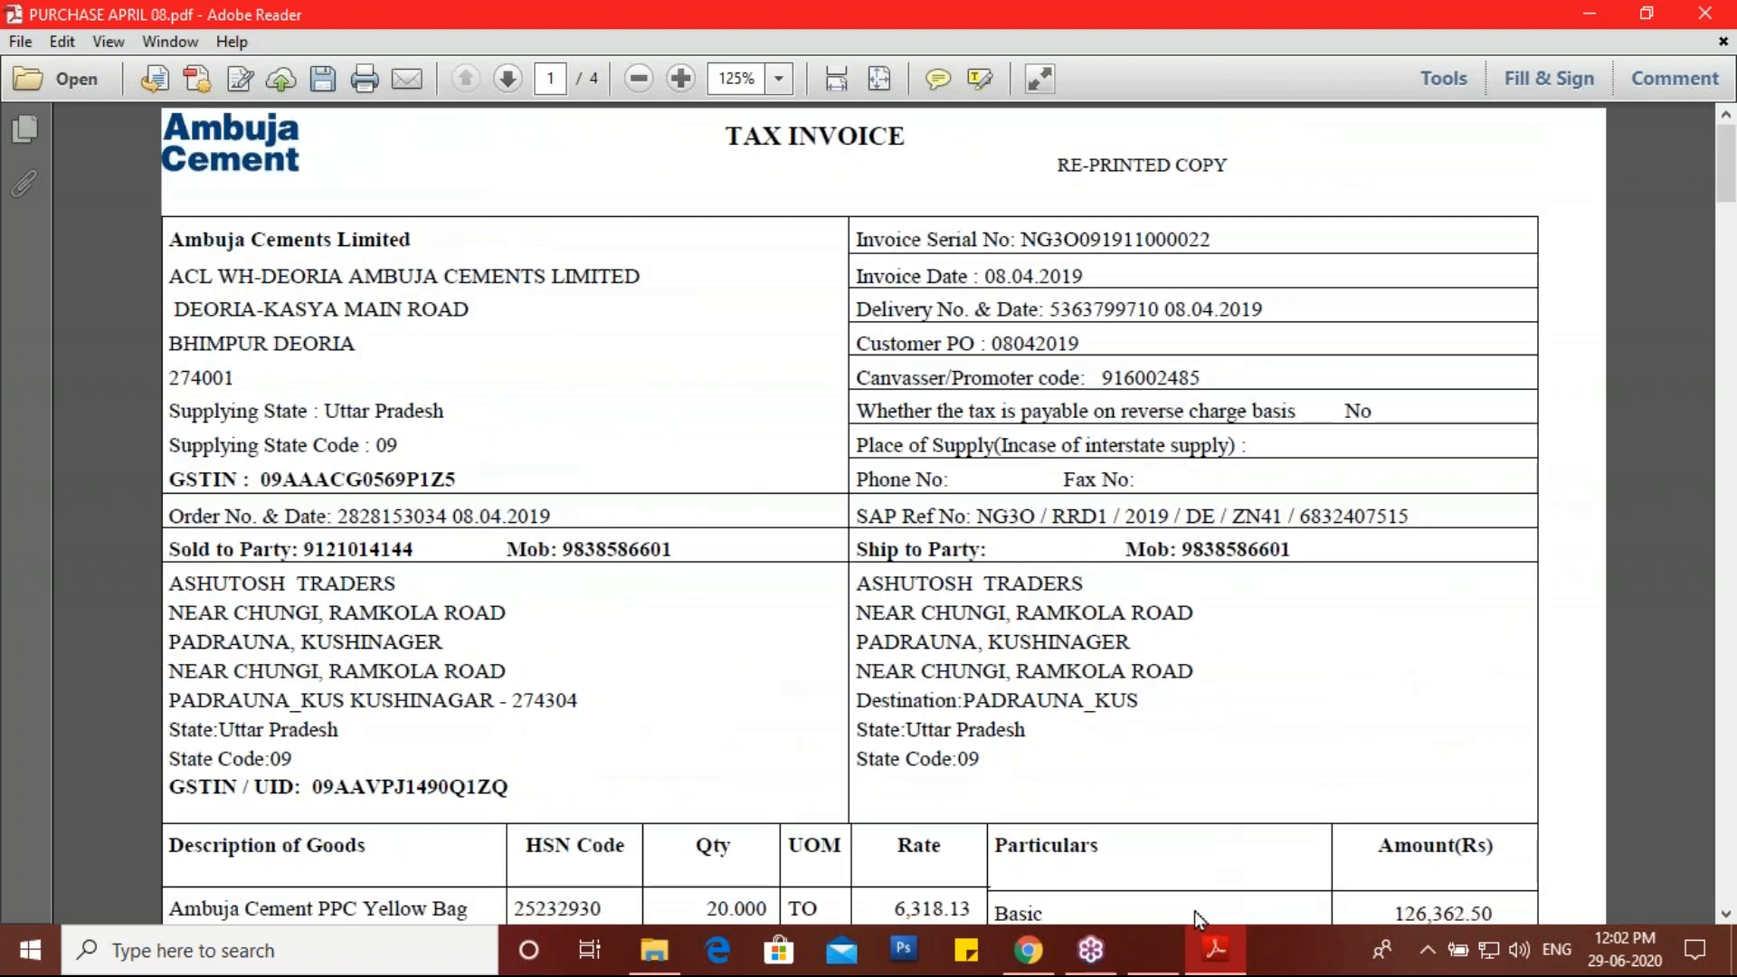
Step: Switch to Busy 17, open the purchase voucher's GST reporting details, and compare the bill number and date with the invoice PDF
left_click(1137, 956)
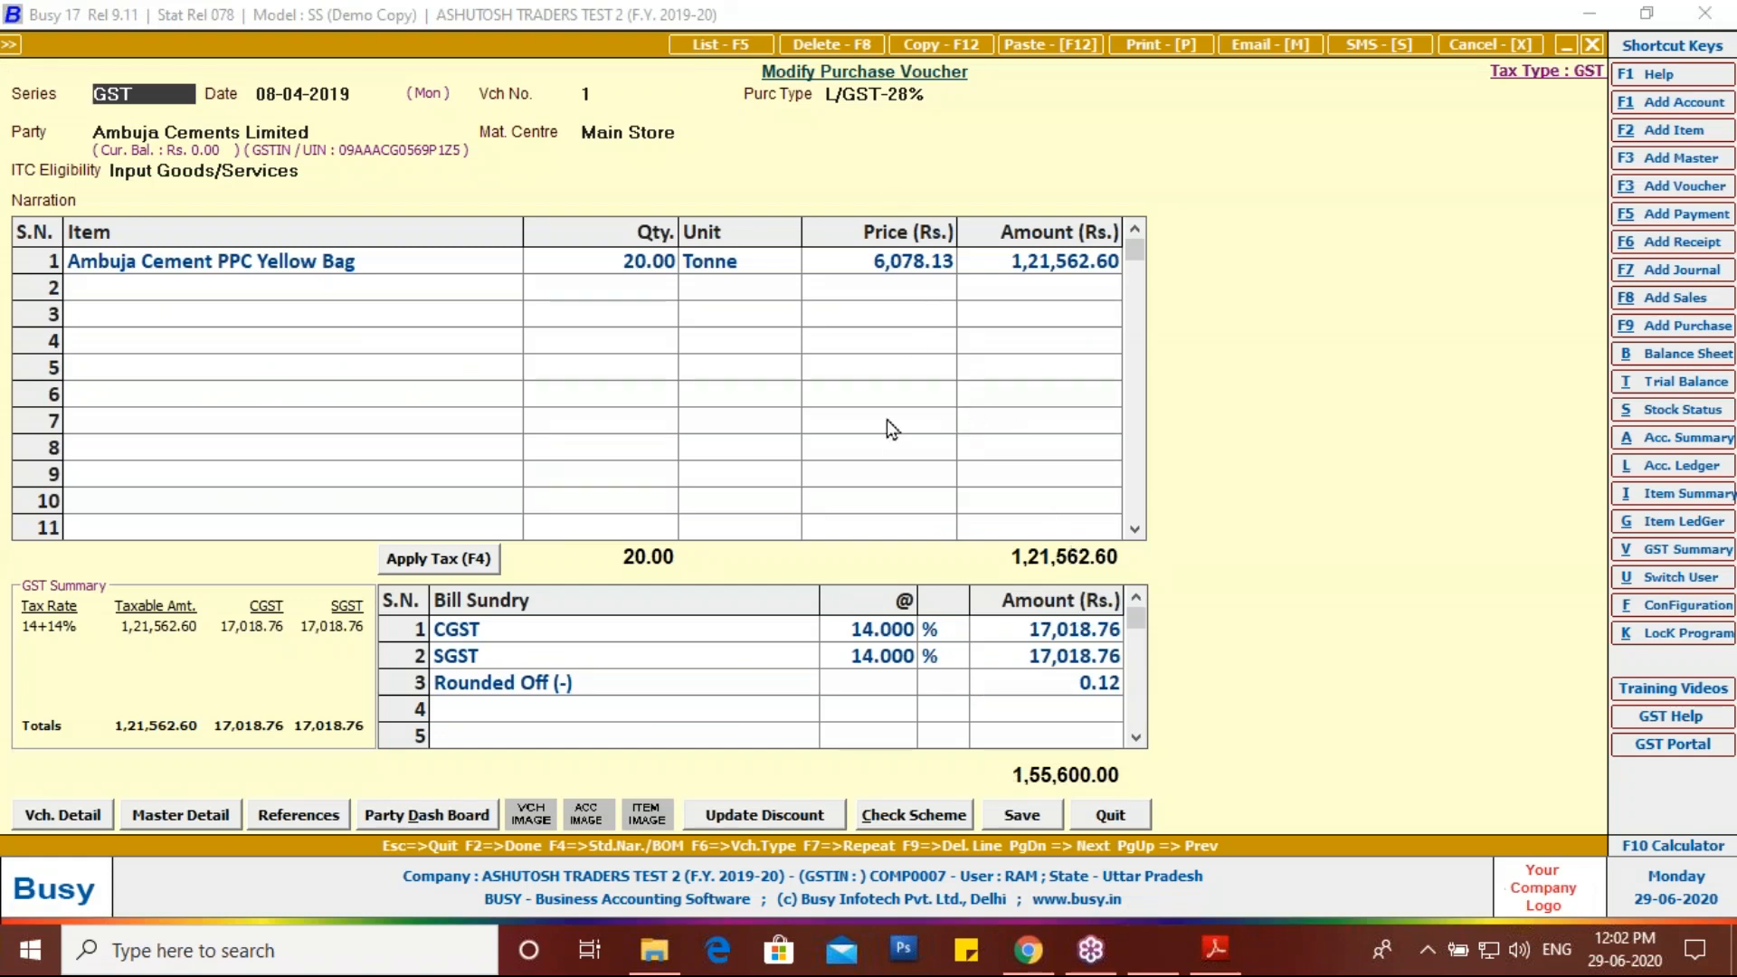
key("F2")
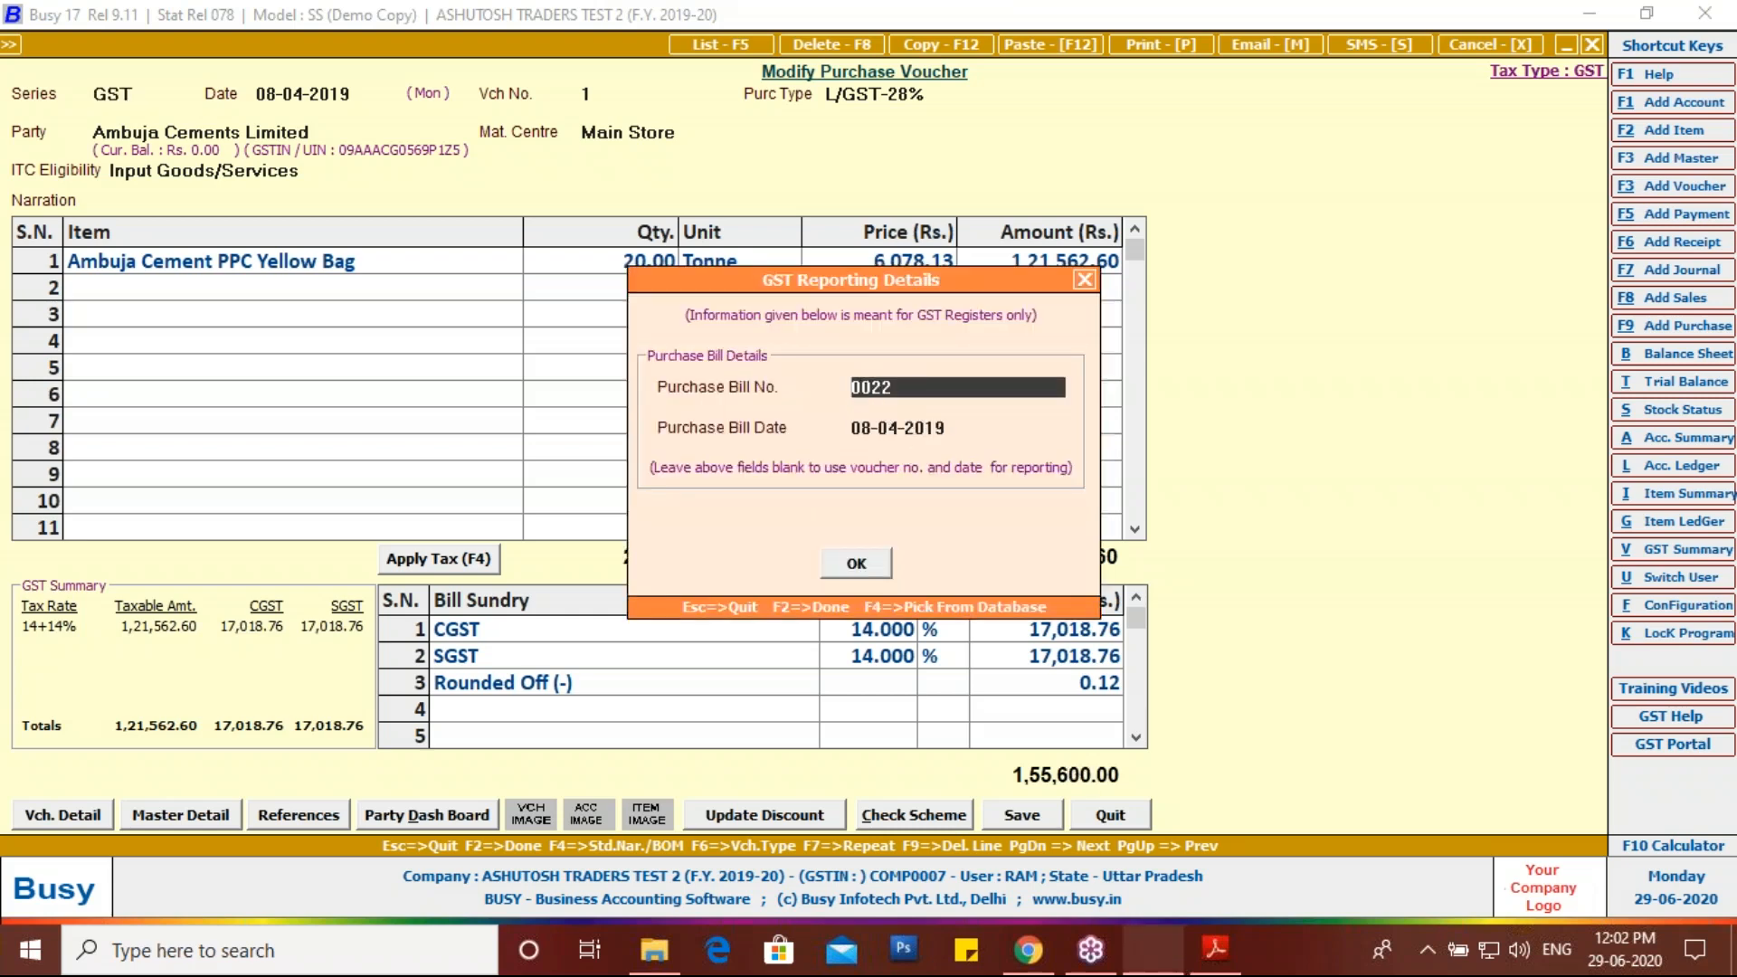
left_click(1212, 957)
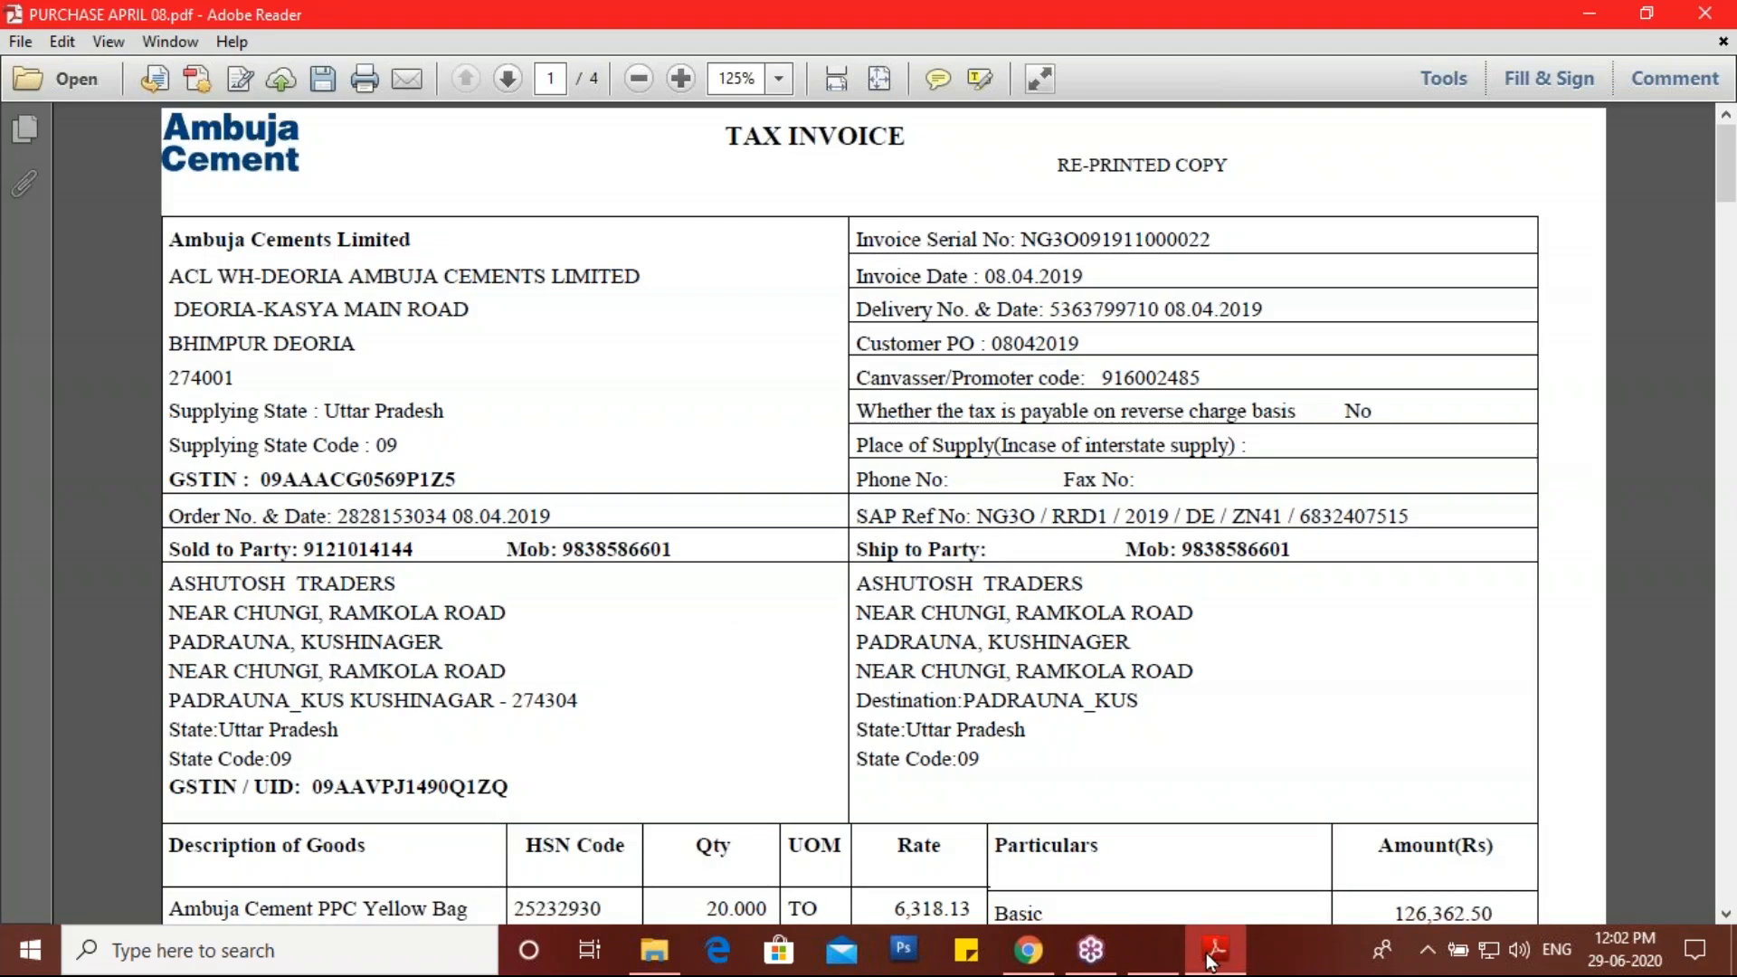
left_click(1212, 958)
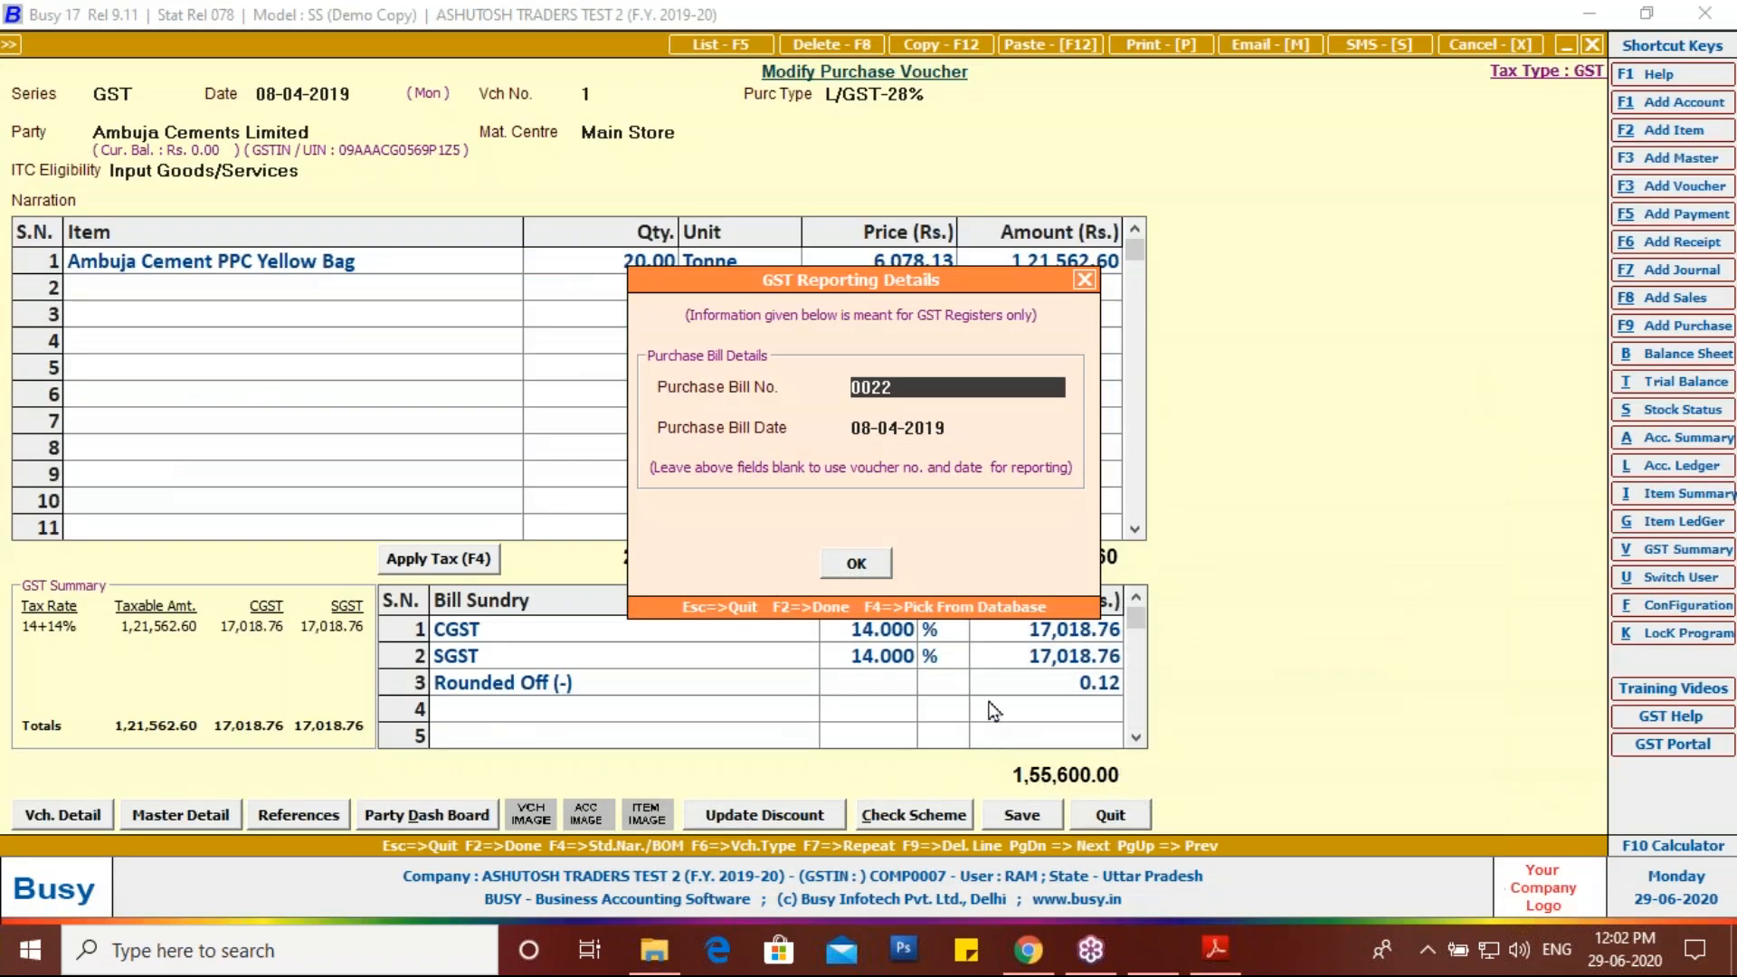
Step: Accept the GST reporting and bill-by-bill details, save the purchase voucher, and close the Purchase account ledger
left_click(869, 567)
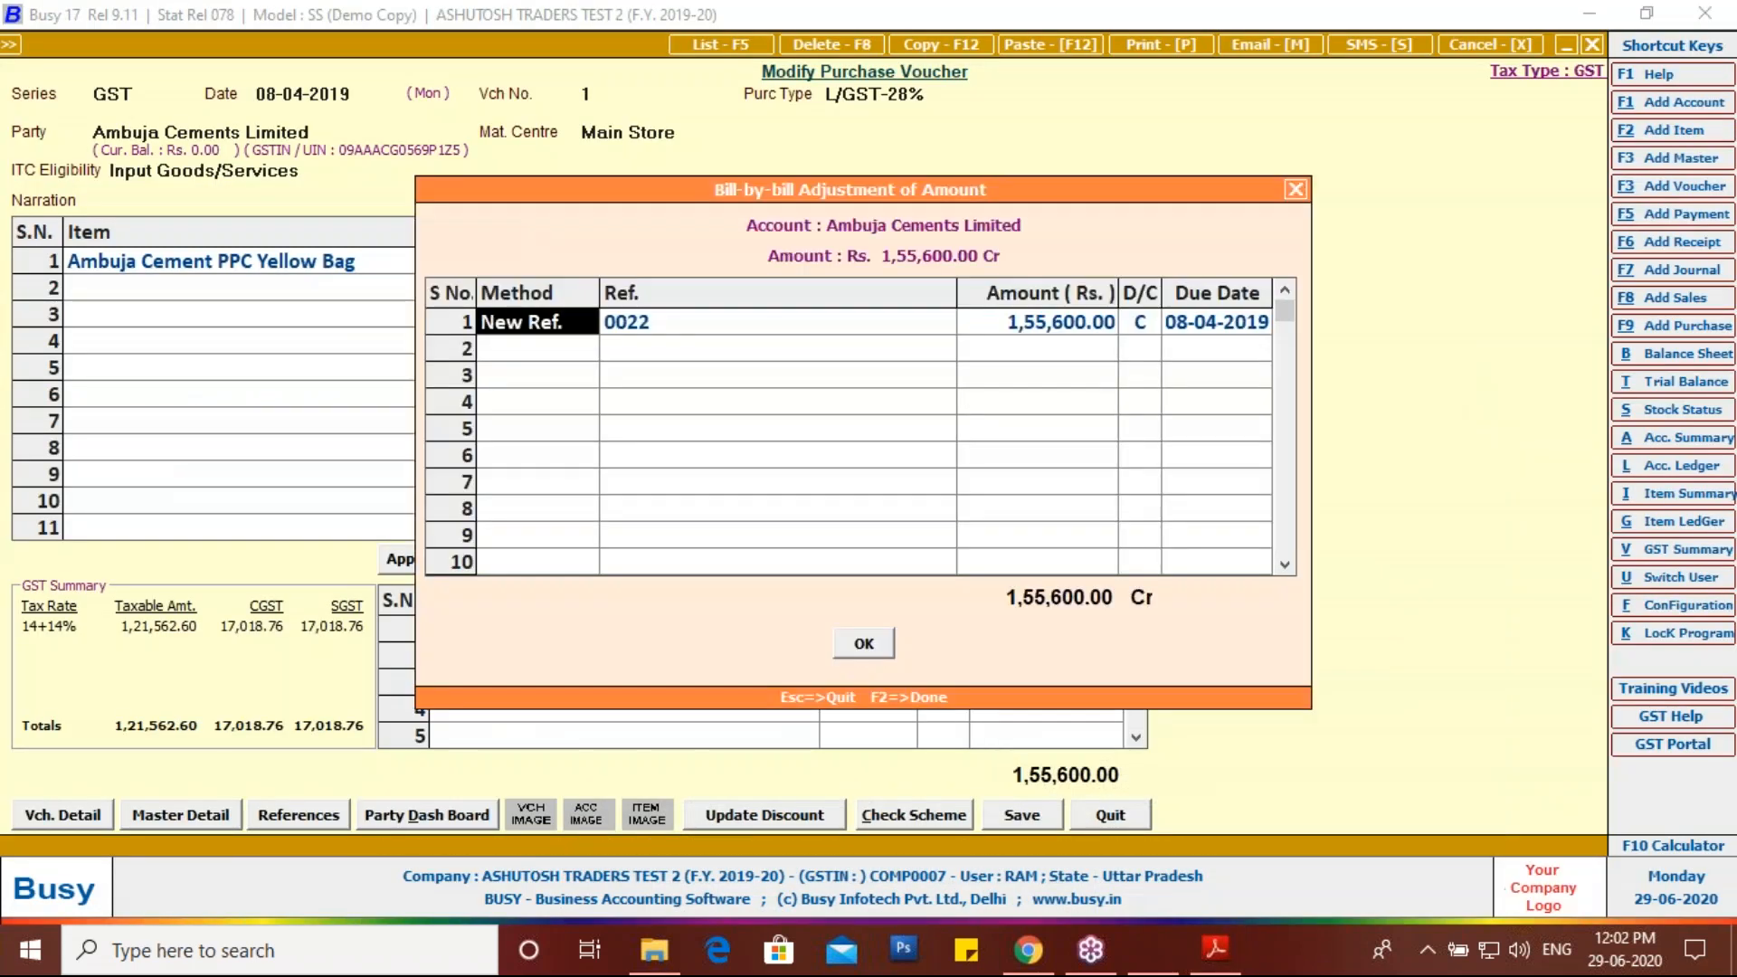
left_click(860, 636)
left_click(930, 530)
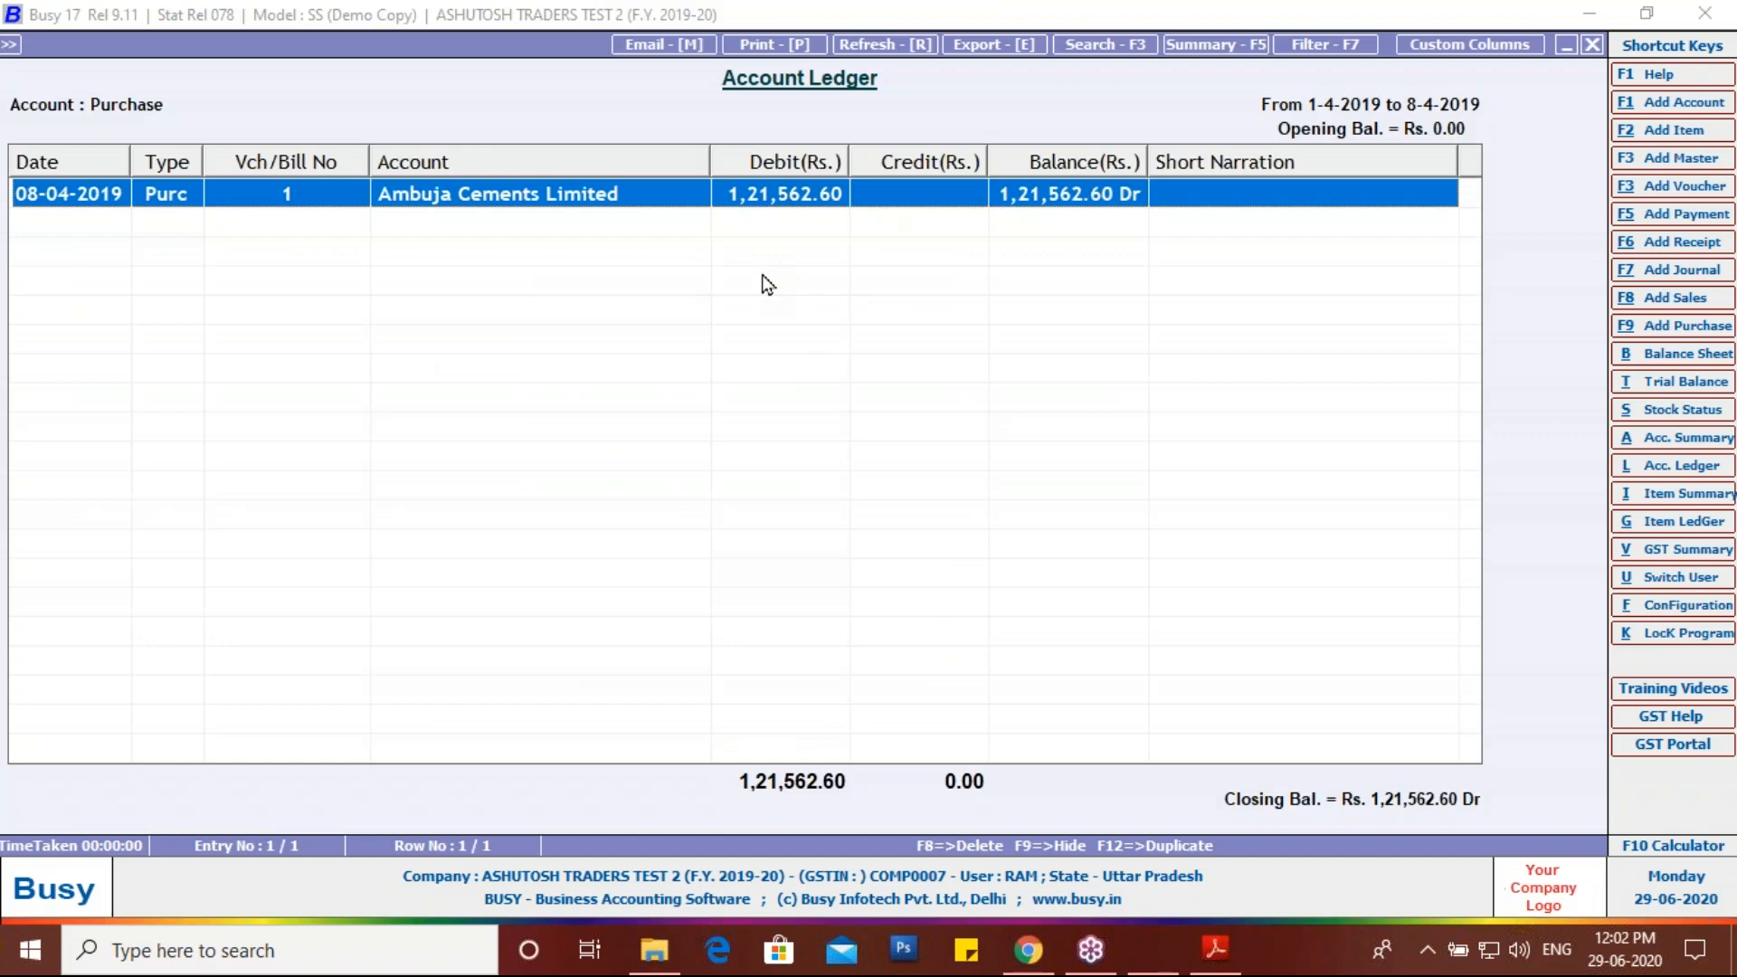
key("Escape")
key("Escape")
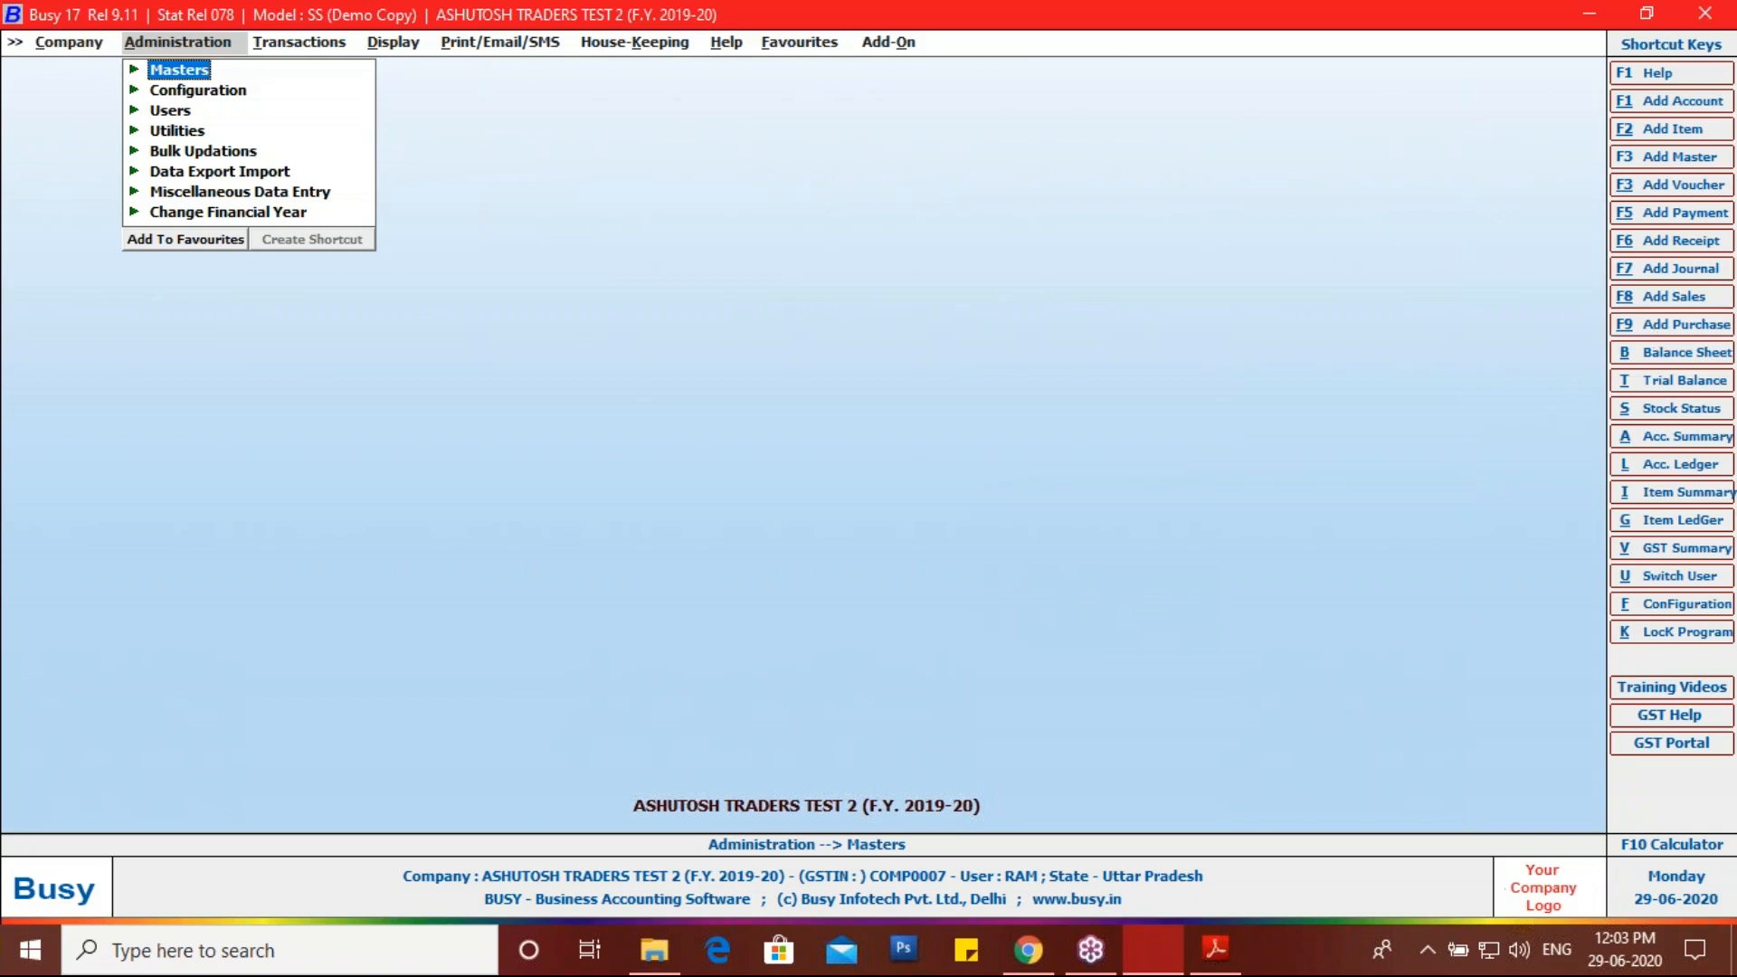
Step: Start a new purchase voucher in the GST series and check the invoice date on page 2 of the PDF
key("F9")
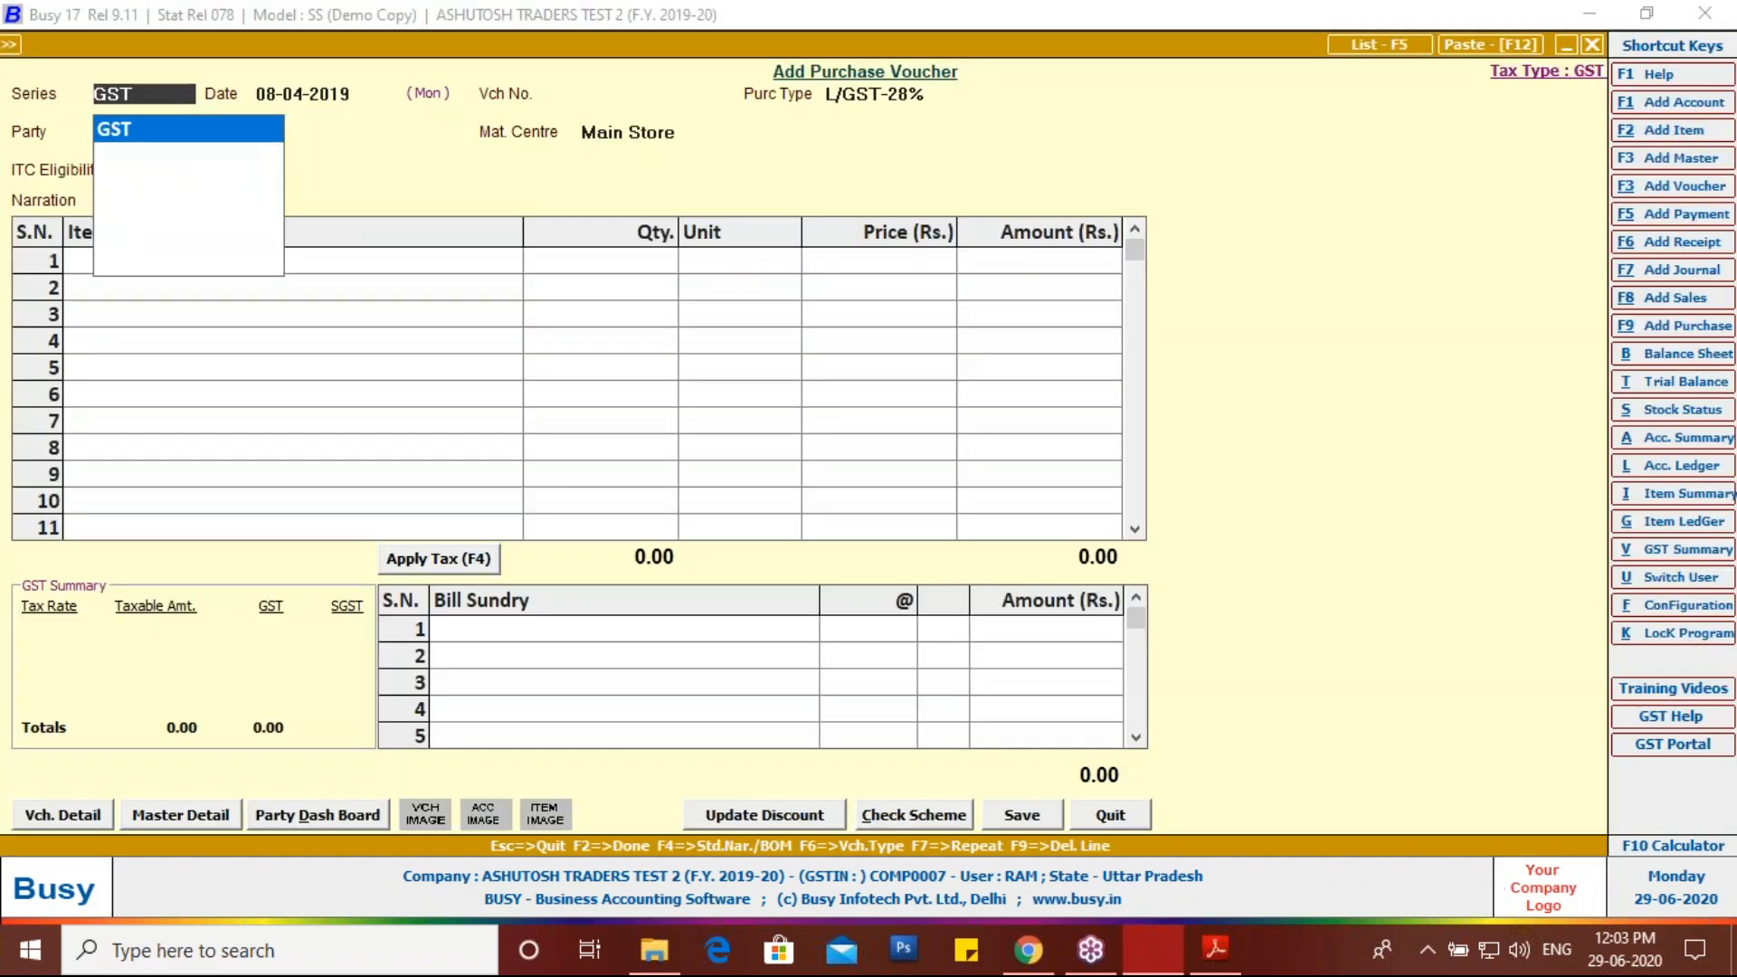
key("Return")
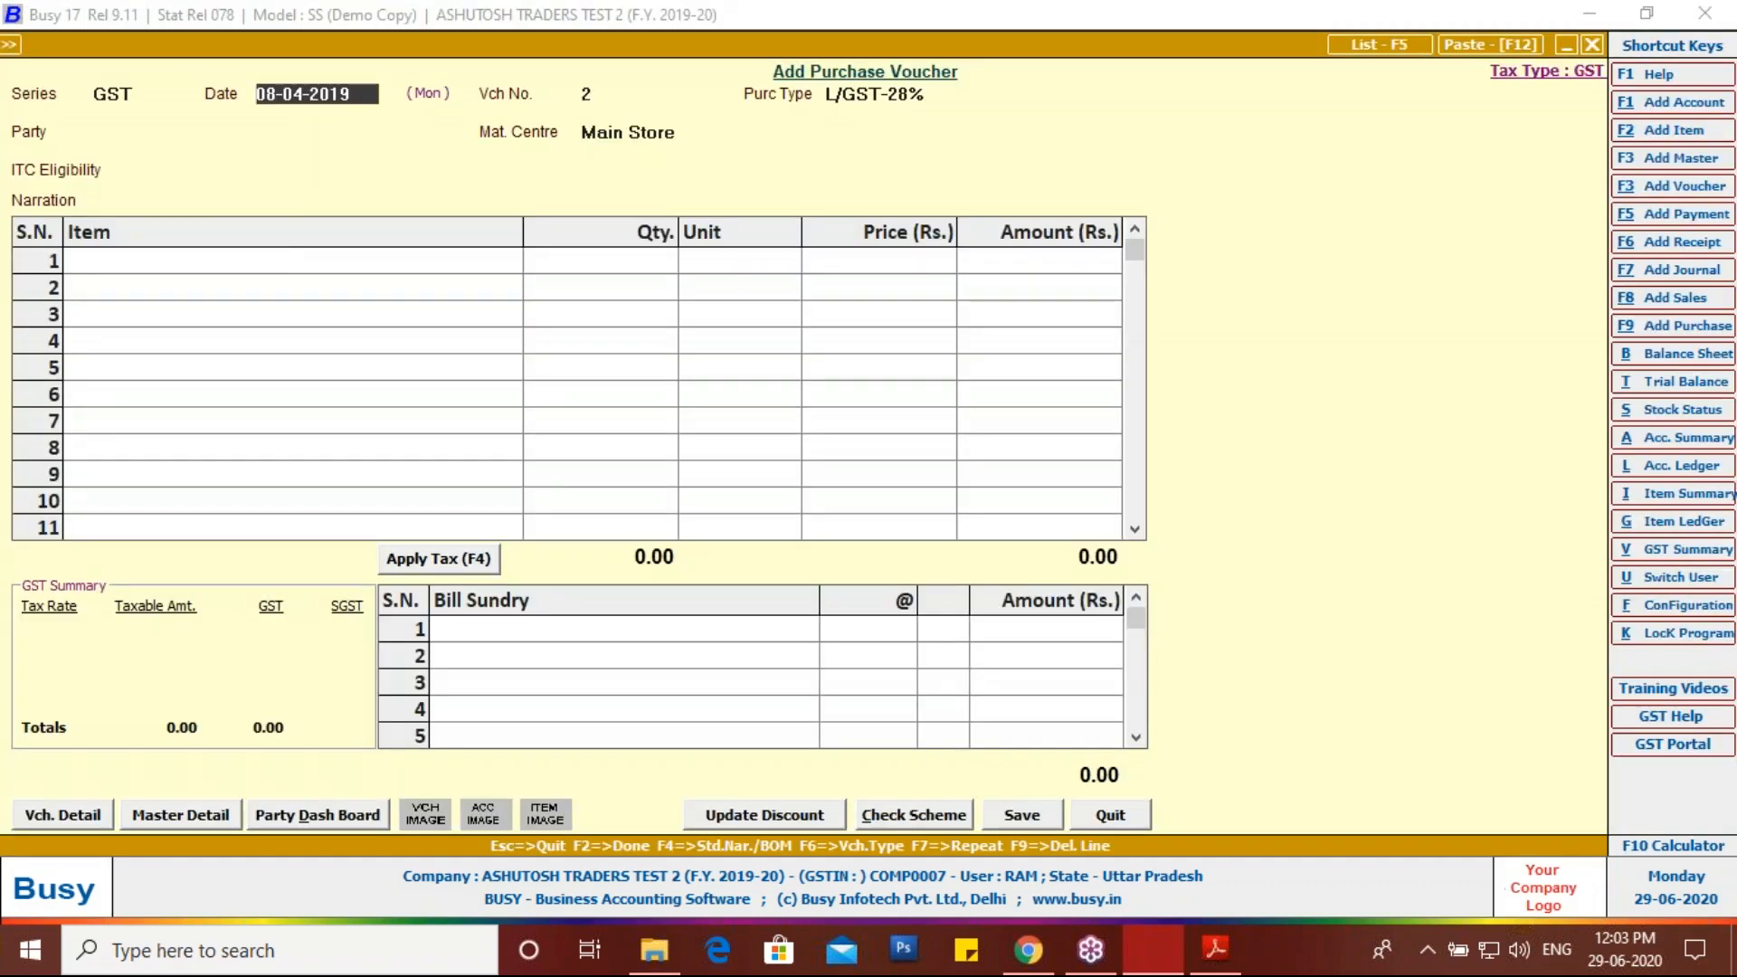
left_click(1215, 959)
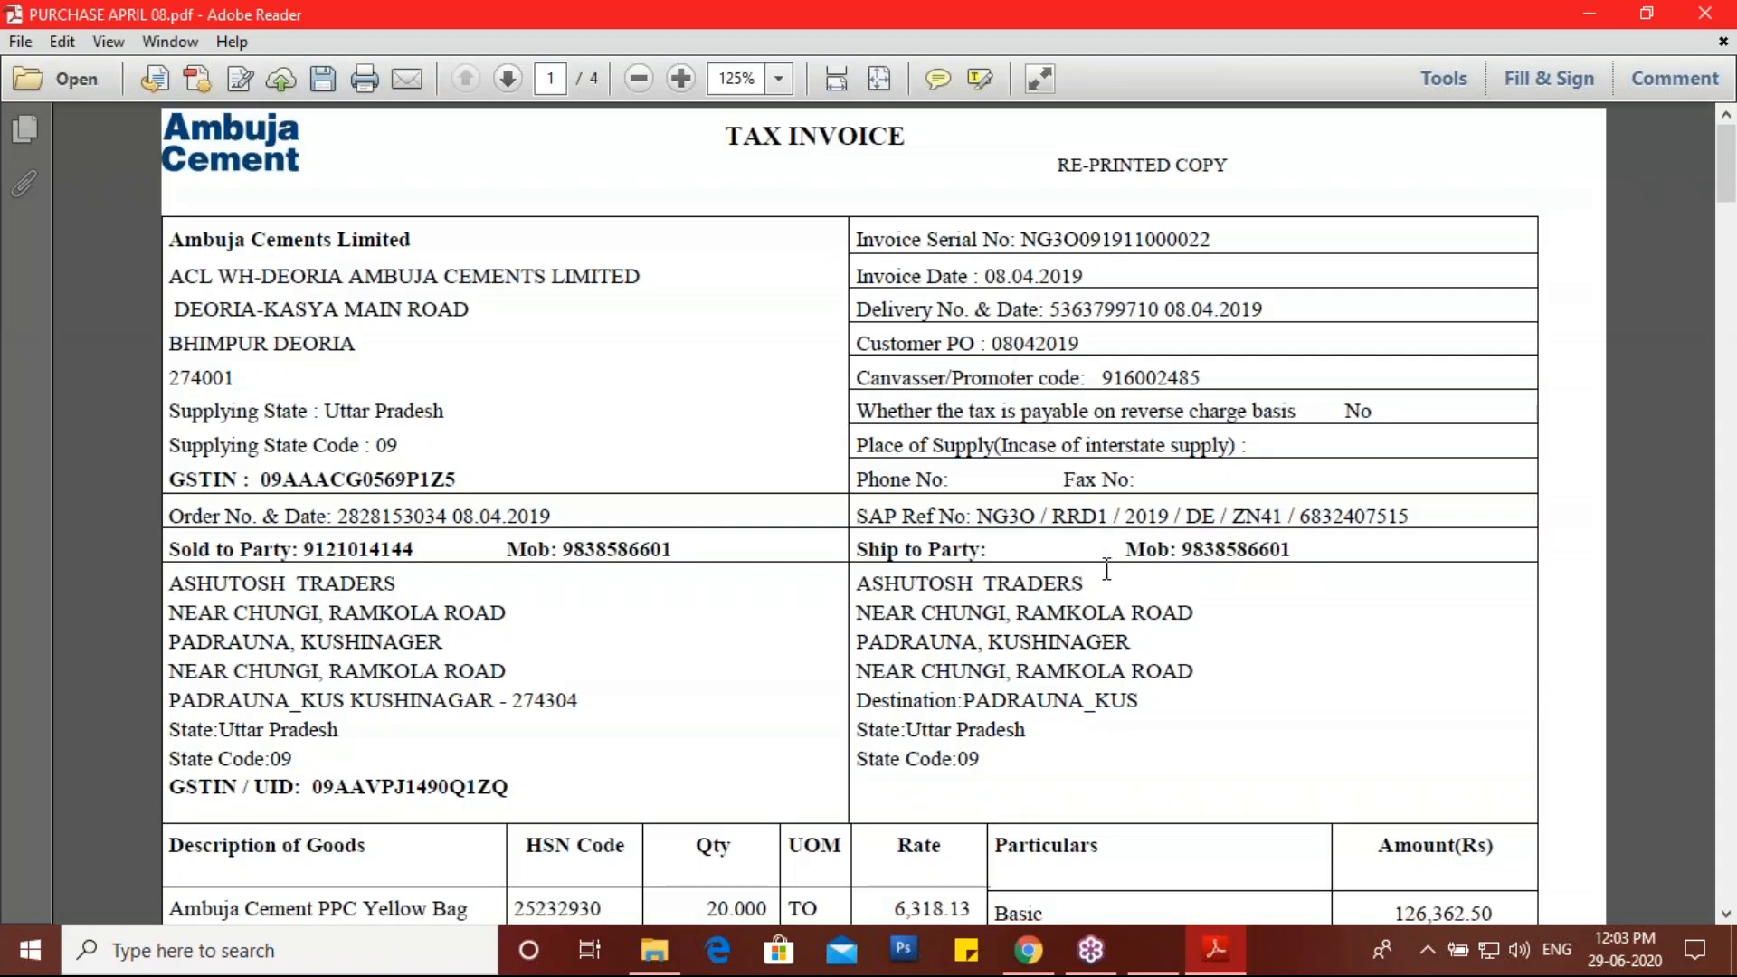
scroll(1108, 568, "down", 10)
scroll(1078, 541, "down", 13)
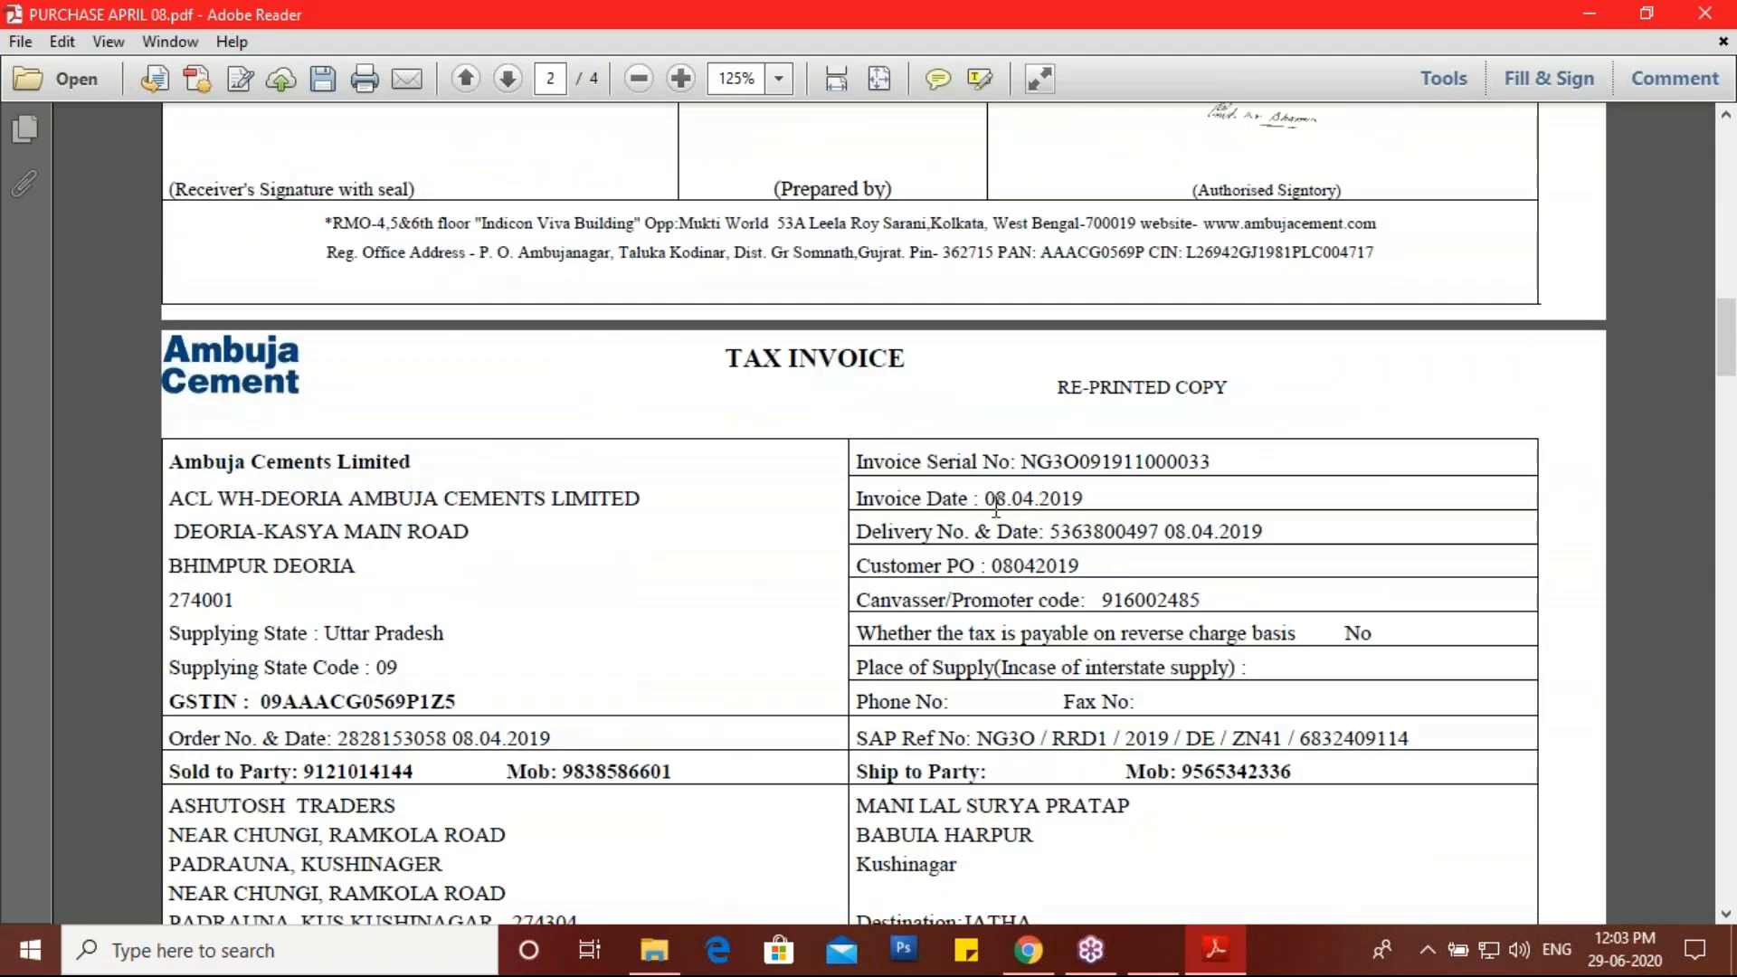
left_click_drag(988, 504, 1085, 512)
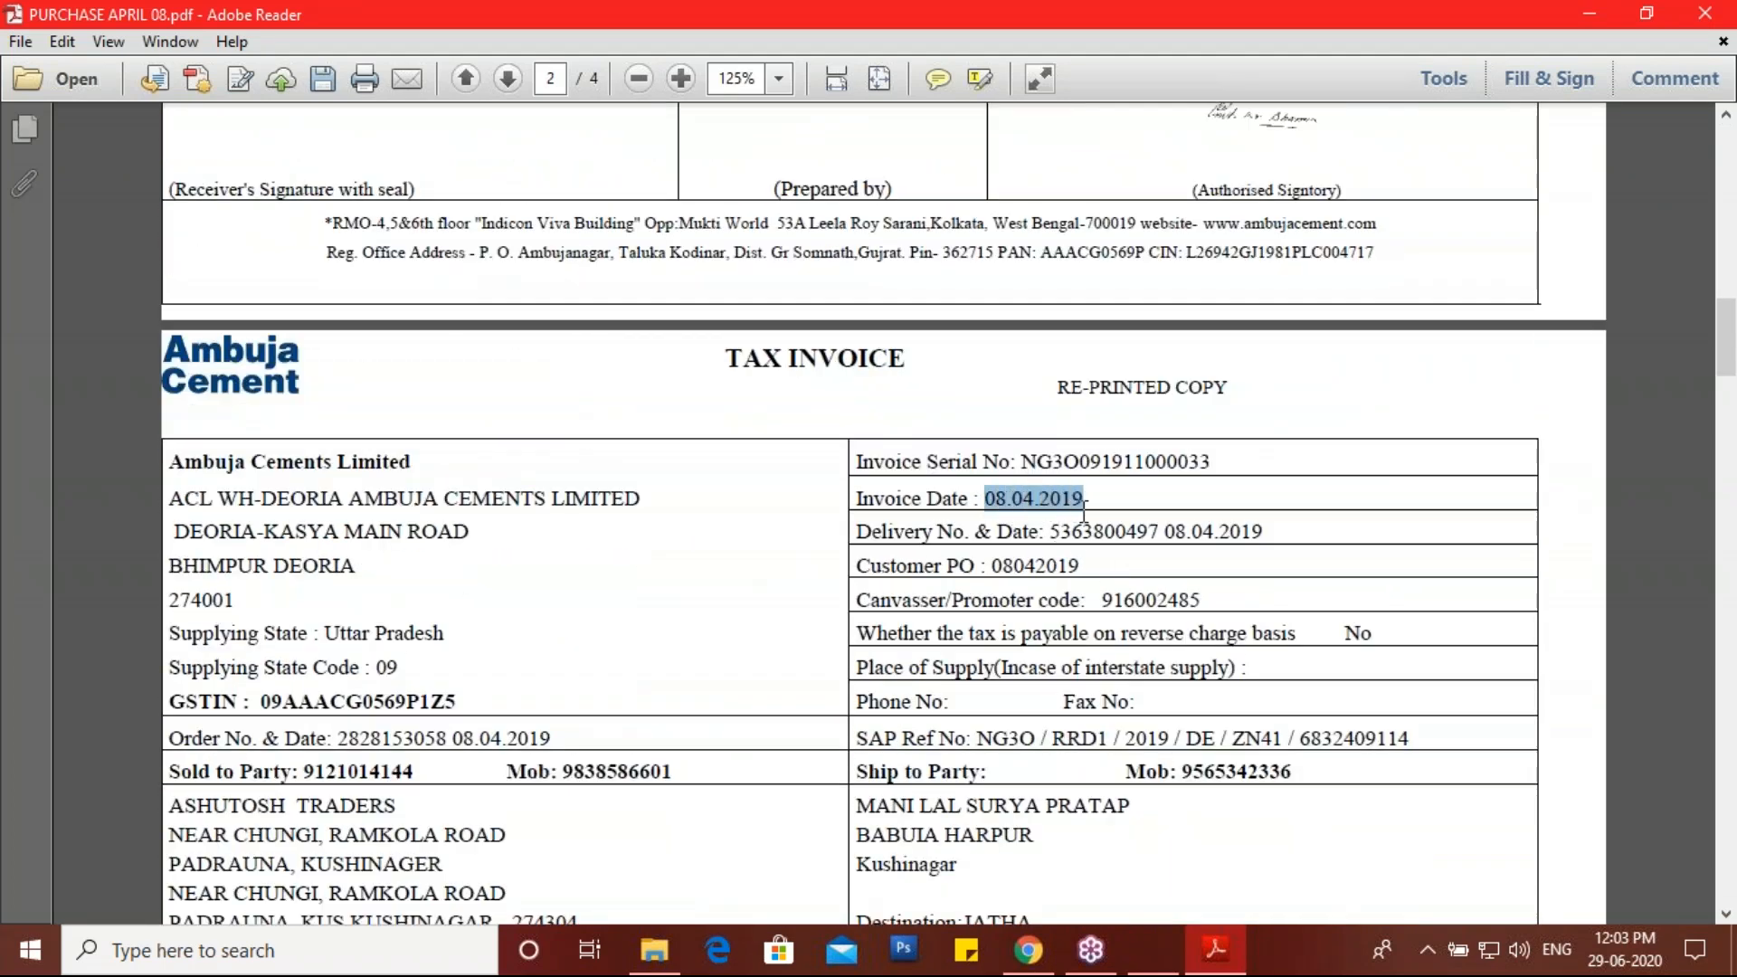
scroll(1085, 512, "down", 4)
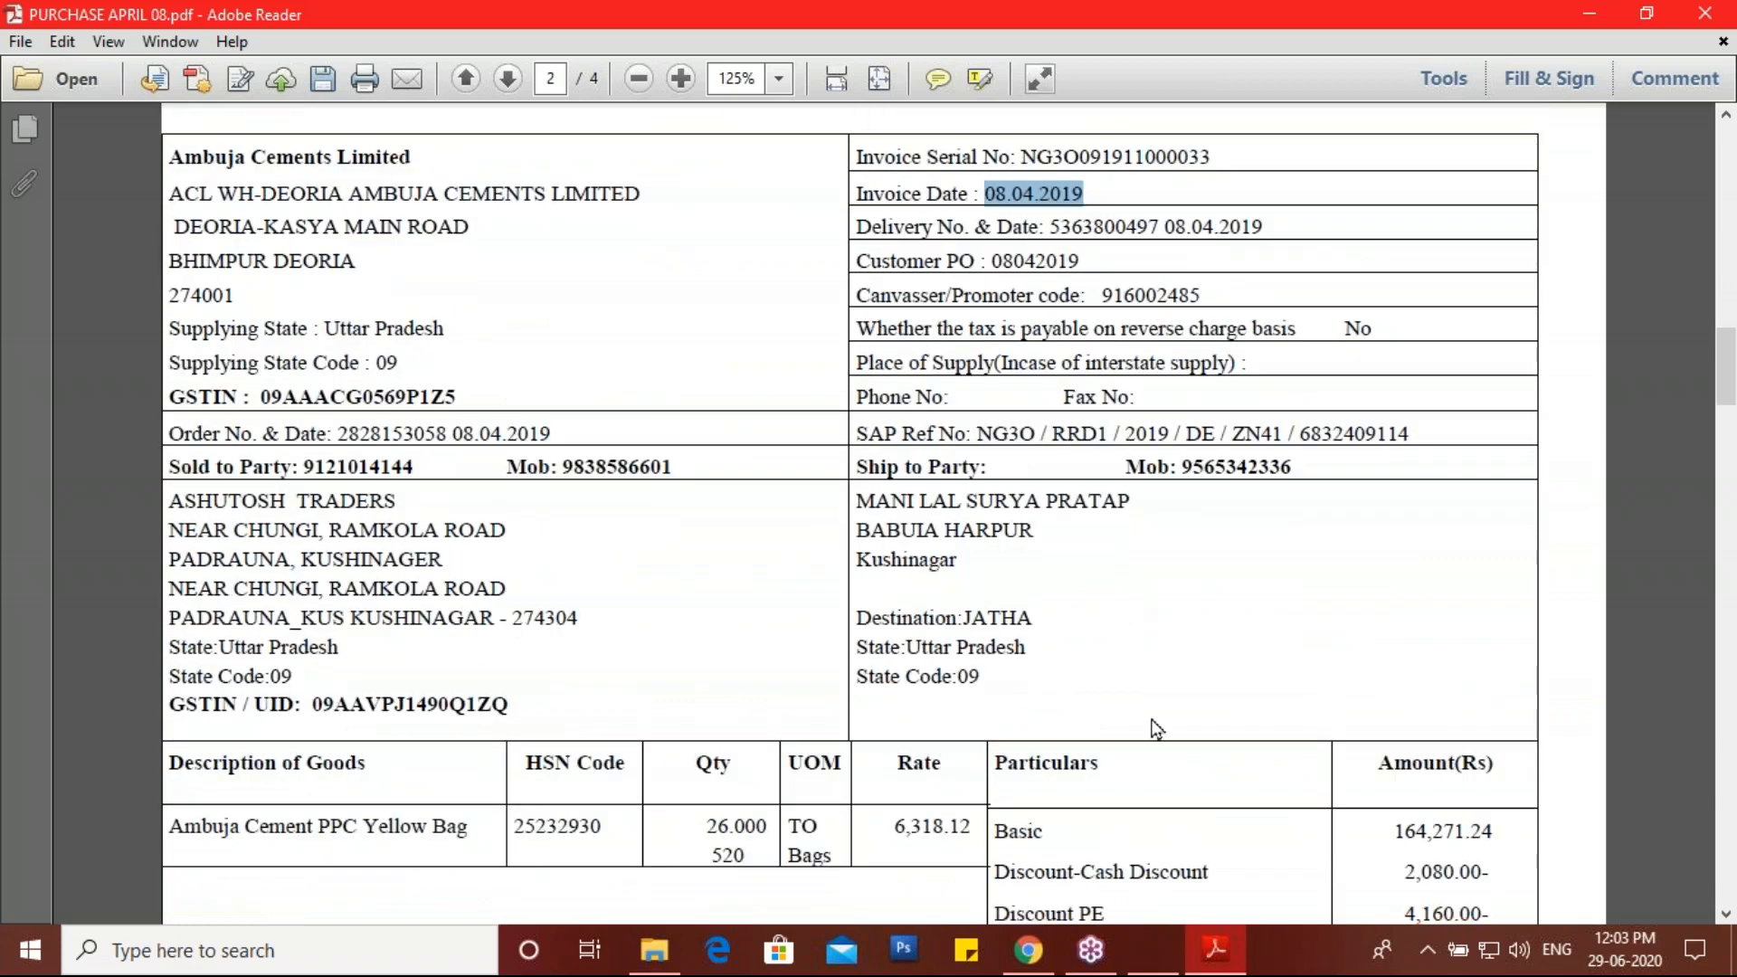
left_click(1216, 961)
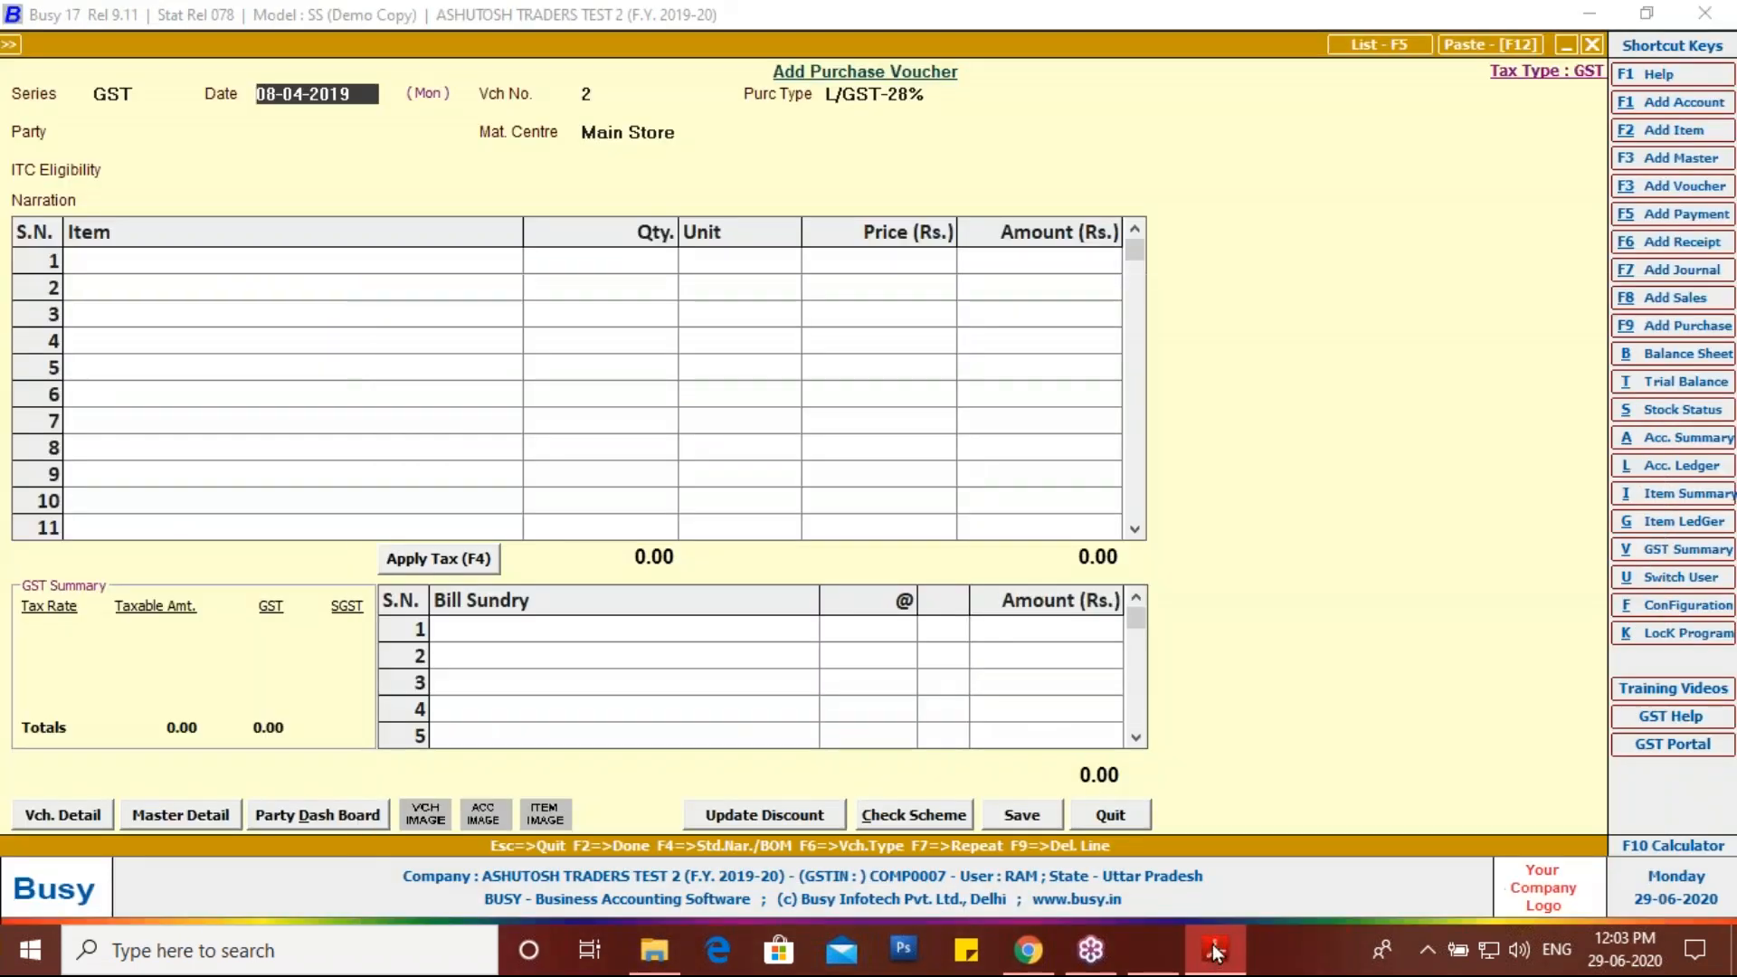
Step: Fill the voucher with date 08-04-2019, type L/GST-28%, party Ambuja Cements Limited and item Ambuja Cement PPC Yellow Bag
key("Return")
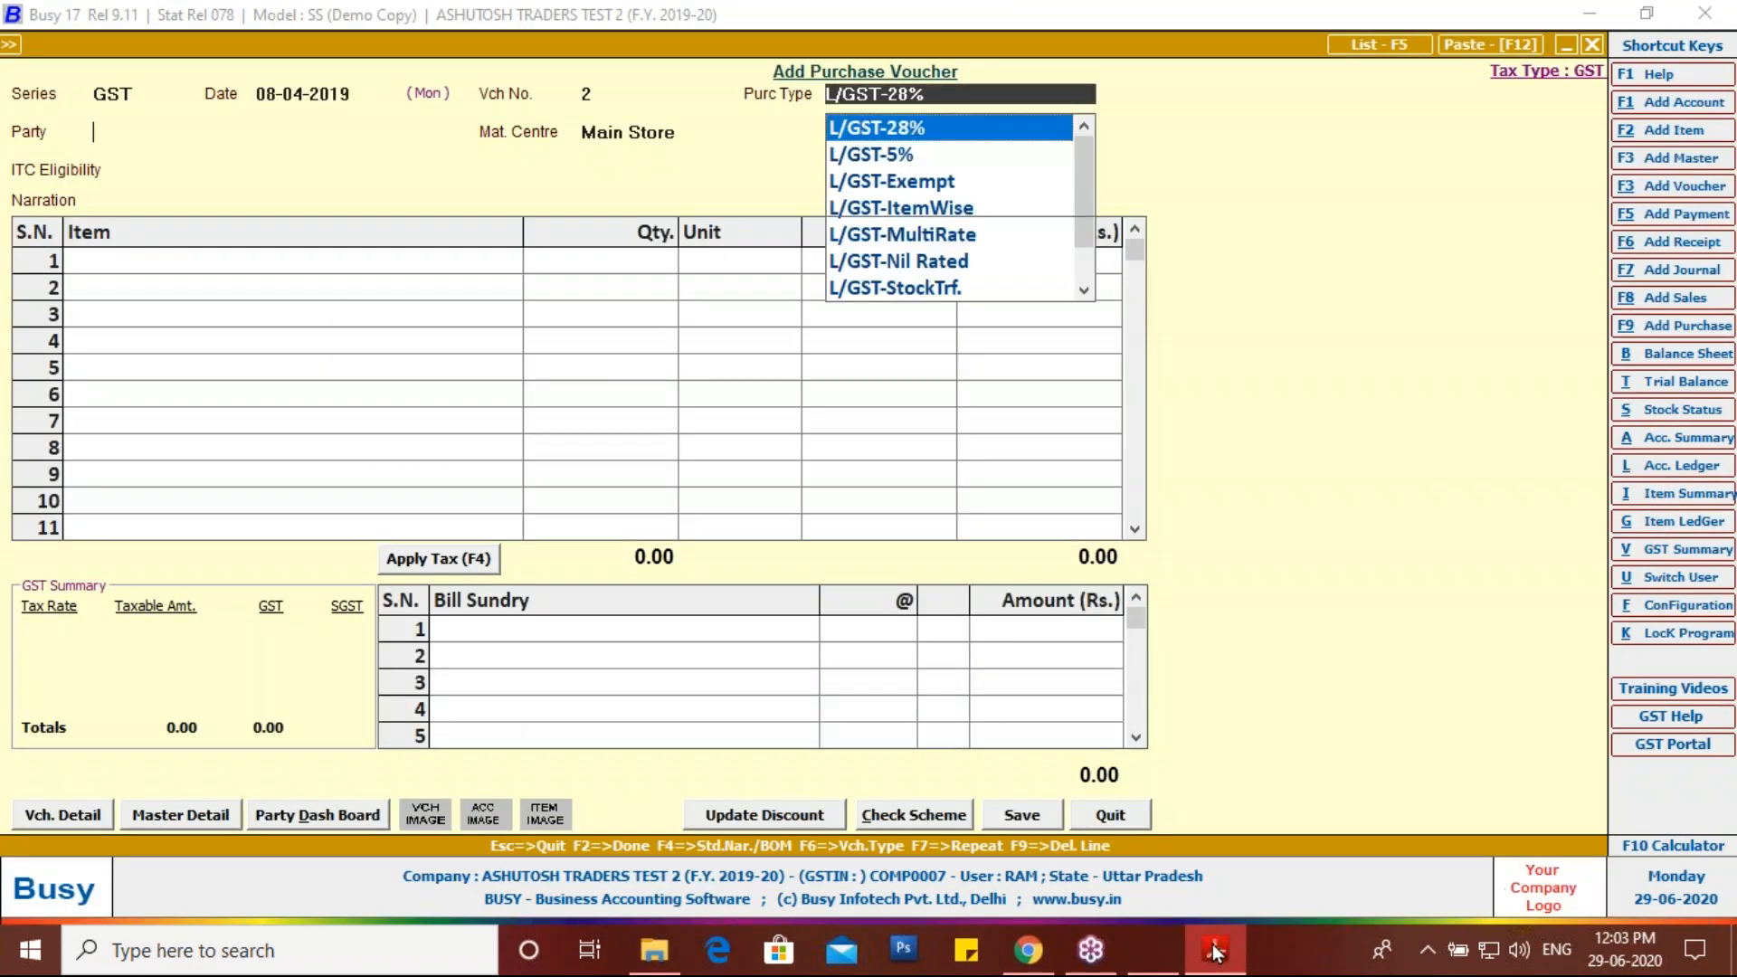
key("Return")
type("a")
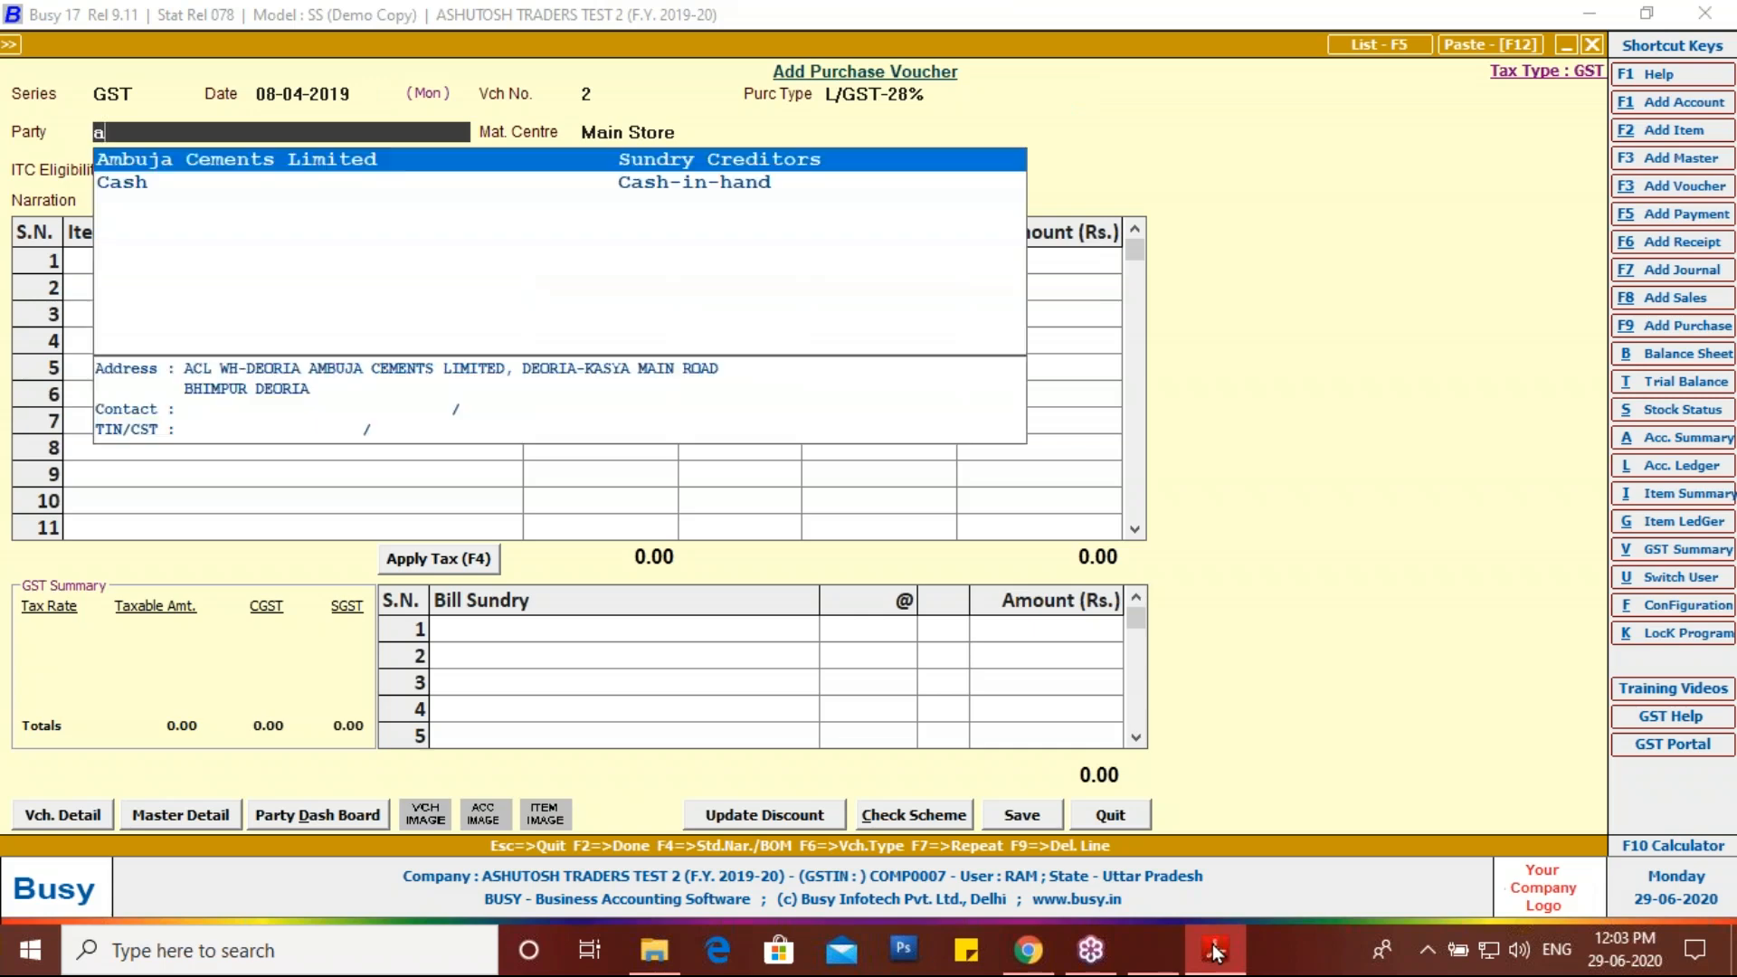
key("Return")
key("Return")
key("Return")
key("Return")
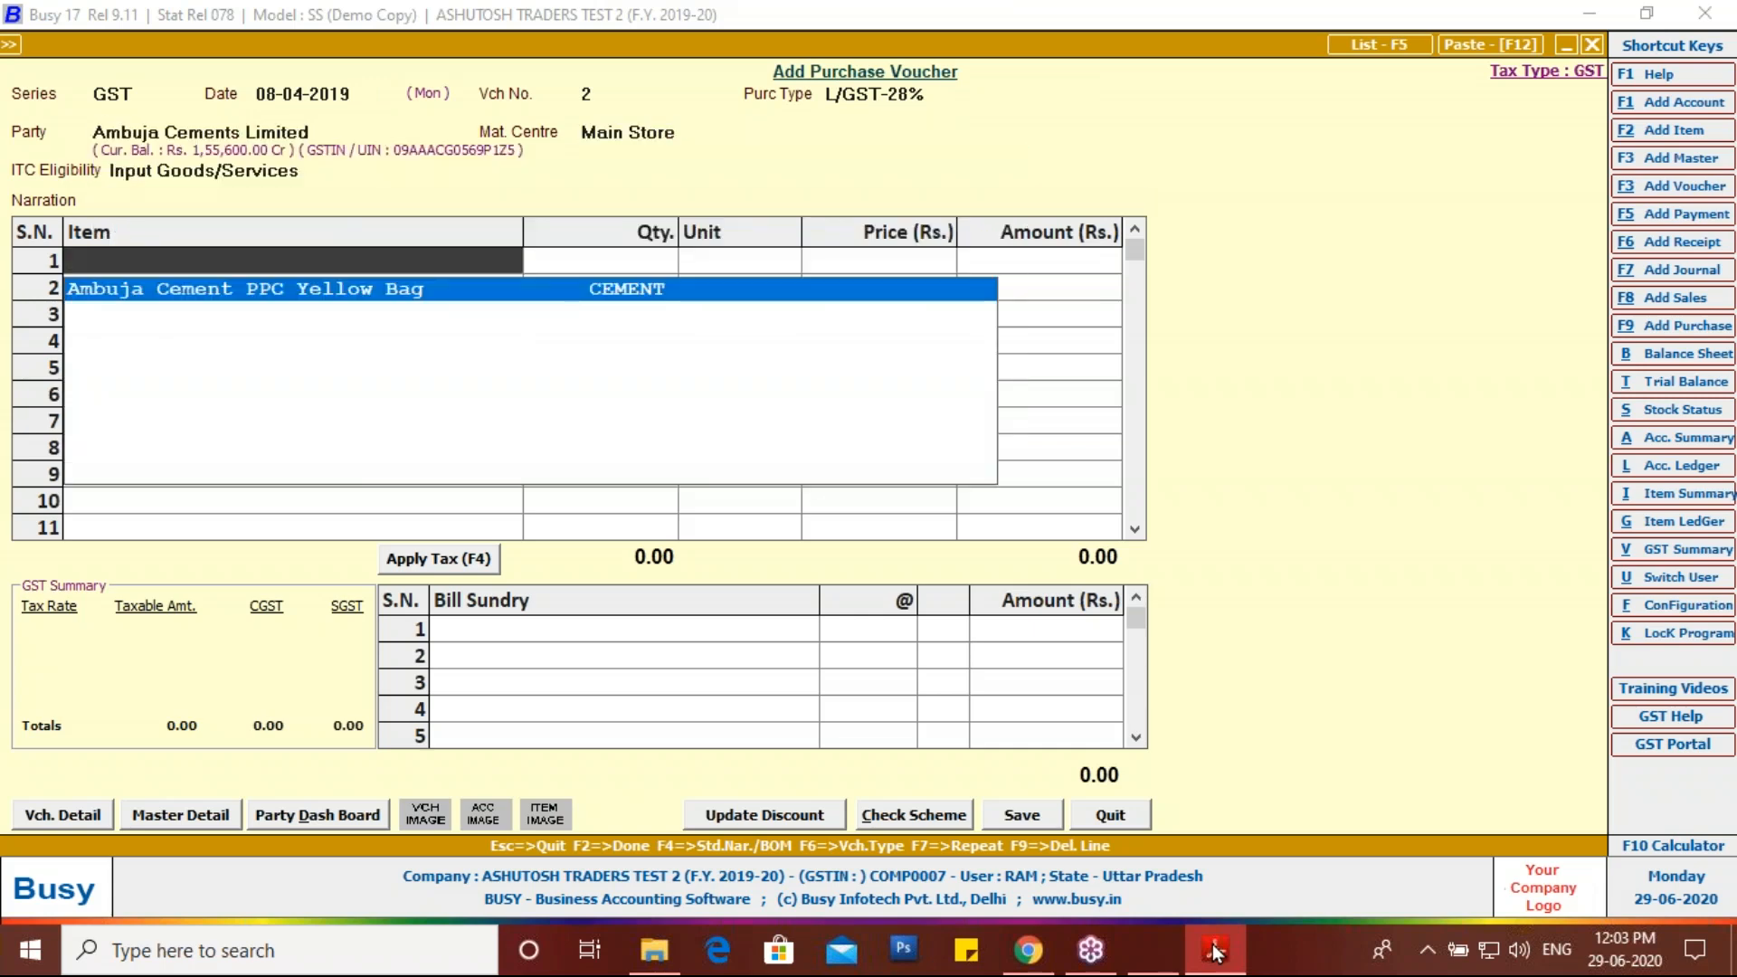
key("Return")
Step: Switch to the invoice PDF and examine the quantity and rate of the cement on page 2
left_click(1215, 952)
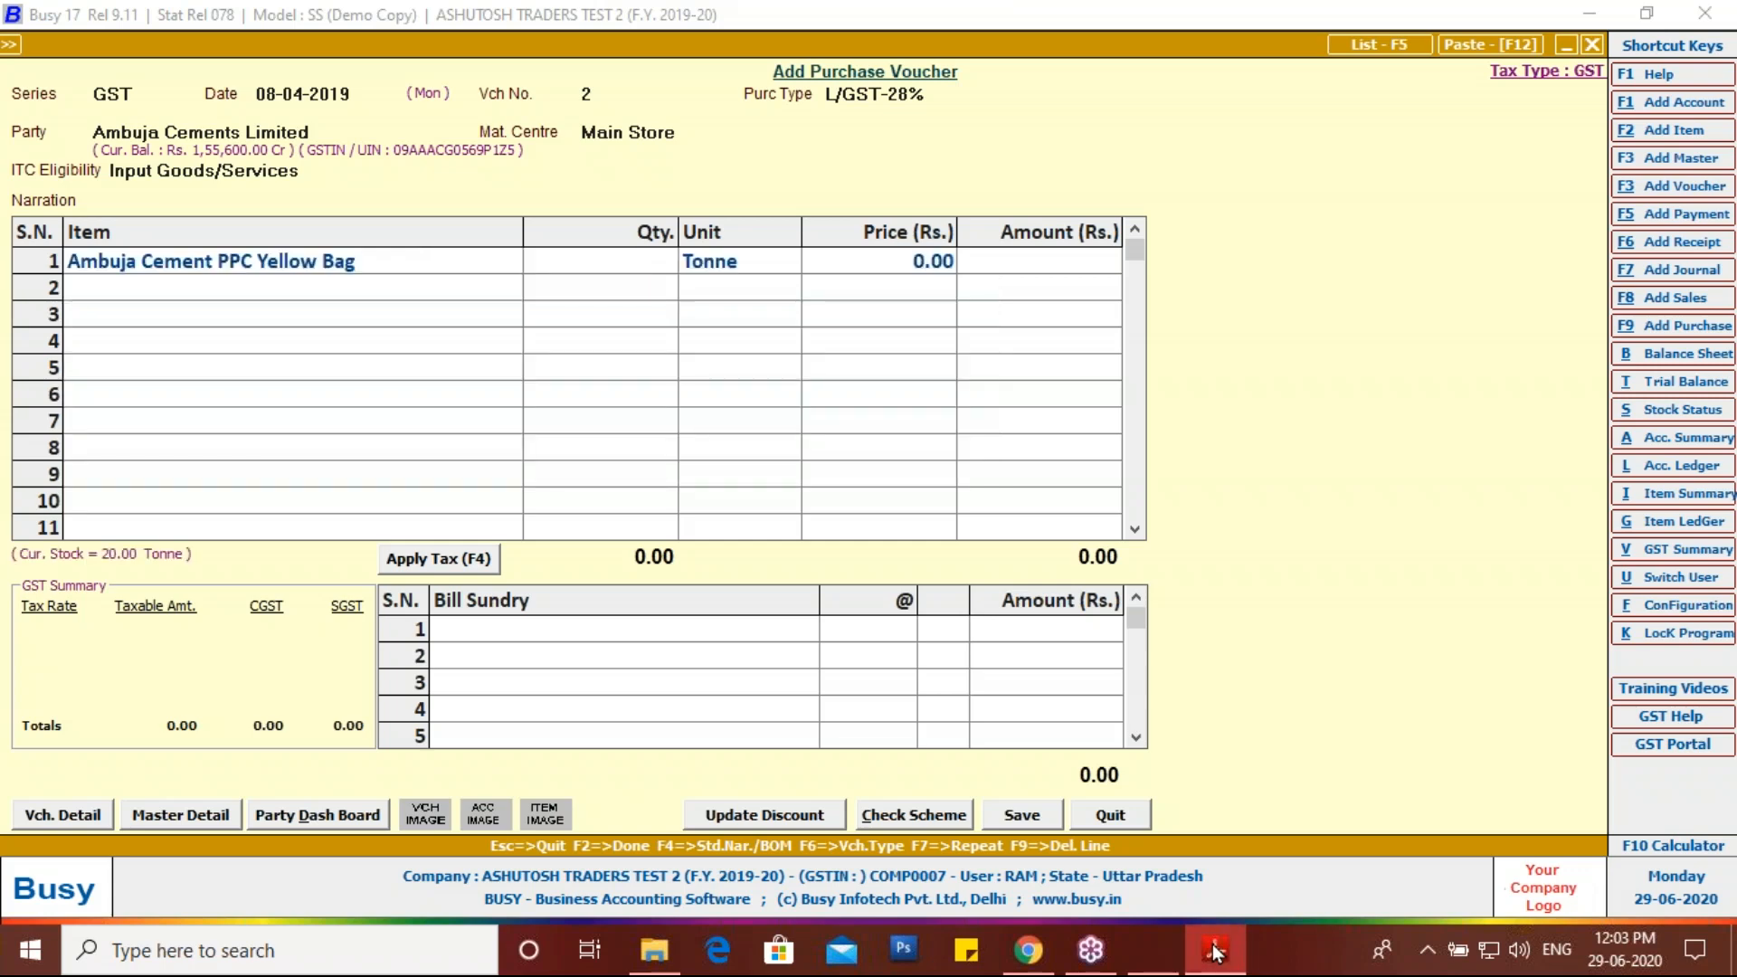
scroll(1131, 787, "down", 3)
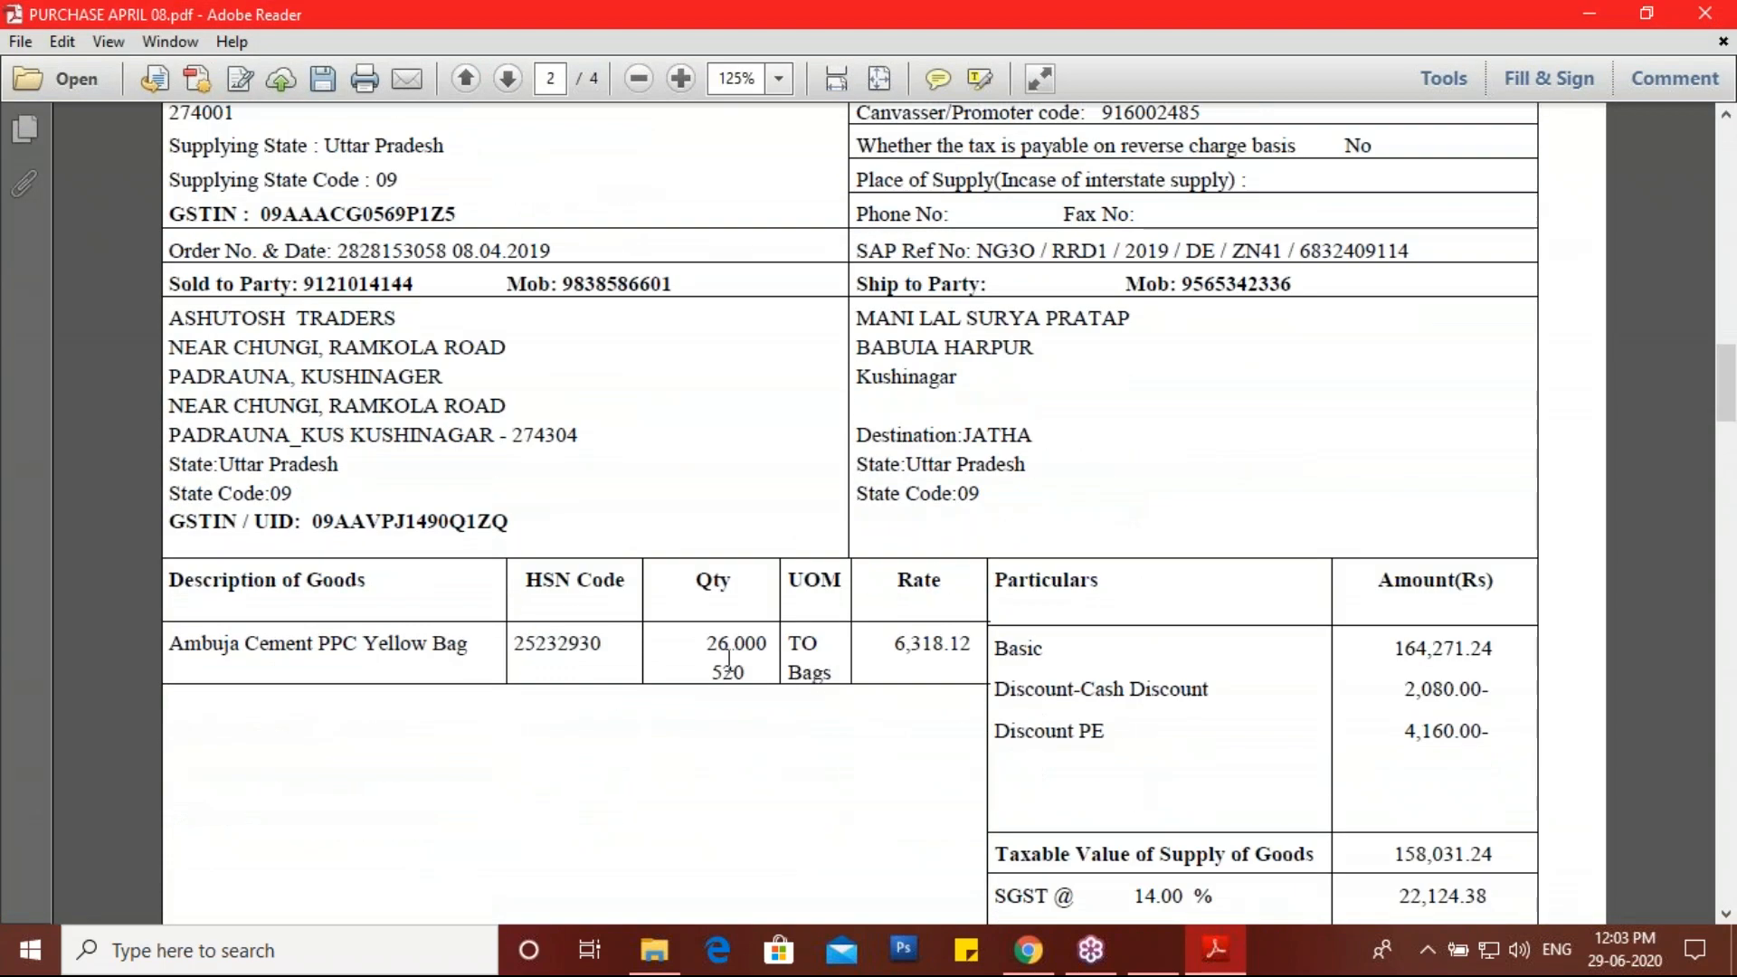
left_click_drag(706, 648, 765, 648)
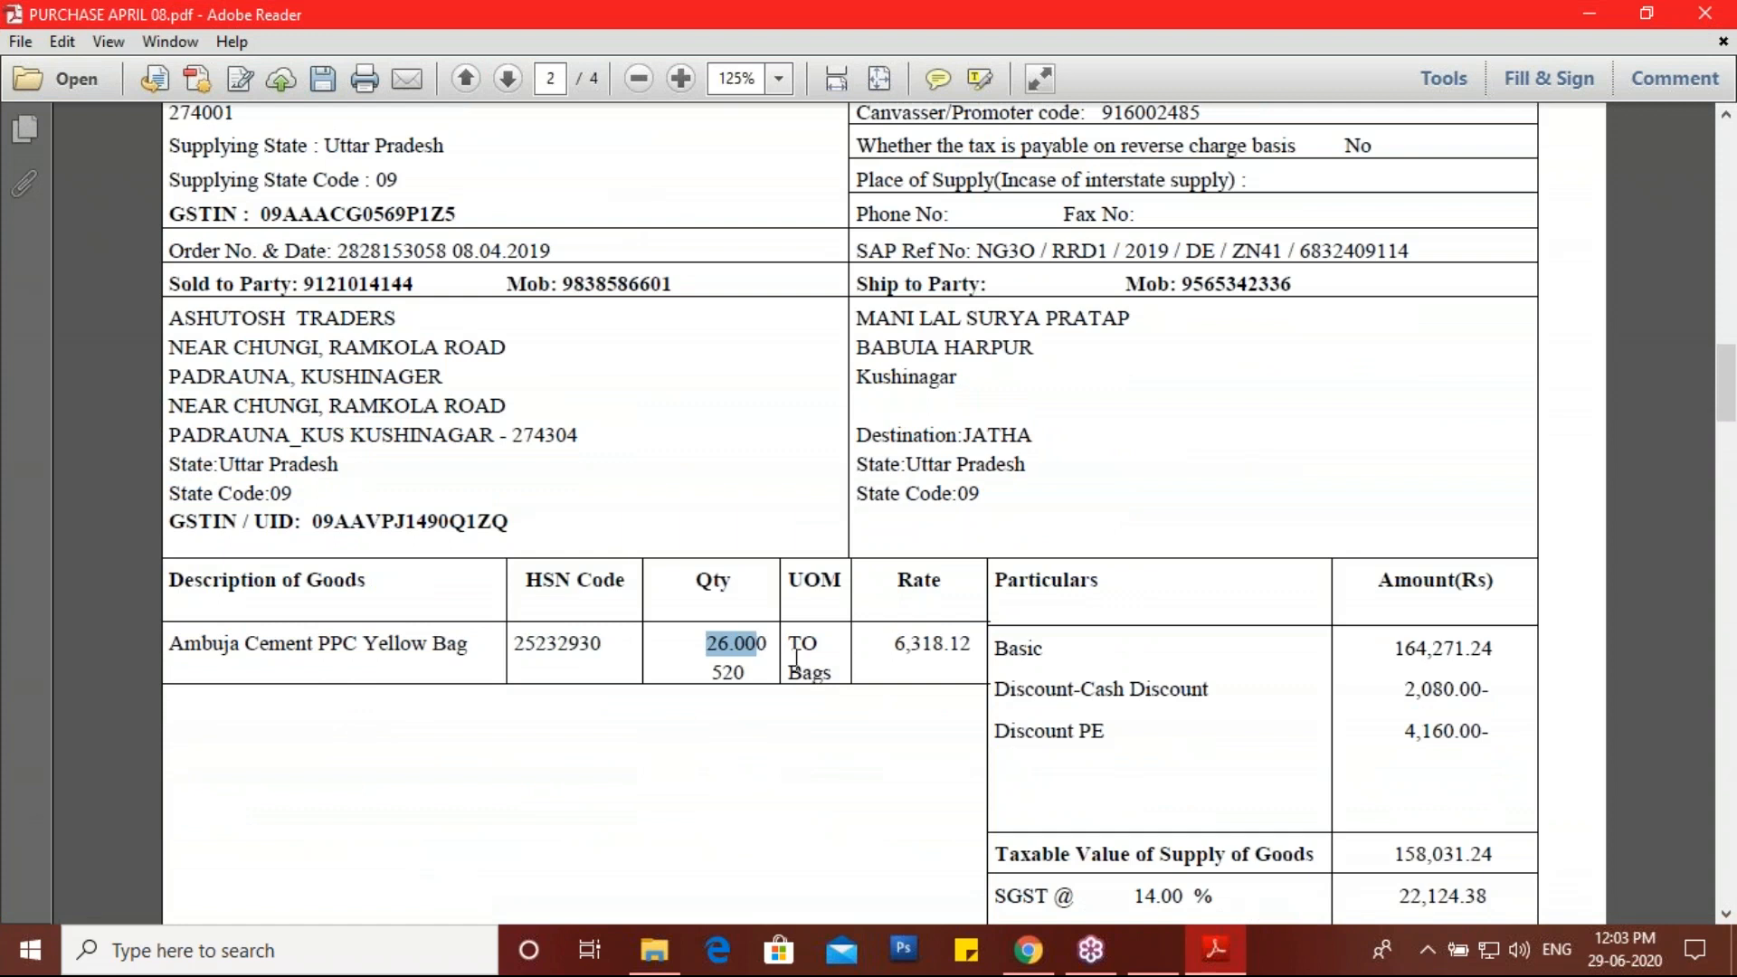
left_click(898, 642)
left_click_drag(899, 642, 967, 642)
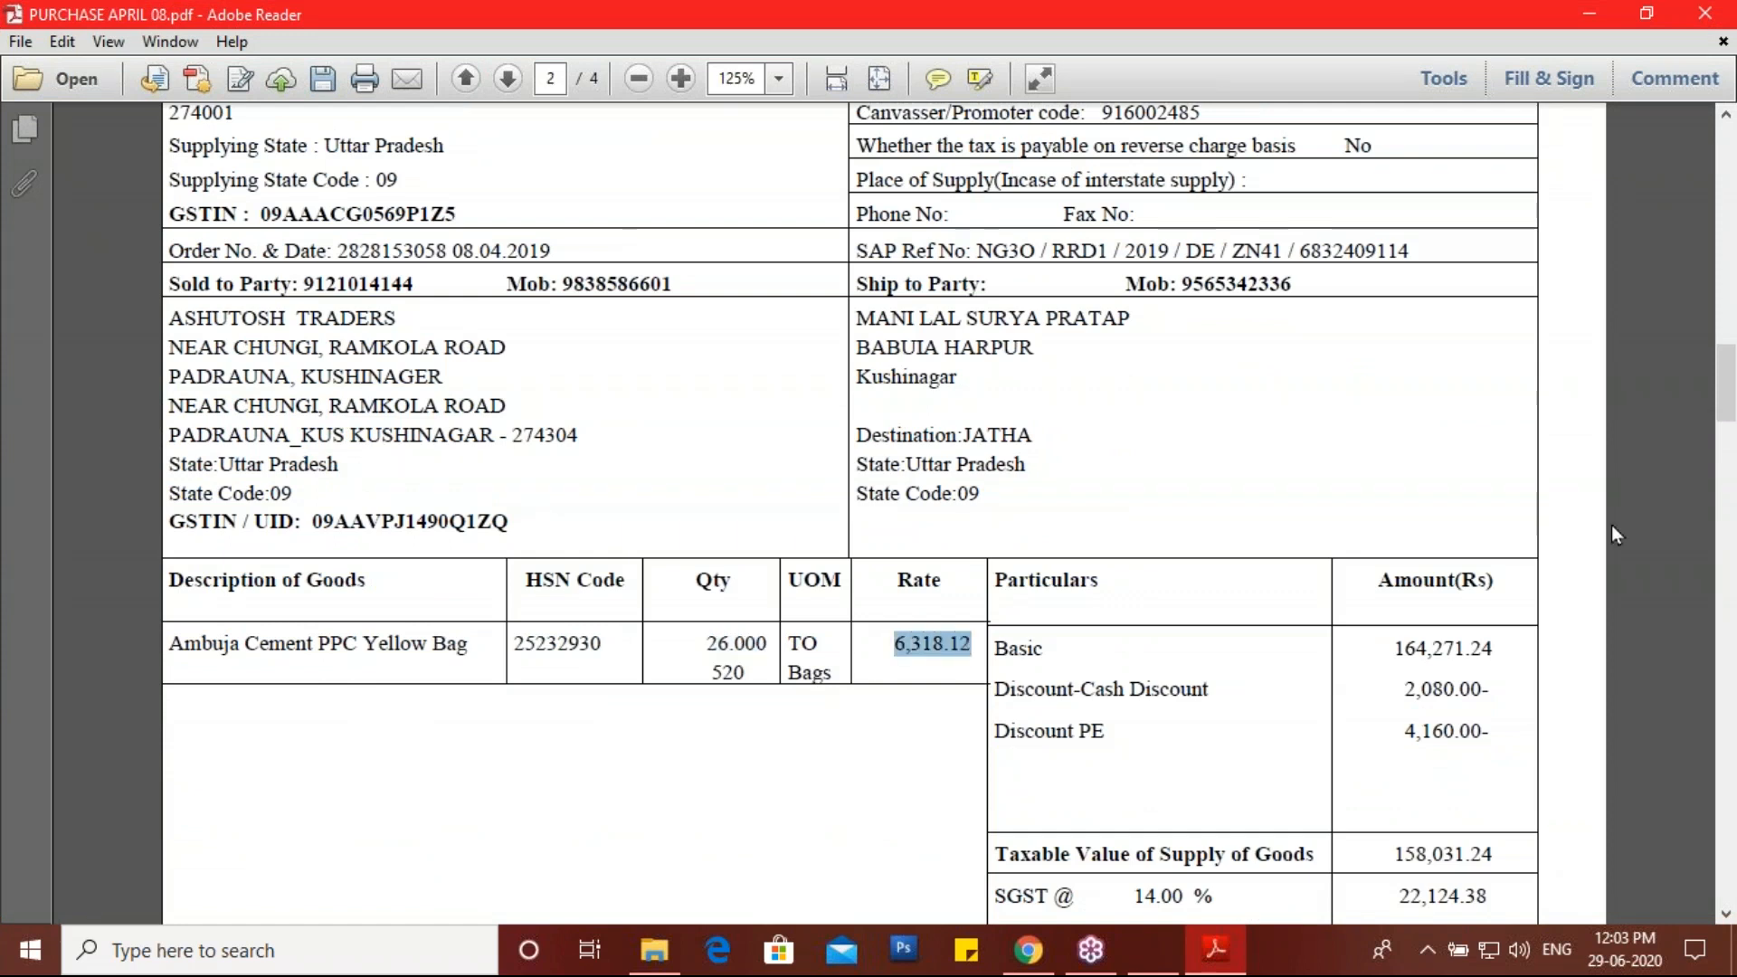
Step: Circle the invoice's quantity and unit entries, tick the TO and Bags units, and draw a line between the two rows
left_click(1711, 356)
left_click(1510, 435)
mouse_move(847, 631)
left_mouse_down()
mouse_move(817, 607)
mouse_move(702, 597)
mouse_move(674, 608)
mouse_move(667, 688)
mouse_move(735, 729)
mouse_move(815, 726)
mouse_move(849, 626)
left_mouse_up()
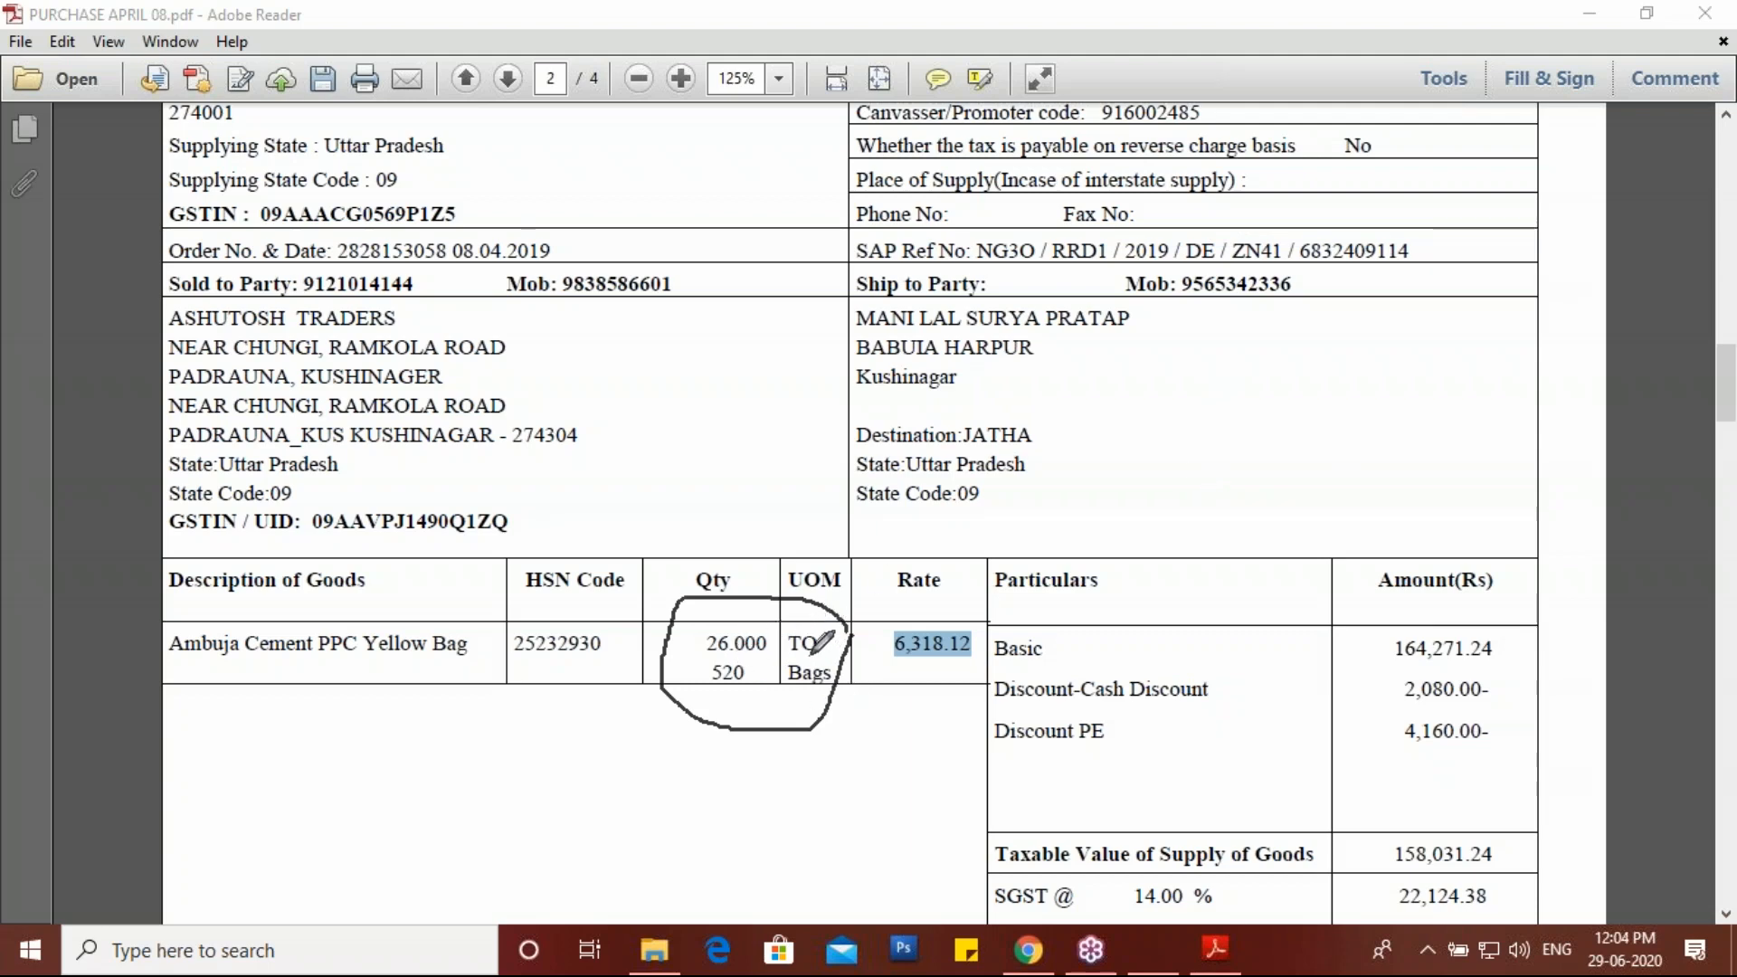
left_click_drag(819, 646, 856, 604)
left_click_drag(838, 678, 874, 642)
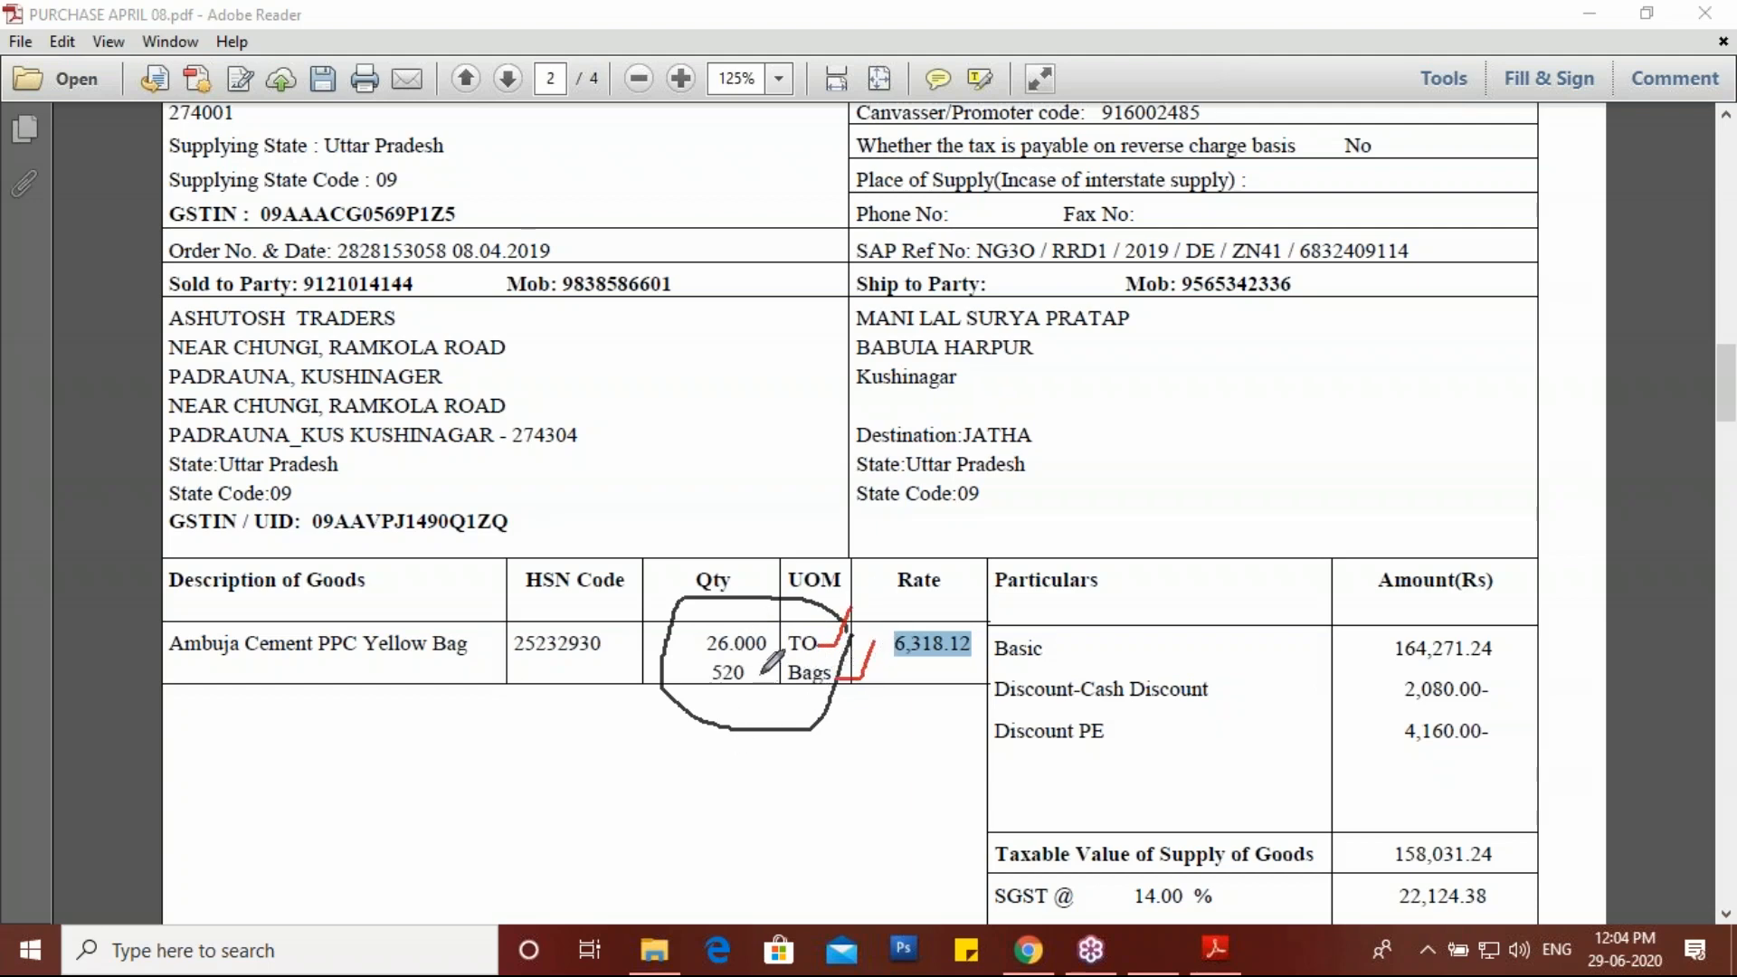
left_click_drag(681, 662, 849, 648)
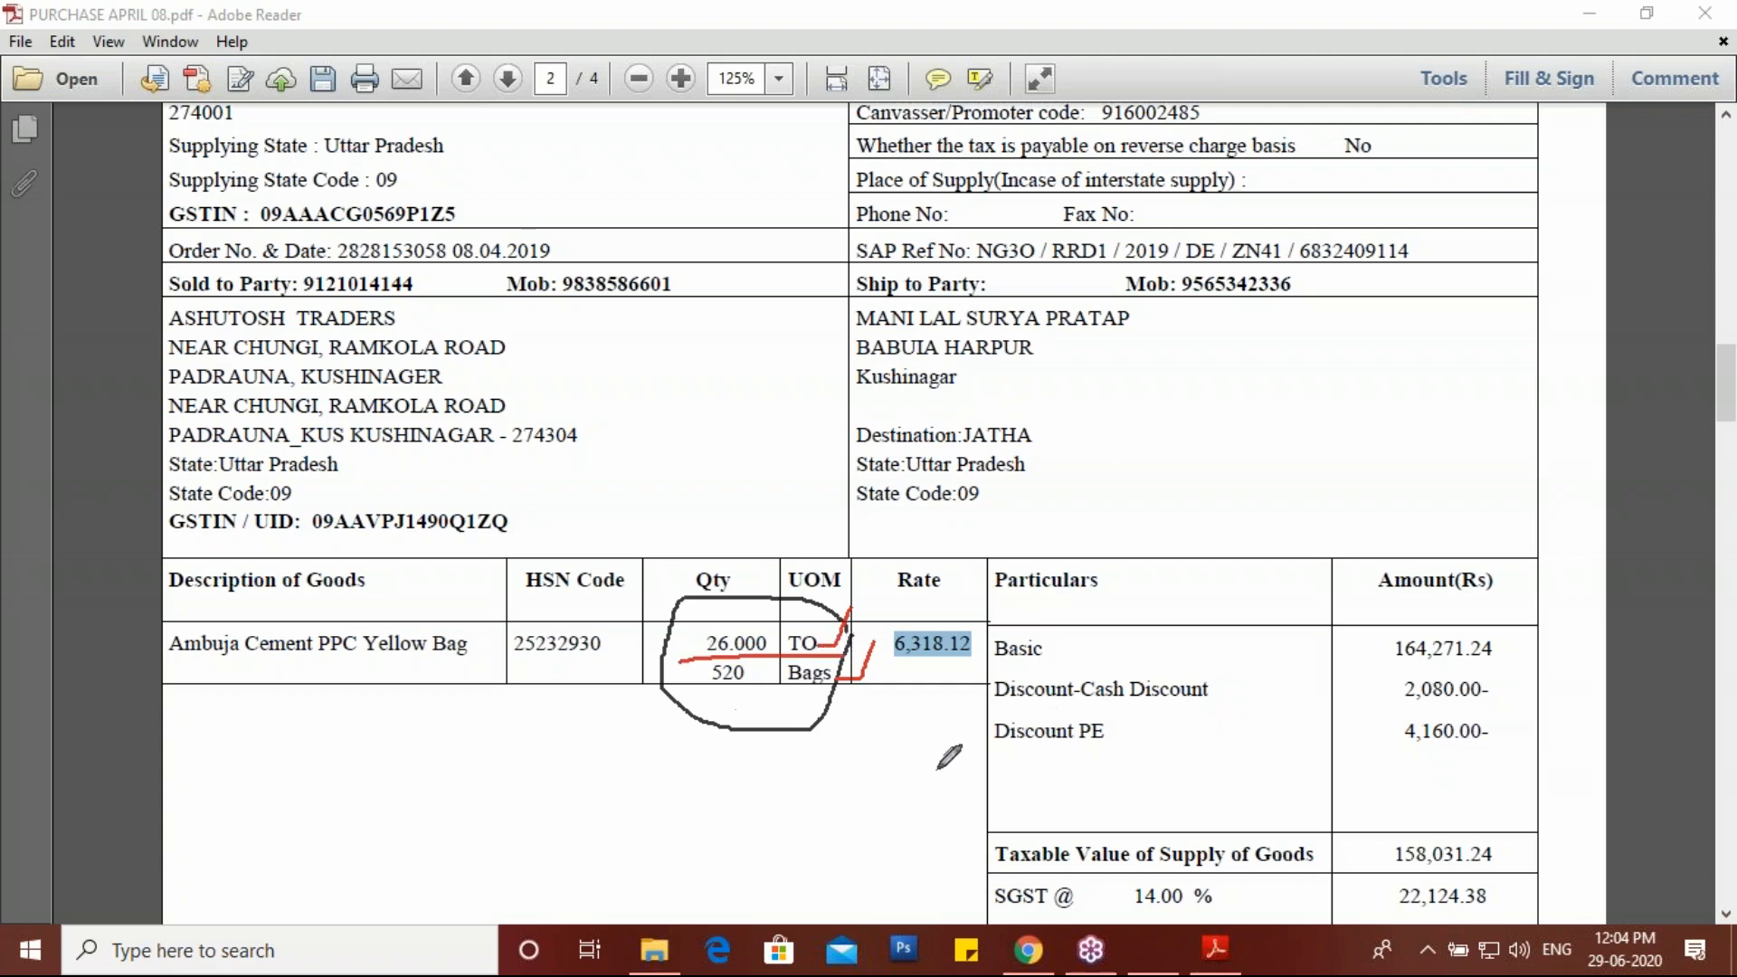
Step: Handwrite "1 T = 1000" and "1 T = 20 B" in red above the particulars section and draw a box around the second line
mouse_move(1169, 375)
left_mouse_down()
mouse_move(1166, 416)
mouse_move(1217, 425)
mouse_move(1223, 387)
mouse_move(1285, 386)
mouse_move(1278, 412)
mouse_move(1293, 415)
mouse_move(1419, 377)
mouse_move(1420, 402)
mouse_move(1419, 380)
left_mouse_up()
mouse_move(1284, 460)
left_mouse_down()
mouse_move(1309, 459)
mouse_move(1304, 484)
mouse_move(1376, 438)
mouse_move(1380, 481)
mouse_move(1405, 486)
mouse_move(1426, 452)
mouse_move(1483, 430)
mouse_move(1489, 466)
mouse_move(1466, 485)
left_mouse_up()
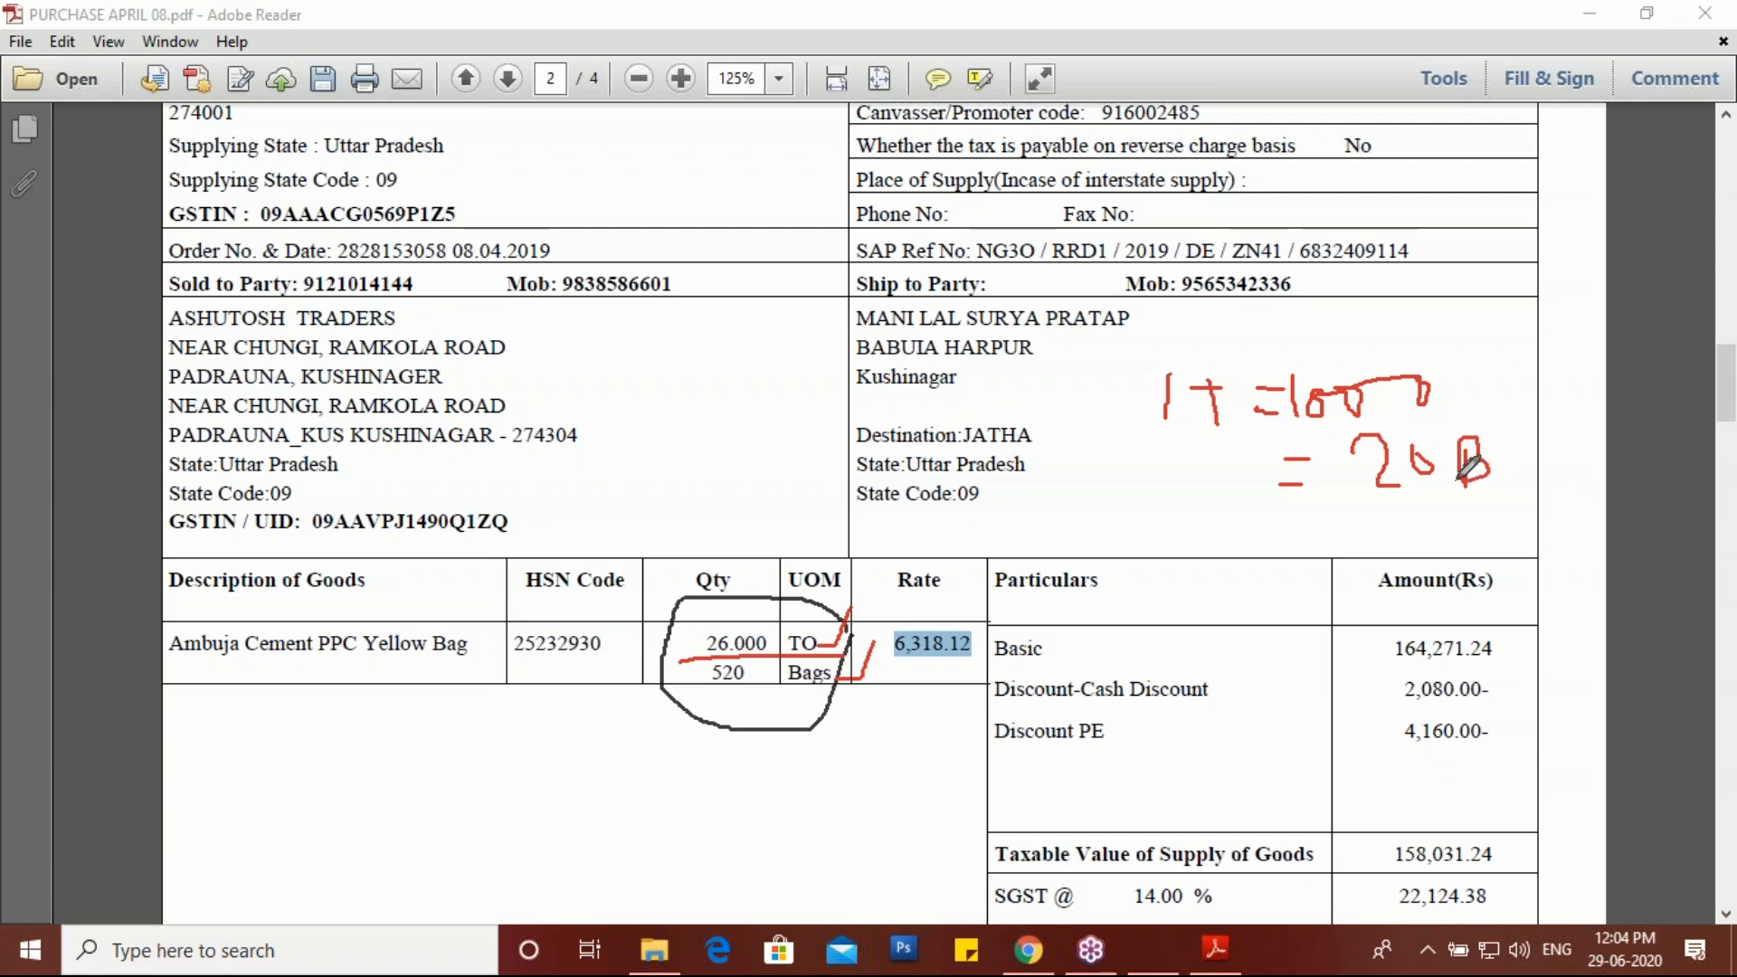
mouse_move(1163, 457)
left_mouse_down()
mouse_move(1164, 505)
mouse_move(1212, 502)
mouse_move(1231, 470)
left_mouse_up()
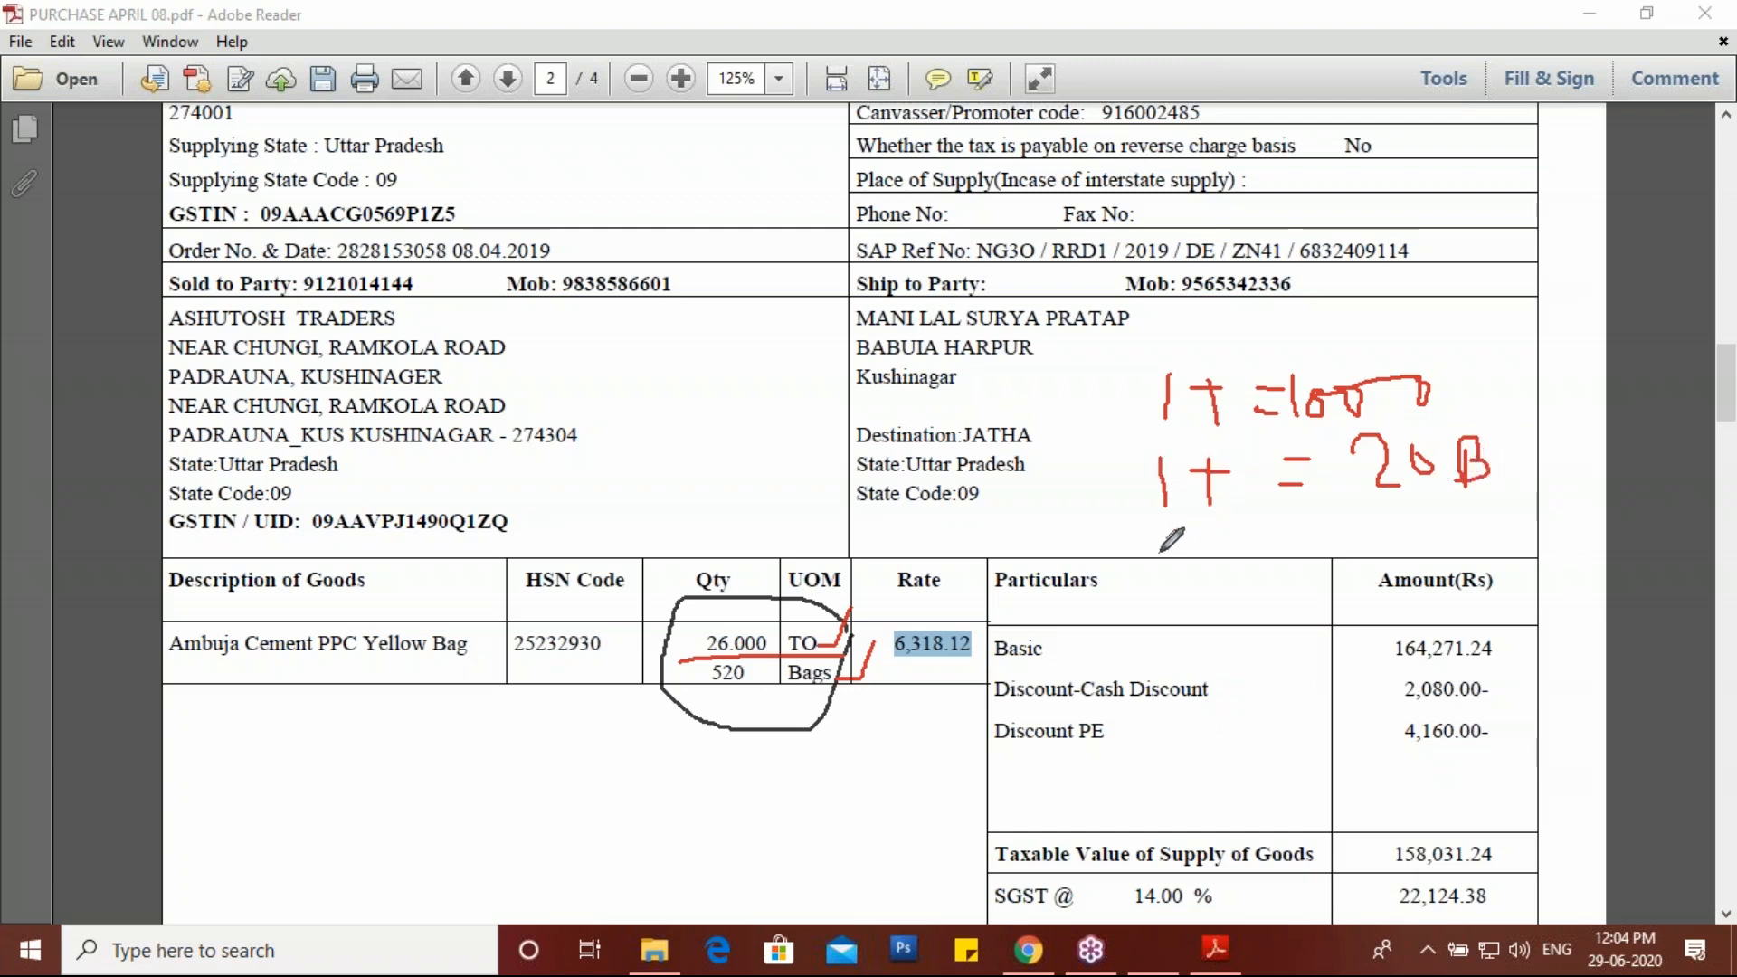
mouse_move(1147, 549)
left_mouse_down()
mouse_move(1122, 443)
mouse_move(1488, 414)
mouse_move(1510, 484)
mouse_move(1402, 532)
mouse_move(1140, 553)
left_mouse_up()
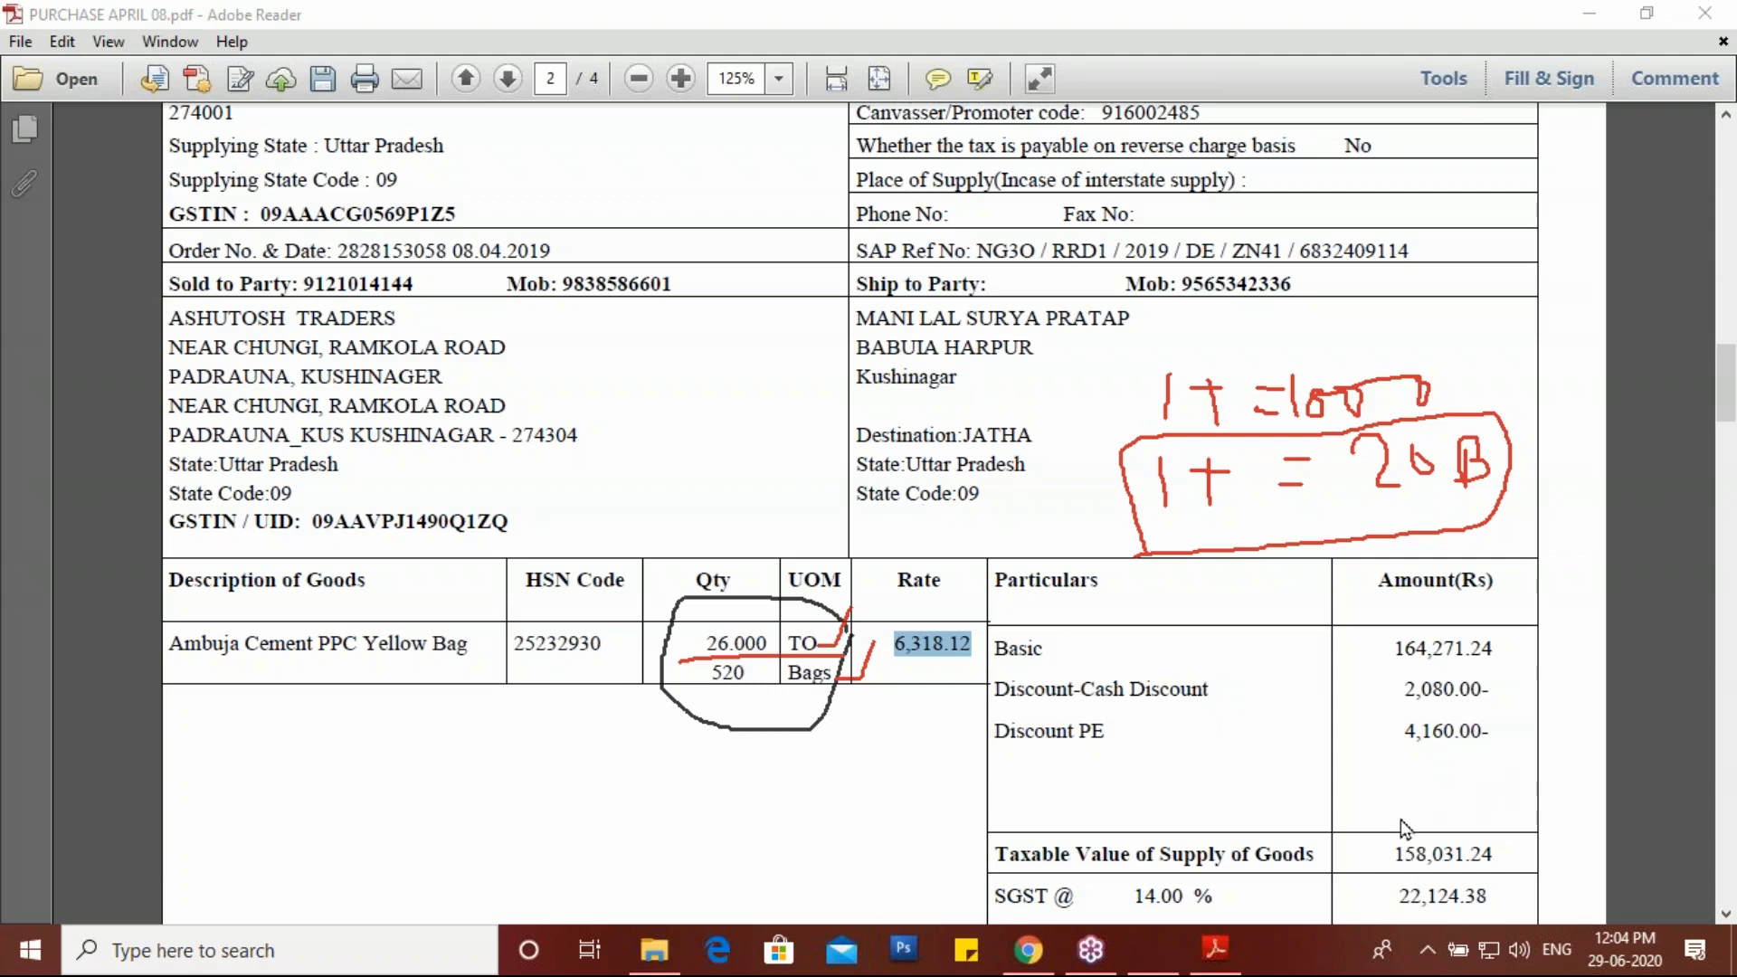
Step: Switch back to Busy 17 and quit the new purchase voucher without saving it
left_click(1157, 955)
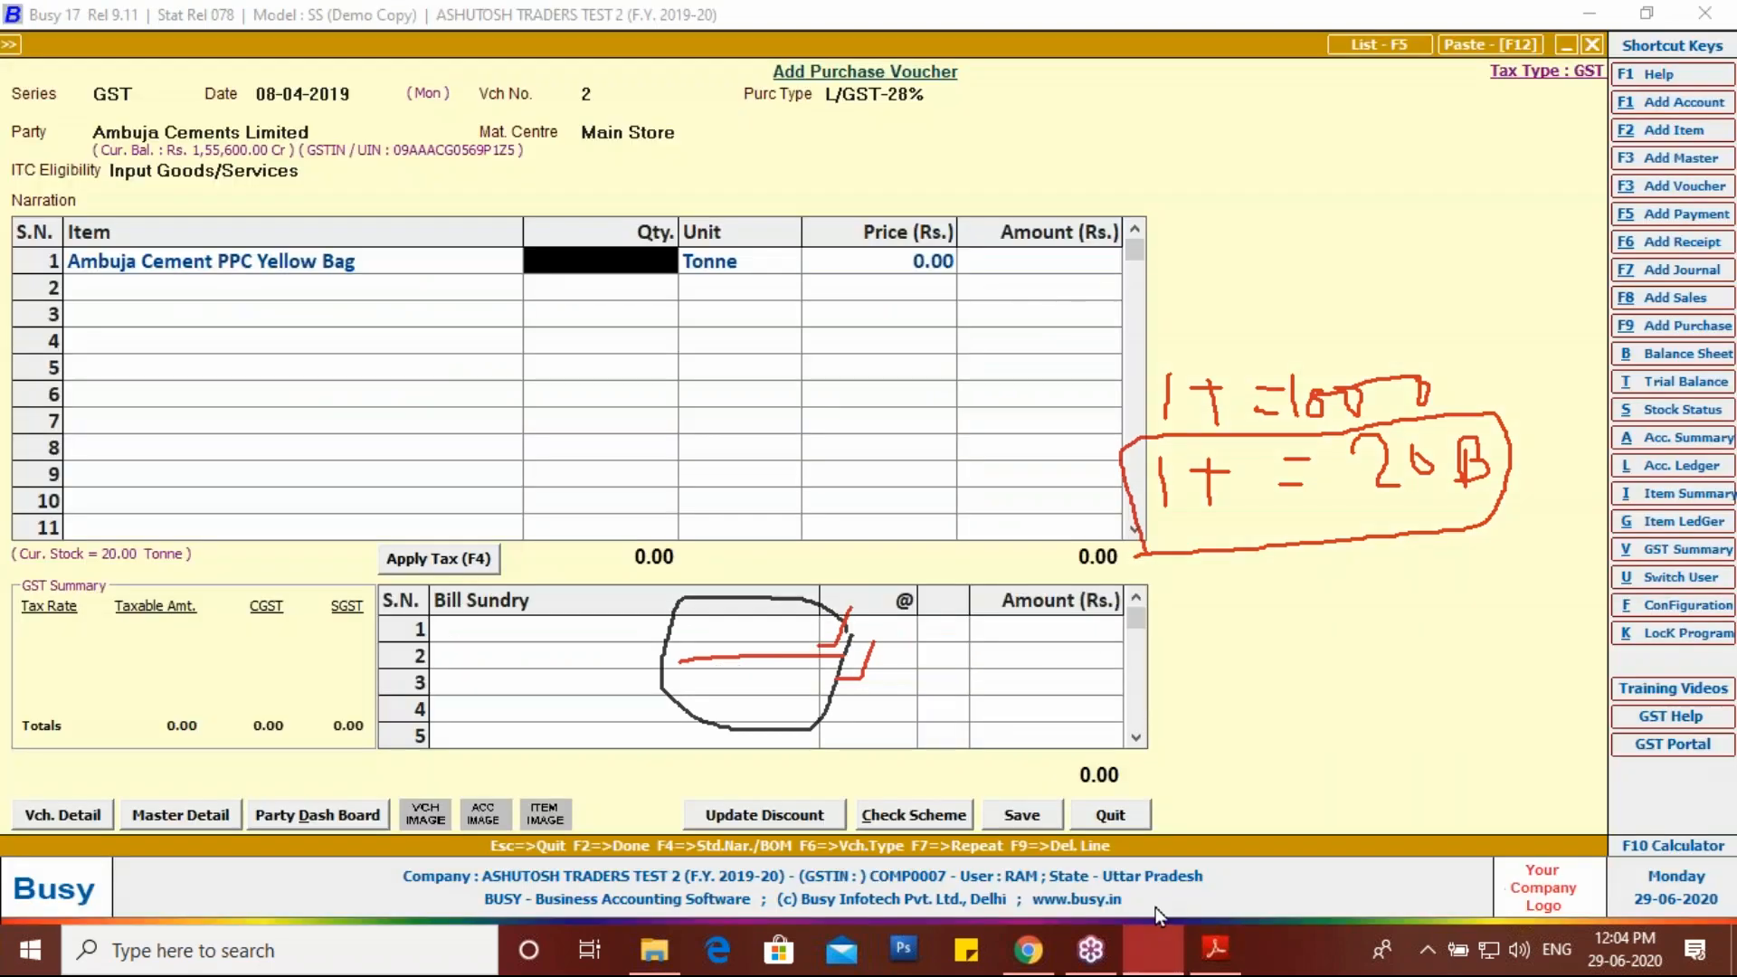
key("Escape")
key("Escape")
key("Escape")
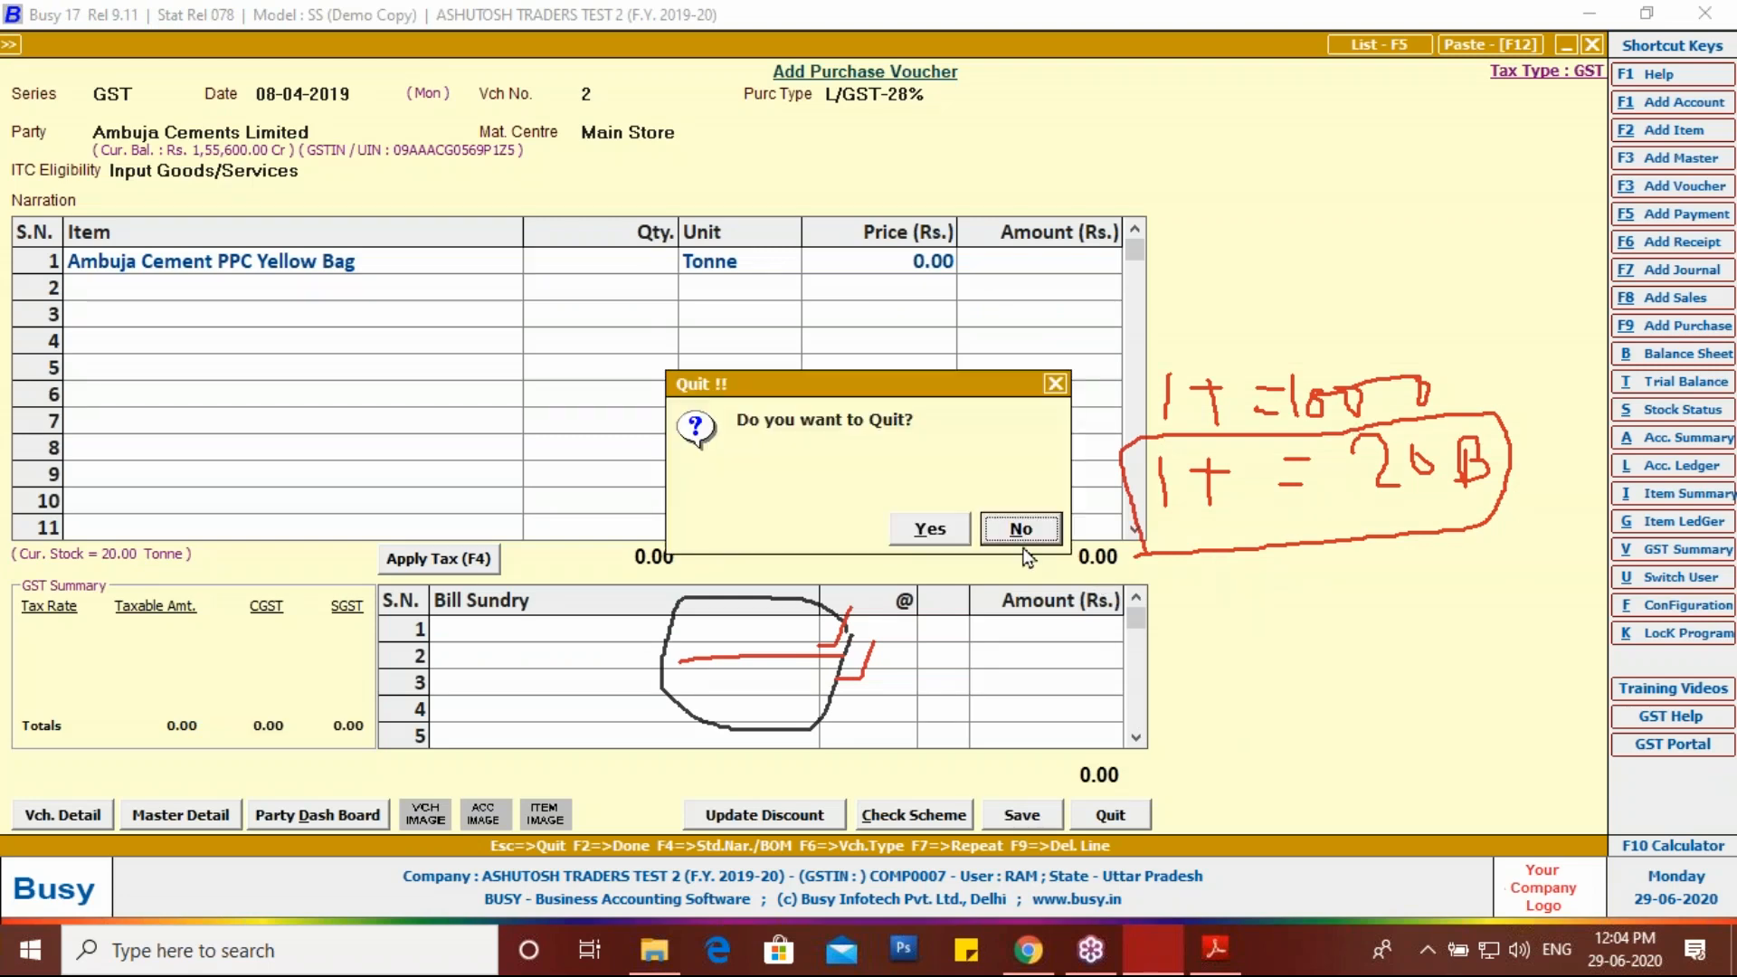
left_click(950, 532)
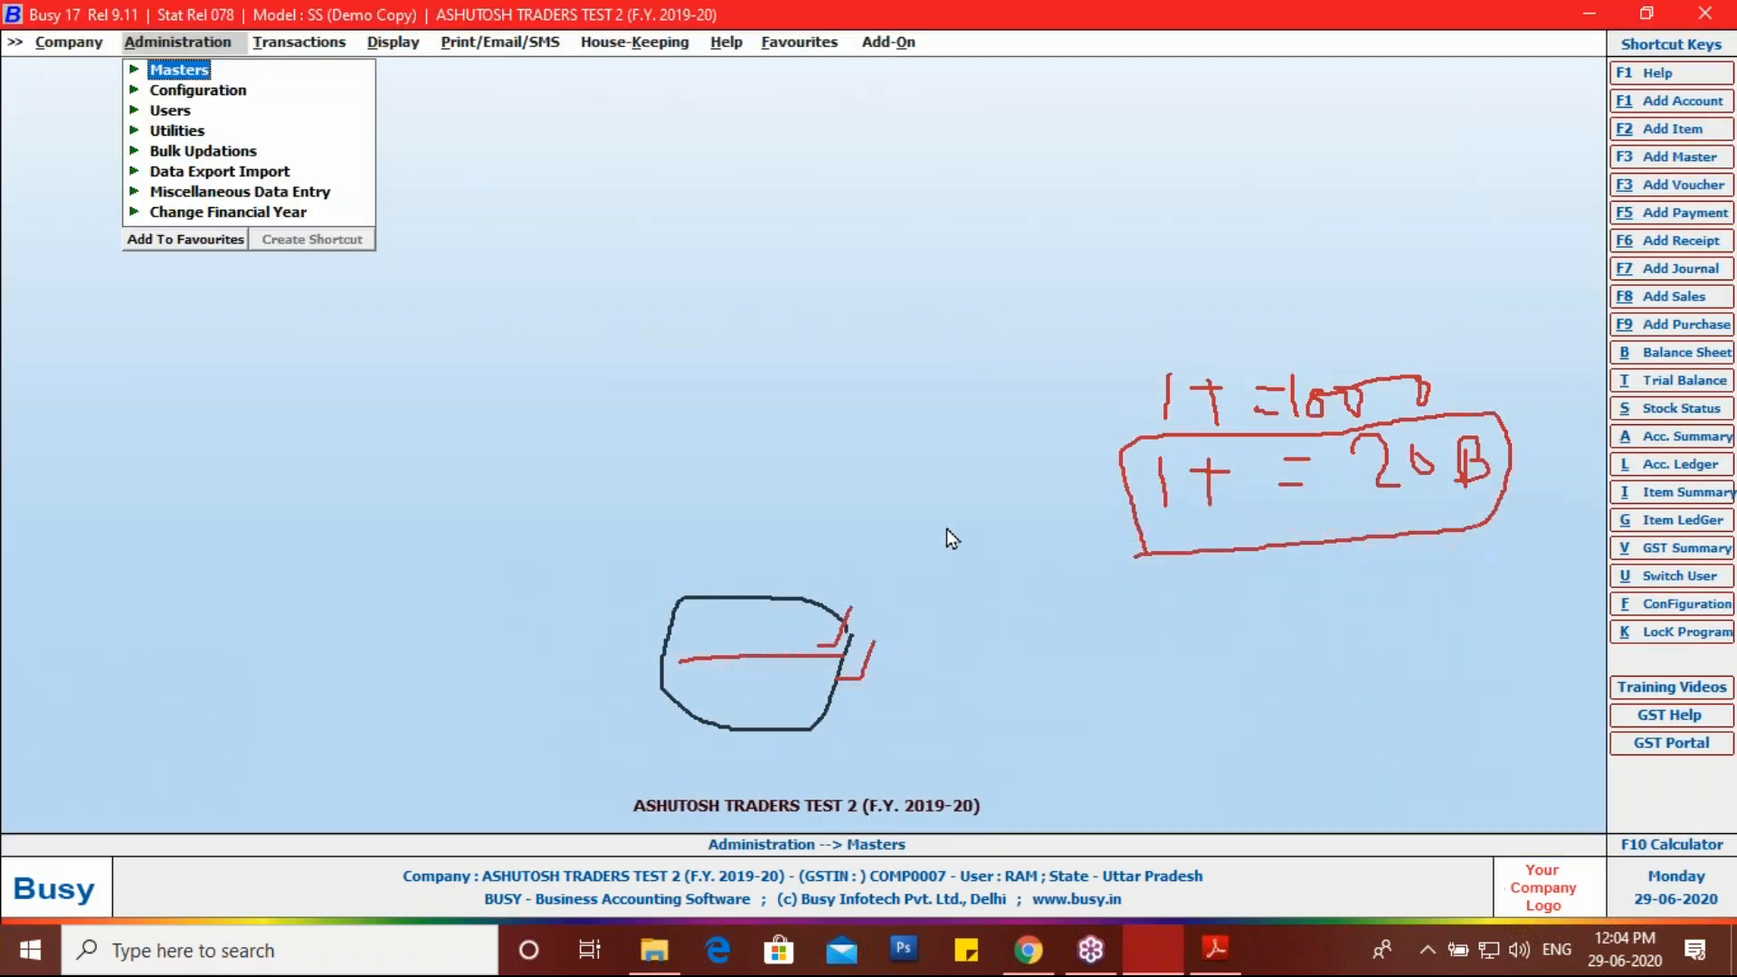
Step: Open the Ambuja Cements Limited purchase voucher of 08-04-2019 for modification and delete it
key("Right")
key("Down")
key("Return")
key("Down")
key("Down")
key("Return")
key("Return")
key("Return")
key("Return")
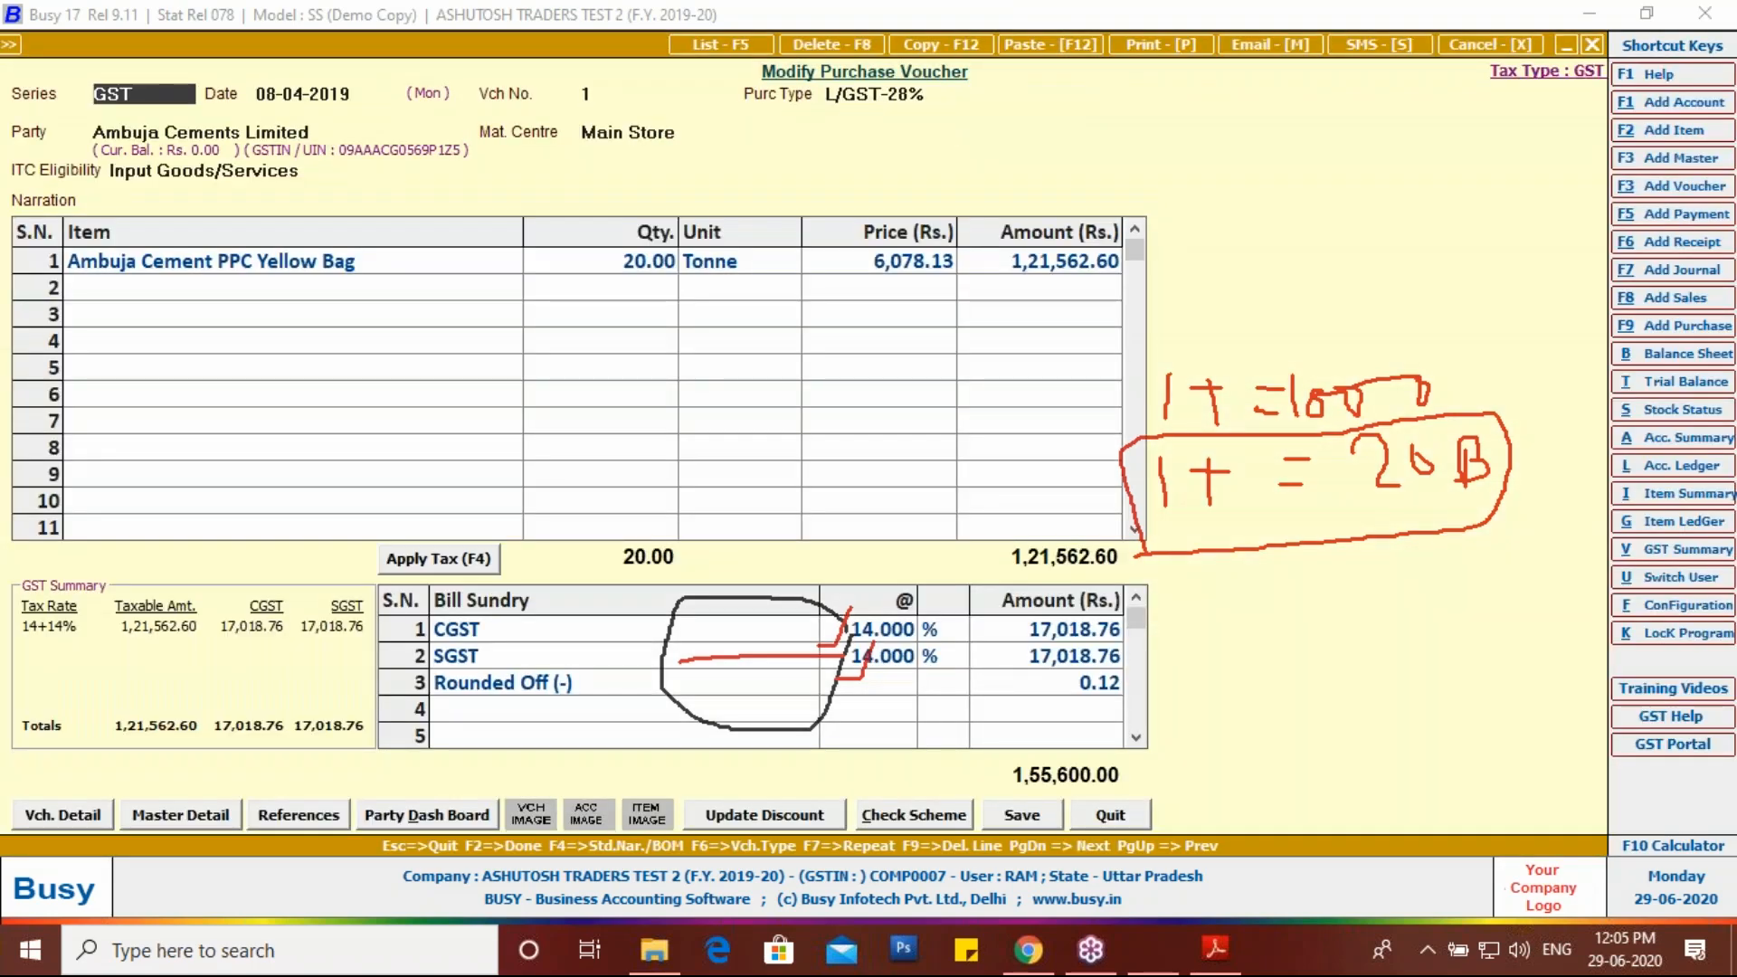
key("F8")
key("Return")
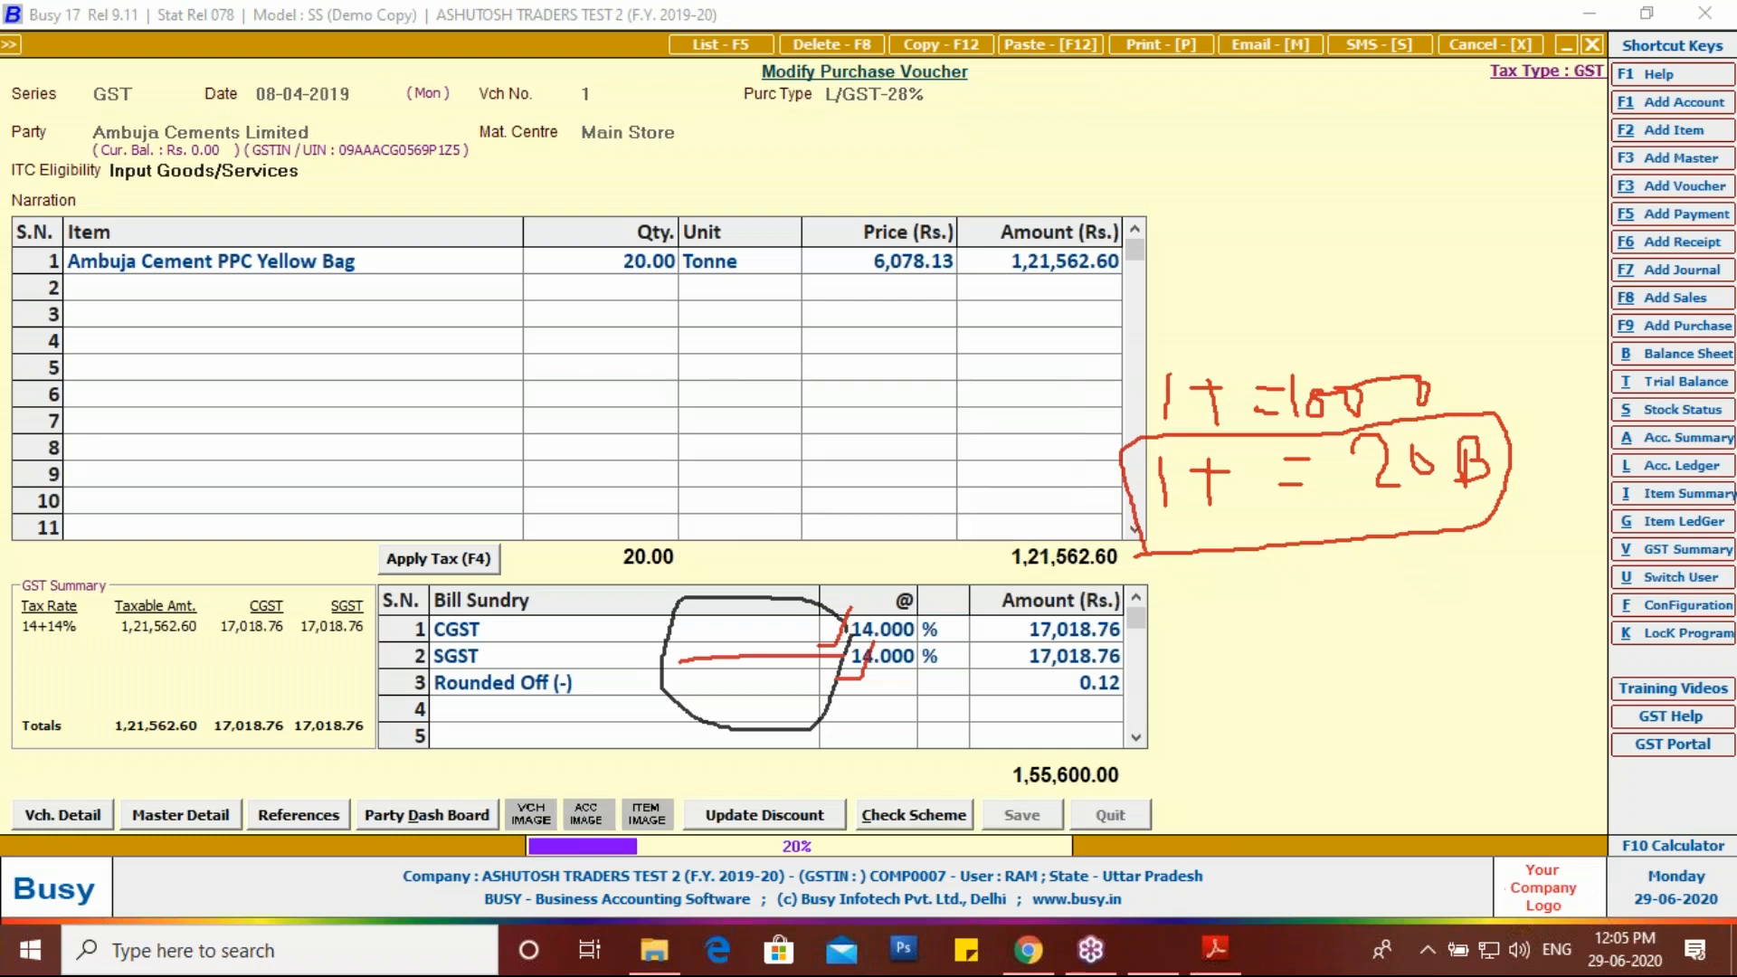
key("Escape")
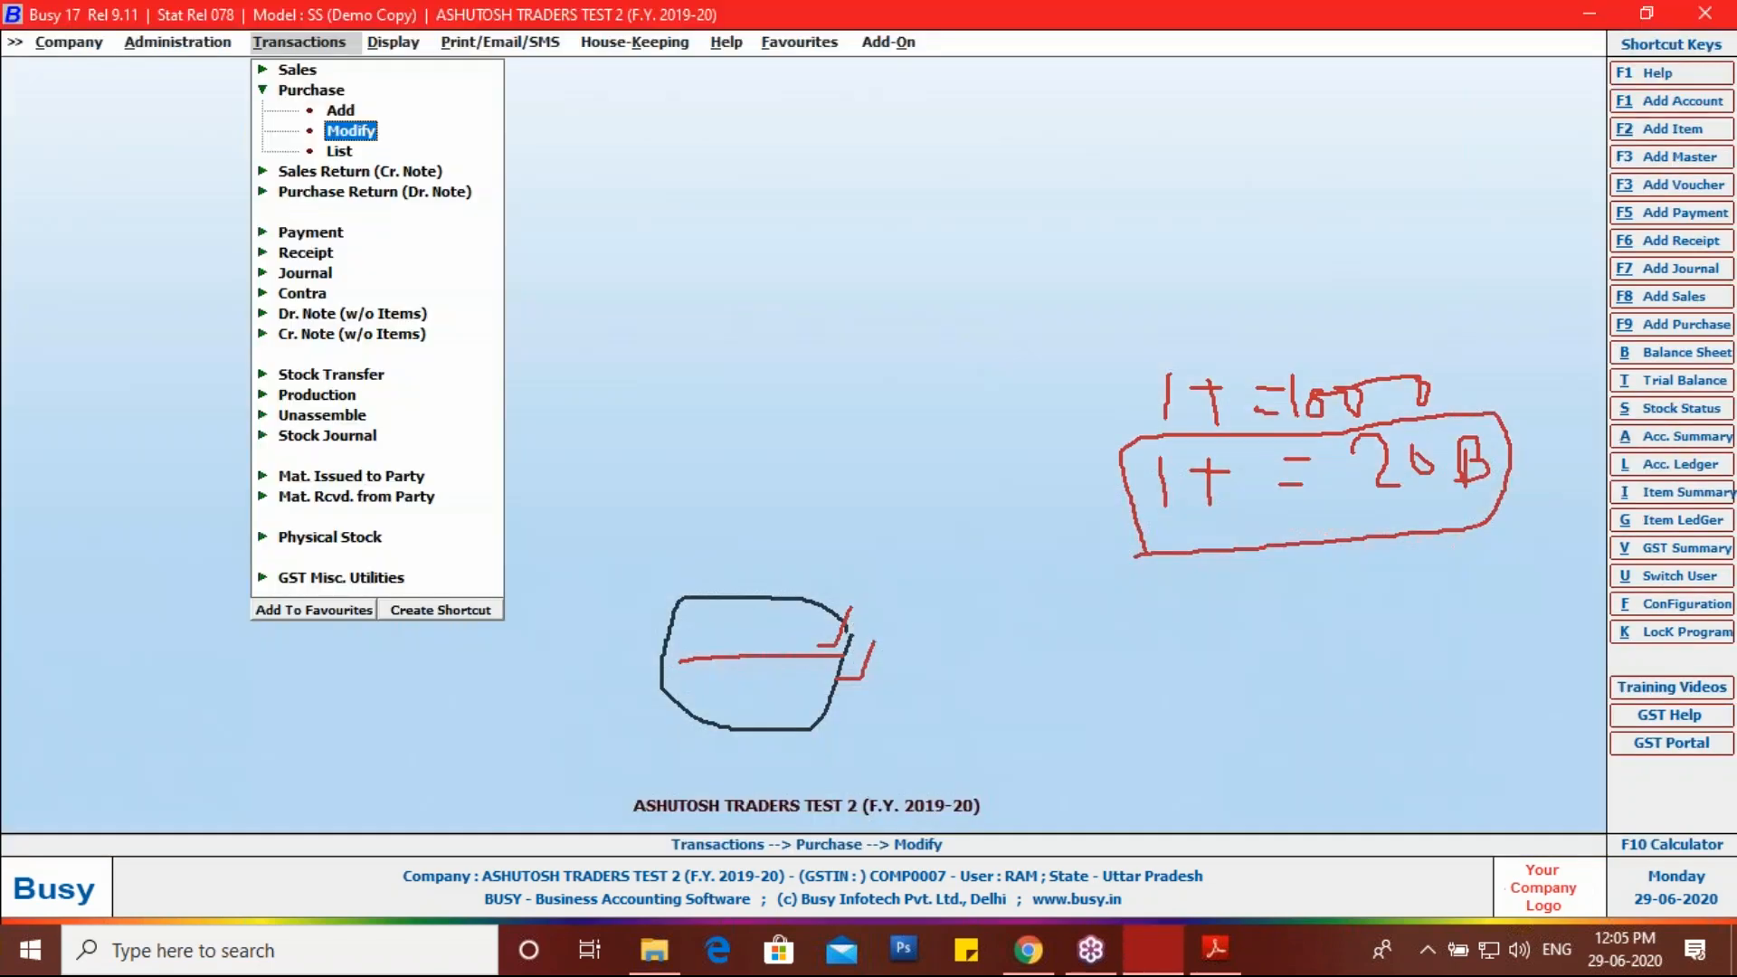
Step: Open the Ambuja Cement PPC Yellow Bag item master for modification to check its unit details
key("Left")
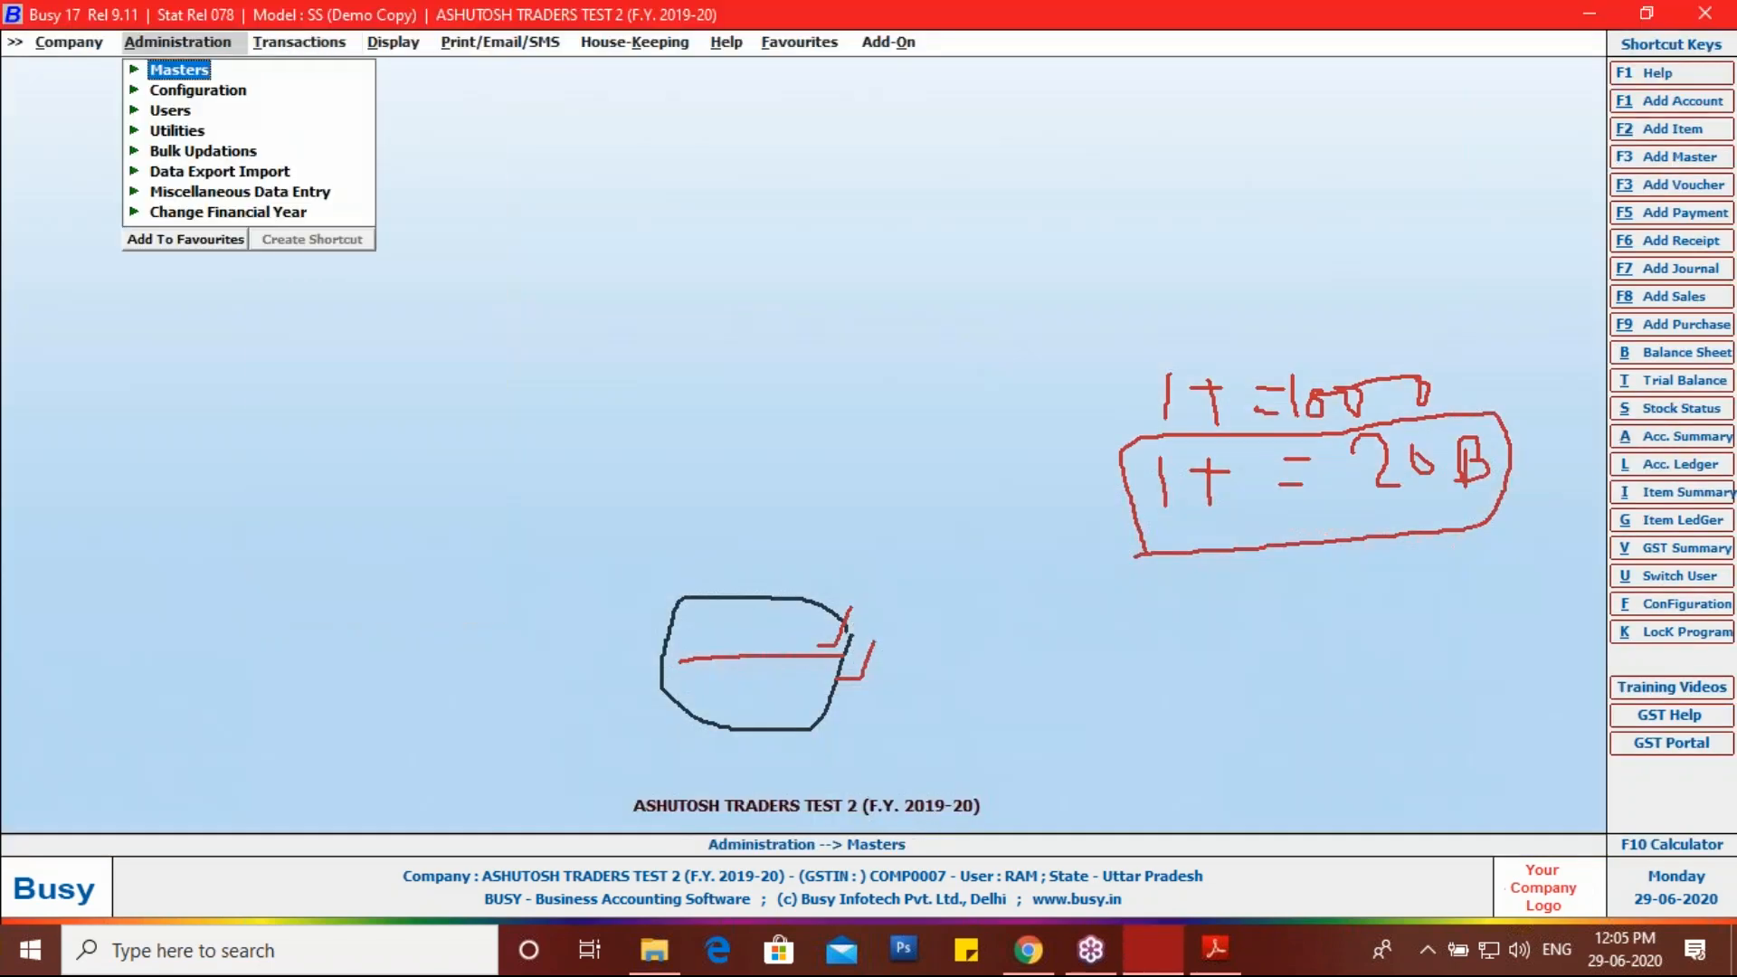
key("Right")
key("Down")
key("Down")
key("Down")
key("Right")
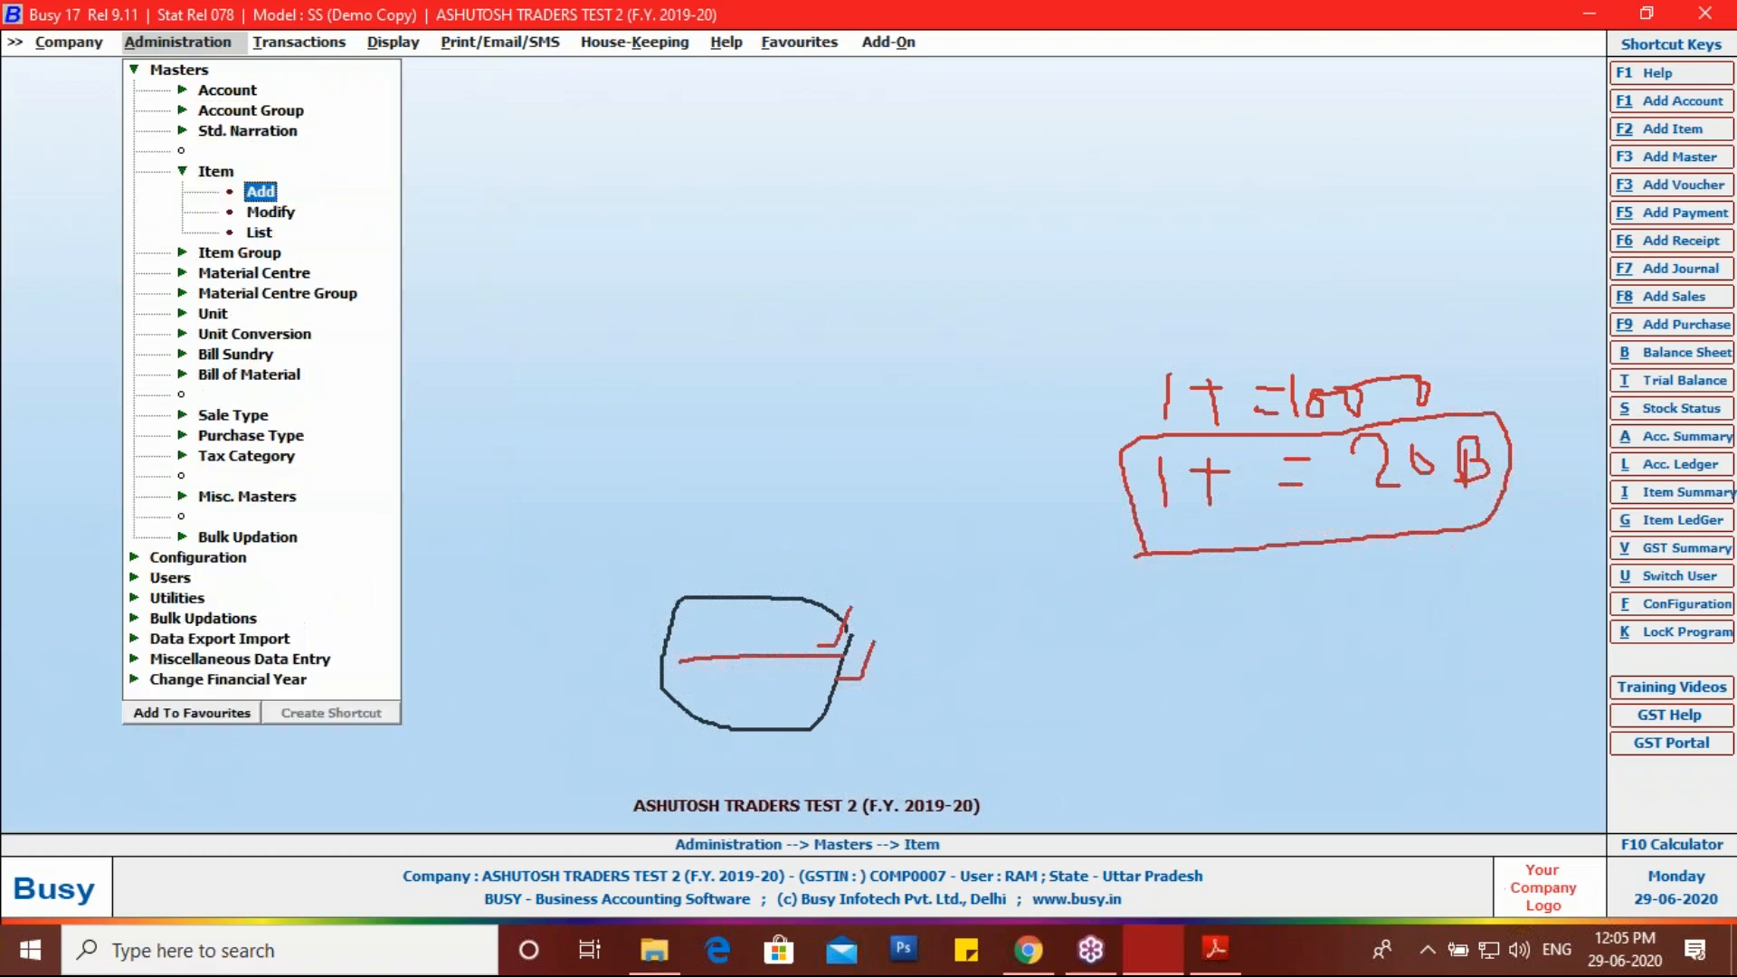
key("Down")
key("Return")
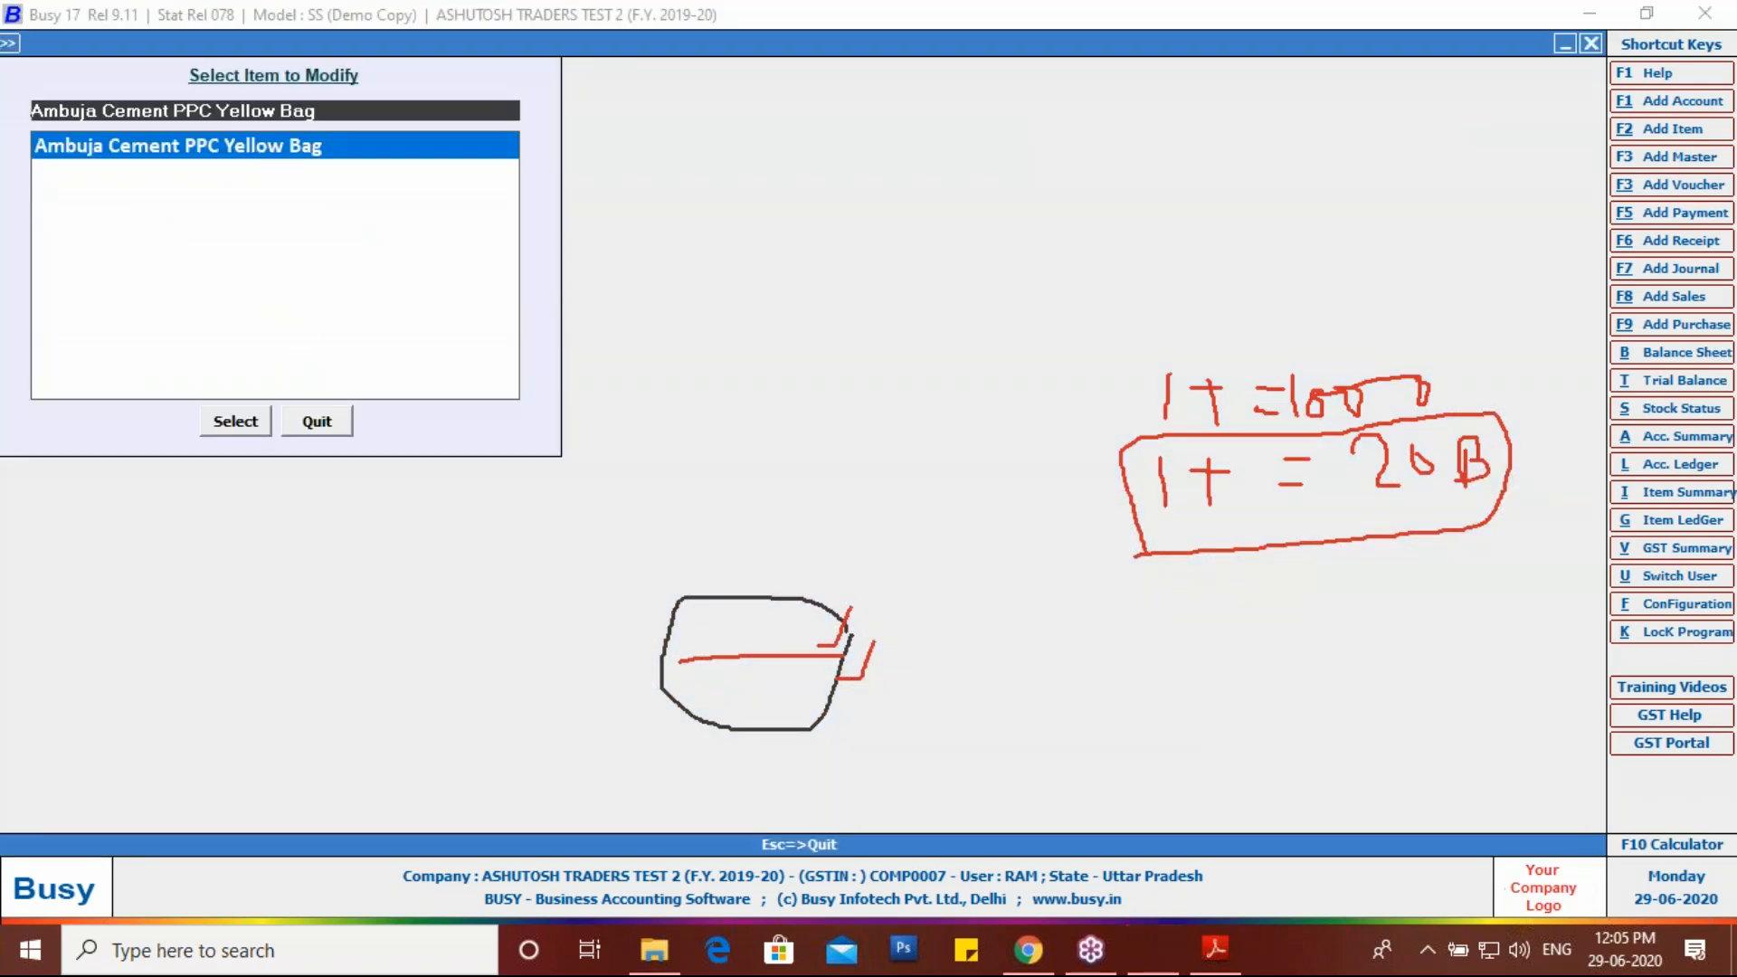
key("Return")
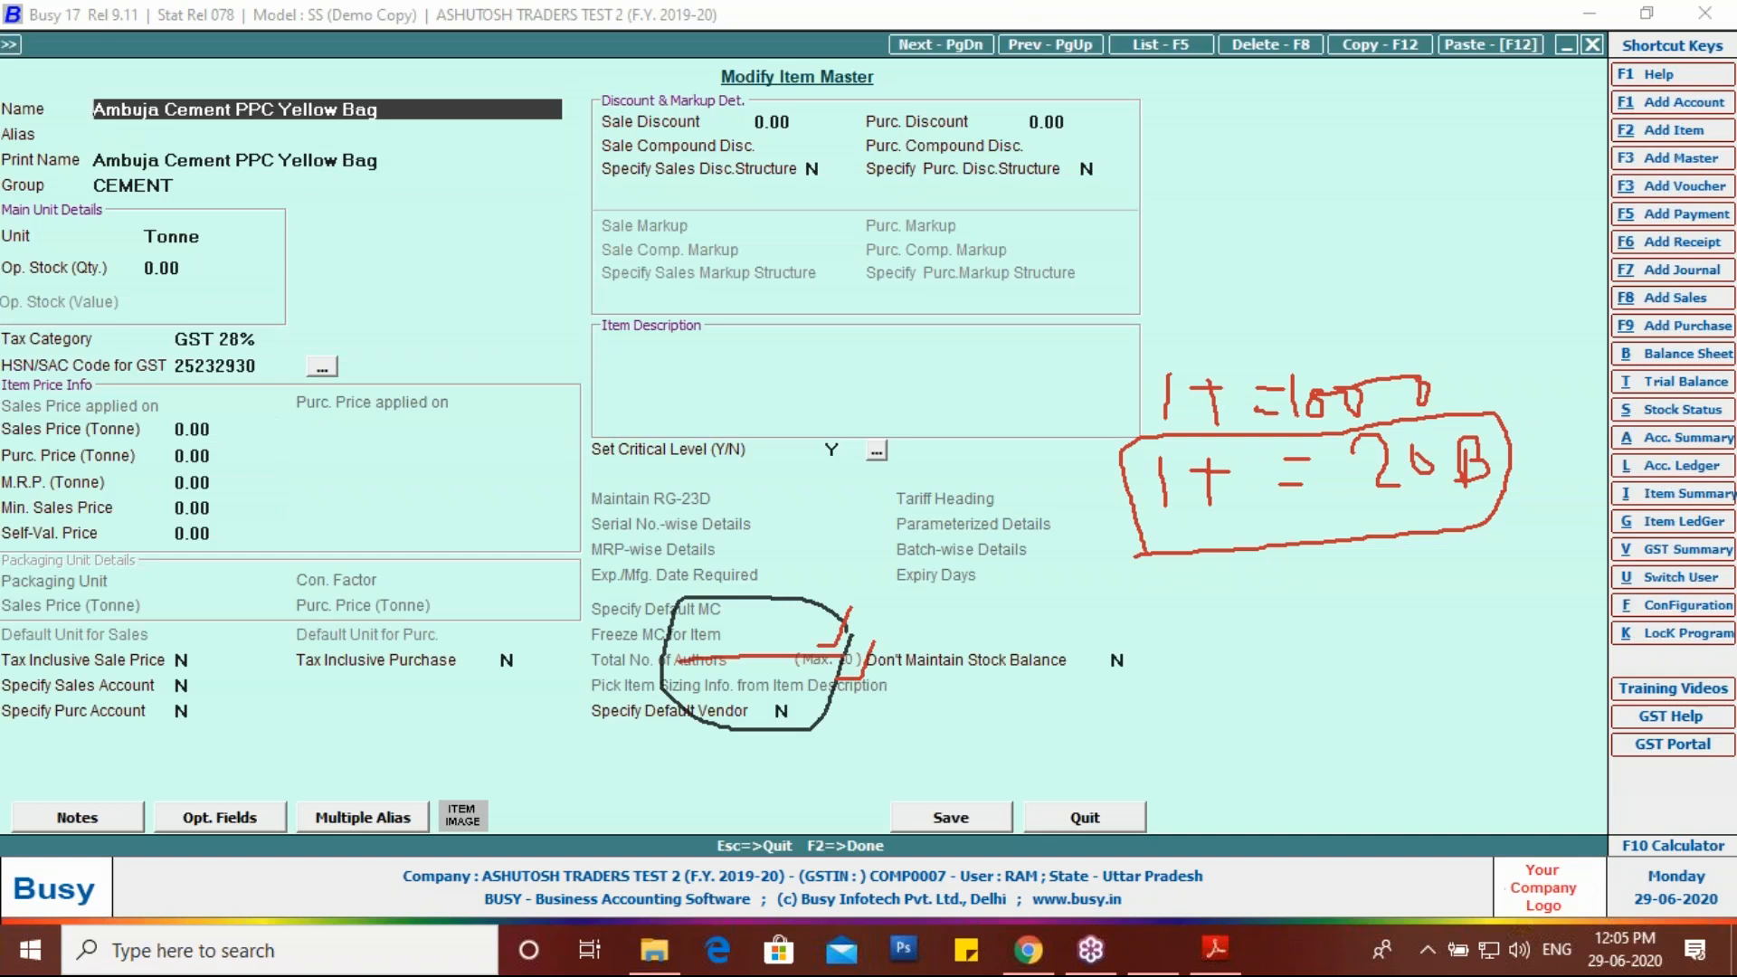
Step: Enable Alternate Unit of Items in the Inventory features, accept its default options, and save the configuration
left_click(1657, 622)
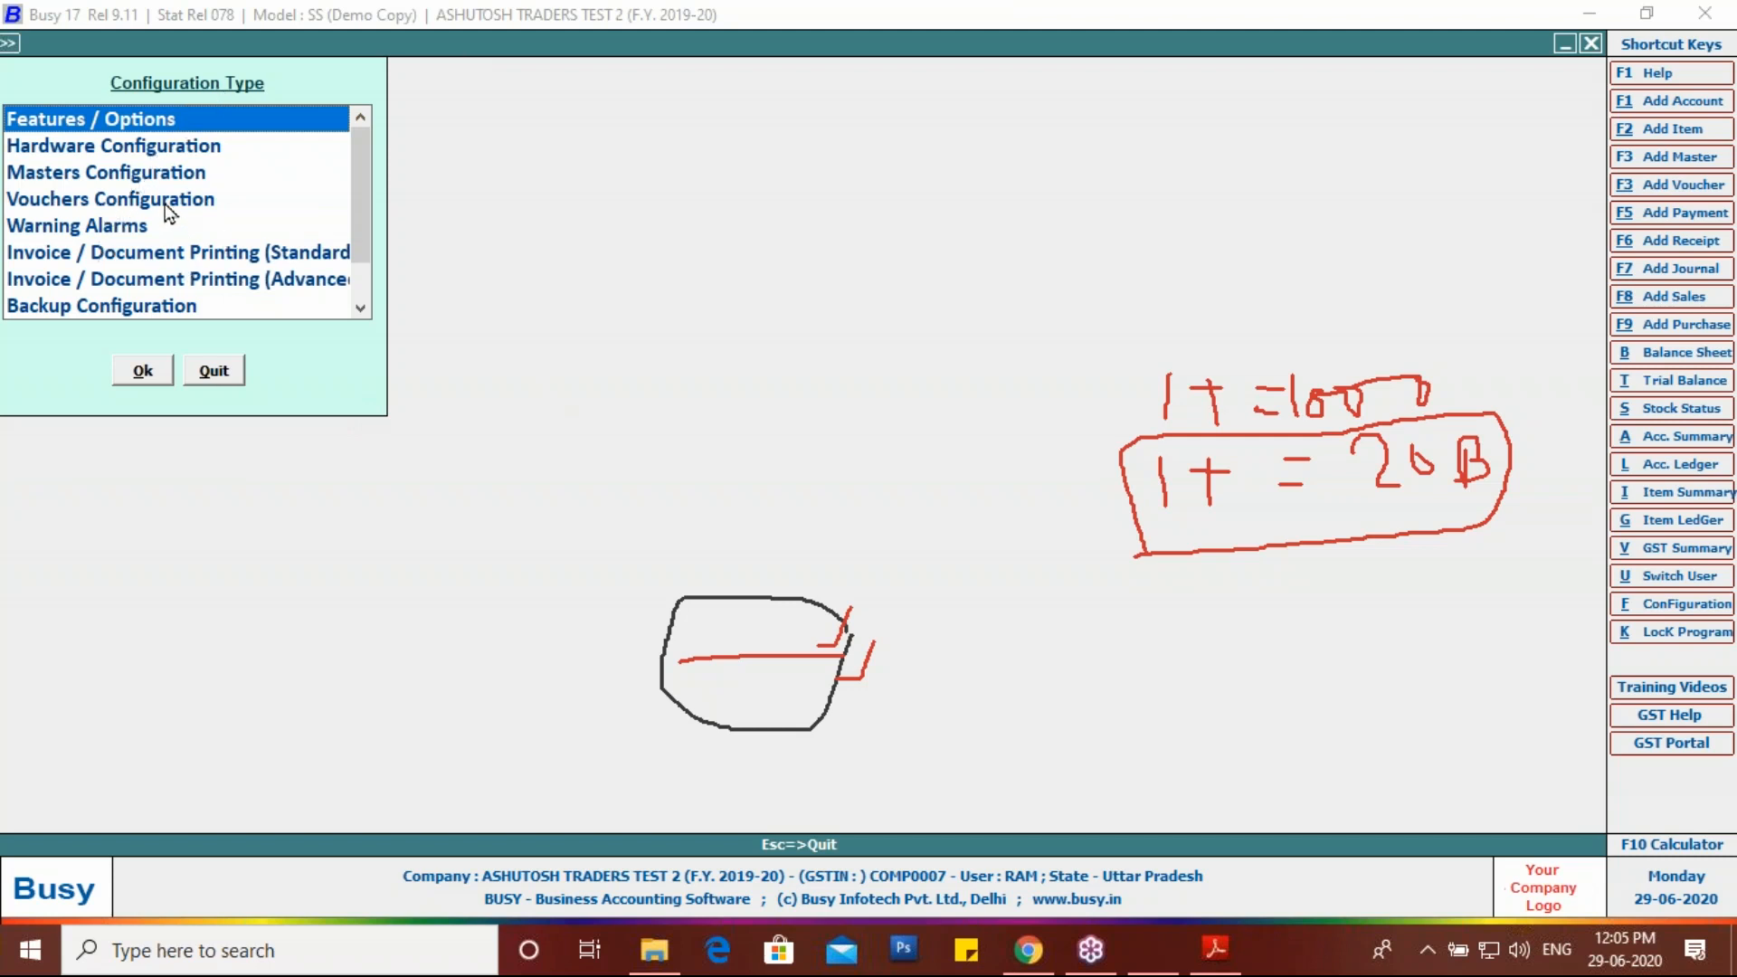
double_click(144, 124)
left_click(226, 364)
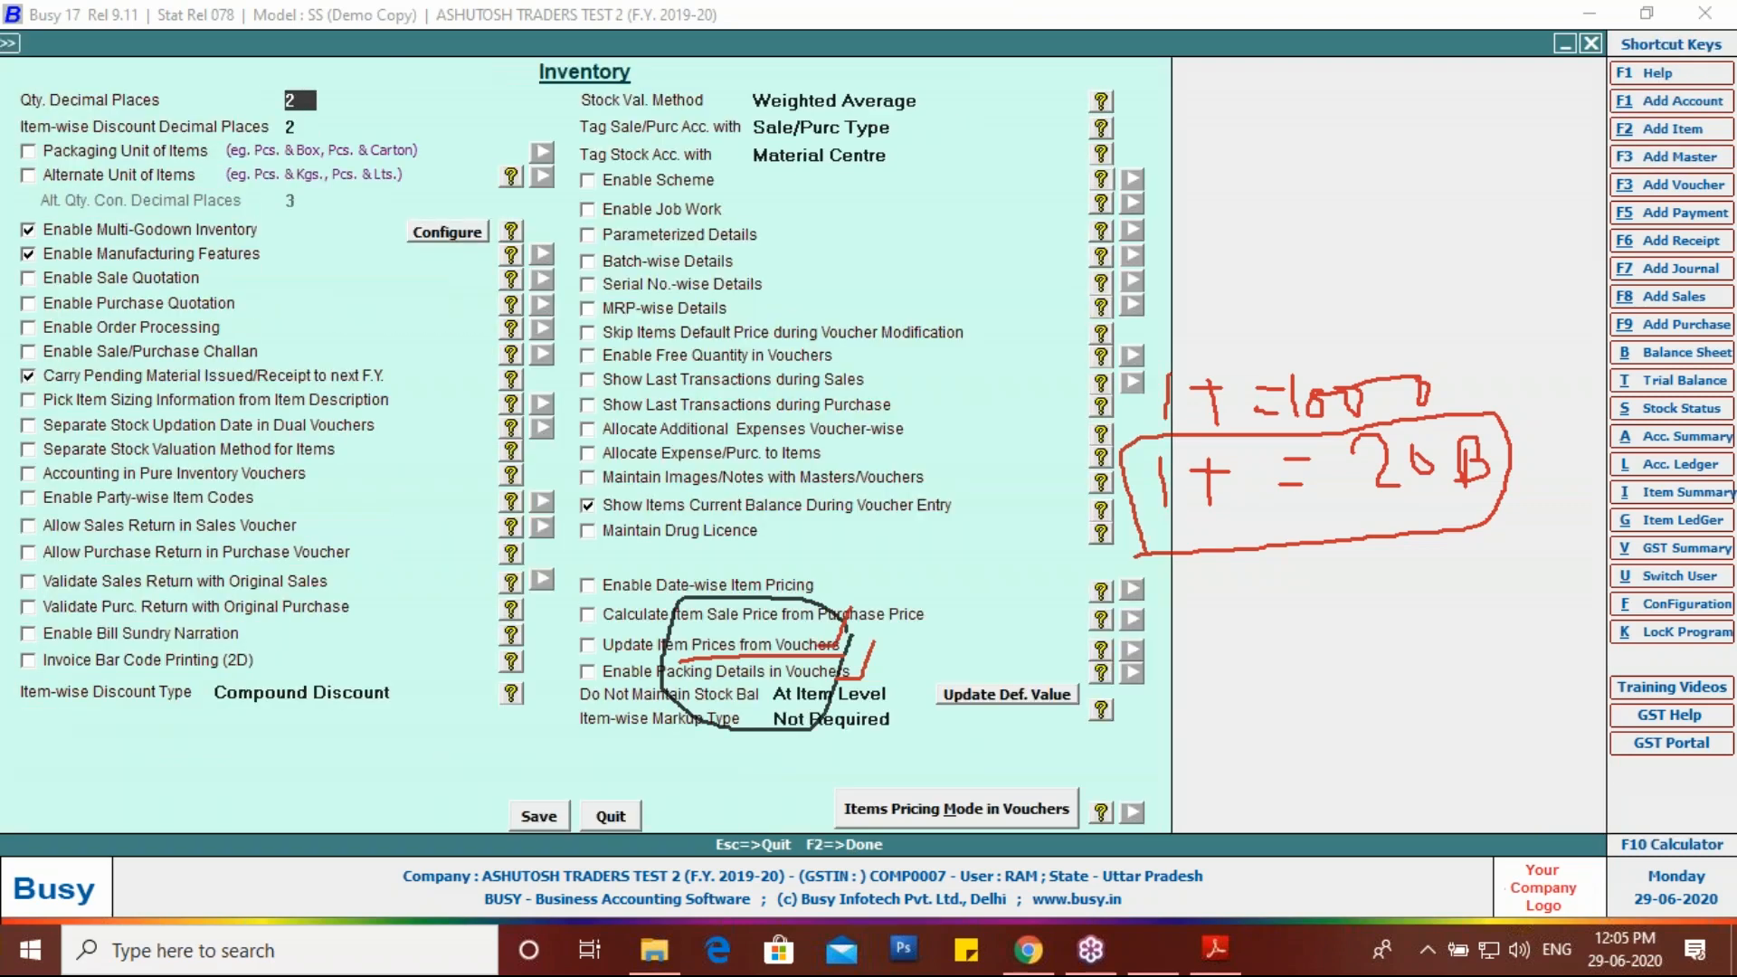
left_click(28, 178)
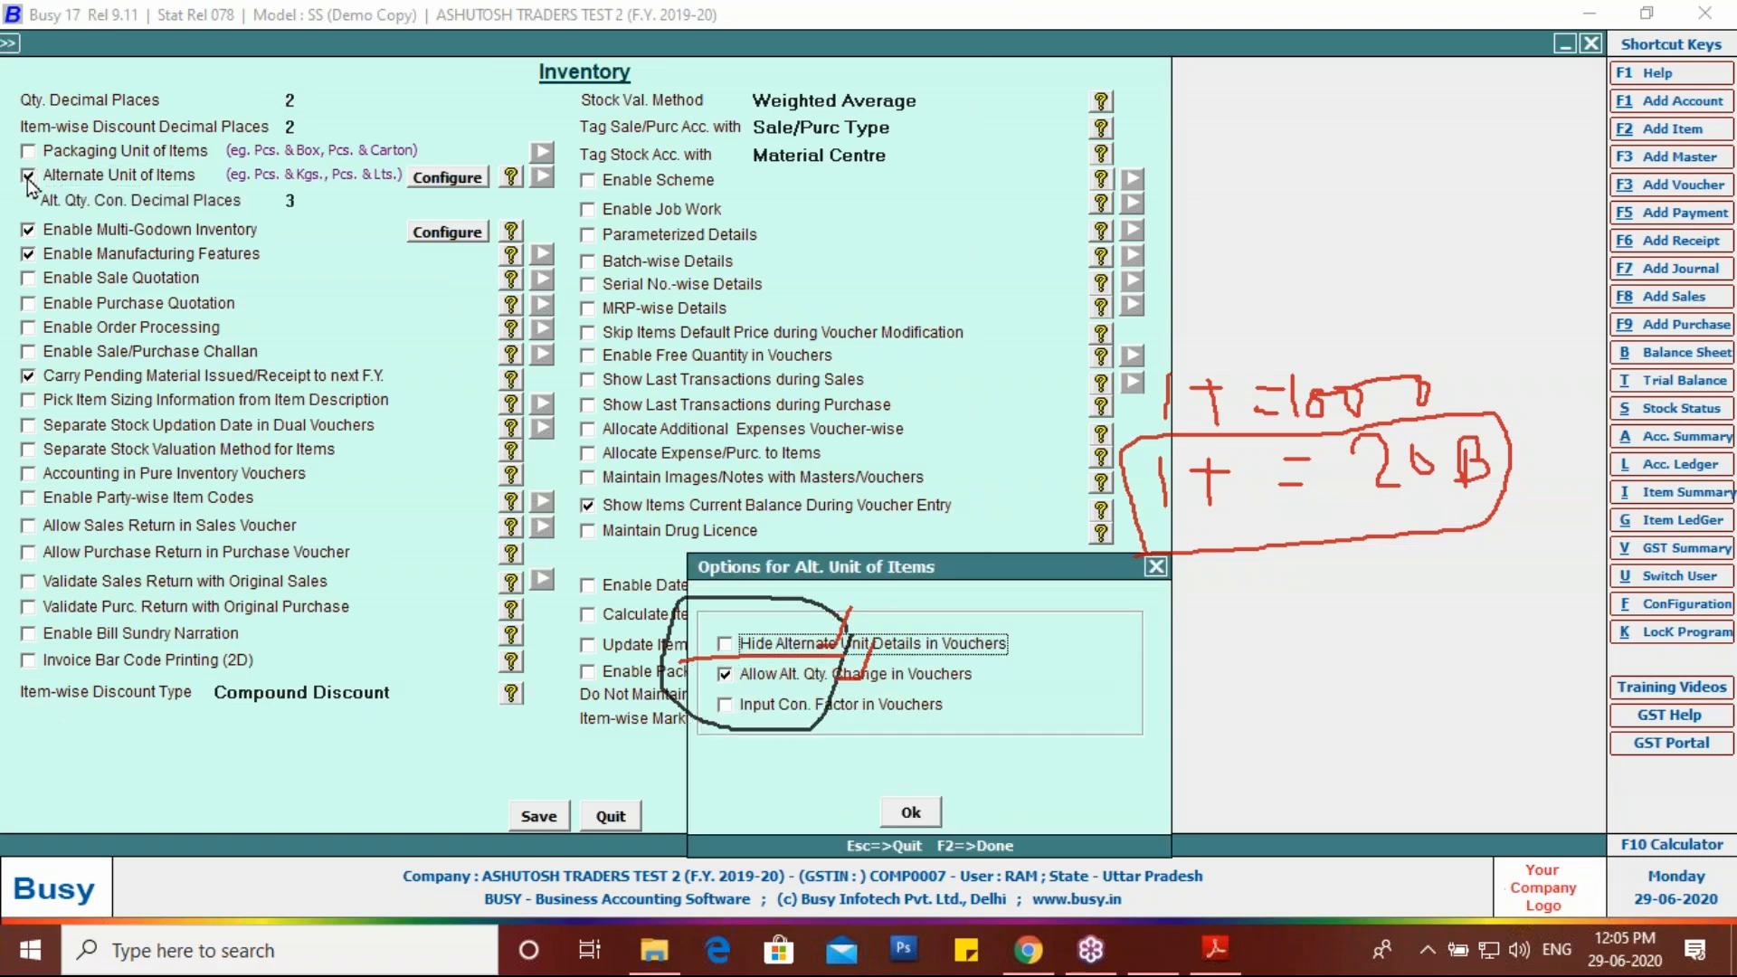
left_click_drag(925, 574, 563, 248)
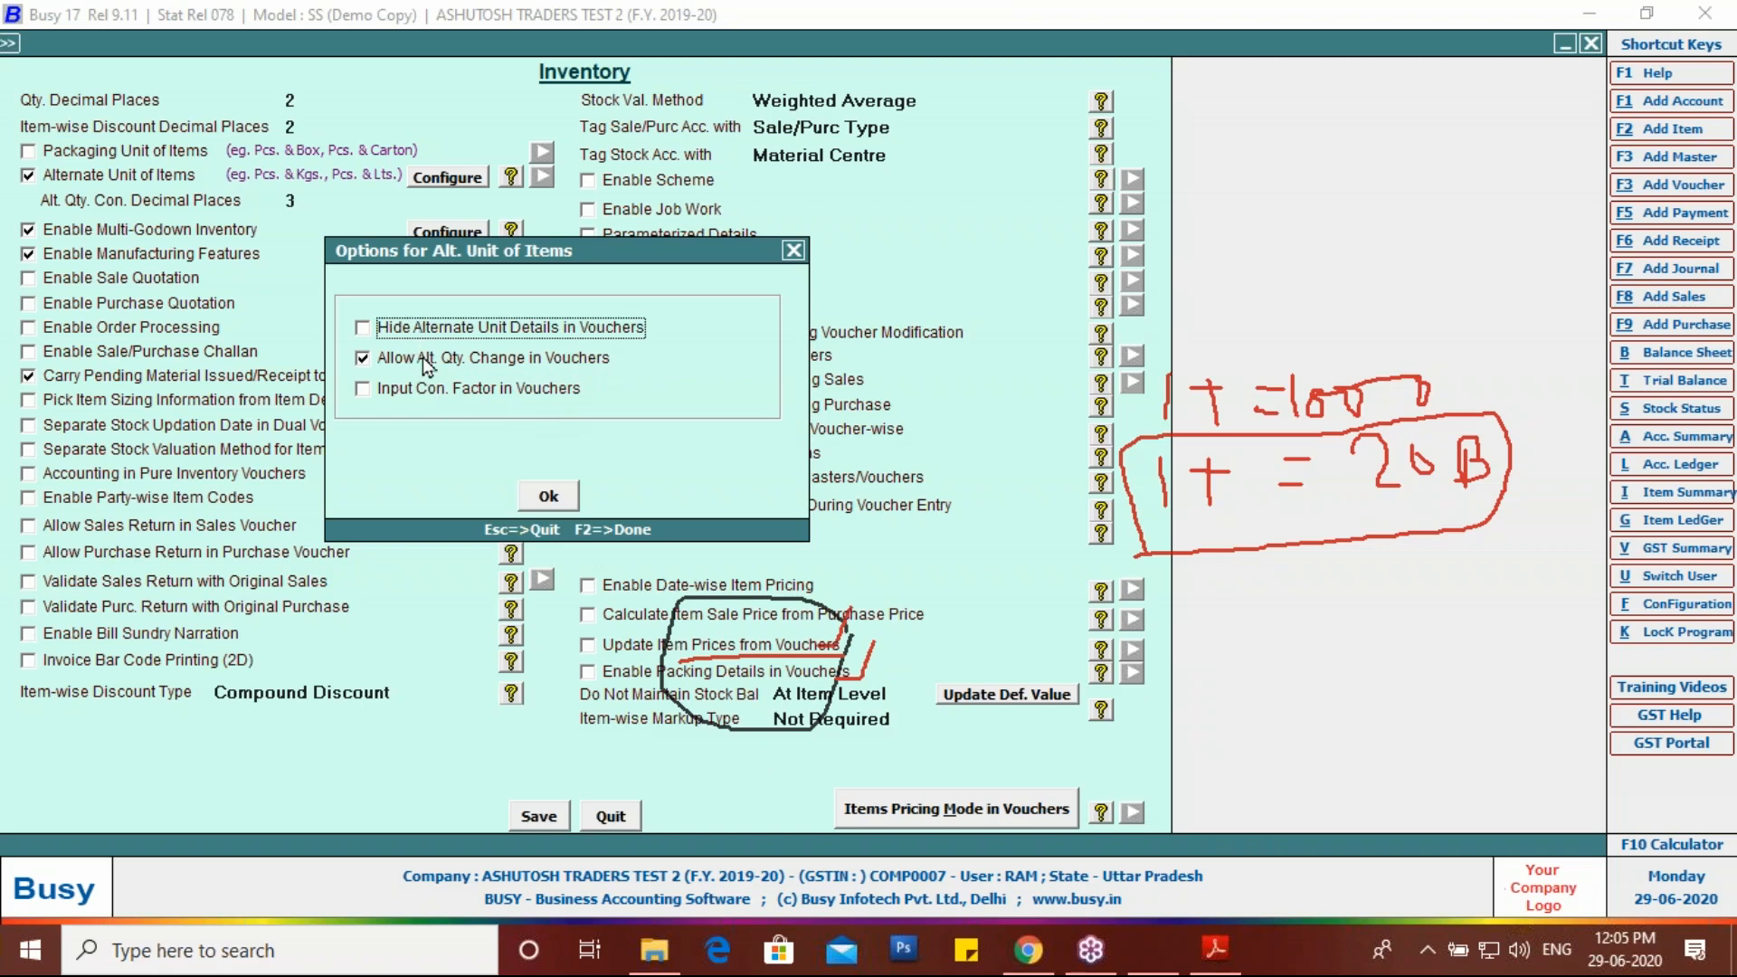
left_click(546, 496)
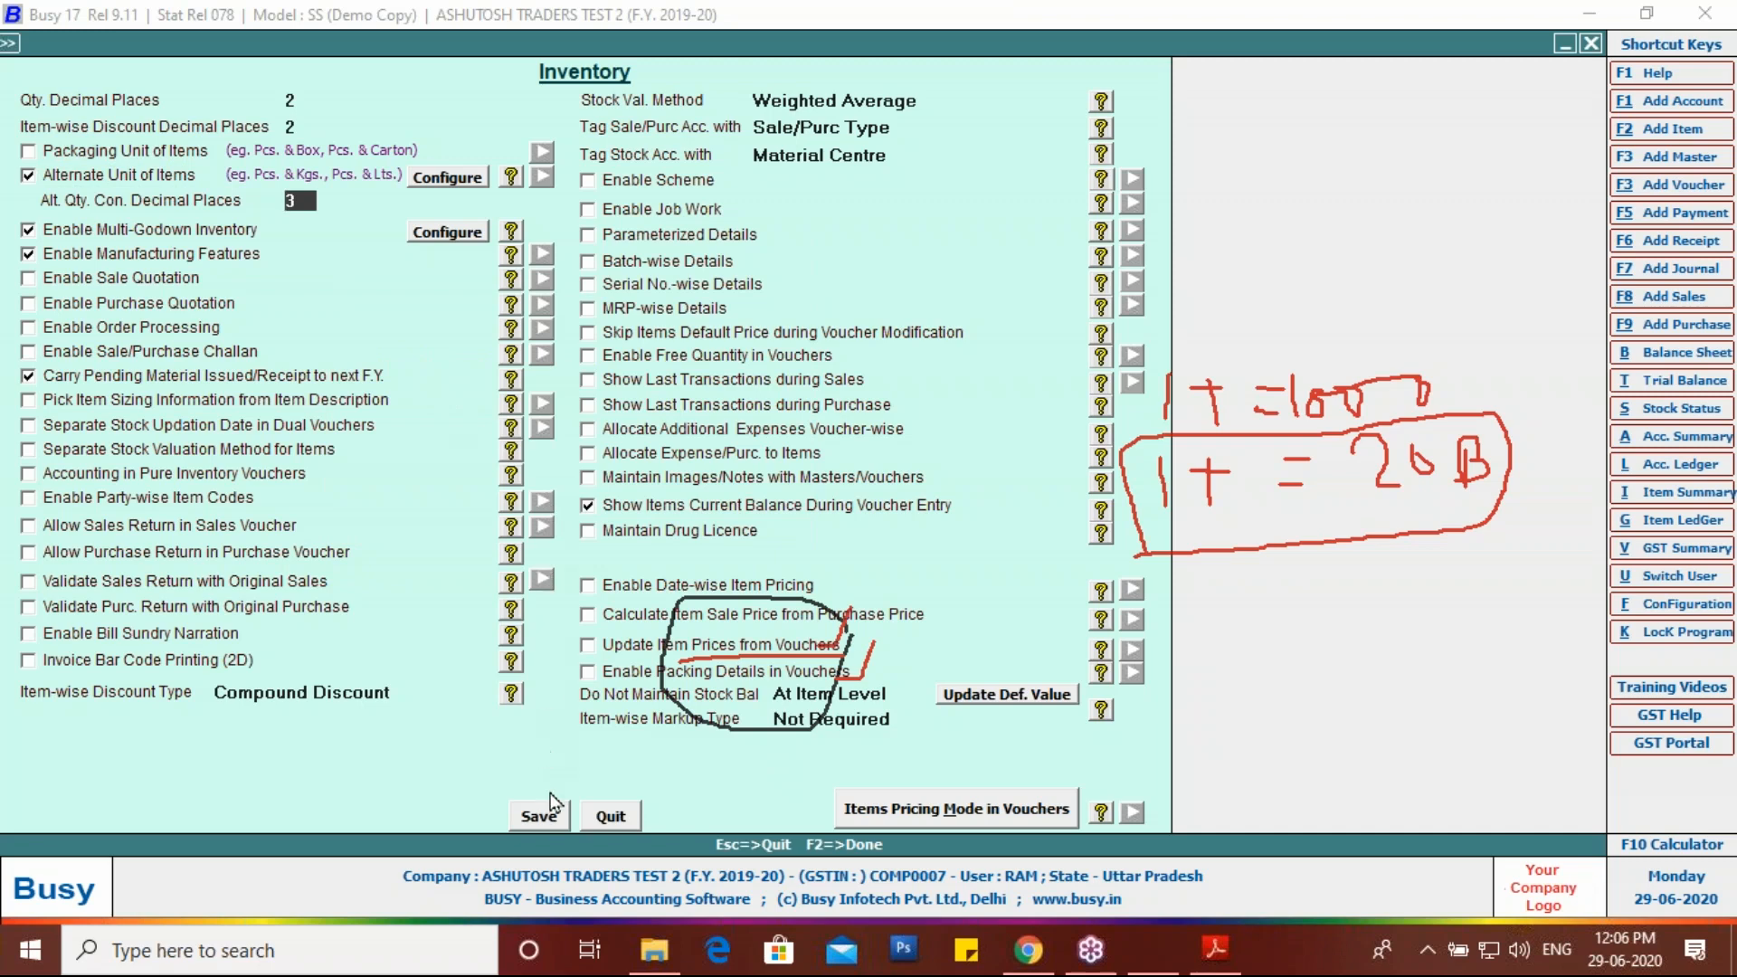
left_click(549, 816)
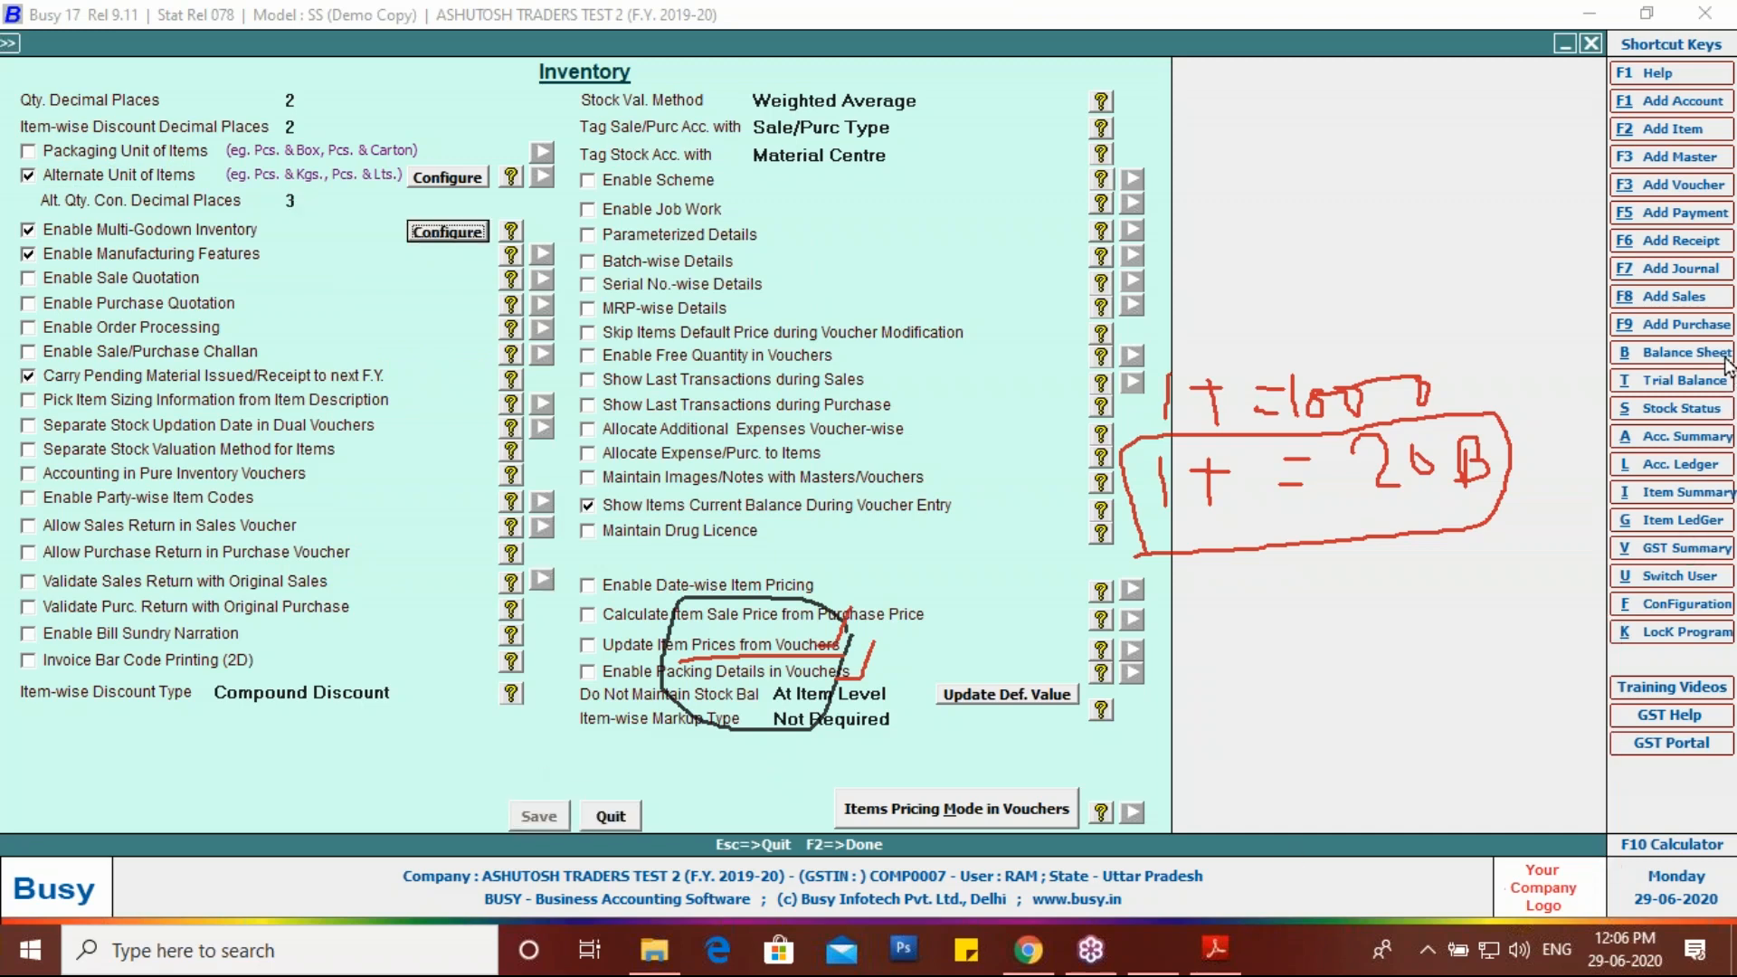
left_click(1566, 547)
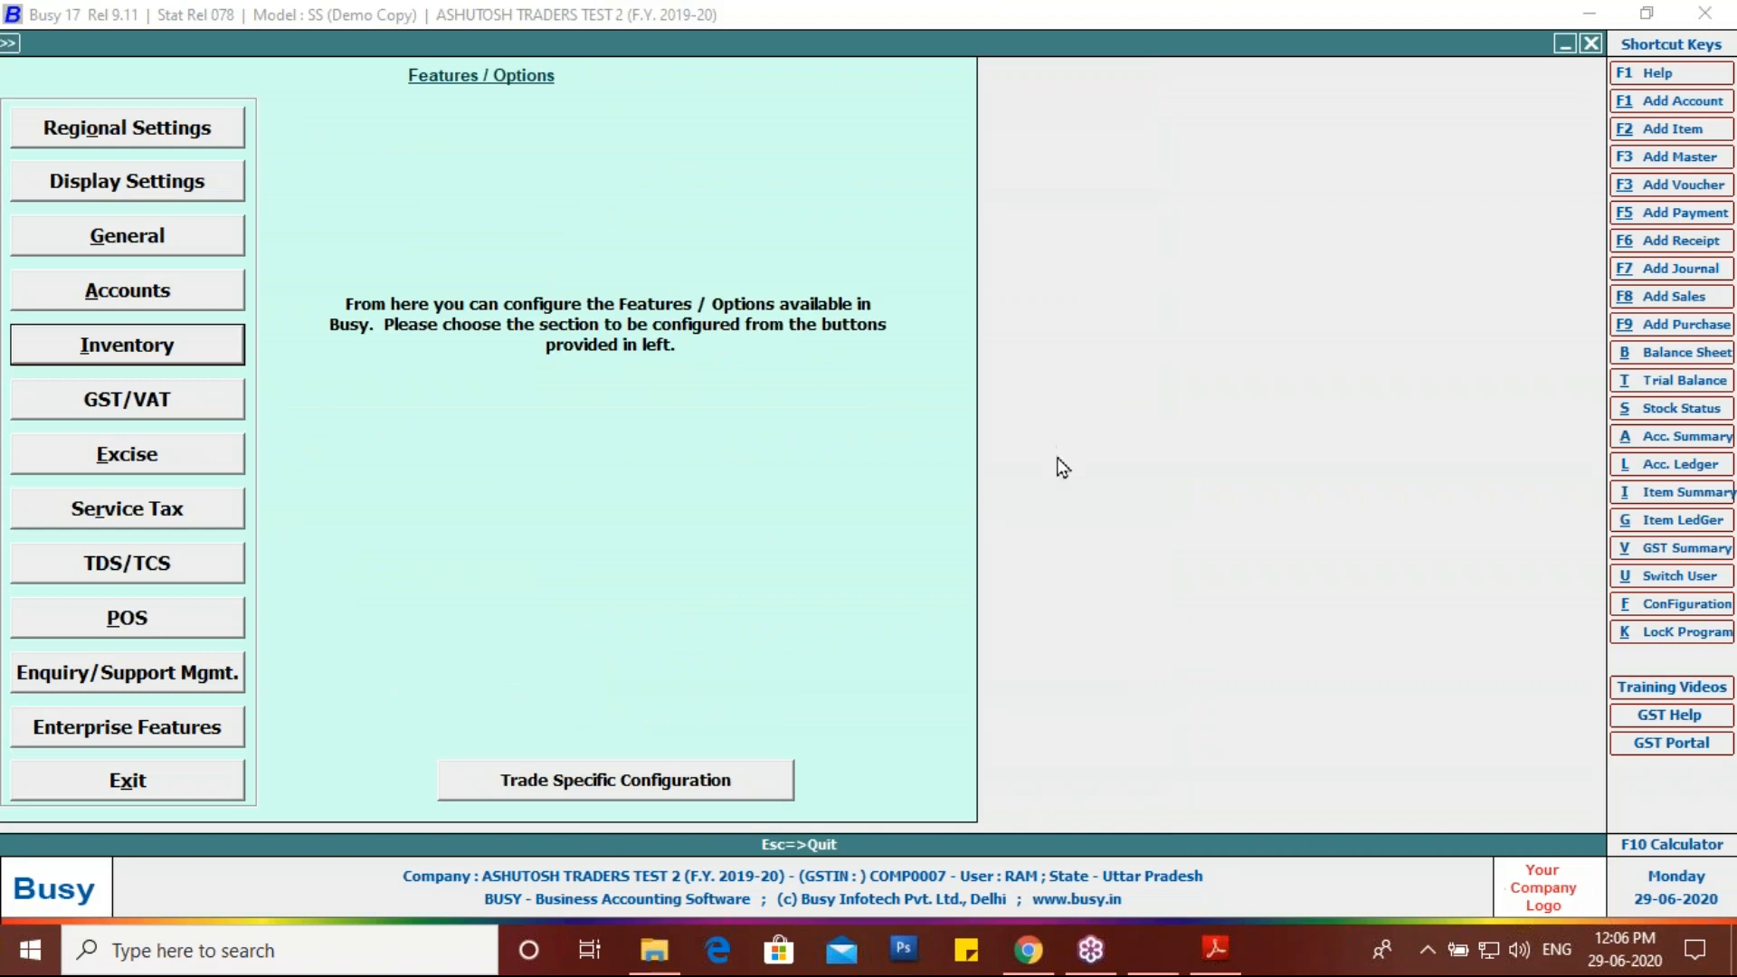
Step: Leave the configuration screens and quit the item master without changing it
left_click(203, 790)
key("Escape")
key("Escape")
key("Escape")
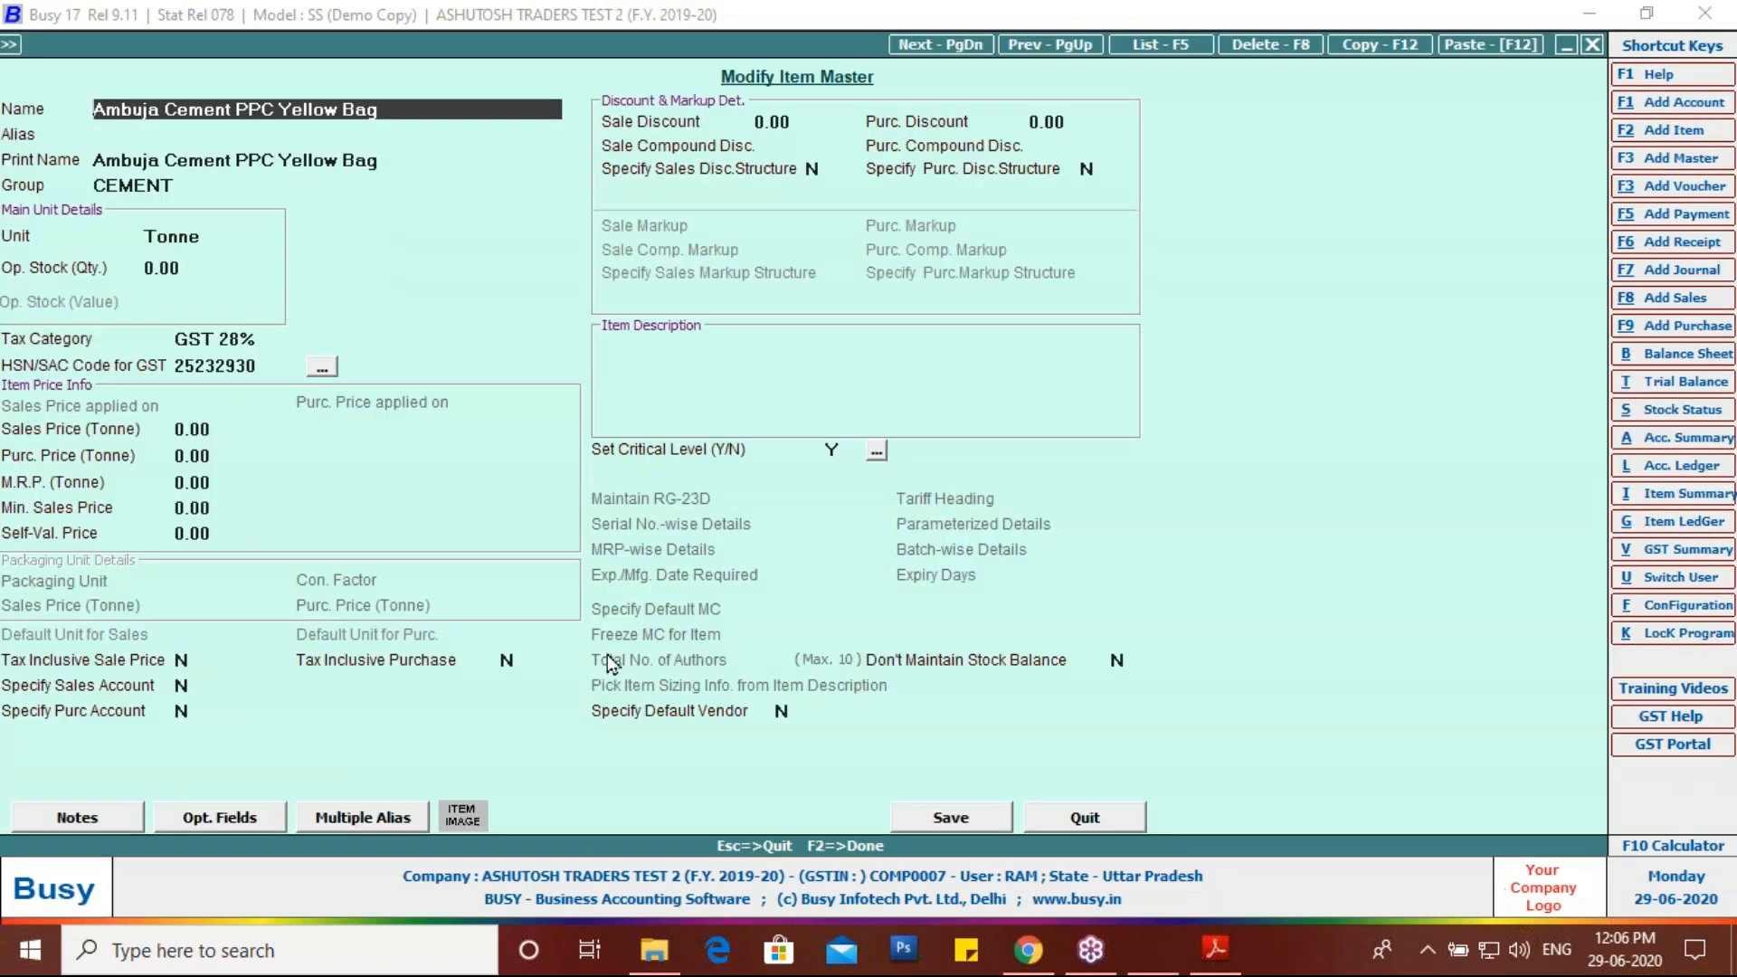
key("Escape")
key("Escape")
key("Escape")
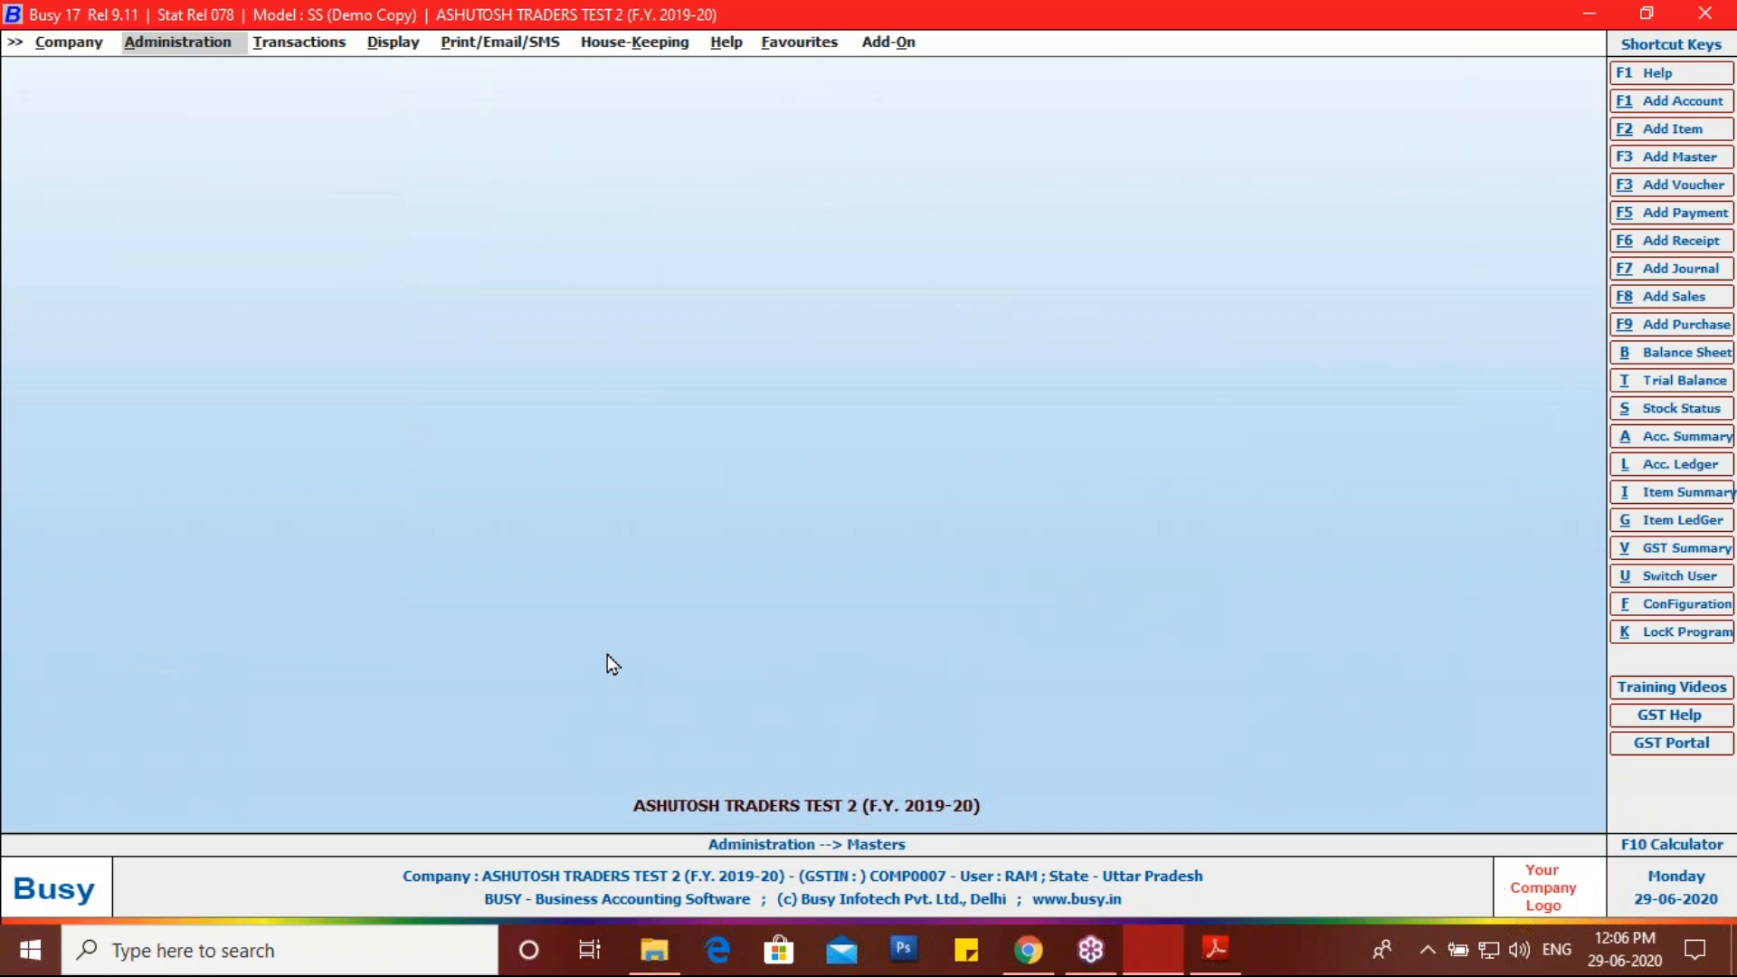
Step: Reopen the Inventory features, check the alternate unit options, and save and leave the configuration
key("f")
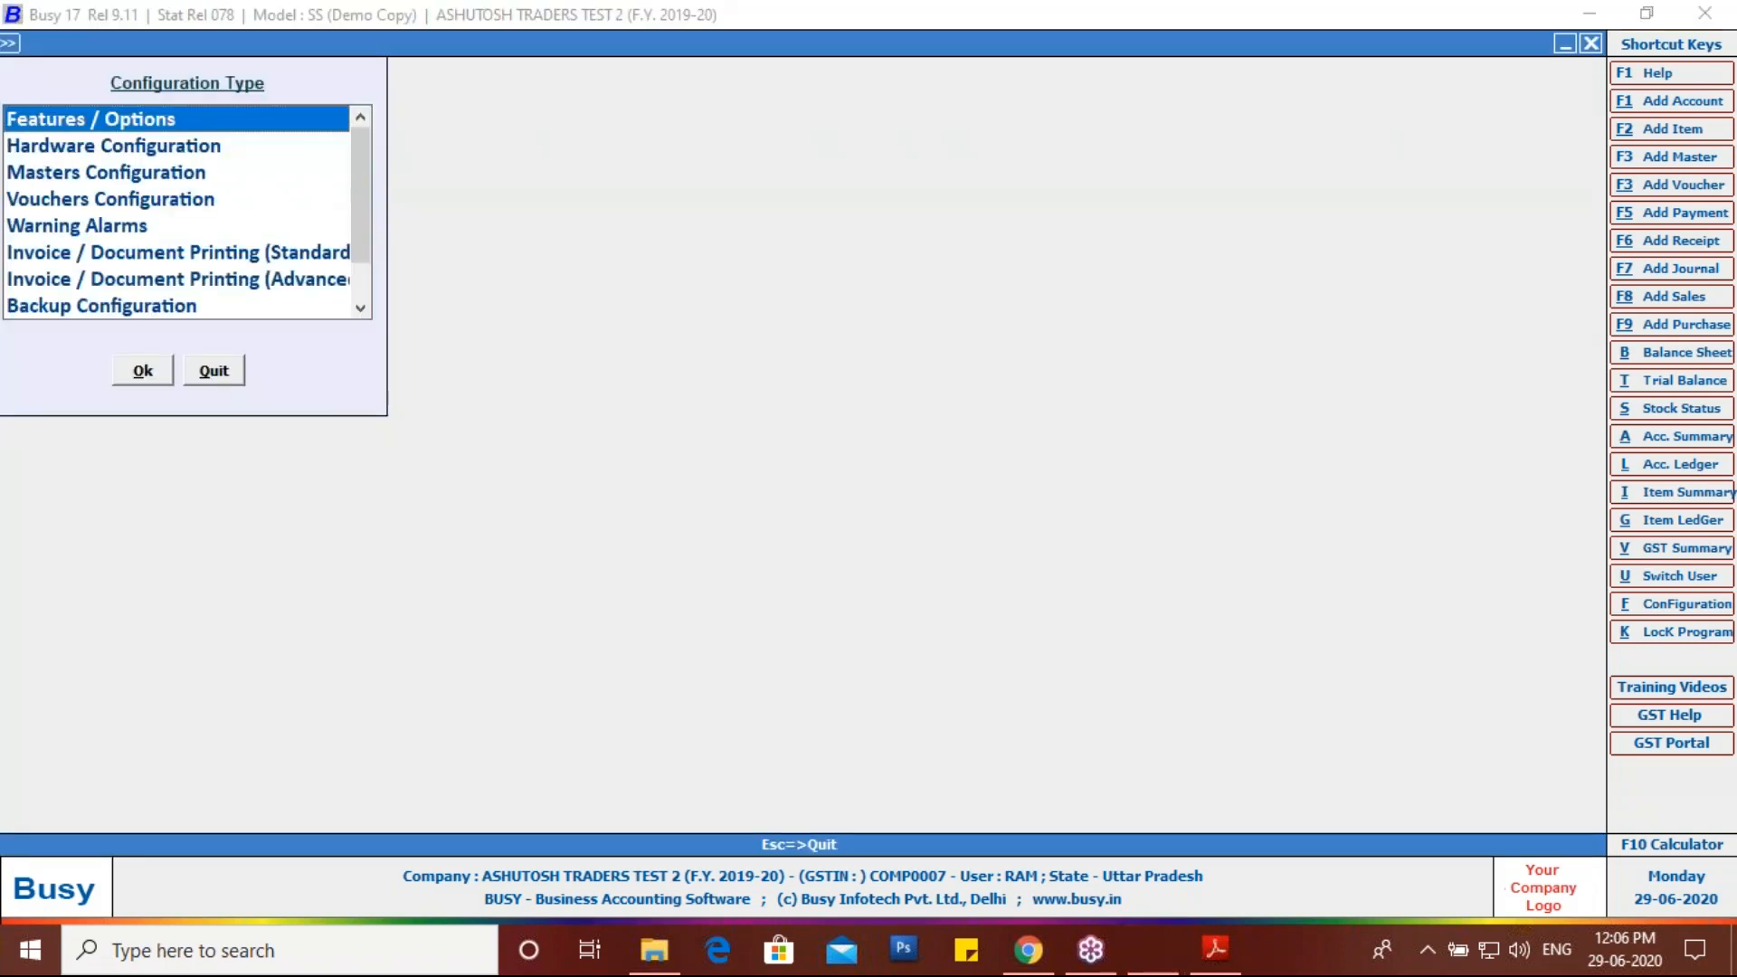
key("Return")
key("Down")
key("Down")
key("Down")
key("Down")
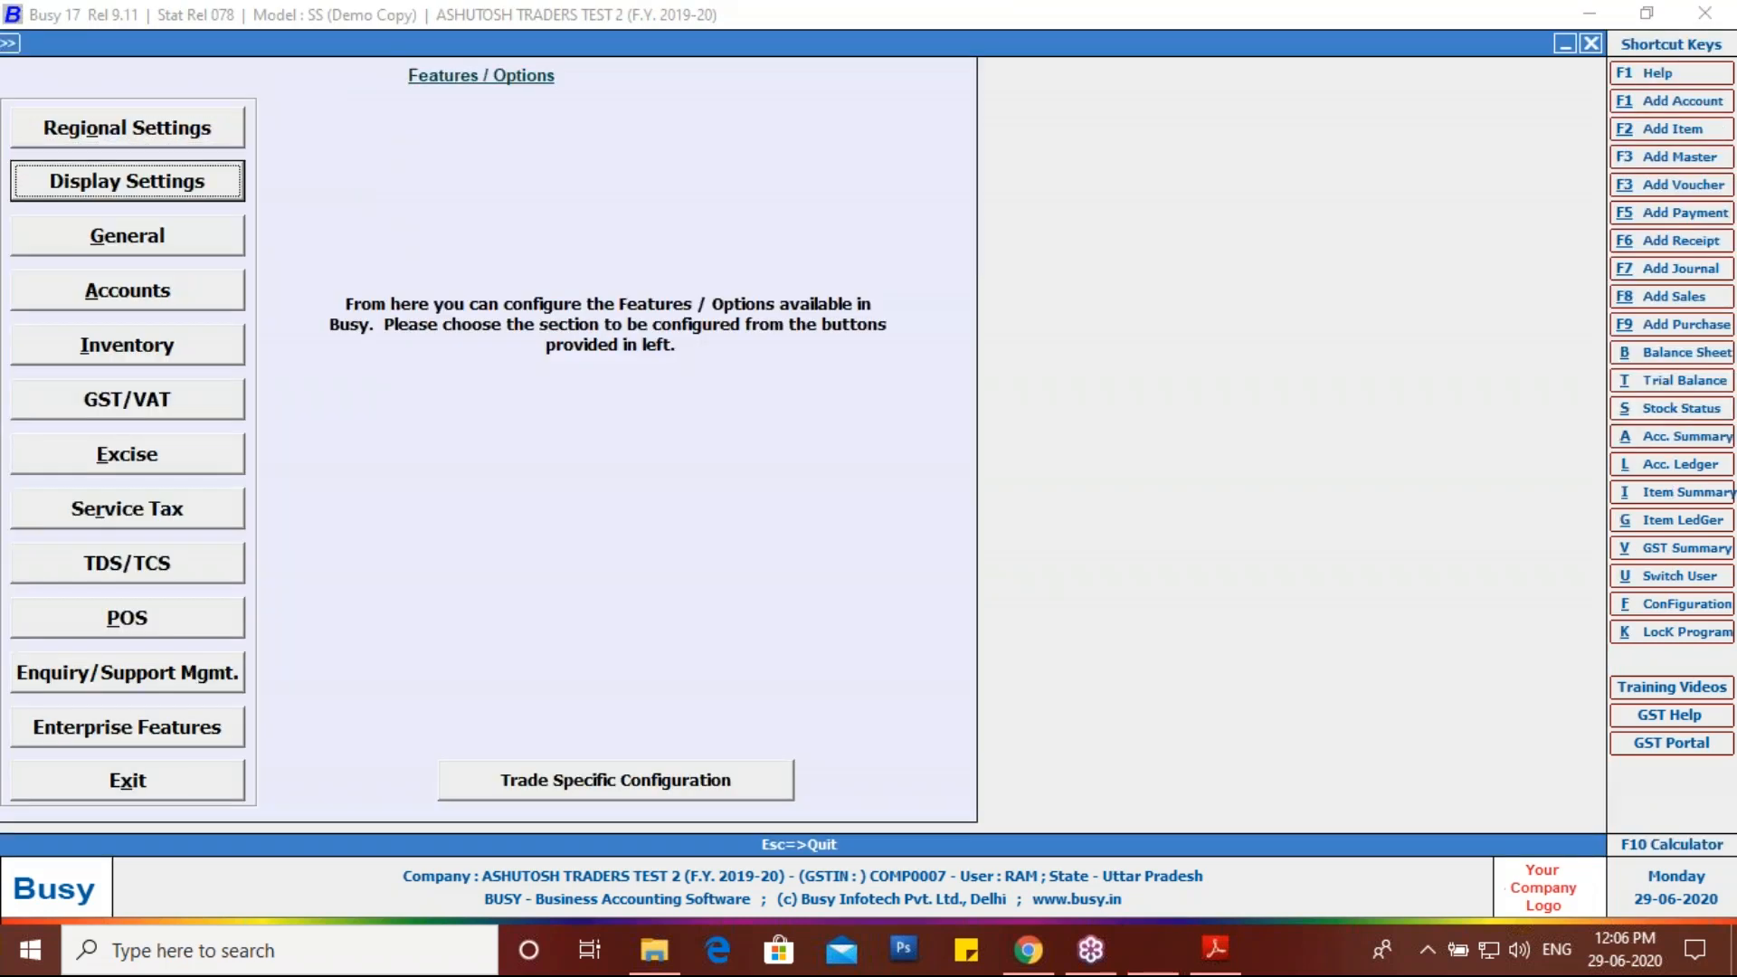
key("Return")
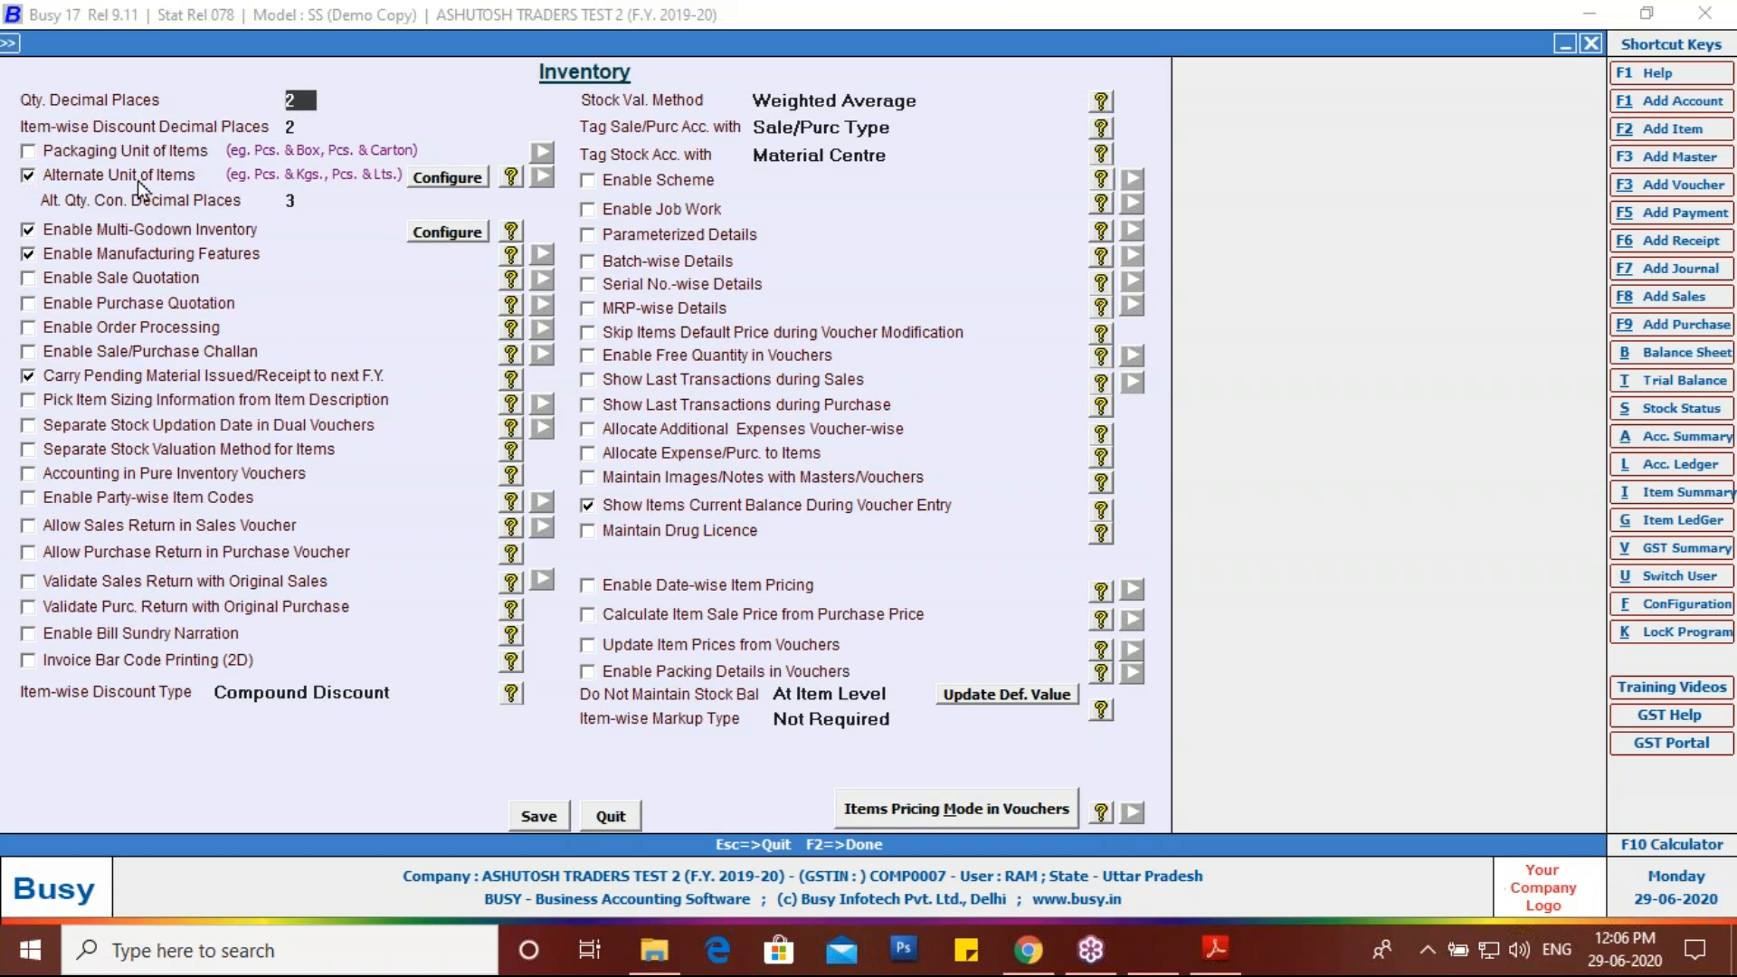
left_click(431, 177)
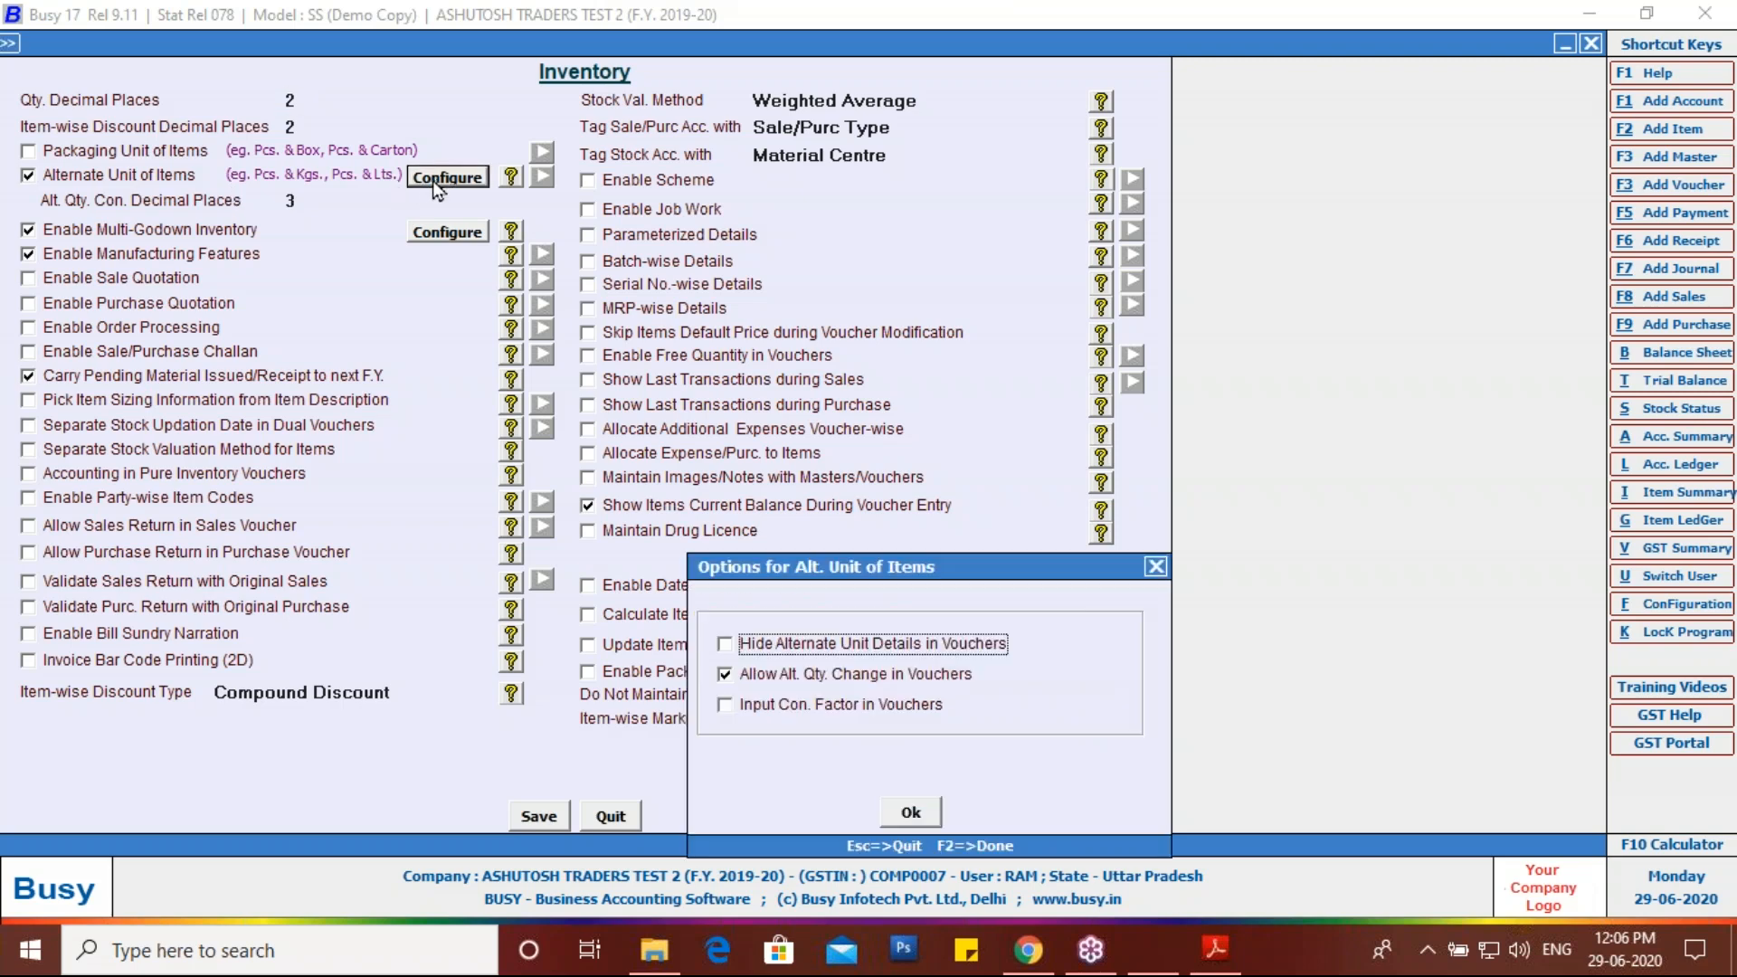
left_click(910, 814)
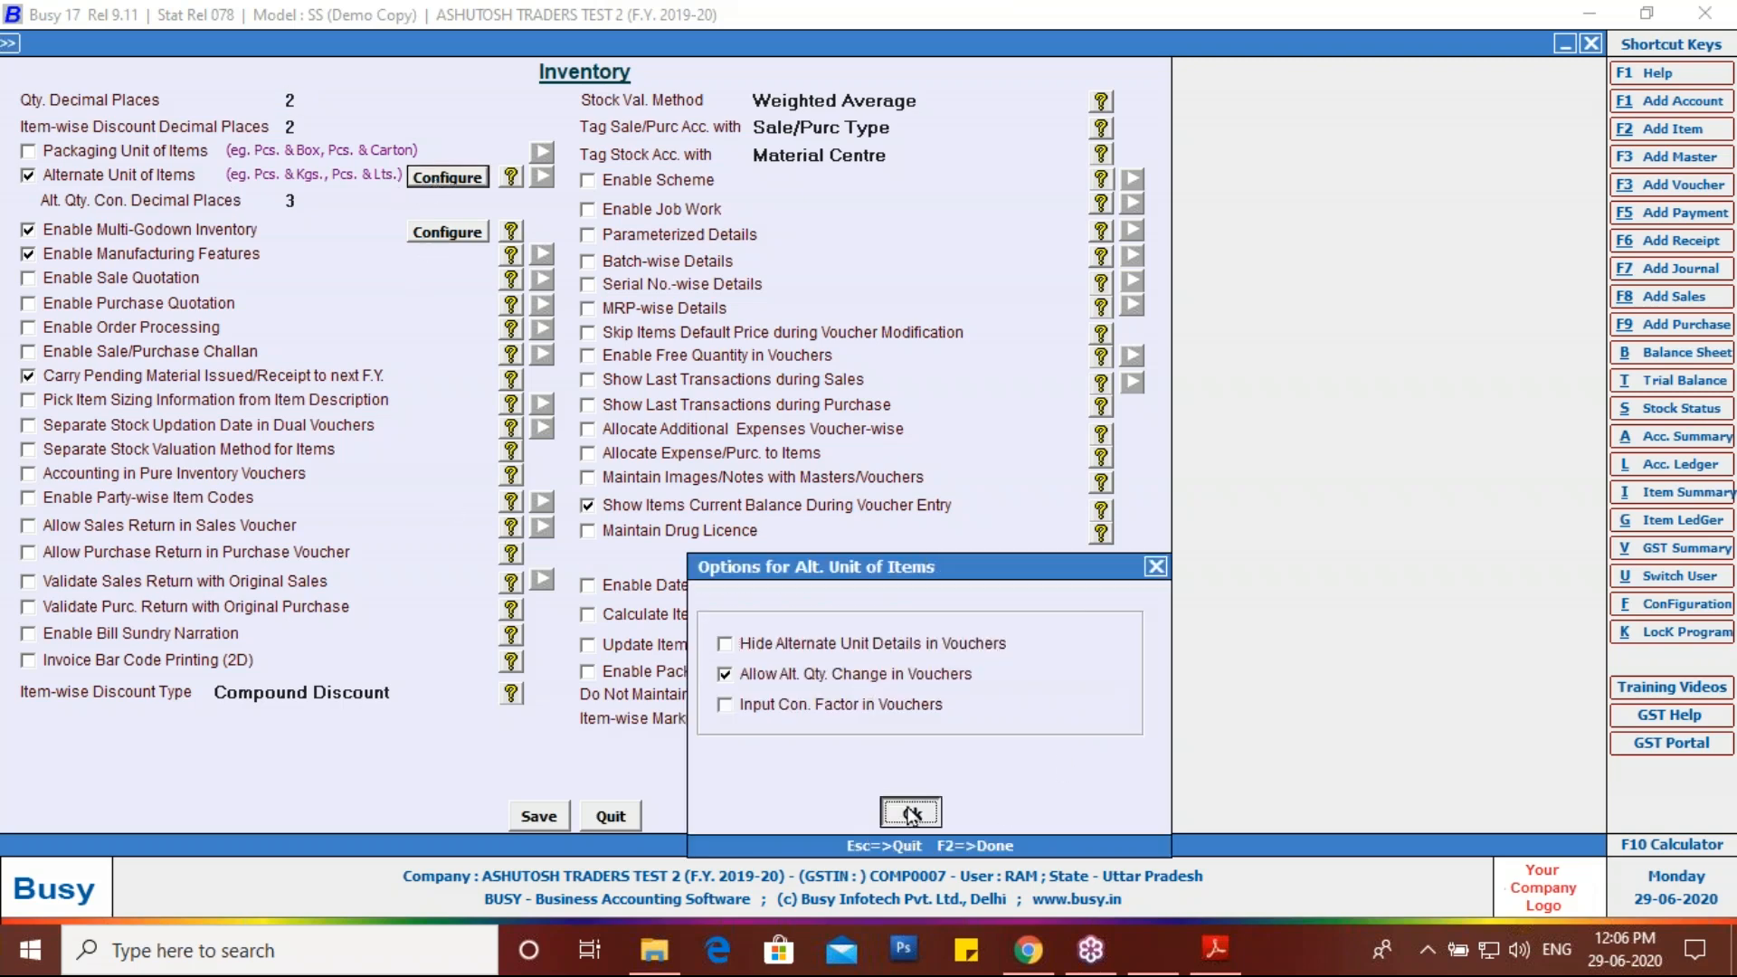
left_click(552, 824)
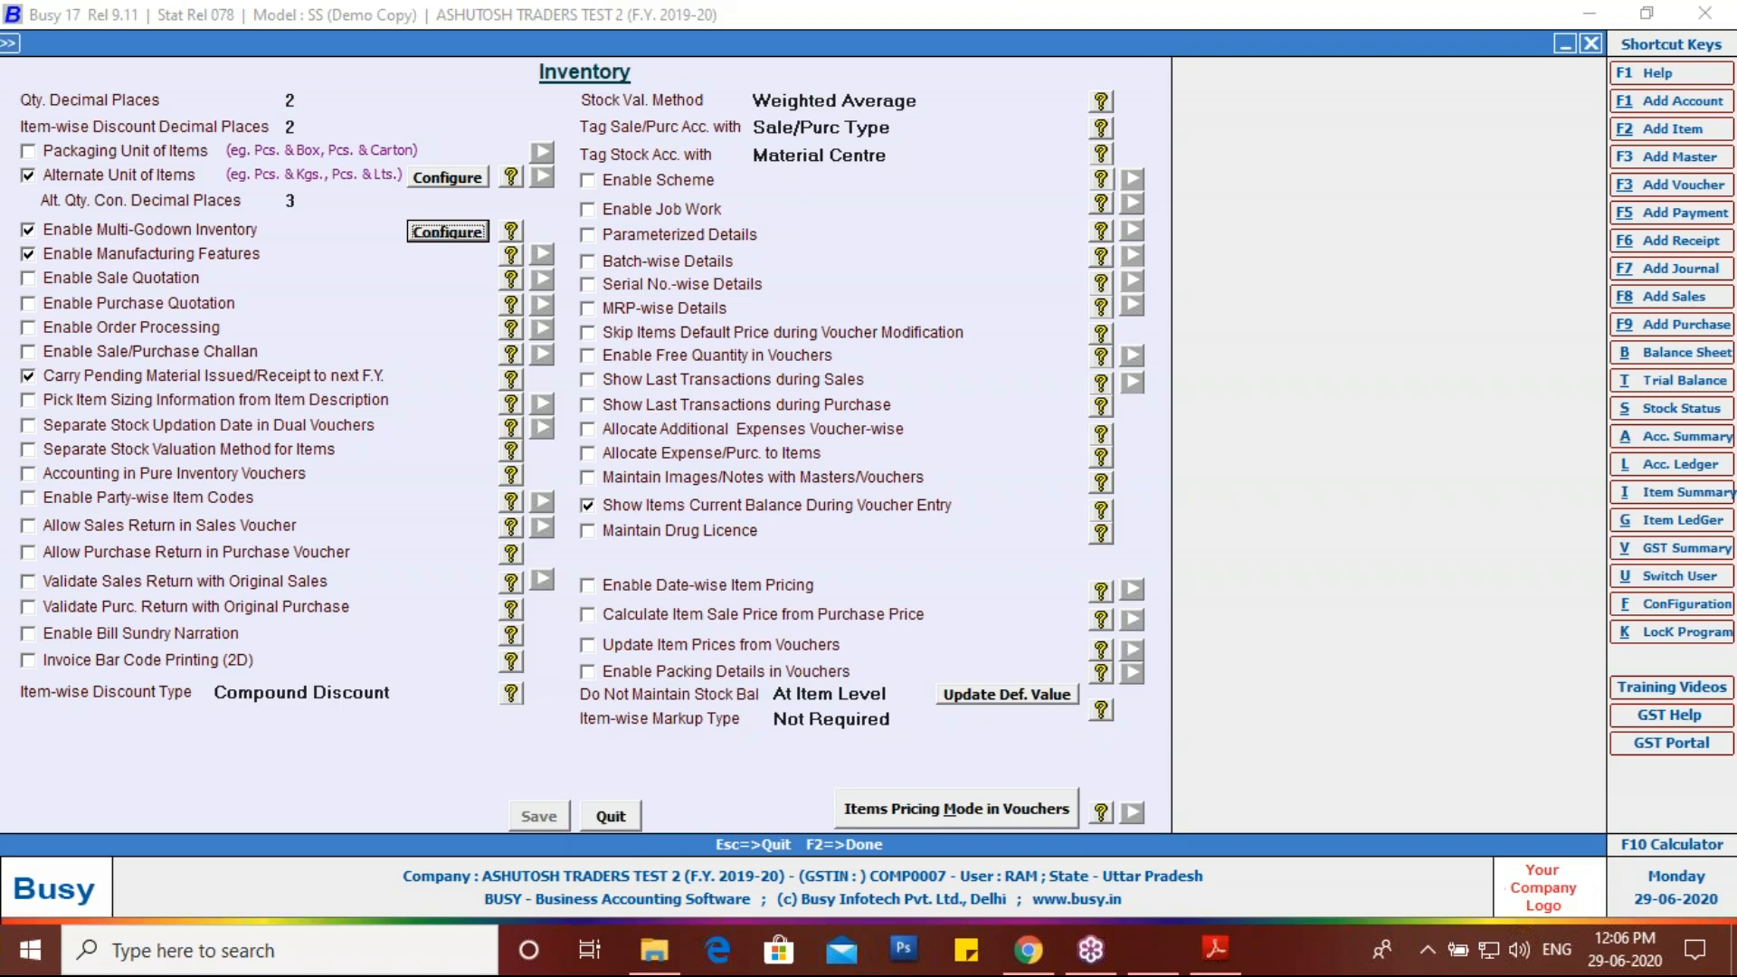
left_click(228, 779)
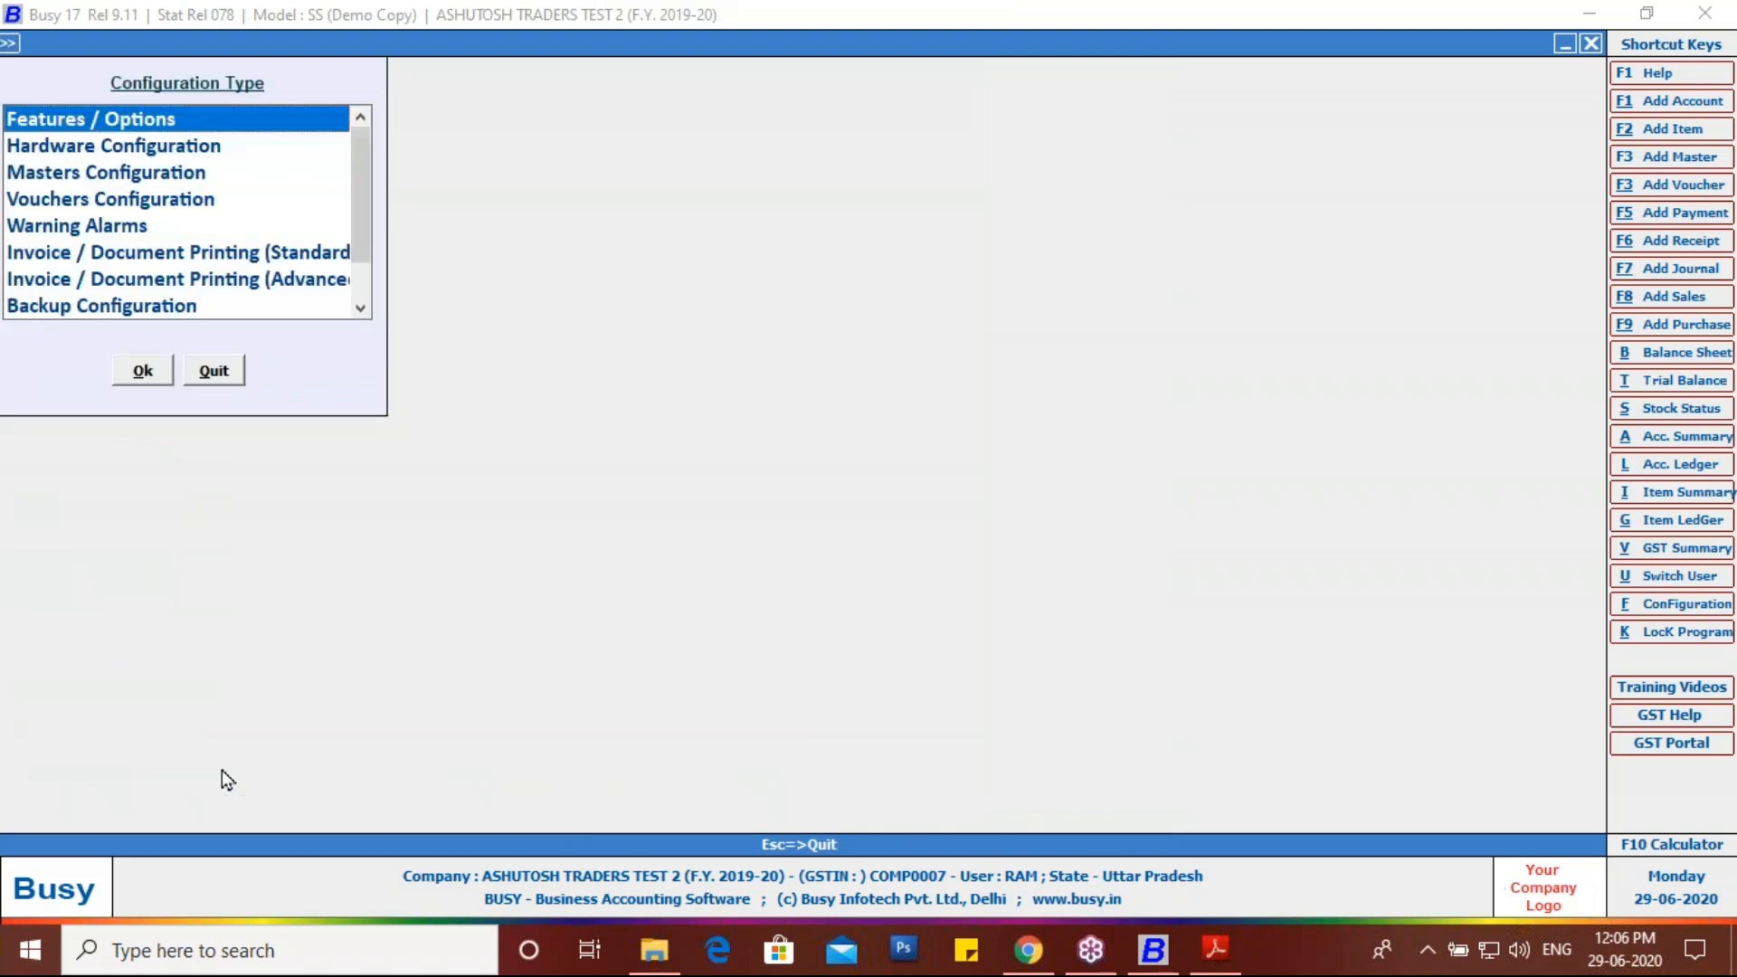
key("Escape")
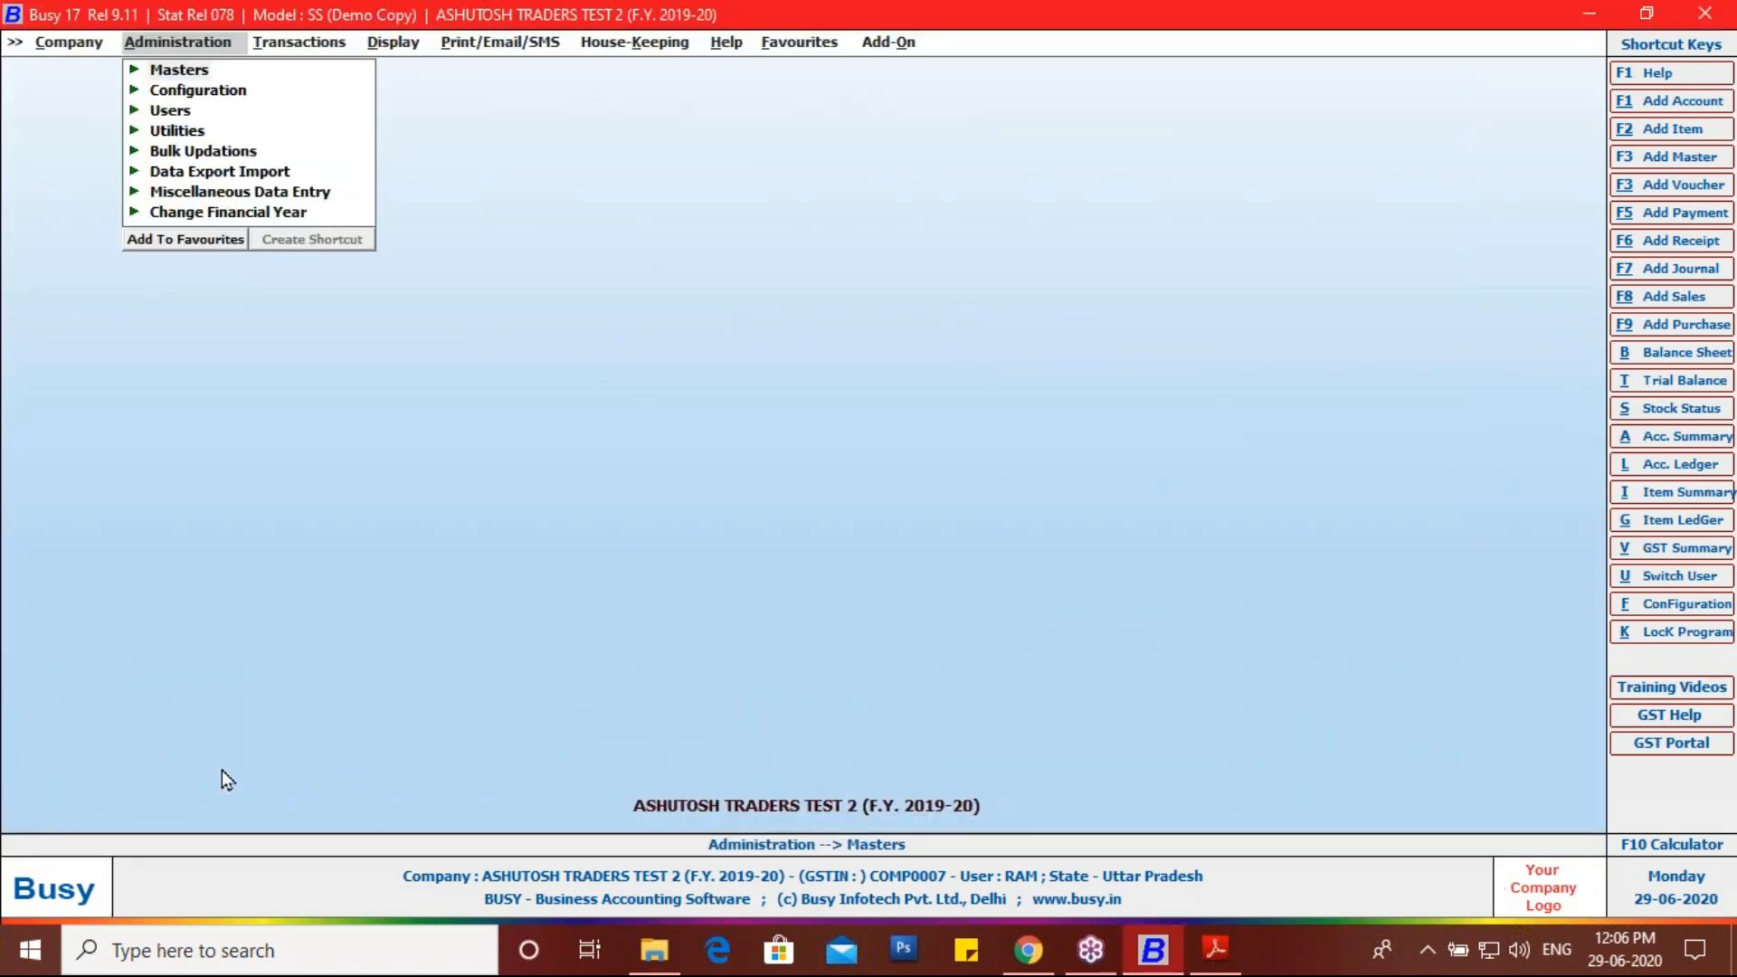
key("Right")
key("Down")
key("Return")
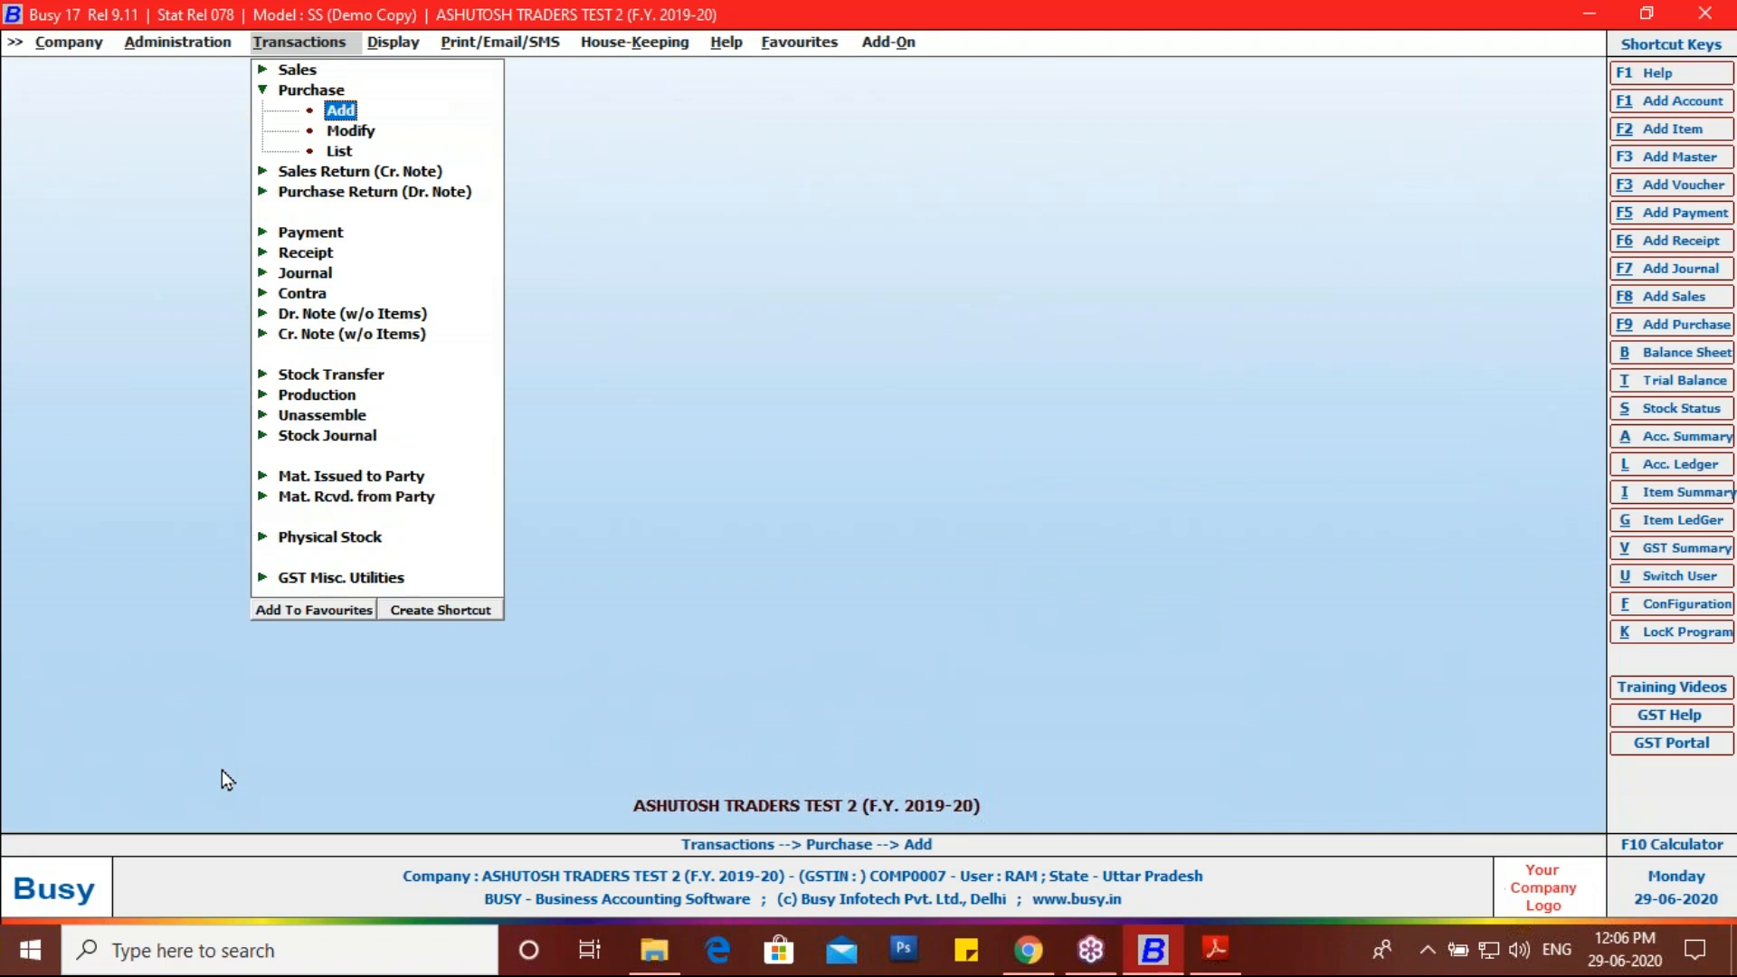
key("Left")
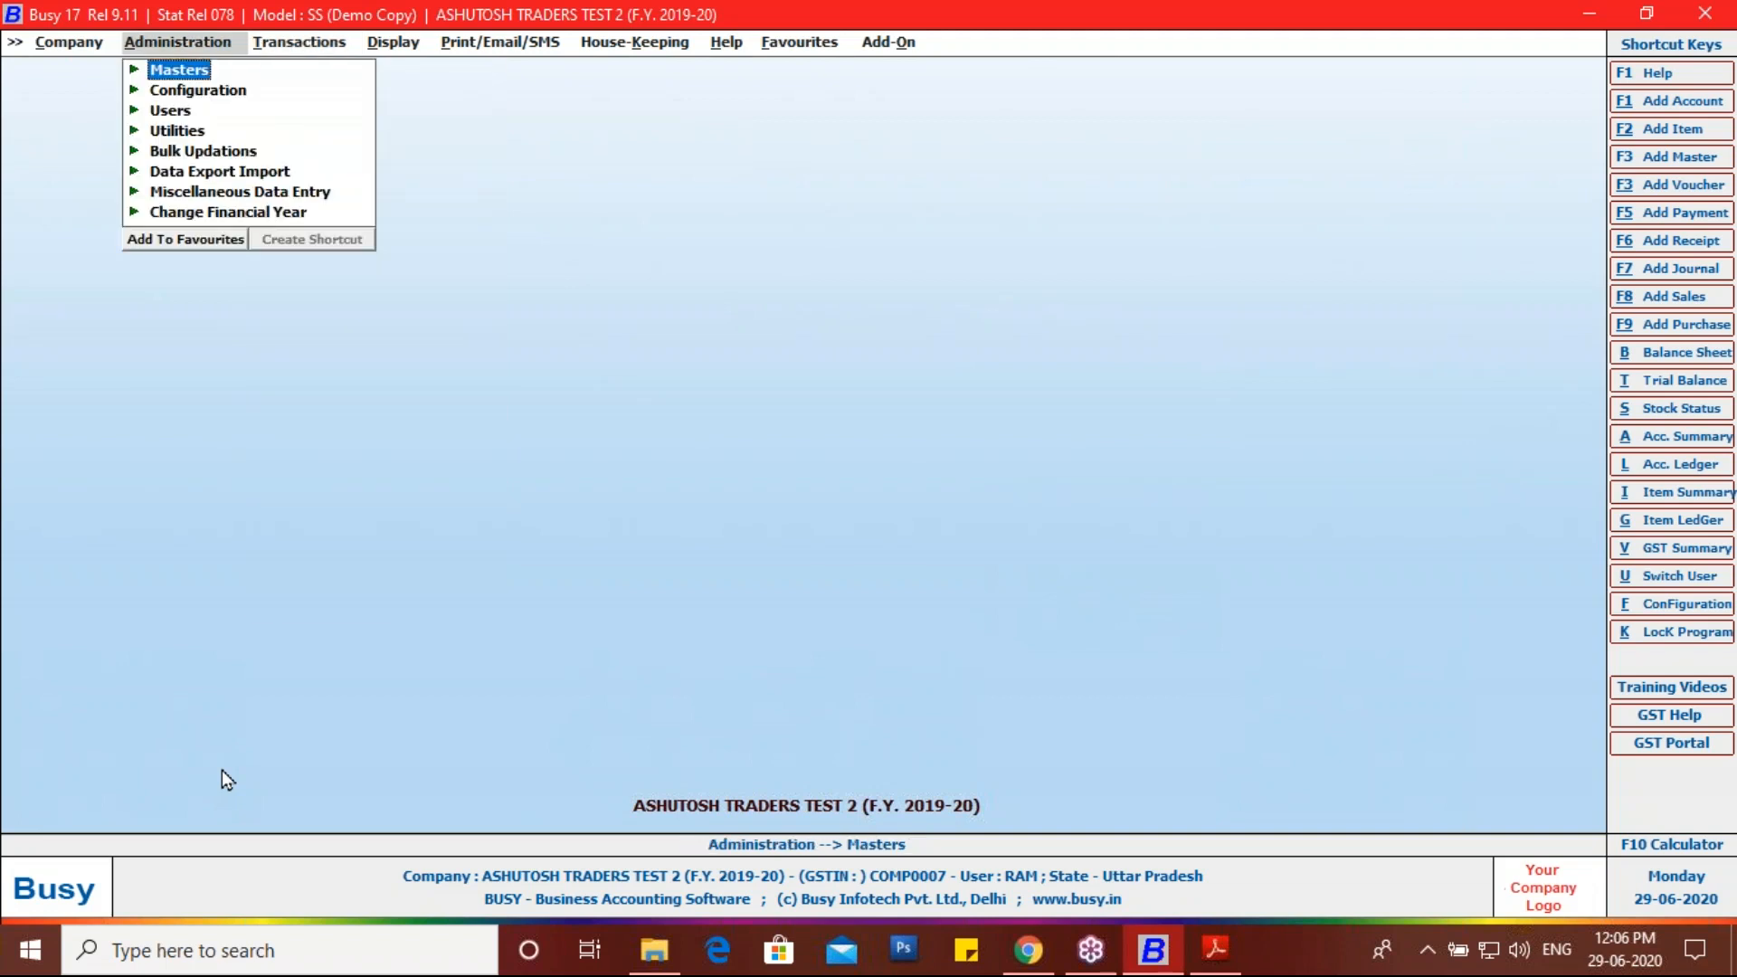
Step: Open the Ambuja Cement PPC Yellow Bag item master for modification
key("Return")
key("Down")
key("Down")
key("Down")
key("Return")
key("Down")
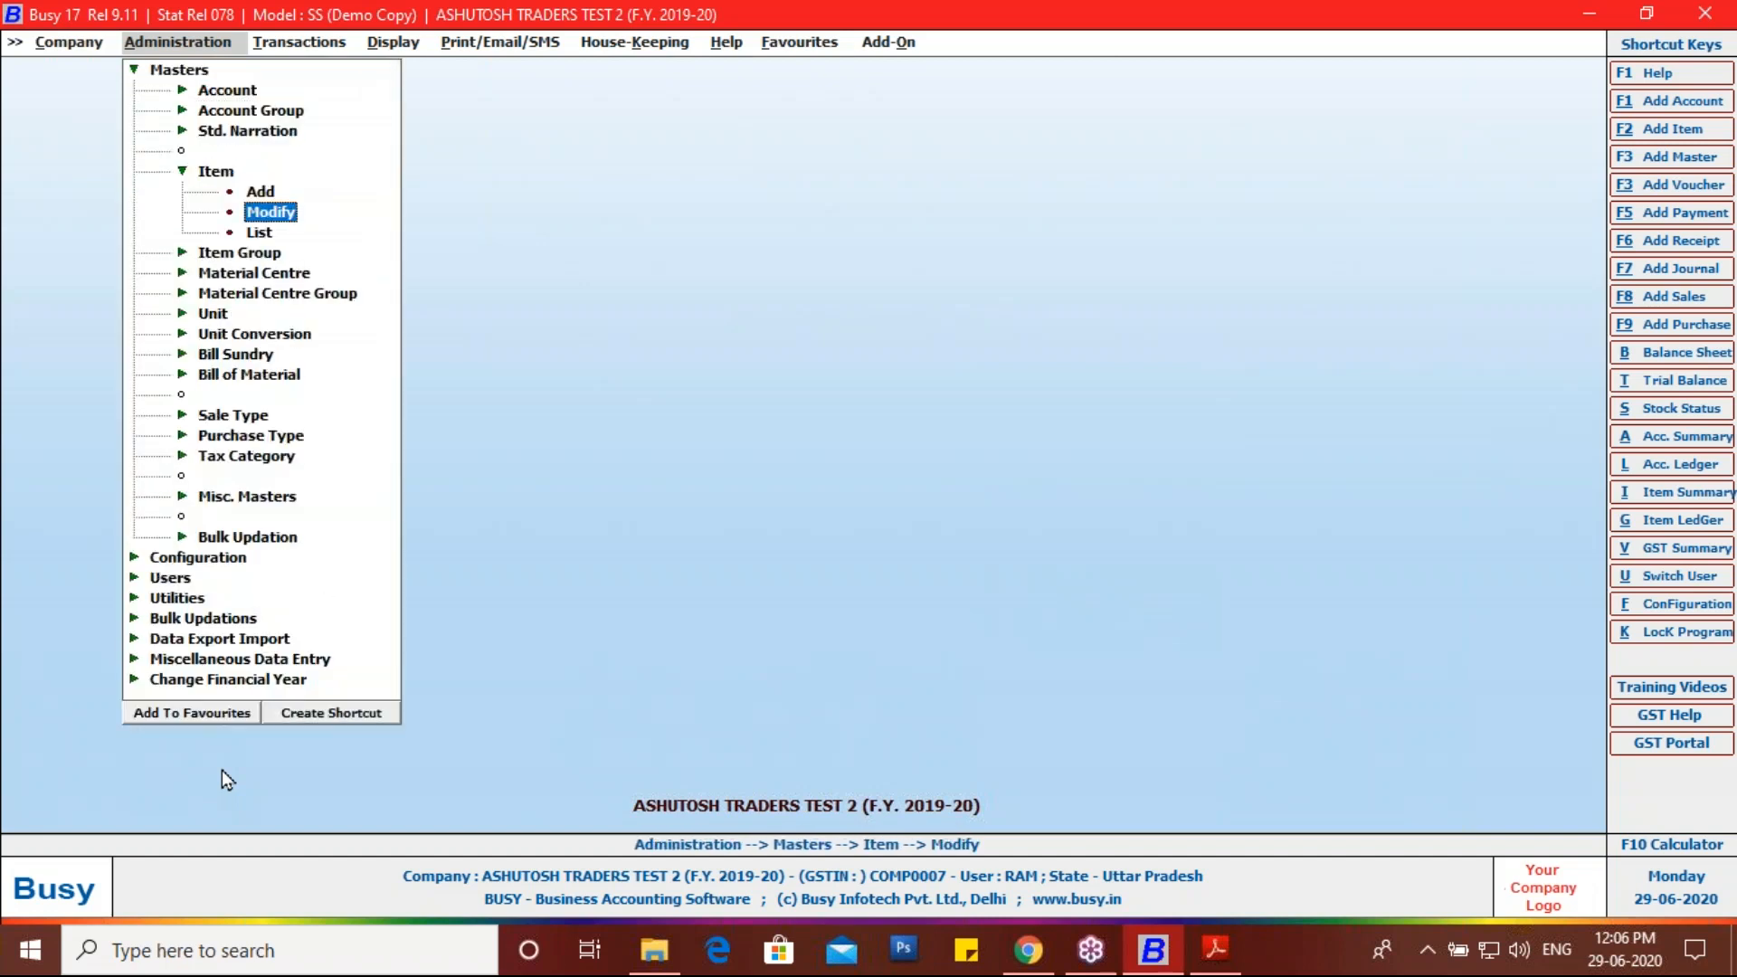
key("Return")
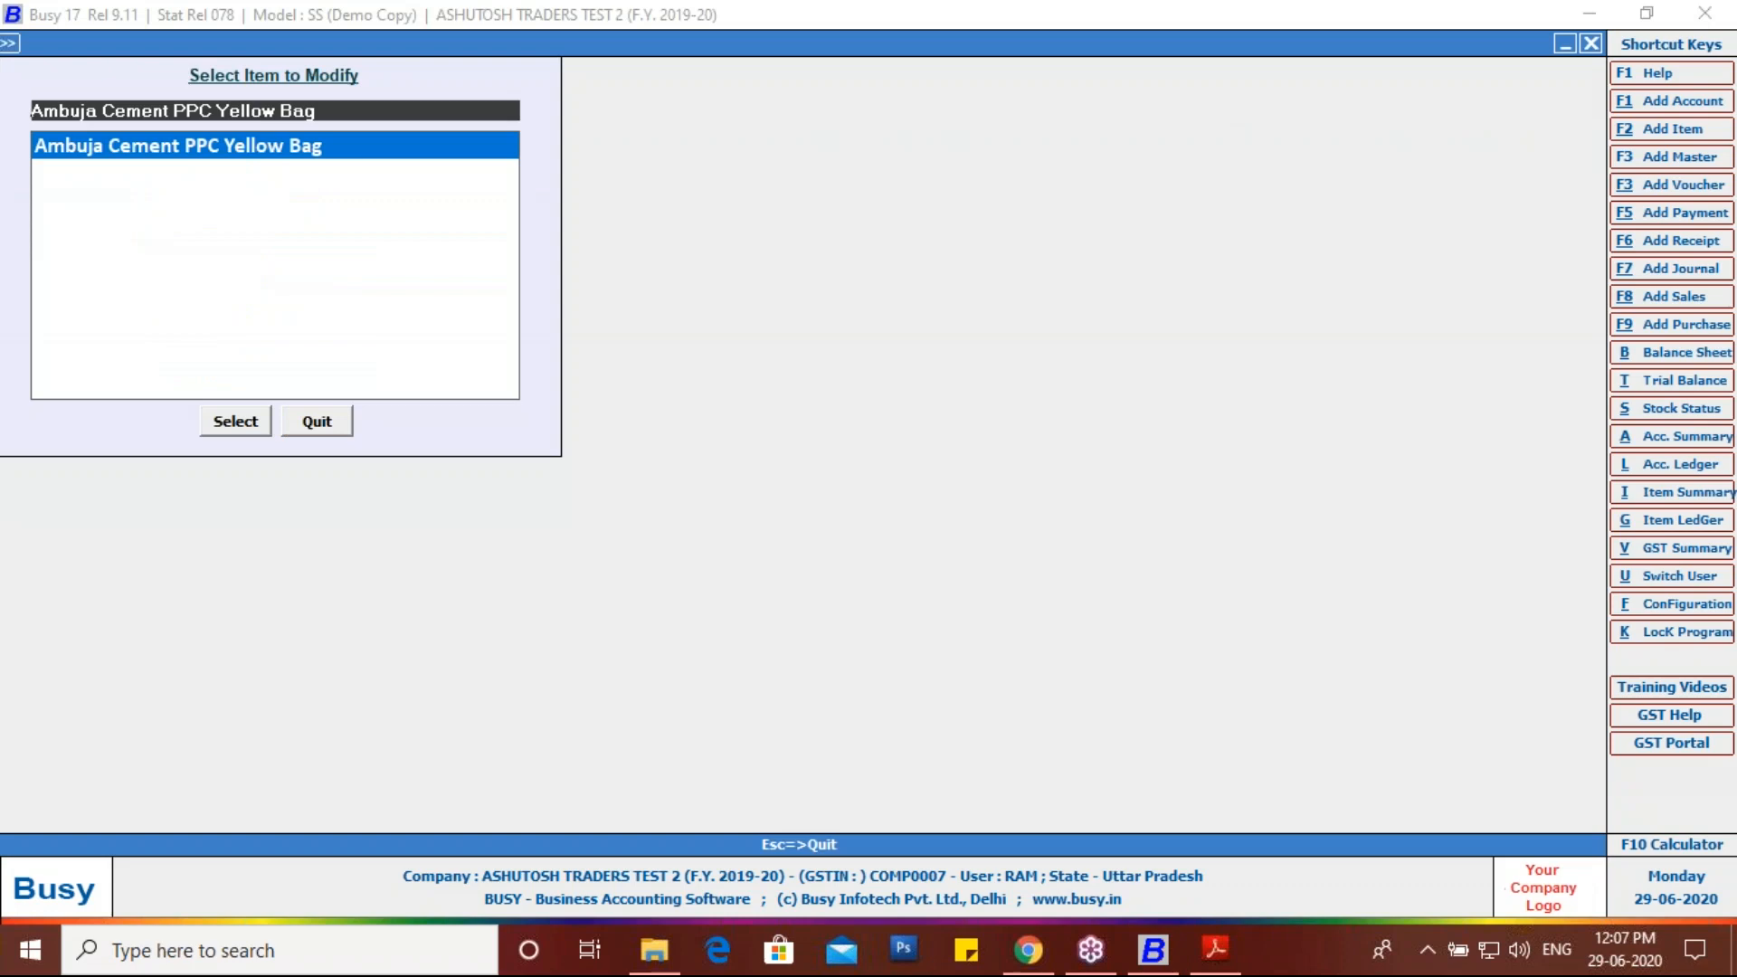
key("Return")
Step: Keep the name, group and main unit details as they are and clear the item's alternate unit
key("Return")
key("Return")
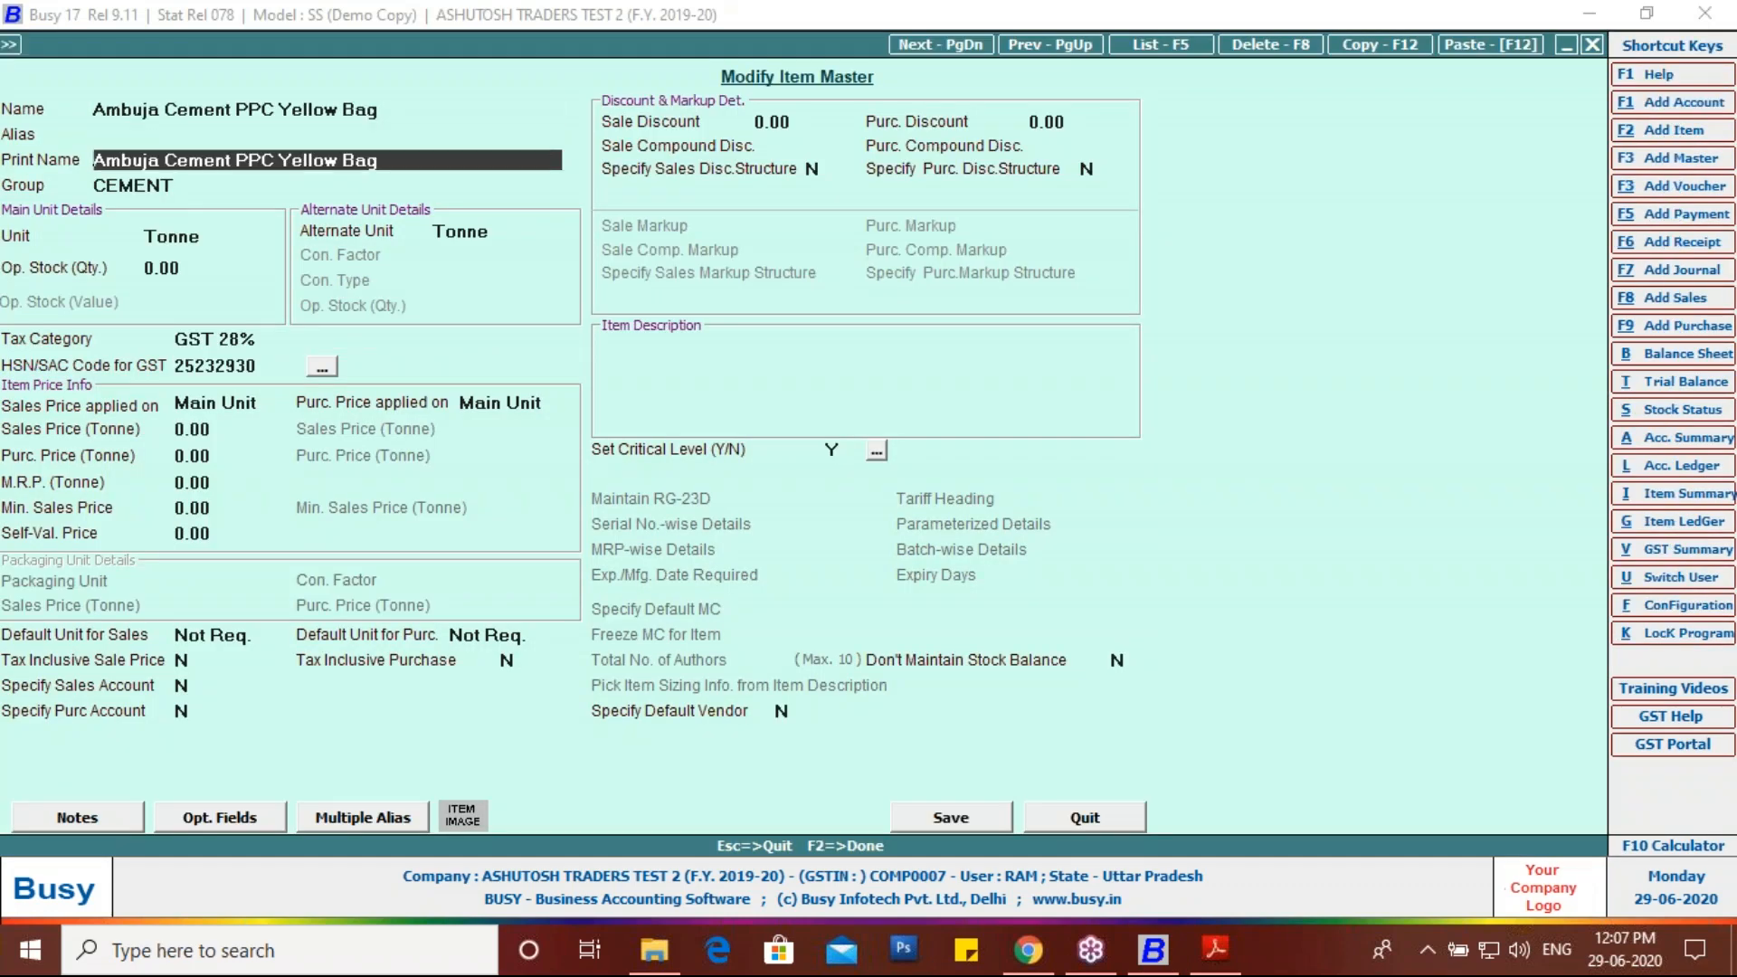
key("Return")
key("Return")
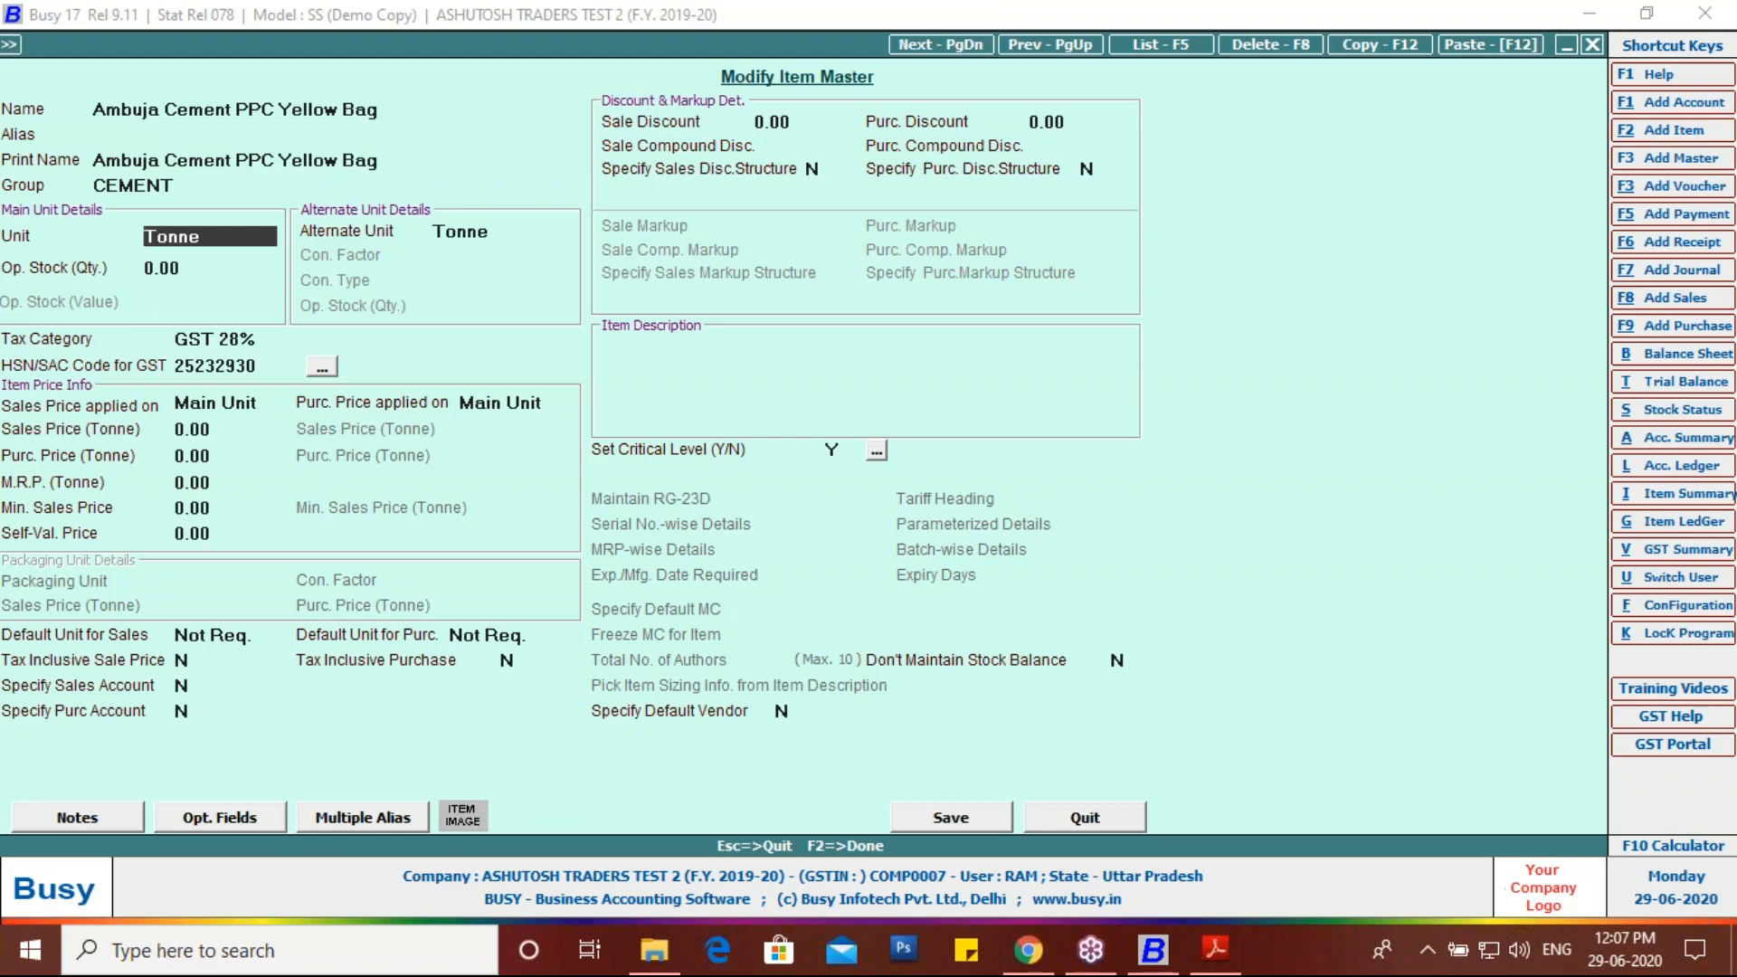
key("Return")
key("Return")
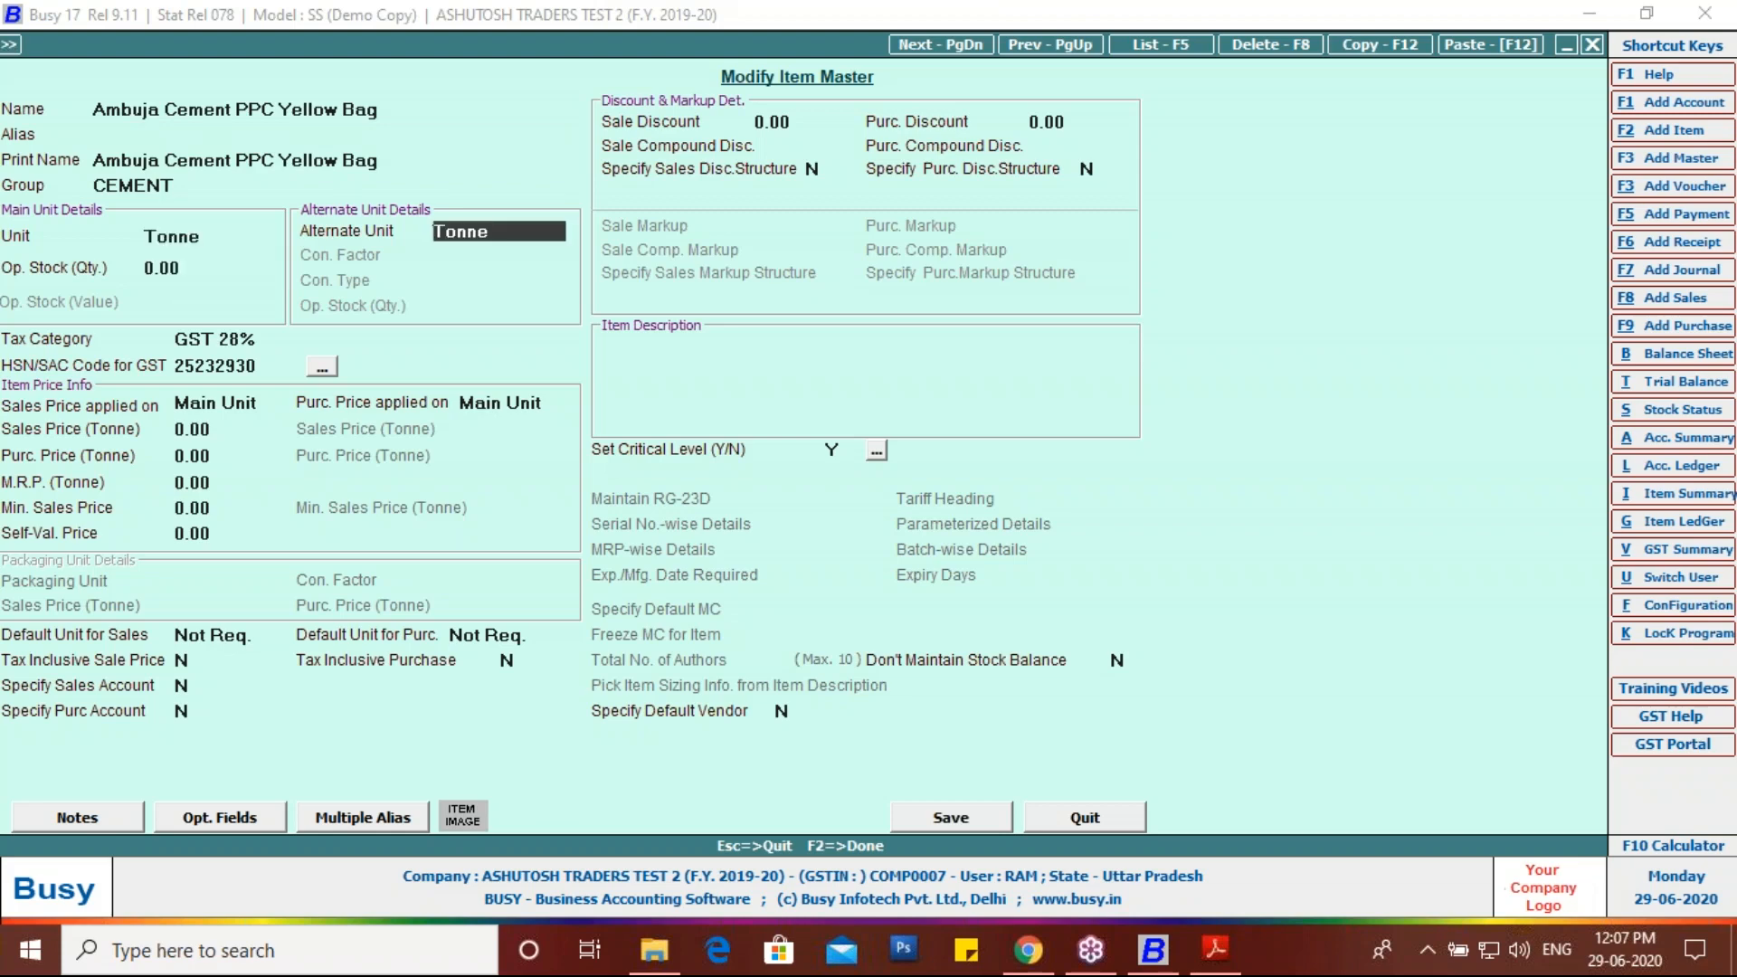
key("BackSpace")
type("a")
key("BackSpace")
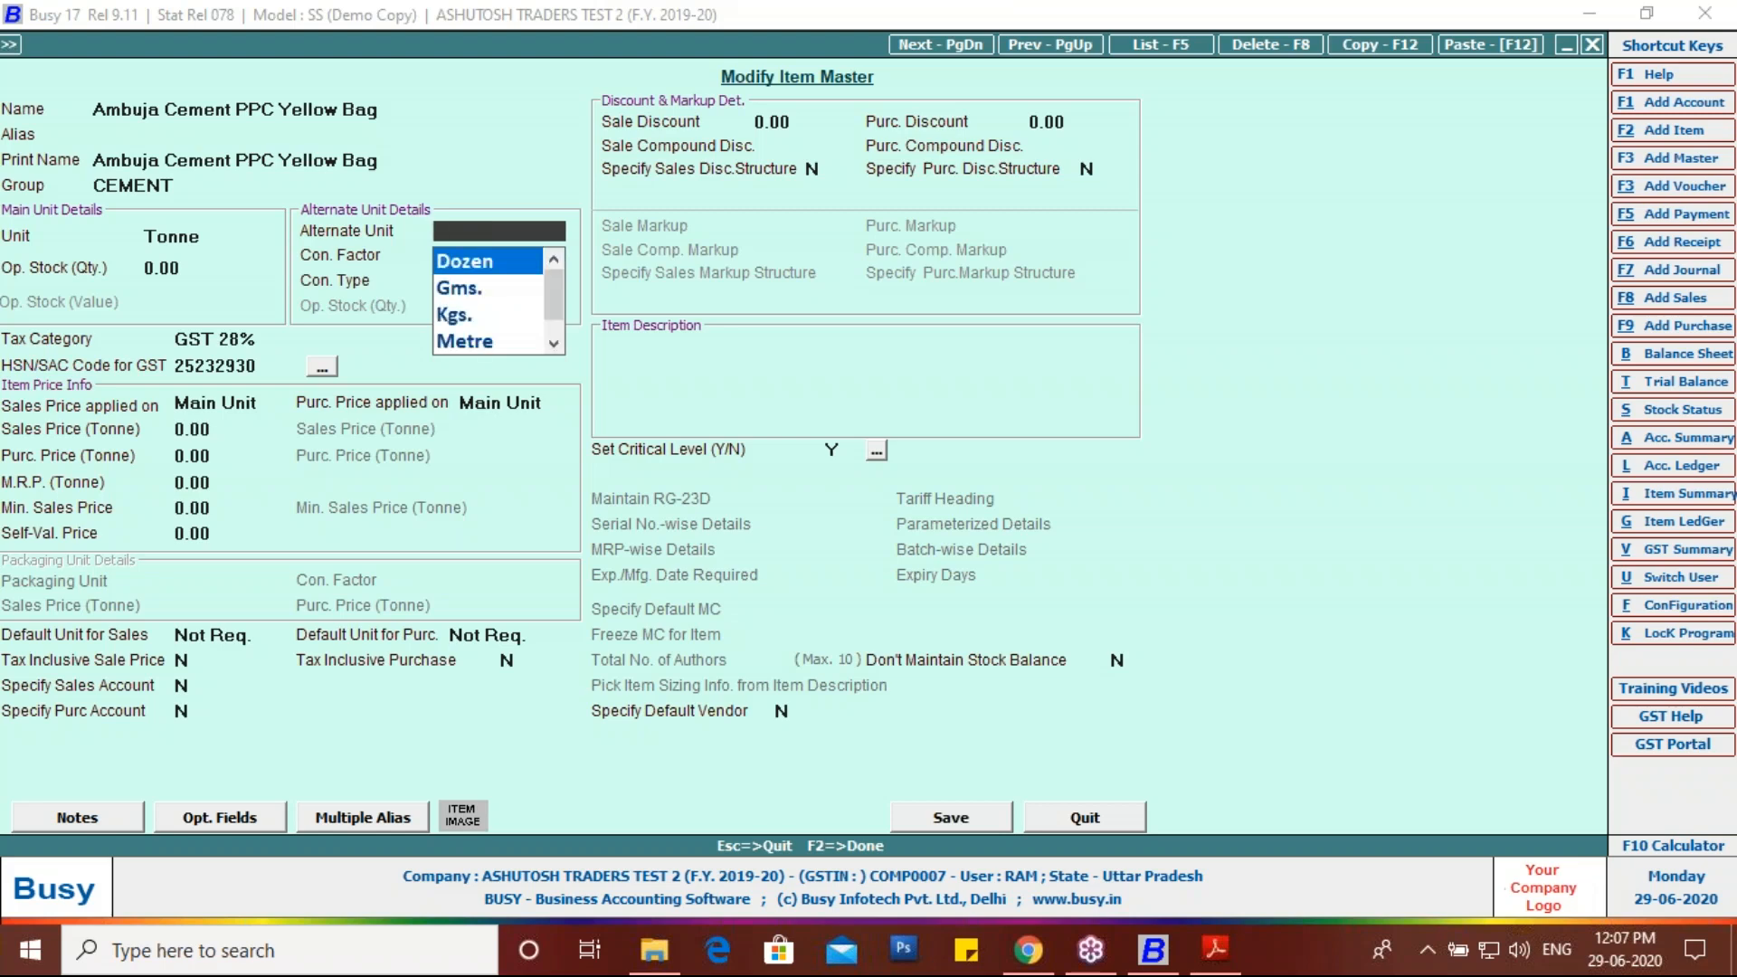
Step: Create a new unit named Bag with UQC BAG-BAGS and assign it as the item's alternate unit
key("F3")
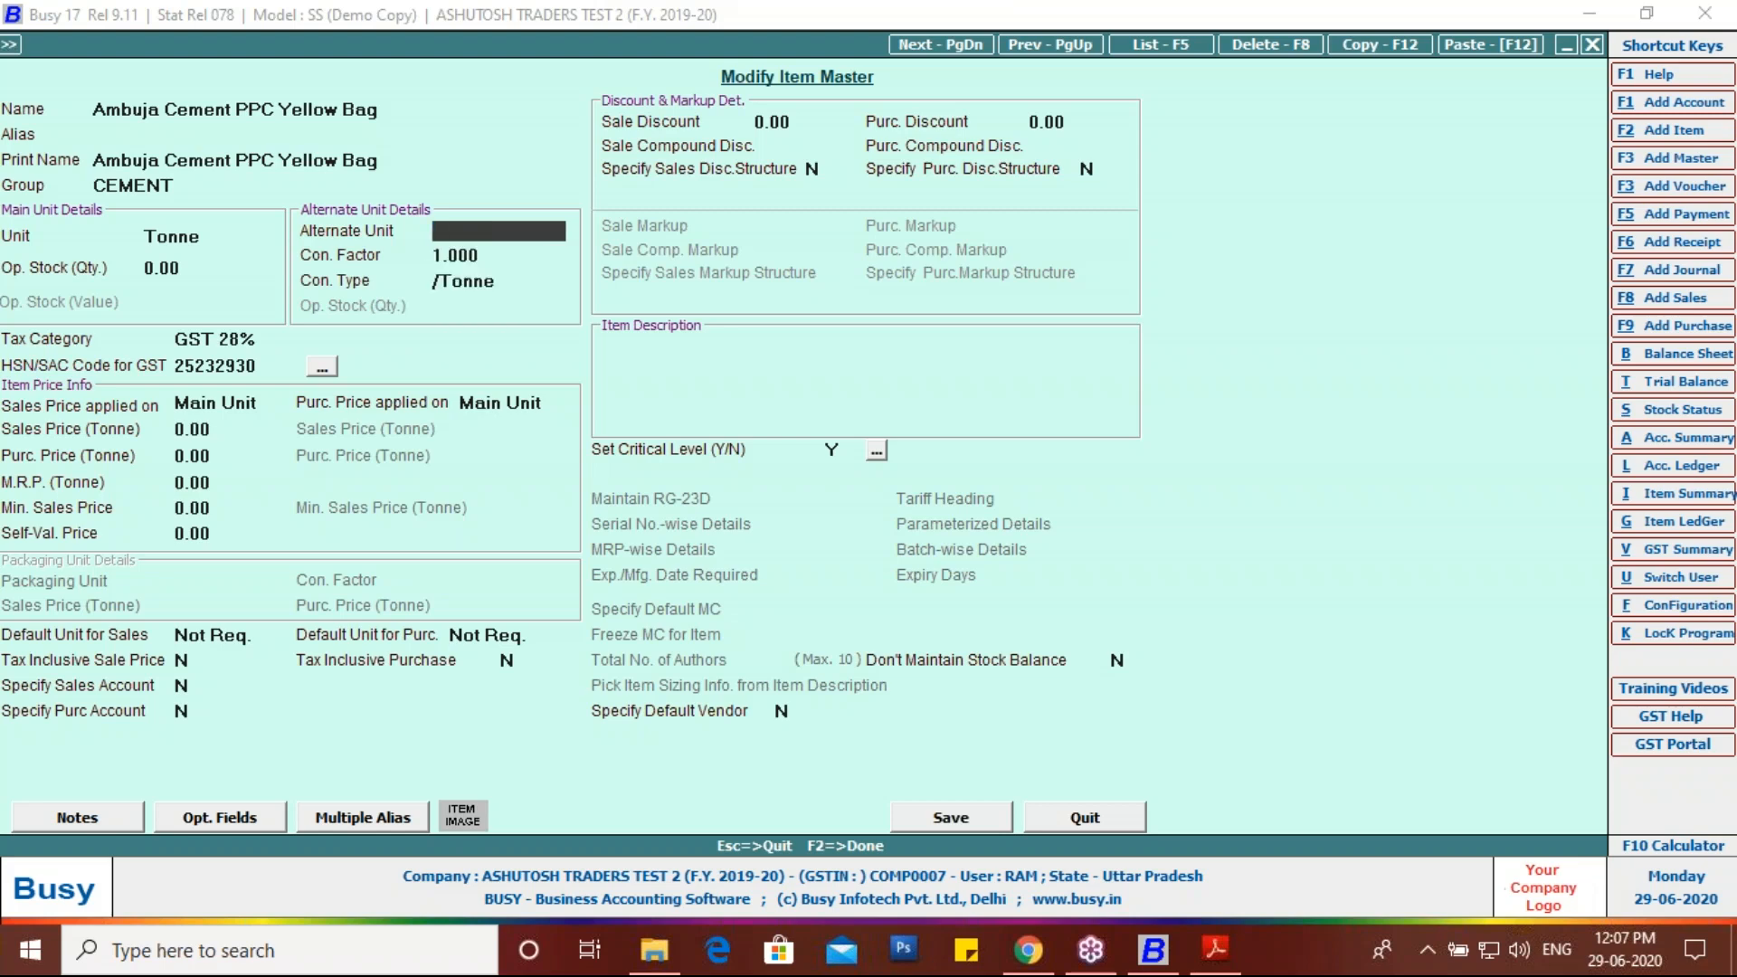
type("Bag")
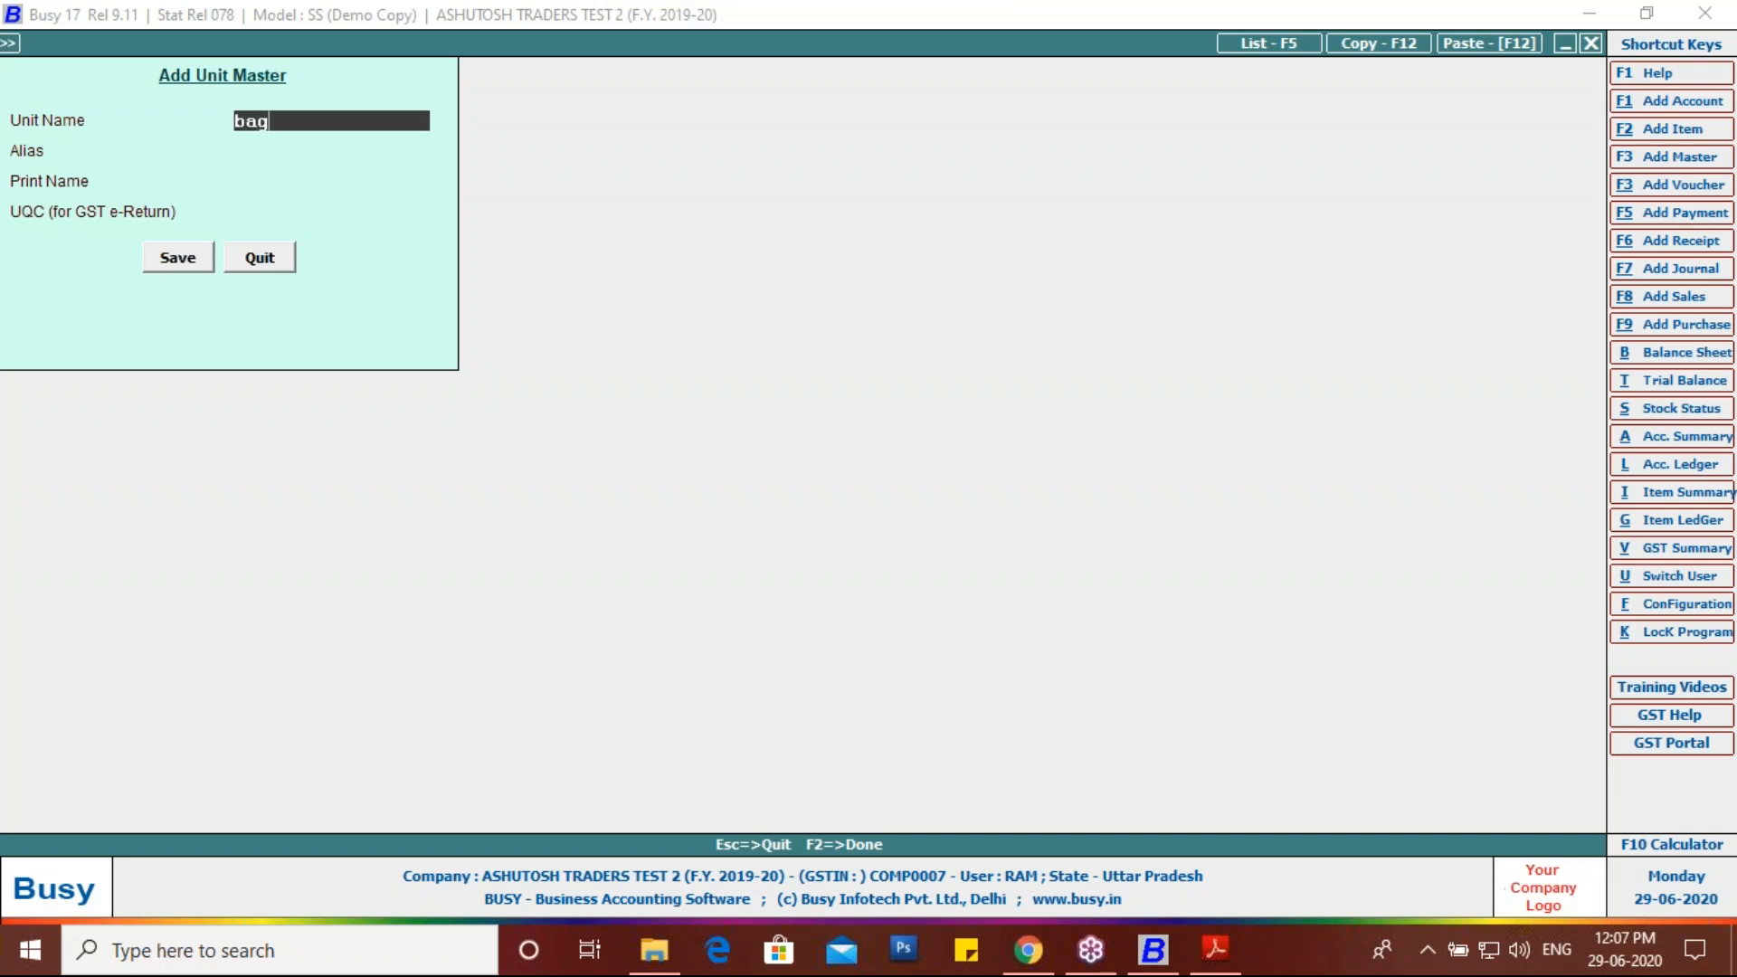
key("Return")
key("Return")
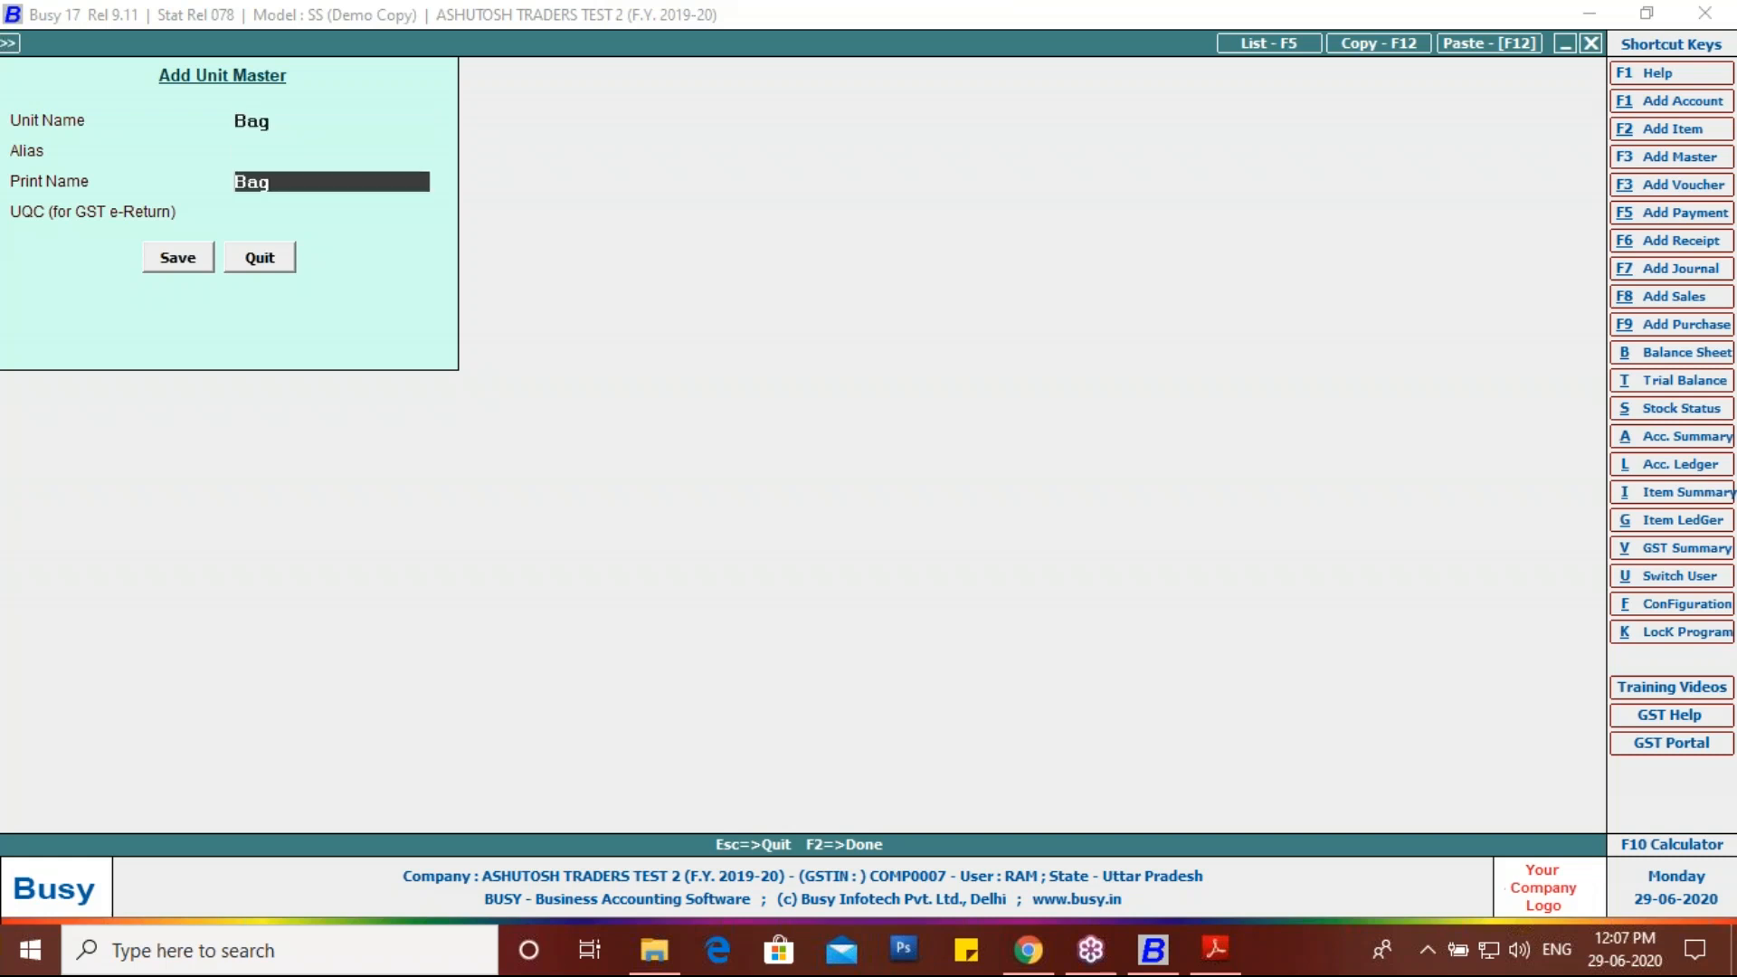
key("Return")
key("Return")
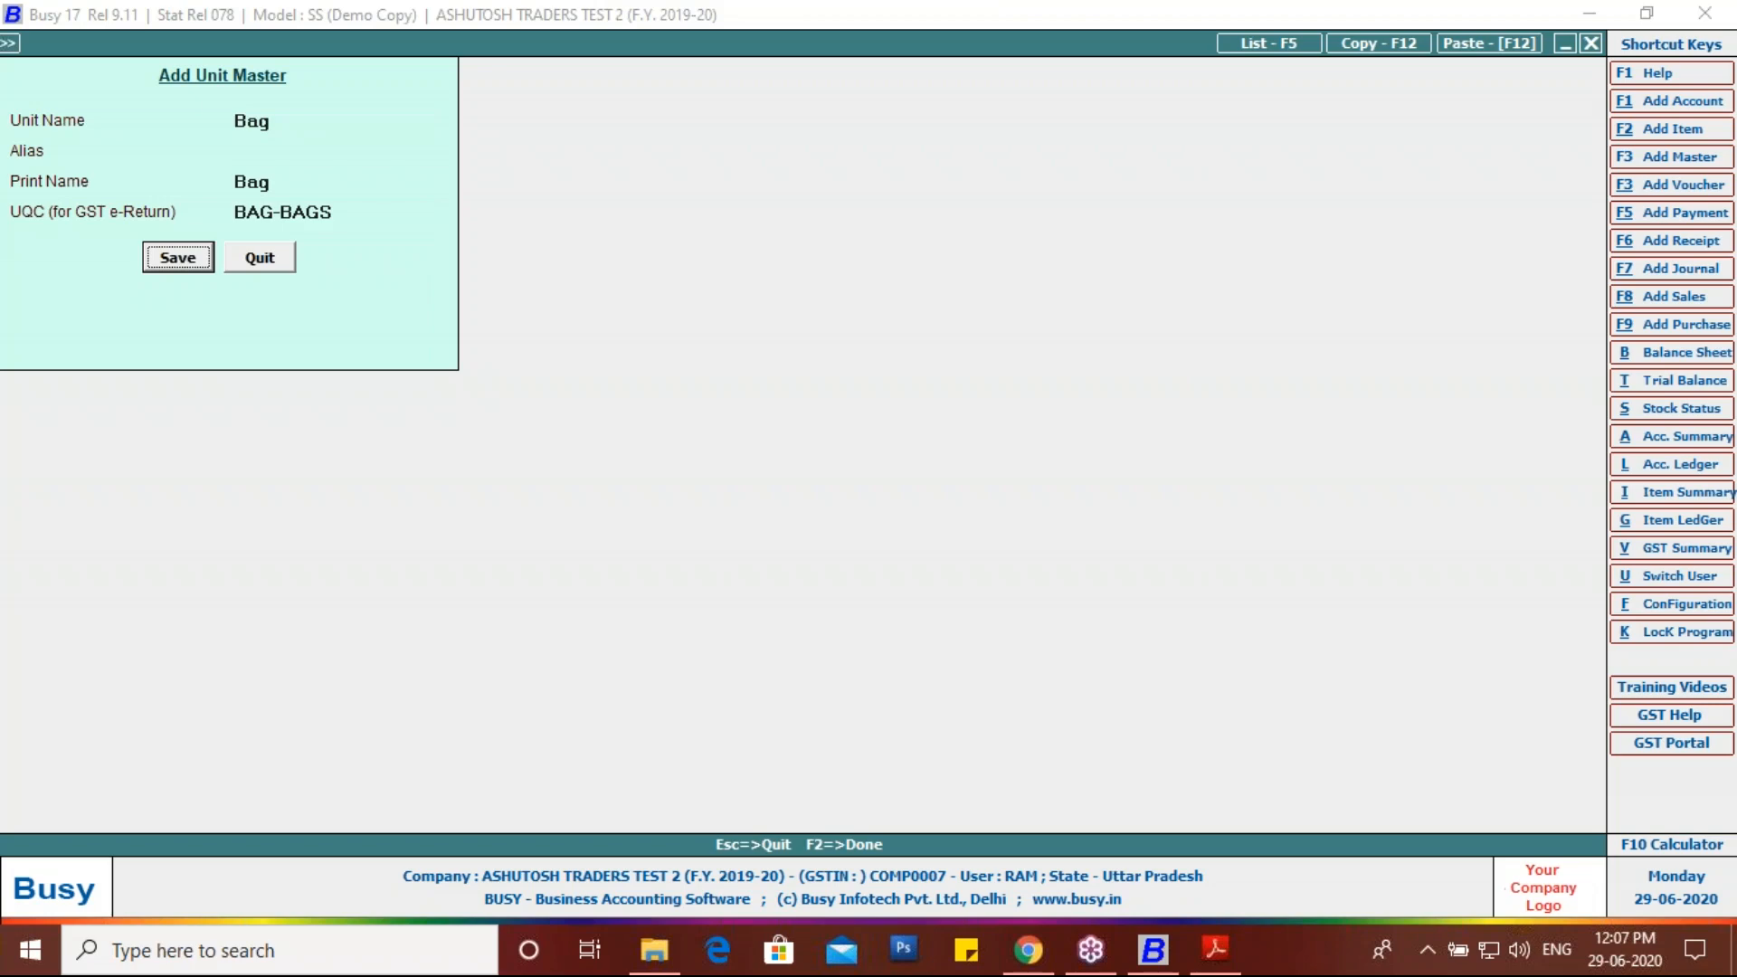
key("Return")
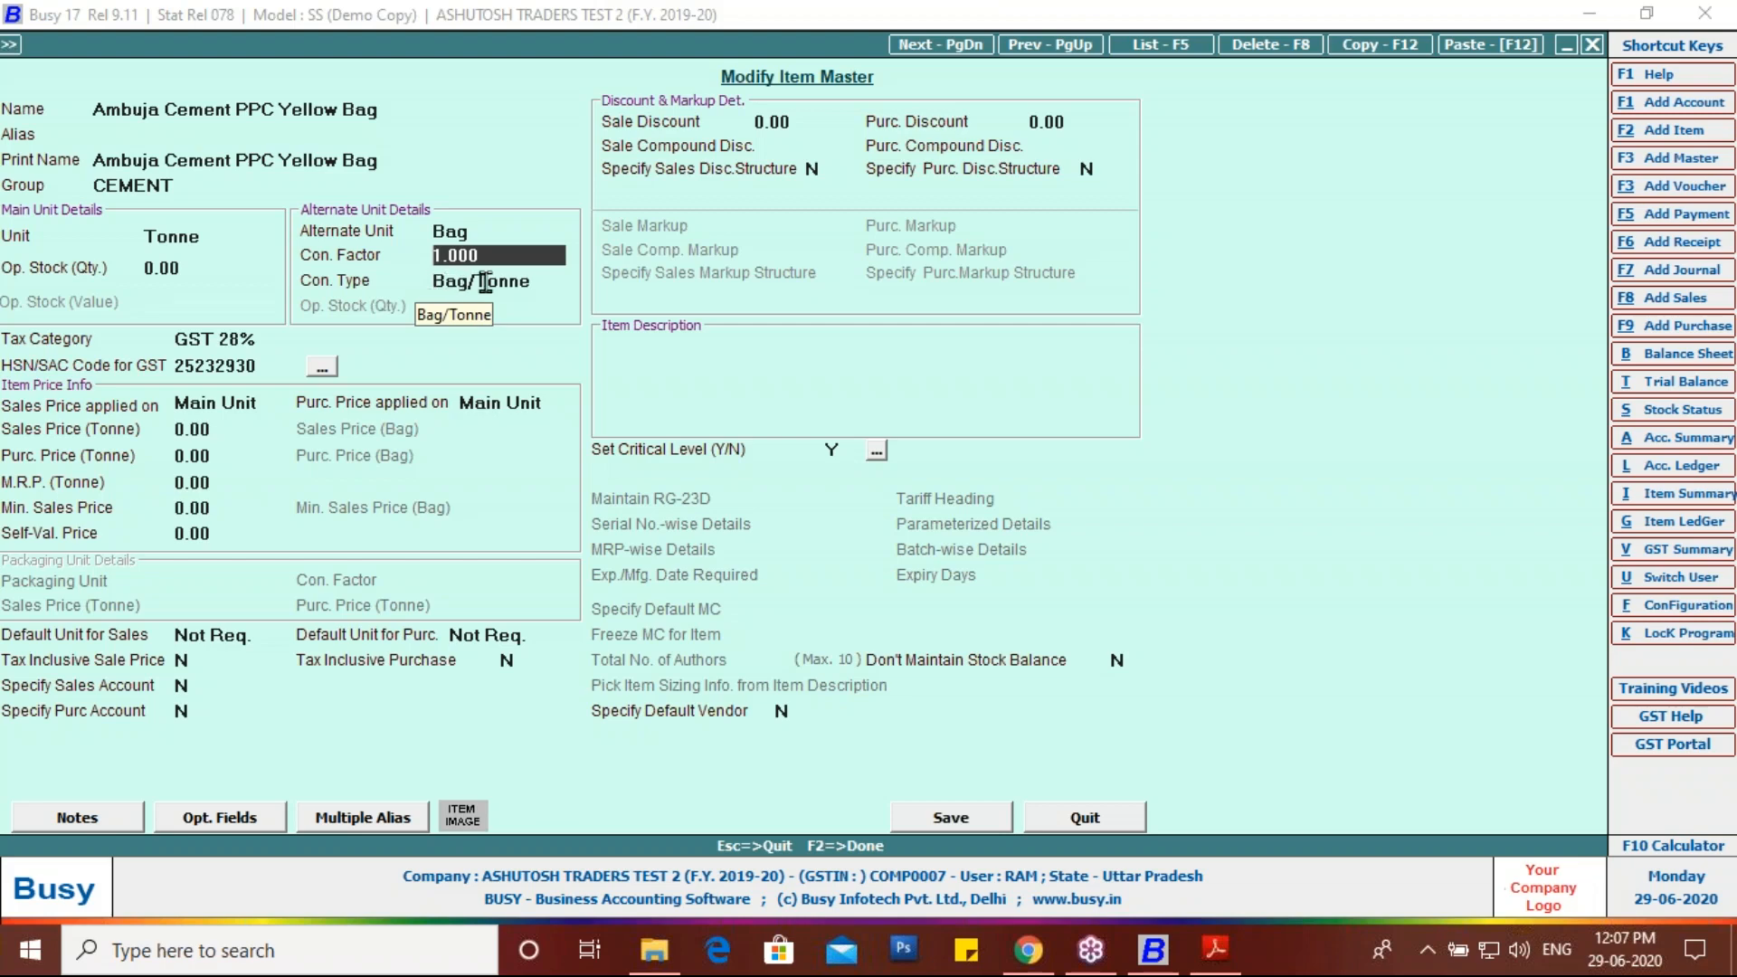
Step: Set the alternate unit's conversion factor to 20 Bag/Tonne and keep the GST 28% tax category and HSN code
left_click_drag(489, 260, 425, 256)
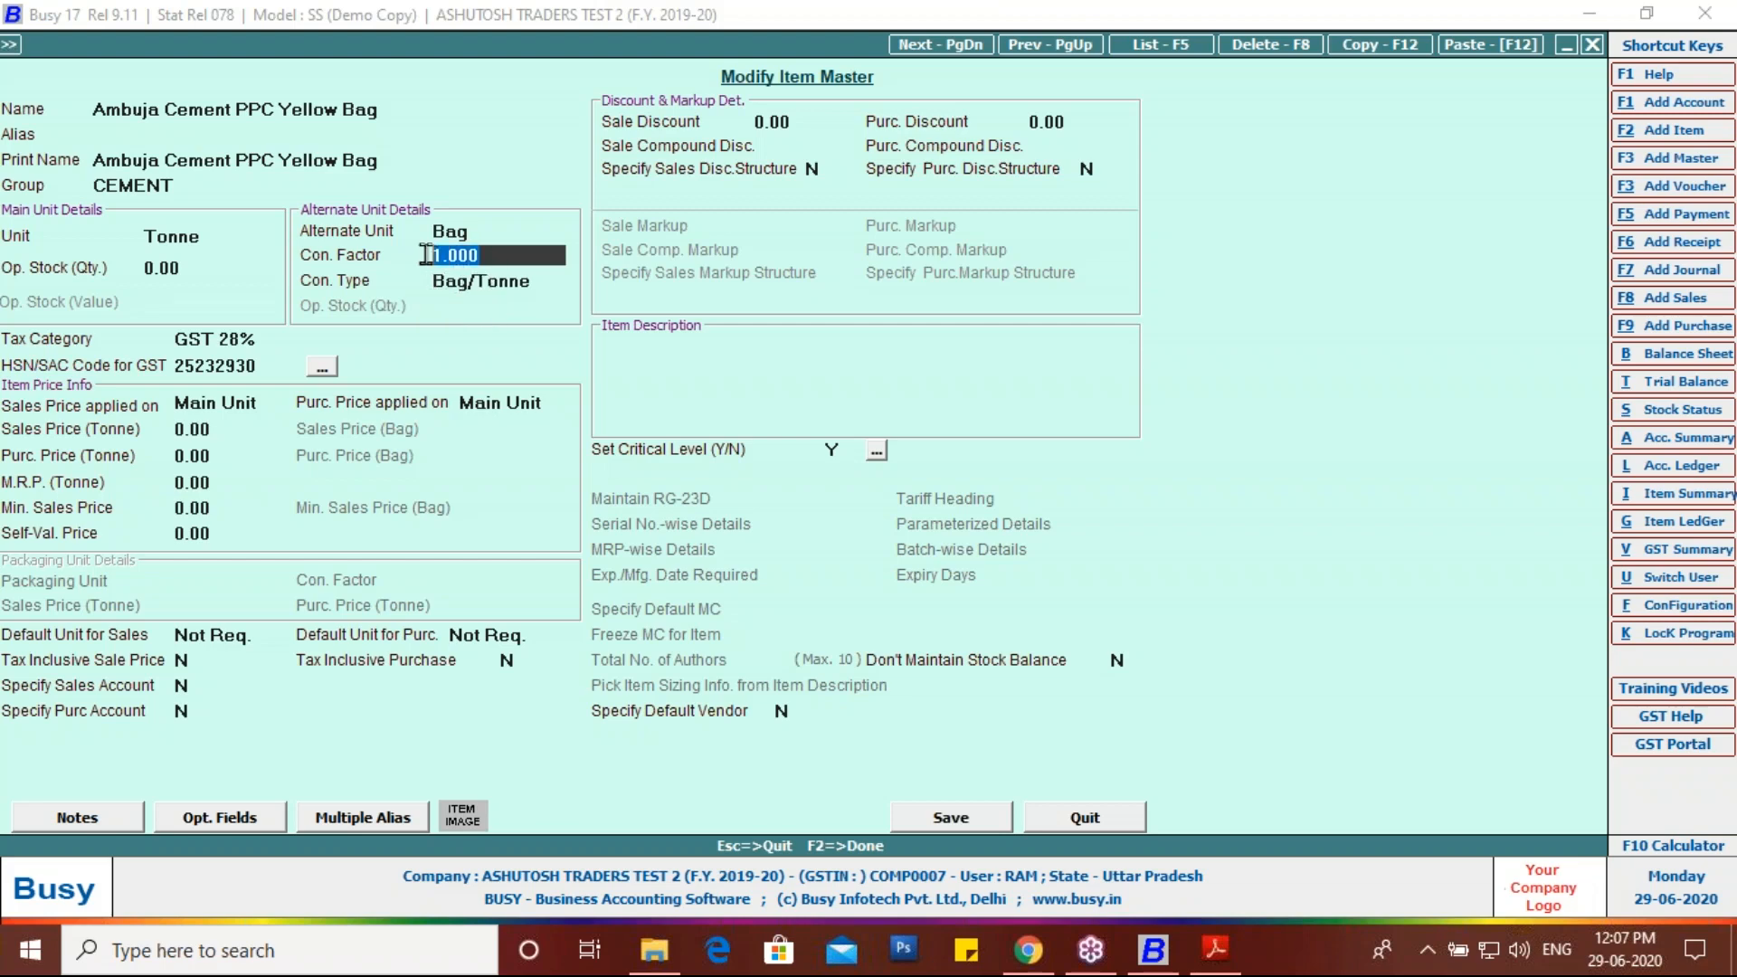
type("20")
key("Return")
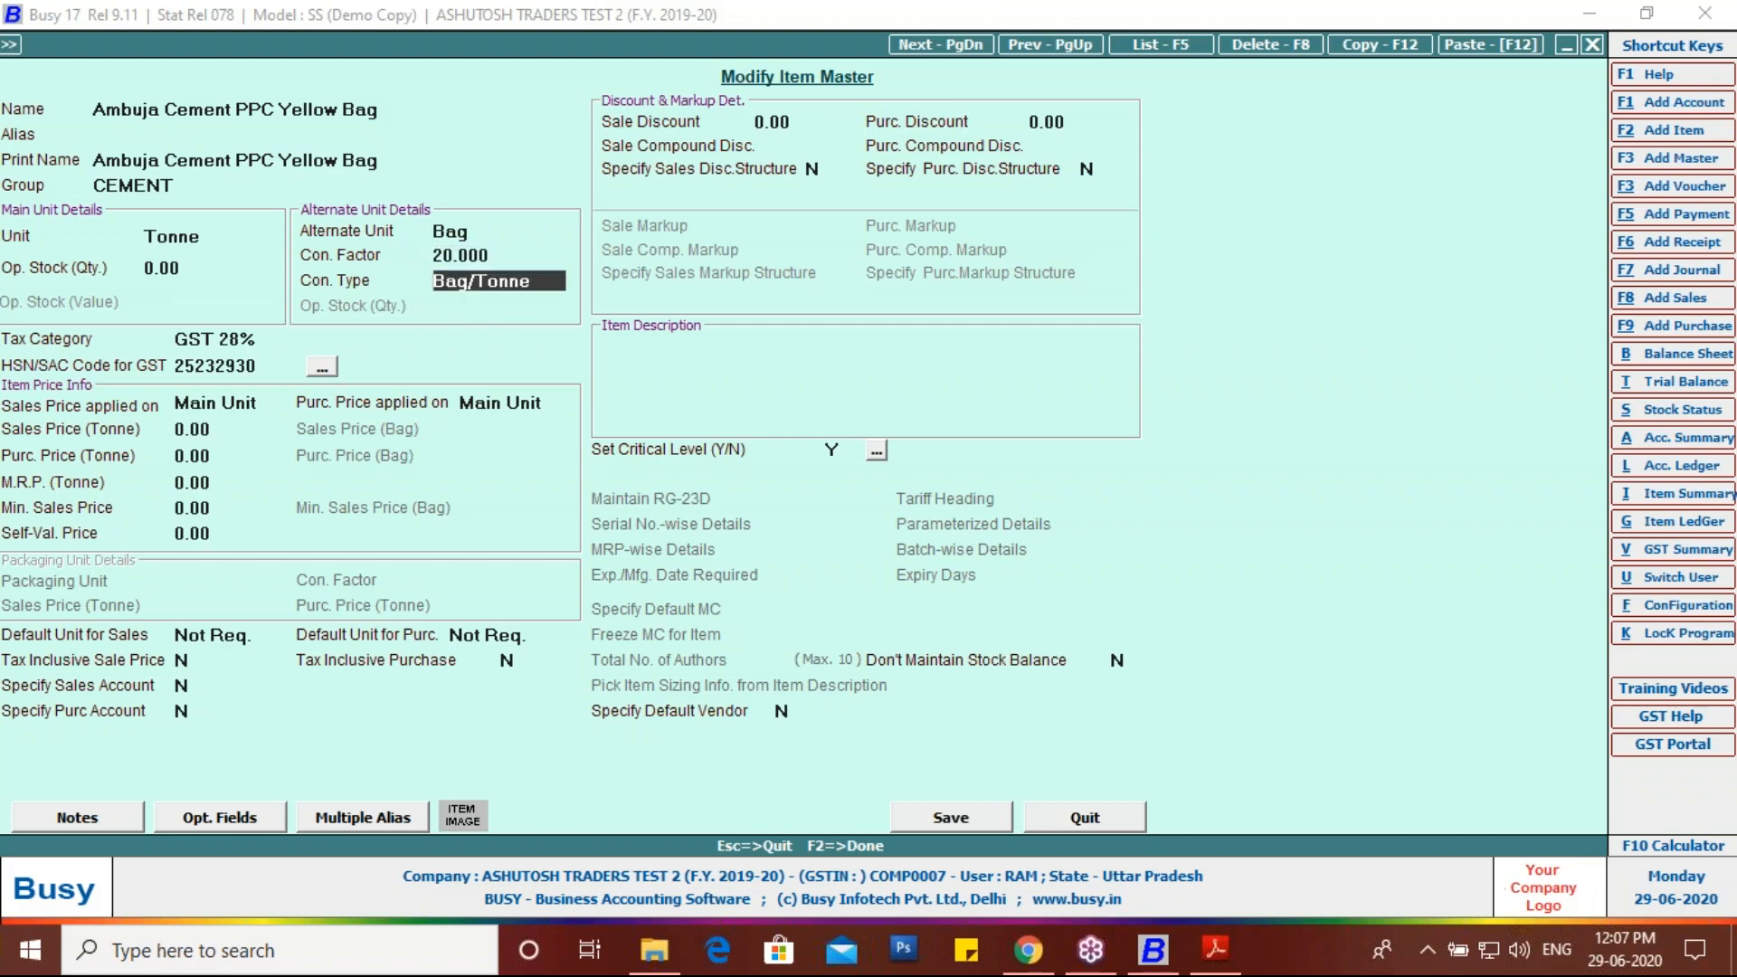
key("Return")
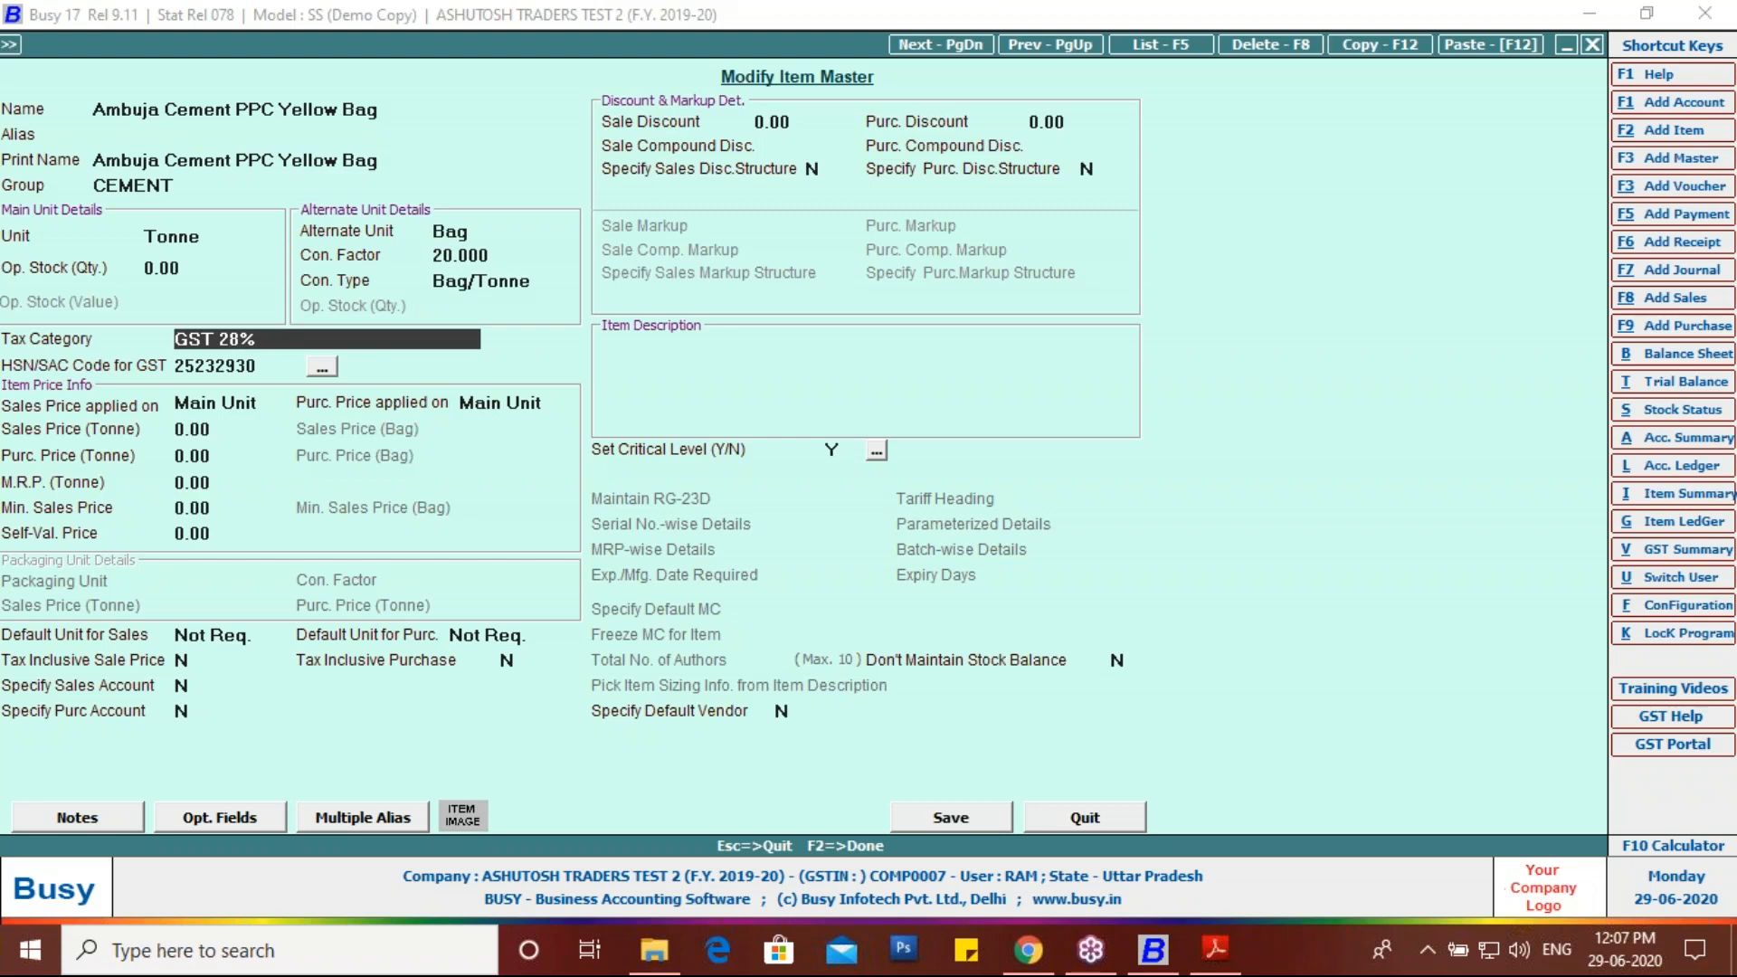
key("Return")
key("Return")
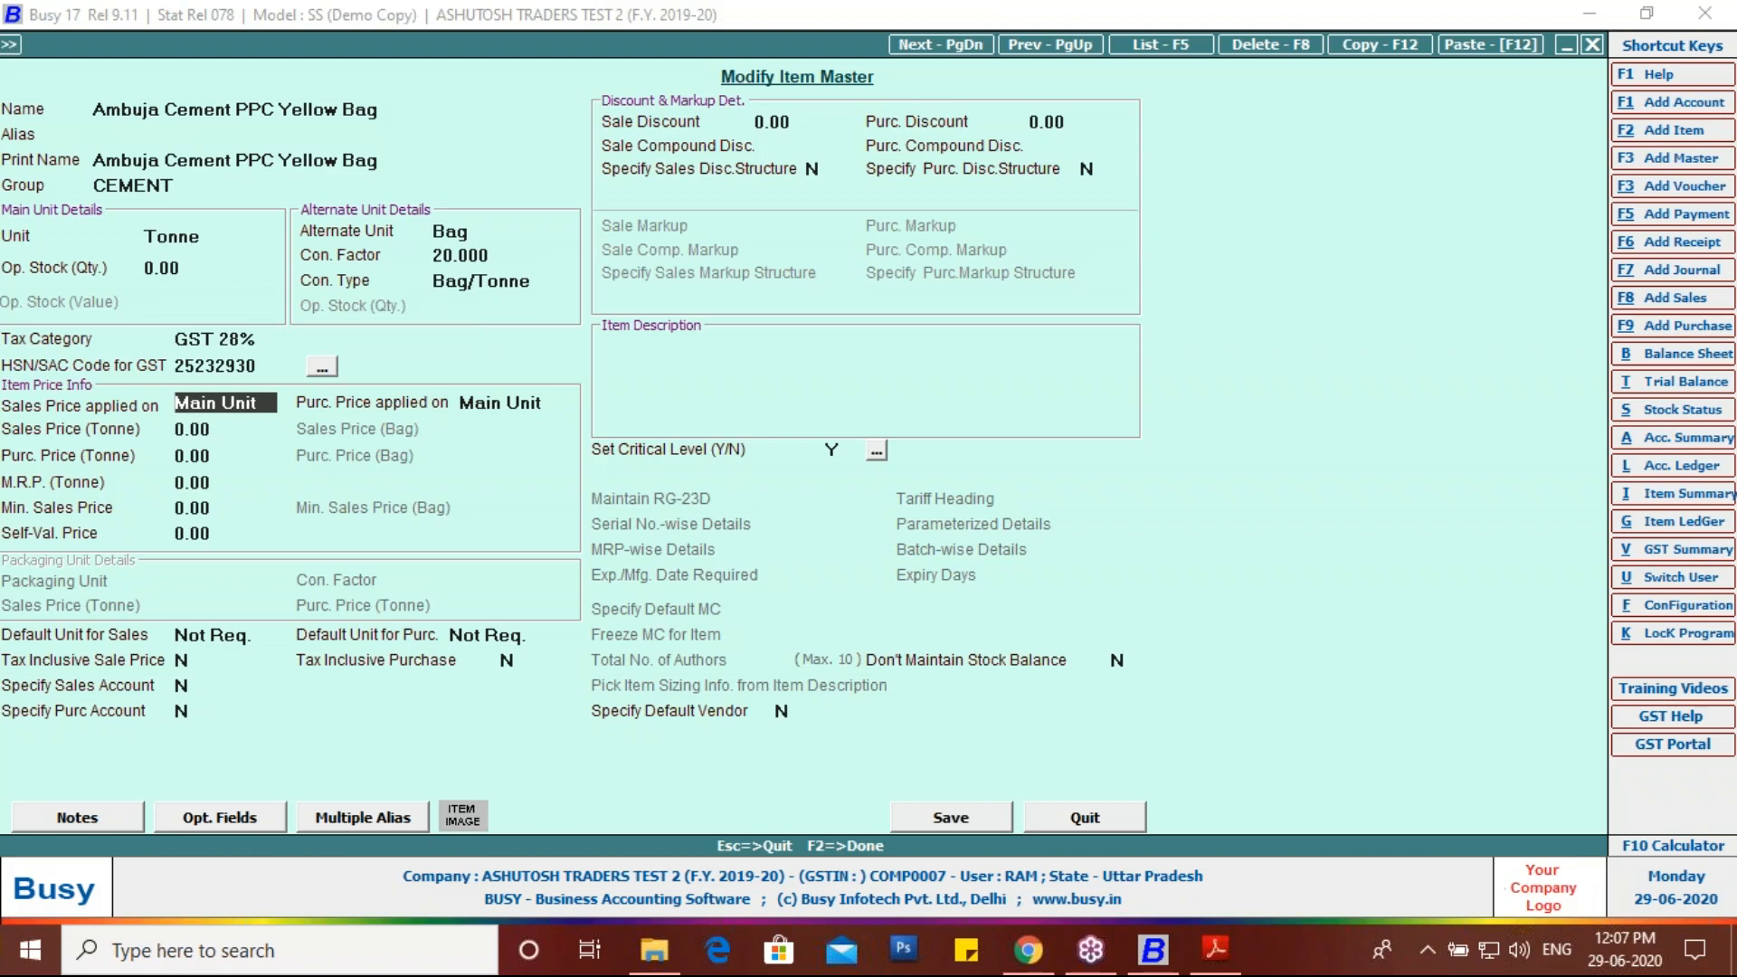
Step: Keep the item's sales price applied on Main Unit and apply its purchase price on Alternate Unit
key("space")
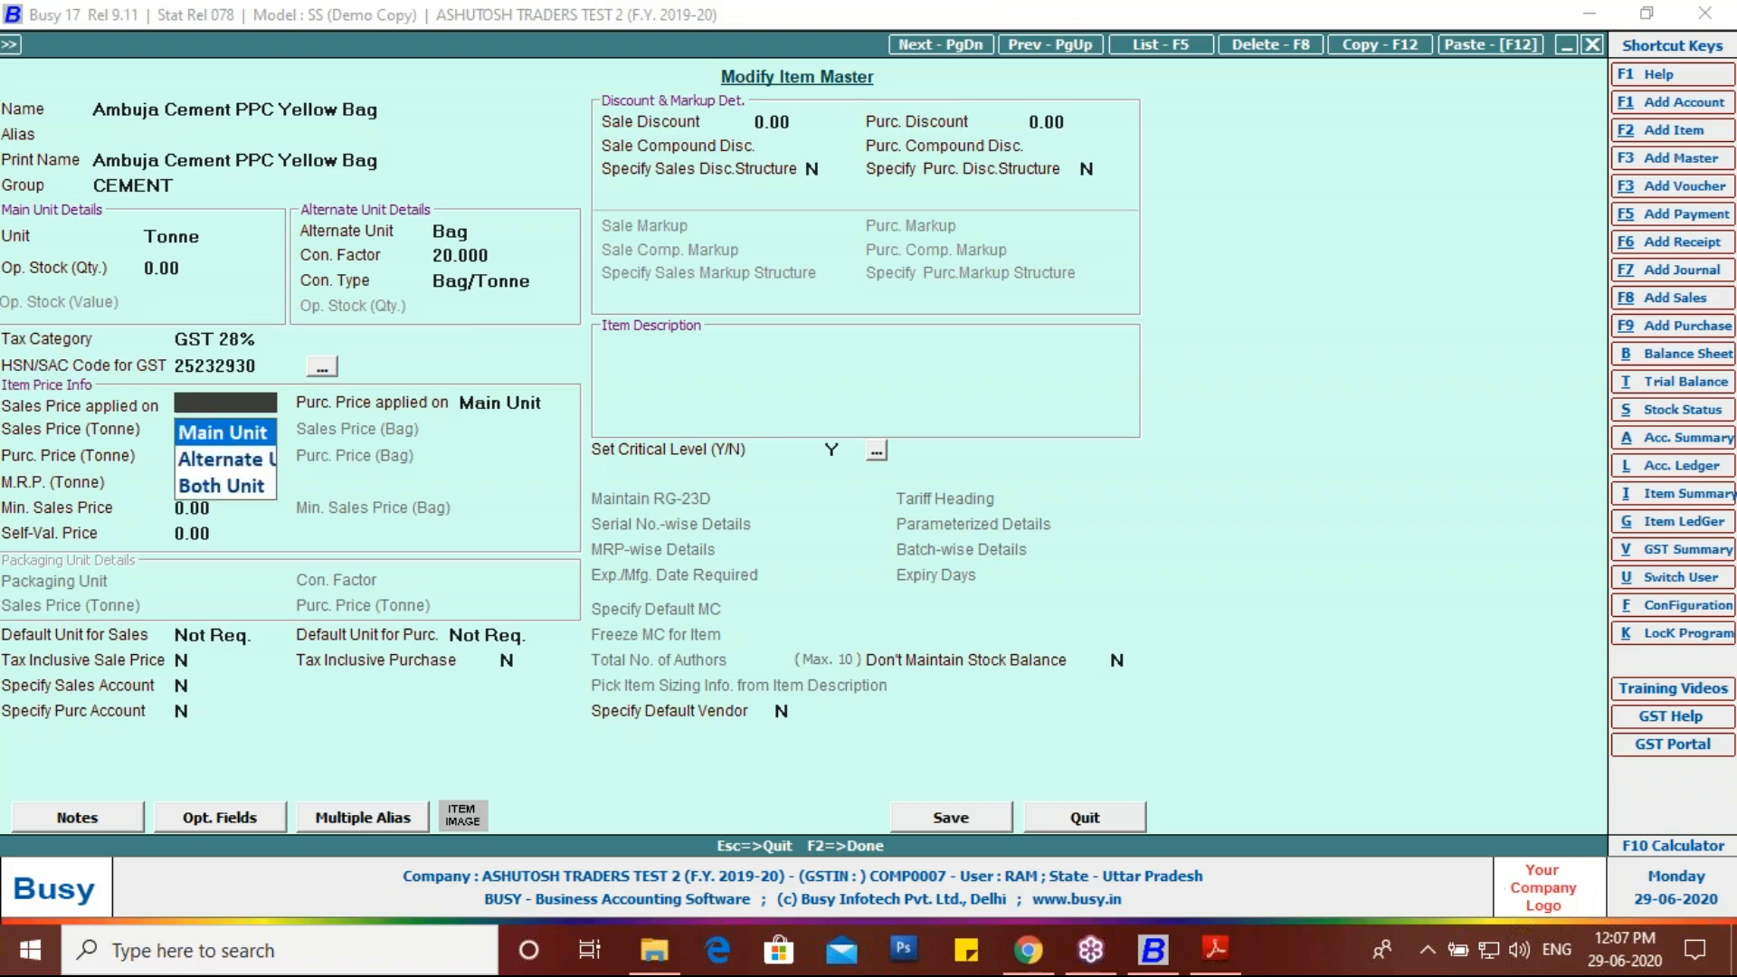
key("Down")
key("Up")
key("Return")
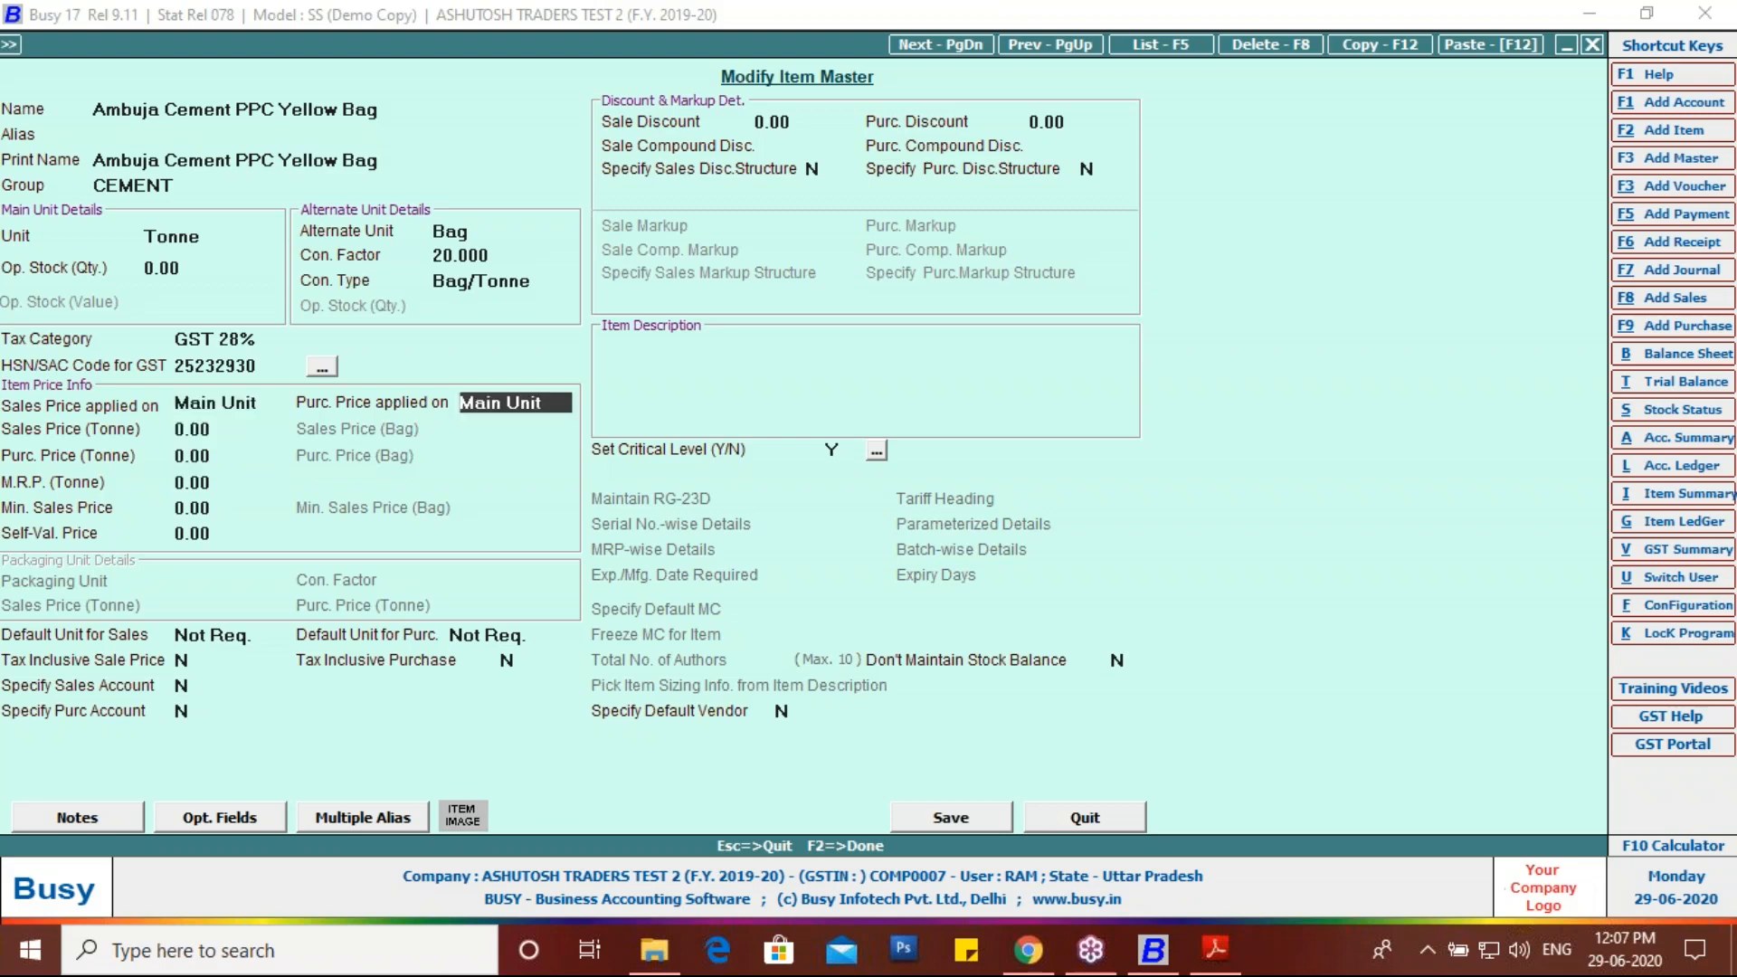
type("al")
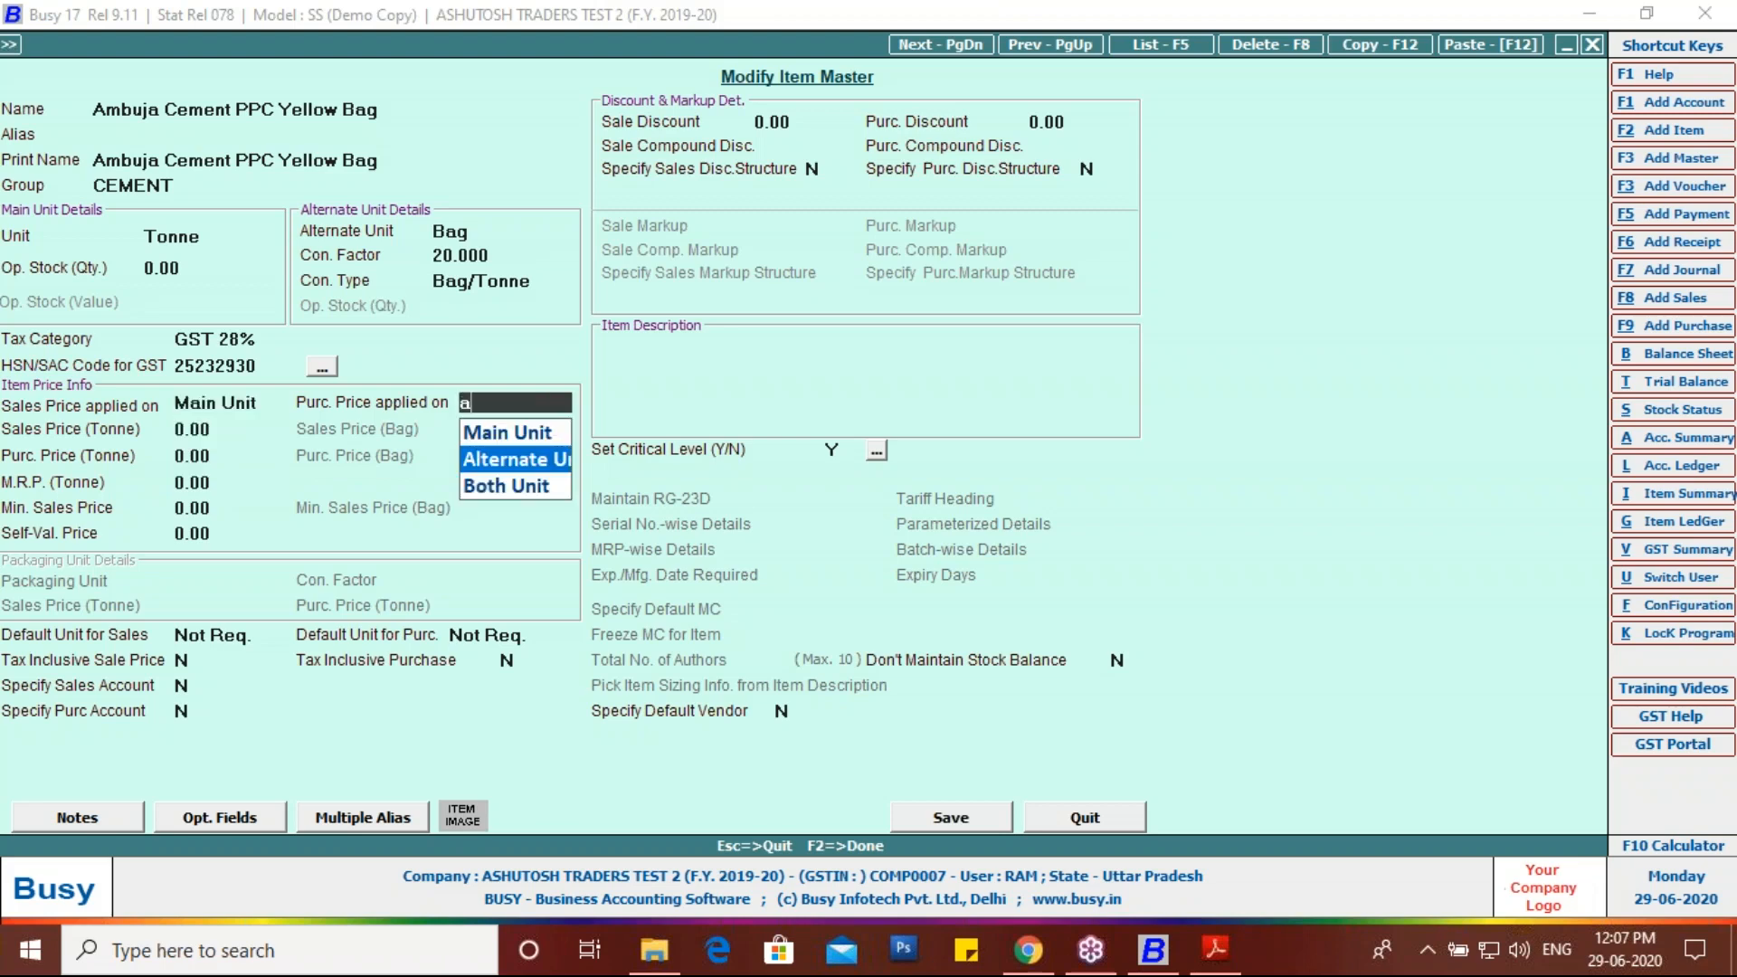
key("Return")
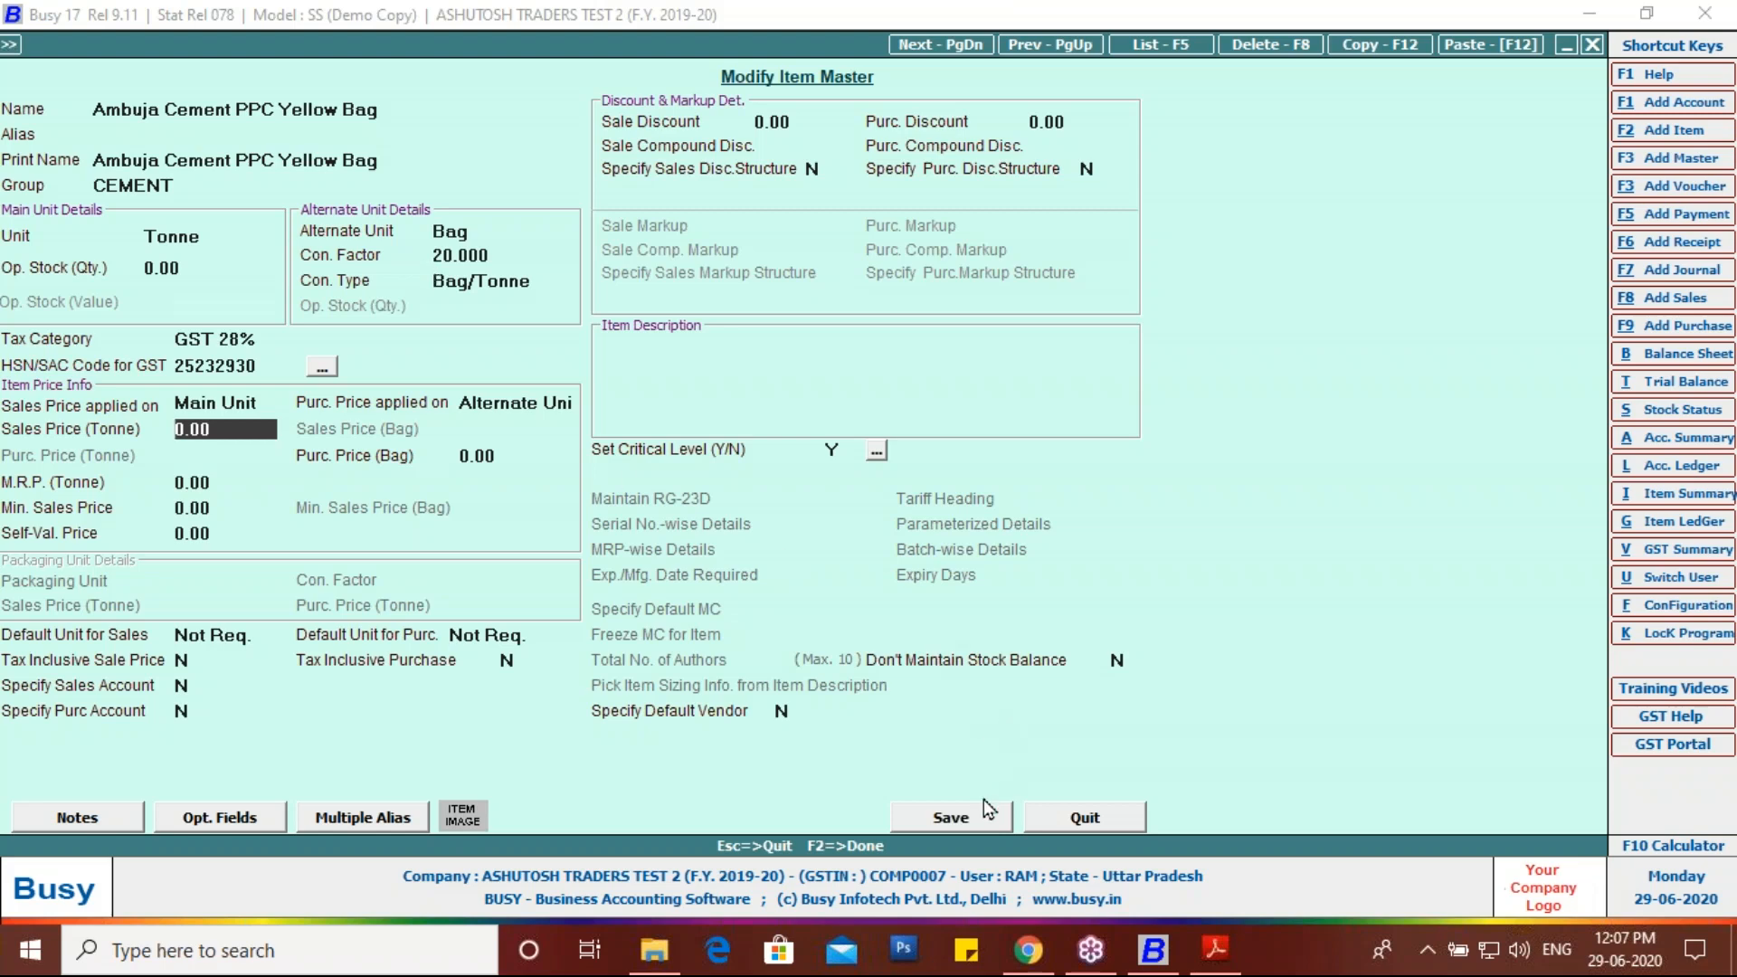
Step: Change the item's sales price to be applied on Alternate Unit
left_click(154, 236)
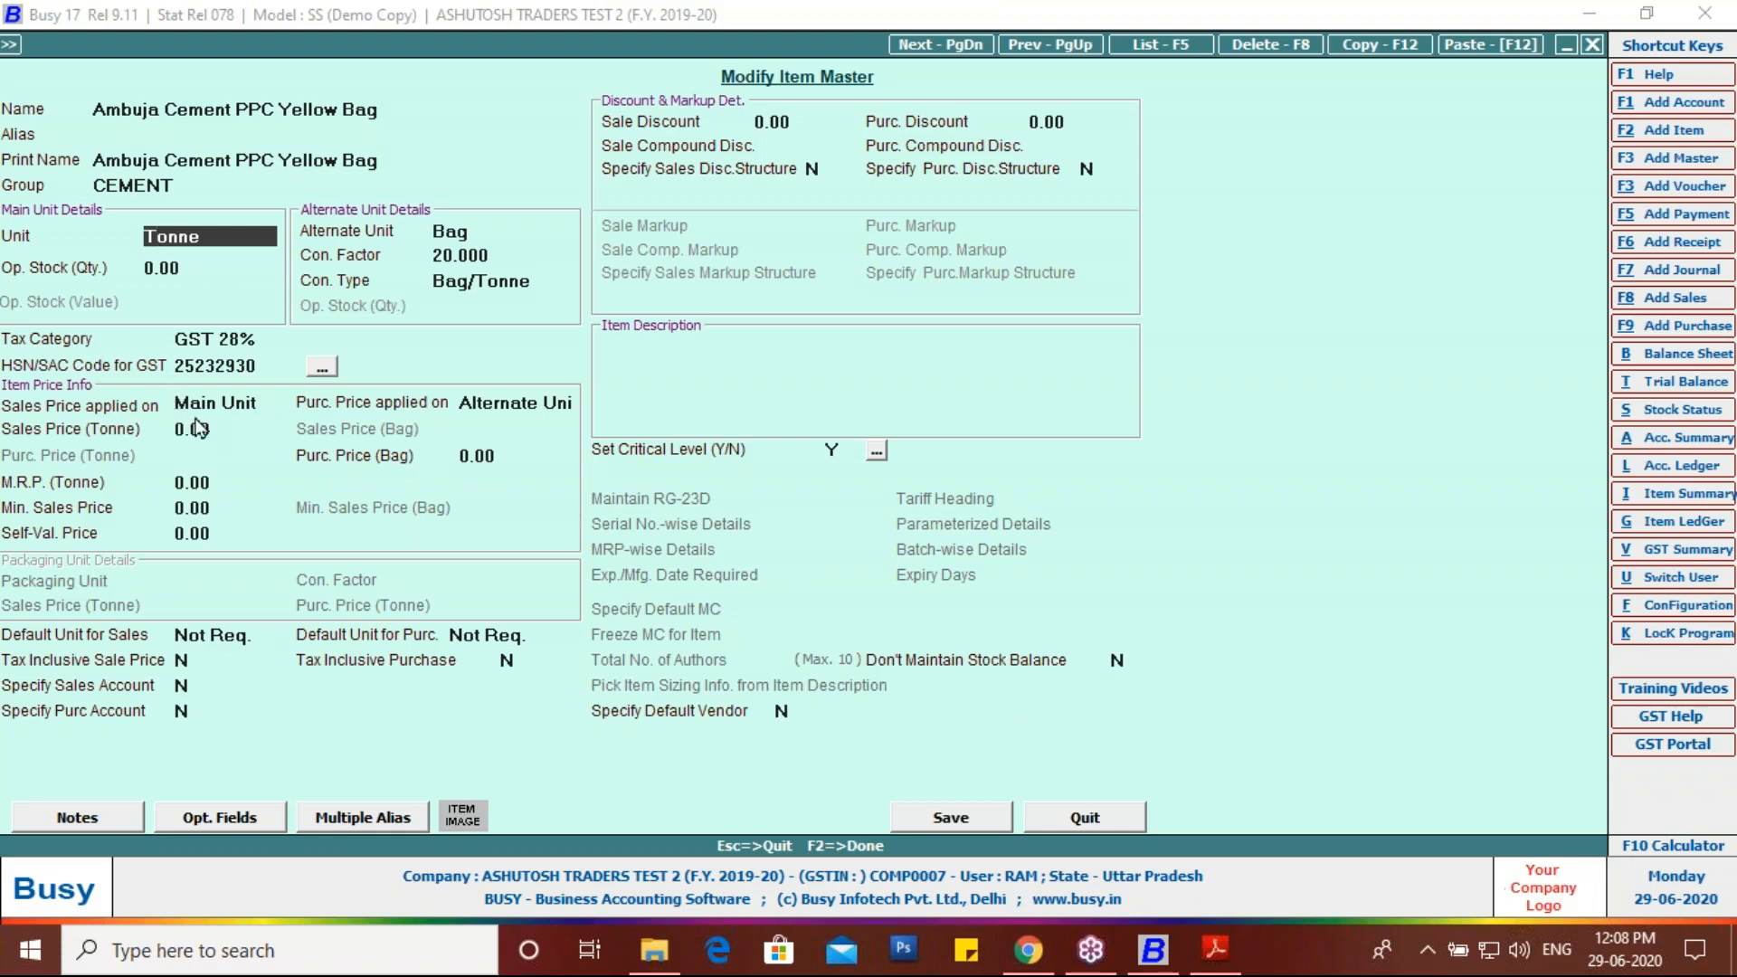
left_click(484, 403)
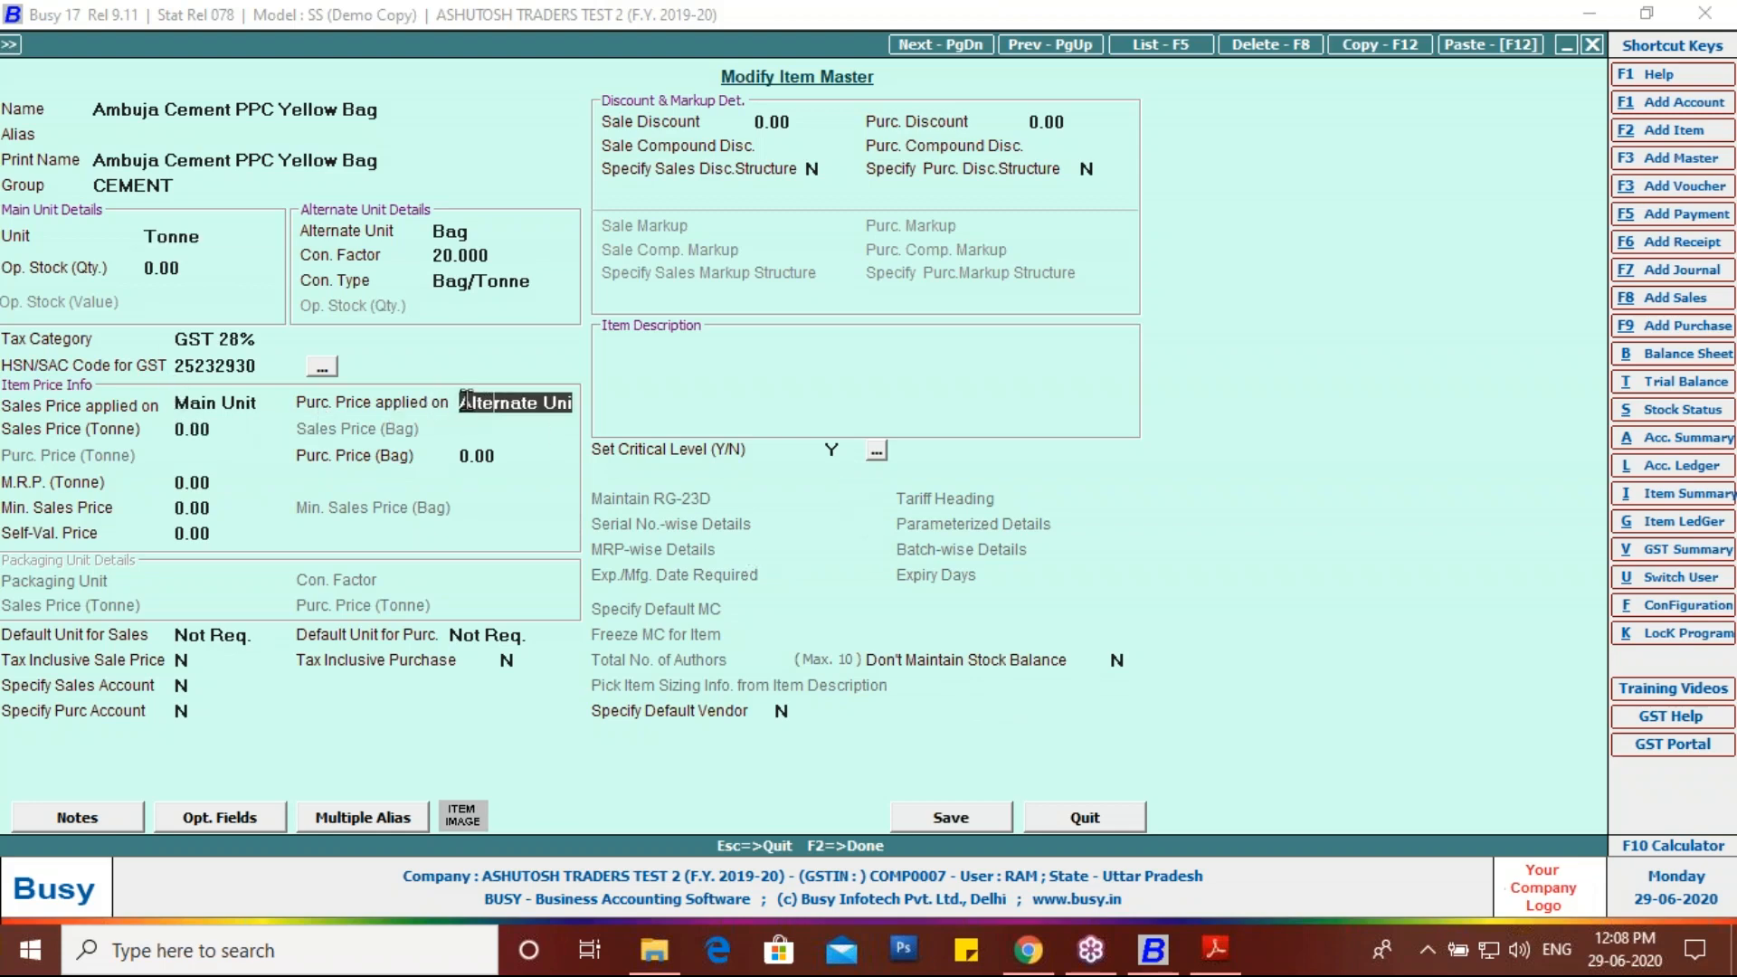
left_click(265, 398)
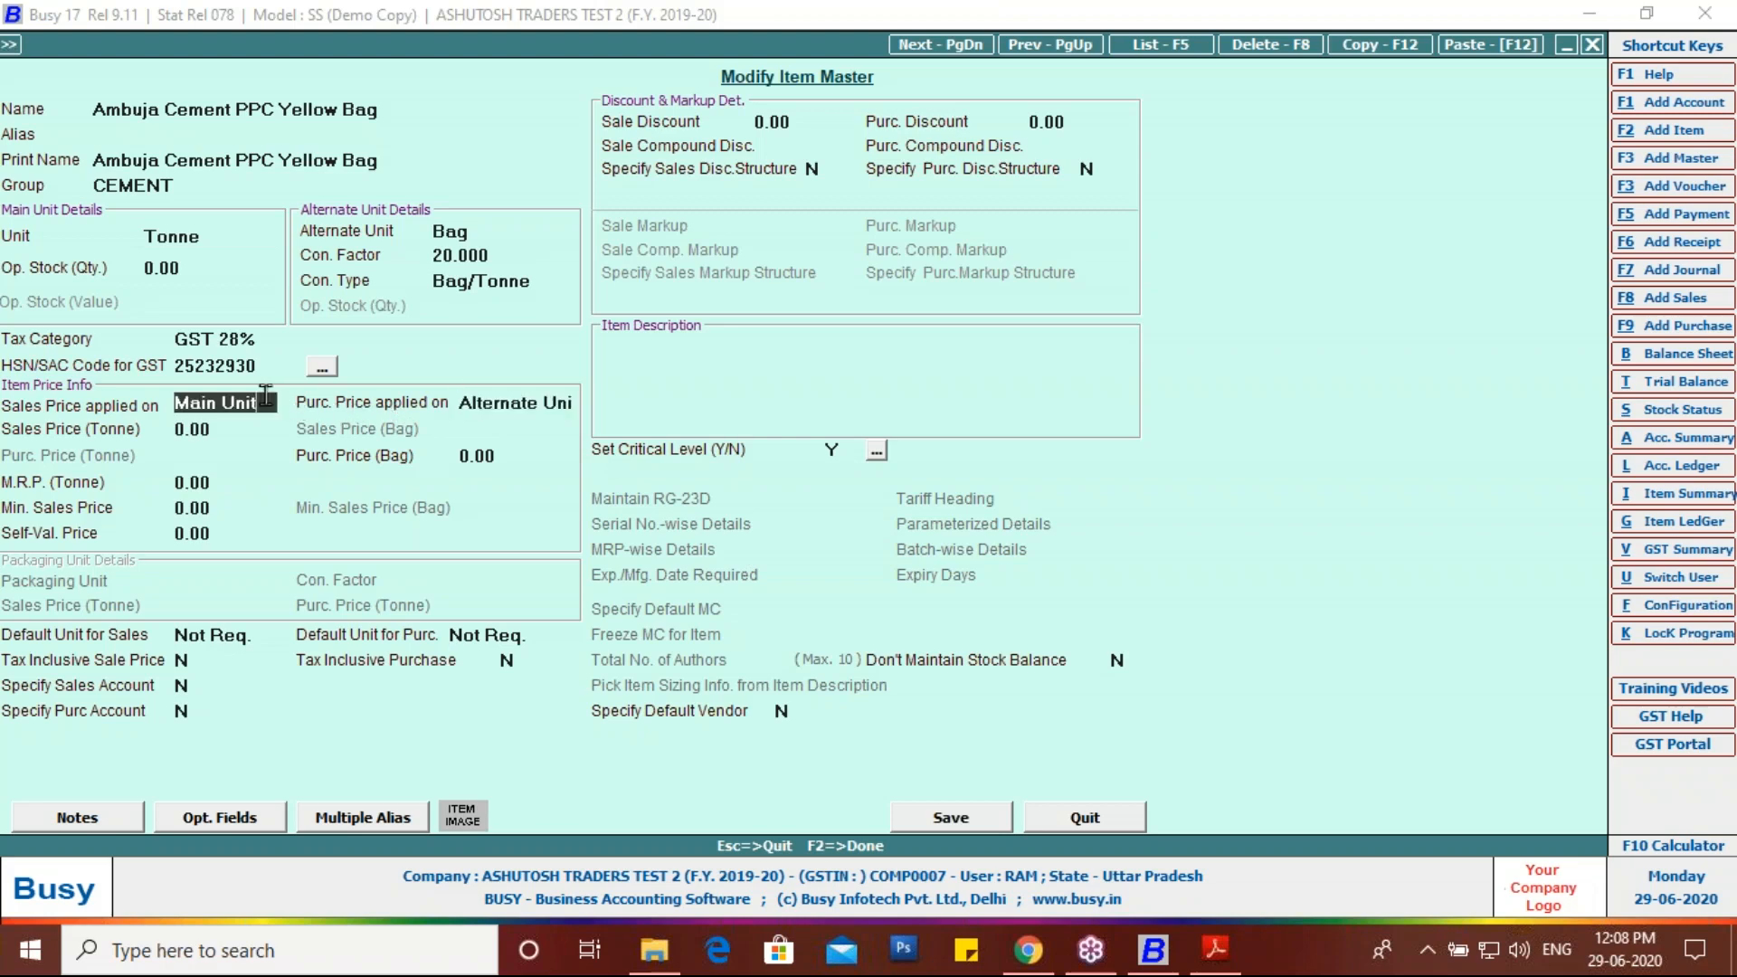
key("BackSpace")
key("BackSpace")
key("BackSpace")
key("BackSpace")
key("BackSpace")
key("BackSpace")
key("BackSpace")
key("BackSpace")
key("BackSpace")
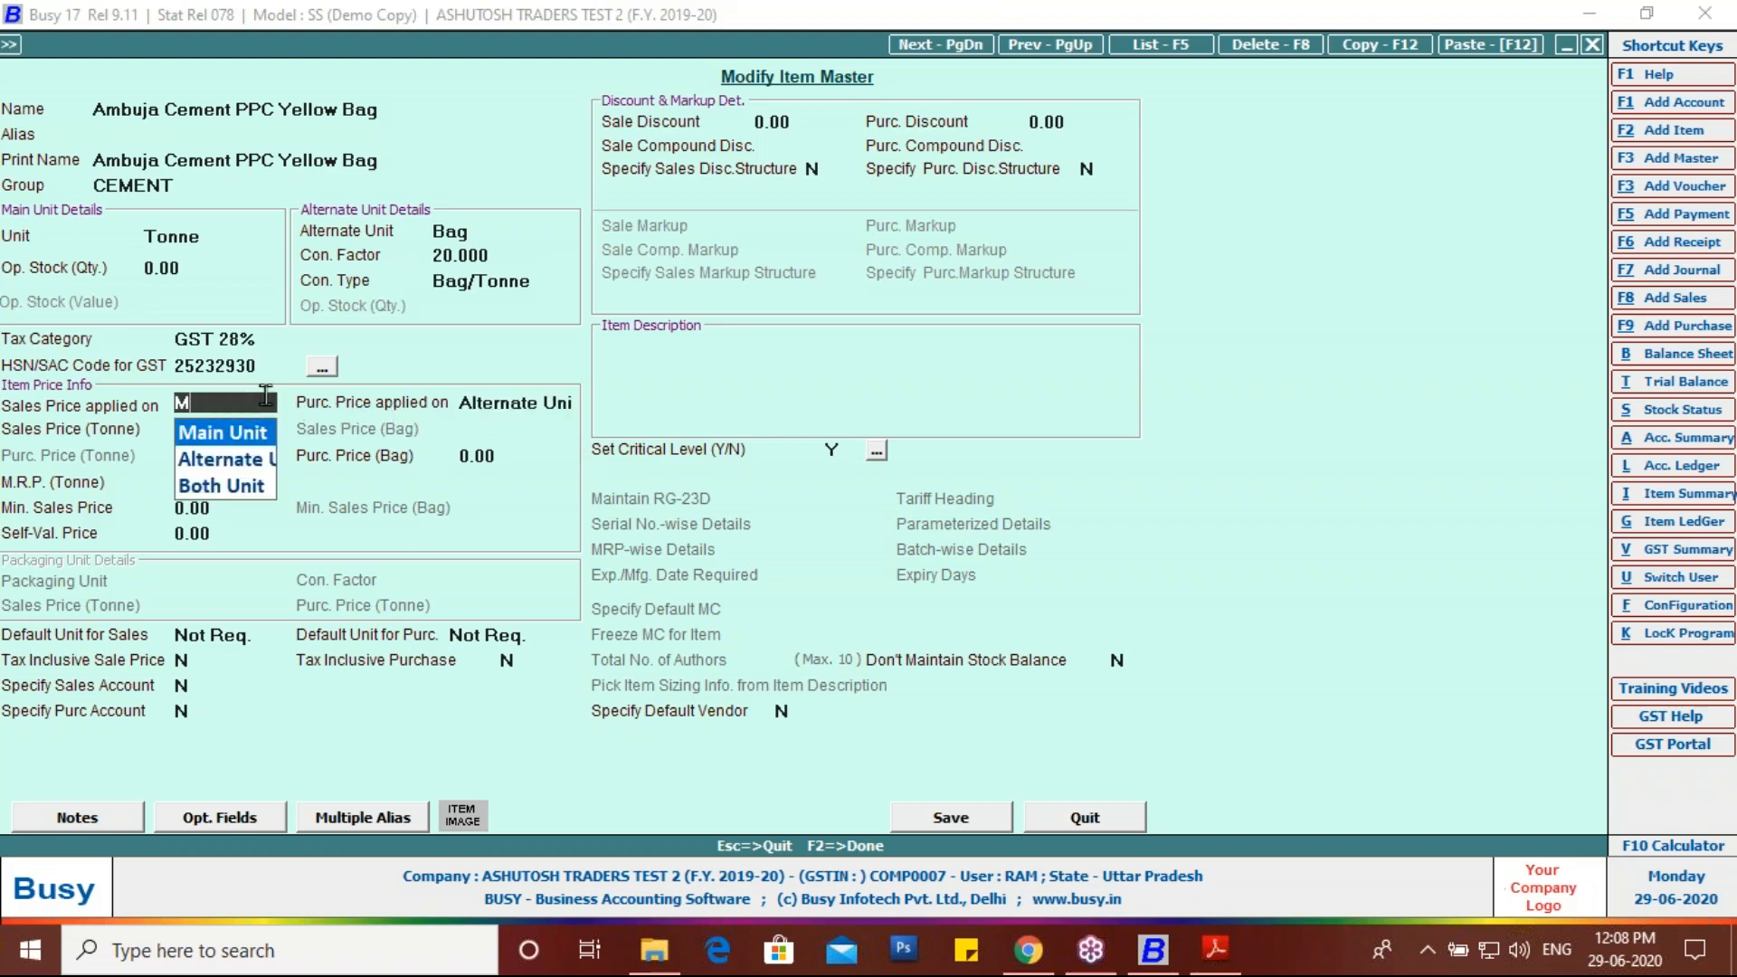
type("al")
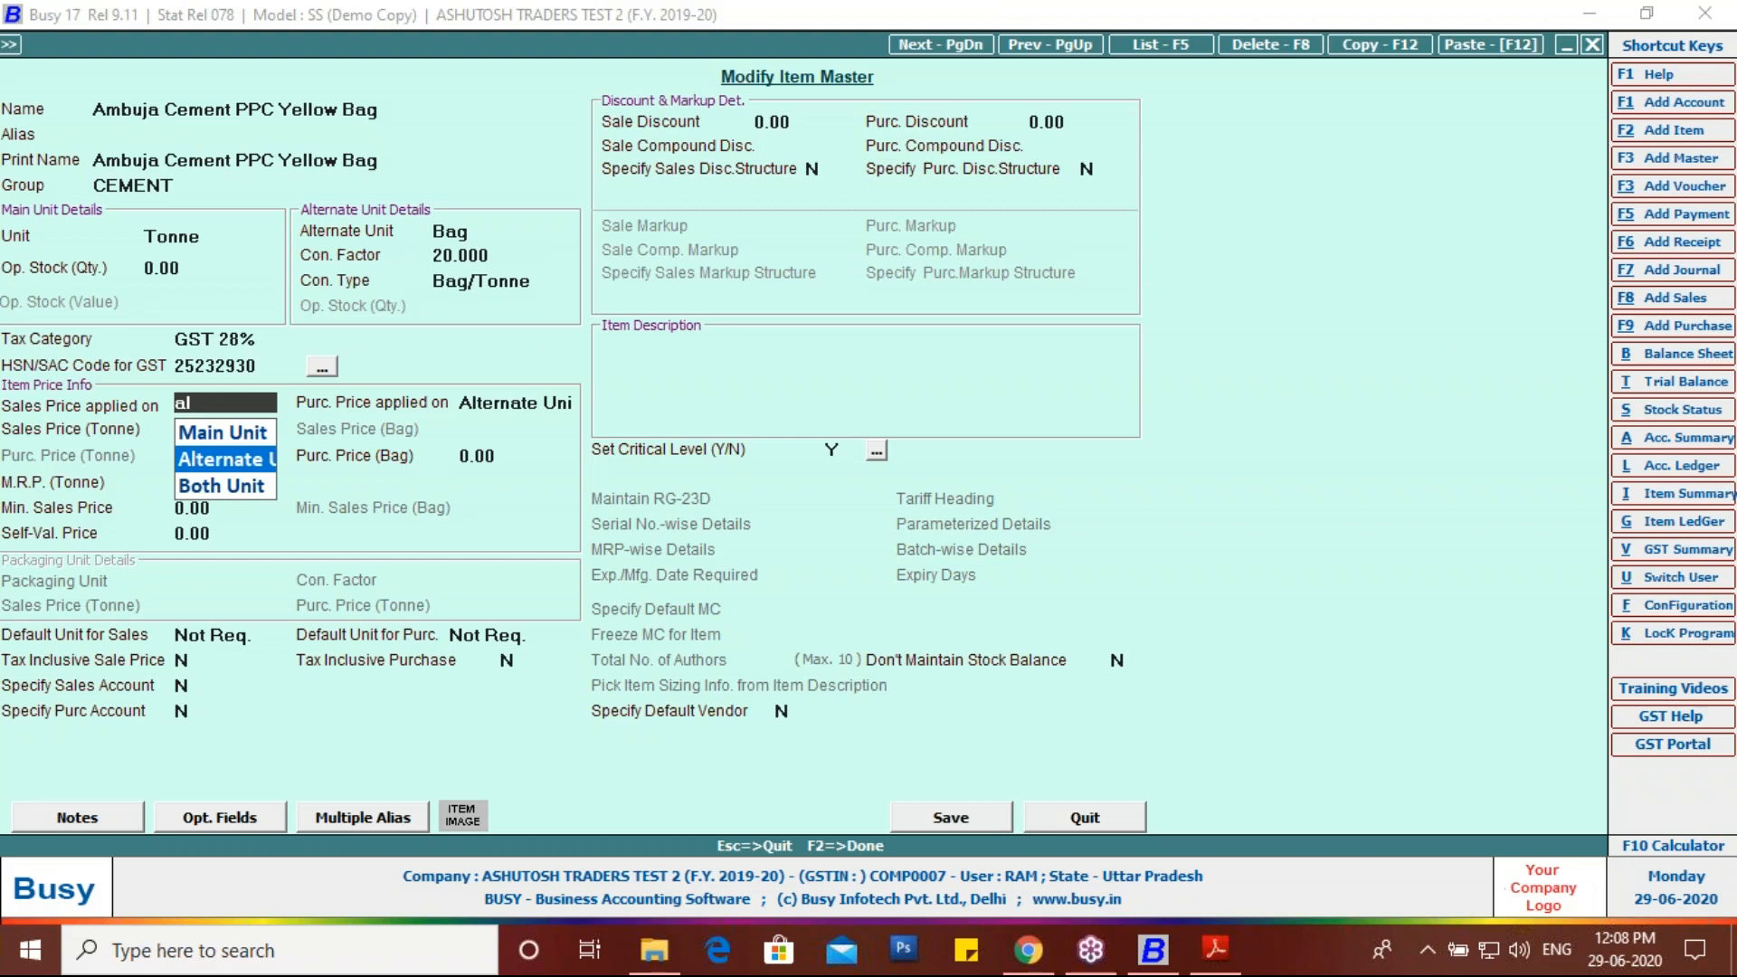
key("Return")
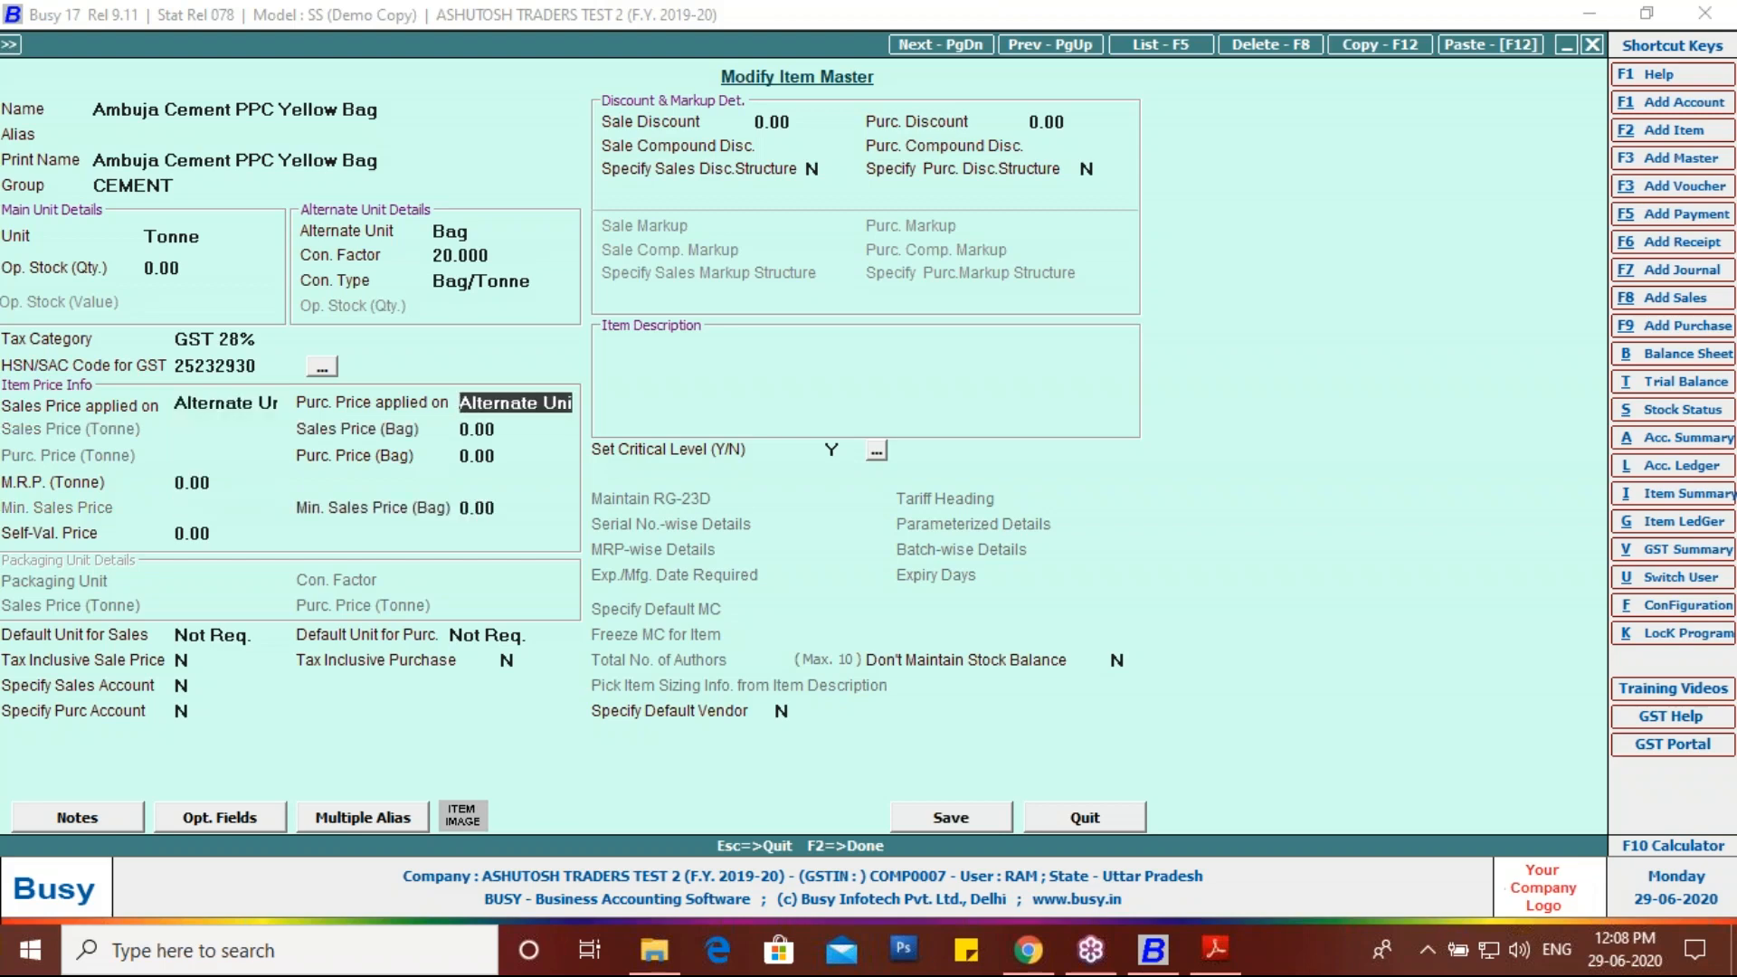
Step: Apply the item's purchase price on Main Unit and save the item master
type("ma")
key("Return")
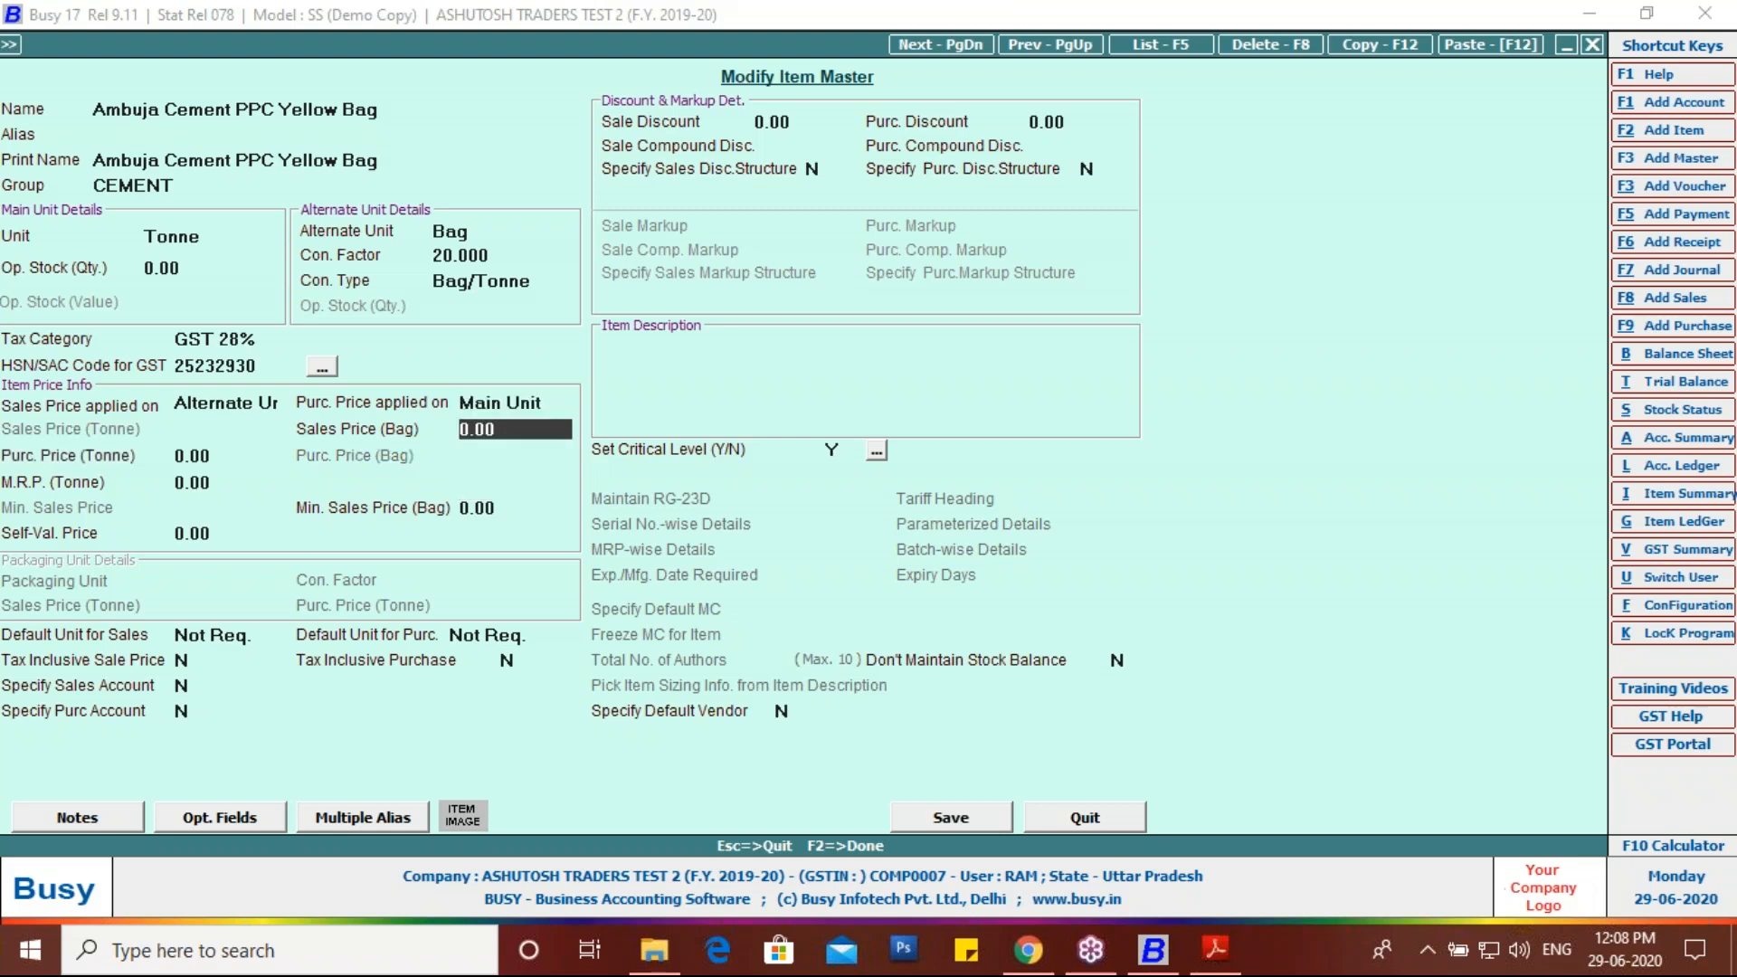
left_click(1006, 829)
key("Escape")
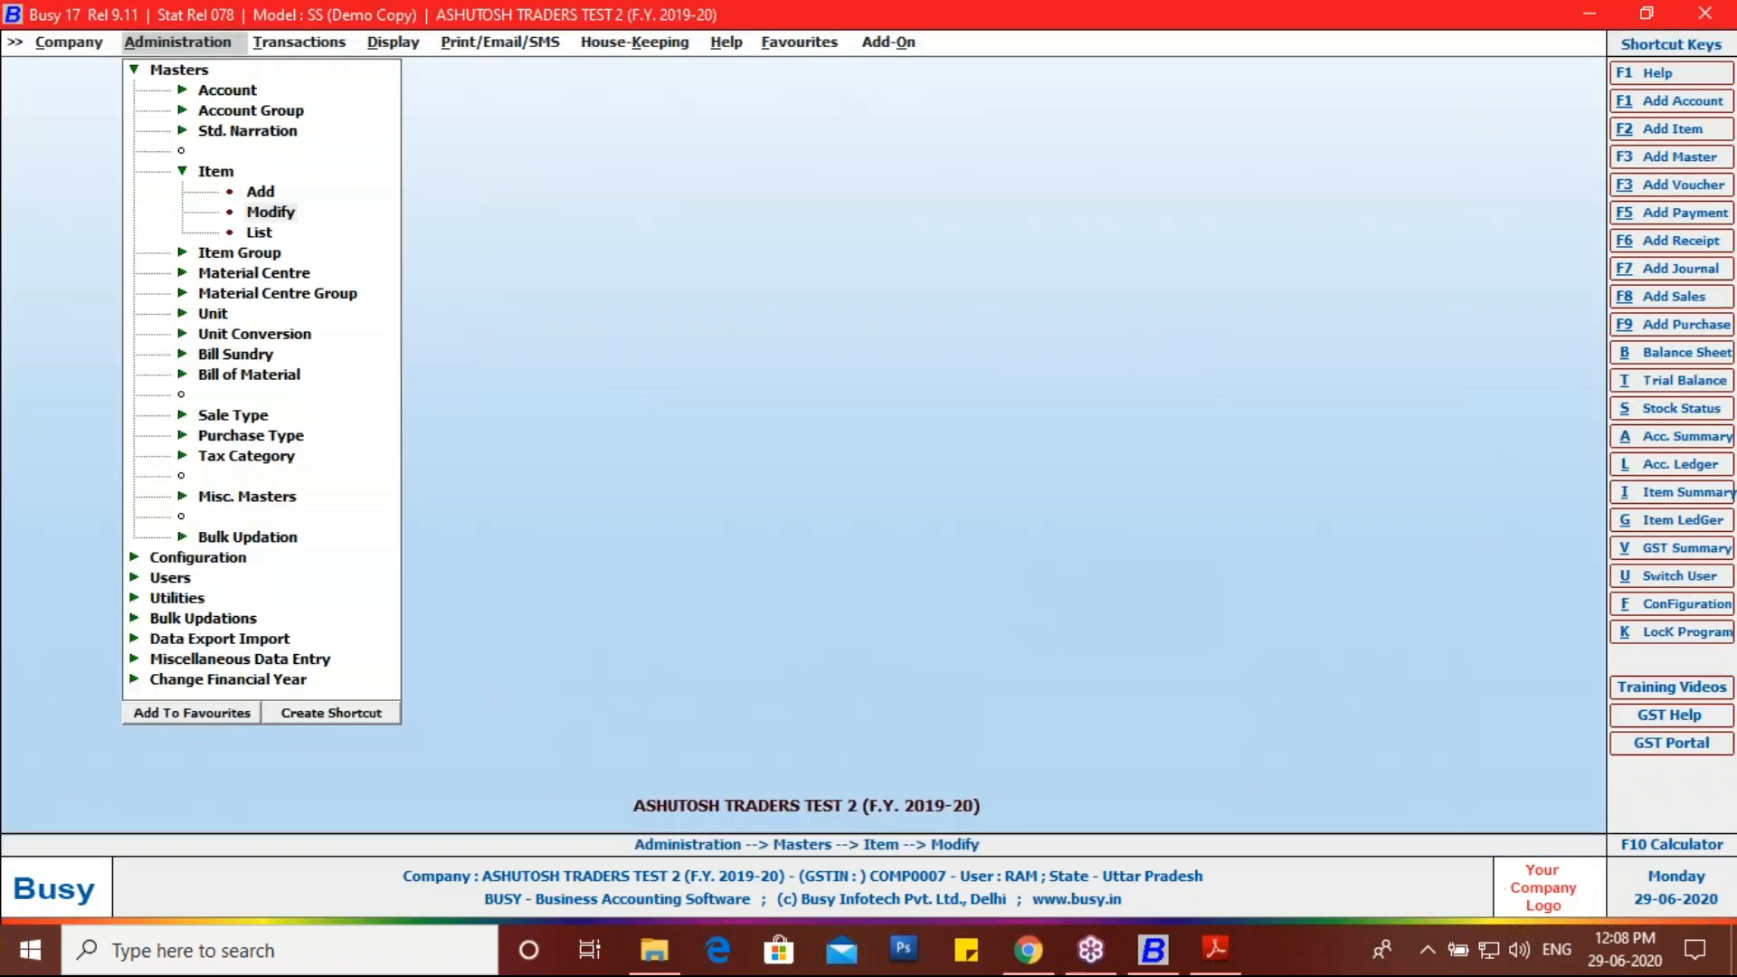
Step: Start a new purchase voucher dated 08-04-2019 with purchase type L/GST-28%
key("Escape")
key("Right")
key("Return")
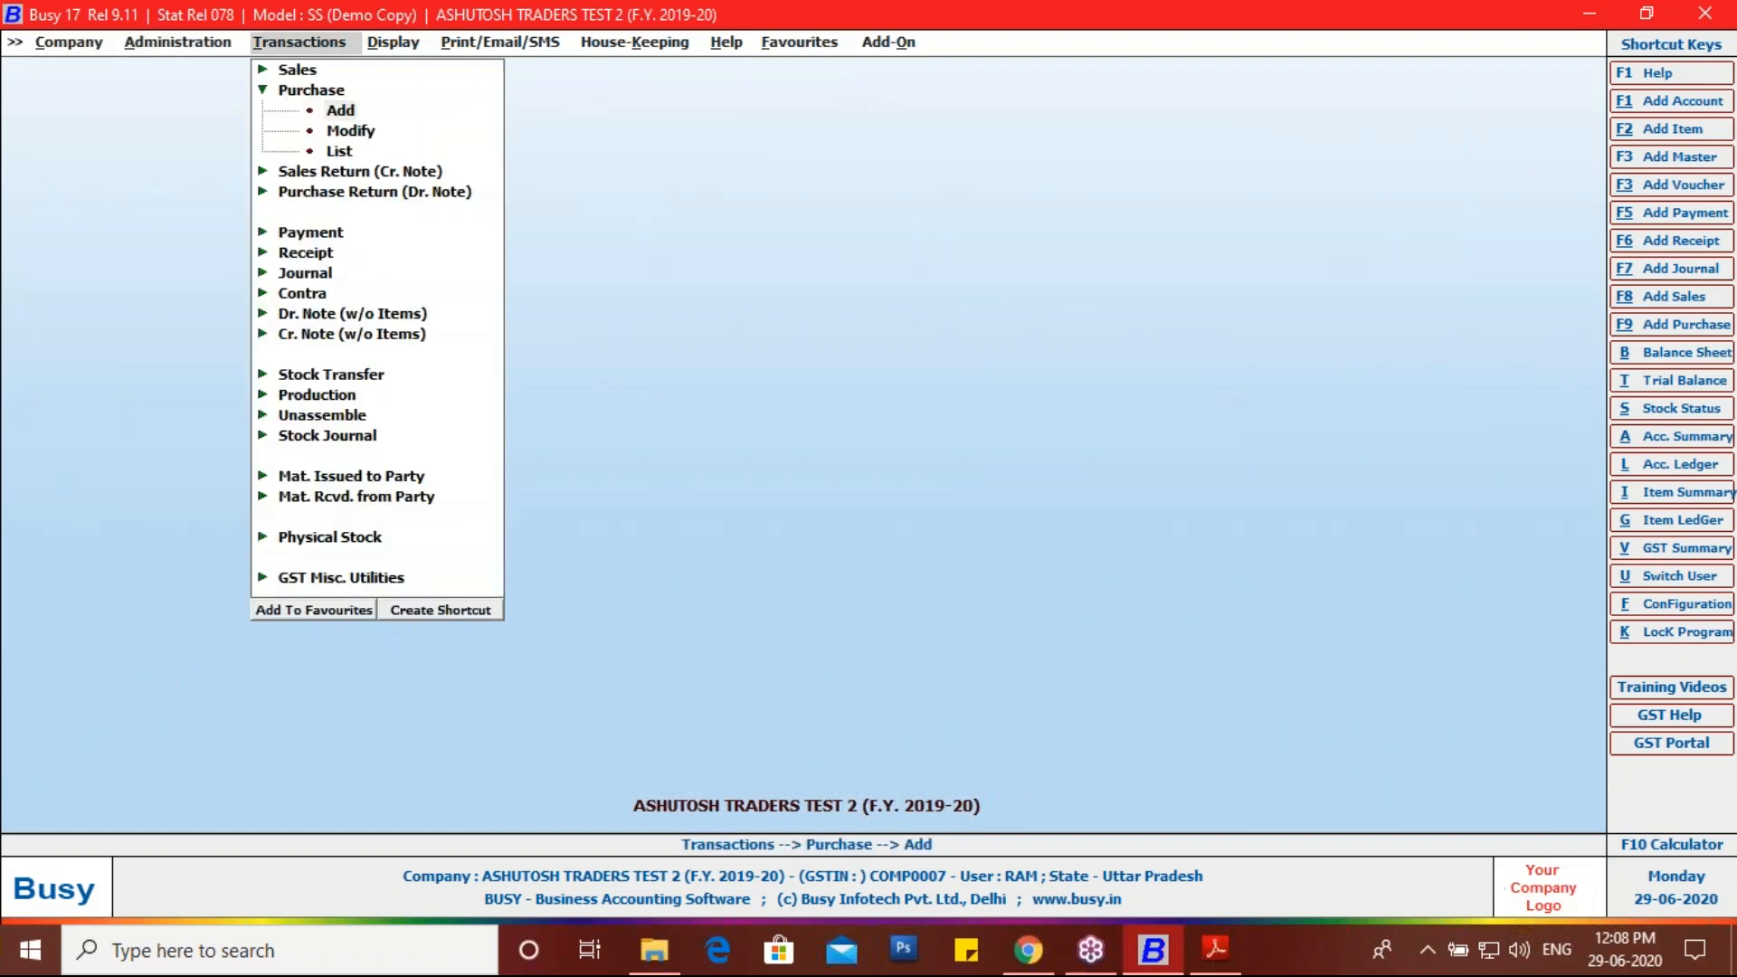
key("Return")
type("08-04")
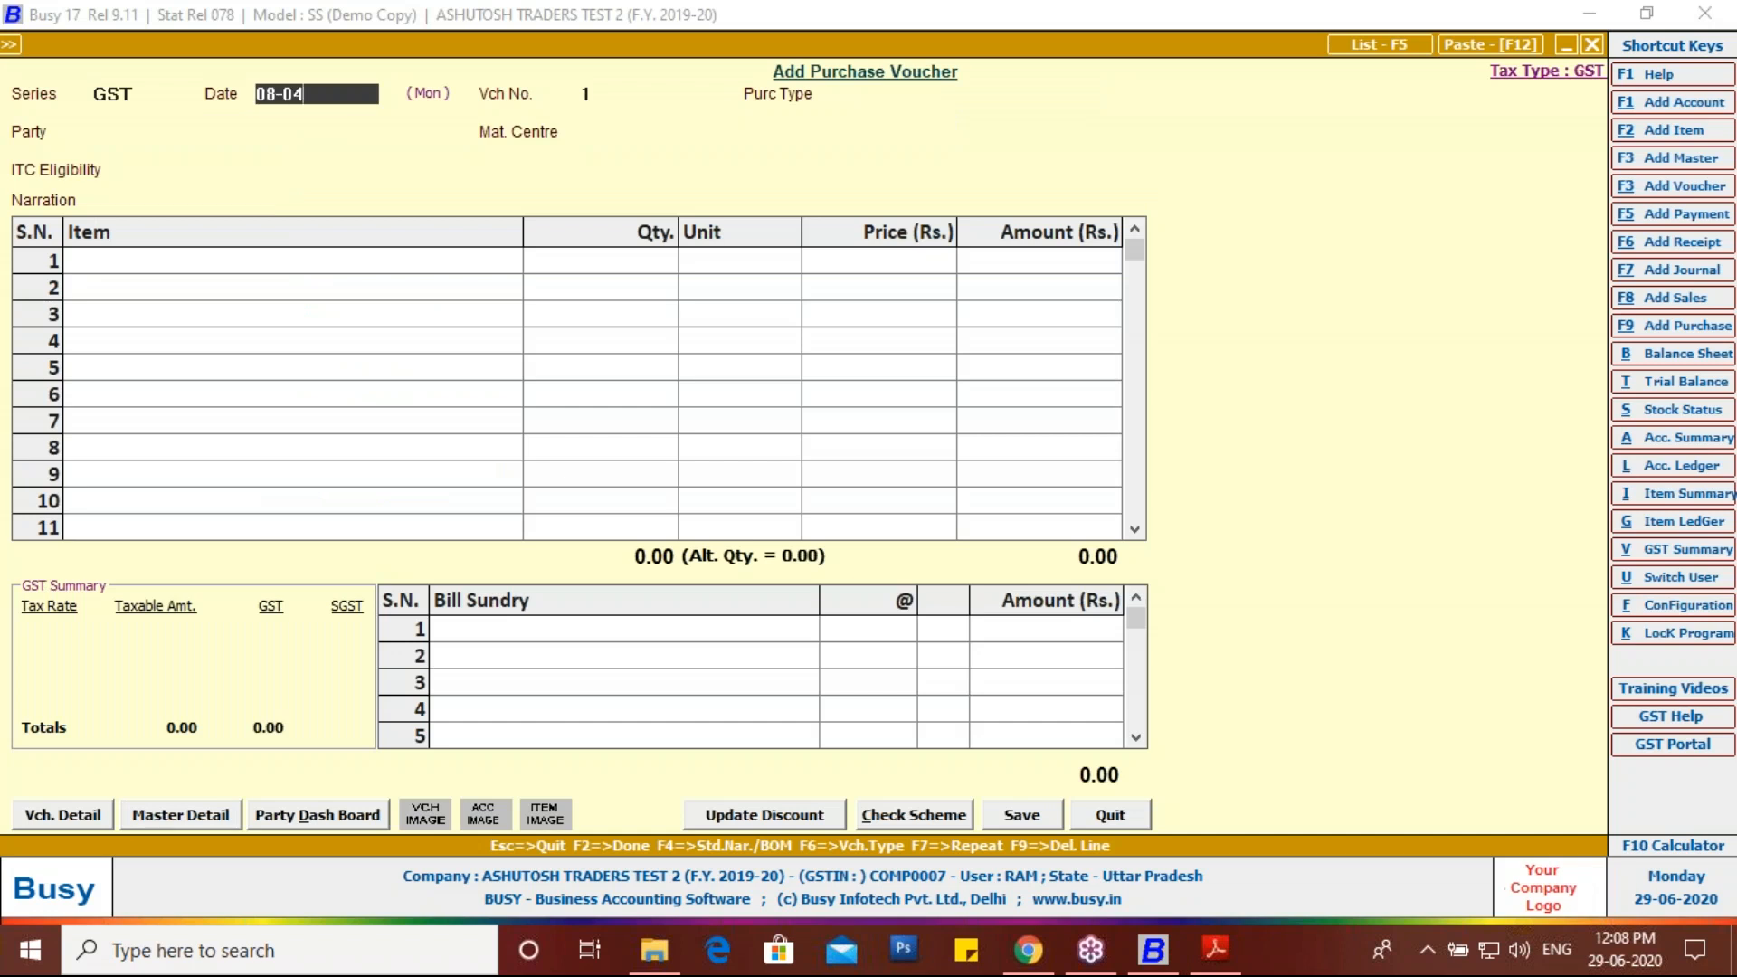
key("Return")
key("l")
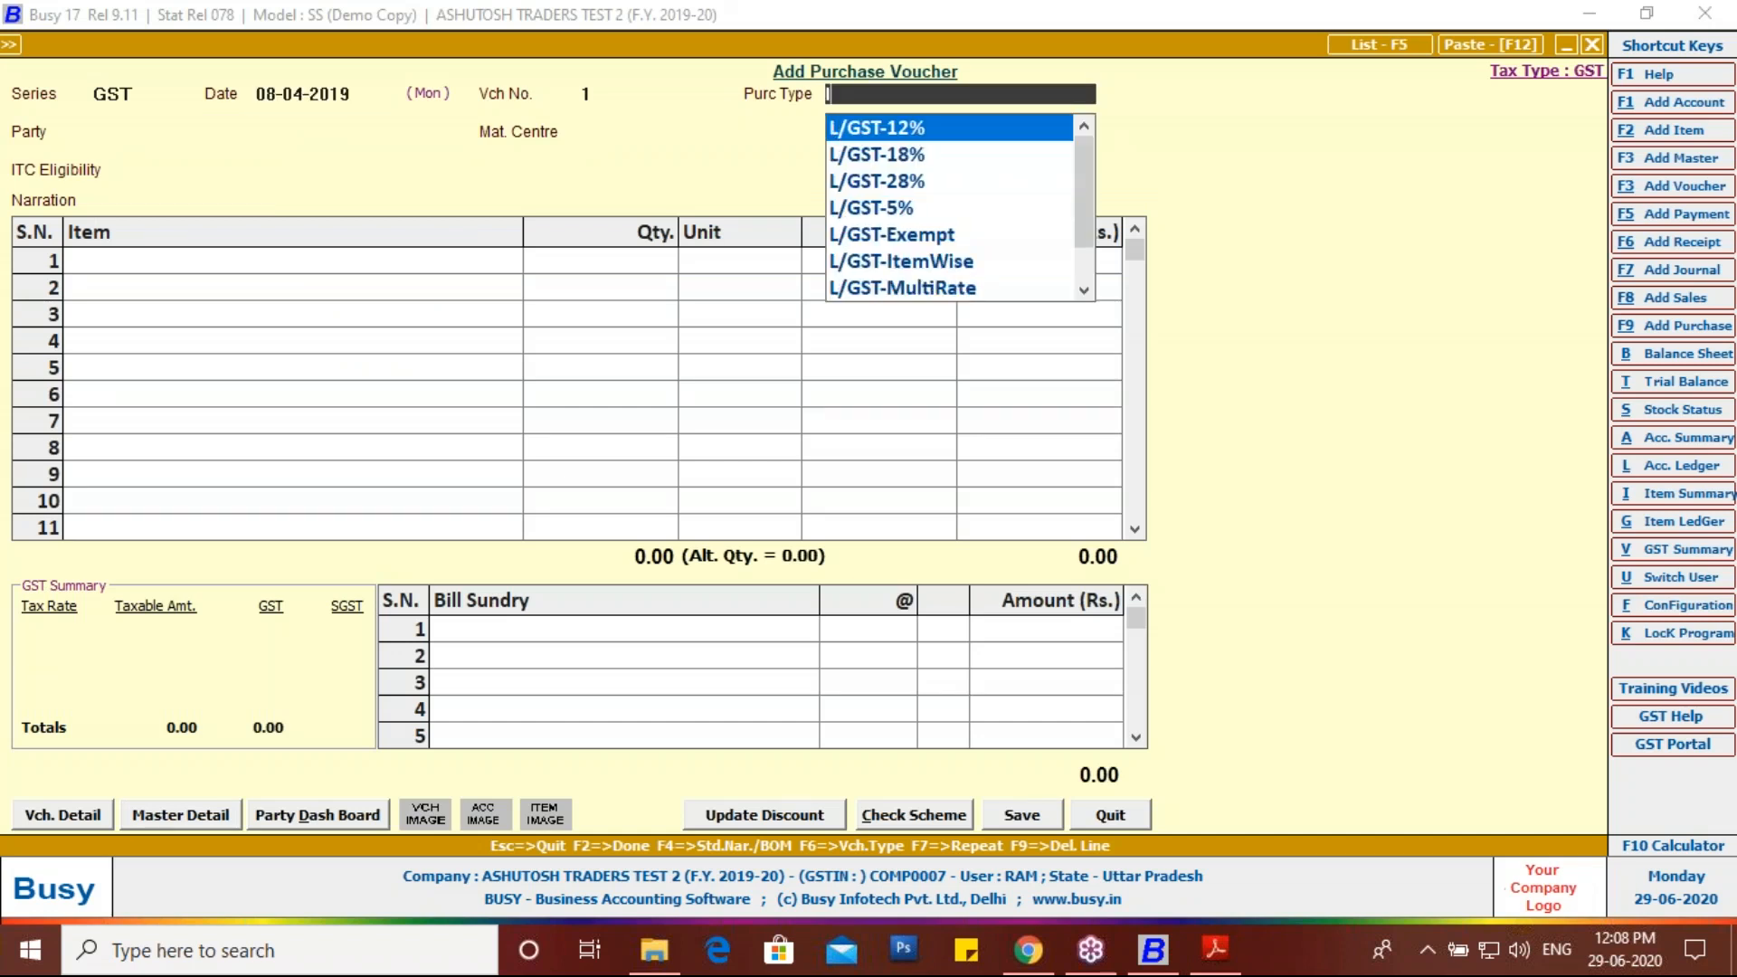
key("Down")
key("Down")
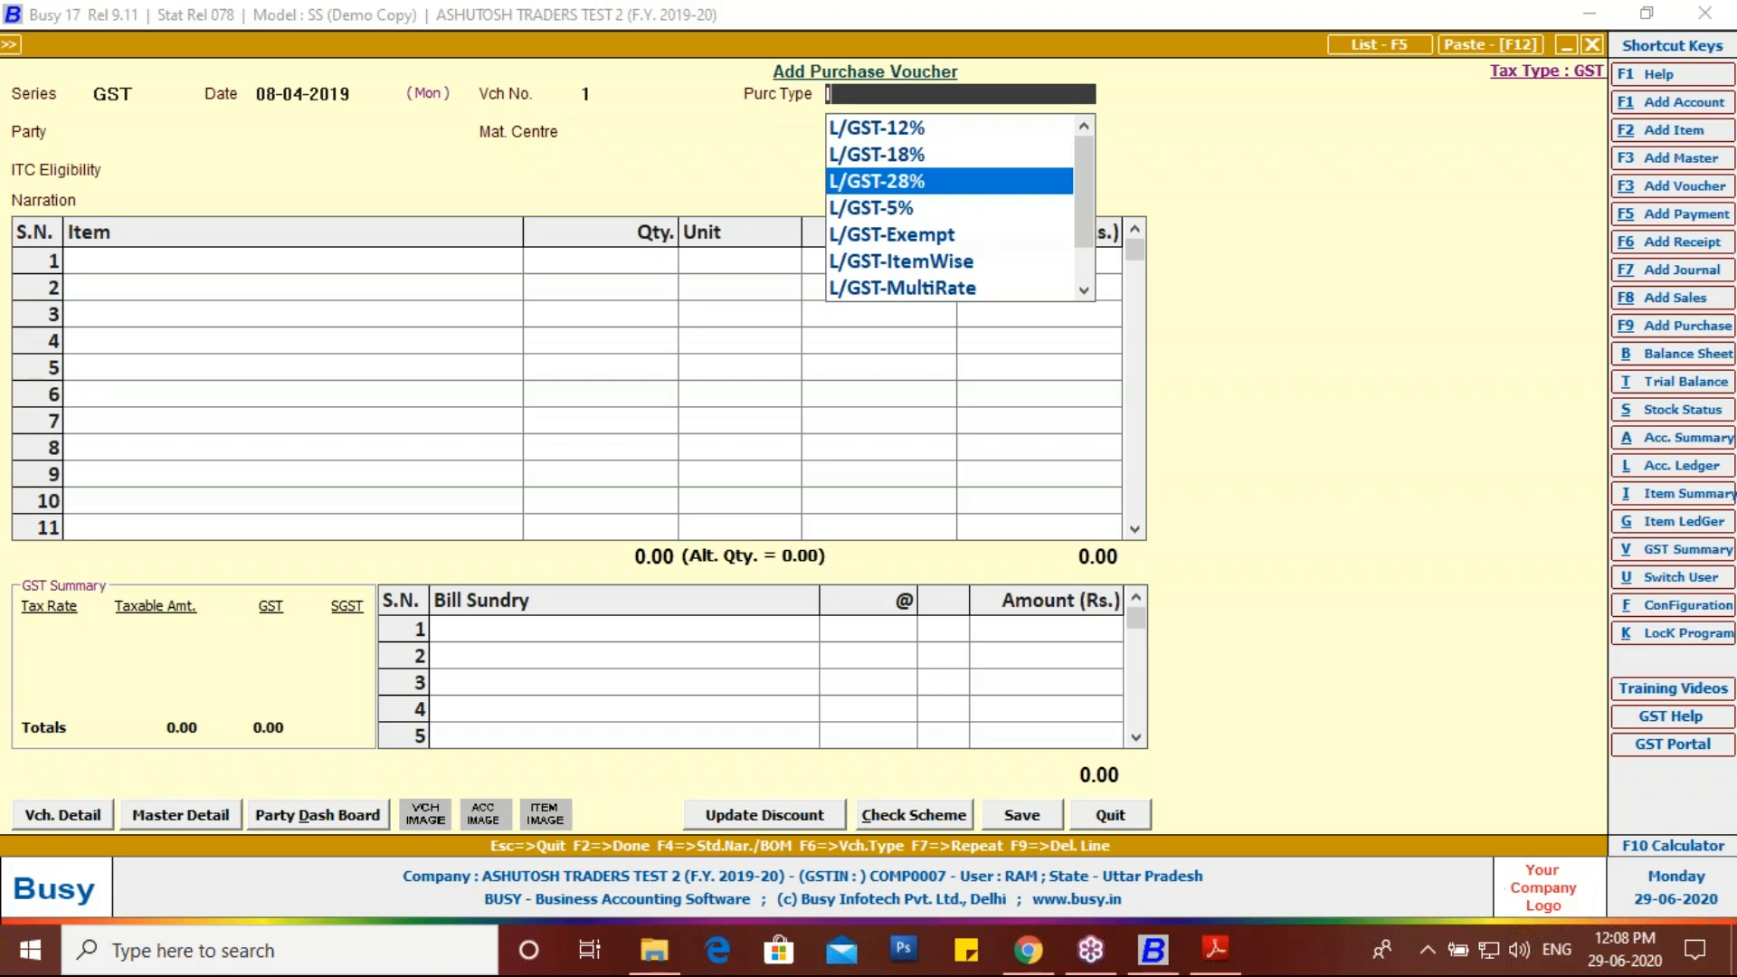
key("Return")
Step: Set the party to Ambuja Cements Limited, material centre Main Store and ITC eligibility Input Goods/Services, leaving the narration blank
type("a")
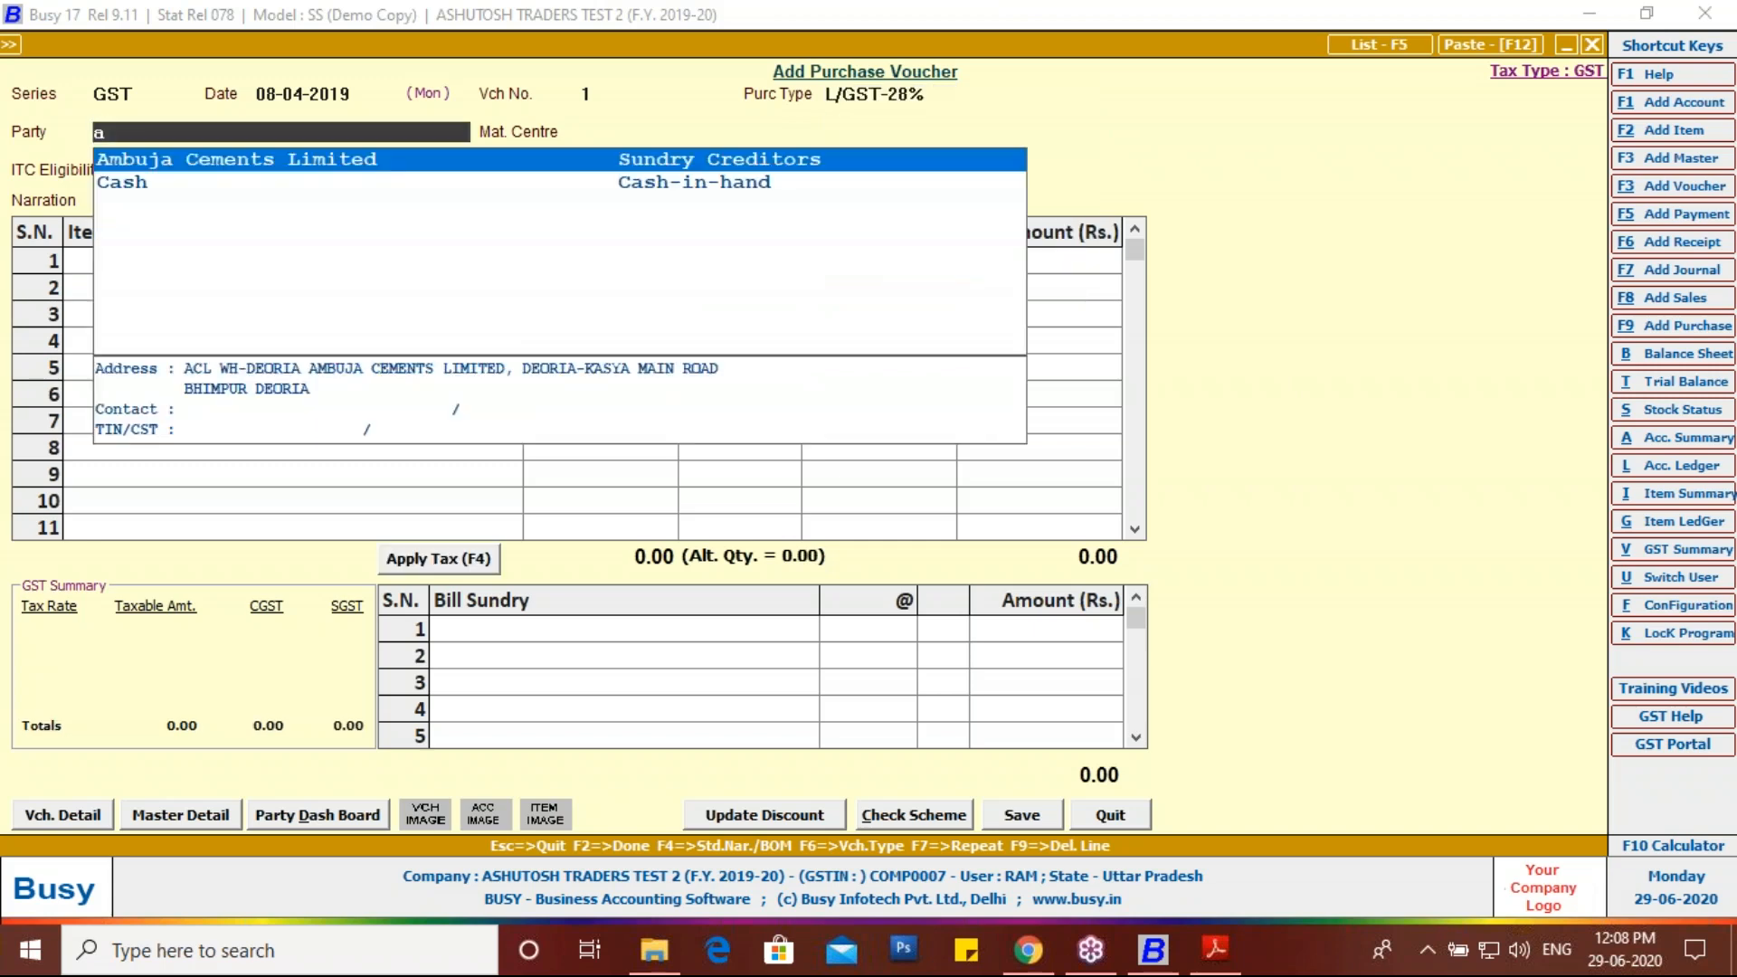
key("Return")
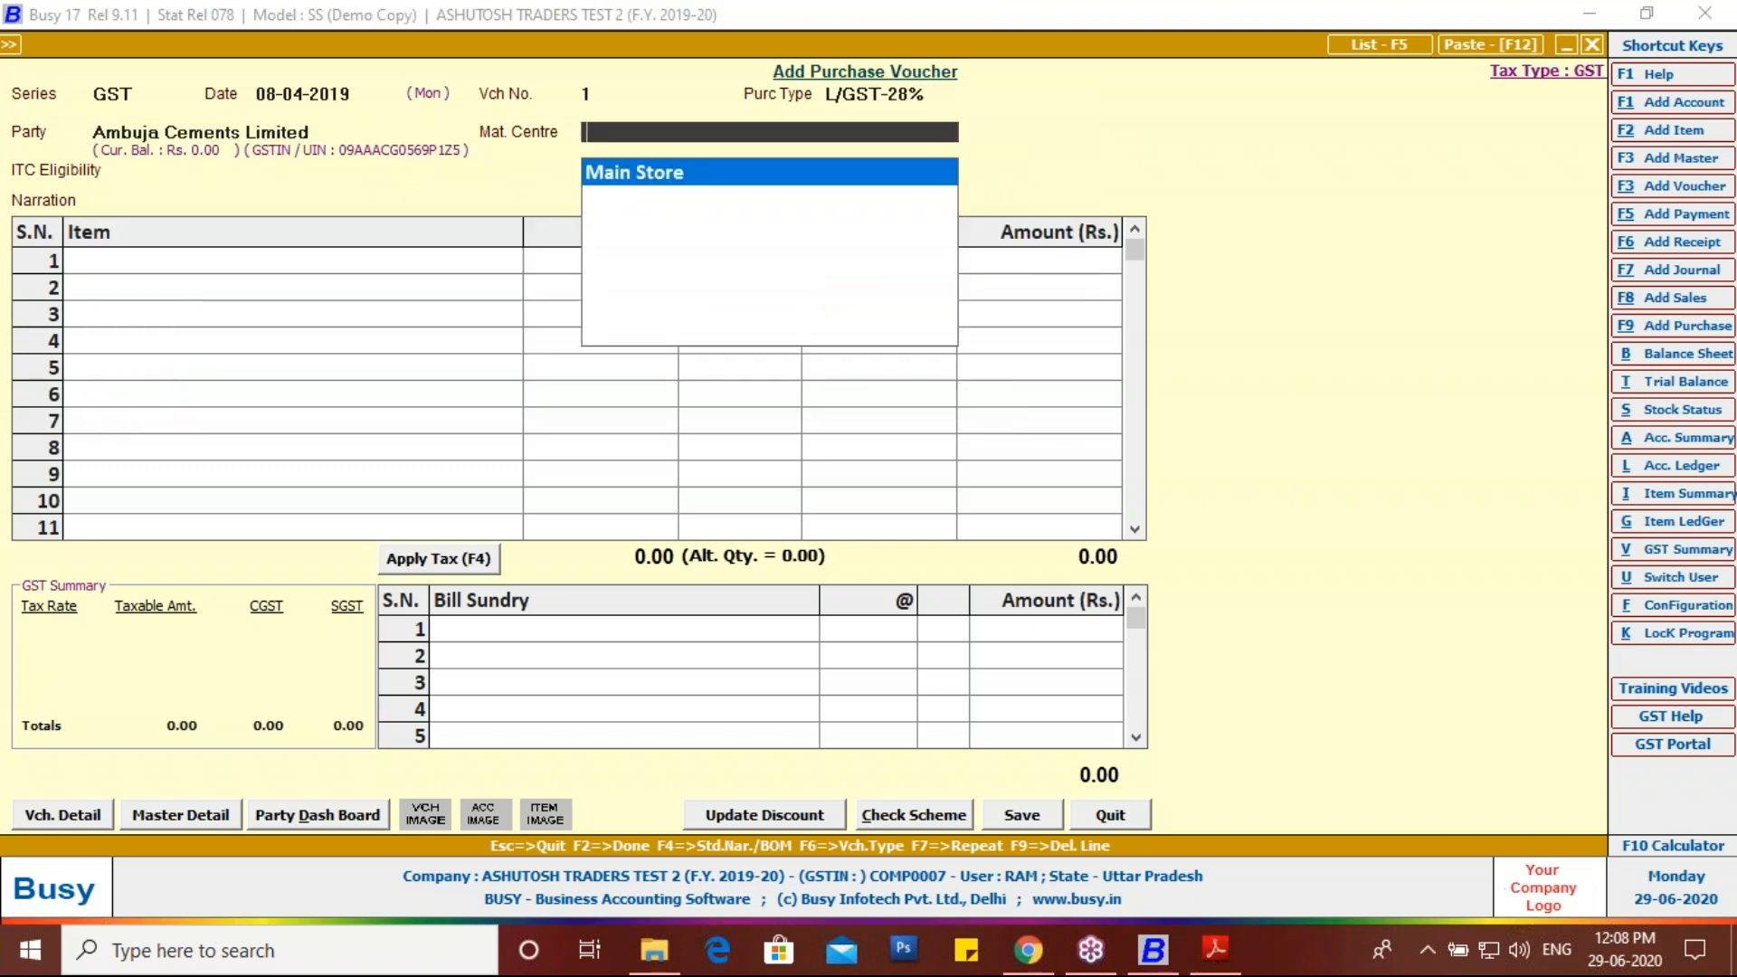
key("Return")
key("Return")
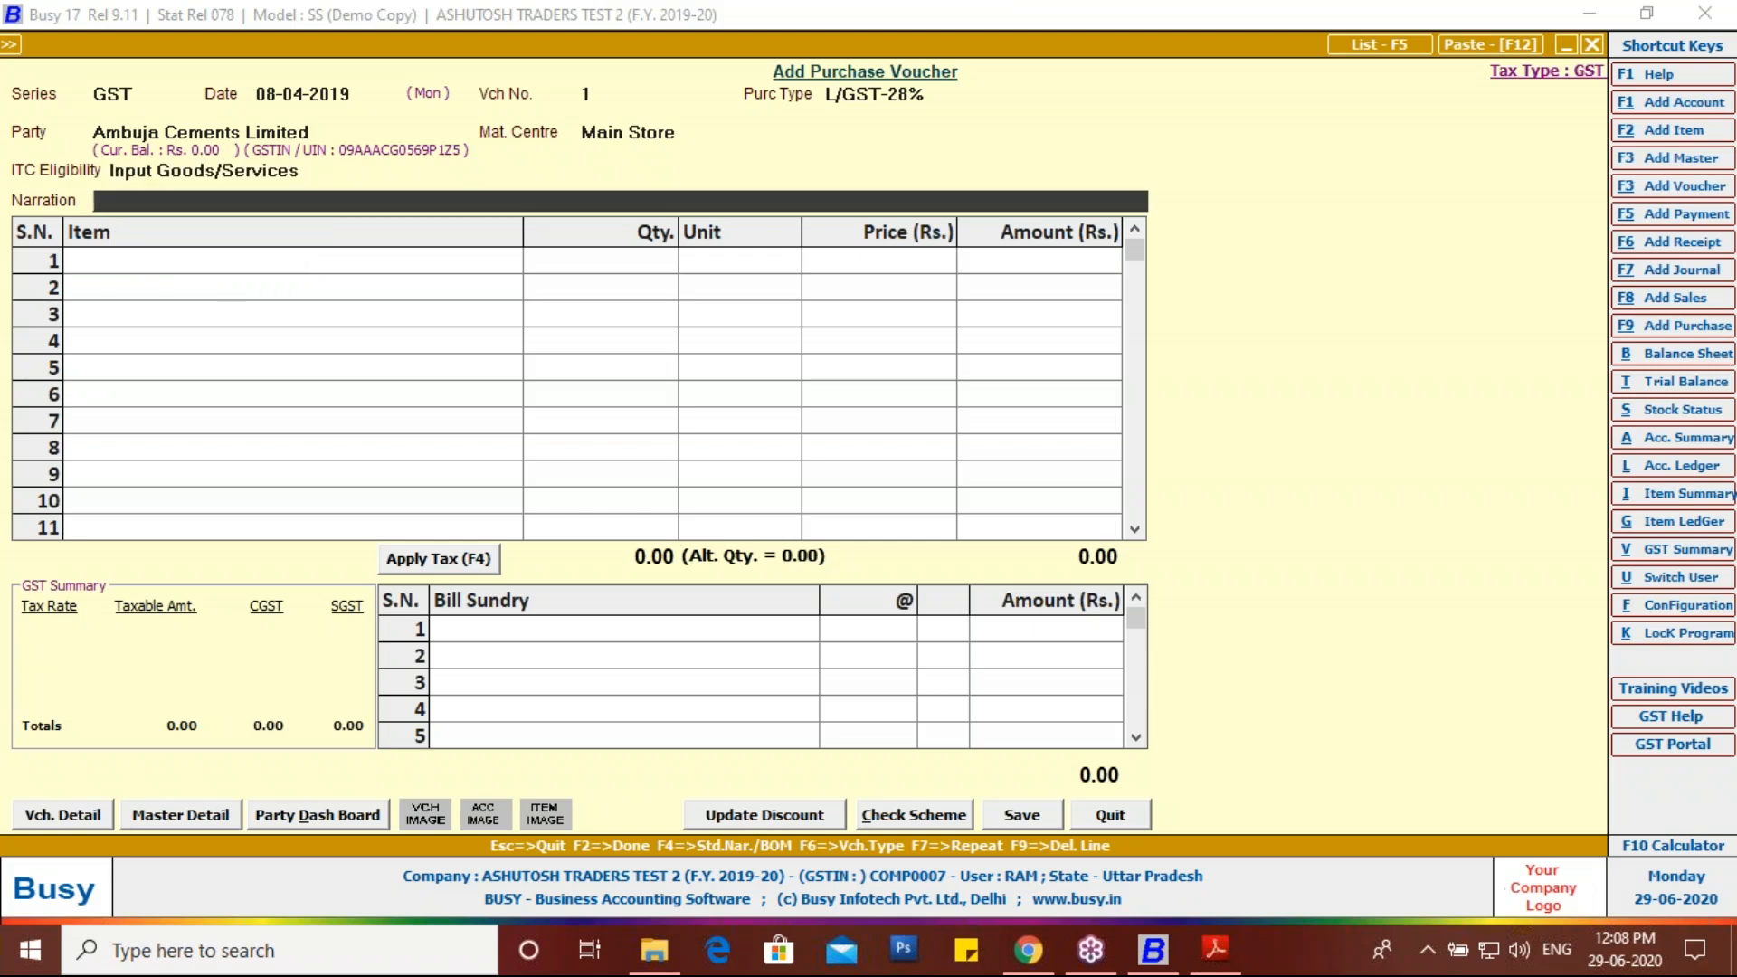
key("Return")
Step: Add Ambuja Cement PPC Yellow Bag as the first item with a quantity of 20 Tonne, taken from the invoice PDF
key("Return")
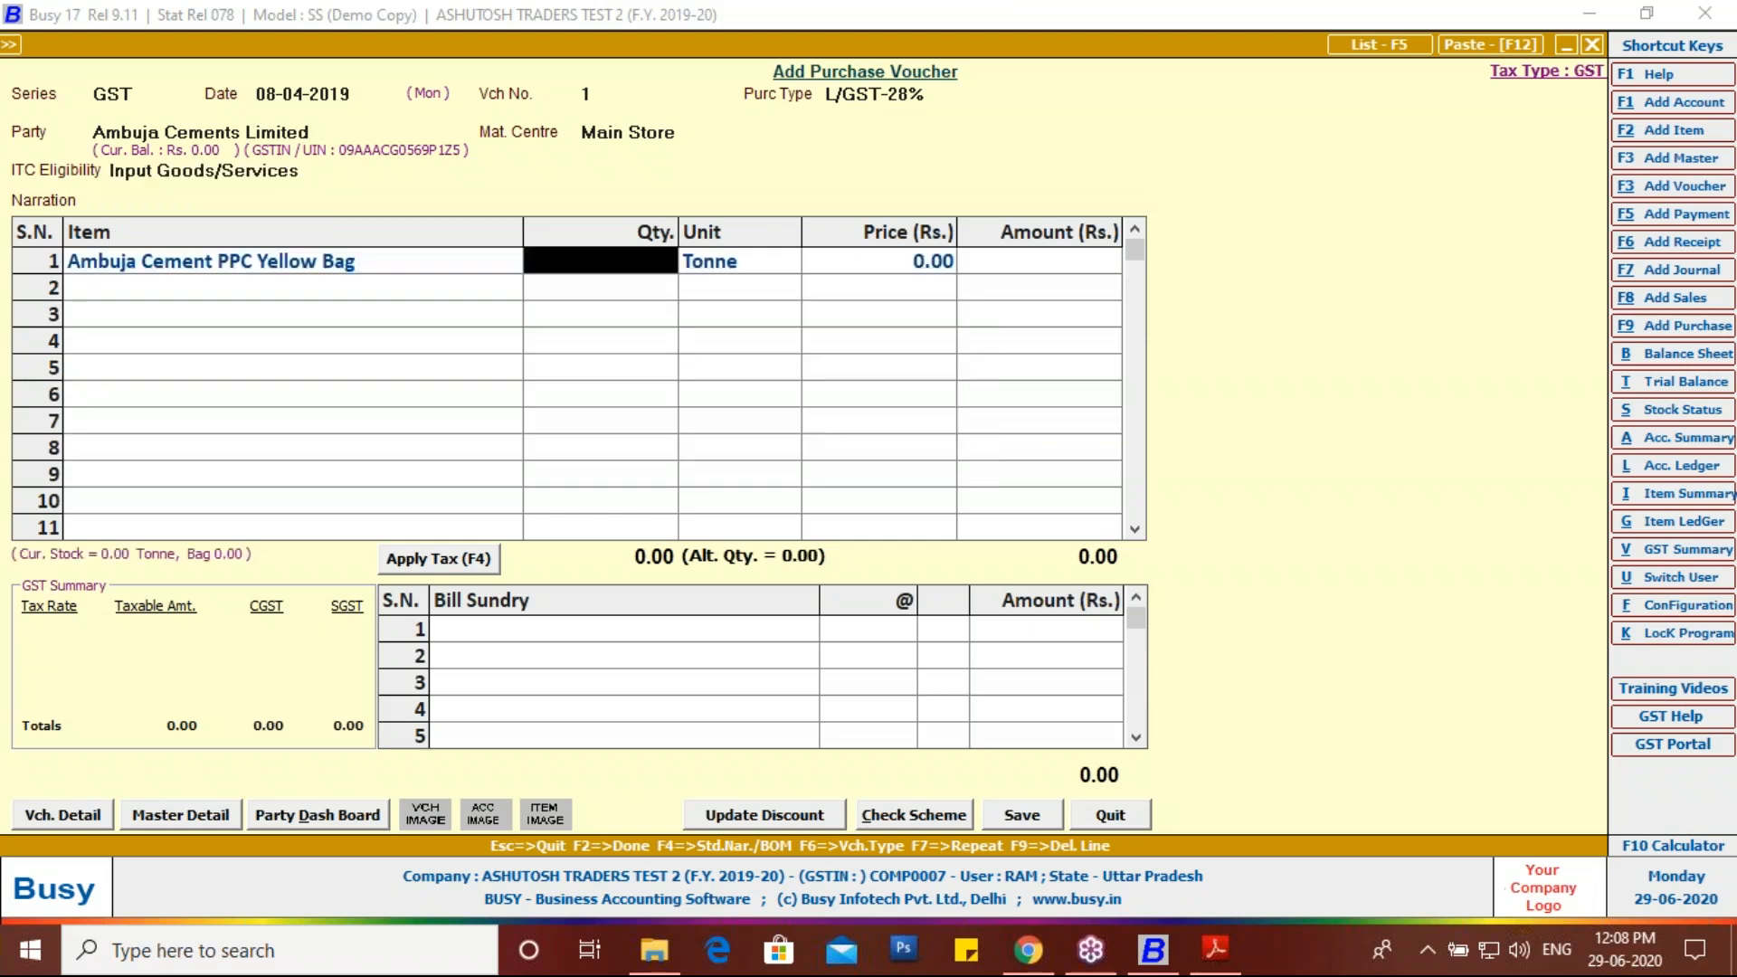
key("alt+Tab")
scroll(851, 516, "up", 5)
scroll(813, 754, "up", 15)
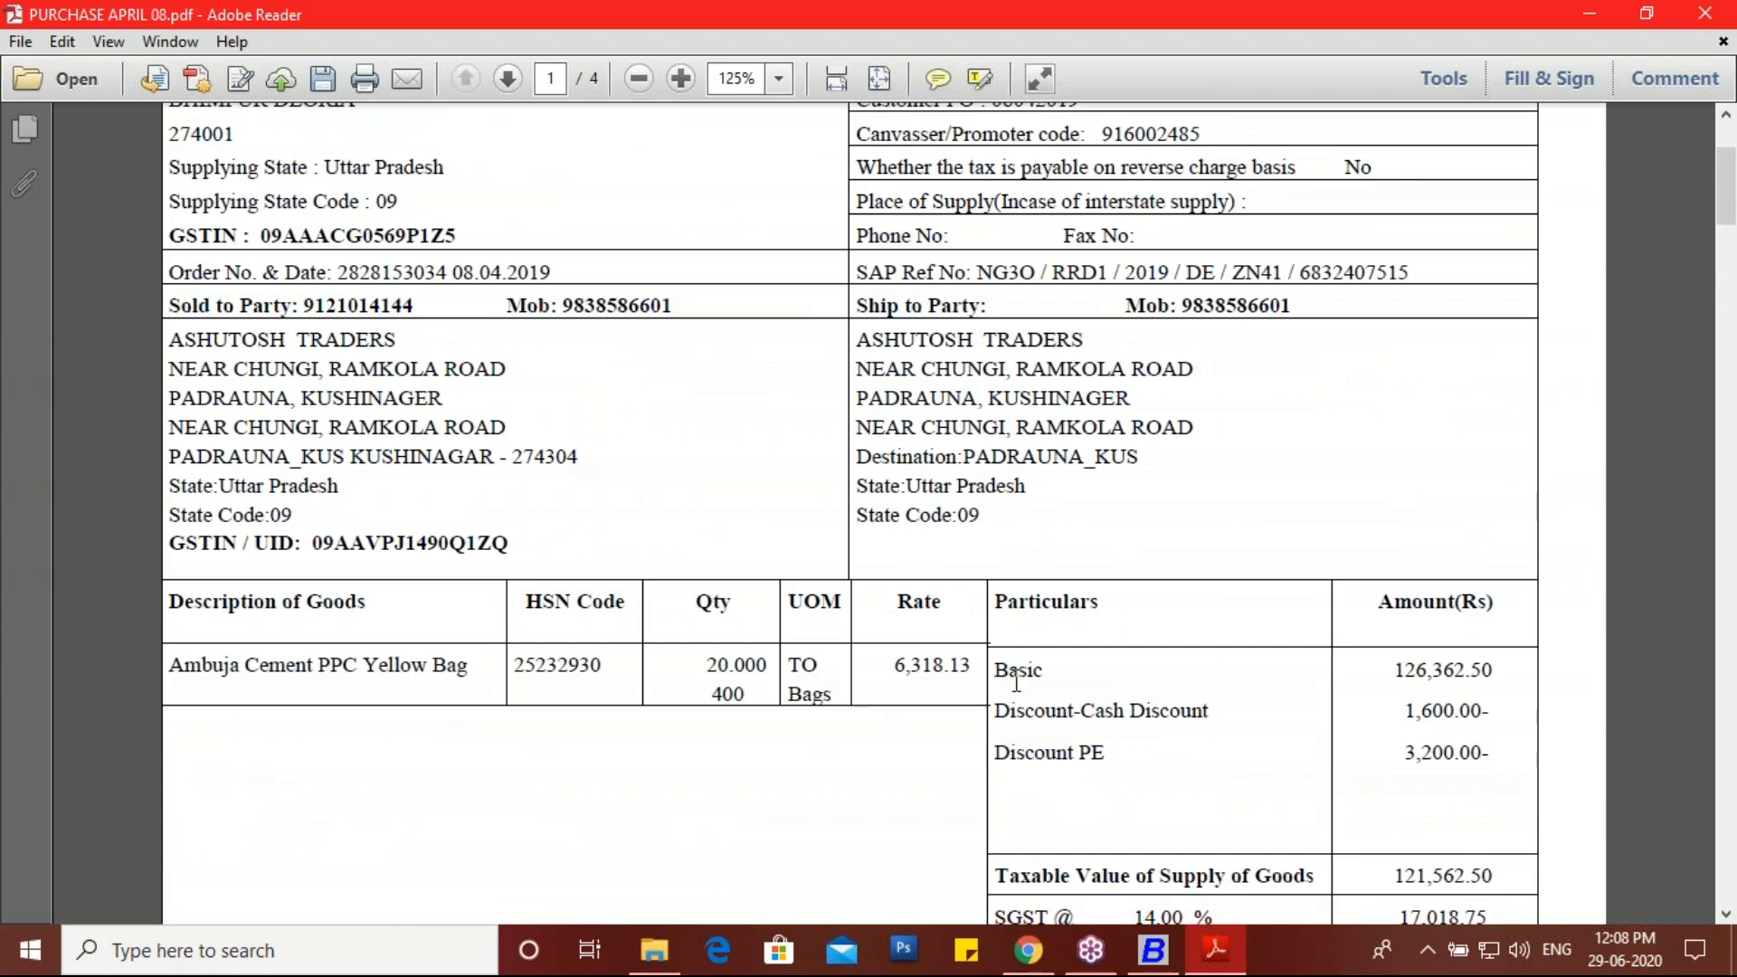
key("alt+Tab")
type("20")
key("Return")
key("Return")
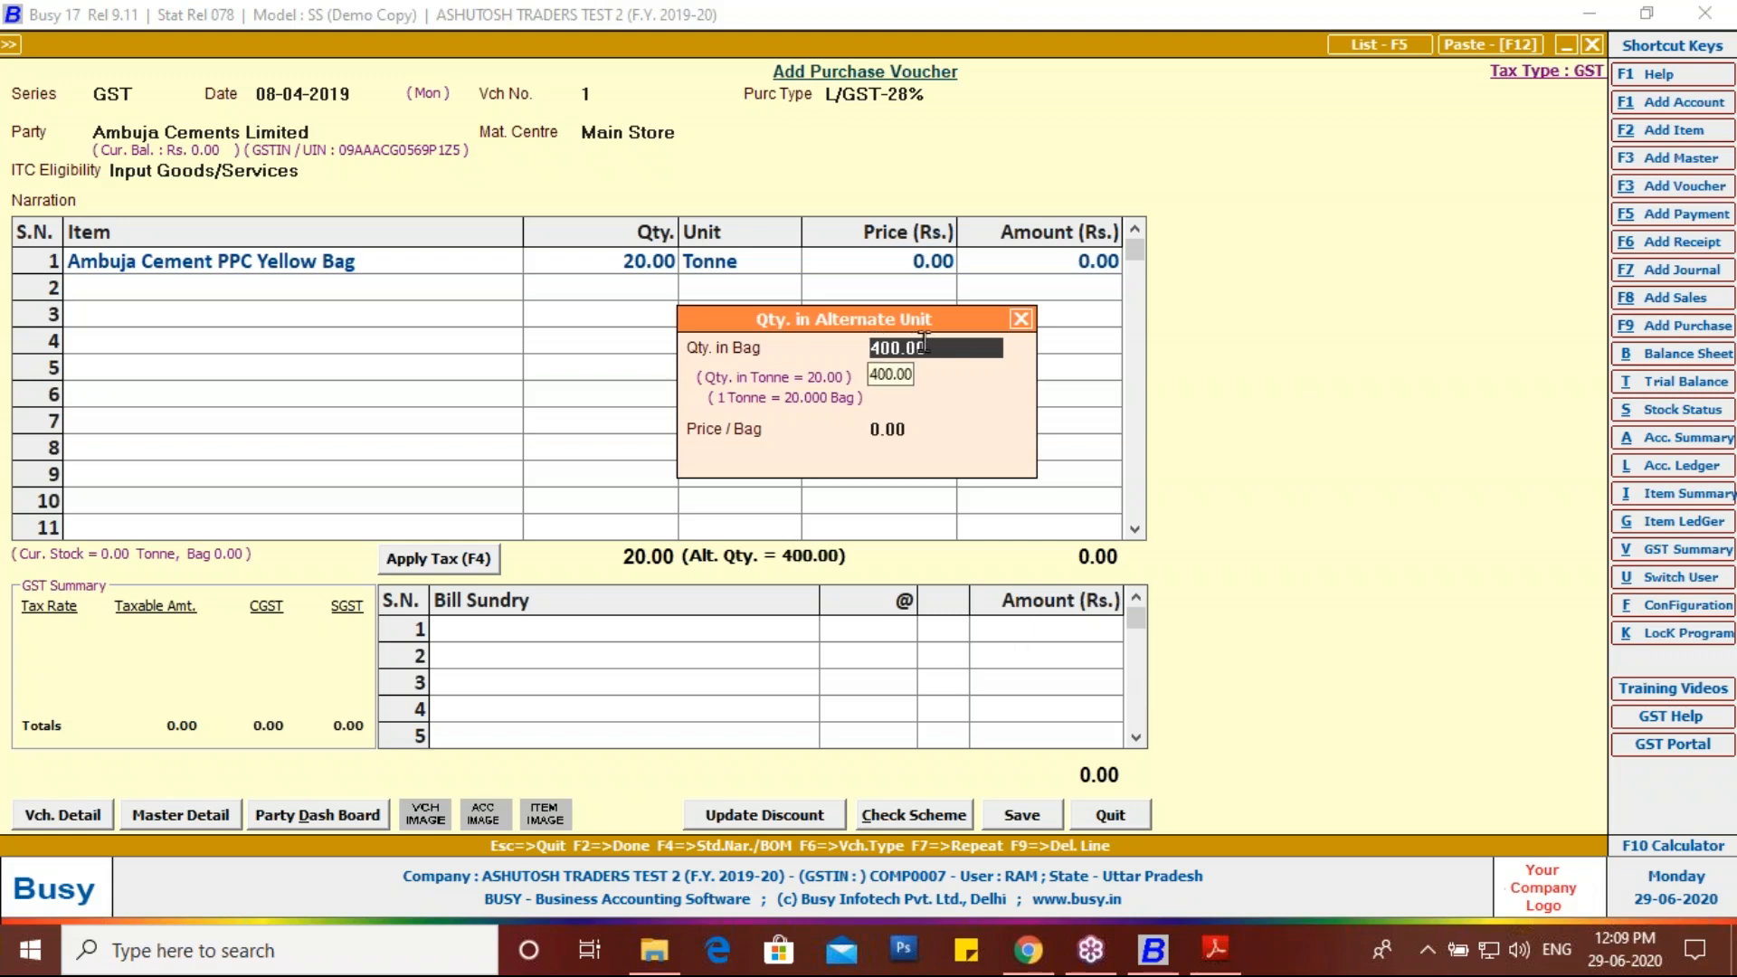
Step: Check the bag quantity against the invoice PDF, then accept 400 bags and leave the price per bag at zero
left_click(1216, 950)
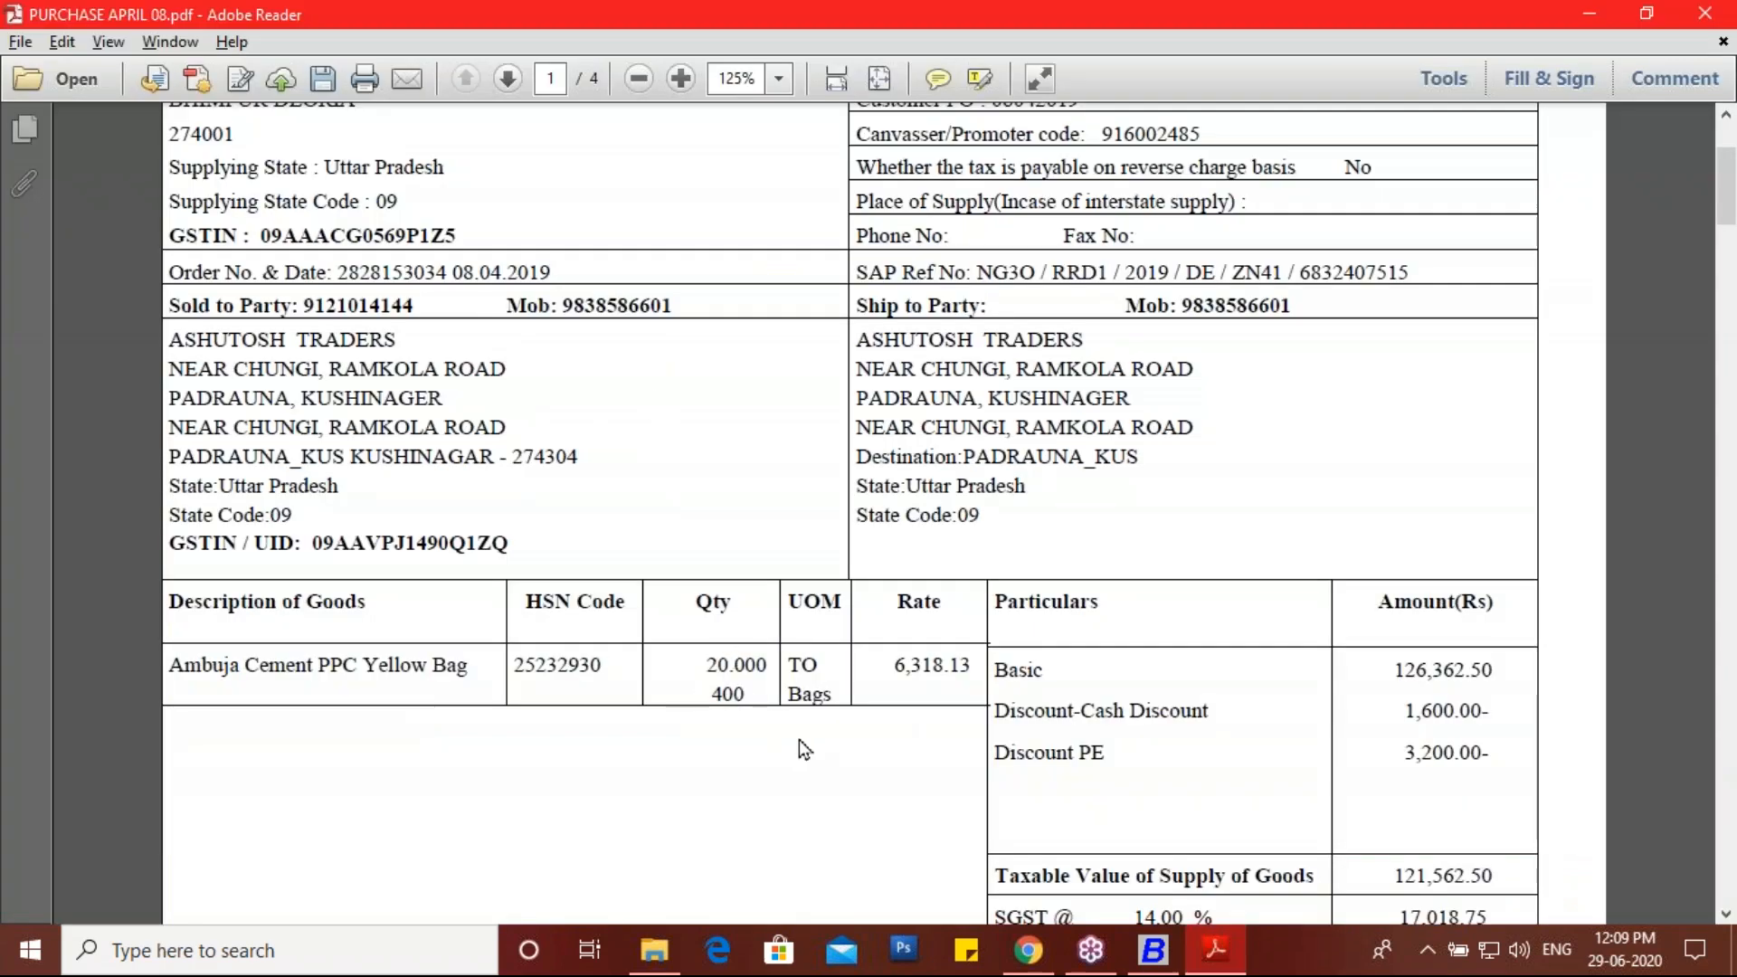
left_click(1148, 961)
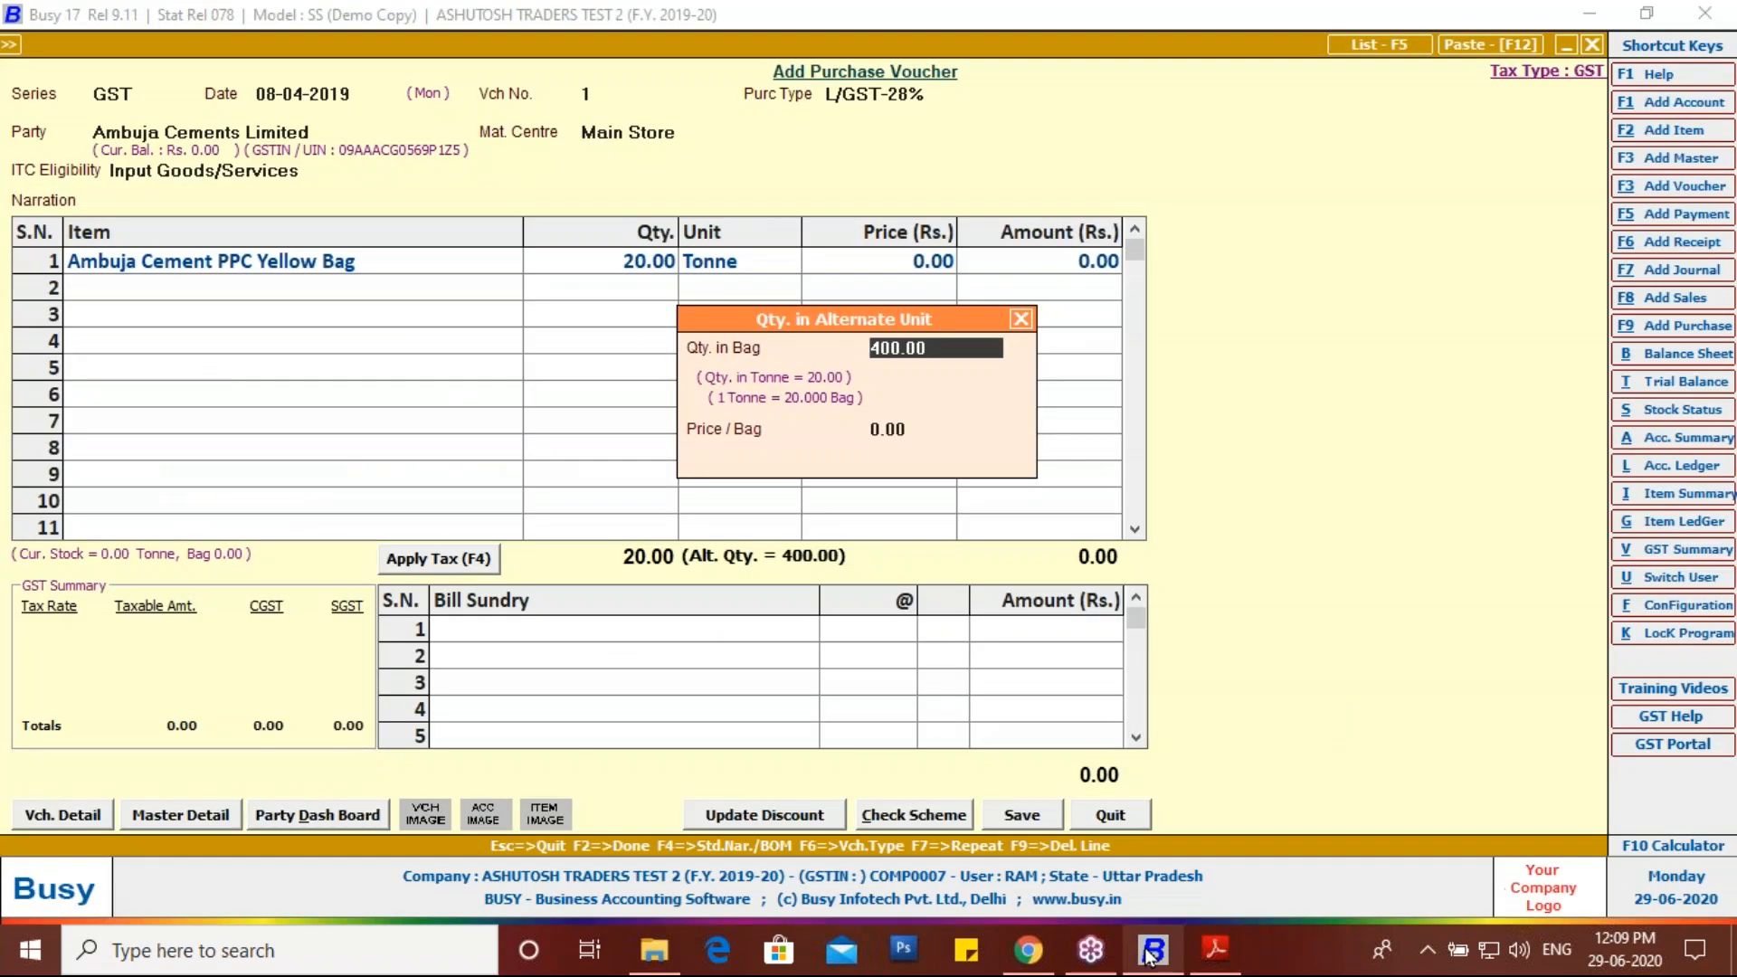
key("Return")
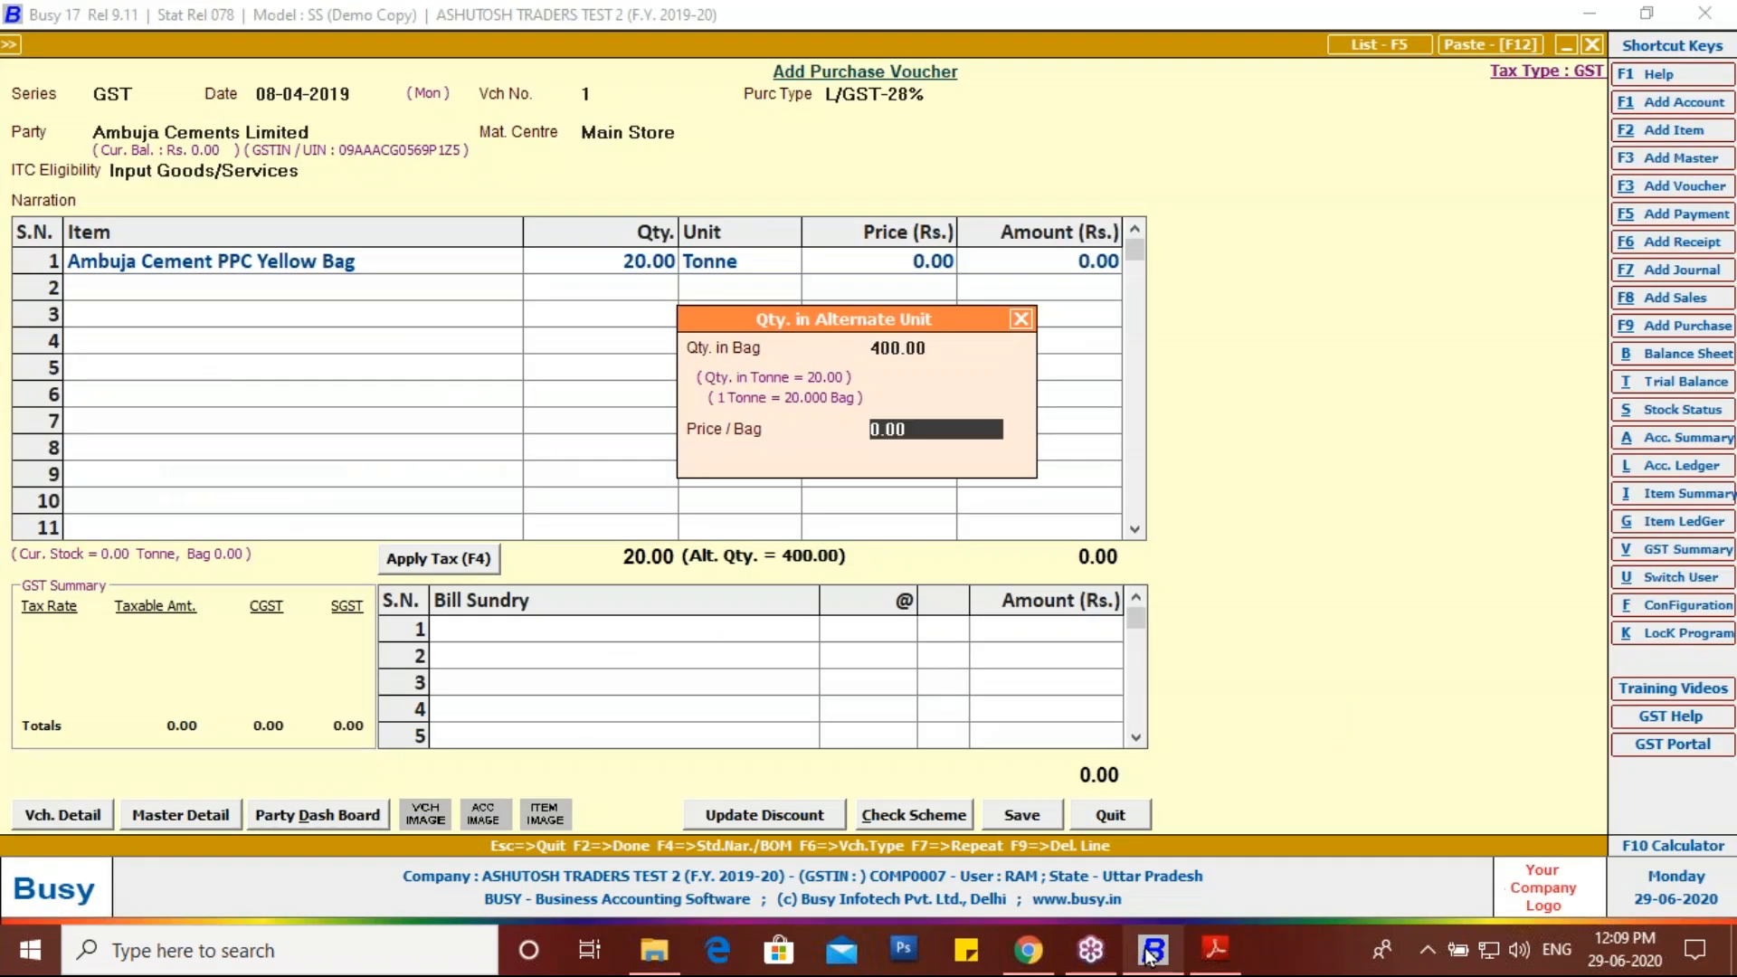
key("Return")
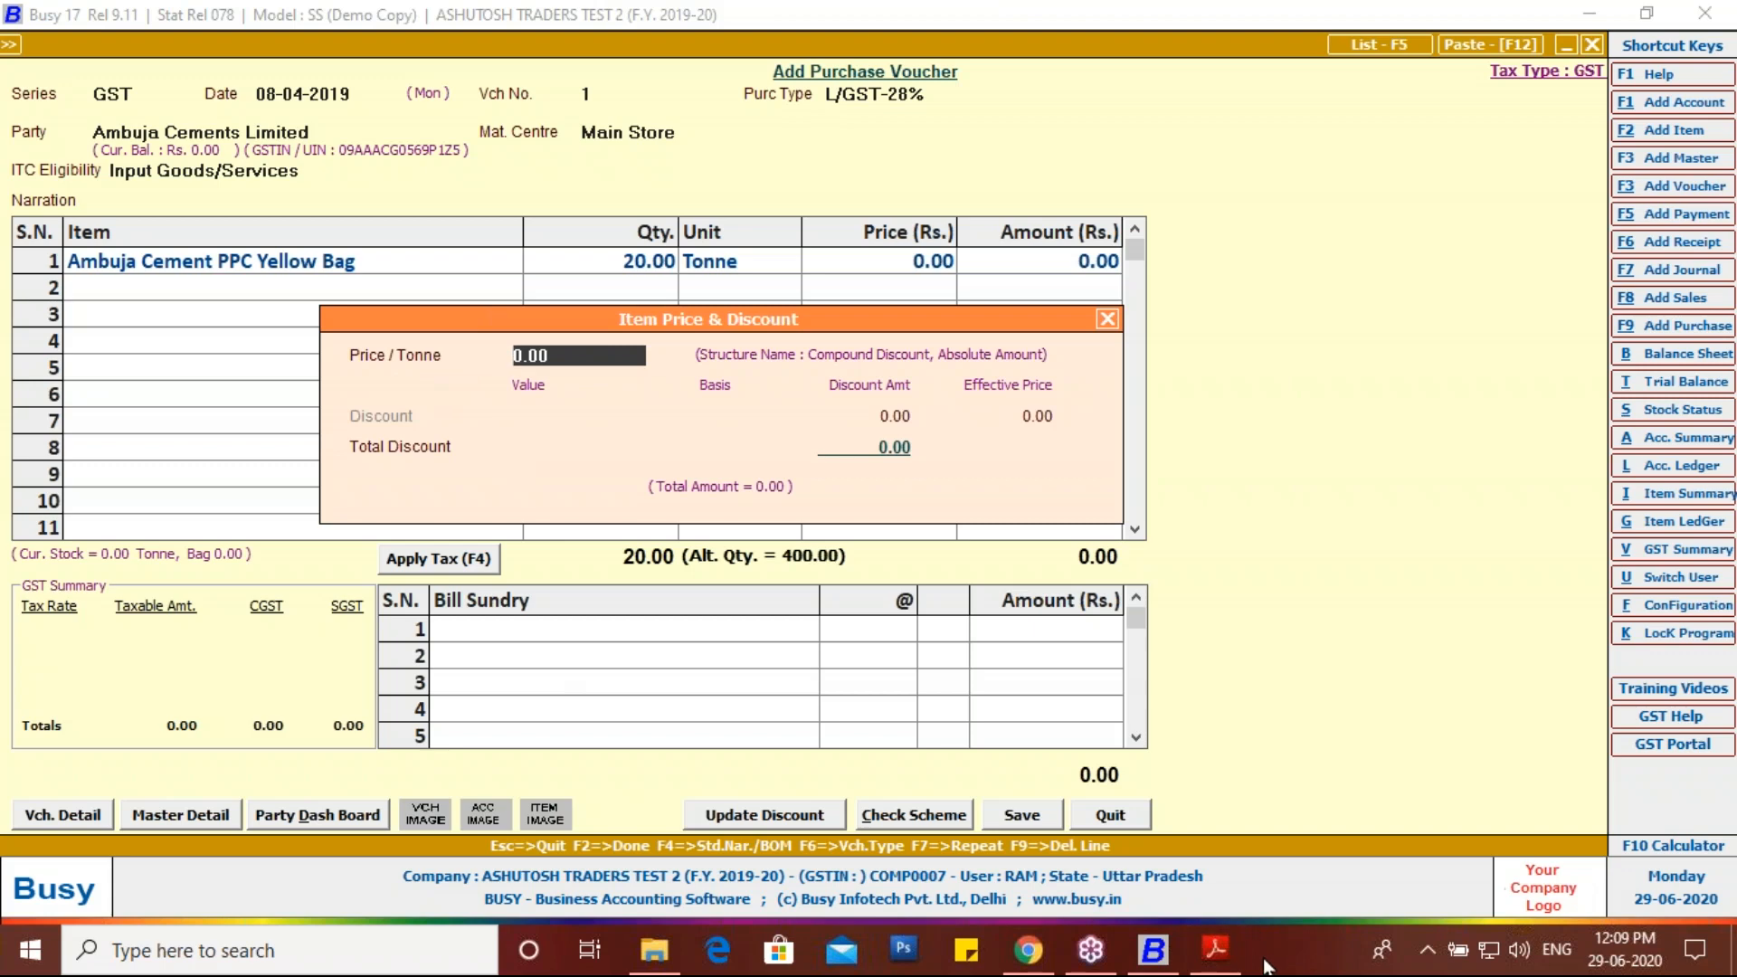
Step: Look up the cement rate in the invoice PDF and set the voucher's price per tonne to 6,318.13
left_click(1217, 950)
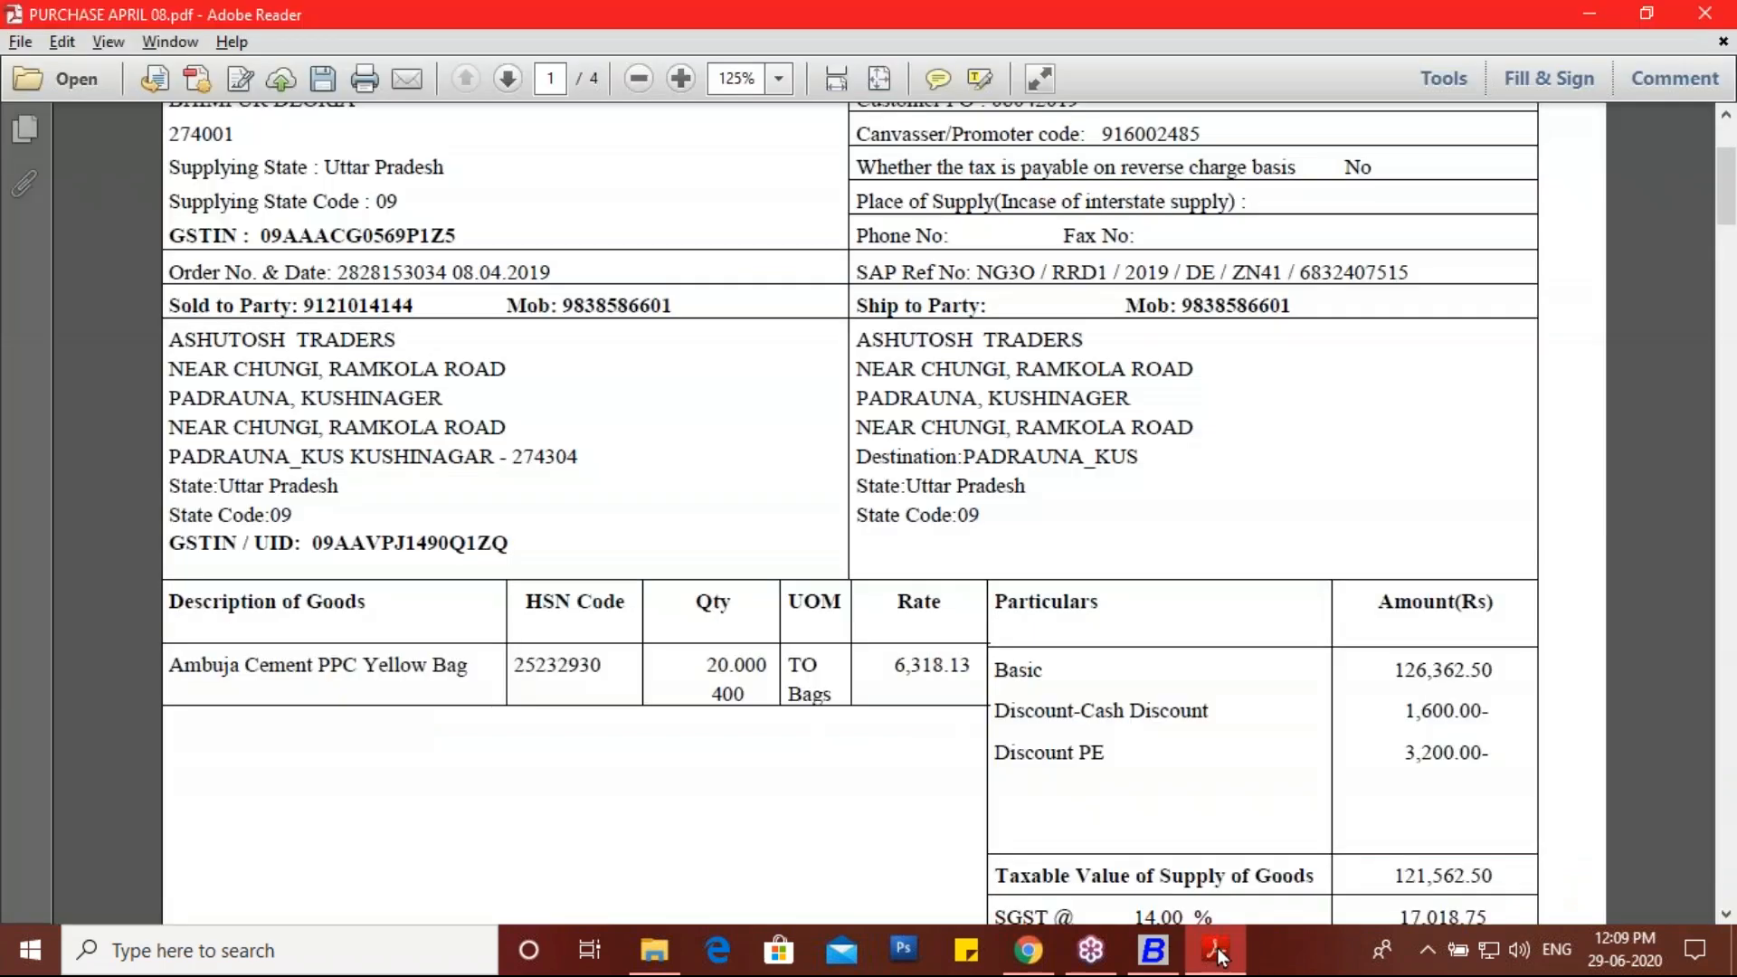
left_click_drag(893, 665, 975, 668)
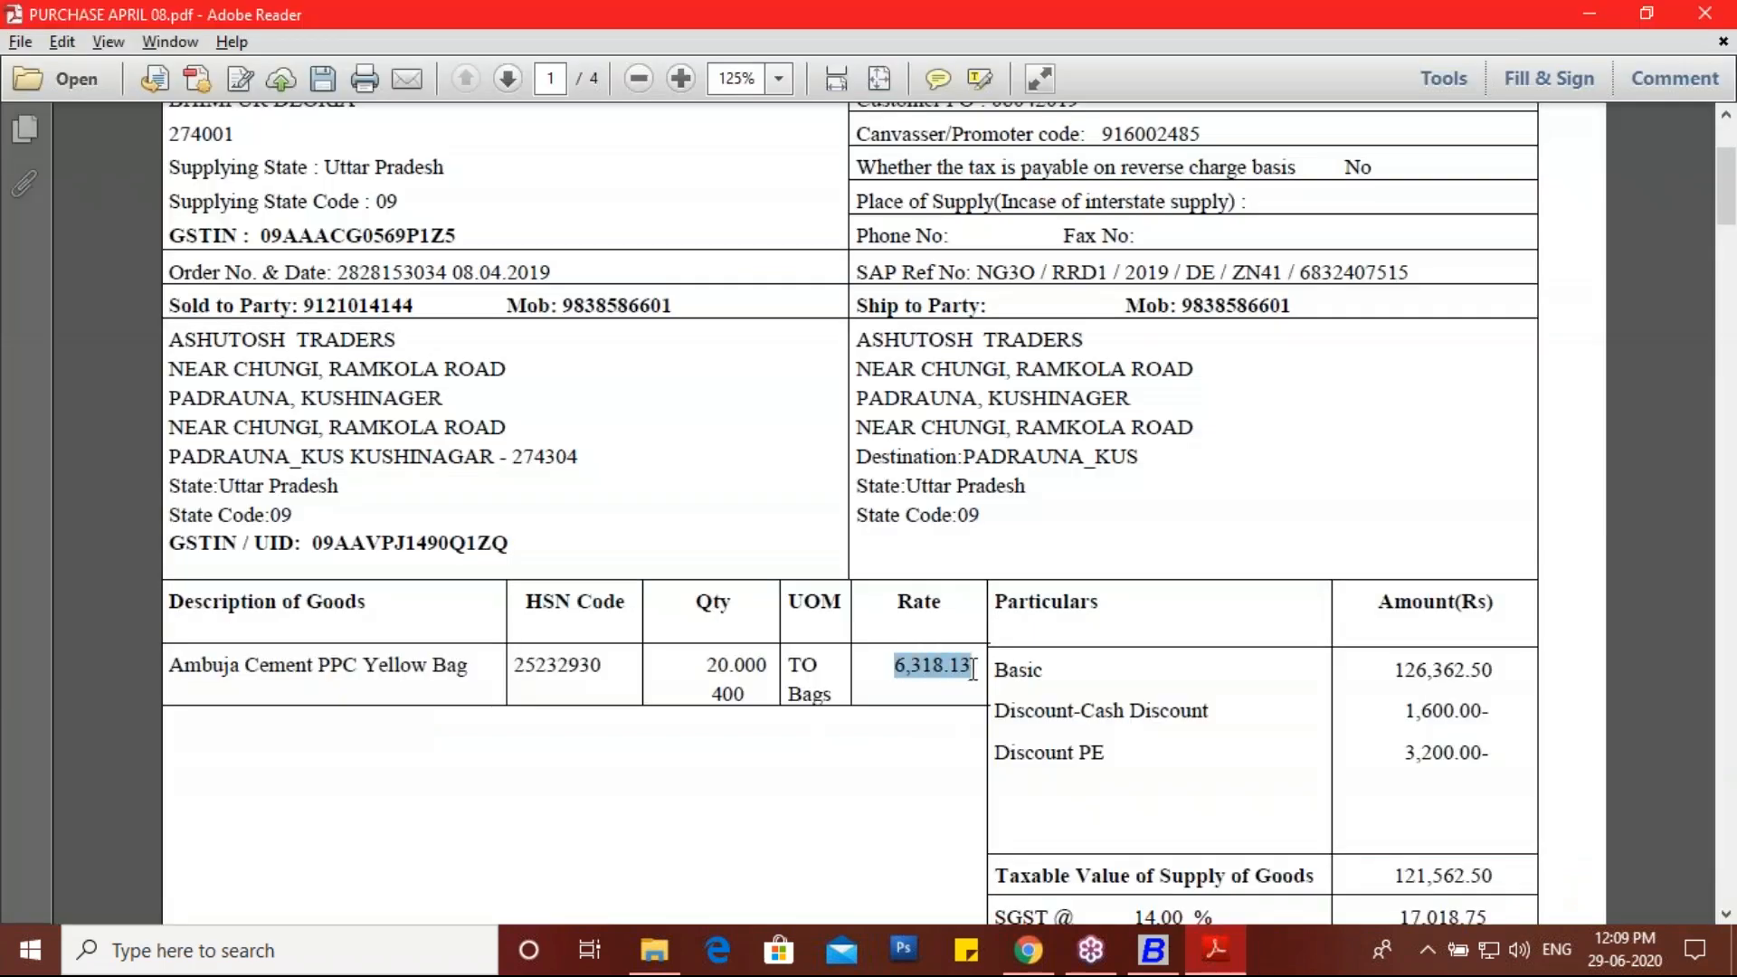
left_click(1153, 950)
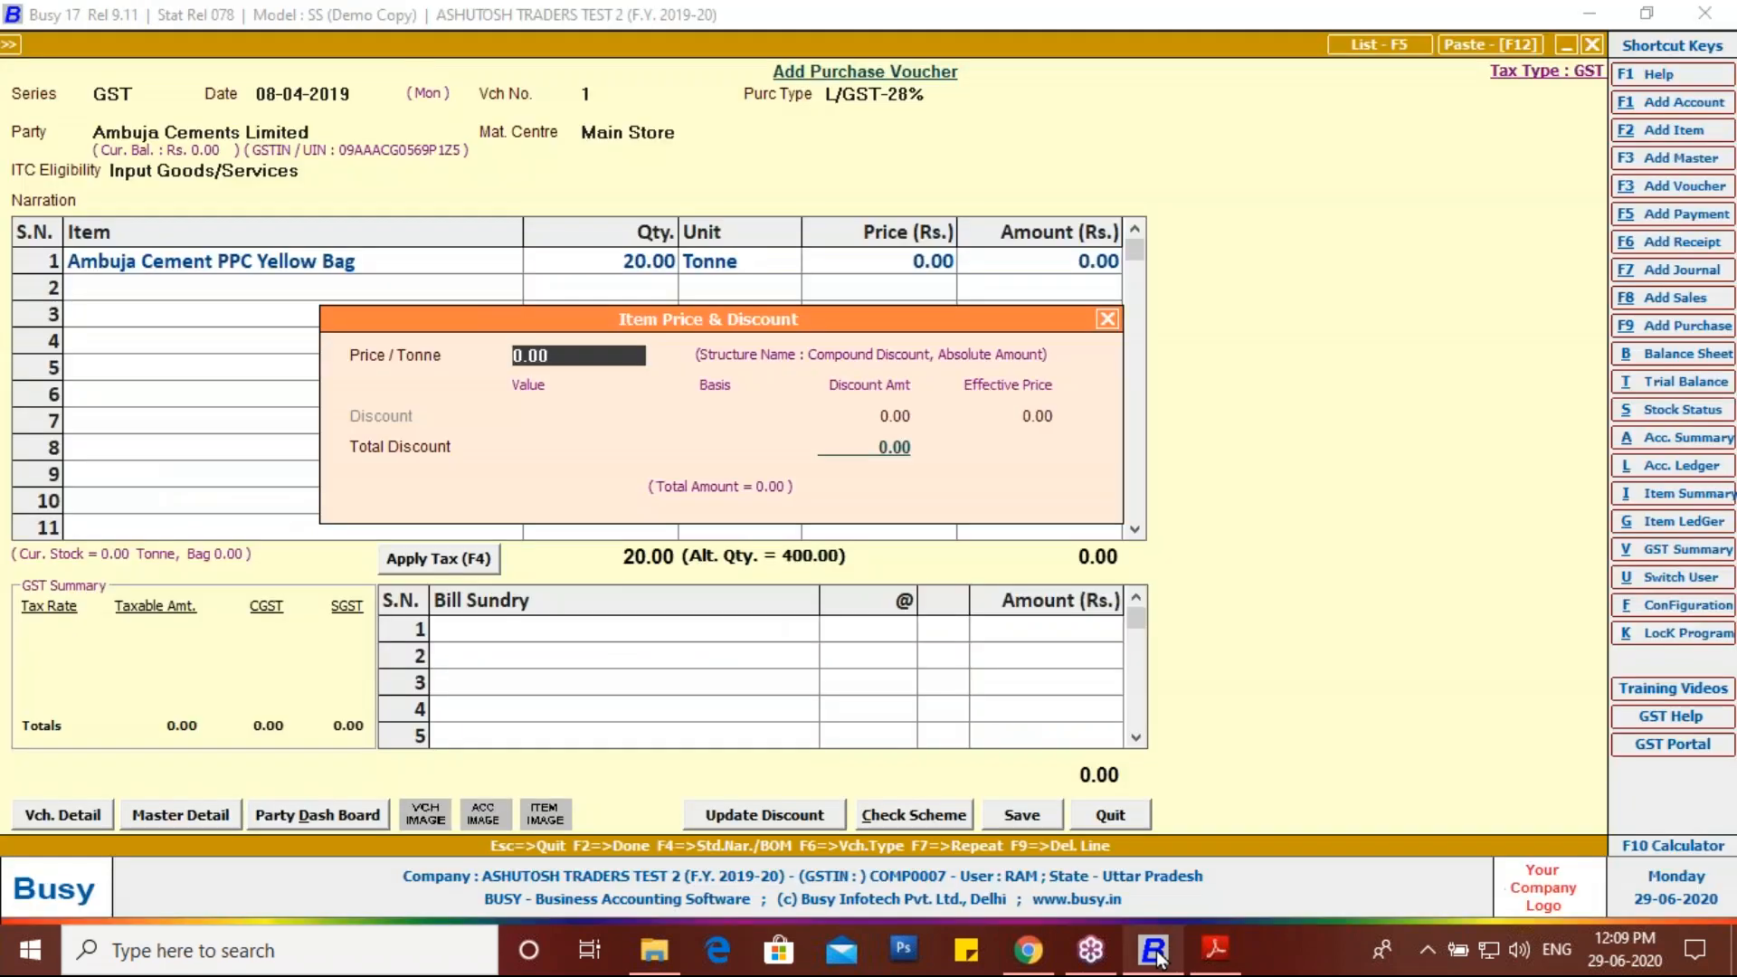
type("6318.13")
key("Return")
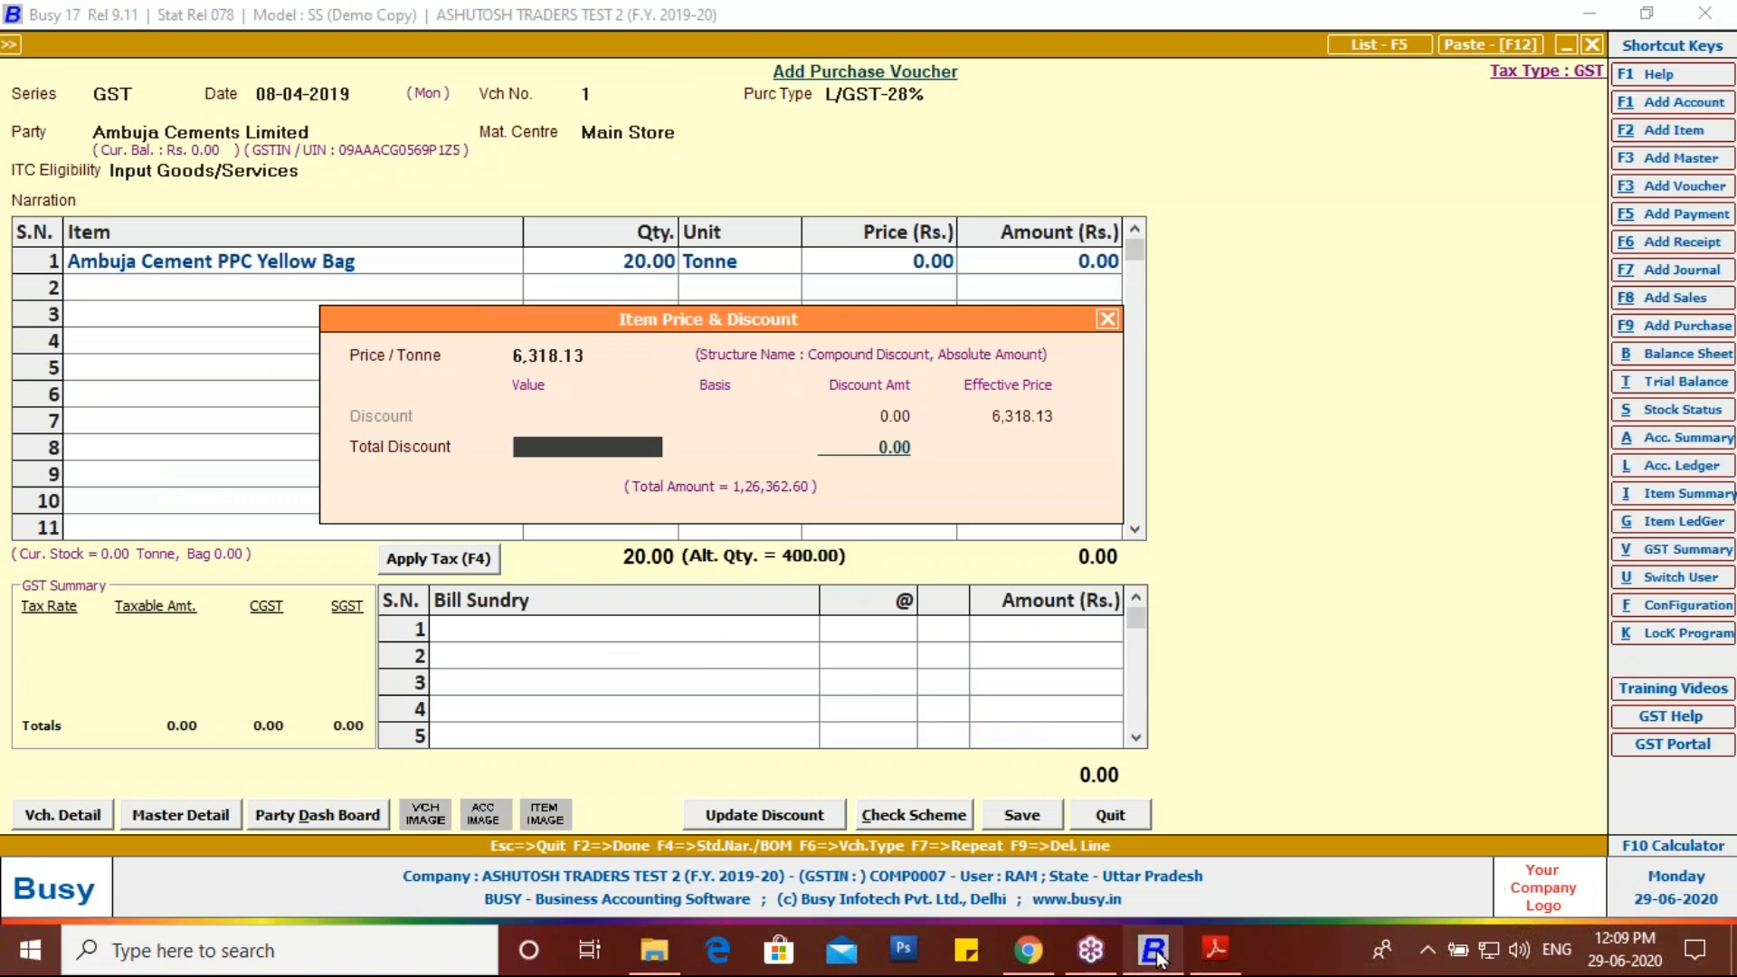
Step: Look up the cash and PE discounts in the invoice PDF and enter 1600+3200 as the item's total discount
left_click(1215, 950)
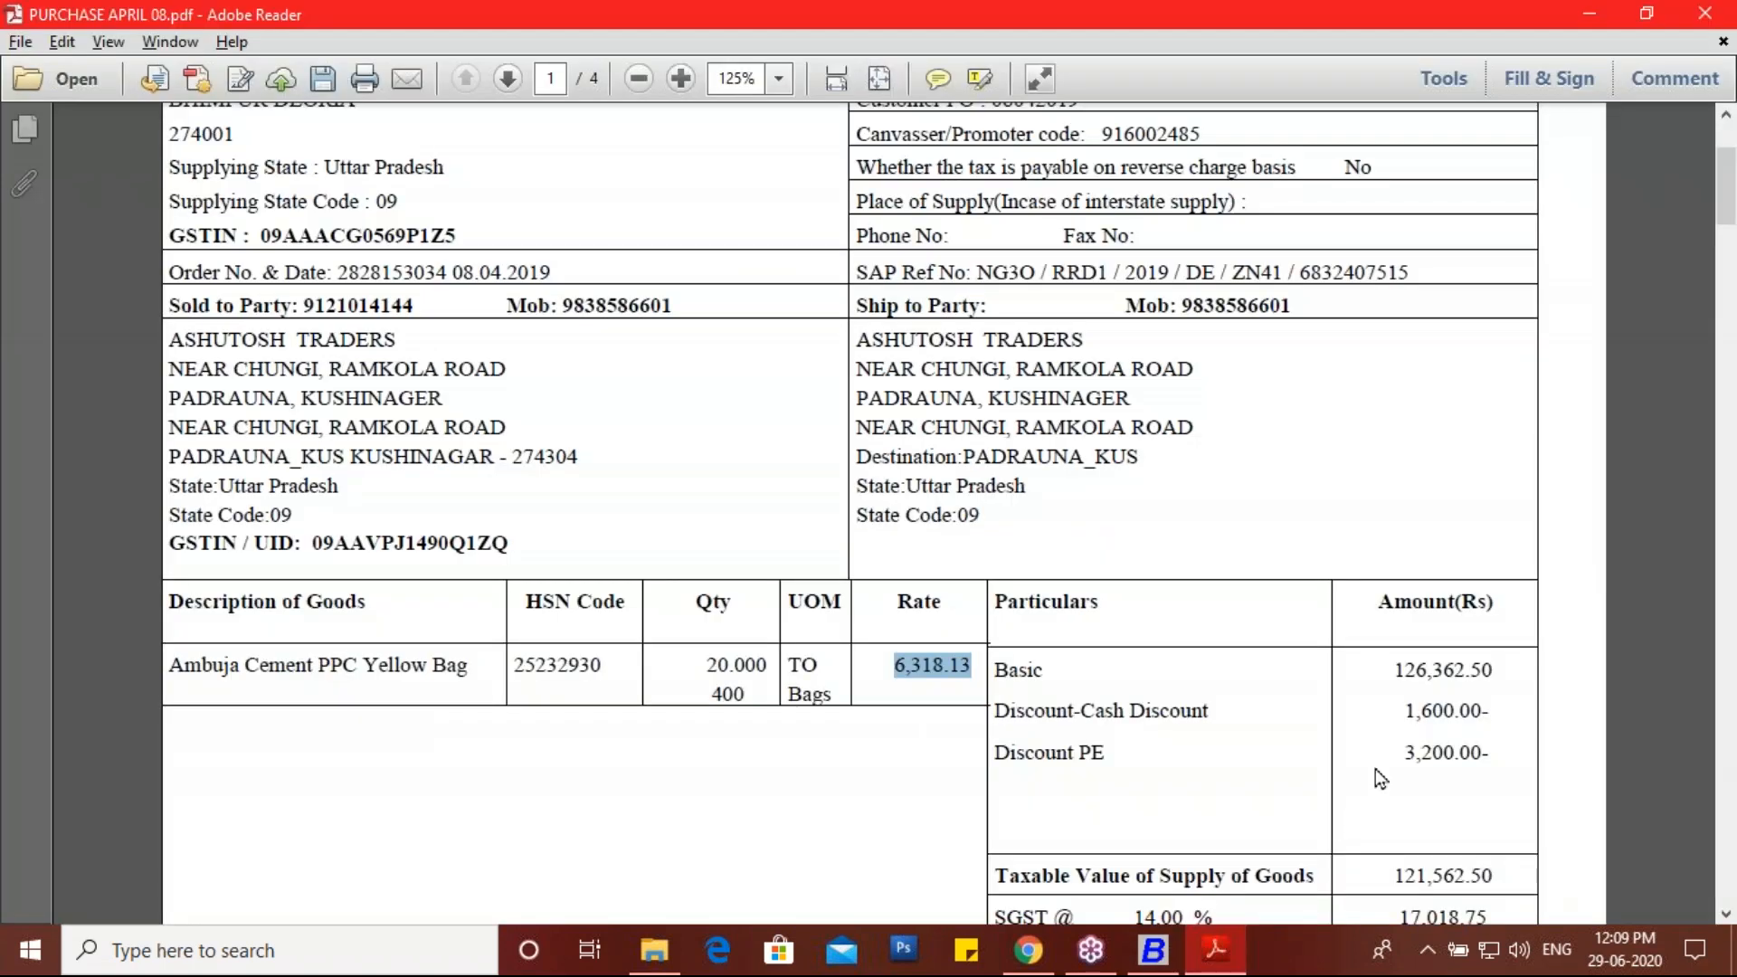
left_click(1402, 716)
left_click_drag(1405, 713, 1461, 743)
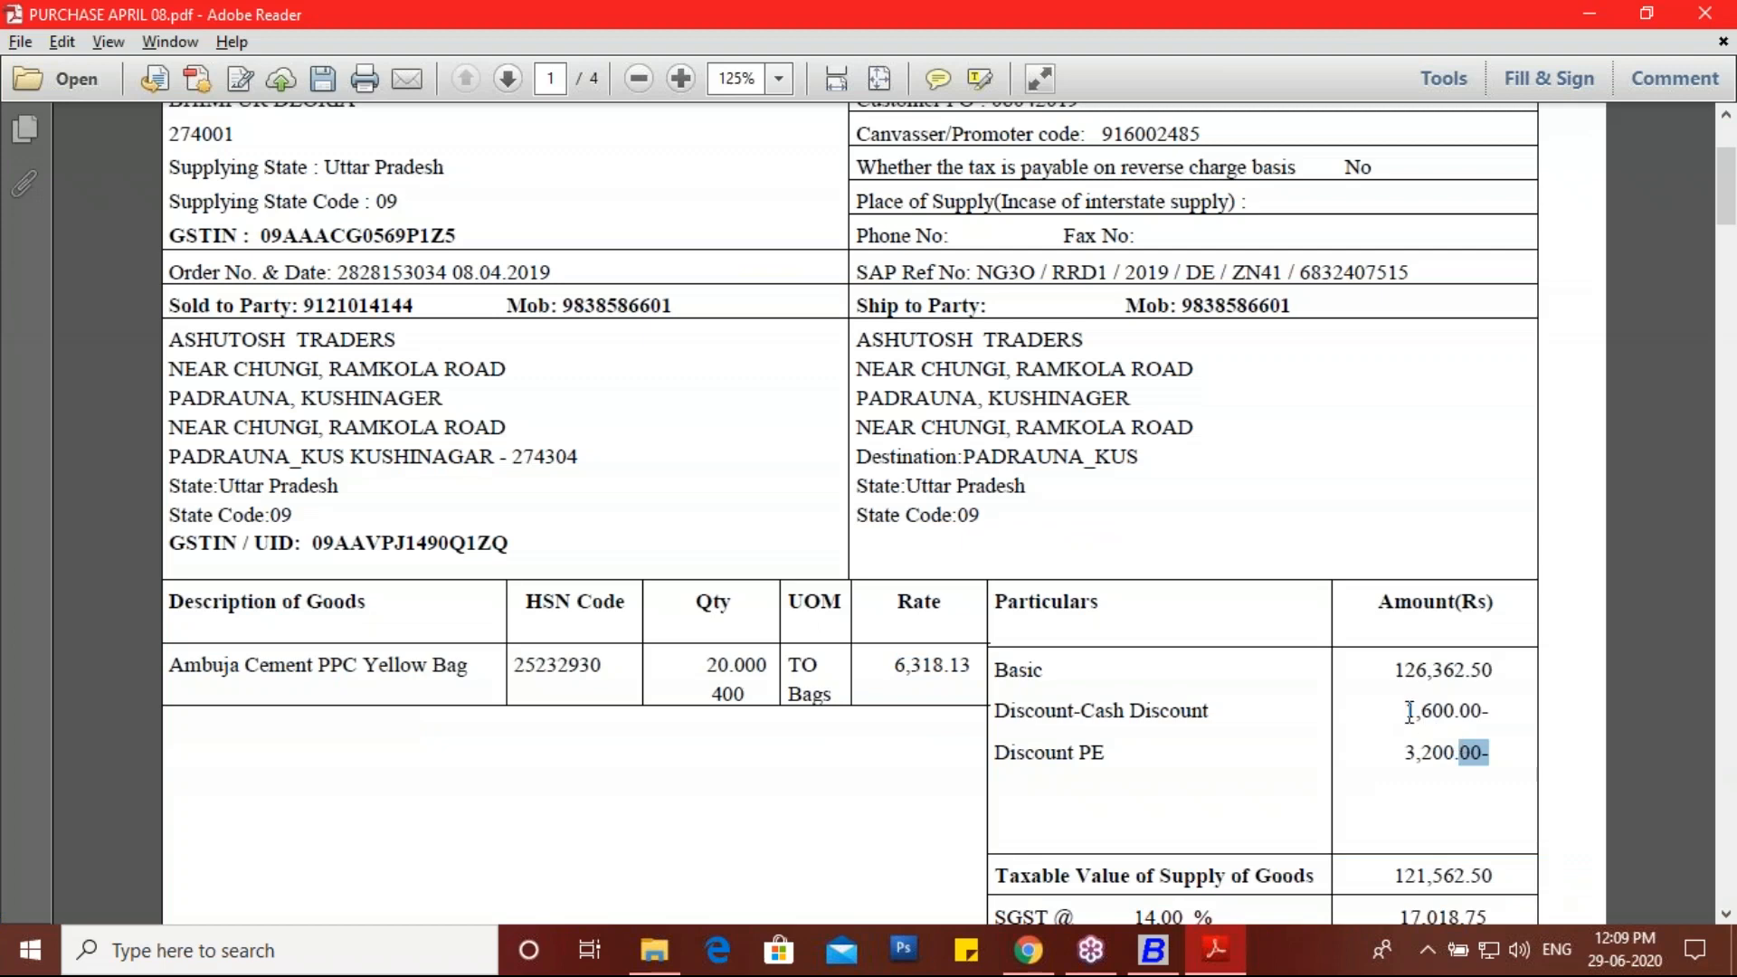
left_click(1228, 942)
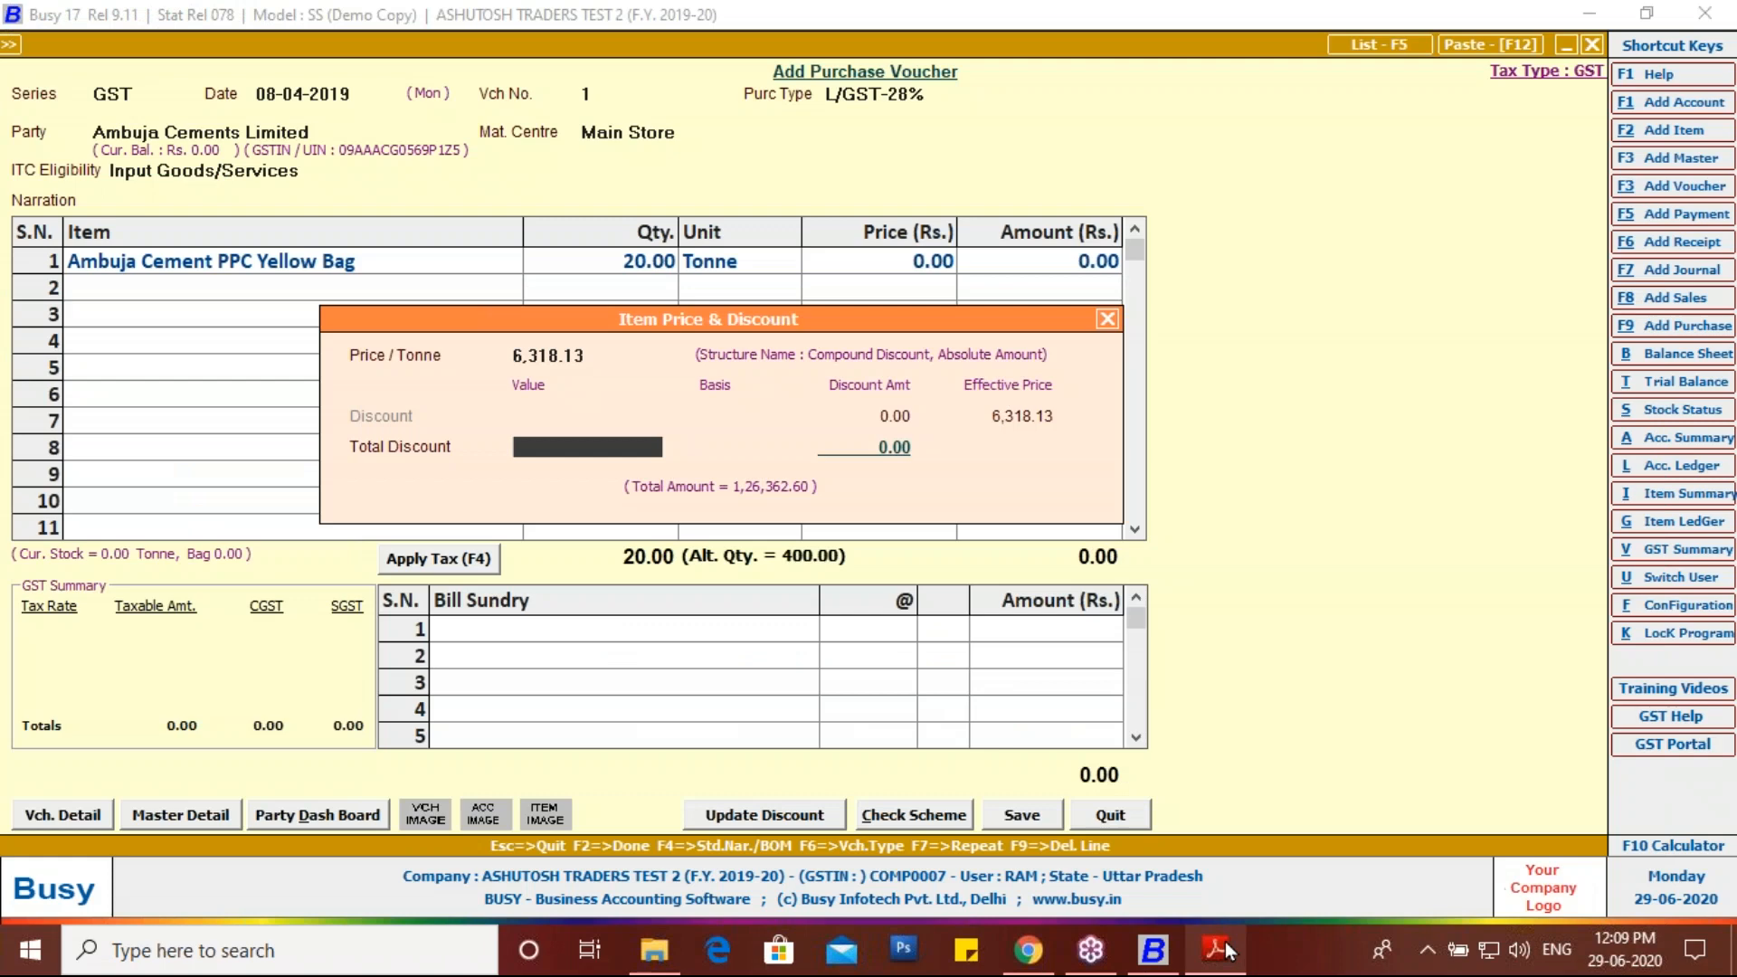
type("1600+3200")
key("Return")
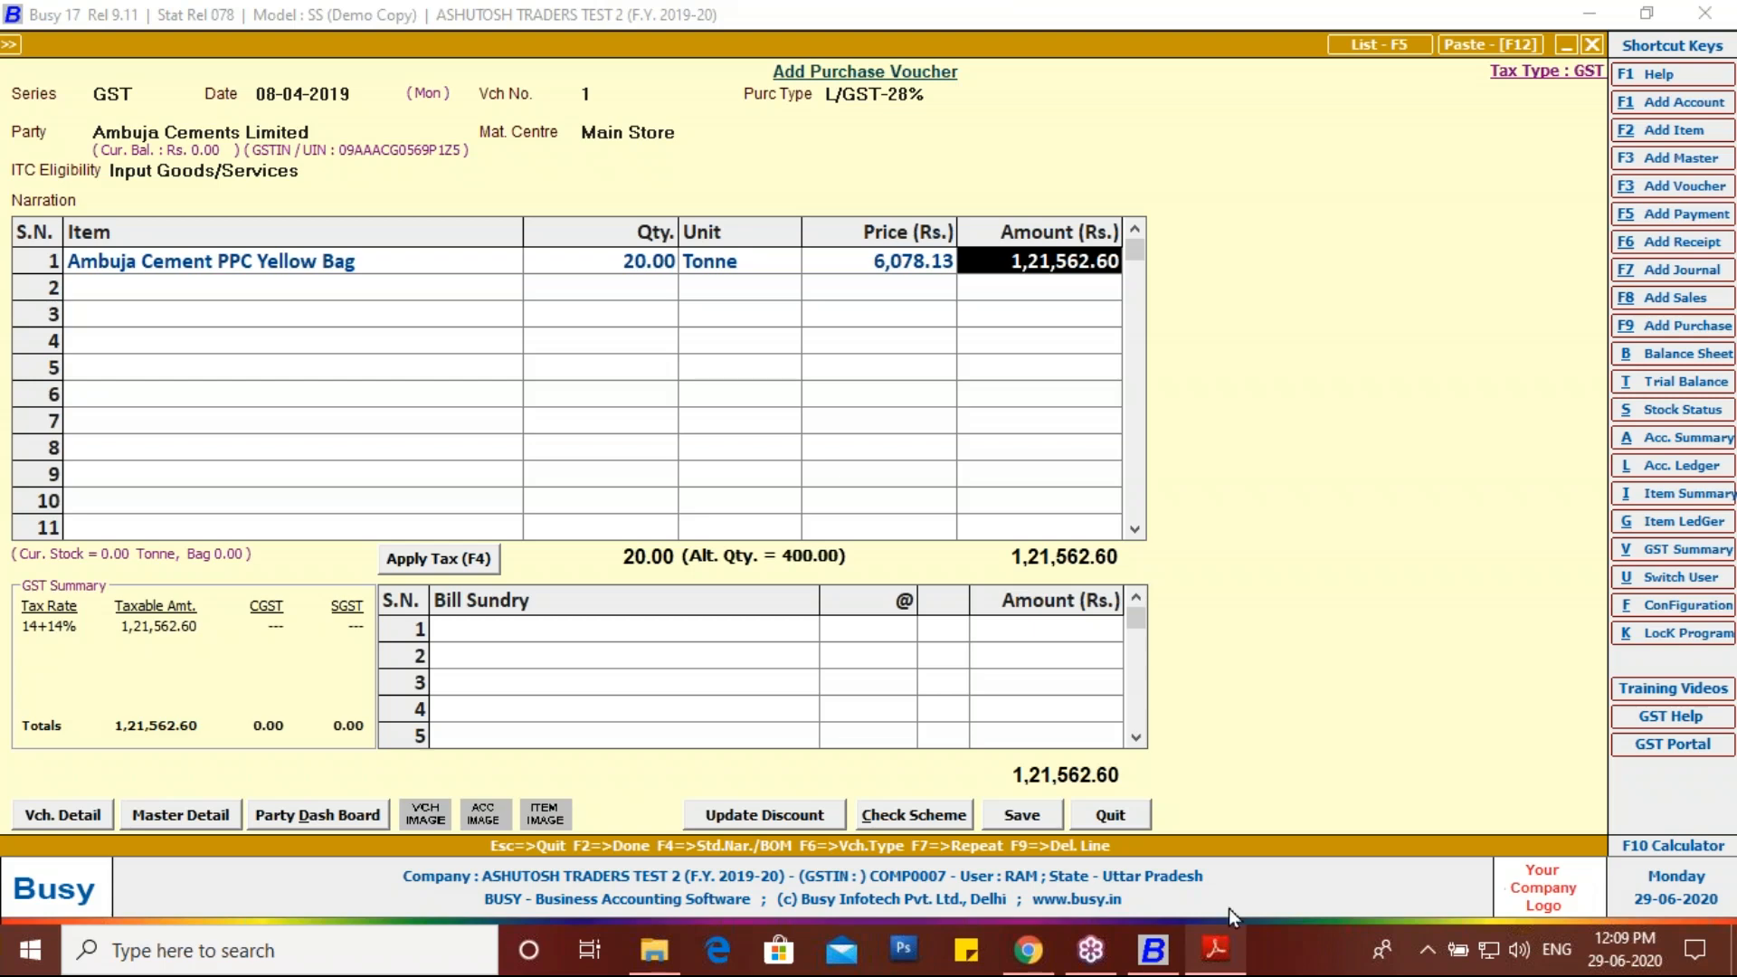
Step: Apply GST to the purchase voucher and compare its total with the Total Invoice value in the PDF
left_click(489, 570)
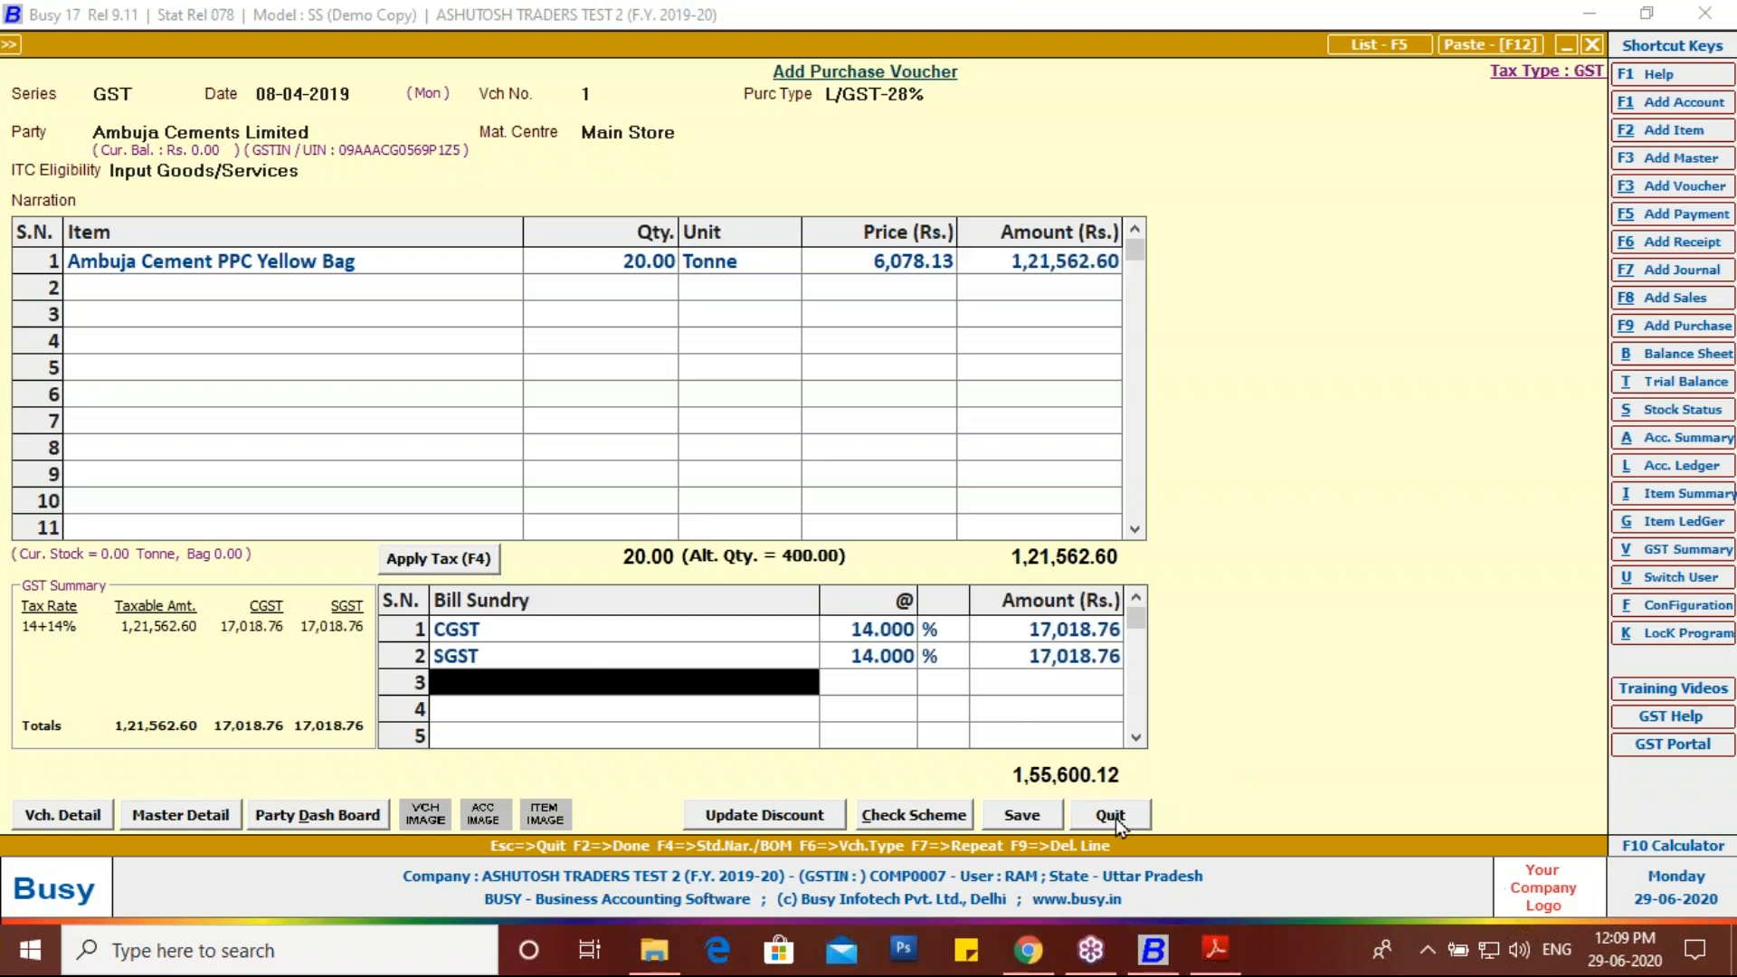
left_click(1215, 950)
scroll(1341, 776, "down", 5)
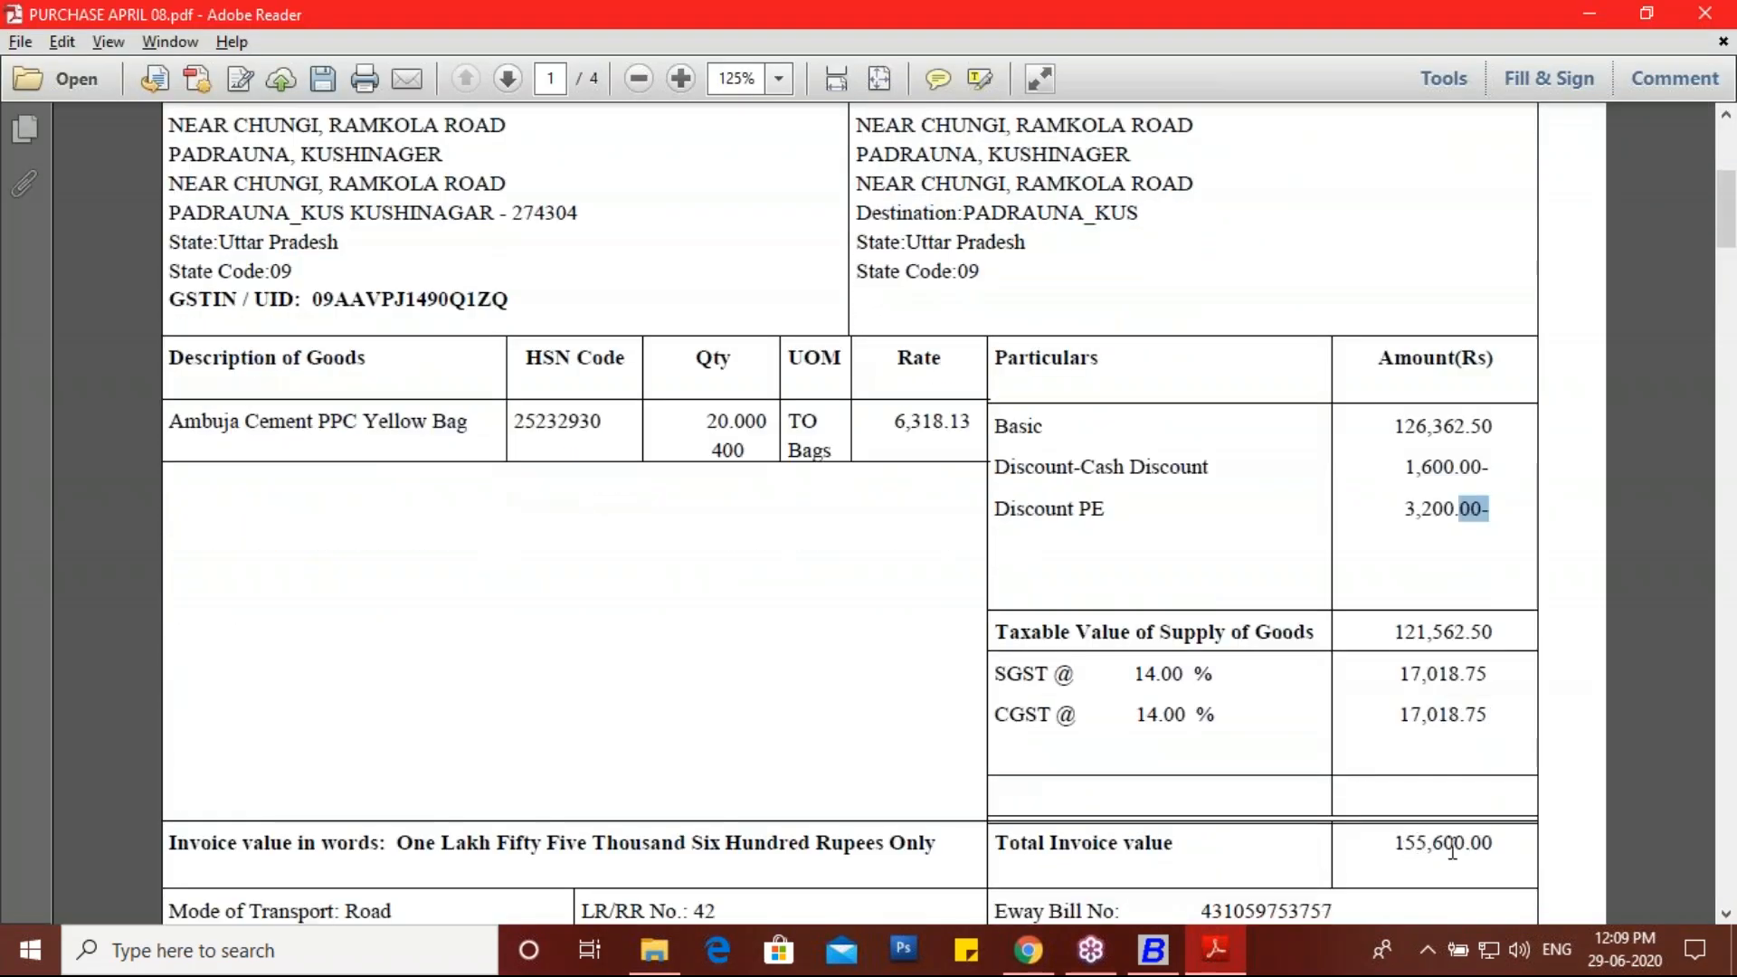
left_click_drag(1391, 843, 1493, 843)
left_click(1161, 954)
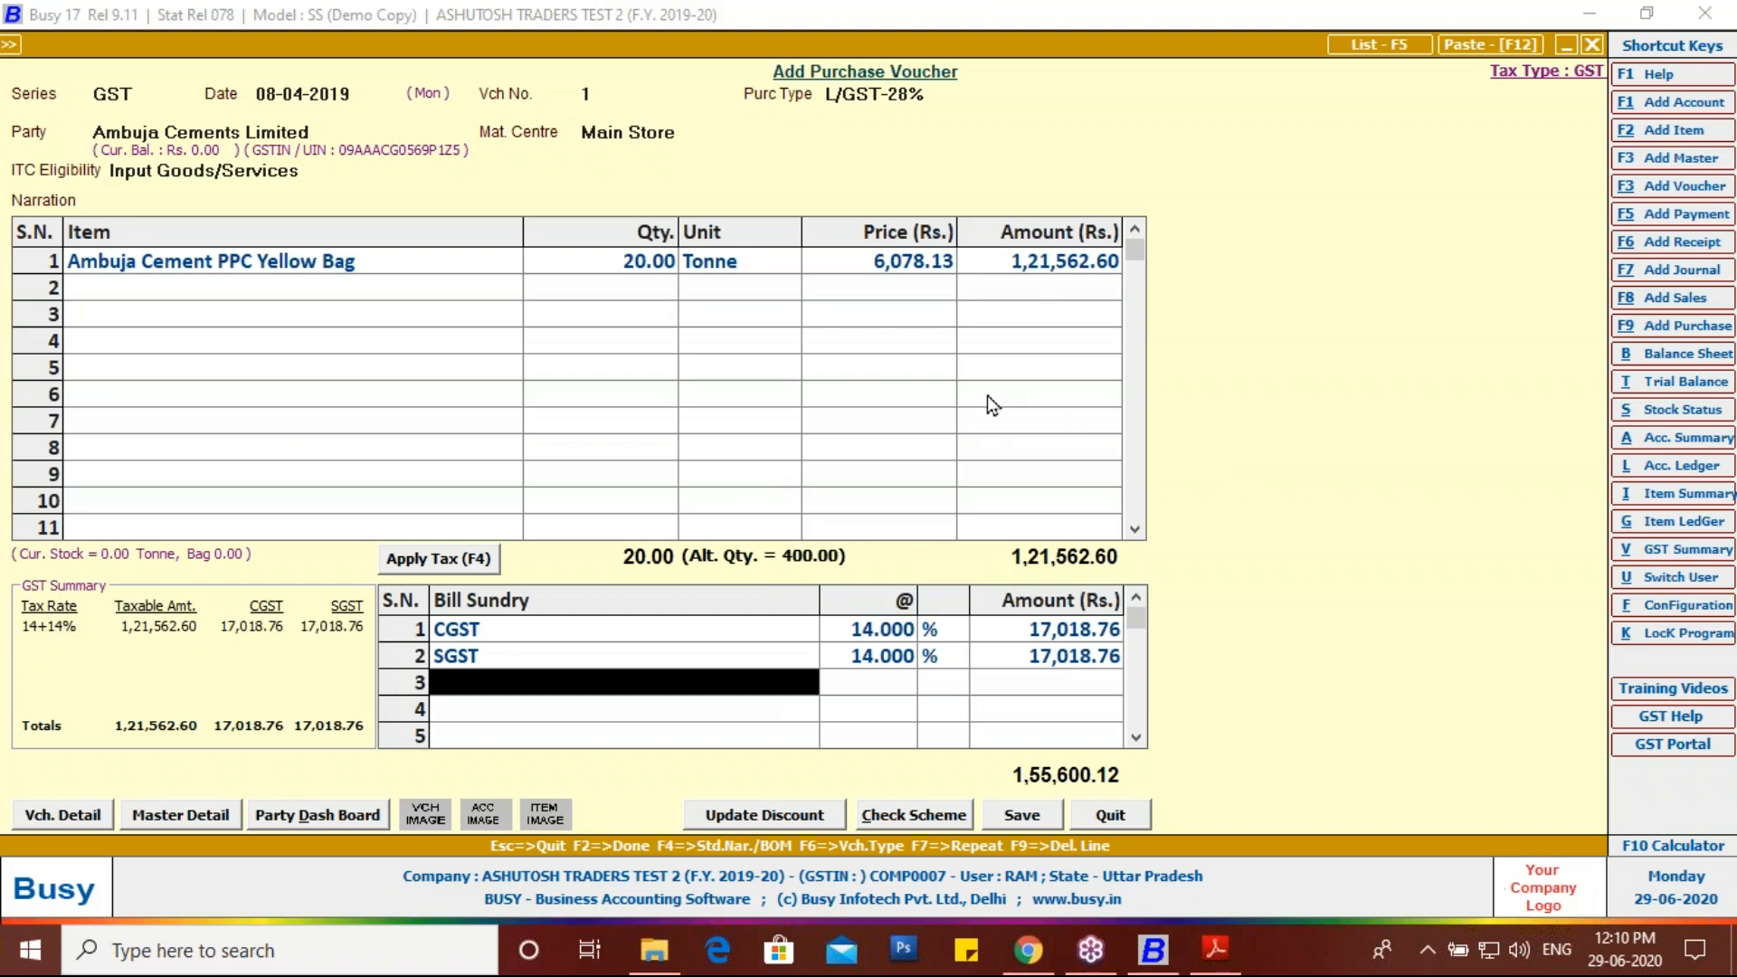
Step: Add a Rounded Off (-) bill sundry of 0.12 in the third row
type("r")
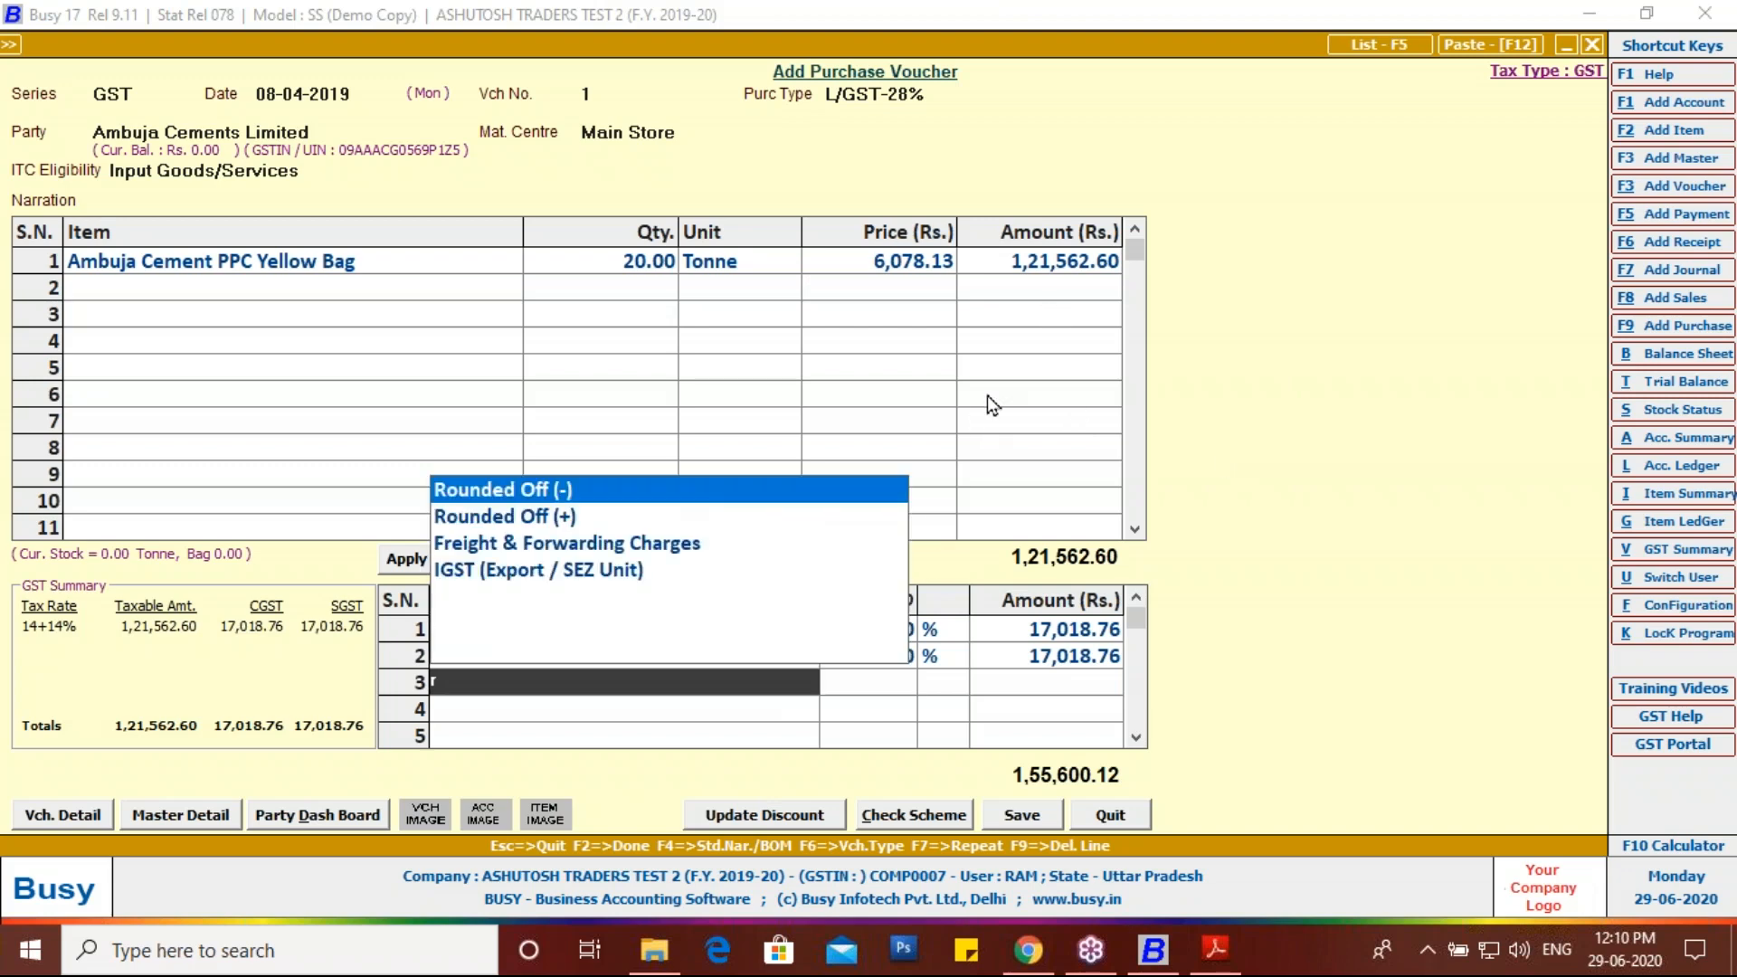
key("Return")
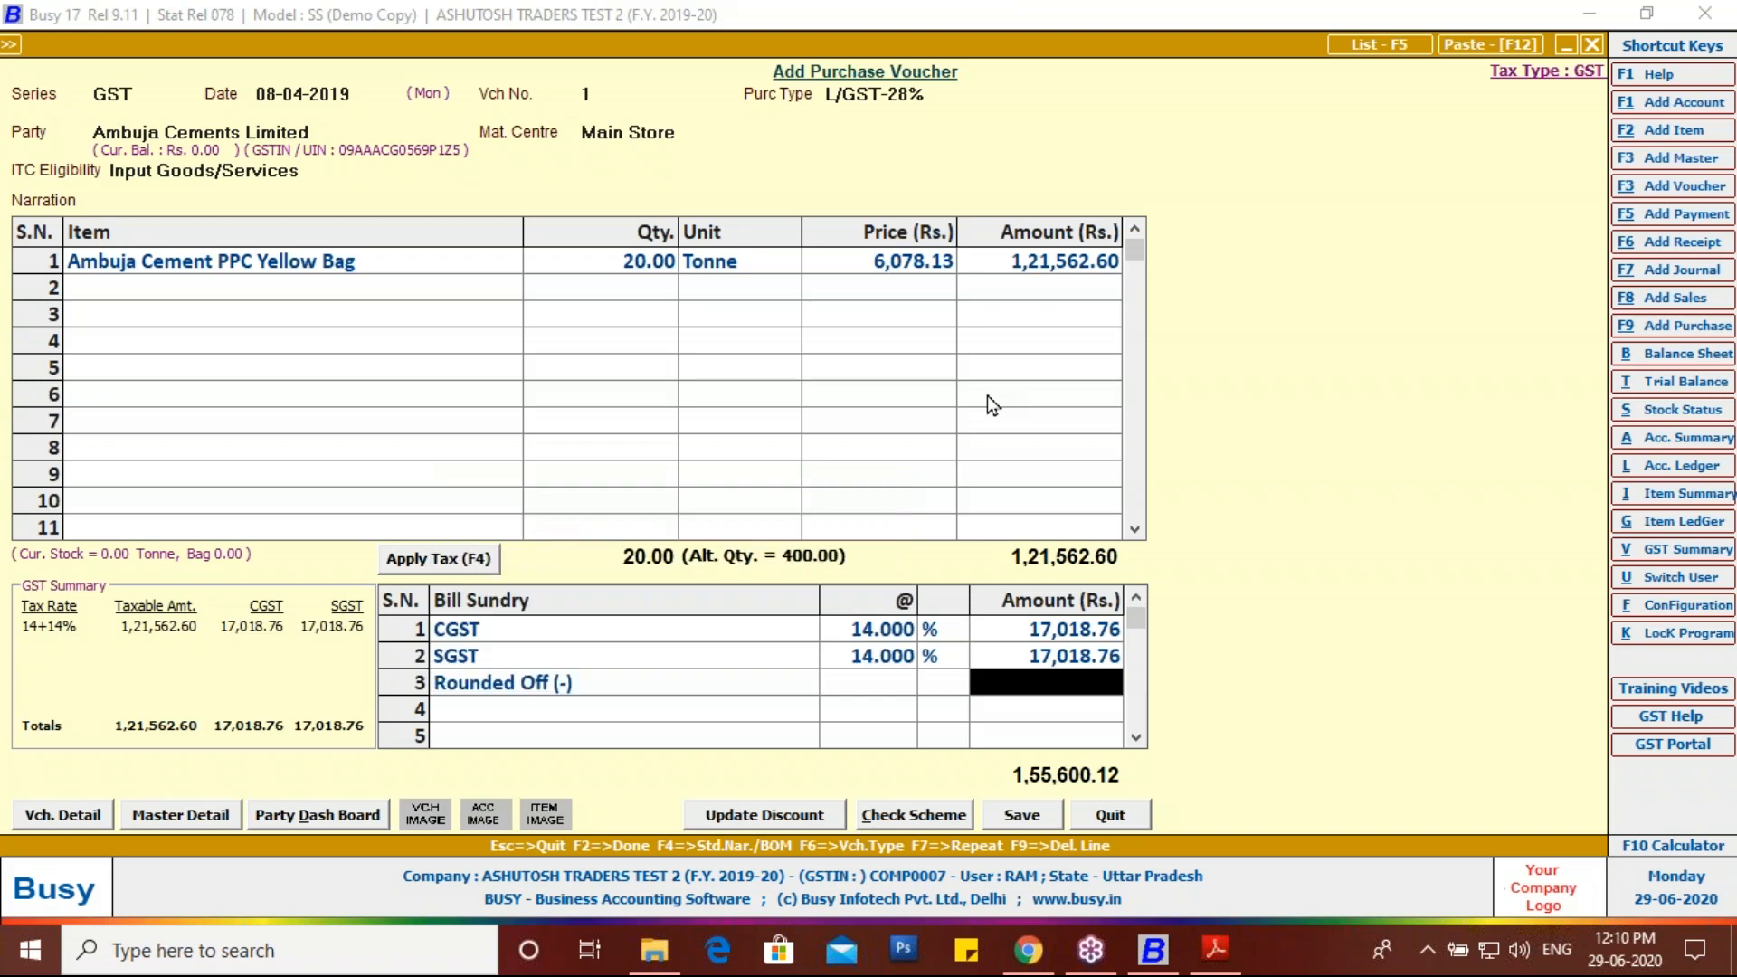
type(".12")
key("Return")
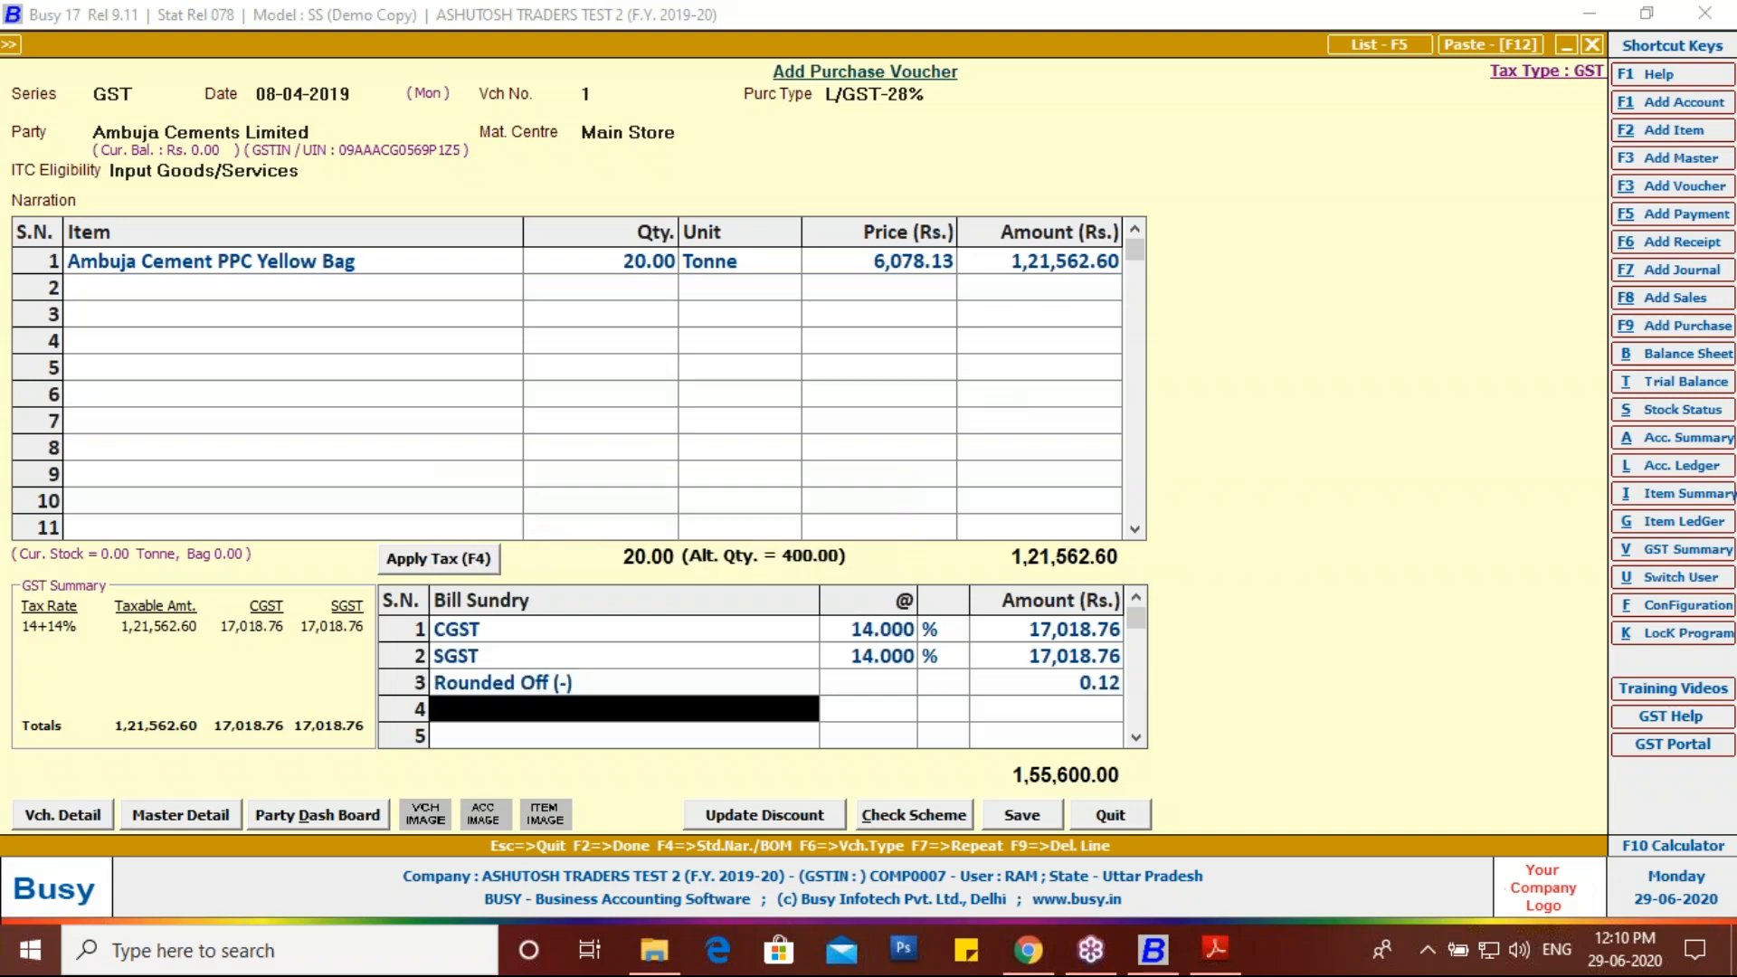
key("Escape")
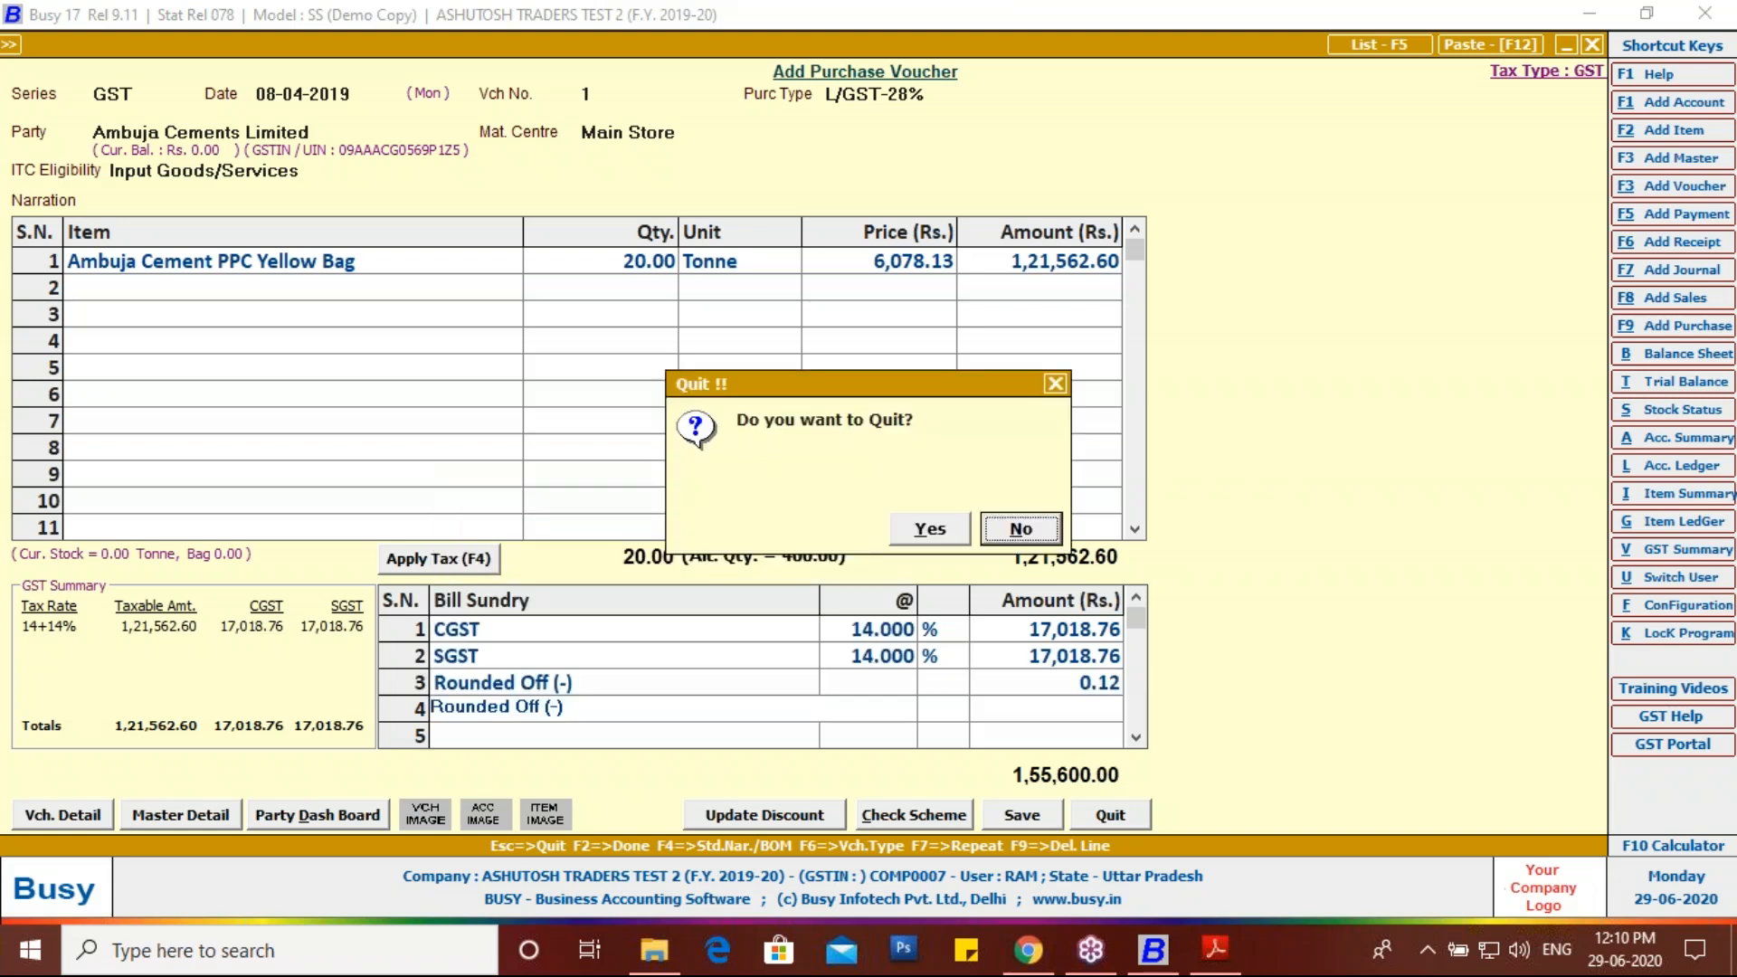
left_click(1055, 384)
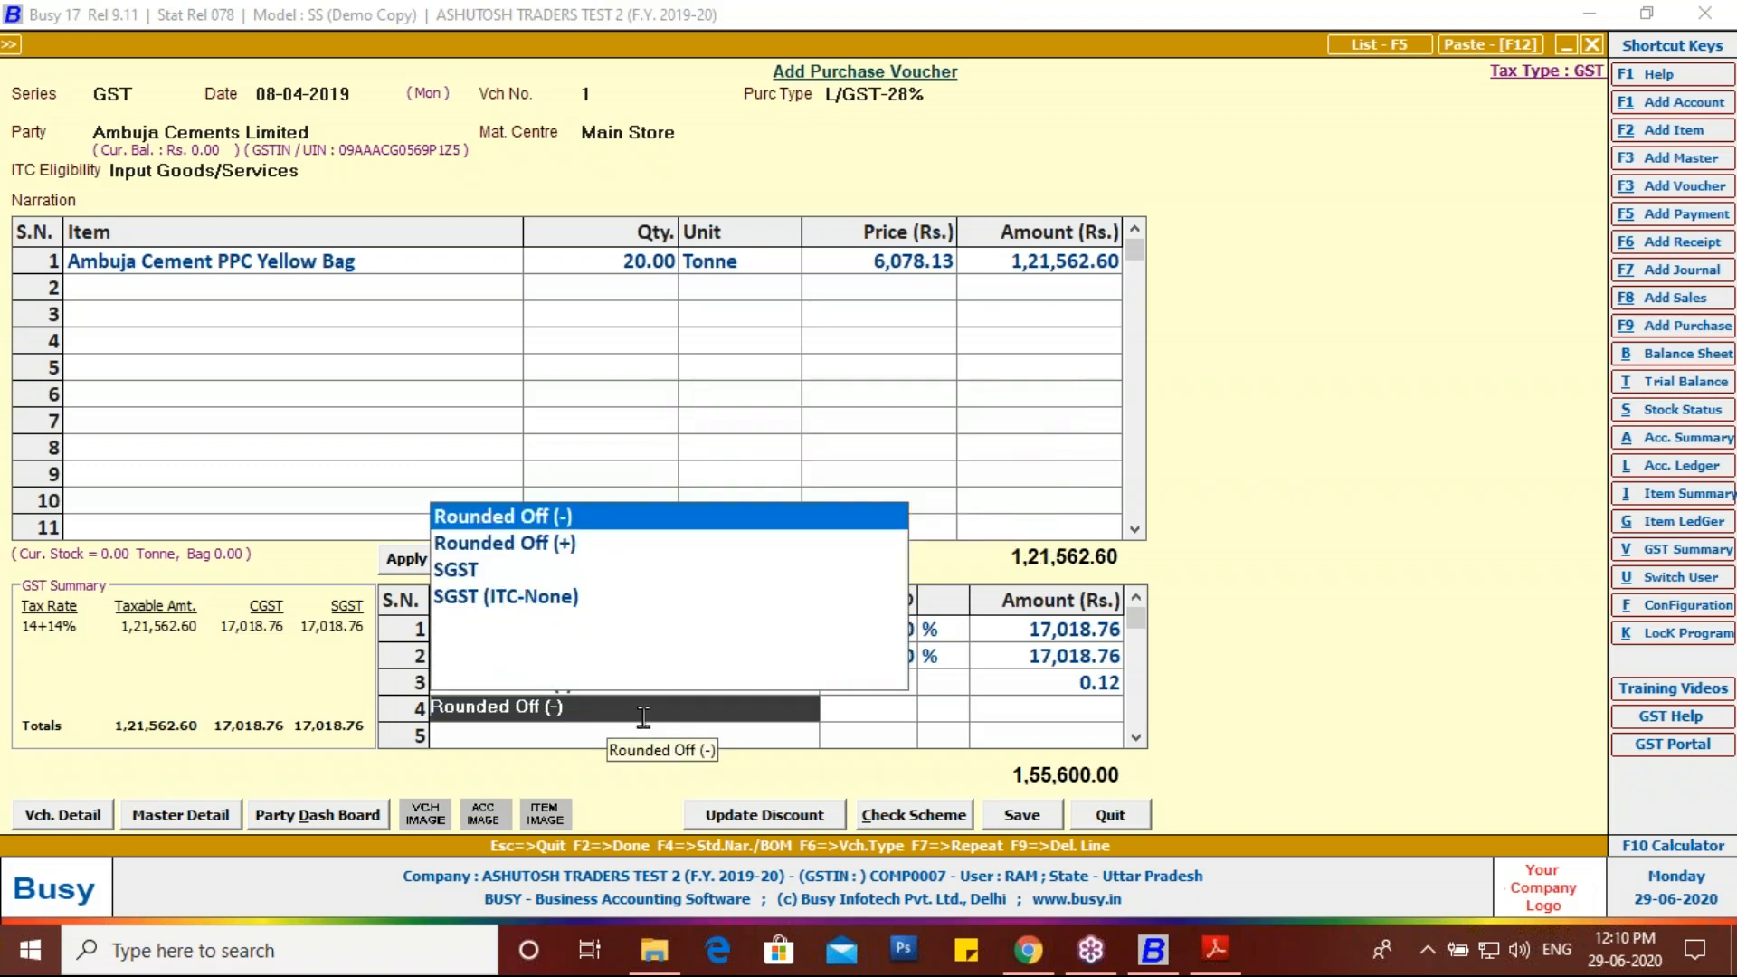
left_click(961, 406)
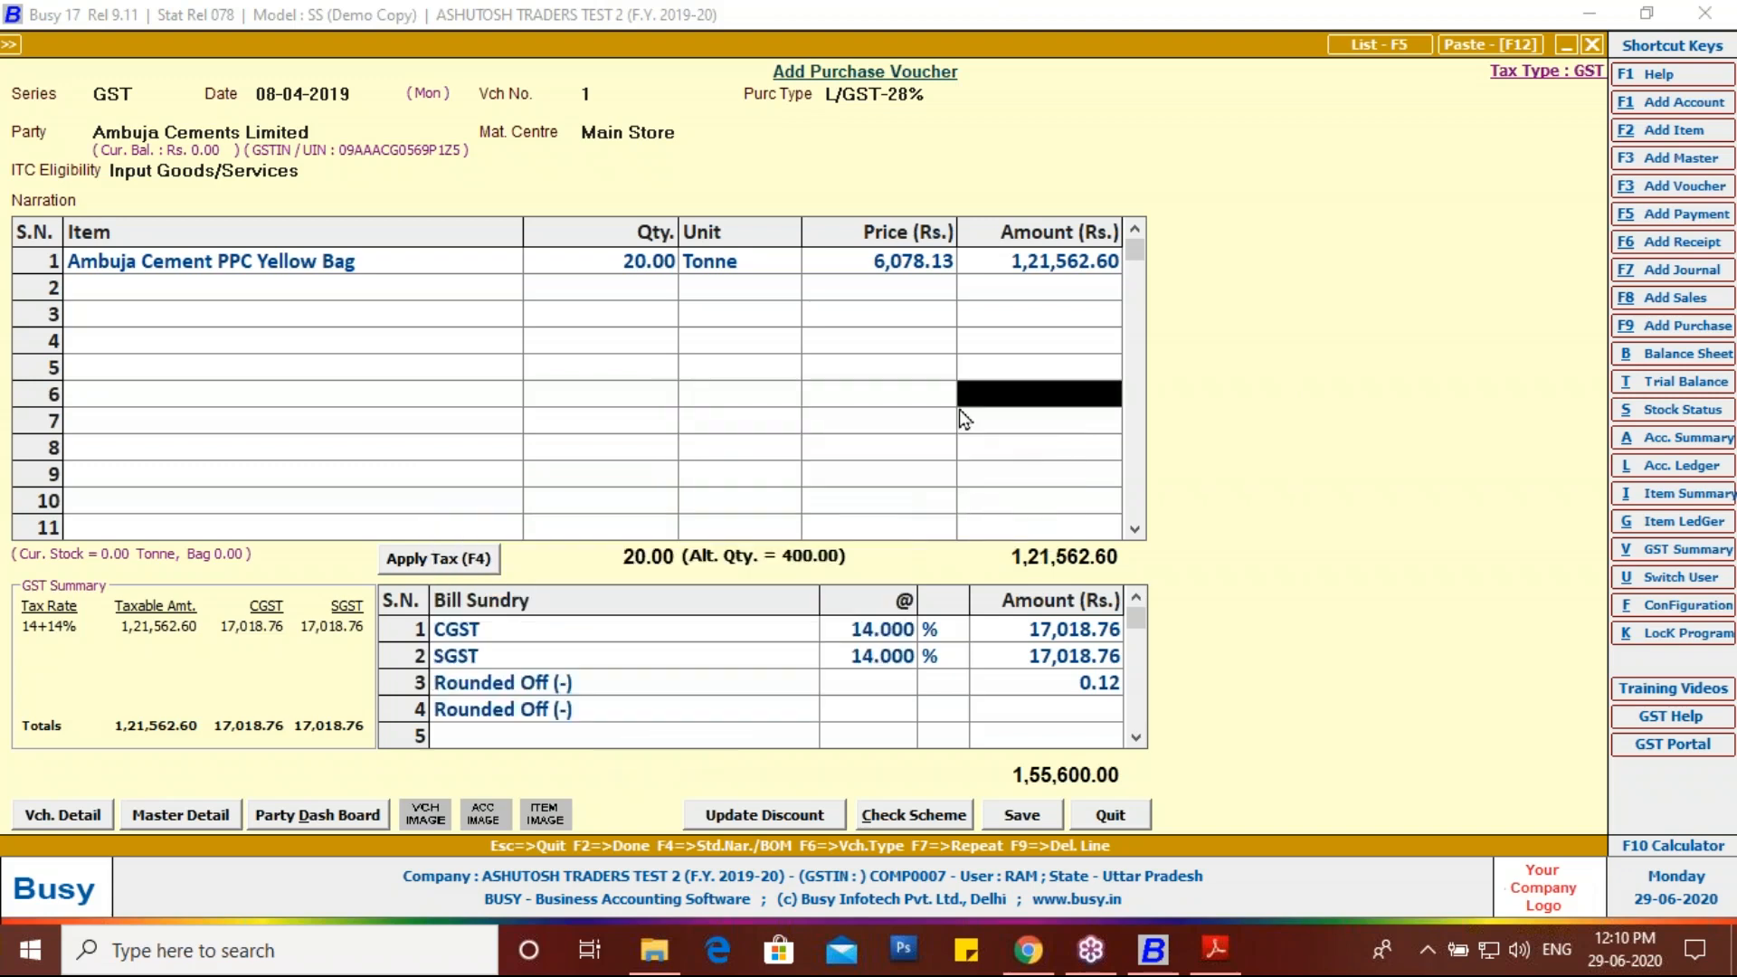
left_click(658, 719)
key("Delete")
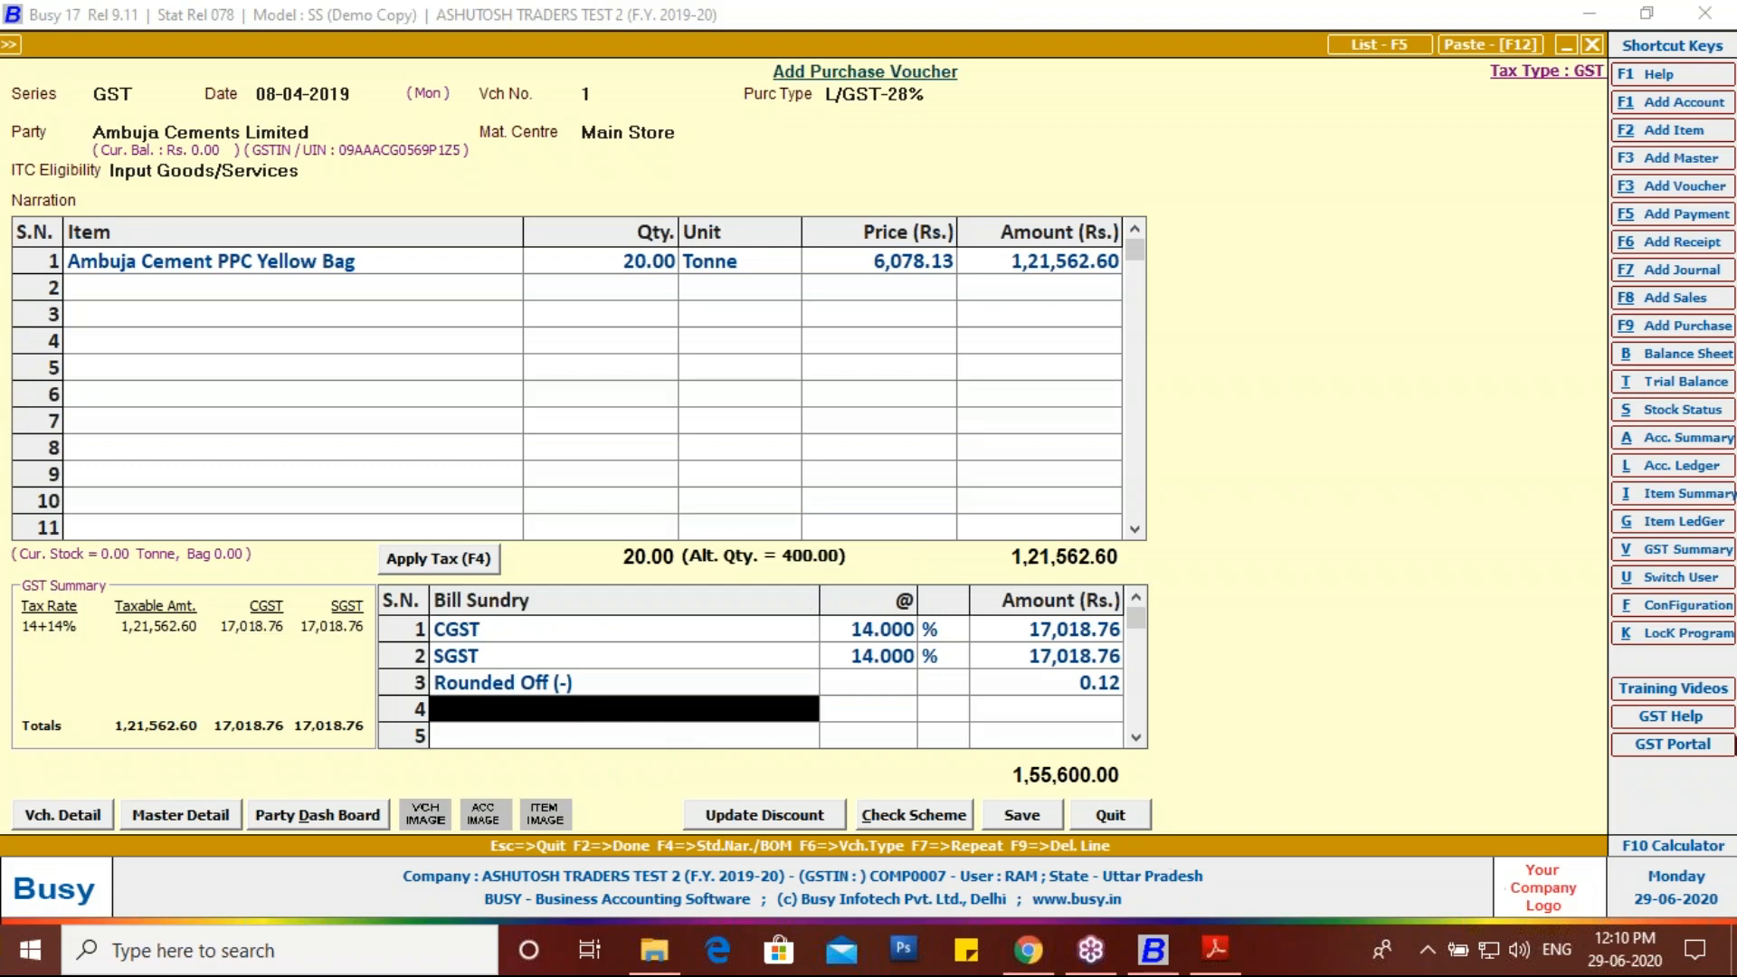
Step: In the voucher configuration of the Purchase GST series, set Auto Round off Final Amt. to Y
left_click(1688, 607)
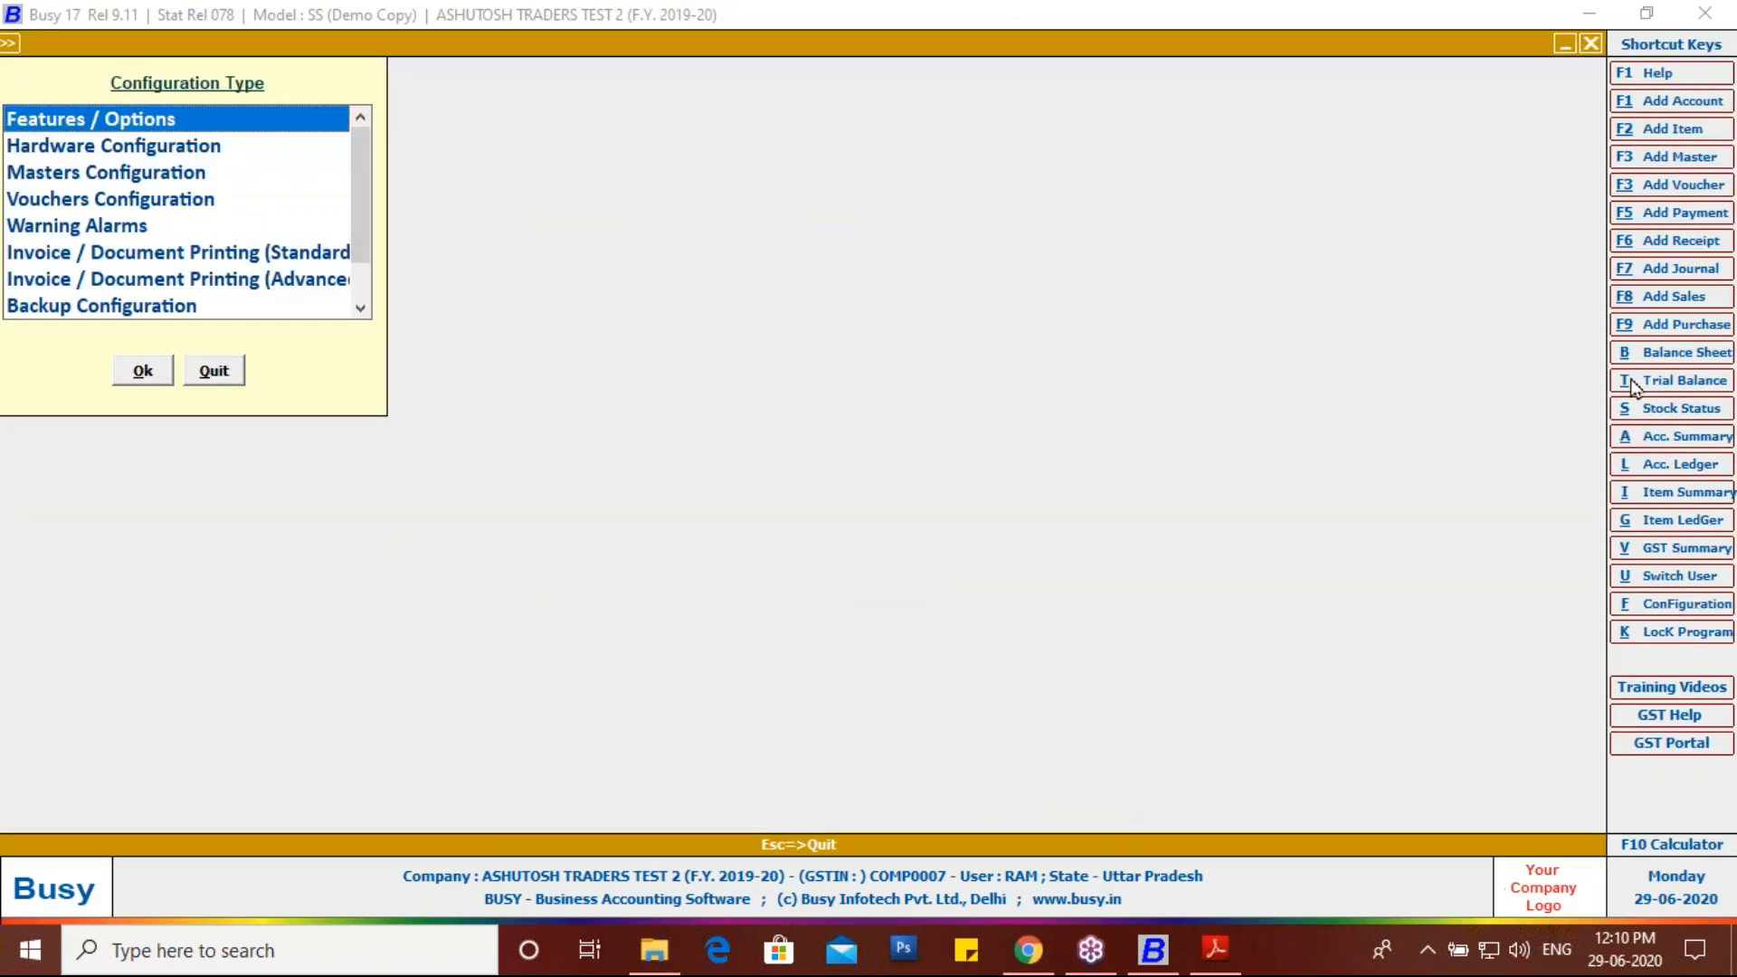
double_click(99, 194)
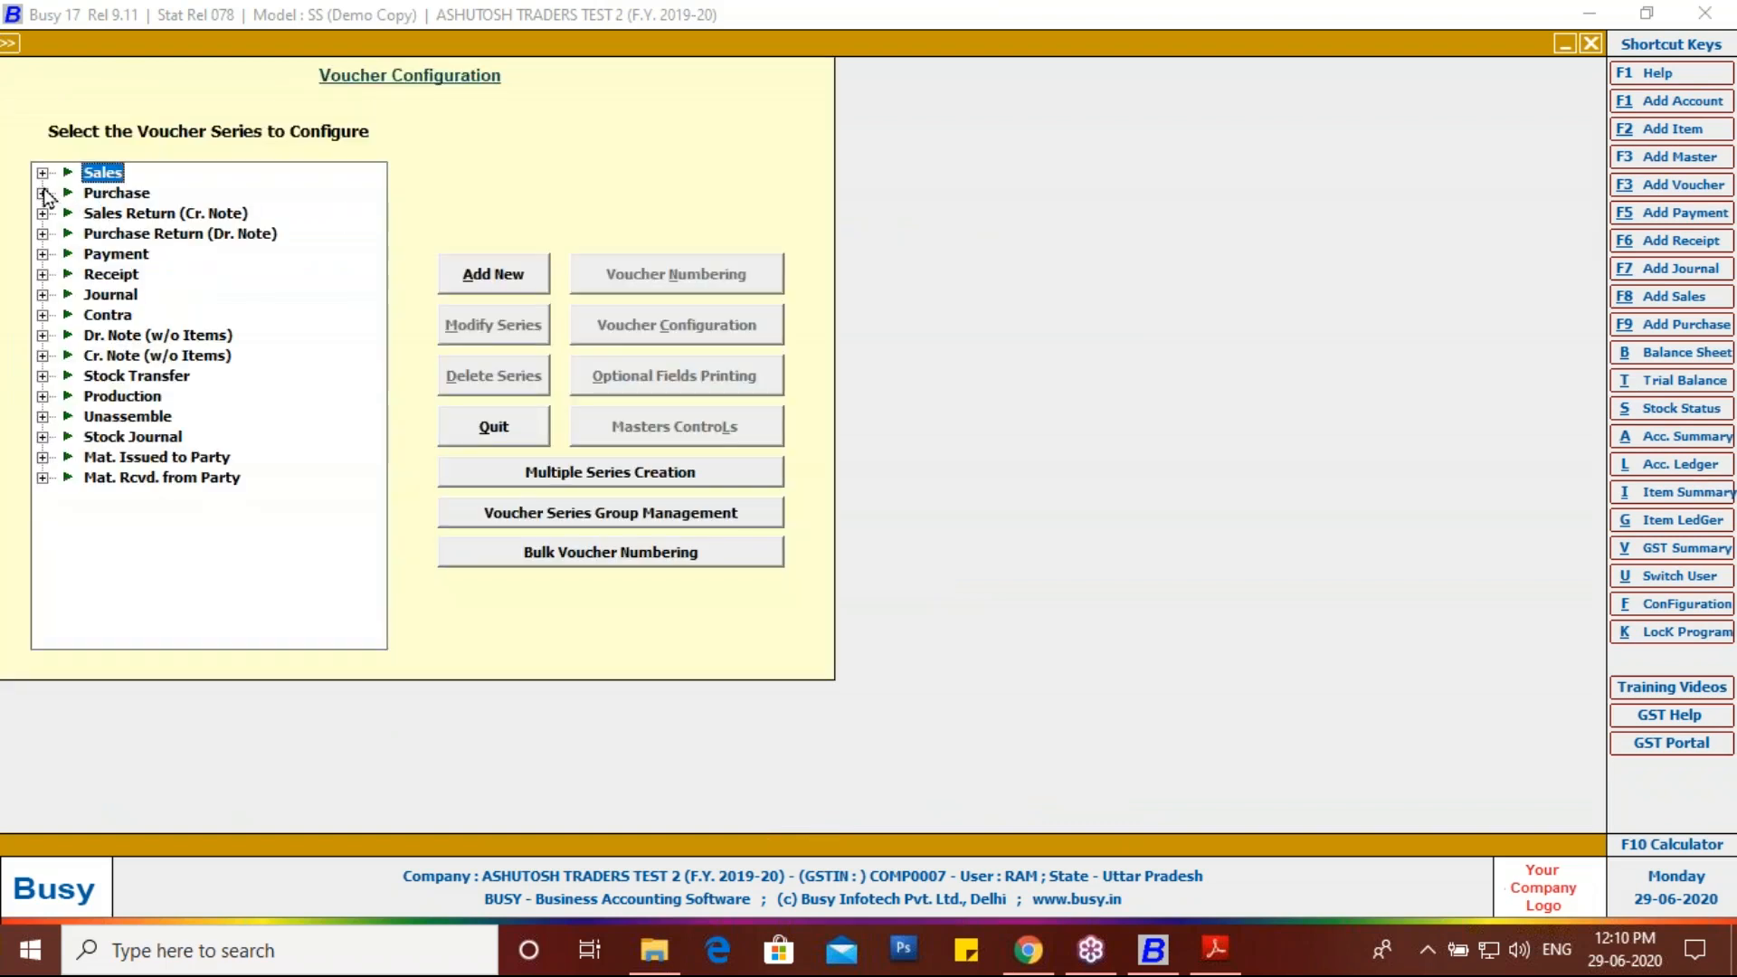
left_click(42, 193)
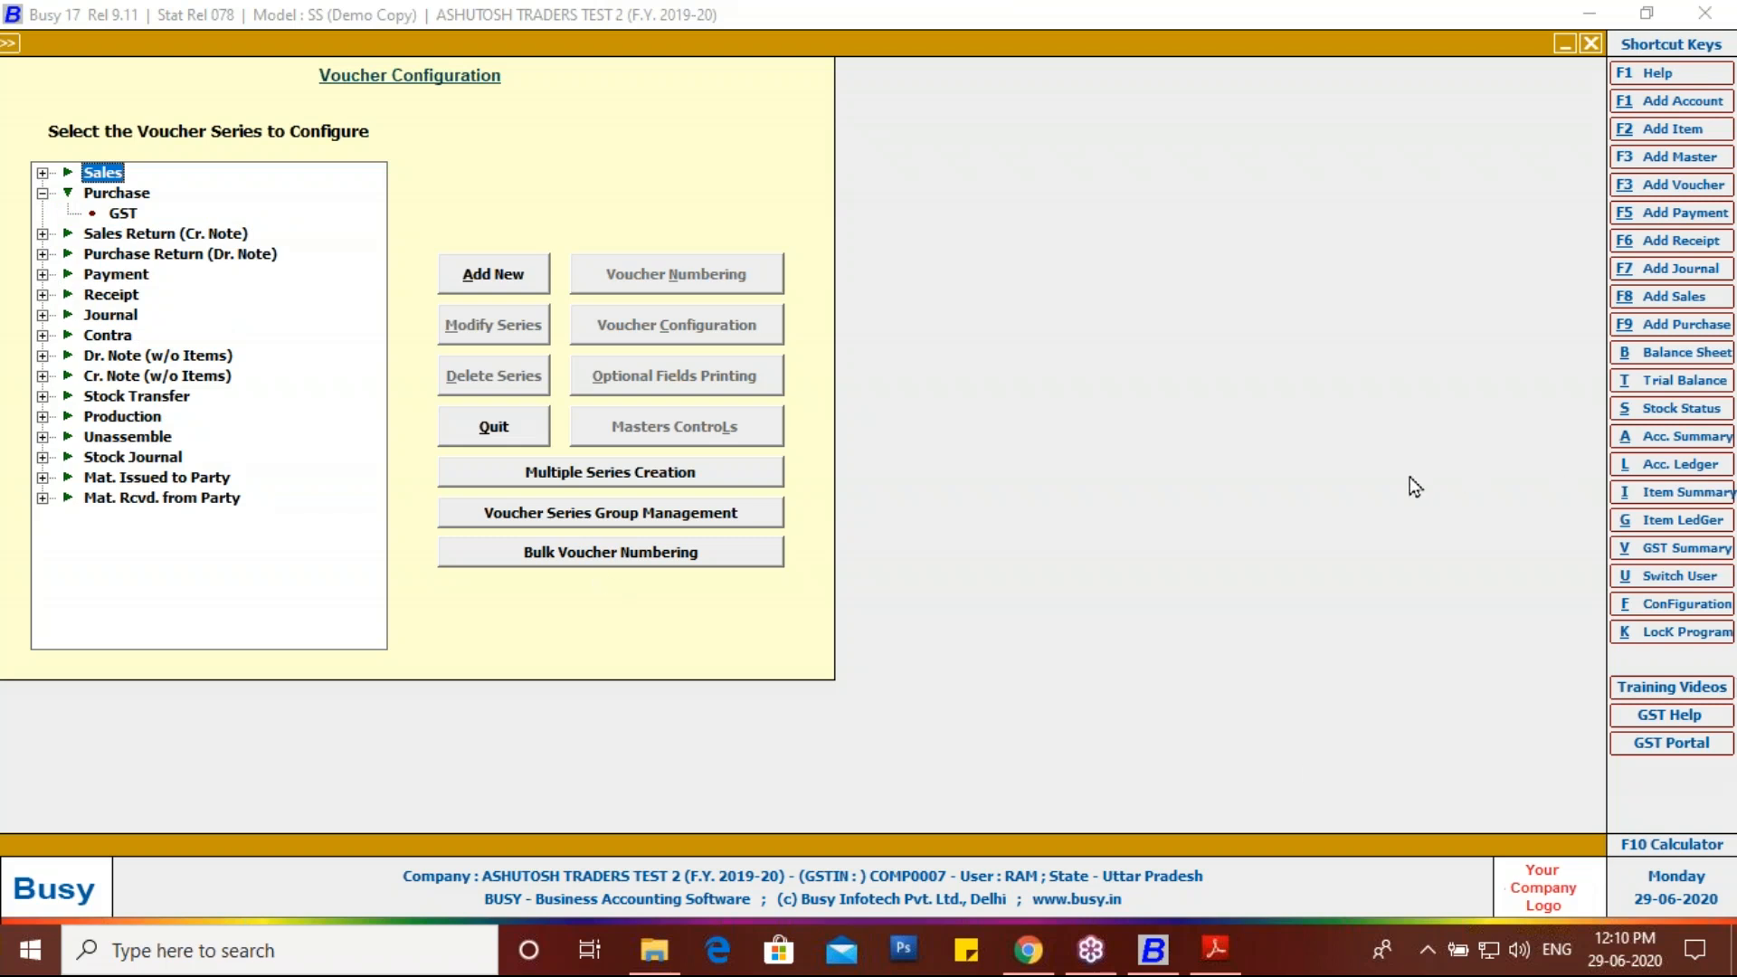
left_click(1722, 414)
left_click(1215, 952)
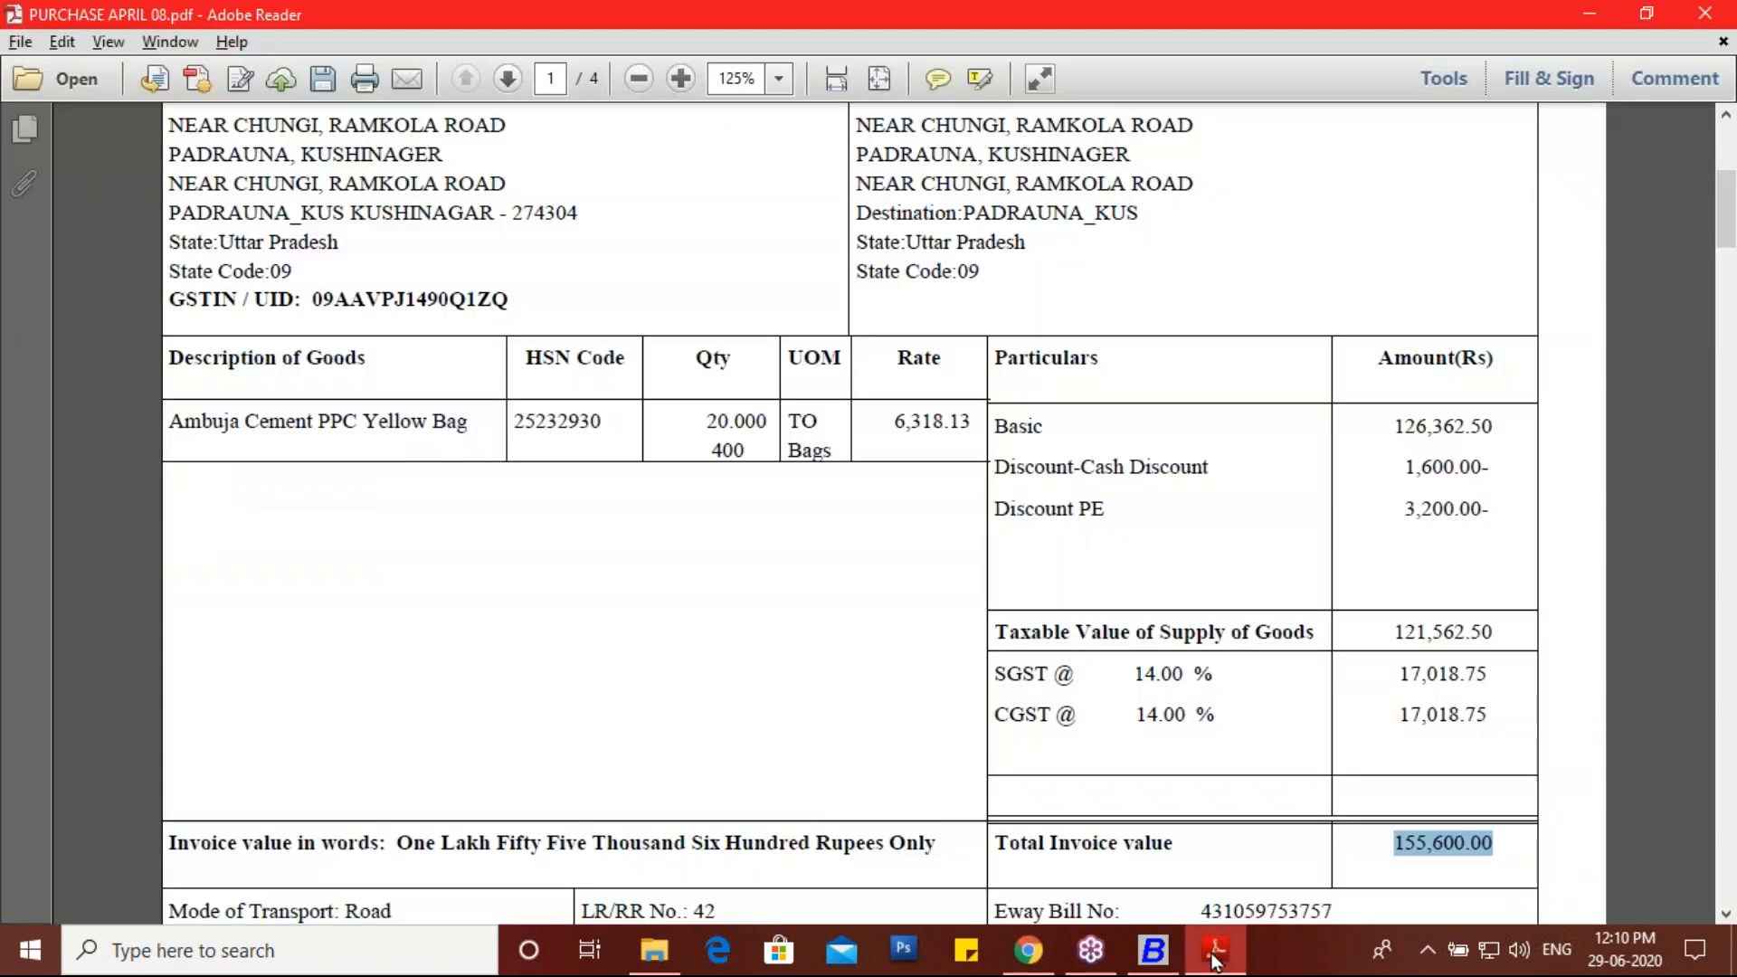
left_click(1153, 950)
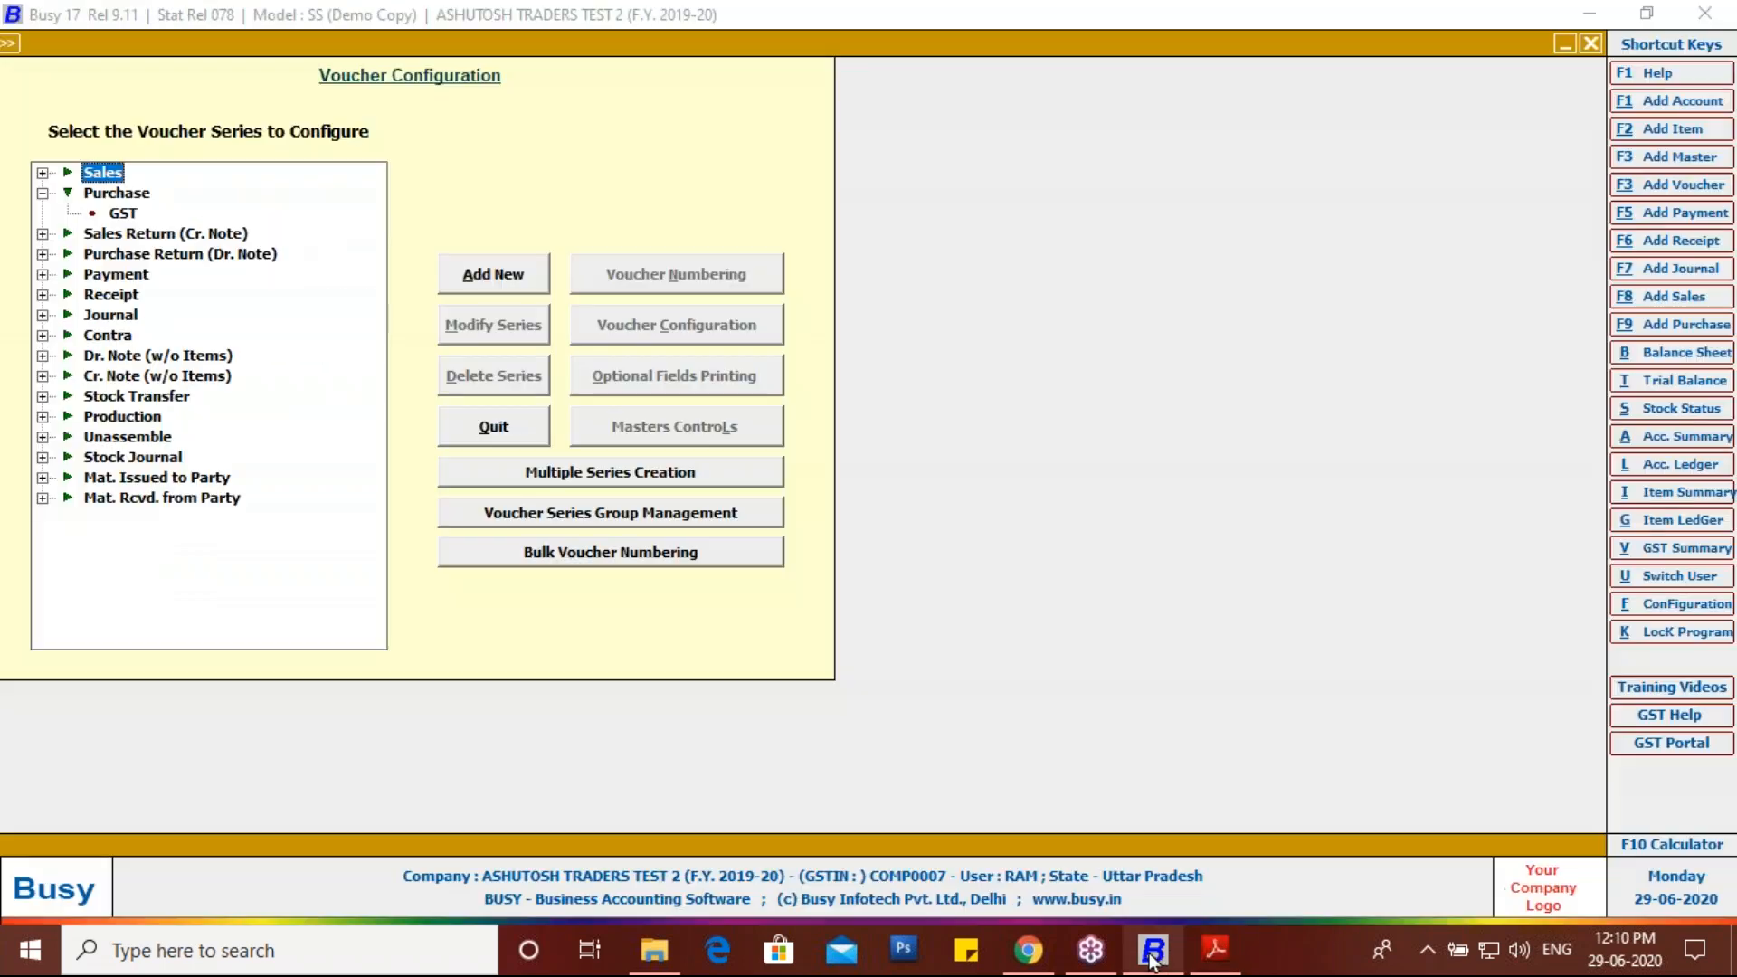
left_click(122, 215)
left_click(642, 326)
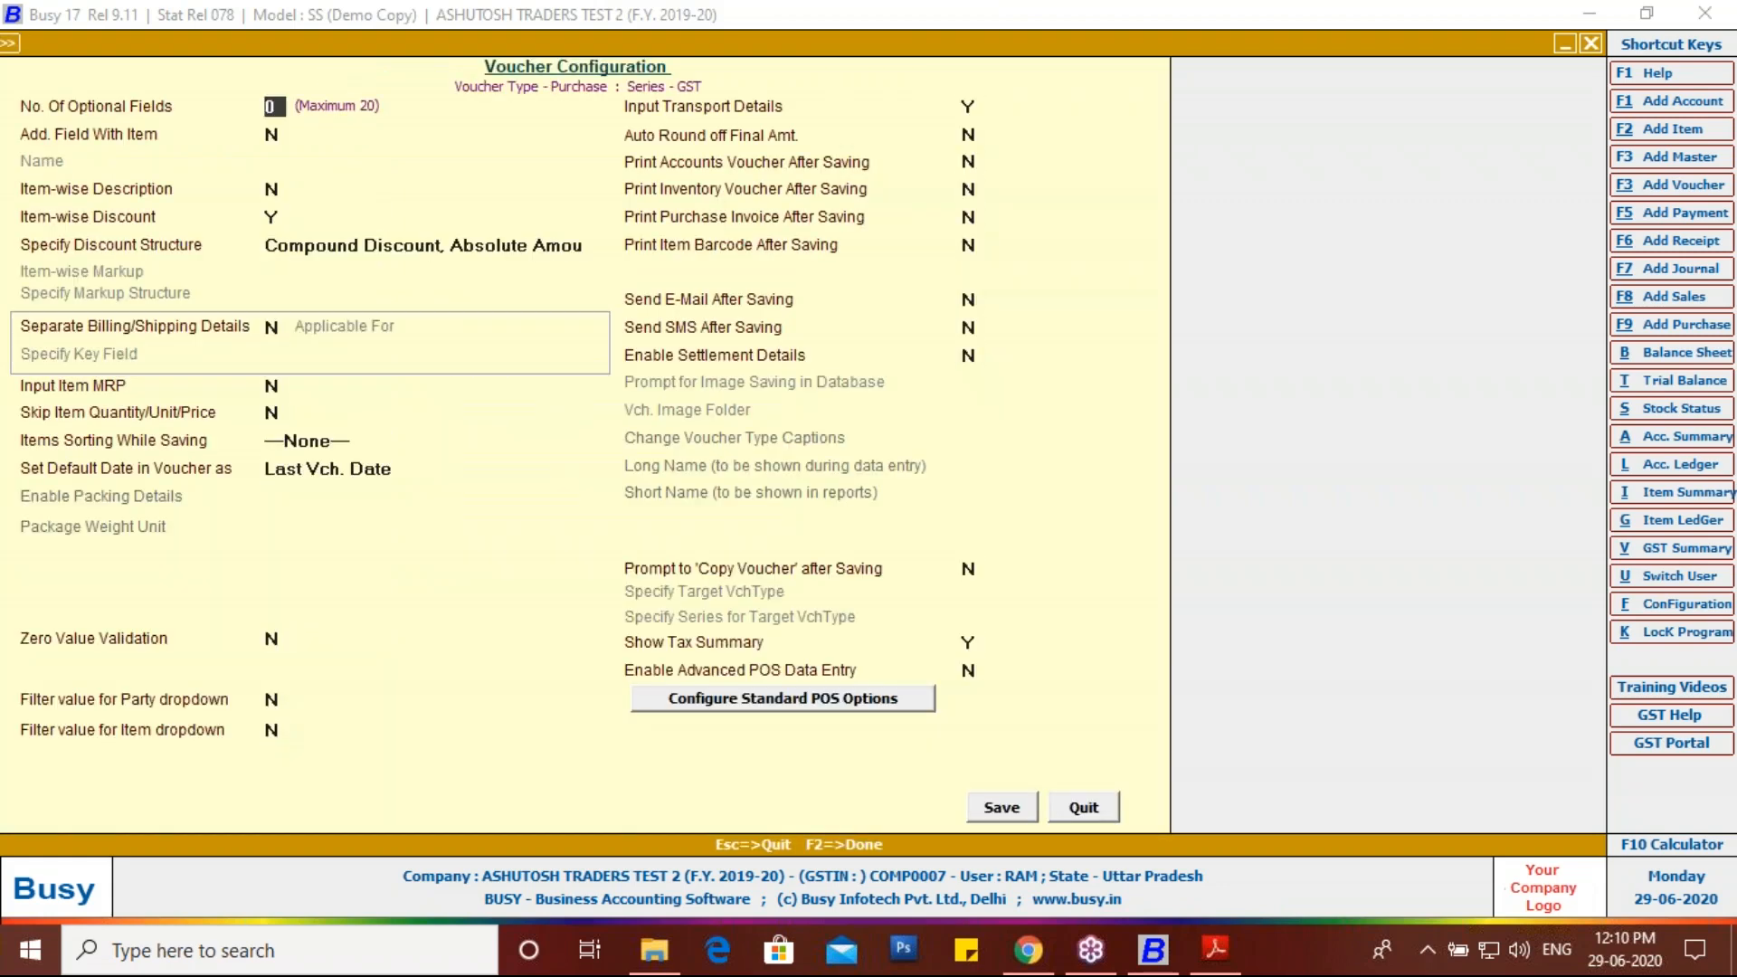
left_click(710, 136)
type("Y")
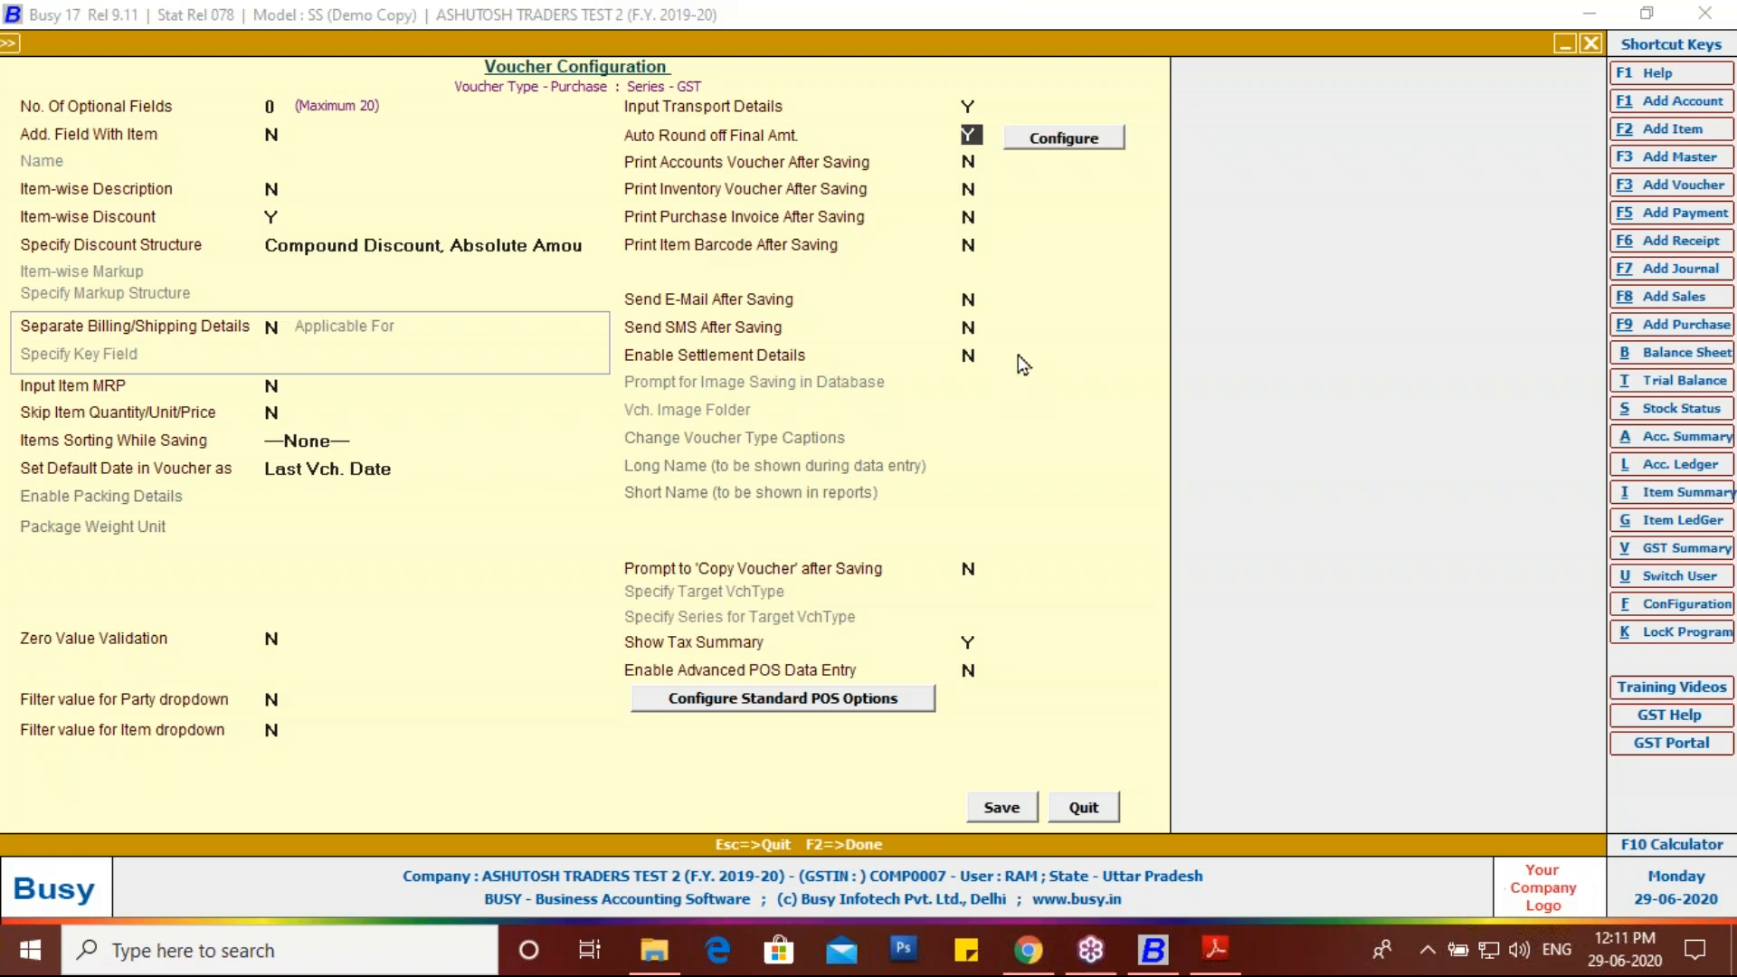
Step: Try to assign Rounded Off (+) as the upper and Rounded Off (-) as the lower bill sundry in the auto round-off options
left_click(1078, 143)
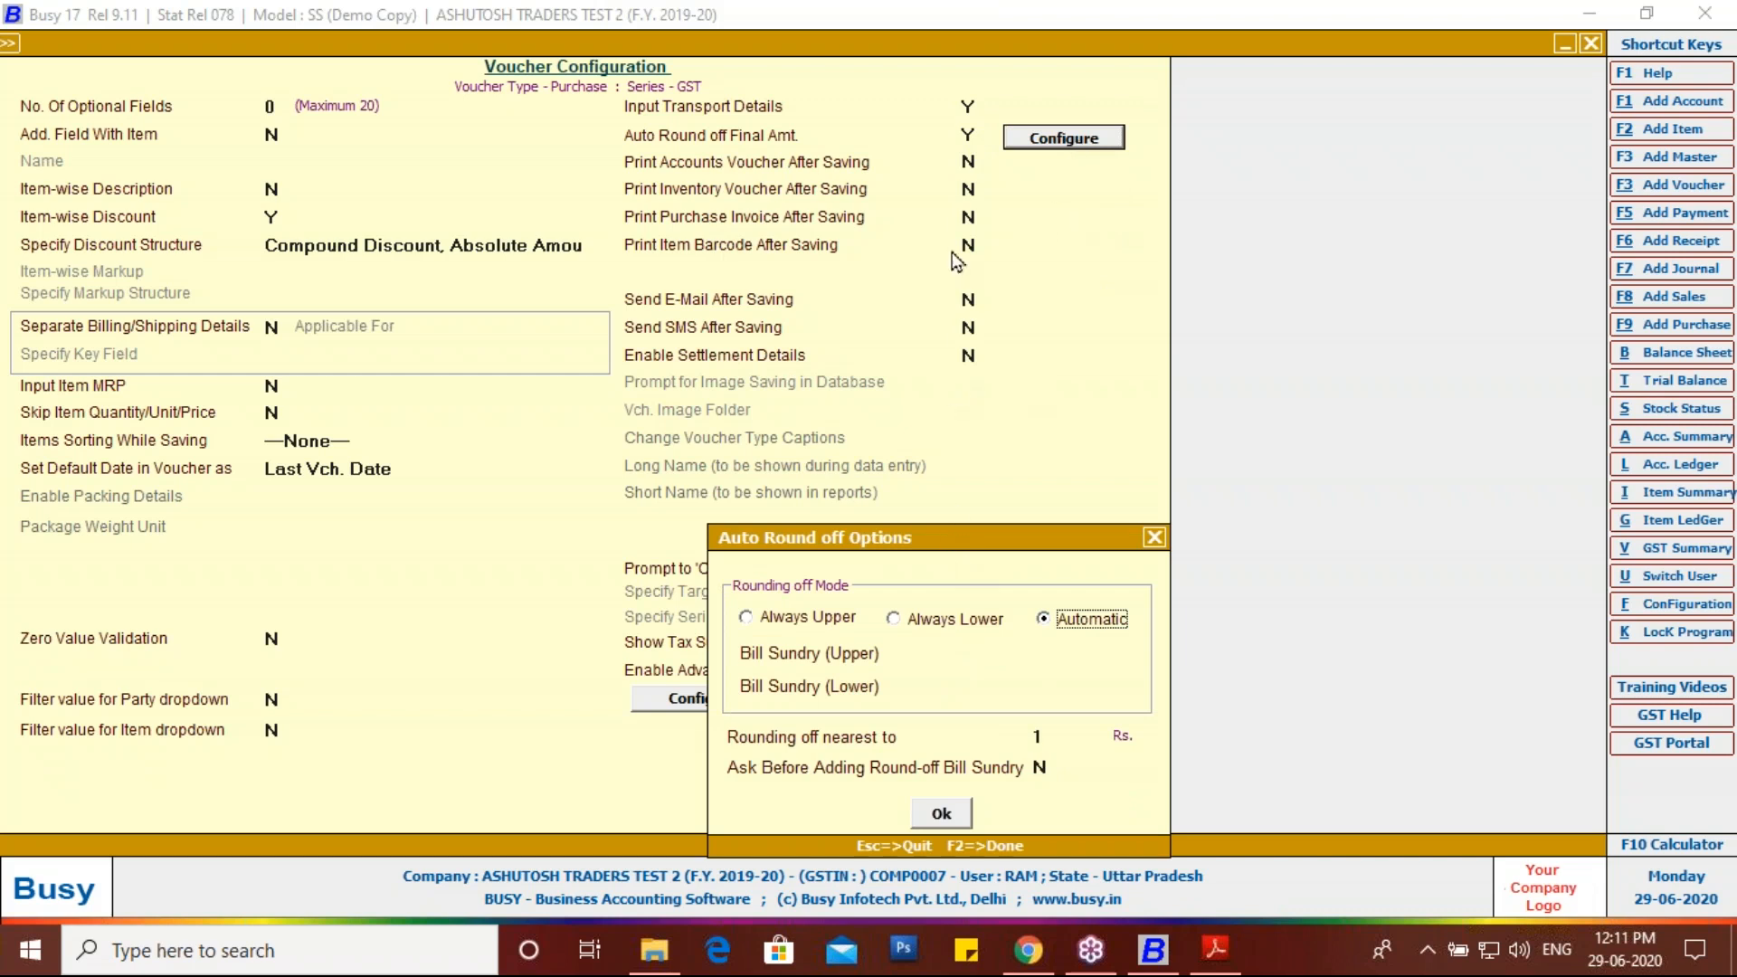
left_click(916, 660)
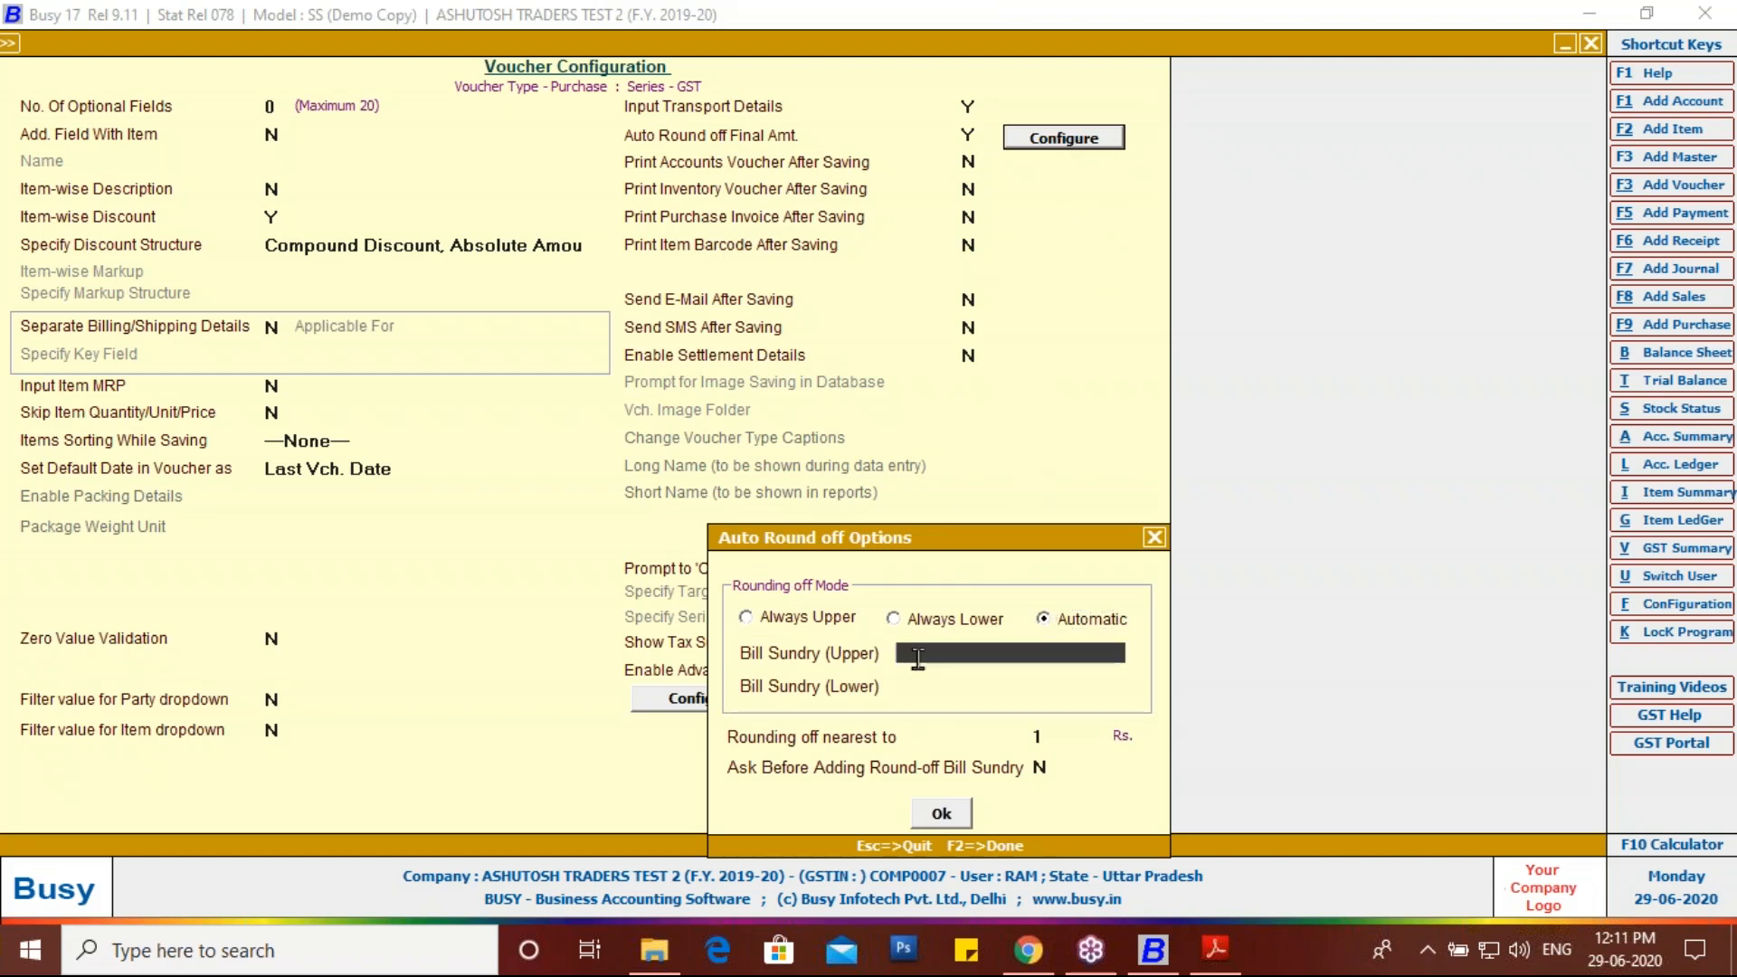
type("r")
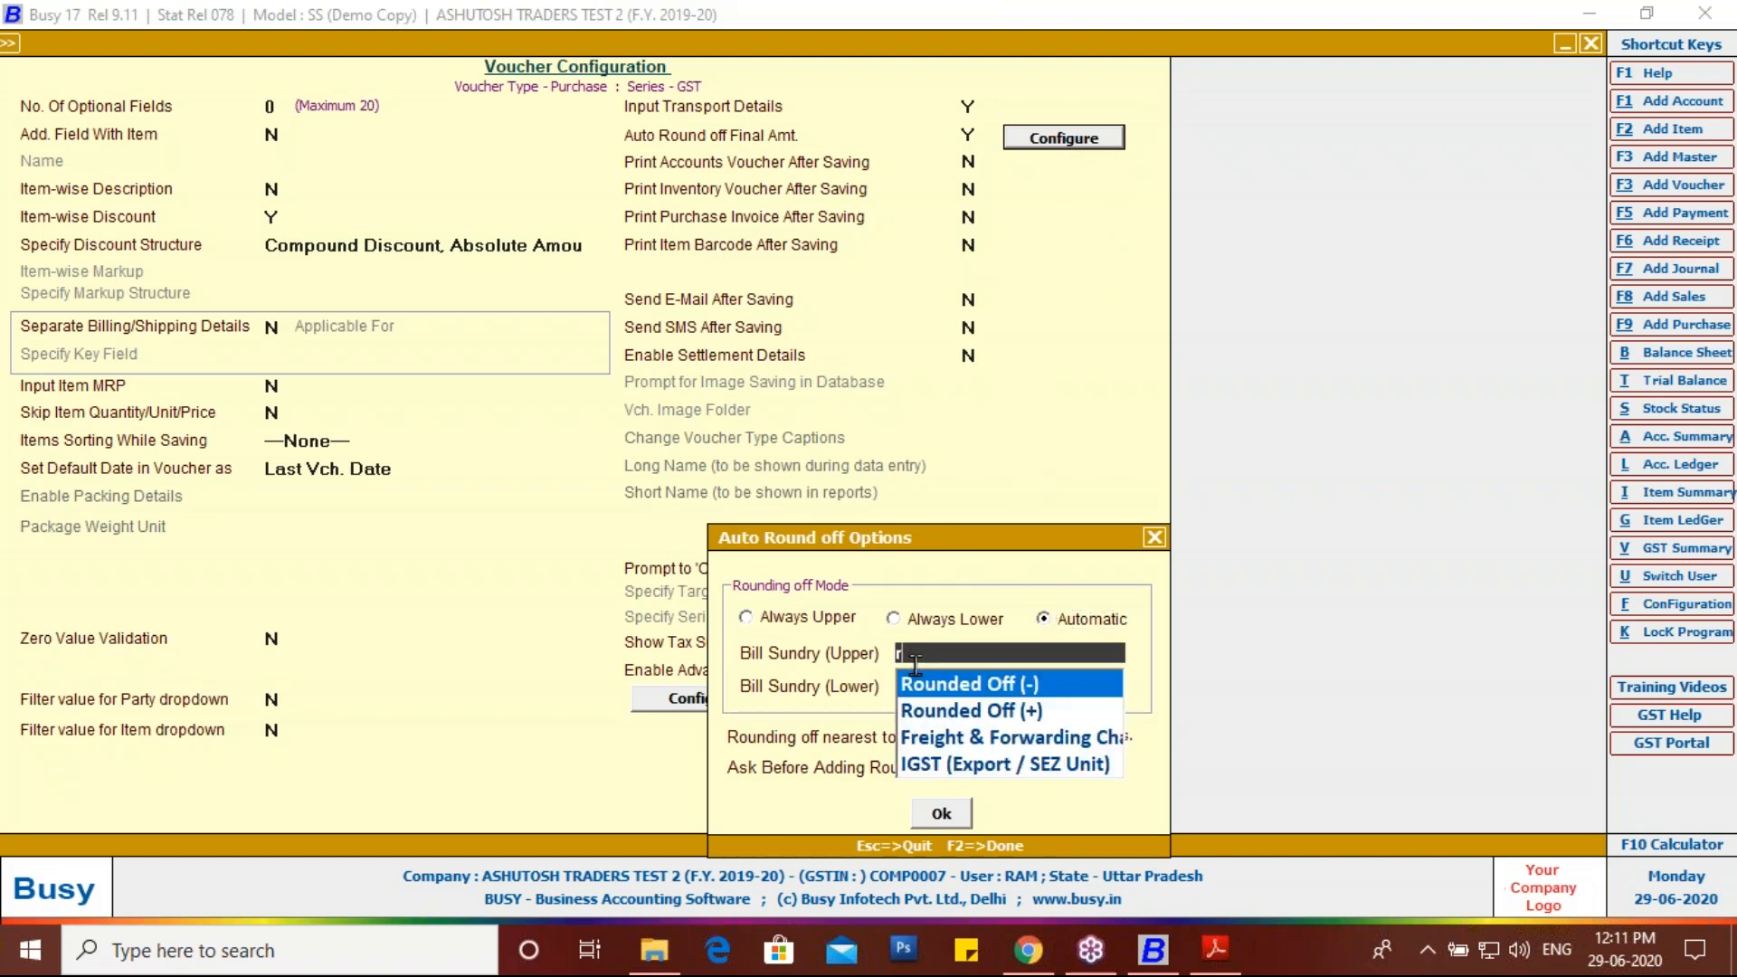
left_click(932, 712)
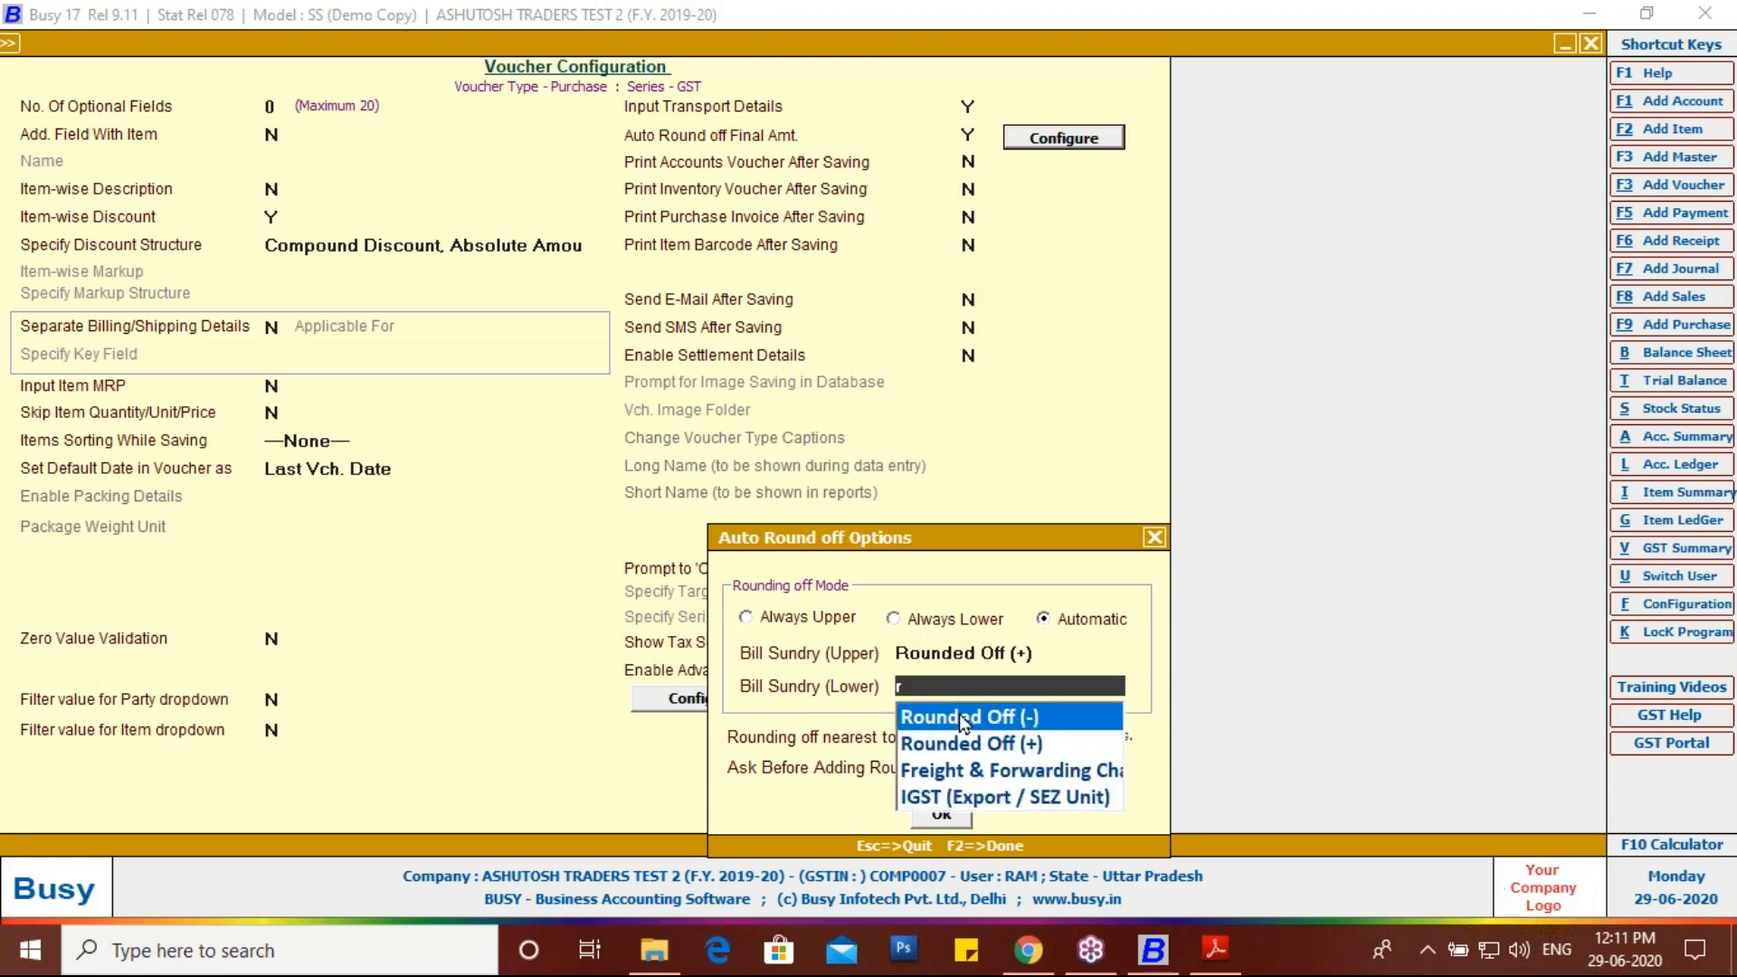
left_click(959, 715)
left_click(961, 815)
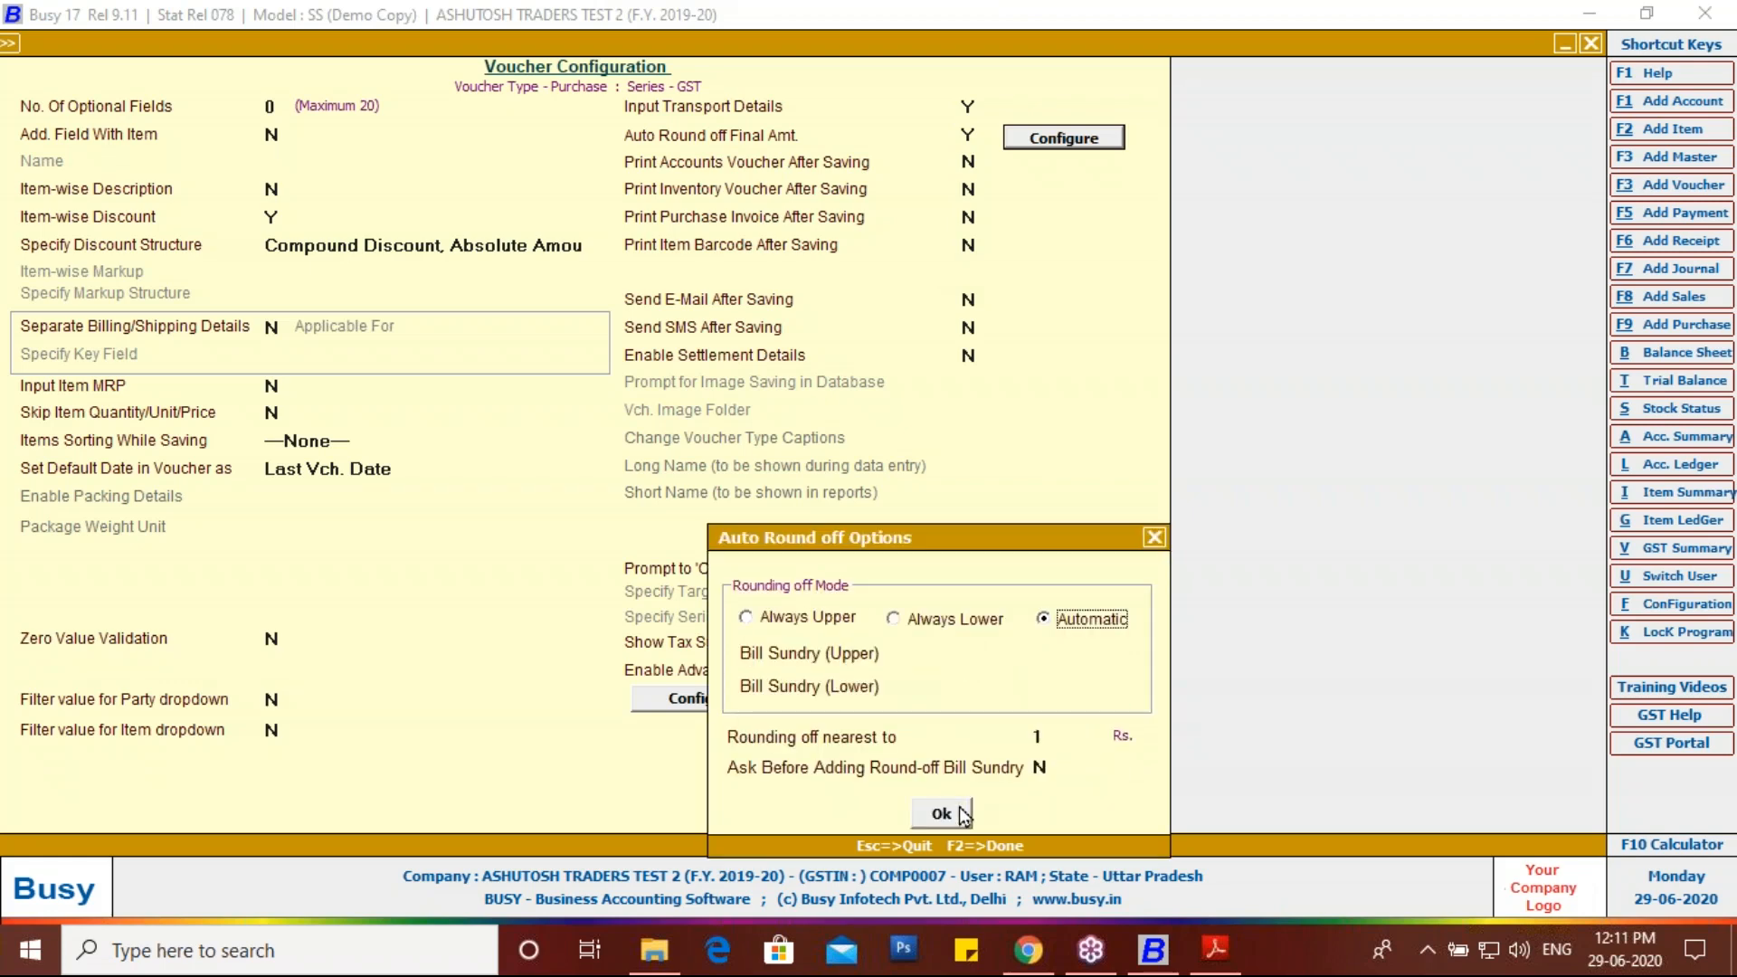
left_click(947, 815)
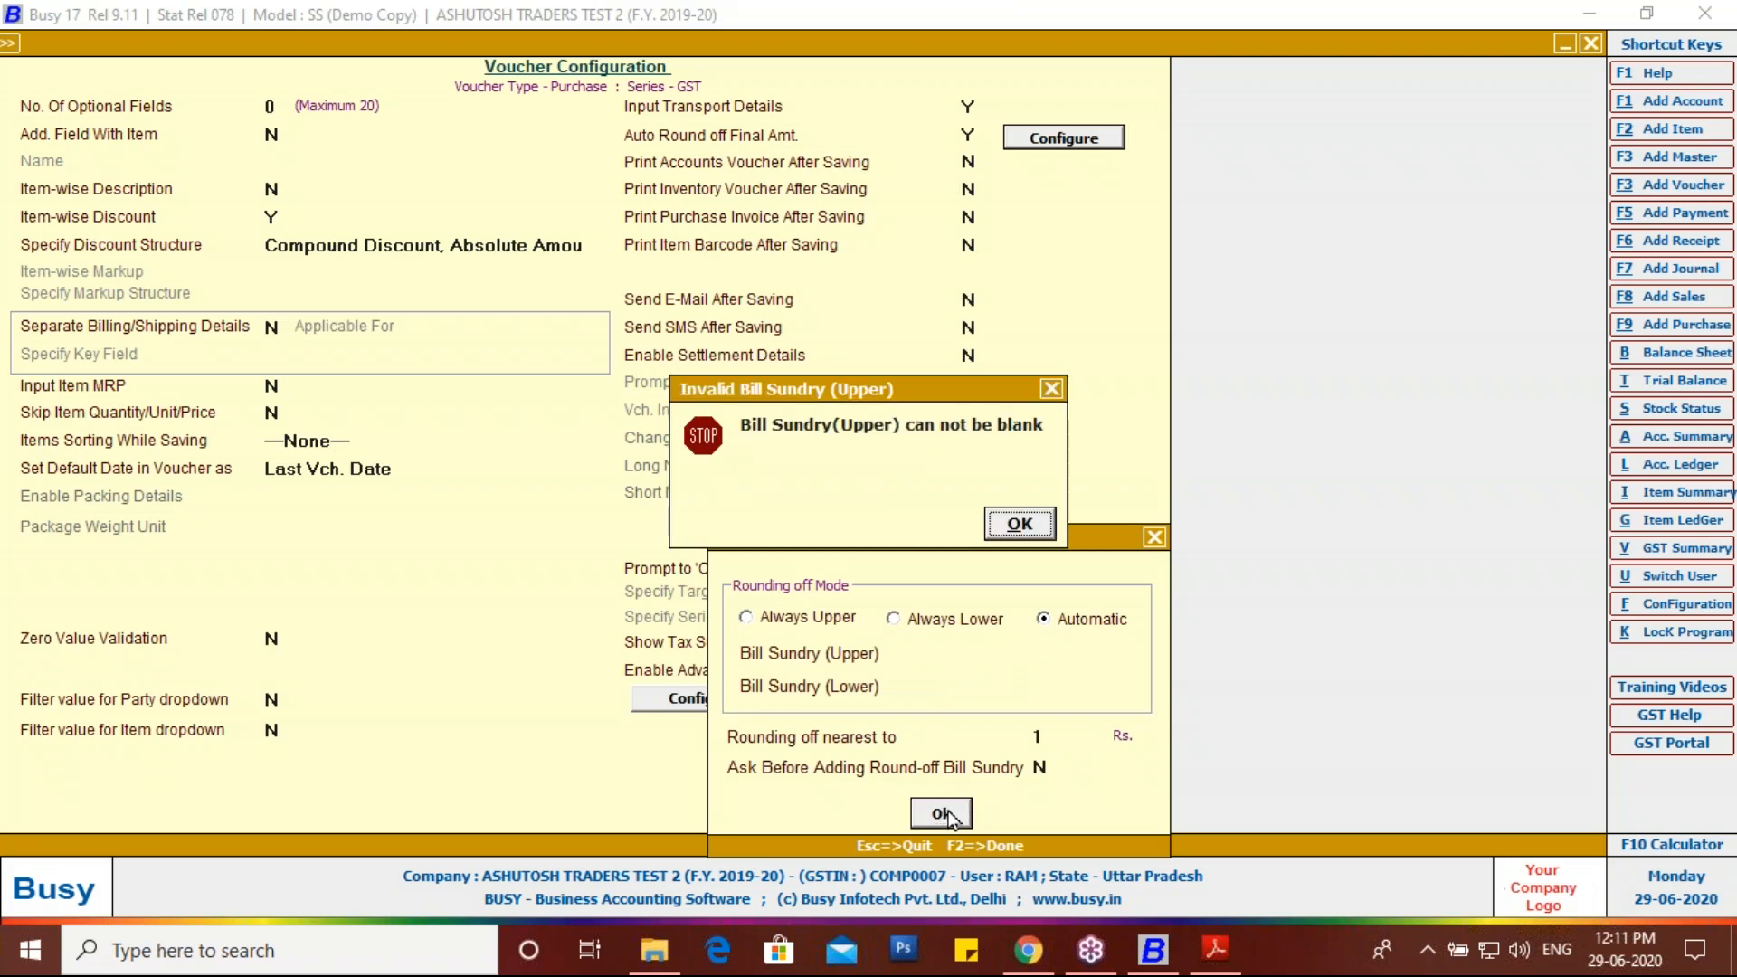
left_click(1030, 535)
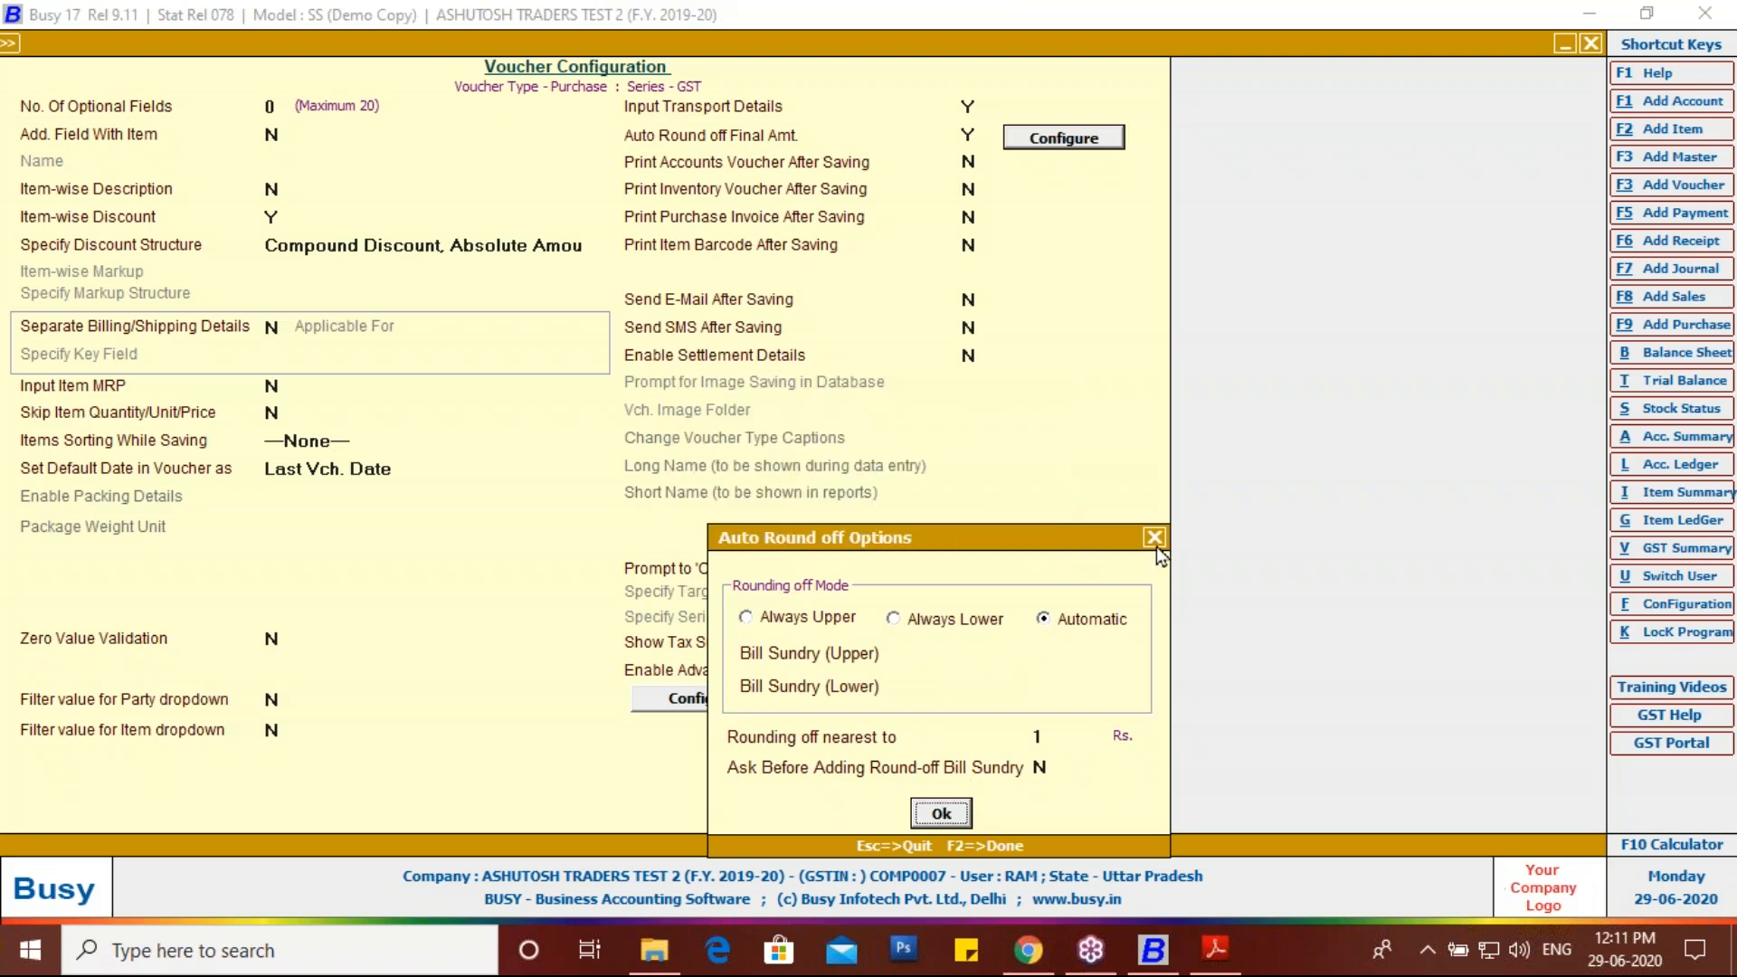
left_click(1155, 539)
Step: Set the auto round-off bill sundries to Rounded Off (+) for upper and Rounded Off (-) for lower, and save the voucher configuration
left_click(1099, 138)
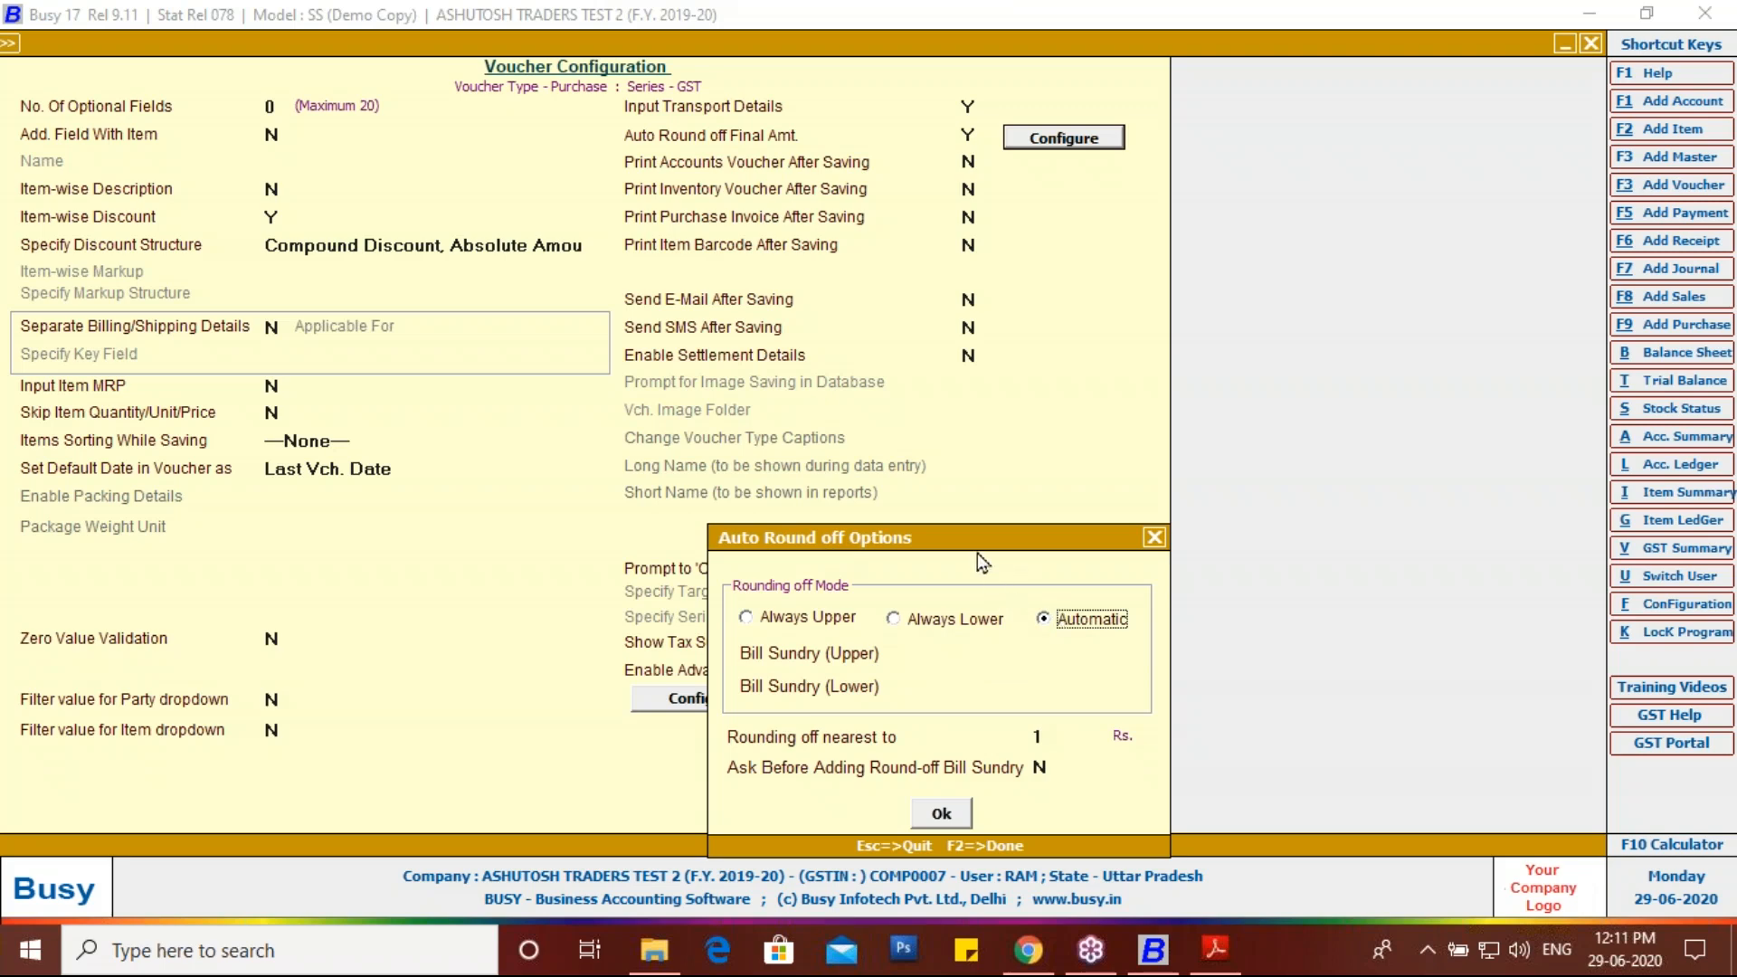
left_click_drag(971, 539, 958, 398)
left_click(941, 511)
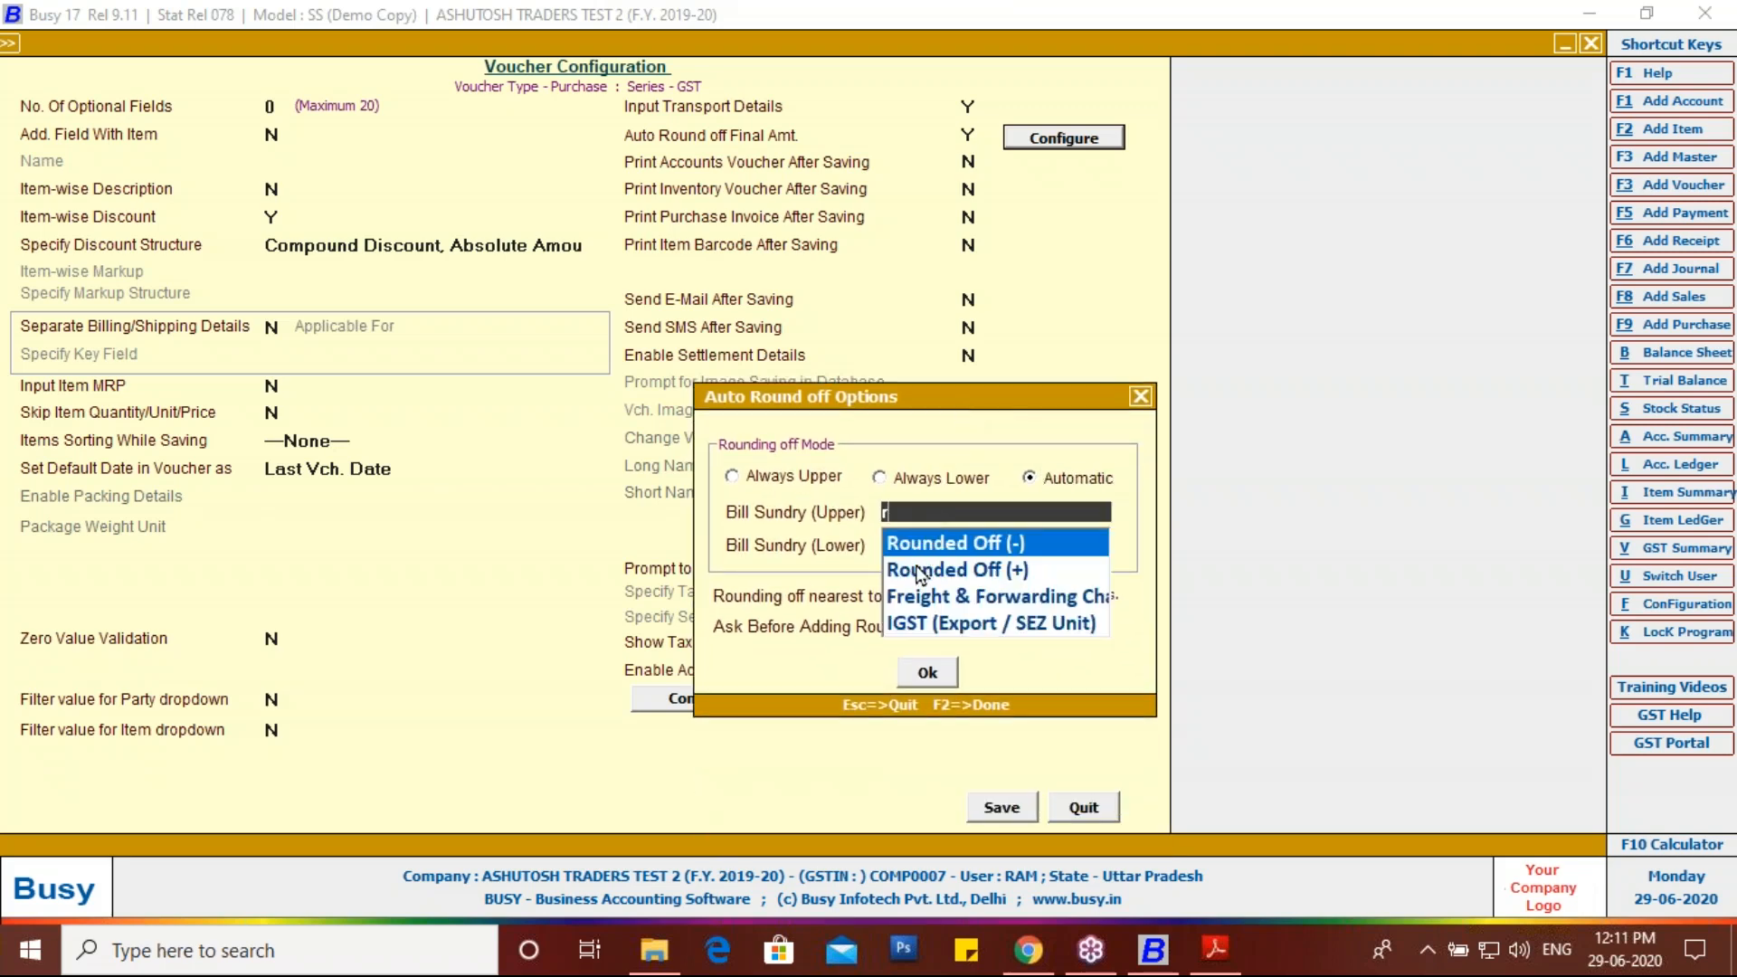
left_click(917, 567)
left_click(928, 581)
left_click(926, 672)
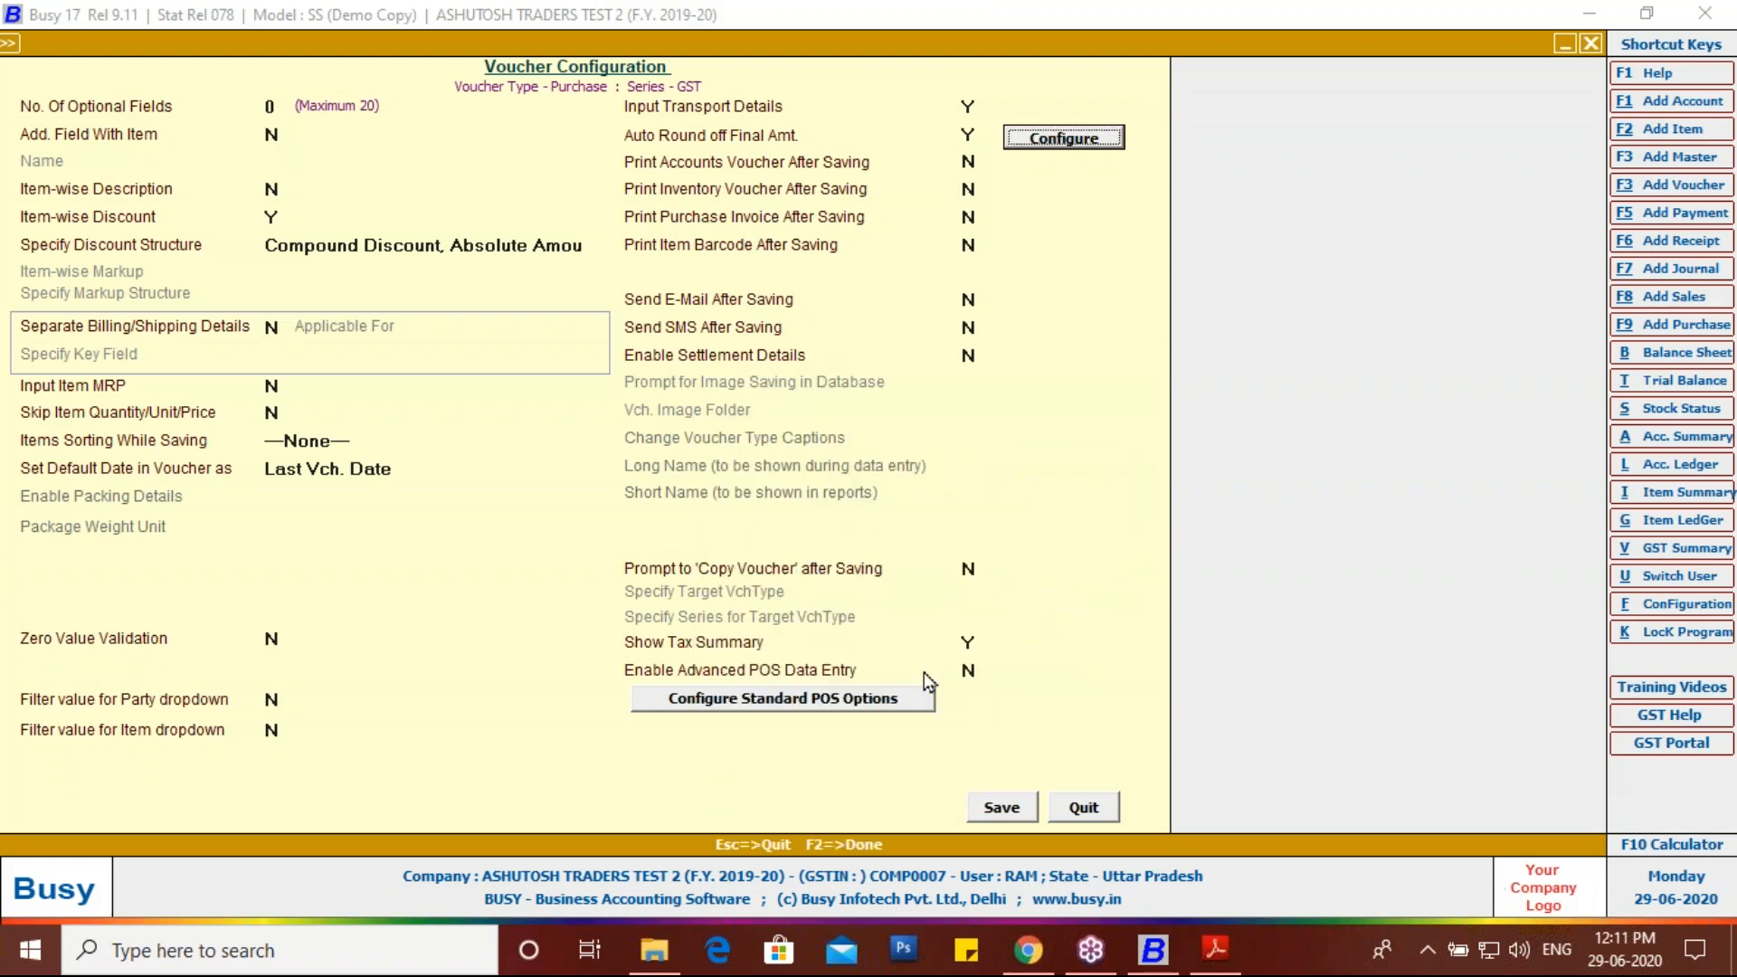
left_click(1056, 141)
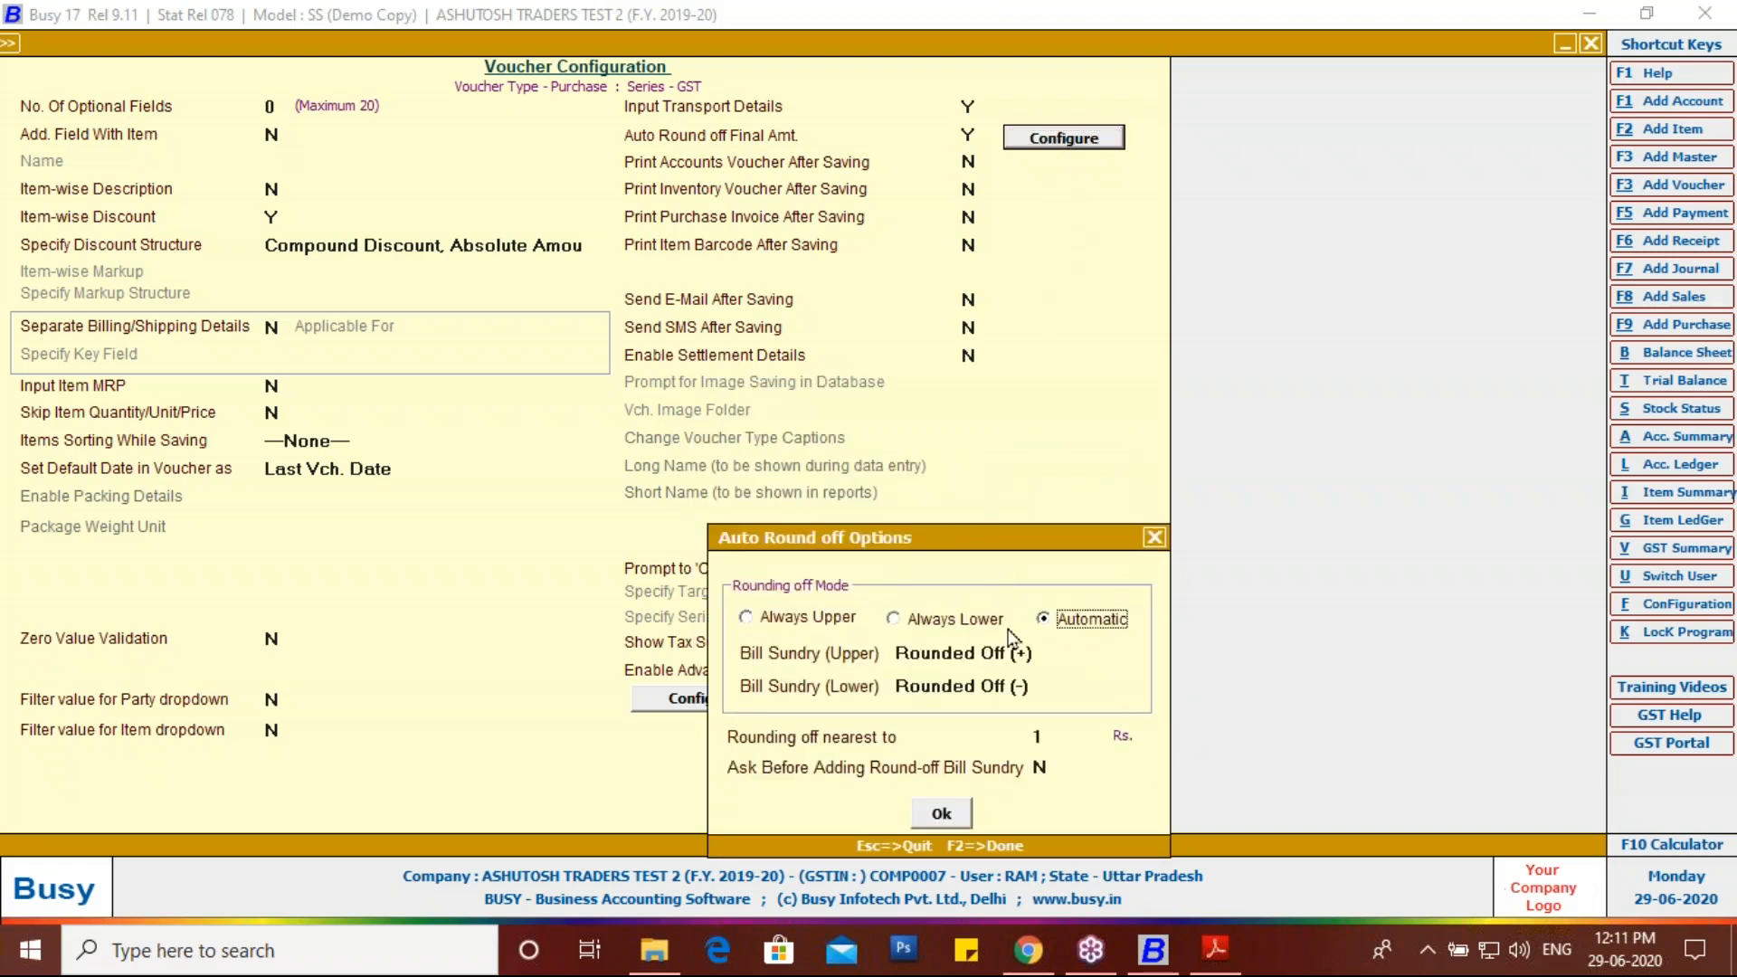
left_click(953, 825)
left_click(1001, 812)
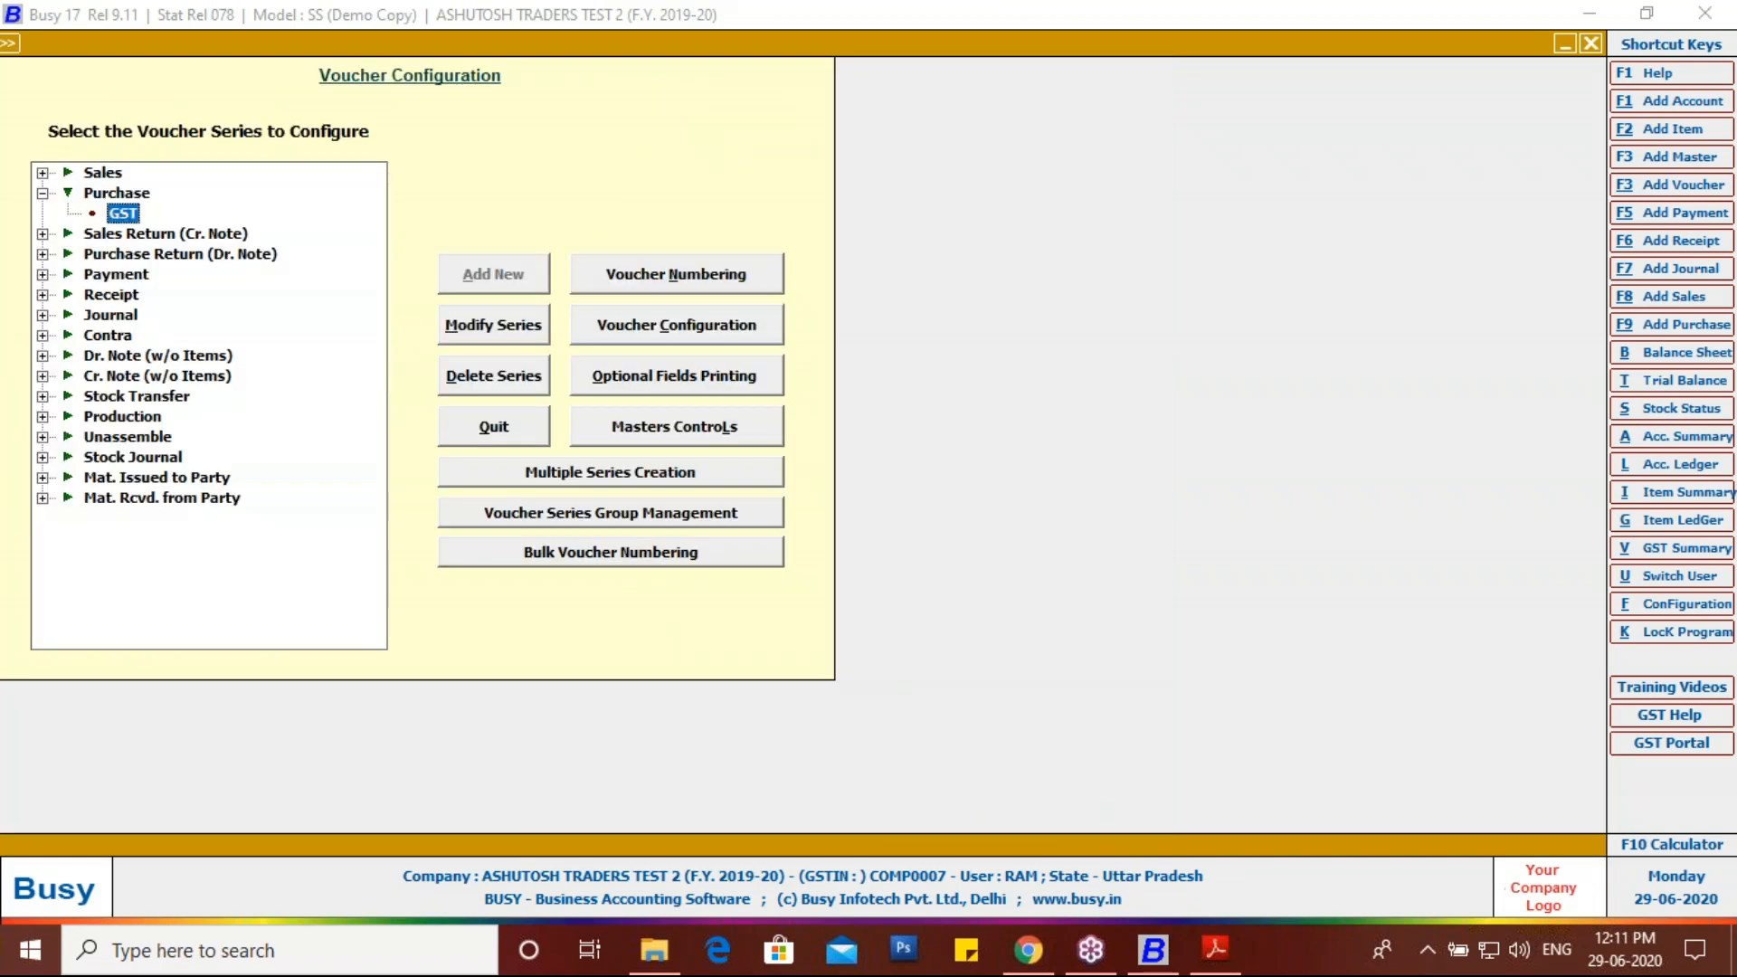
key("Escape")
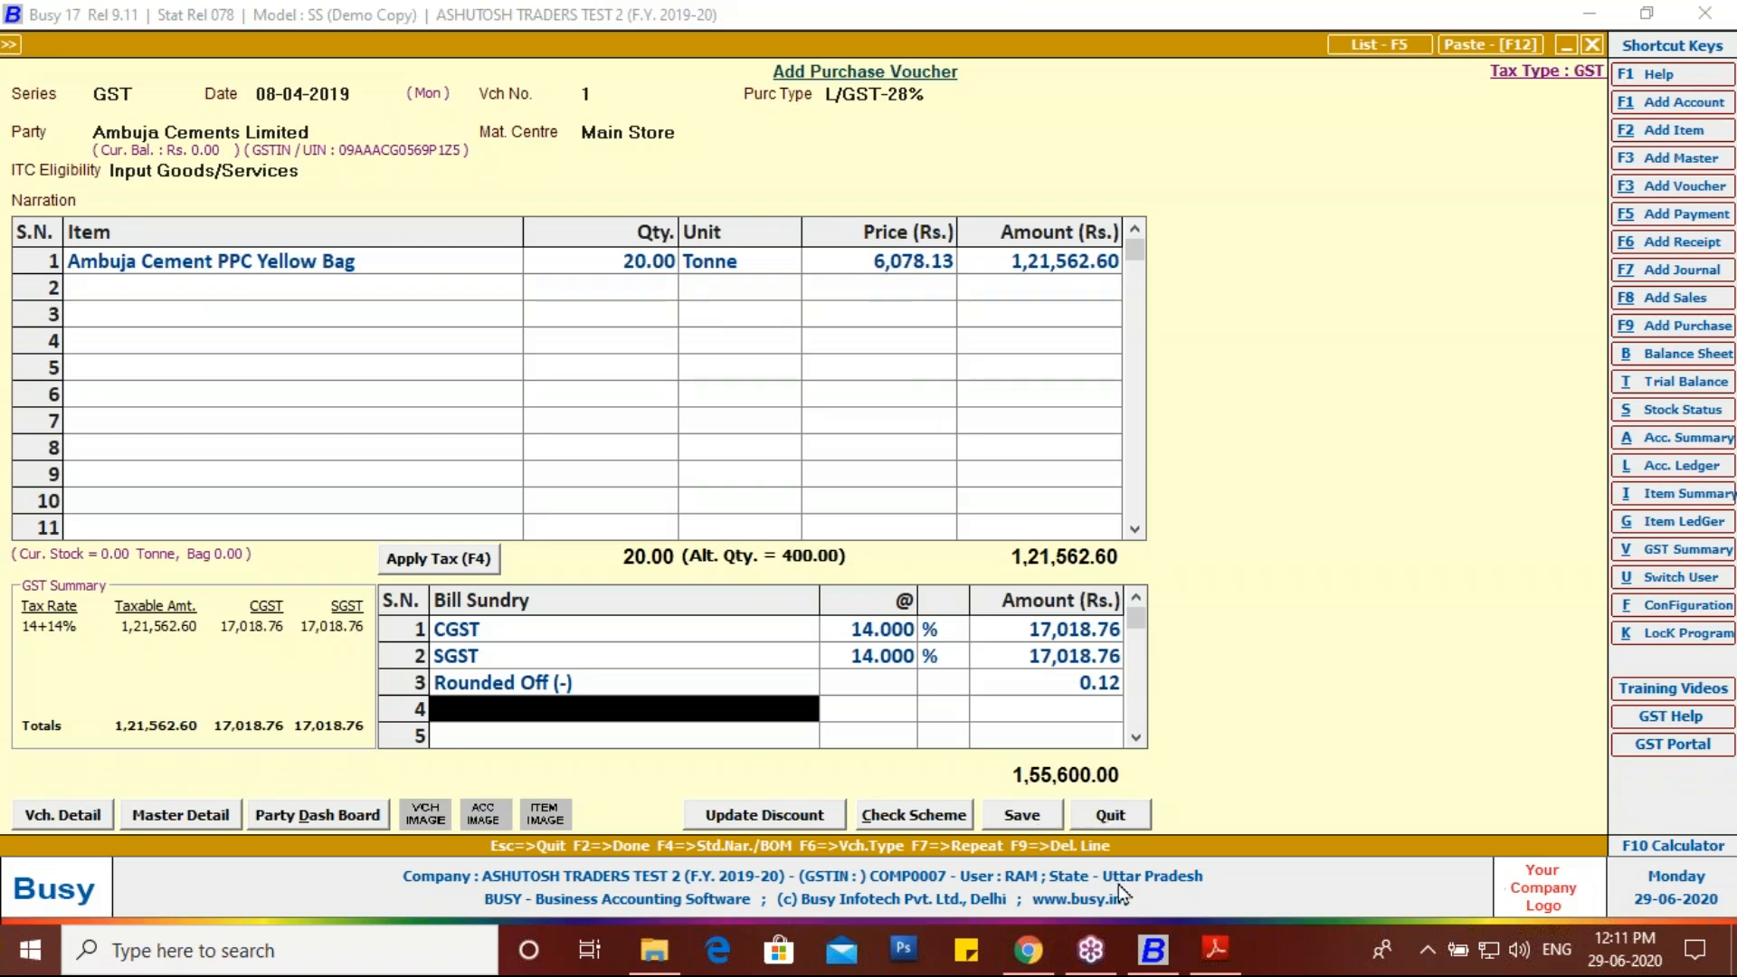
Step: Compare the rate, taxable value and total in the Adobe Reader invoice with the amounts in the Busy purchase voucher
left_click(1208, 950)
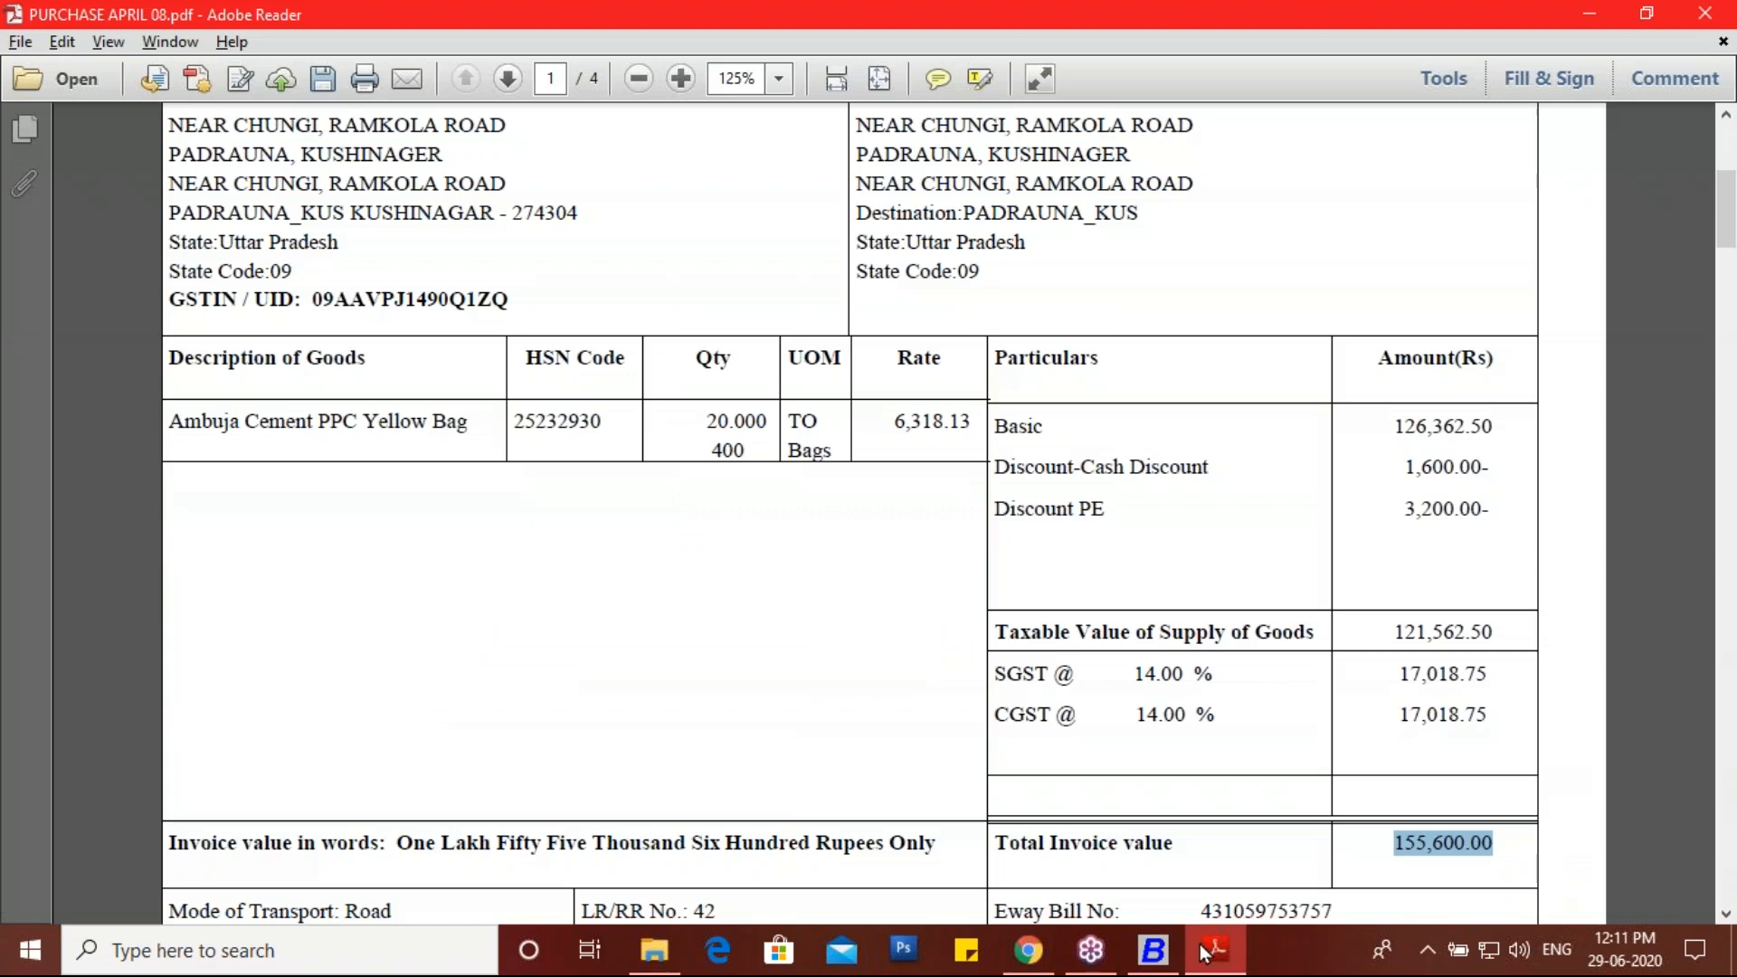
left_click(1204, 952)
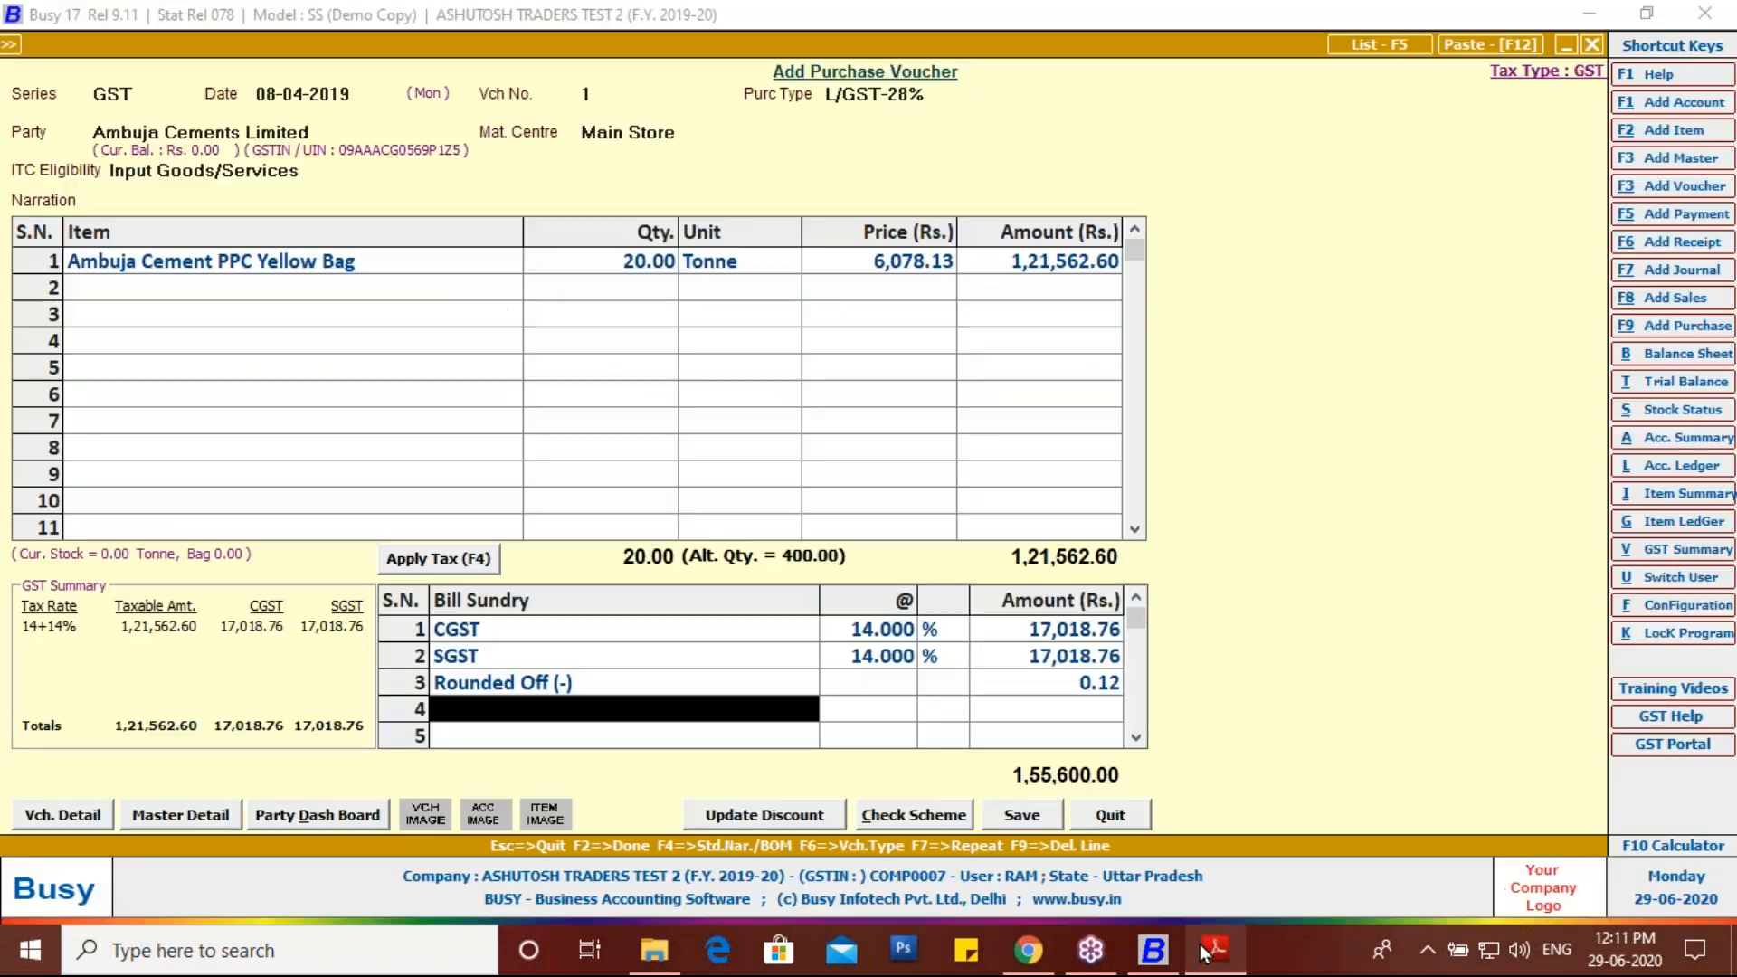
left_click(1203, 952)
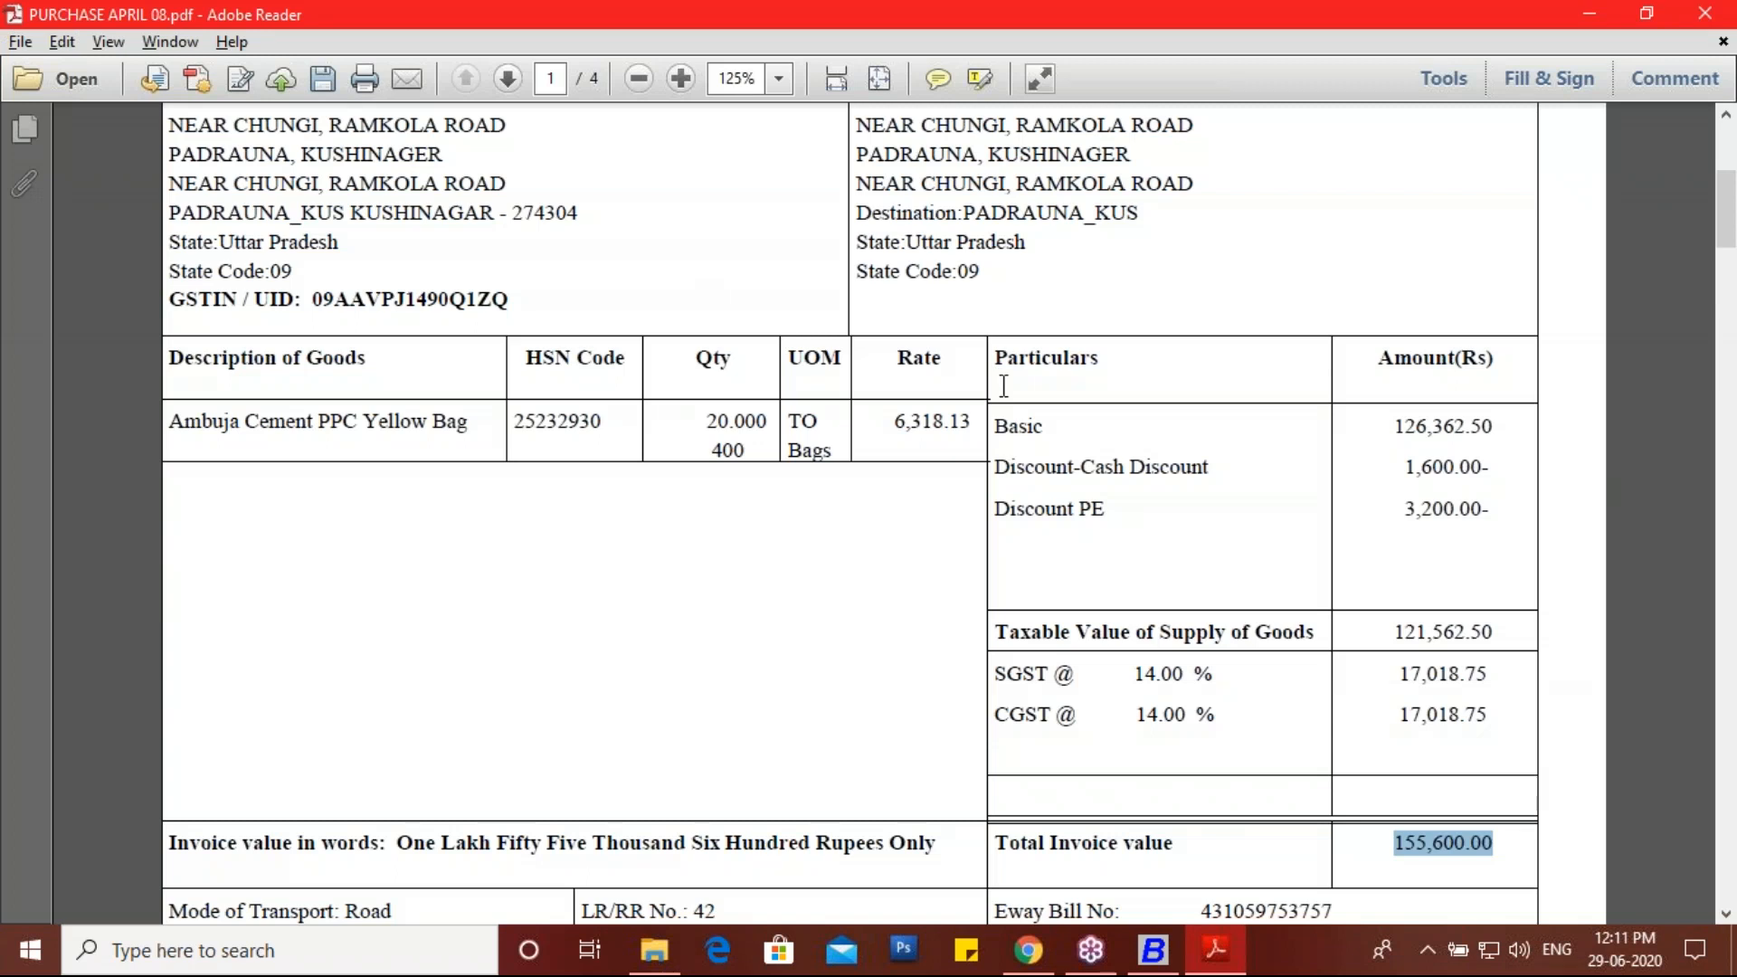
left_click(1366, 96)
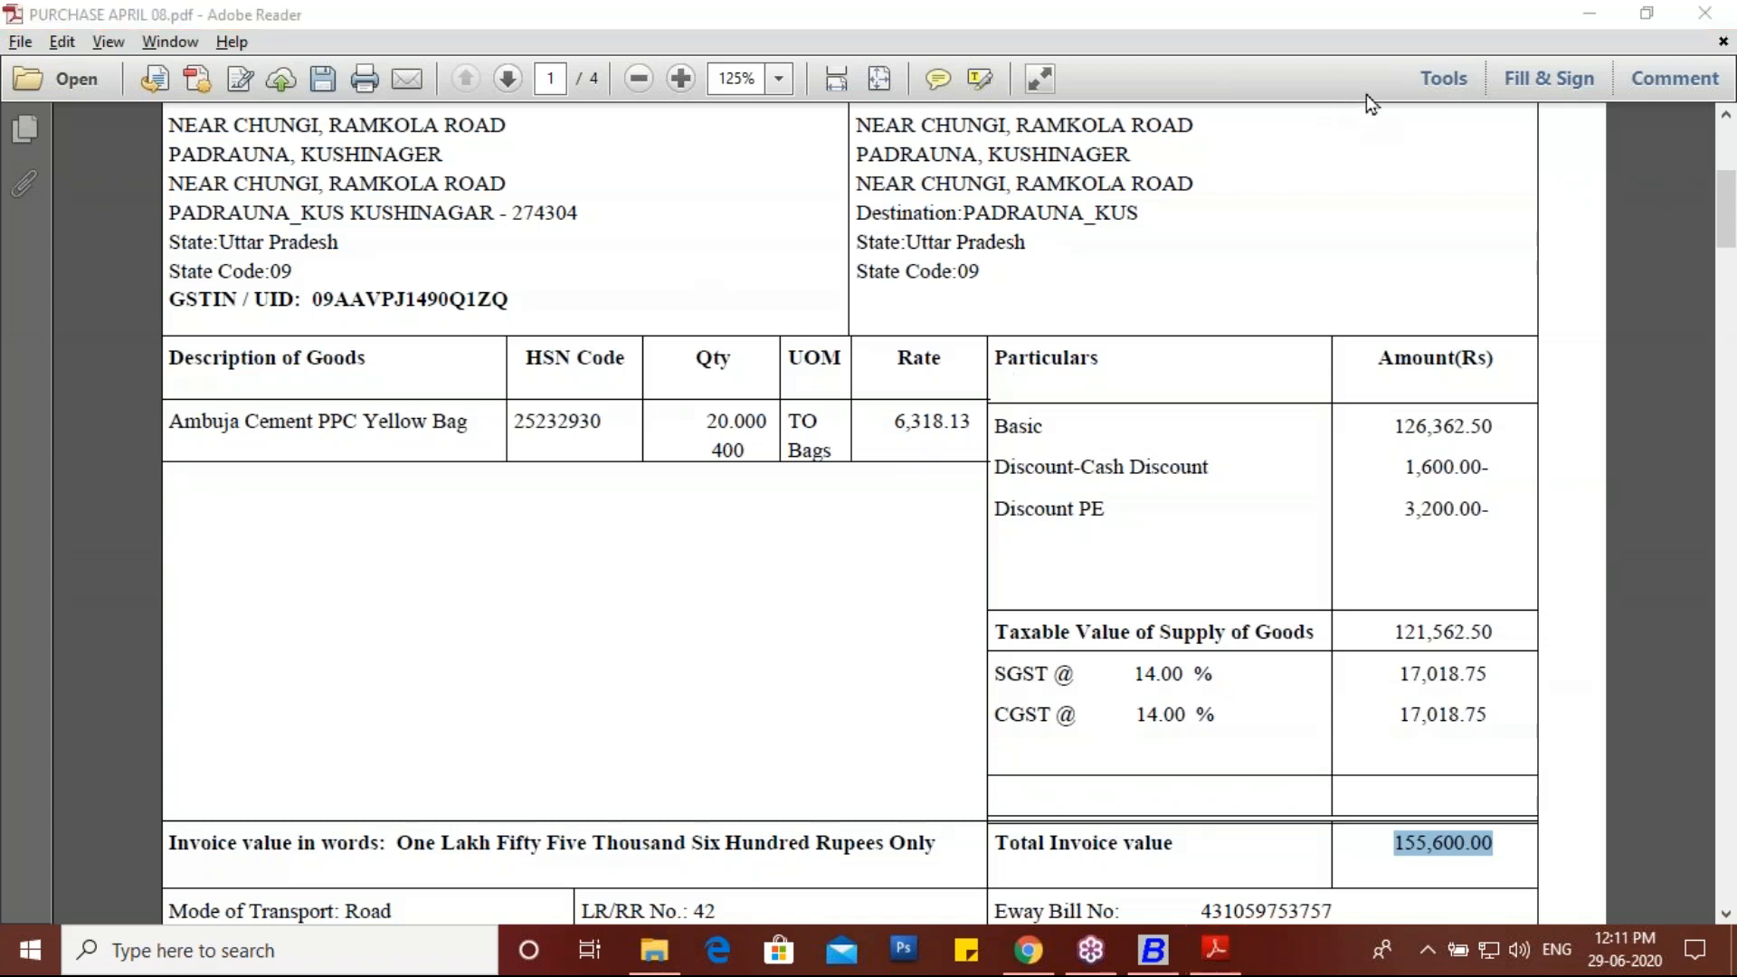
left_click(903, 425)
left_click_drag(902, 425, 975, 424)
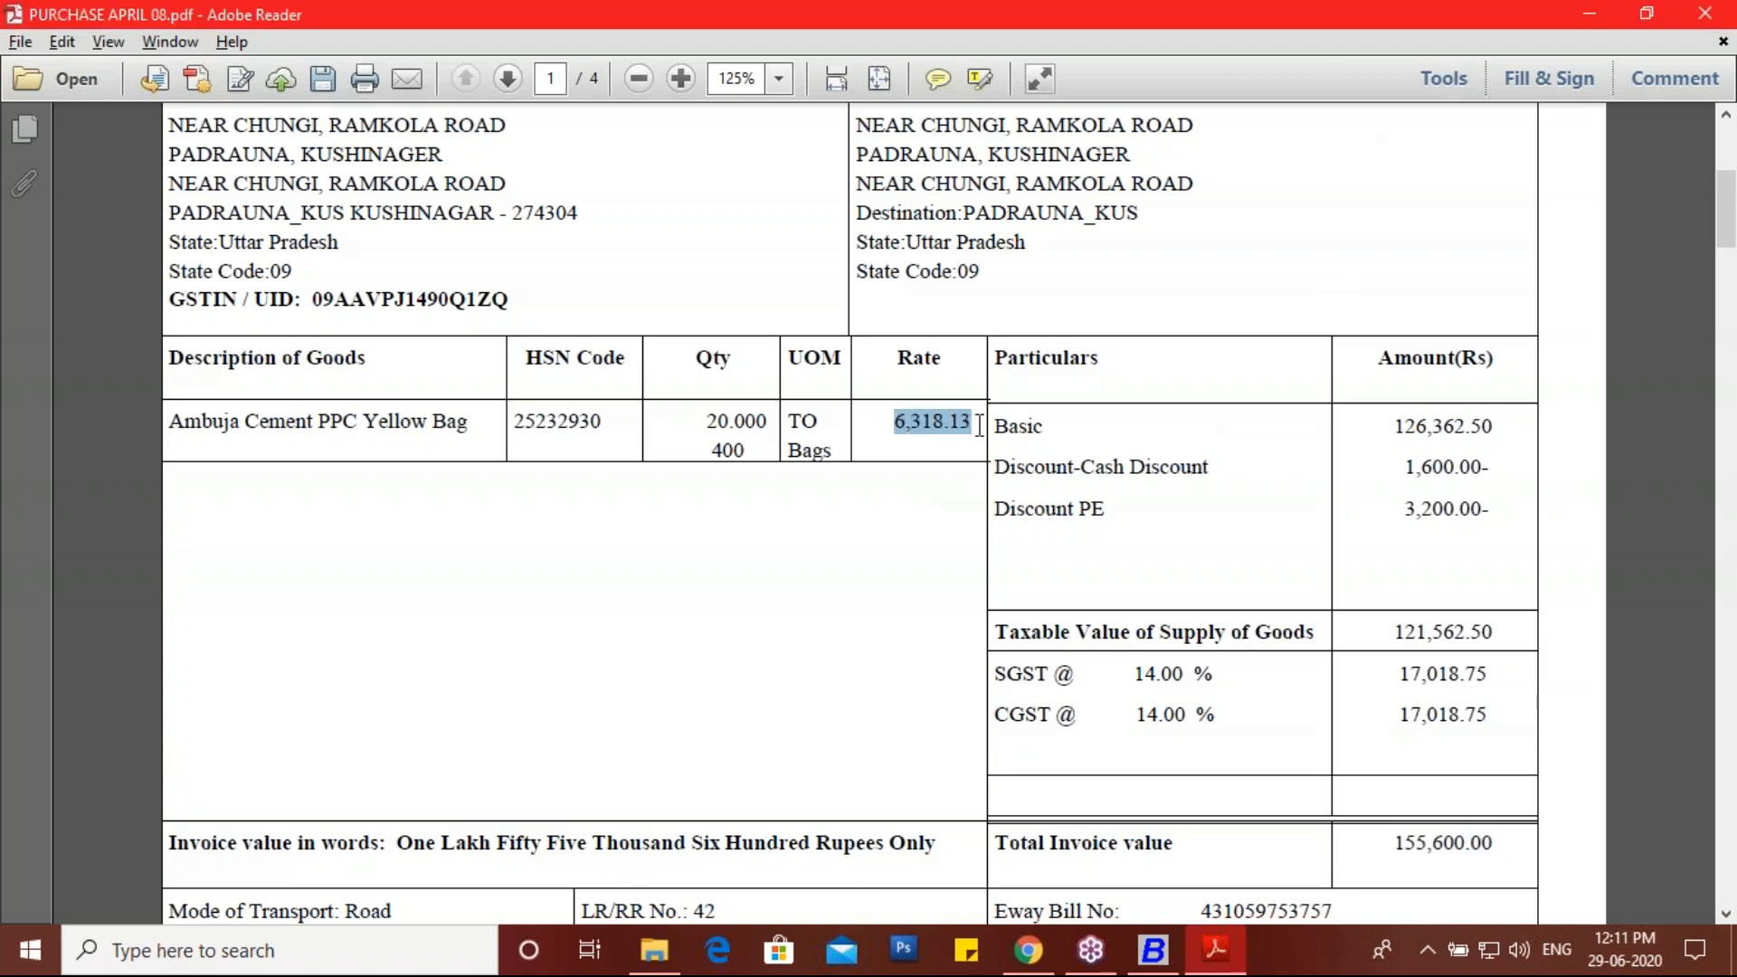
left_click(1728, 374)
left_click(1629, 426)
mouse_move(1508, 622)
left_mouse_down()
mouse_move(1477, 590)
mouse_move(1398, 590)
mouse_move(1376, 639)
mouse_move(1395, 667)
mouse_move(1481, 673)
mouse_move(1504, 619)
left_mouse_up()
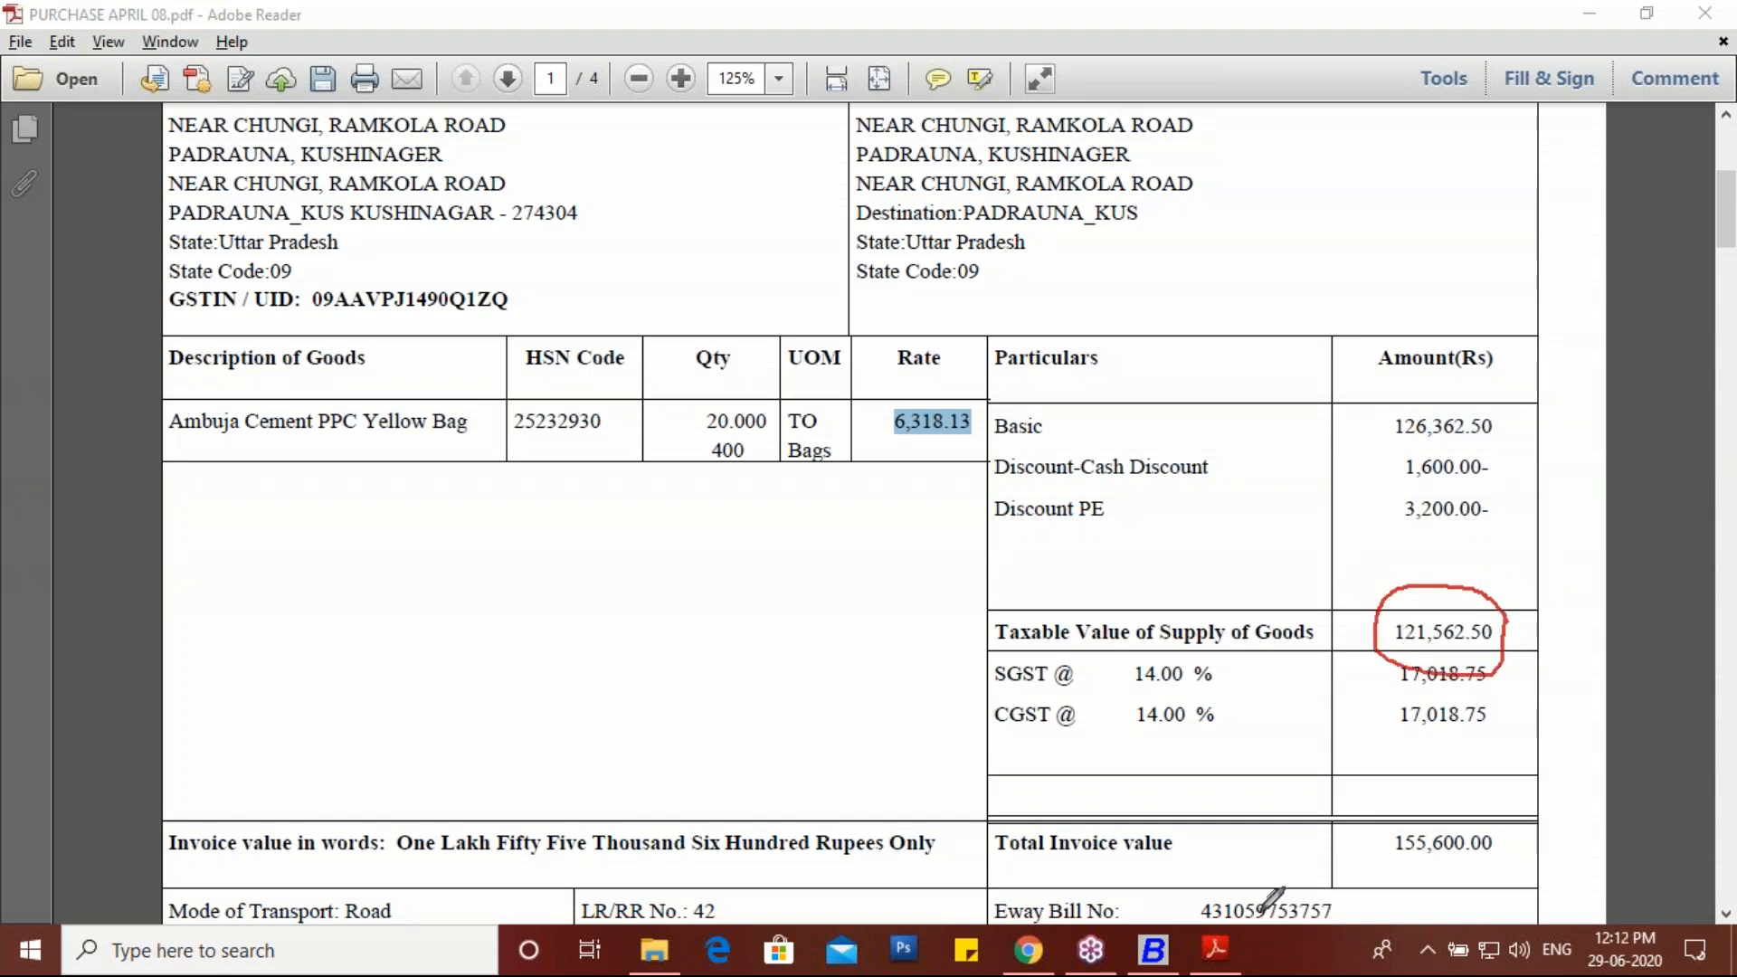
left_click(1172, 948)
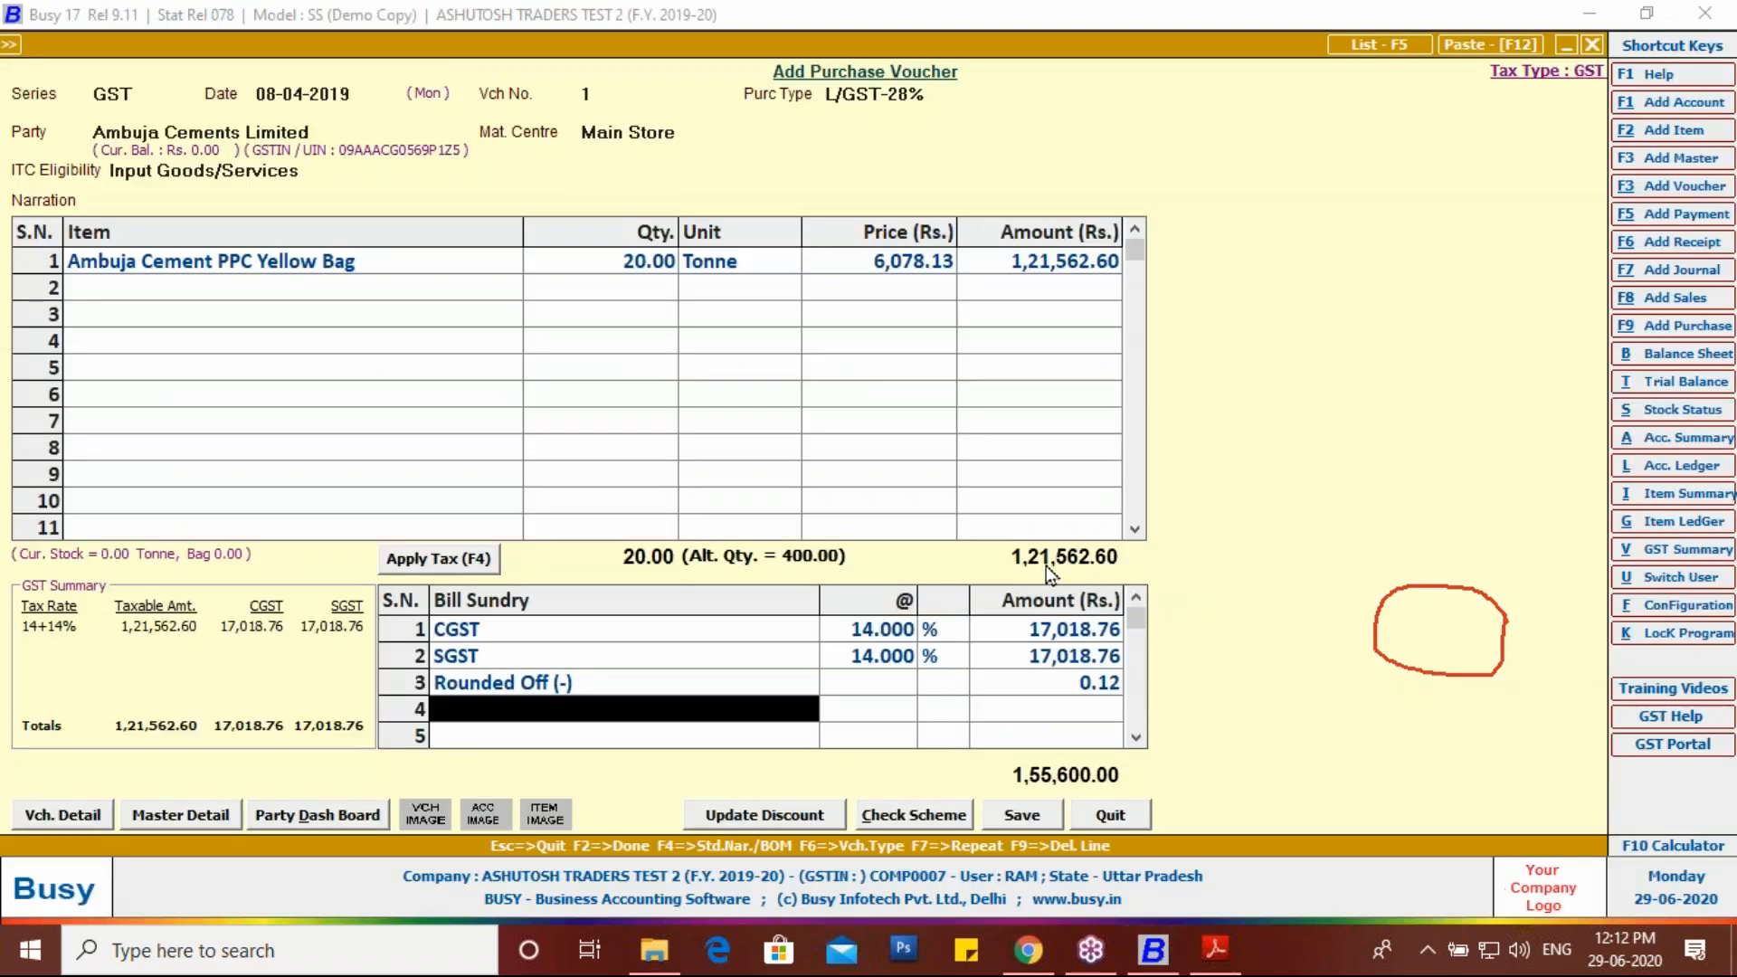
left_click(1212, 952)
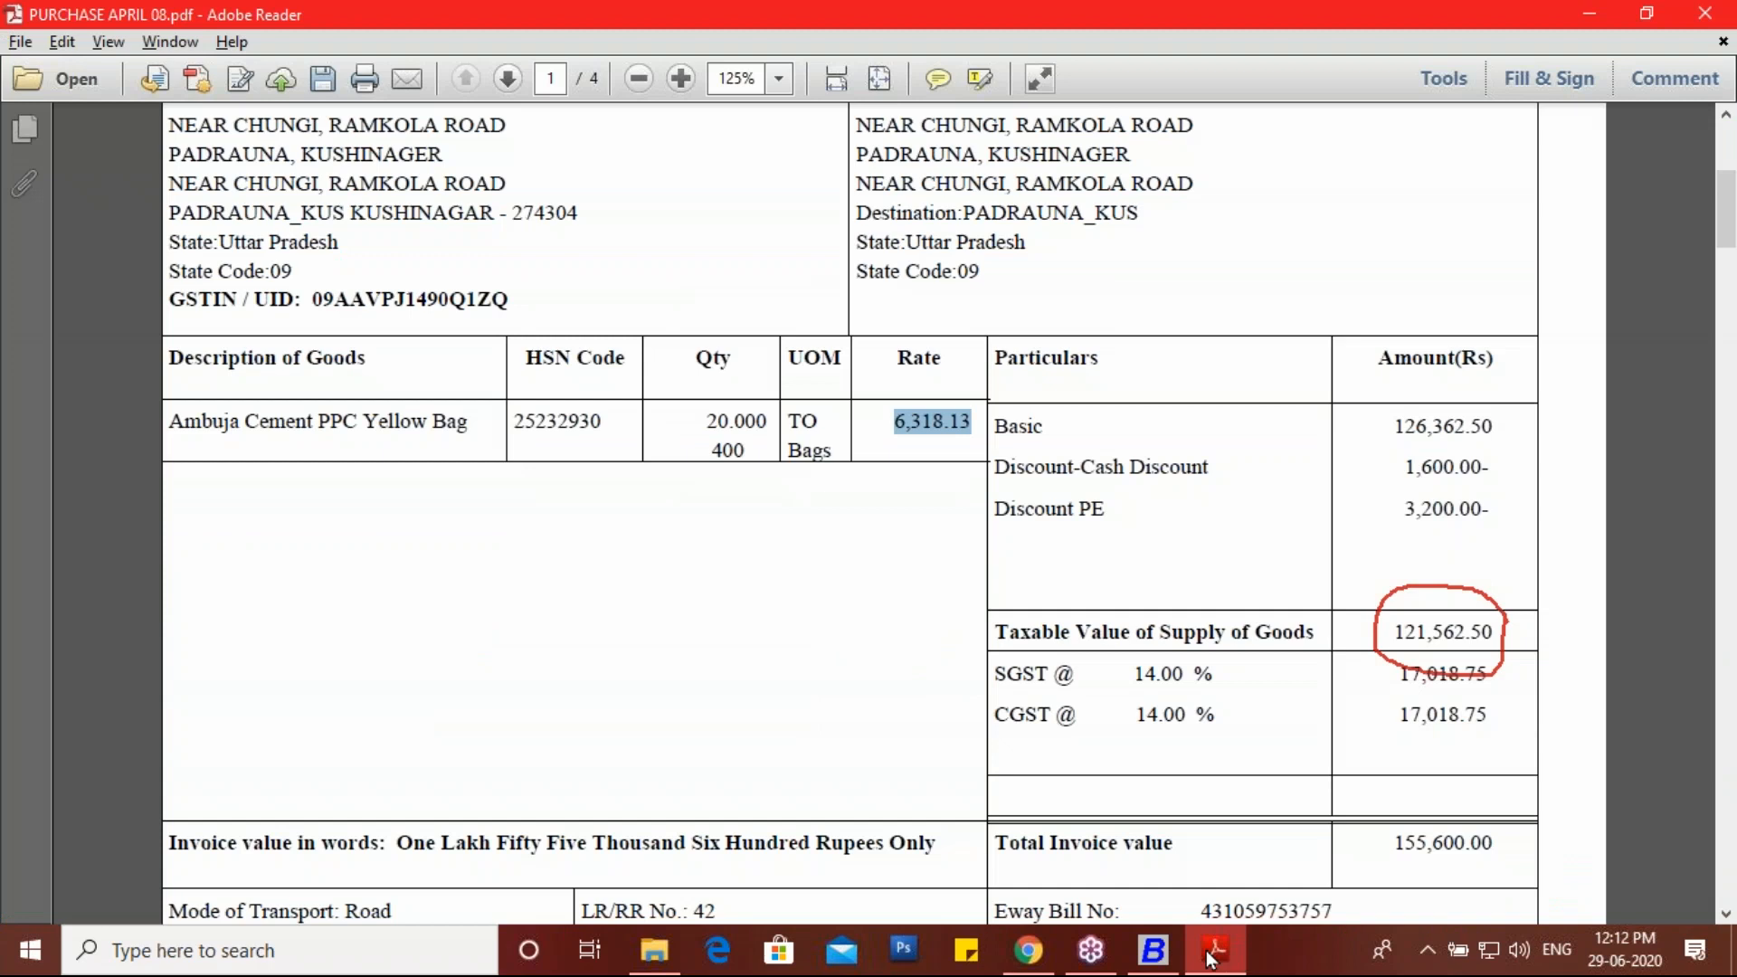
left_click(1212, 952)
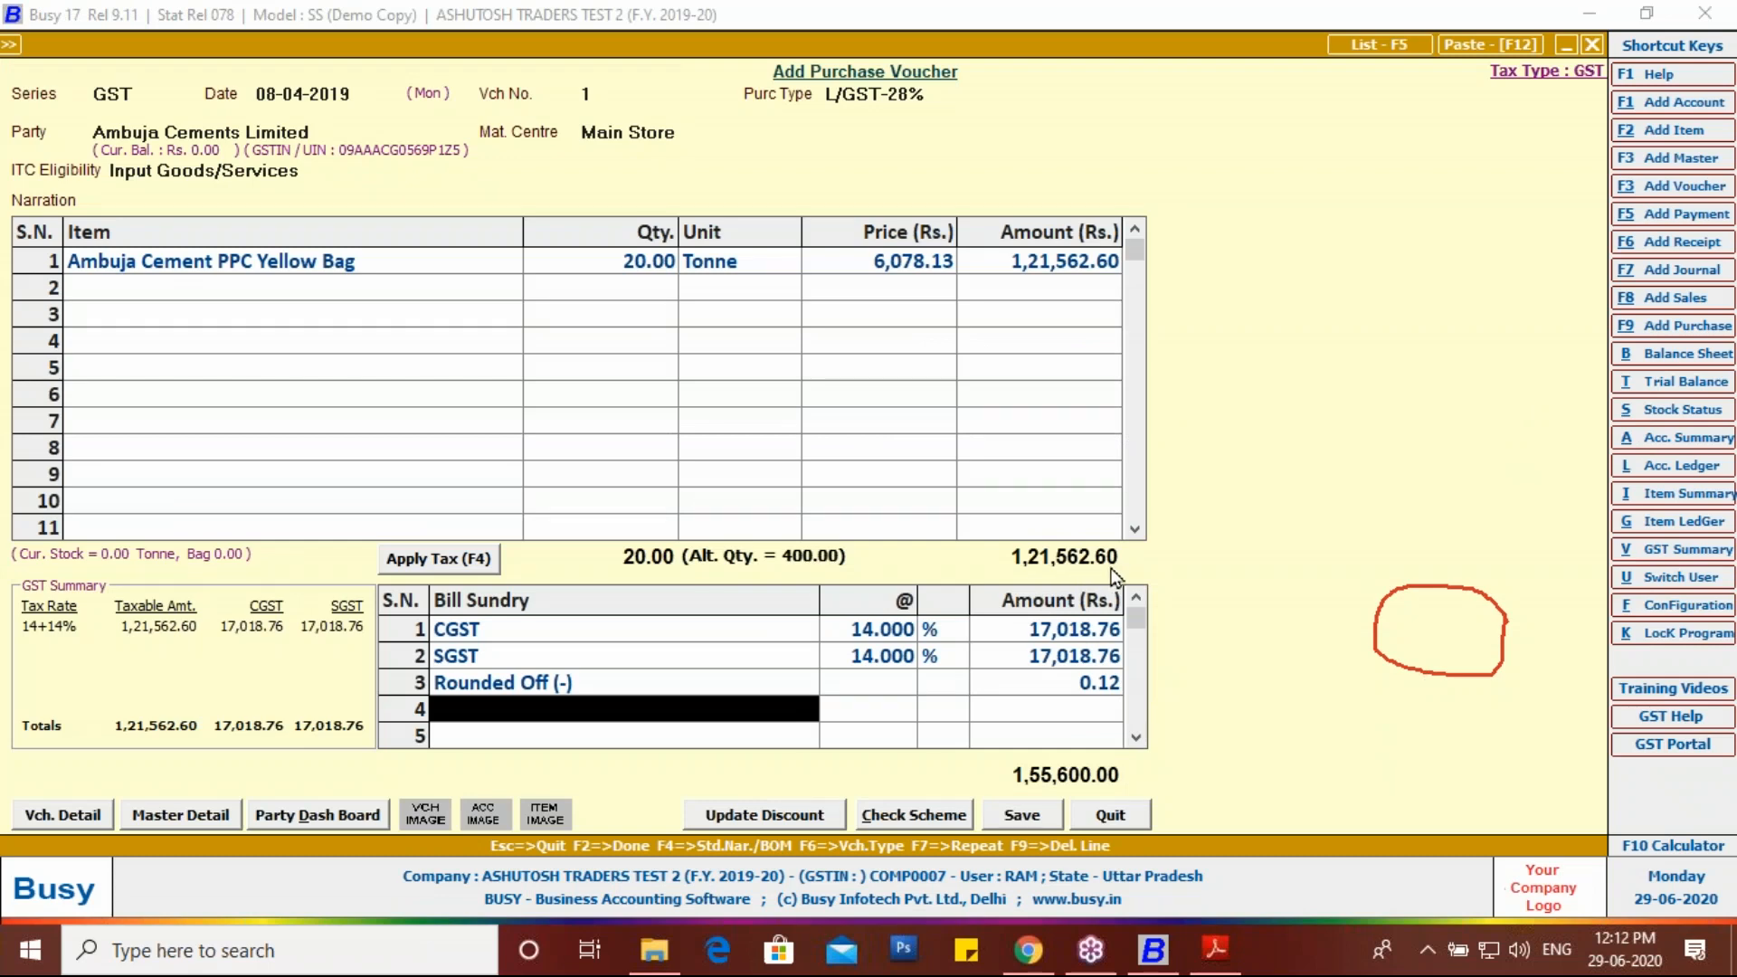
left_click(1219, 953)
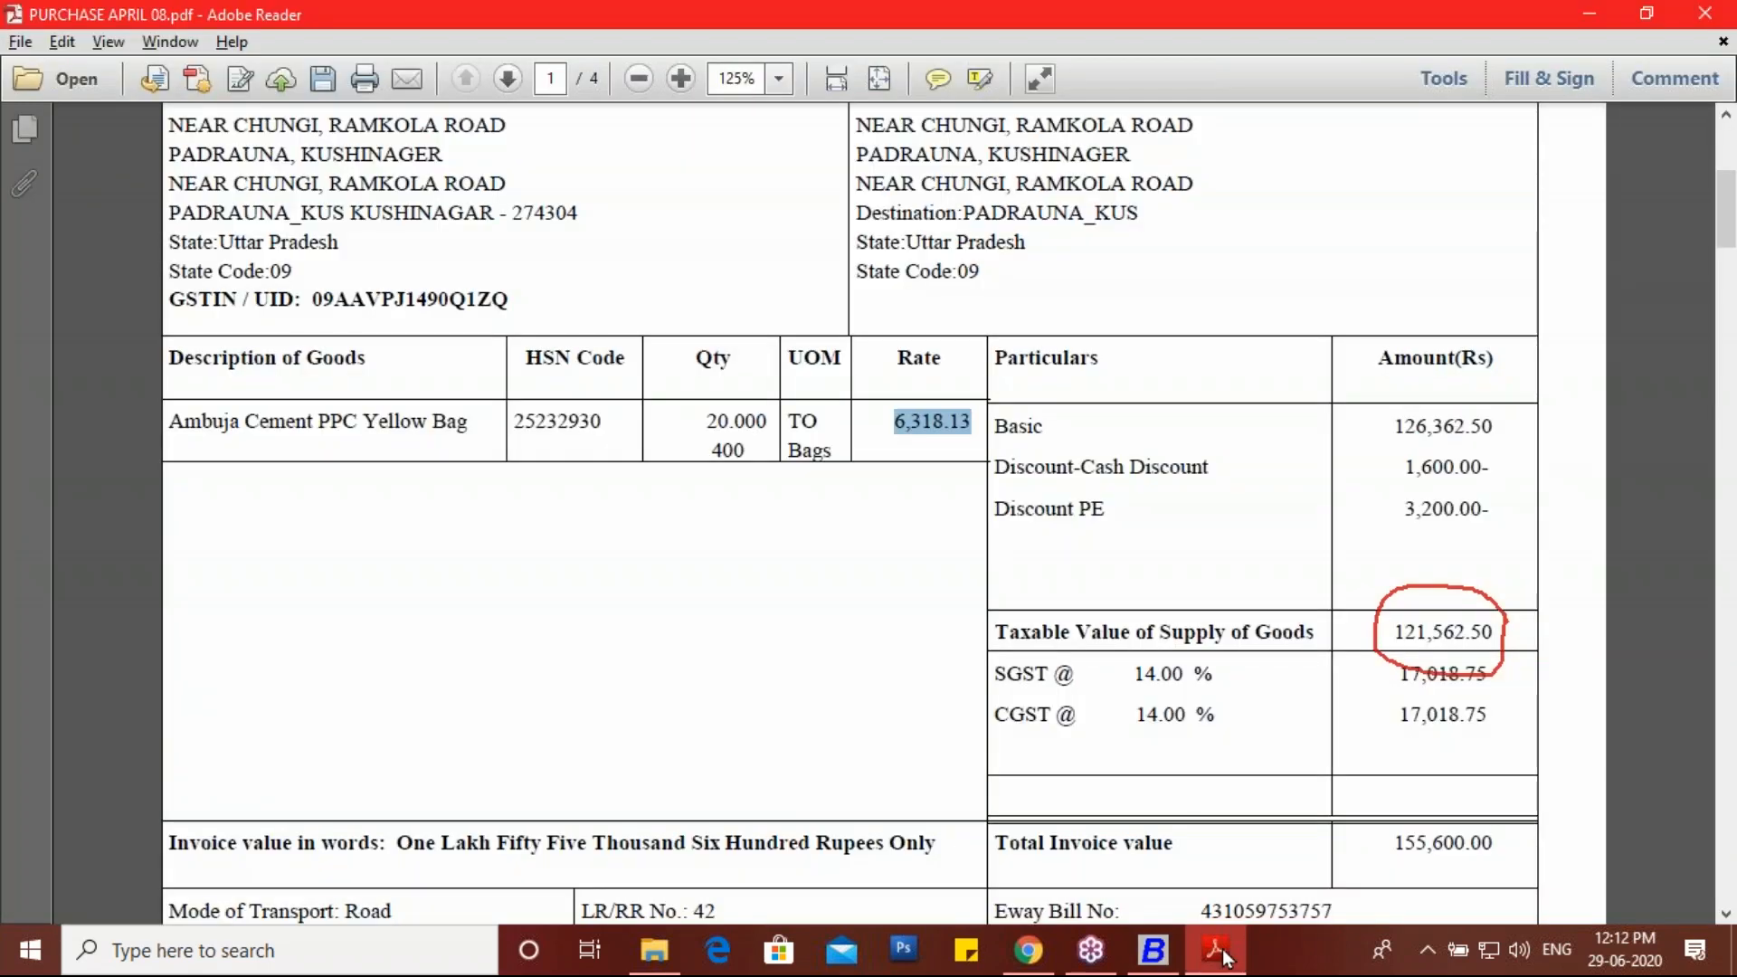
left_click(1220, 953)
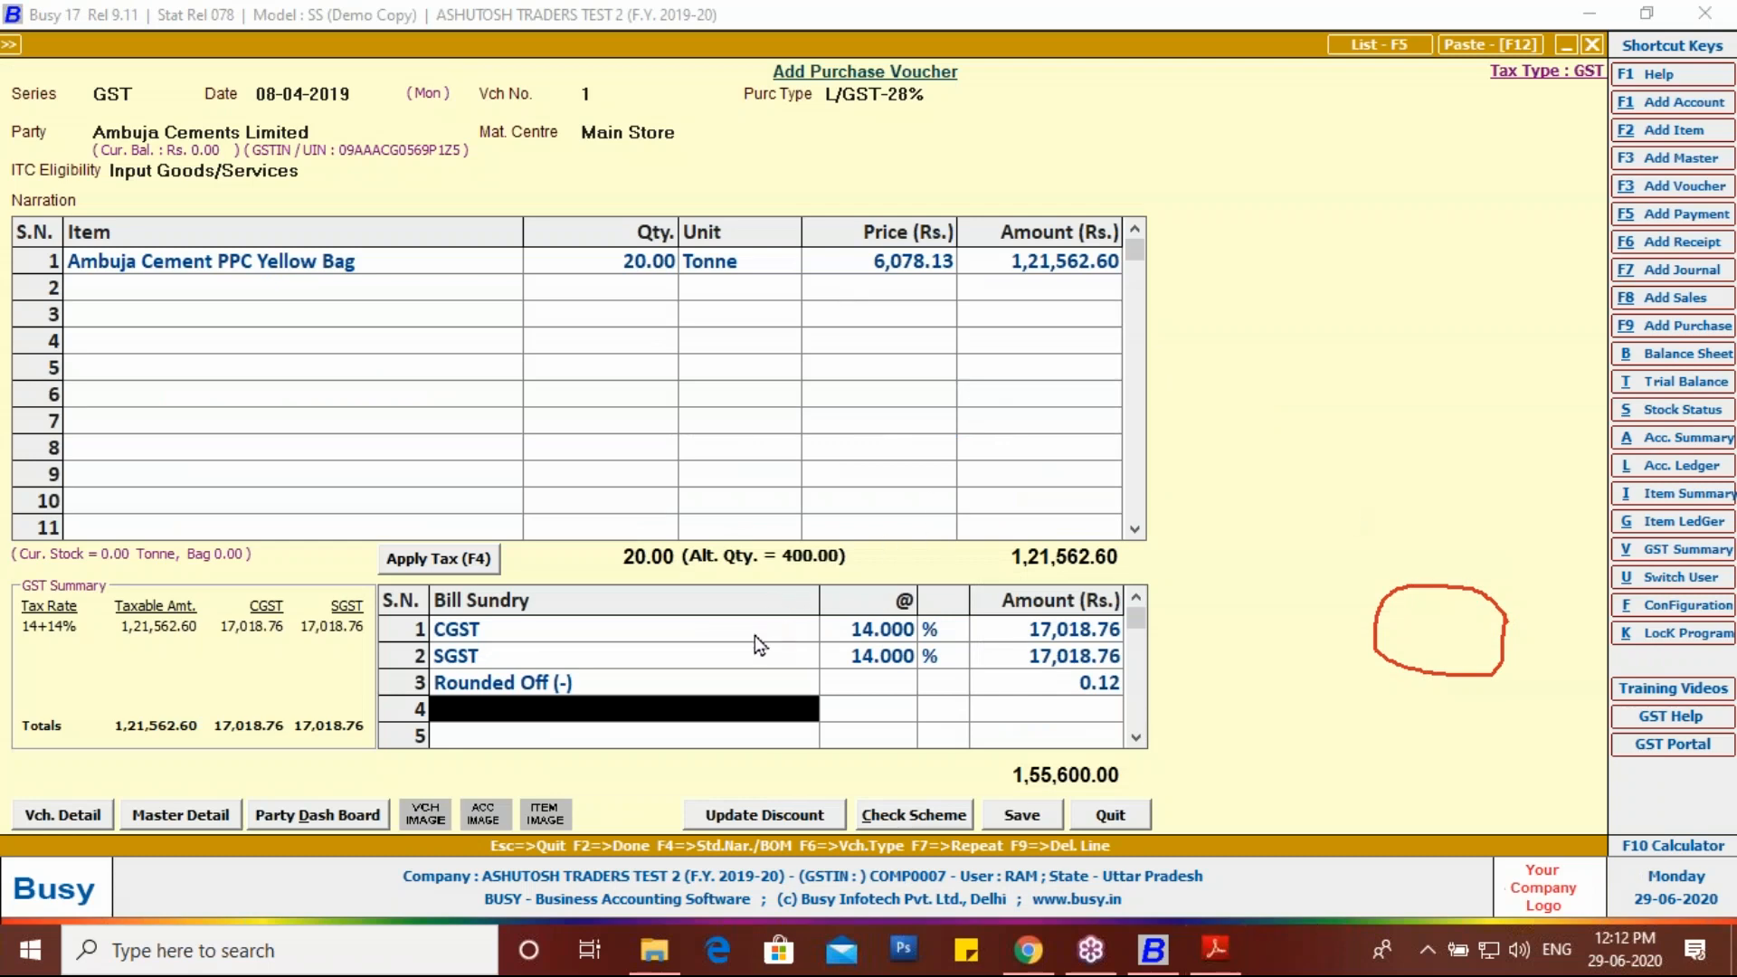
Step: Discard the unsaved purchase voucher and open a blank one
key("Escape")
left_click(919, 531)
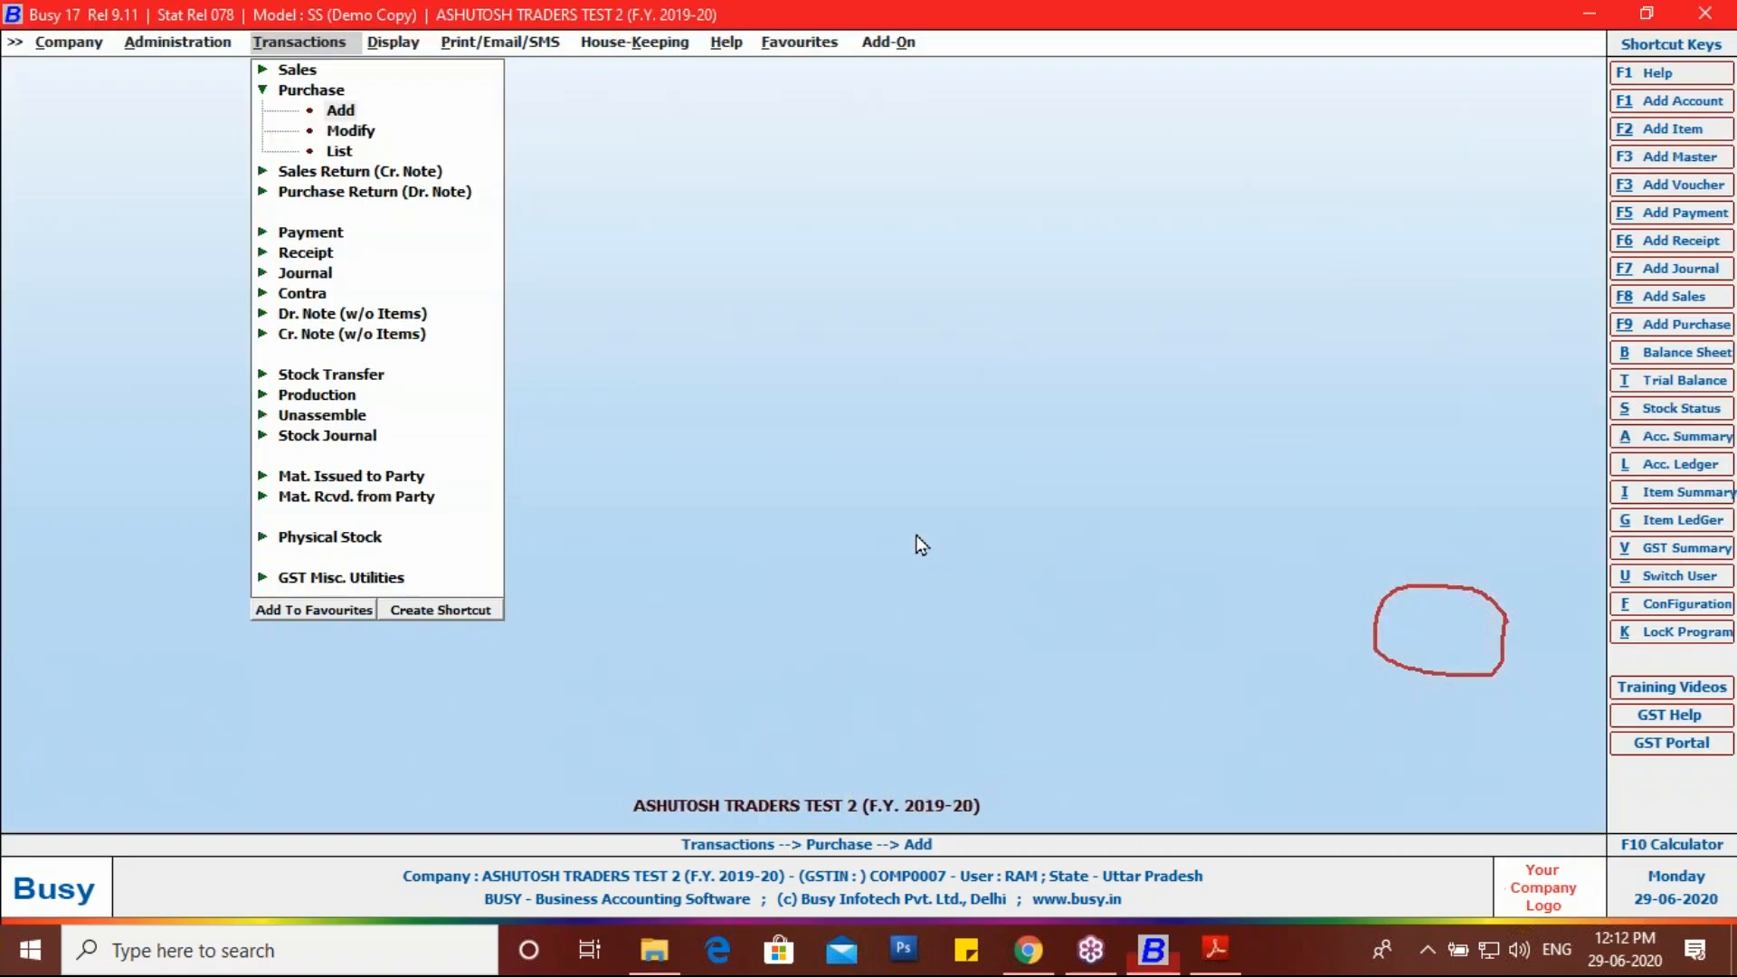
key("Return")
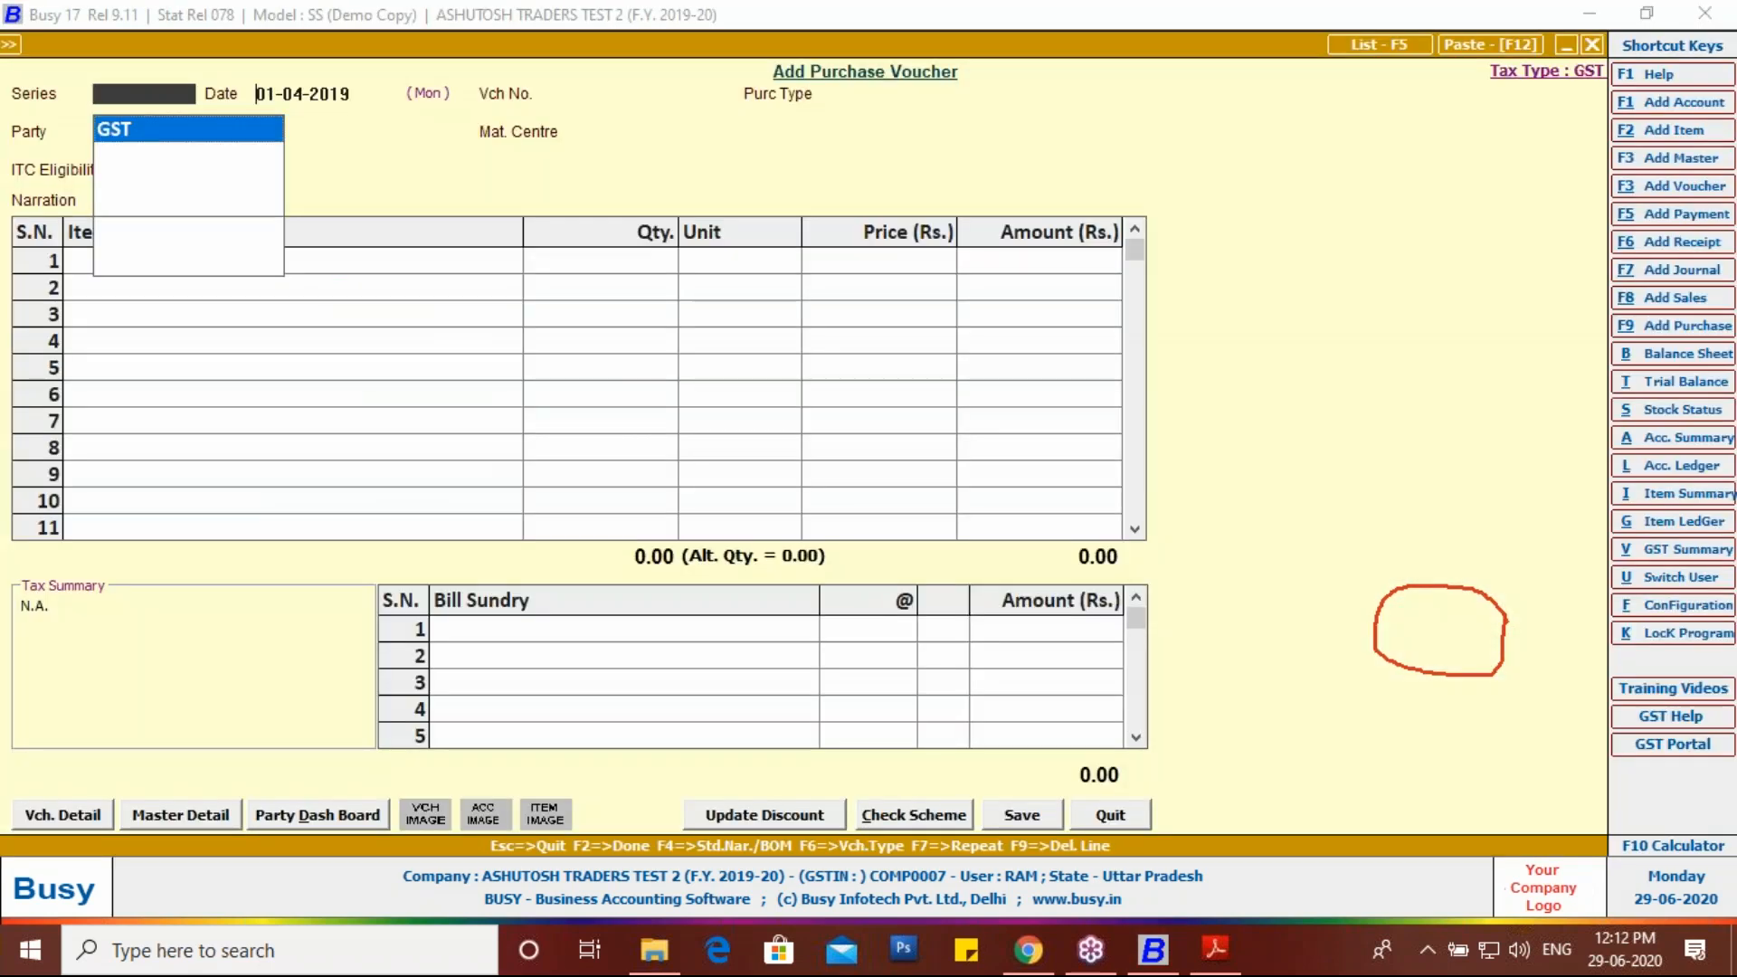
Step: Set the new voucher's series to GST, date to 08-04-2019 and purchase type to L/GST-28%
key("Return")
type("08-04")
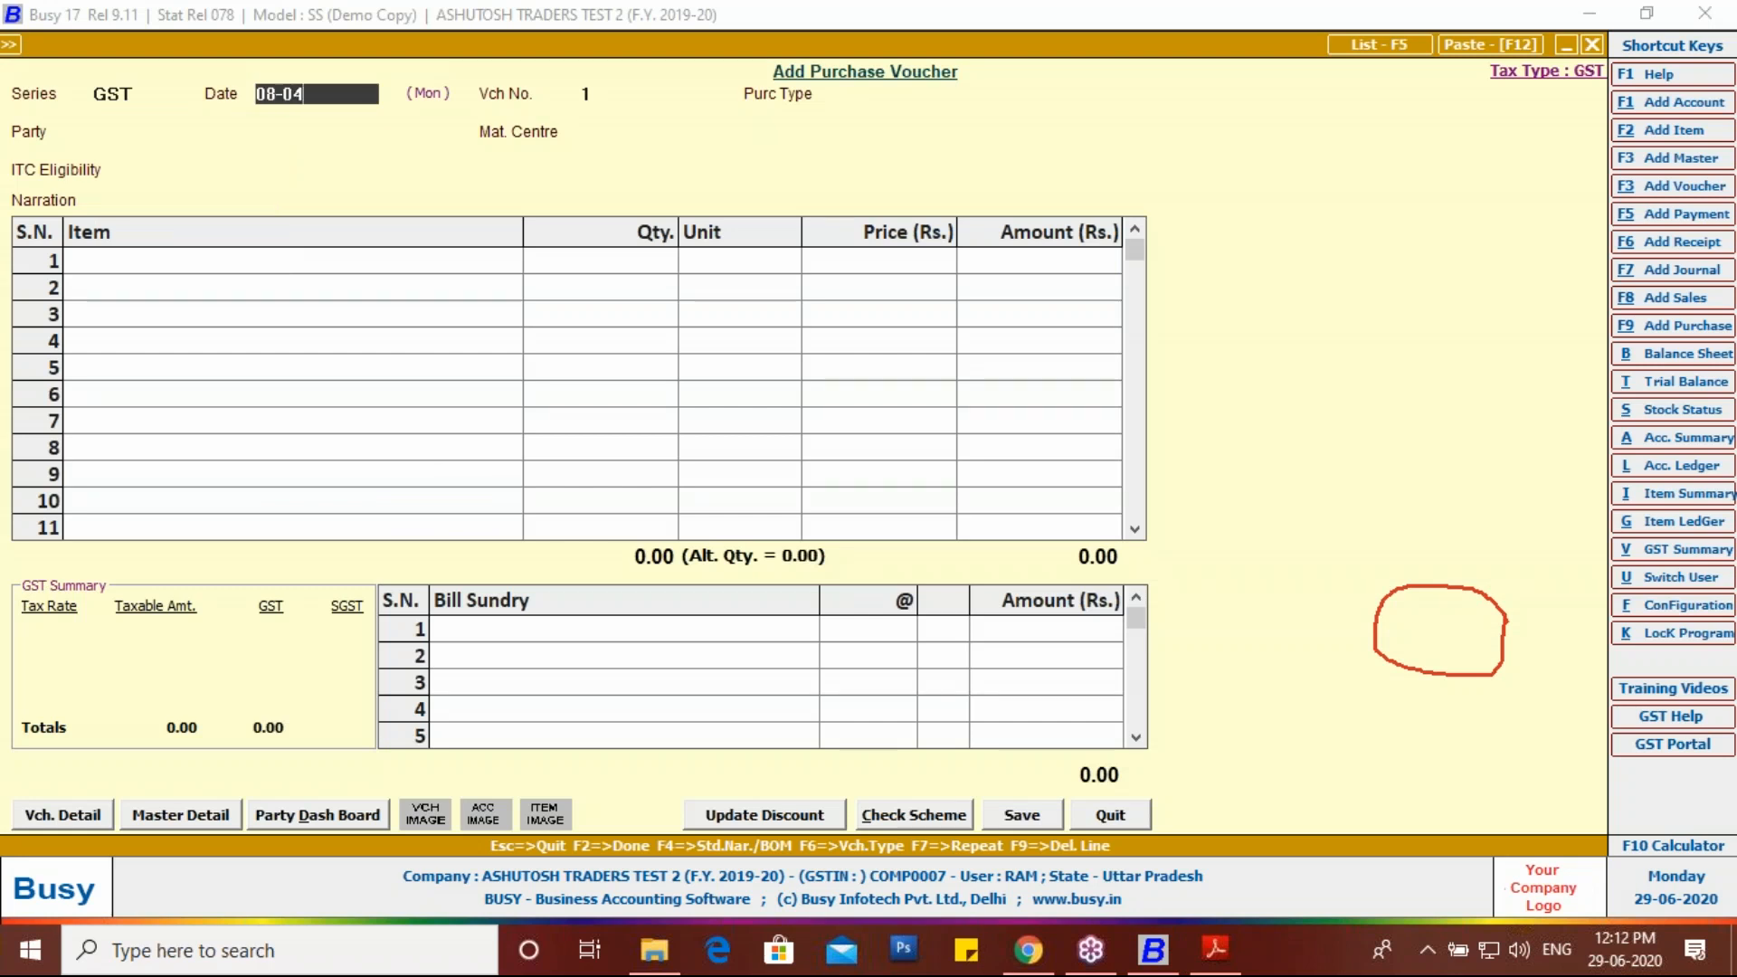
key("Return")
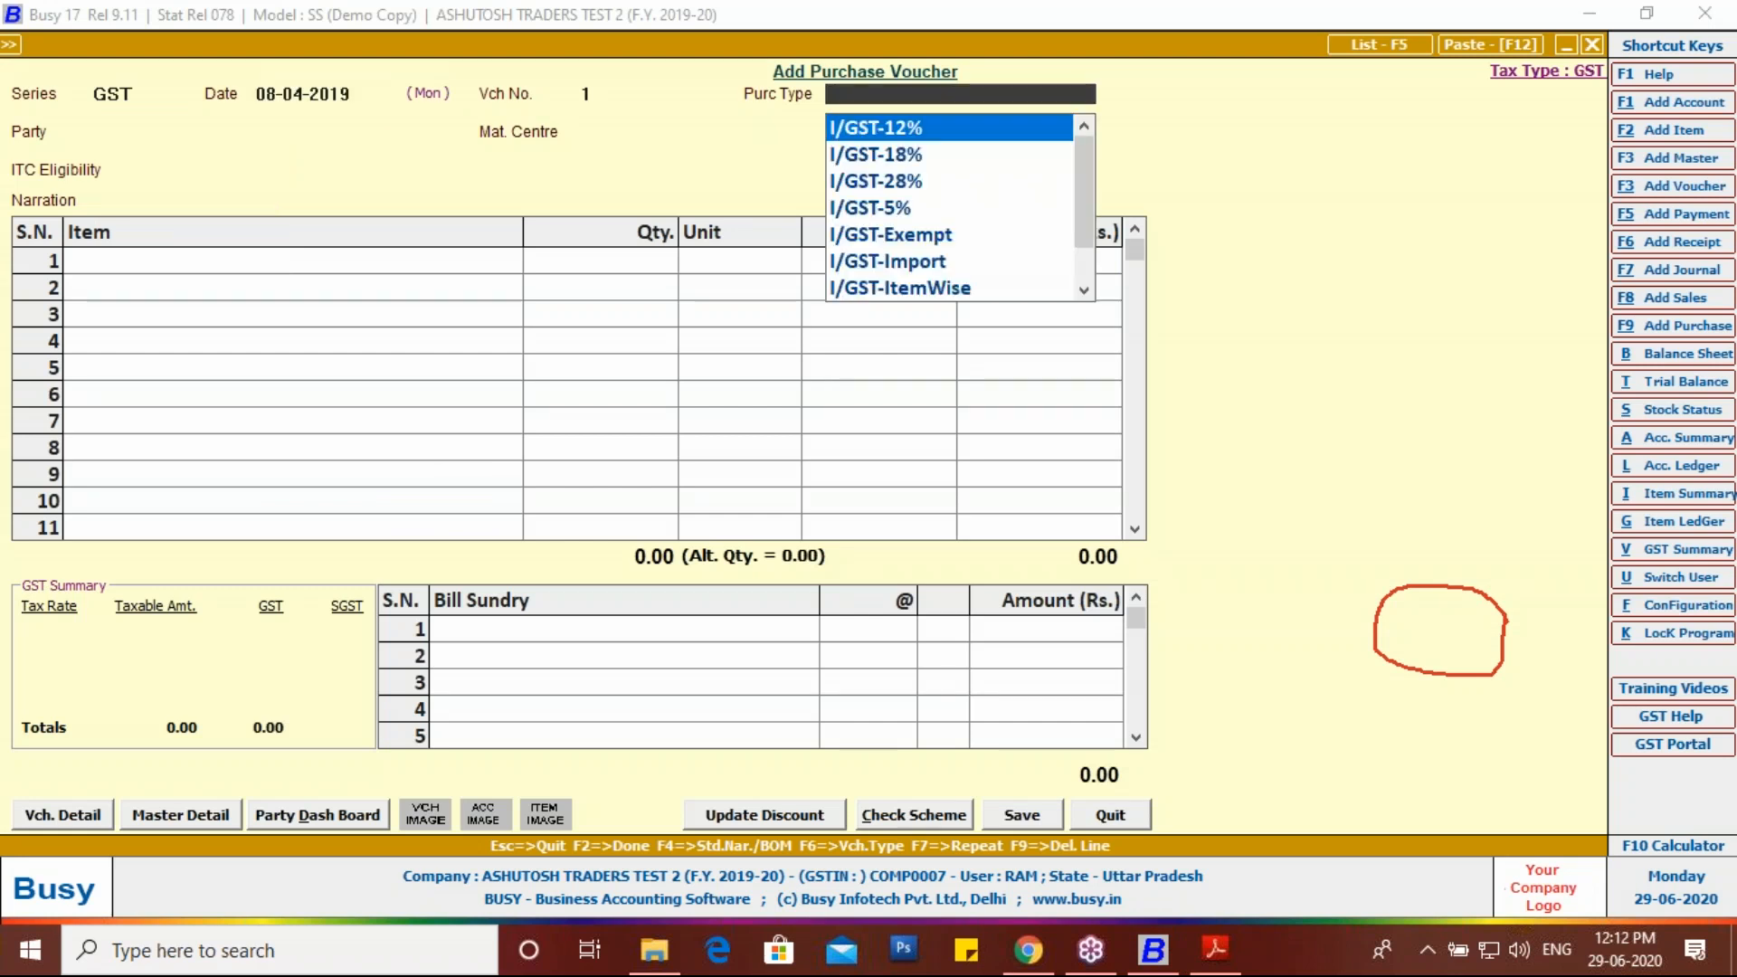
key("l")
key("Down")
key("Down")
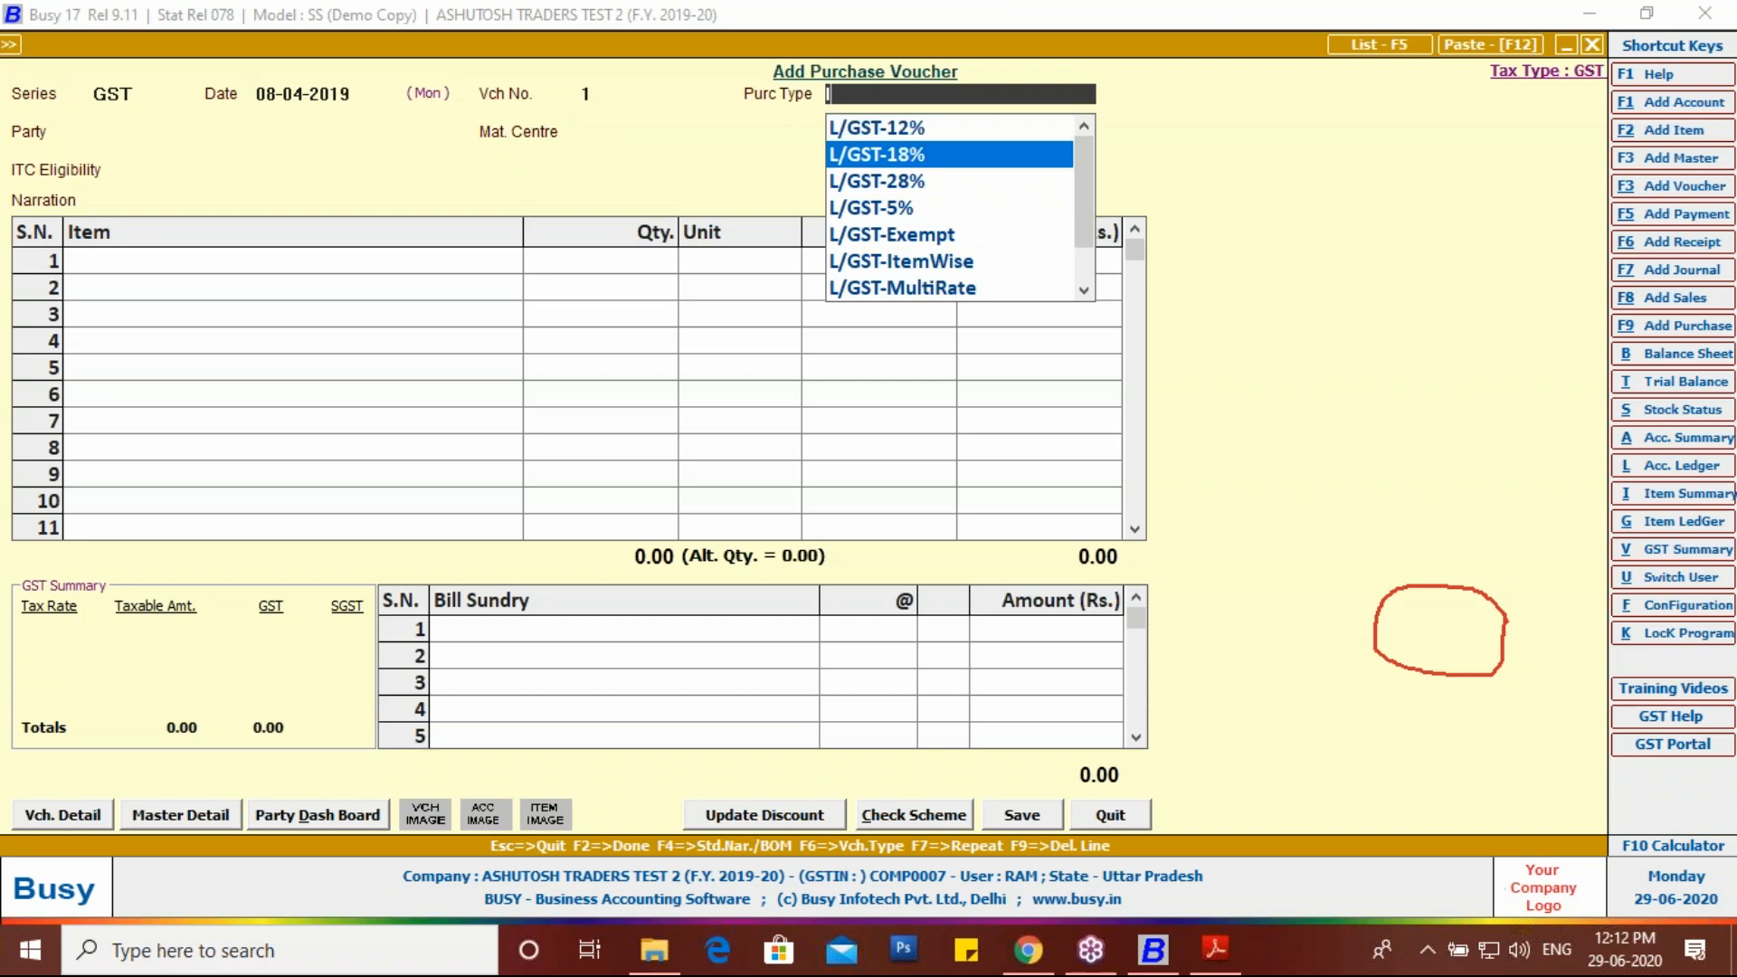
key("Return")
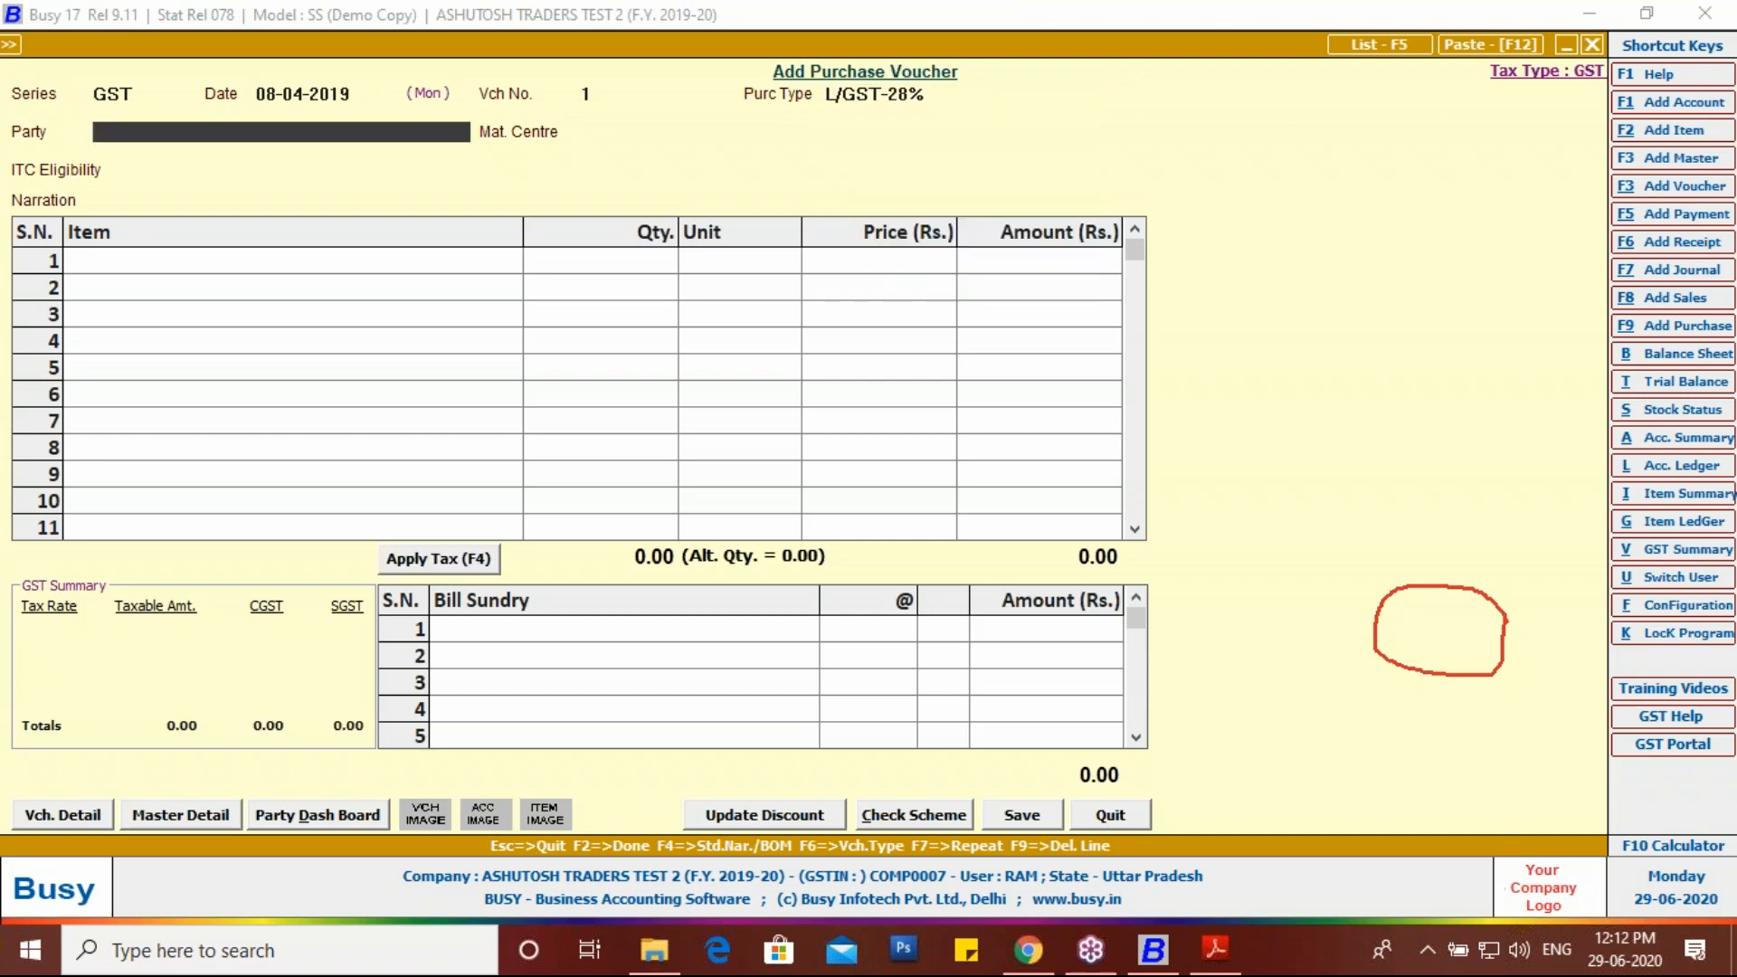
Step: Fill in Ambuja Cements Limited as party with Main Store and Input Goods/Services, and add the item Ambuja Cement PPC Yellow Bag
key("Return")
key("Return")
key("Return")
key("Return")
key("Return")
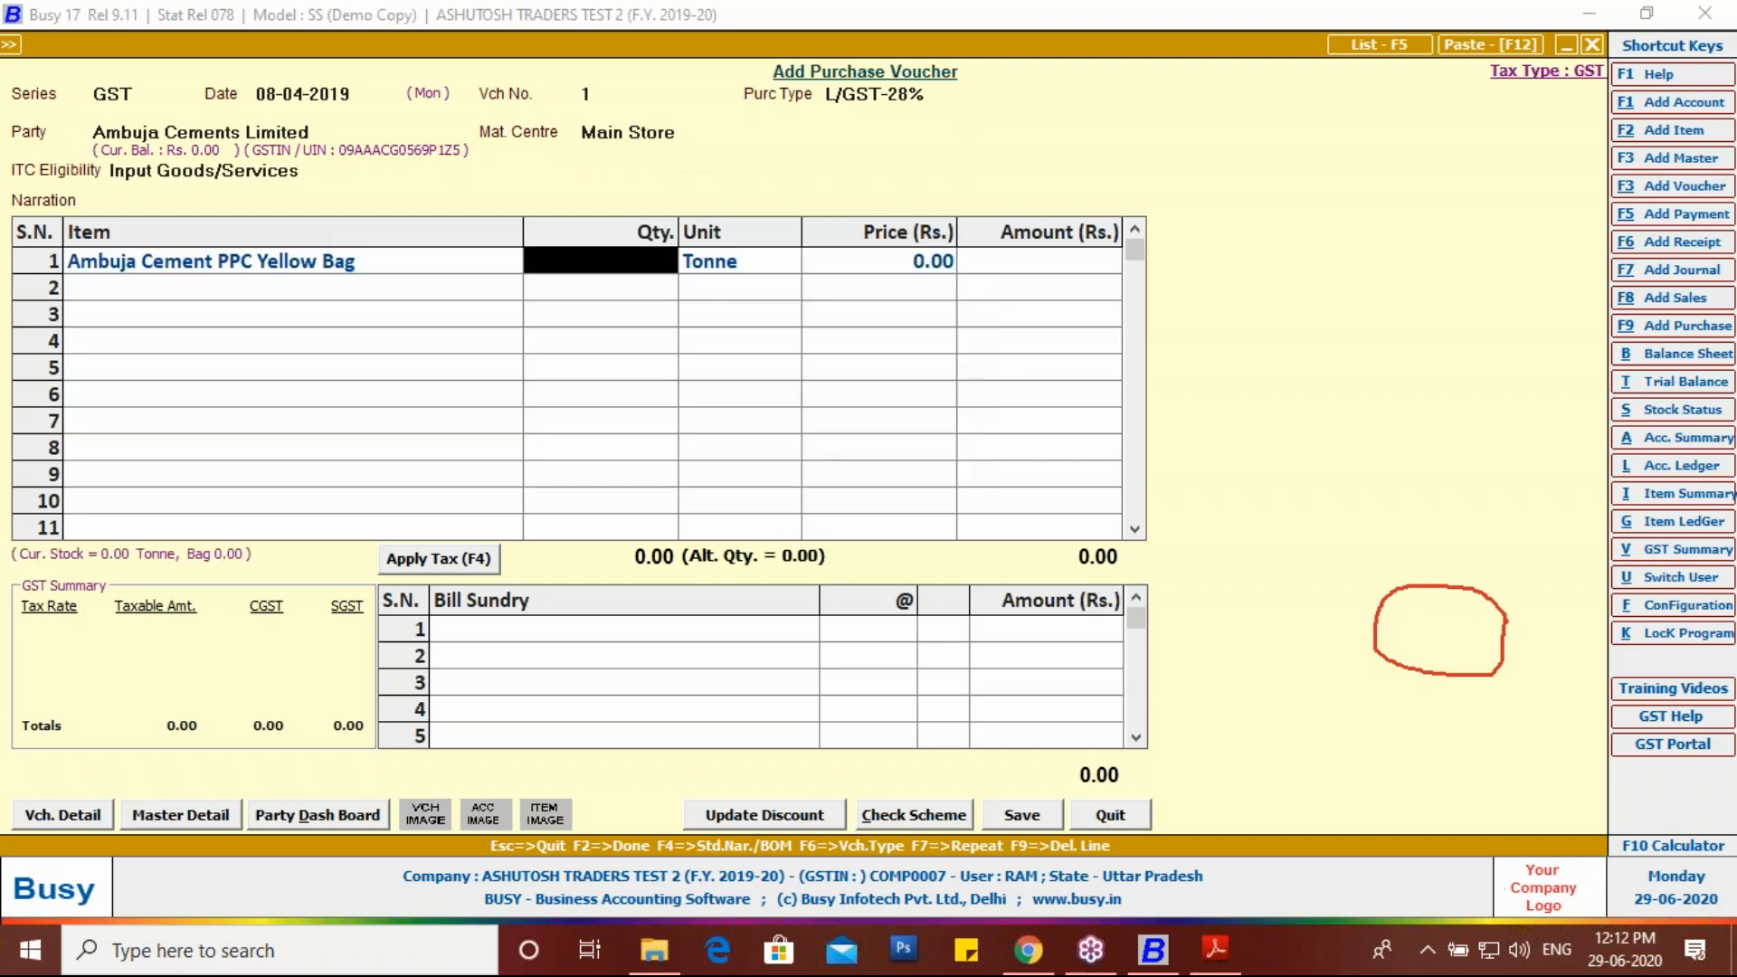
Step: Enter 20 Tonne as the item quantity from the invoice and accept 400 bags as the alternate quantity
left_click(1217, 950)
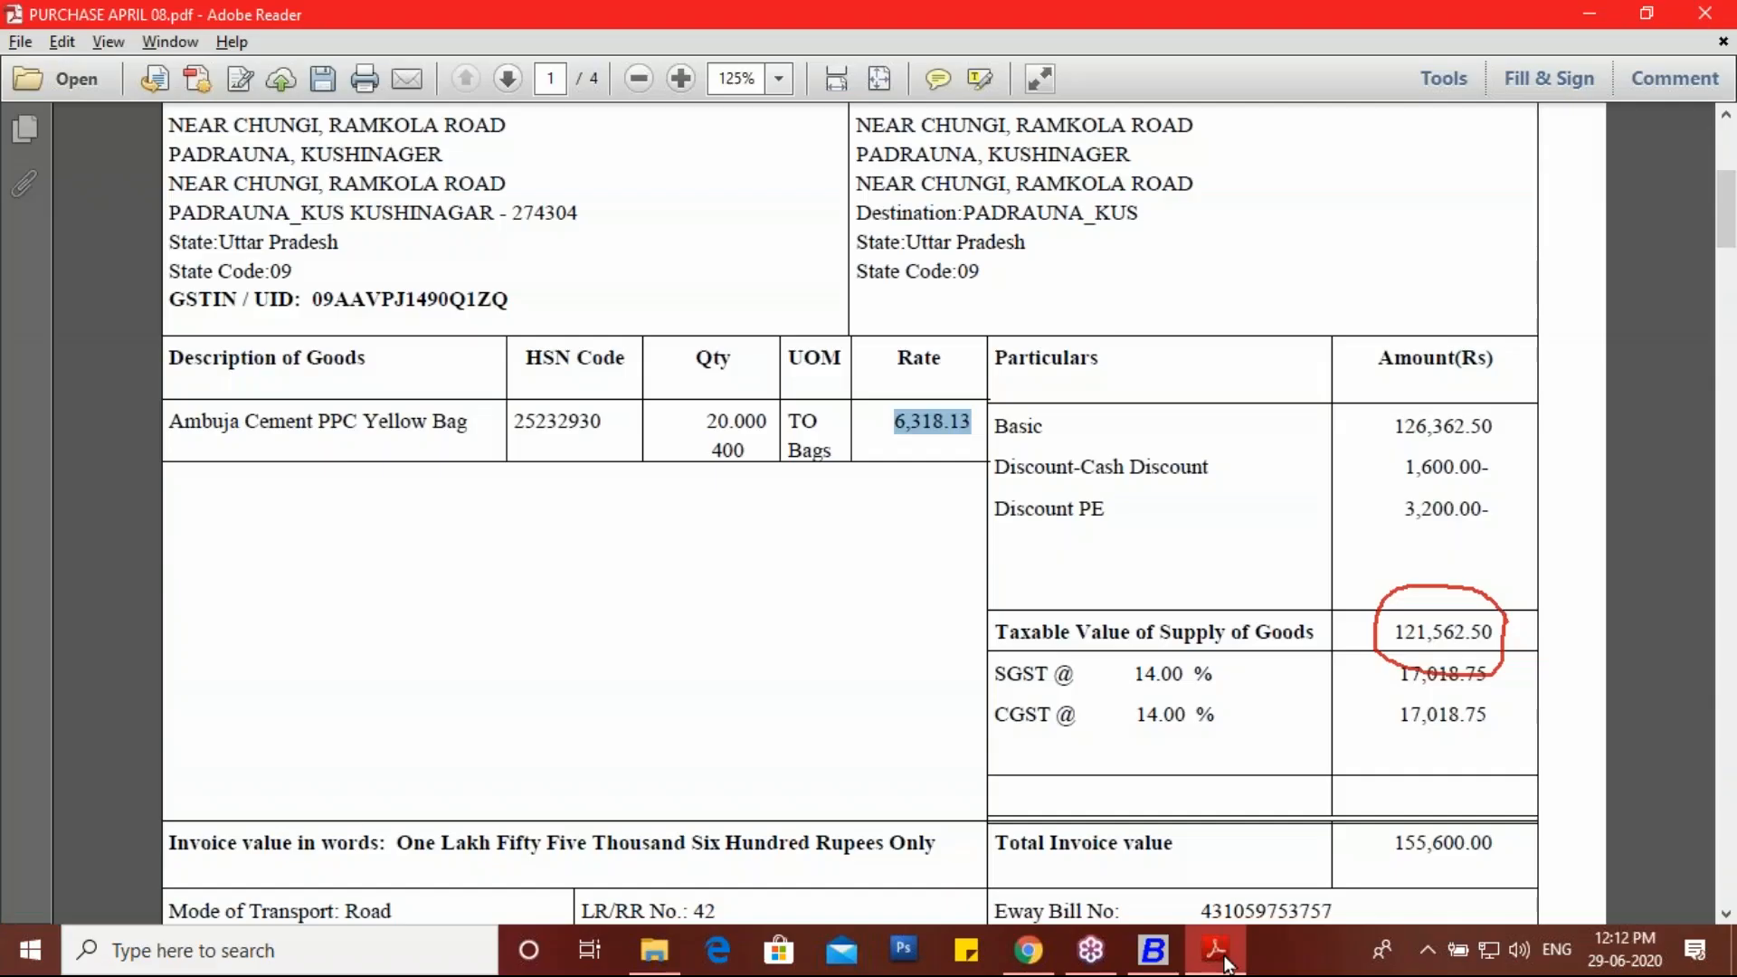
left_click(1222, 955)
type("20")
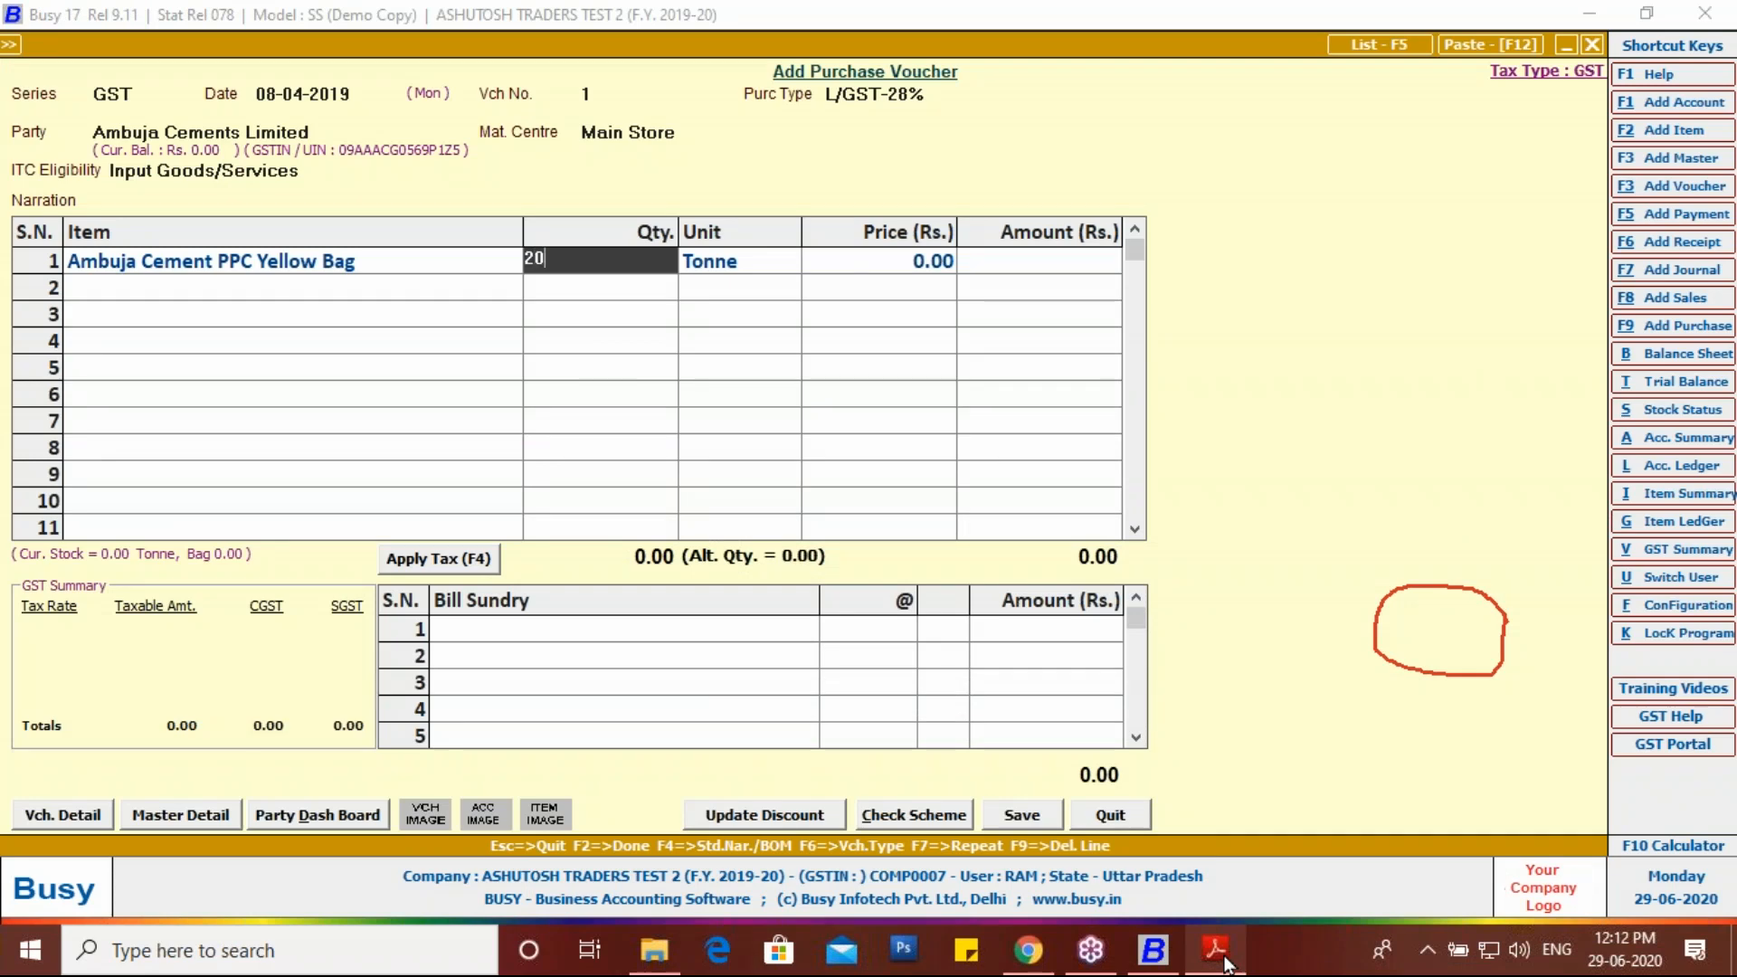
key("Return")
key("Return")
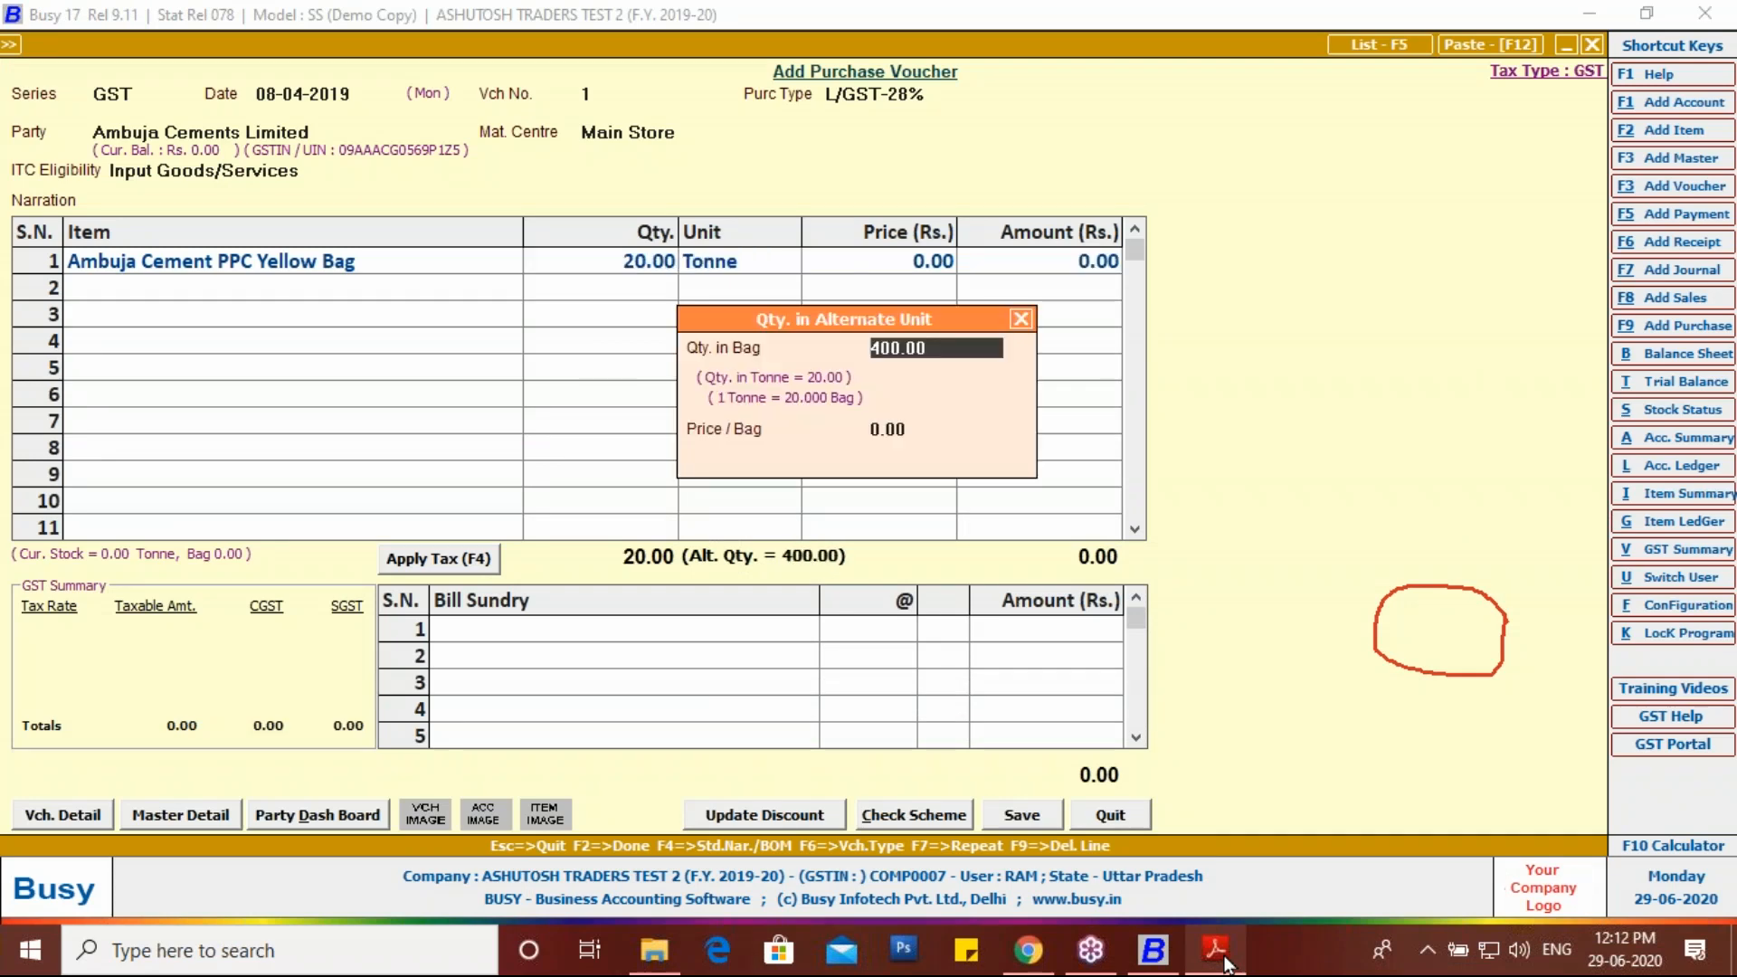
left_click(1223, 961)
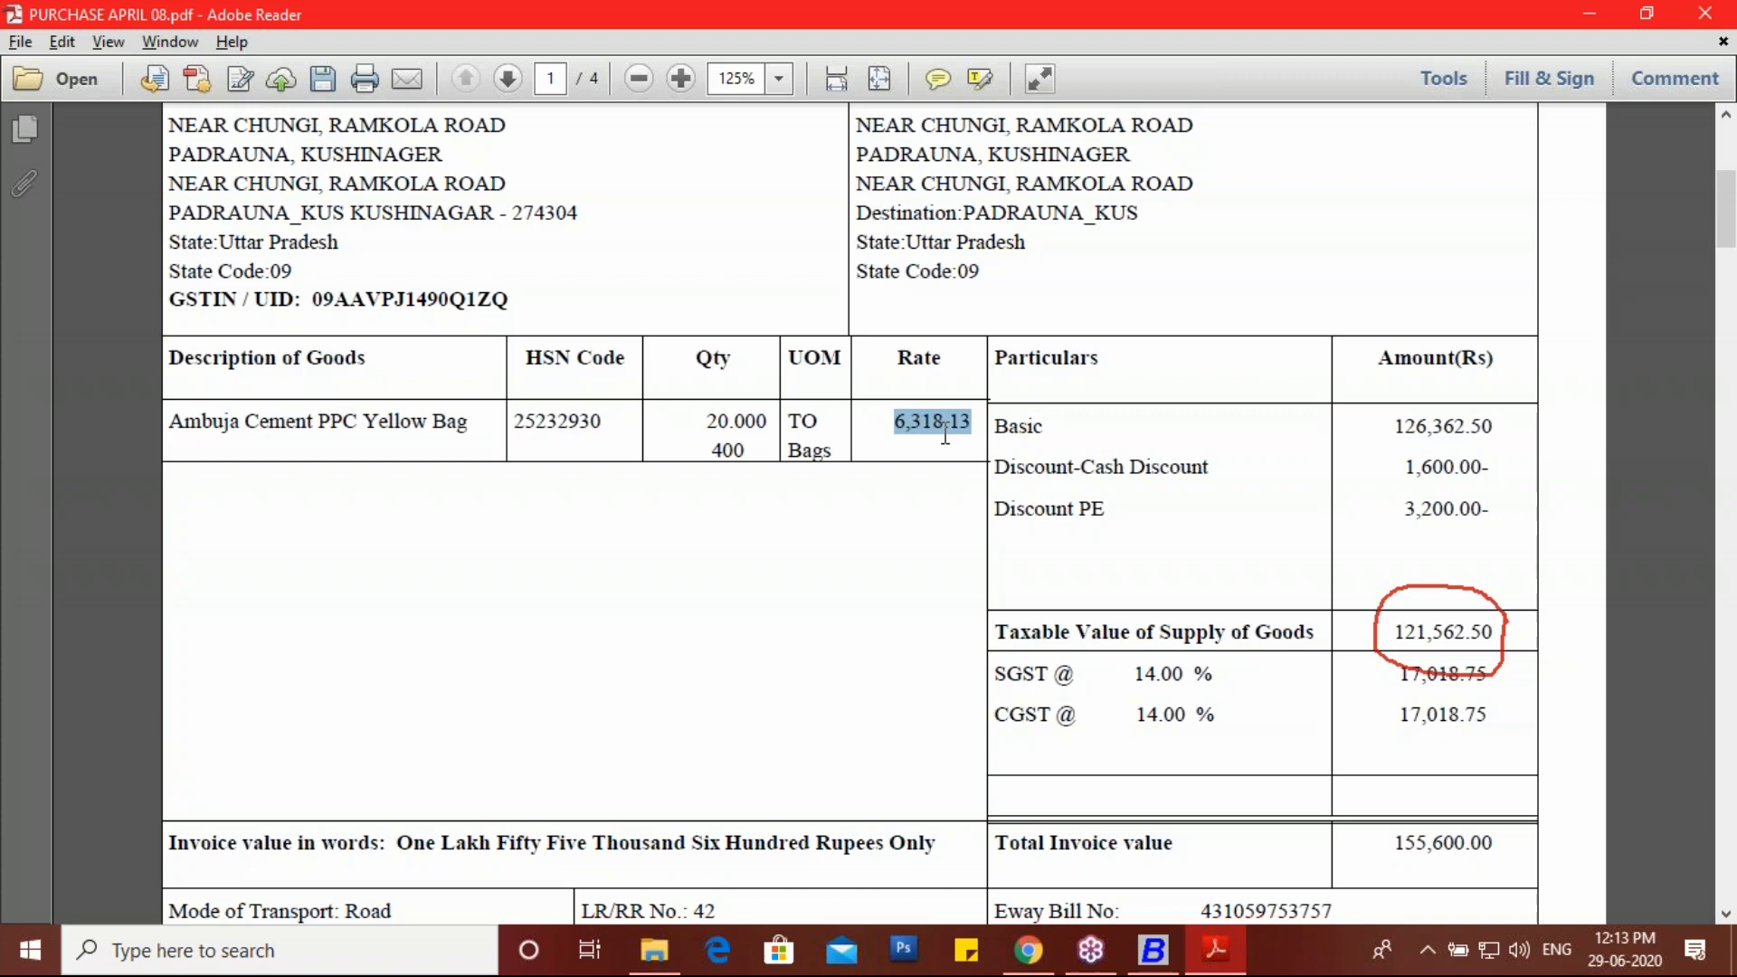
left_click(1153, 950)
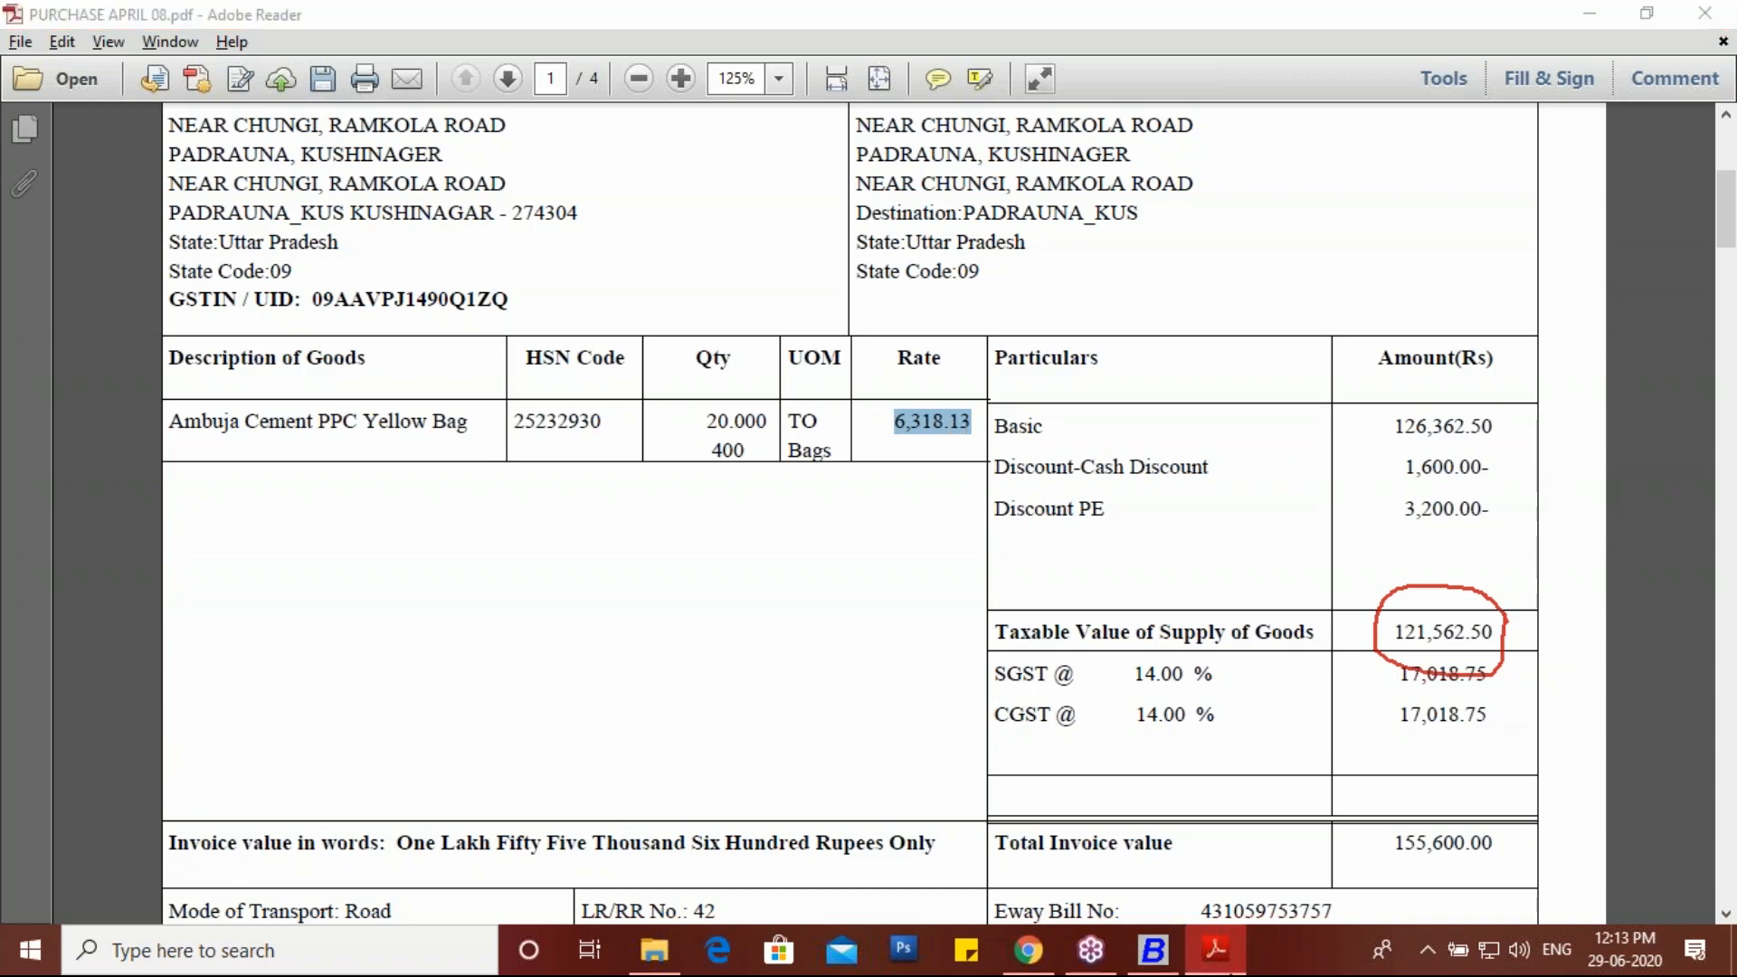
key("Return")
key("Return")
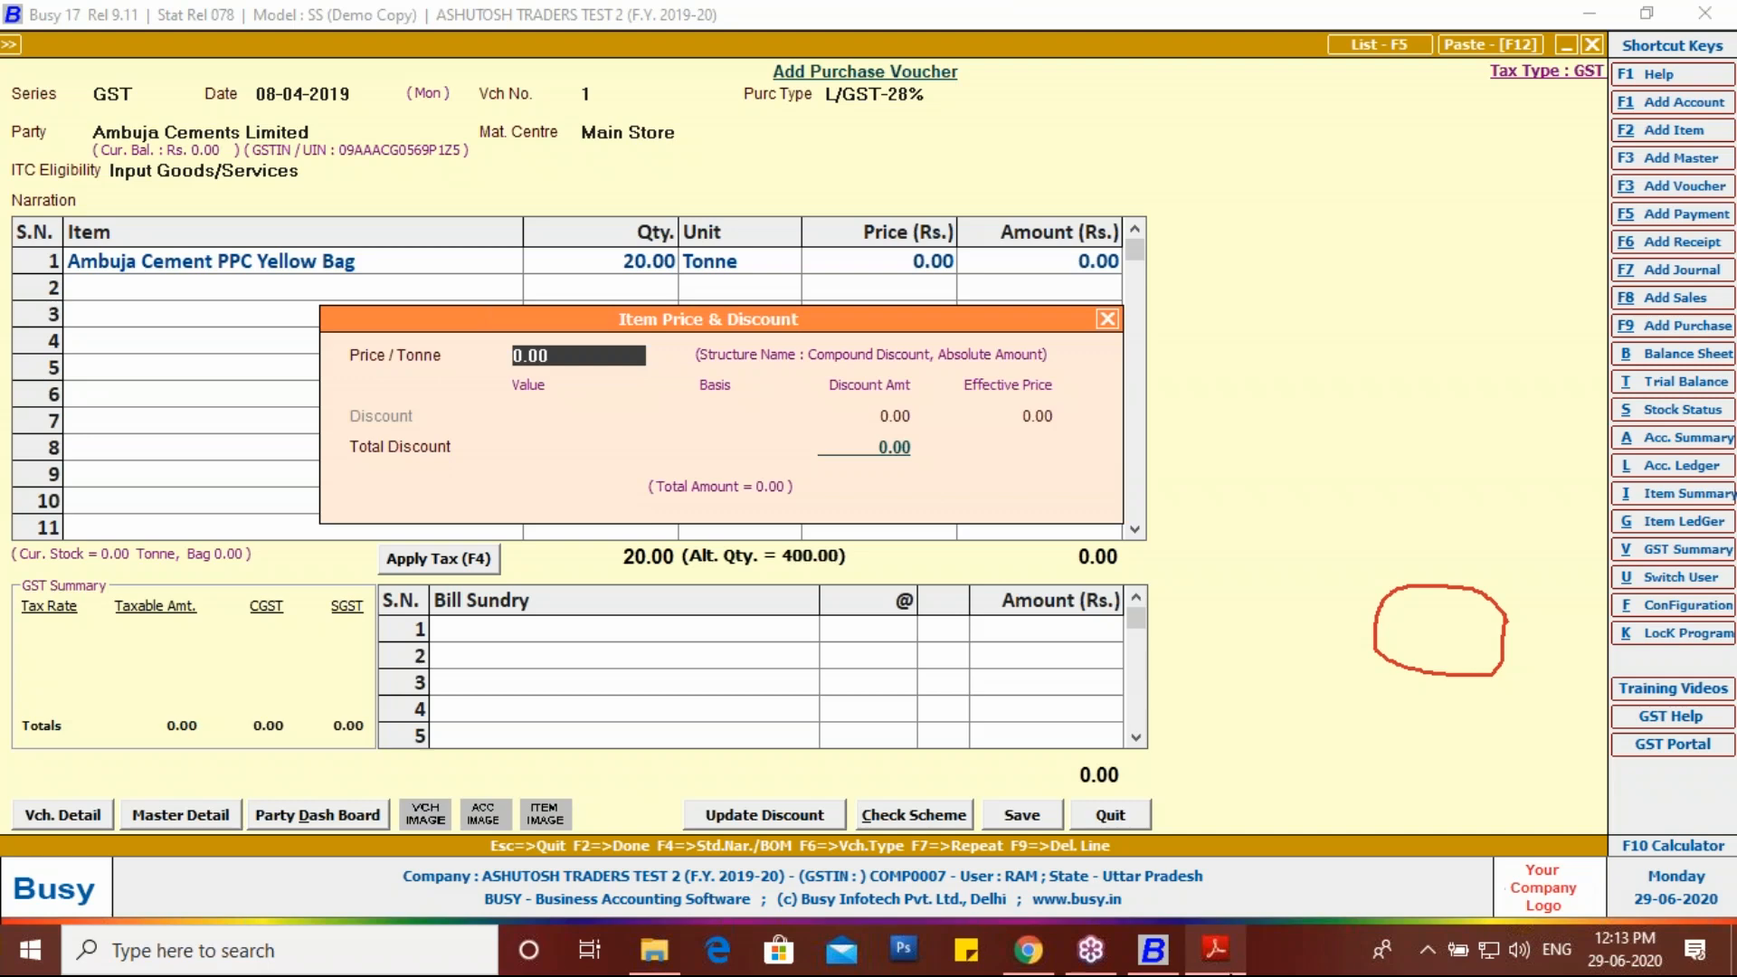
Step: Set the item's price per tonne to 6,318.13 without a discount and accept the item line
type("6318.")
left_click(1221, 968)
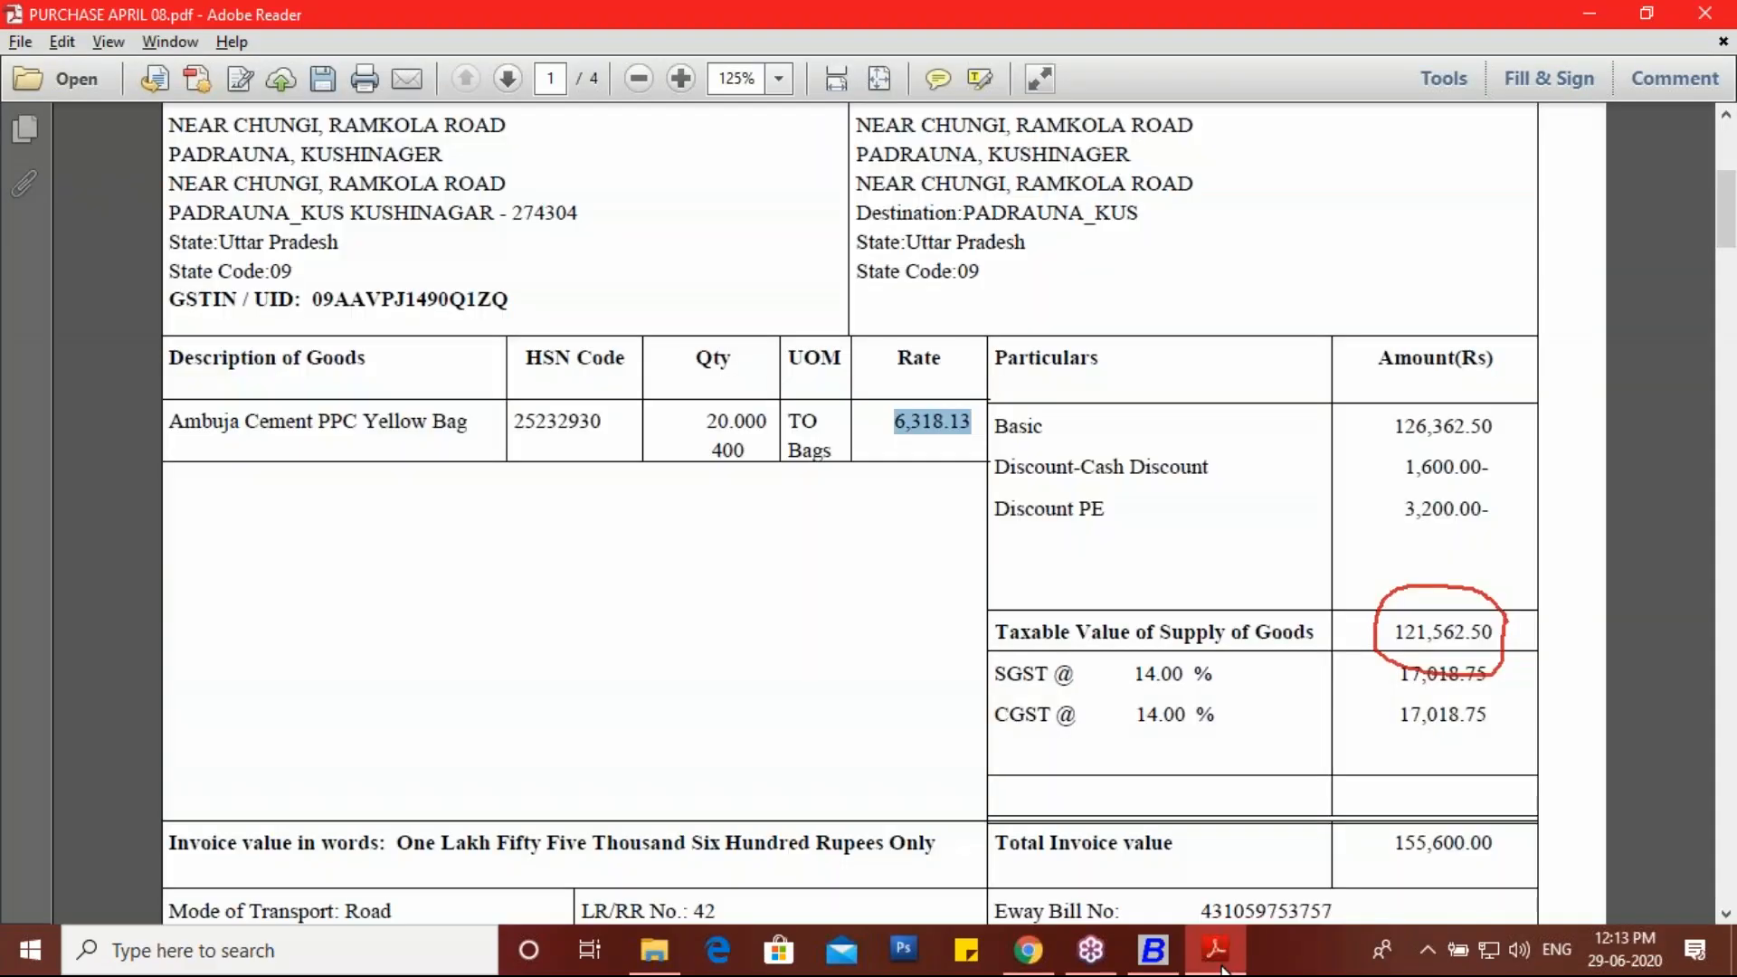
left_click(1221, 968)
type("13")
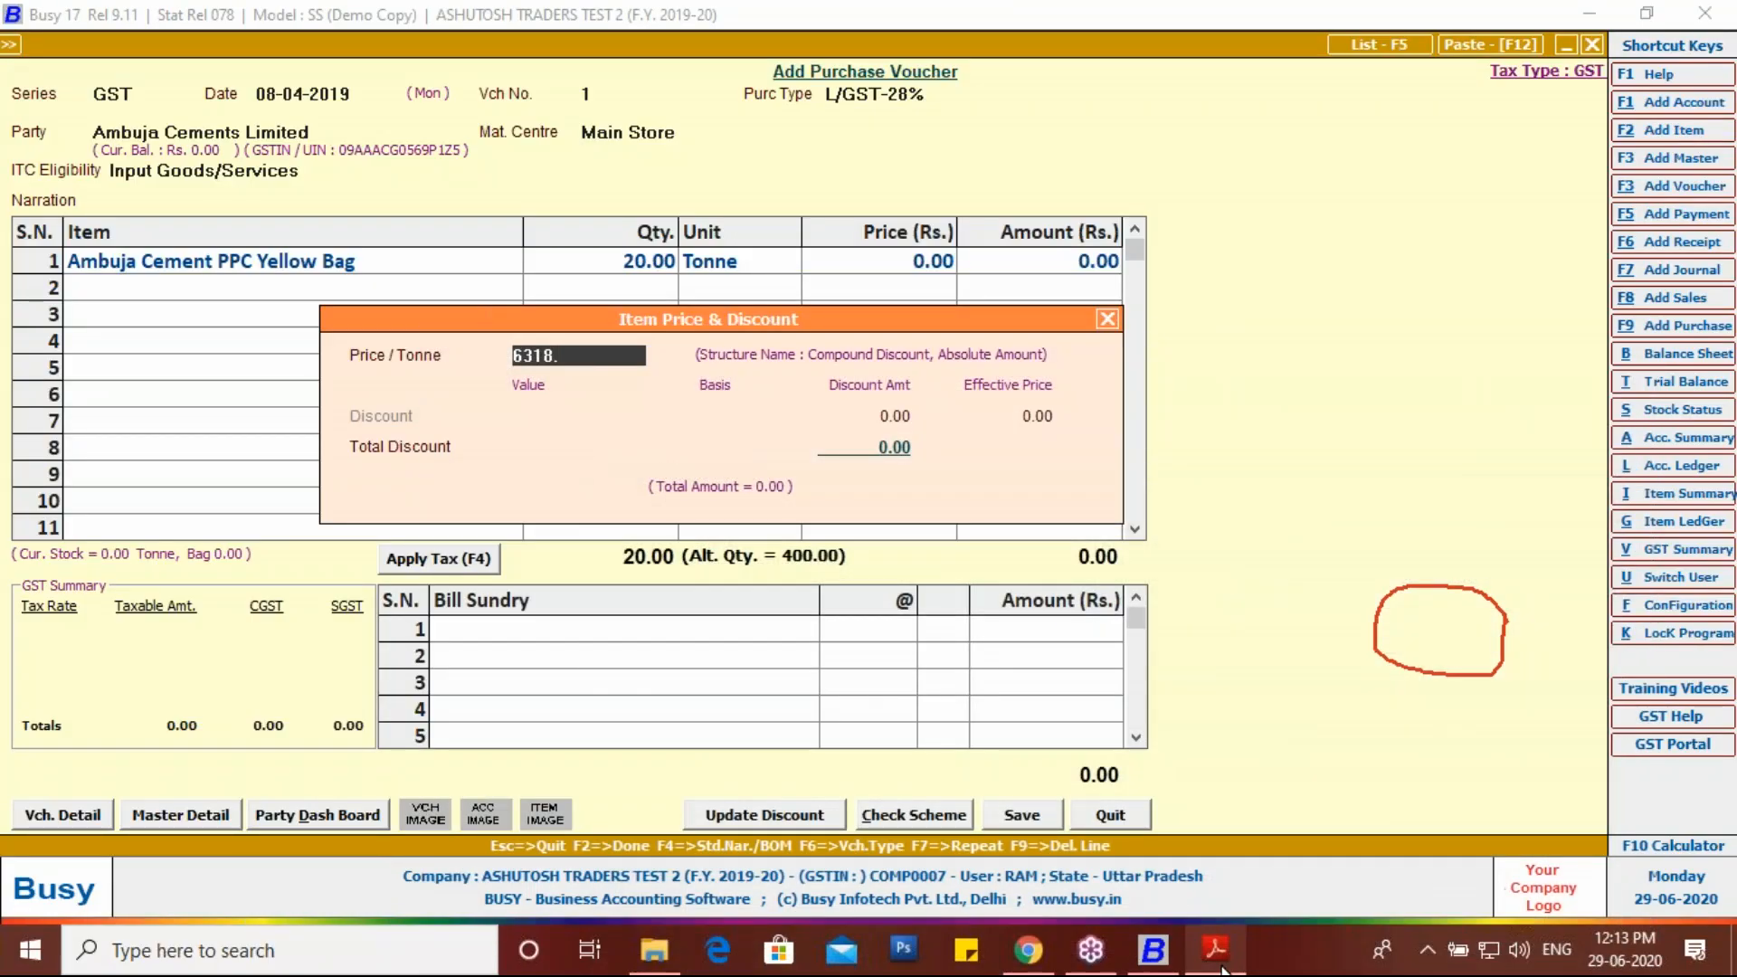
key("Return")
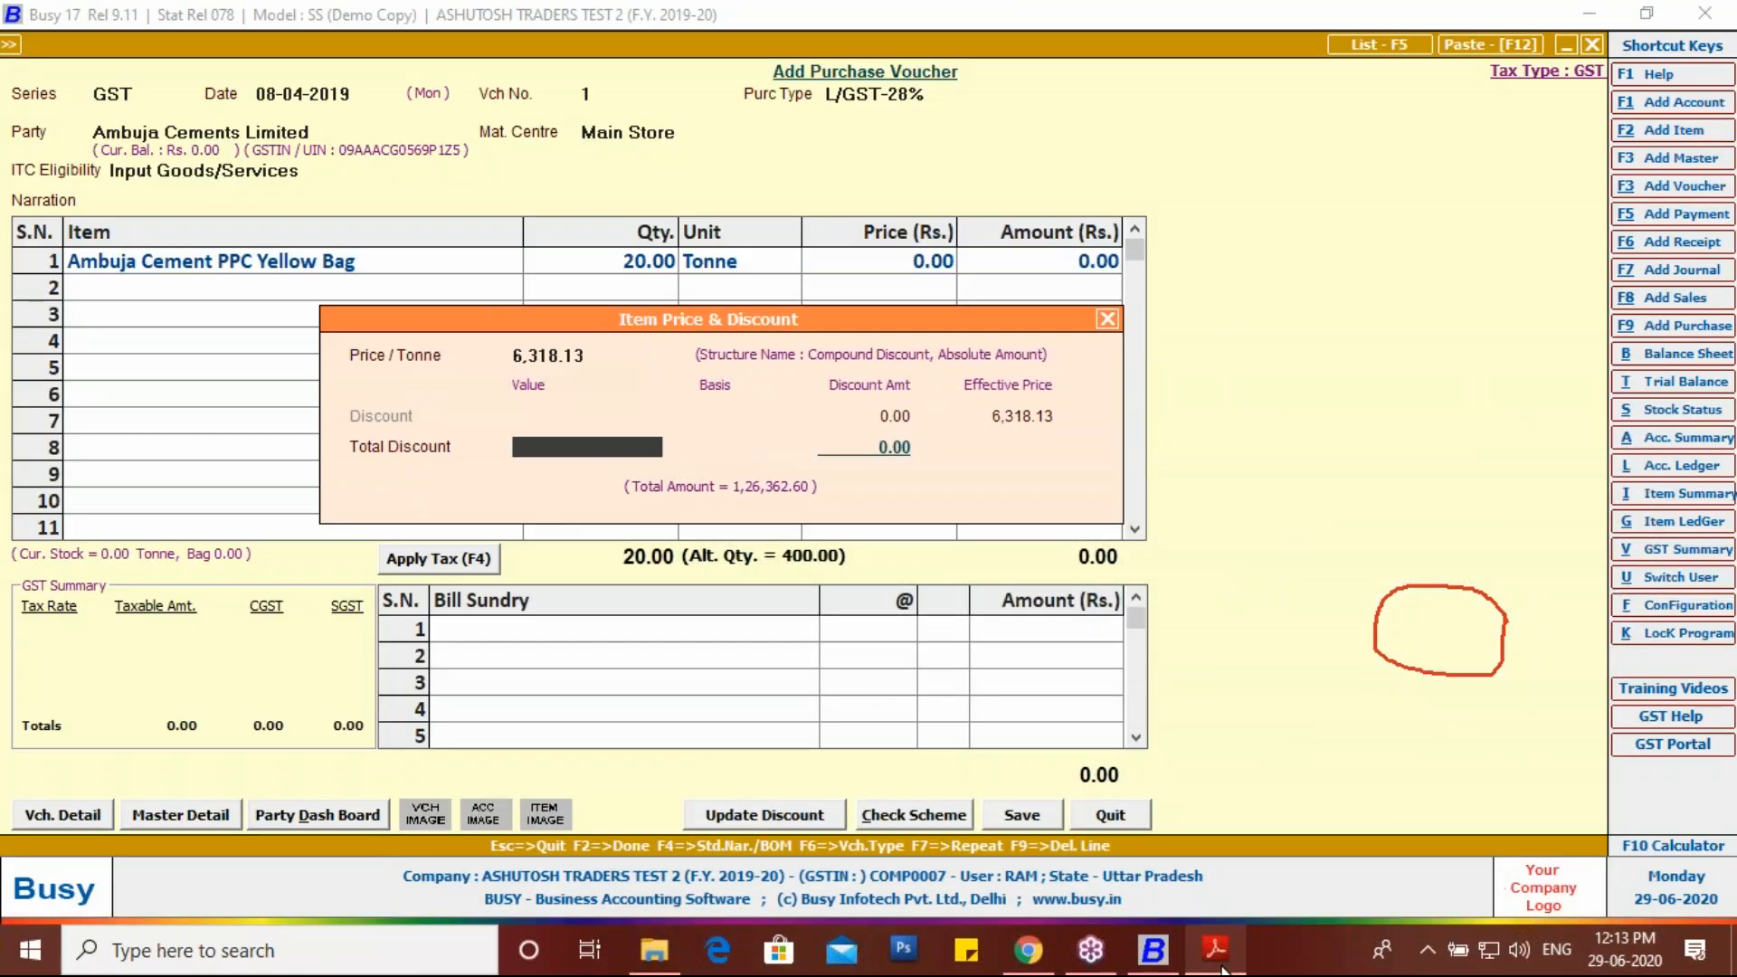
key("Return")
key("Return")
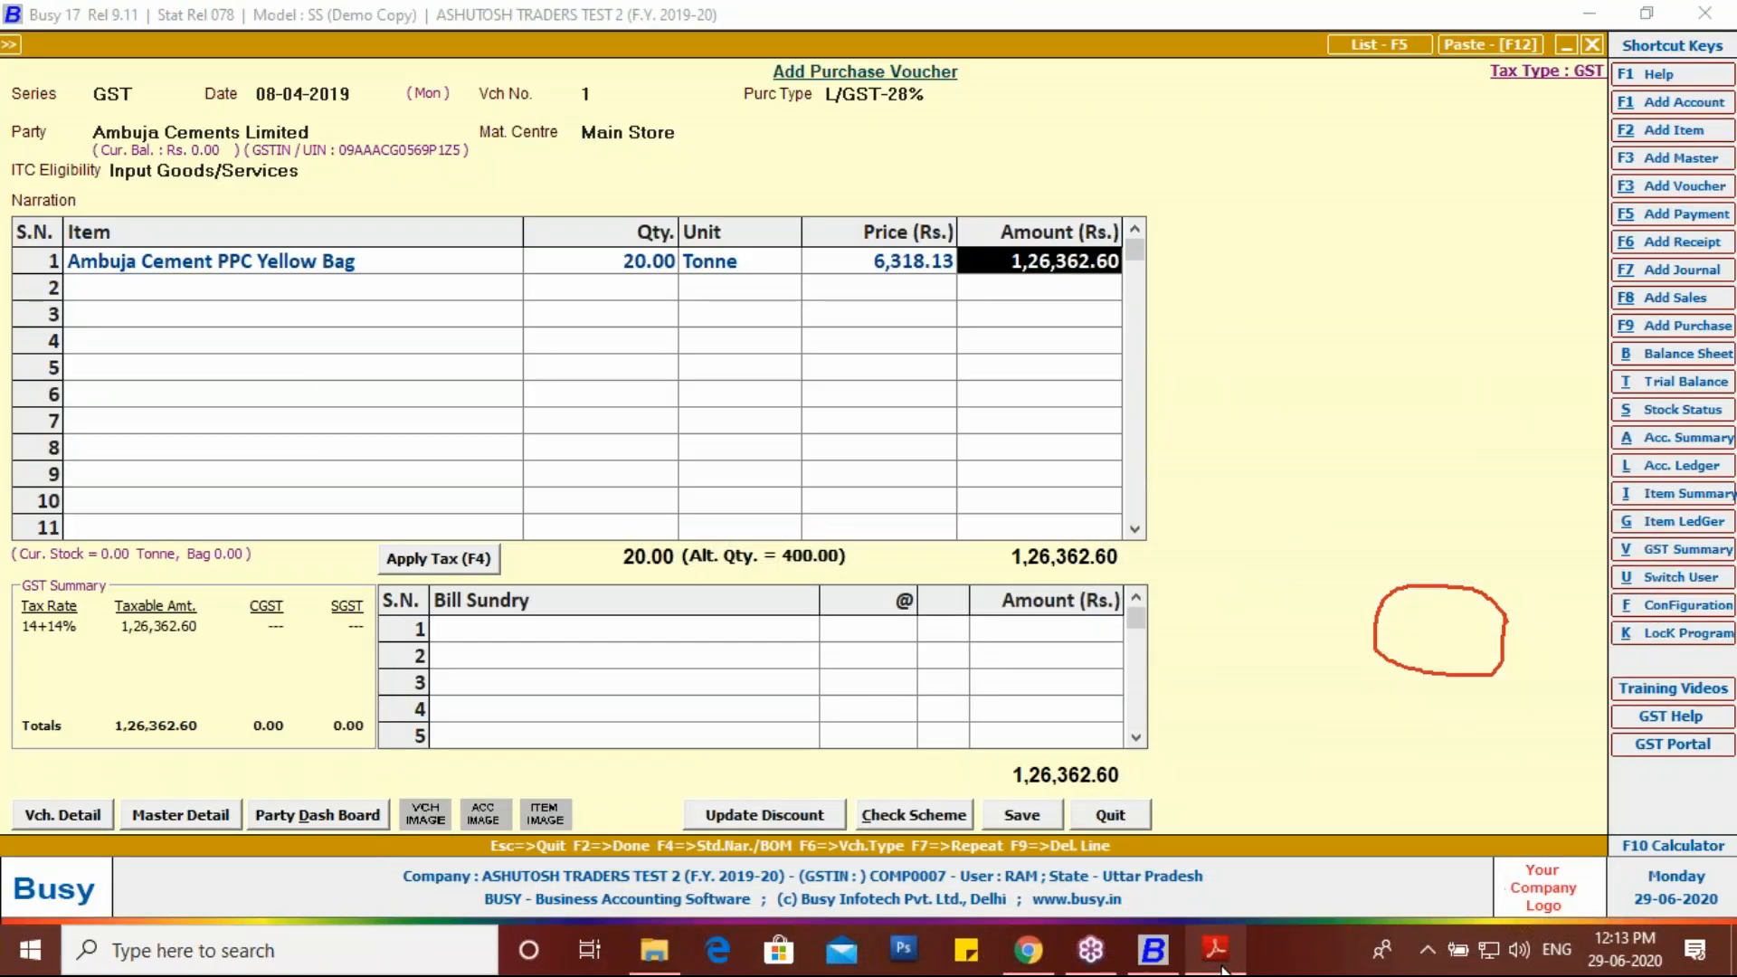
key("Return")
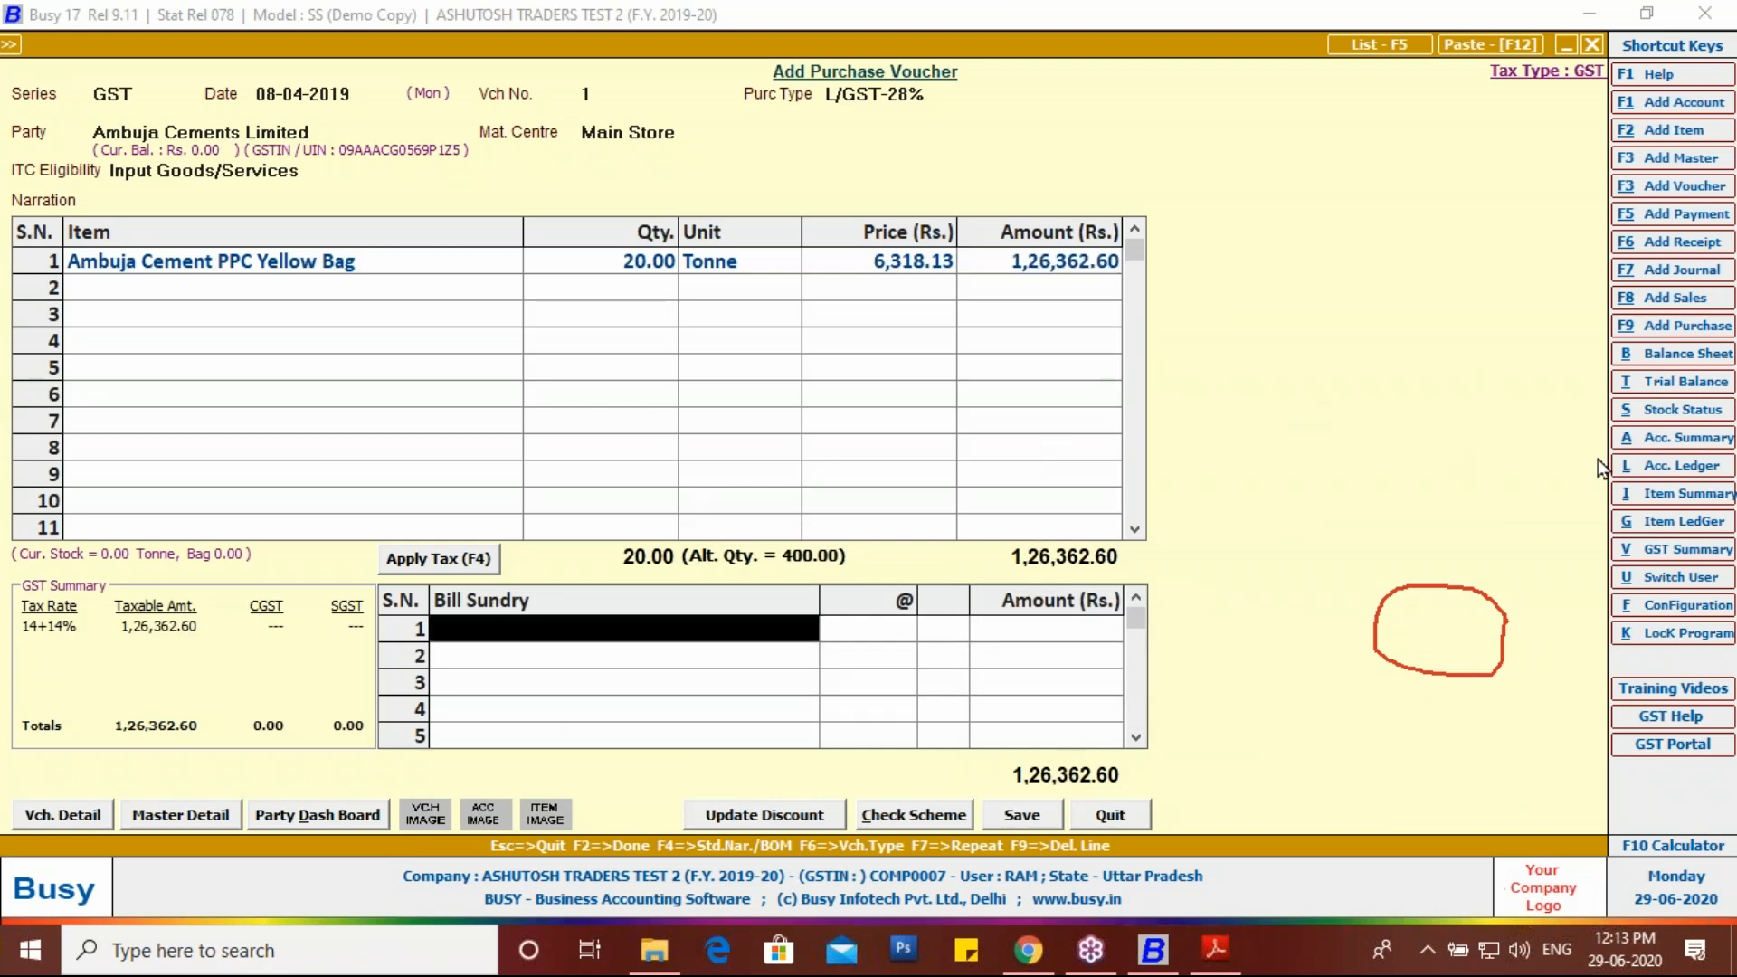
Step: Correct the item's amount to 1,26,362.50 to match the basic amount on the PDF invoice
left_click(1717, 367)
left_click(1523, 436)
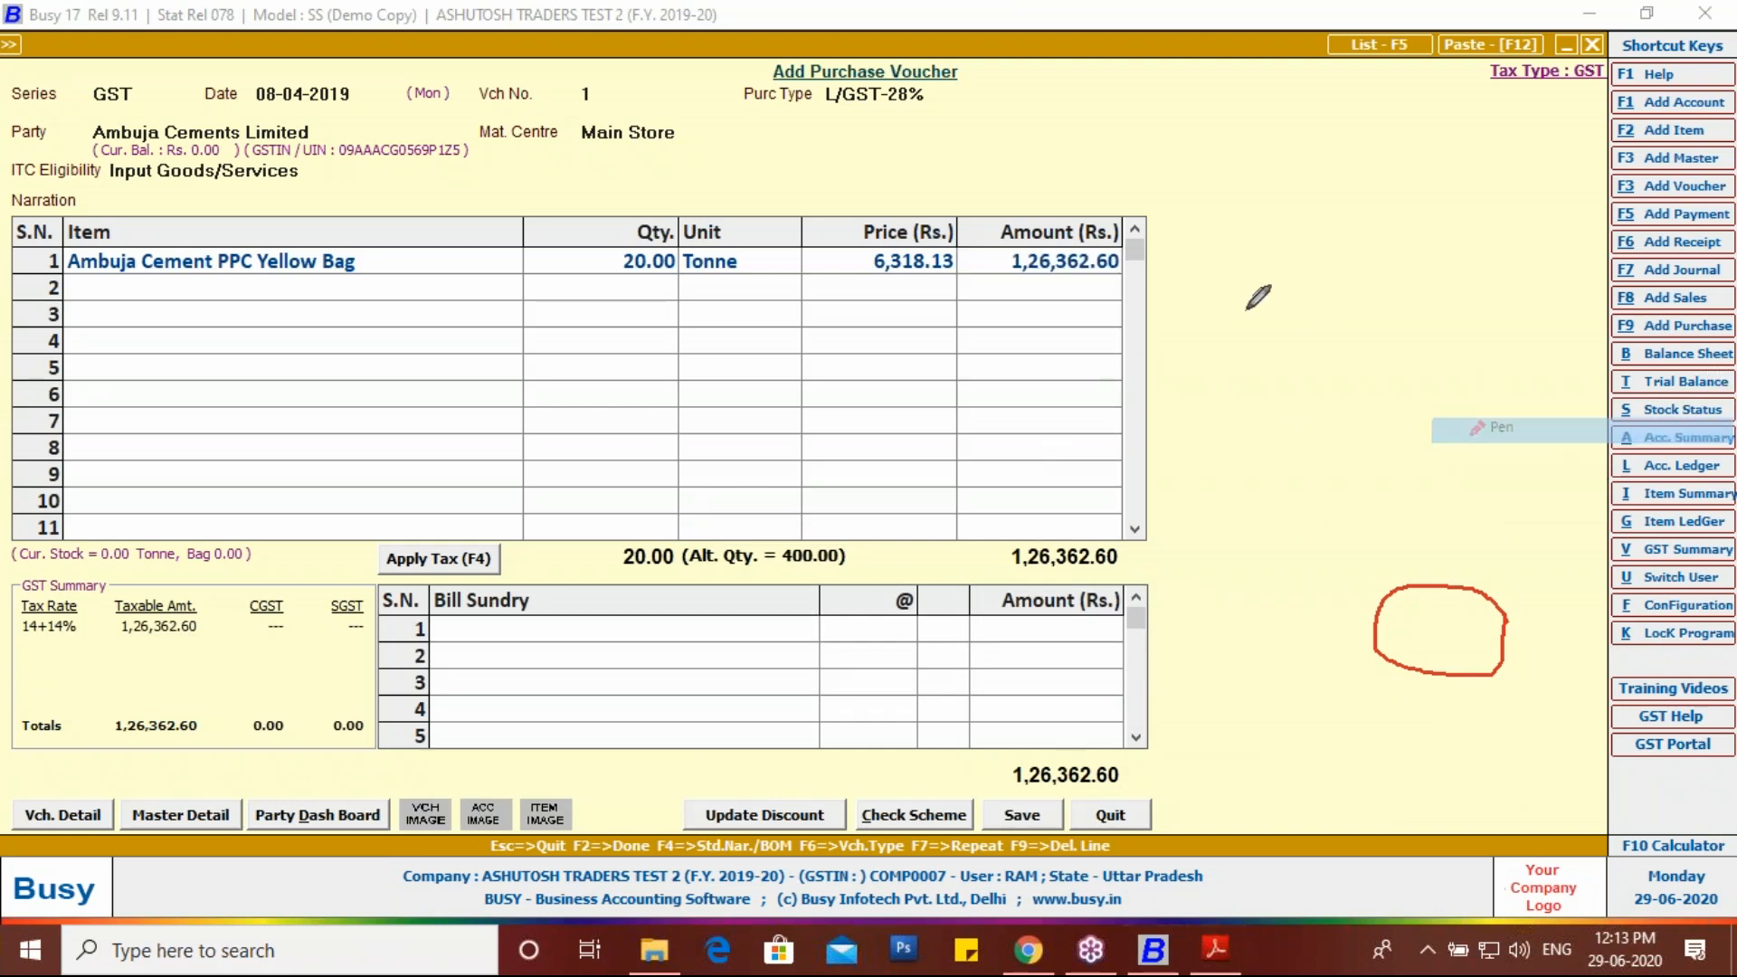
mouse_move(1132, 246)
left_mouse_down()
mouse_move(1086, 226)
mouse_move(991, 258)
mouse_move(1031, 297)
mouse_move(1120, 274)
left_mouse_up()
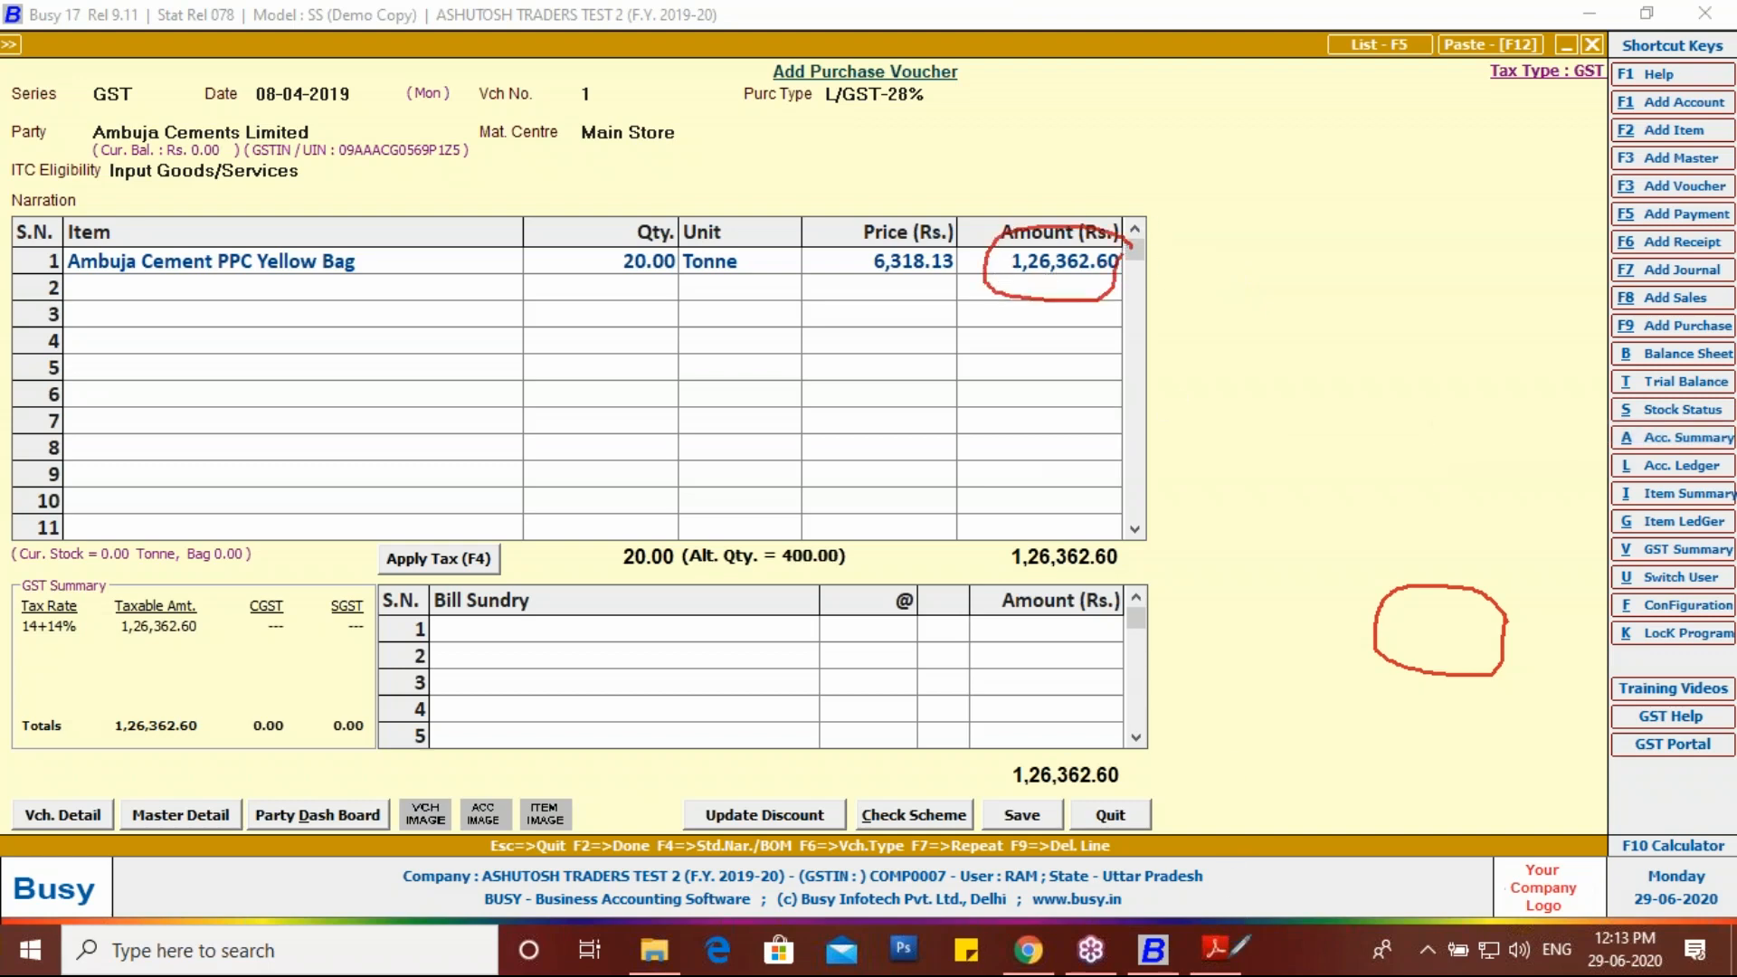
left_click(1222, 950)
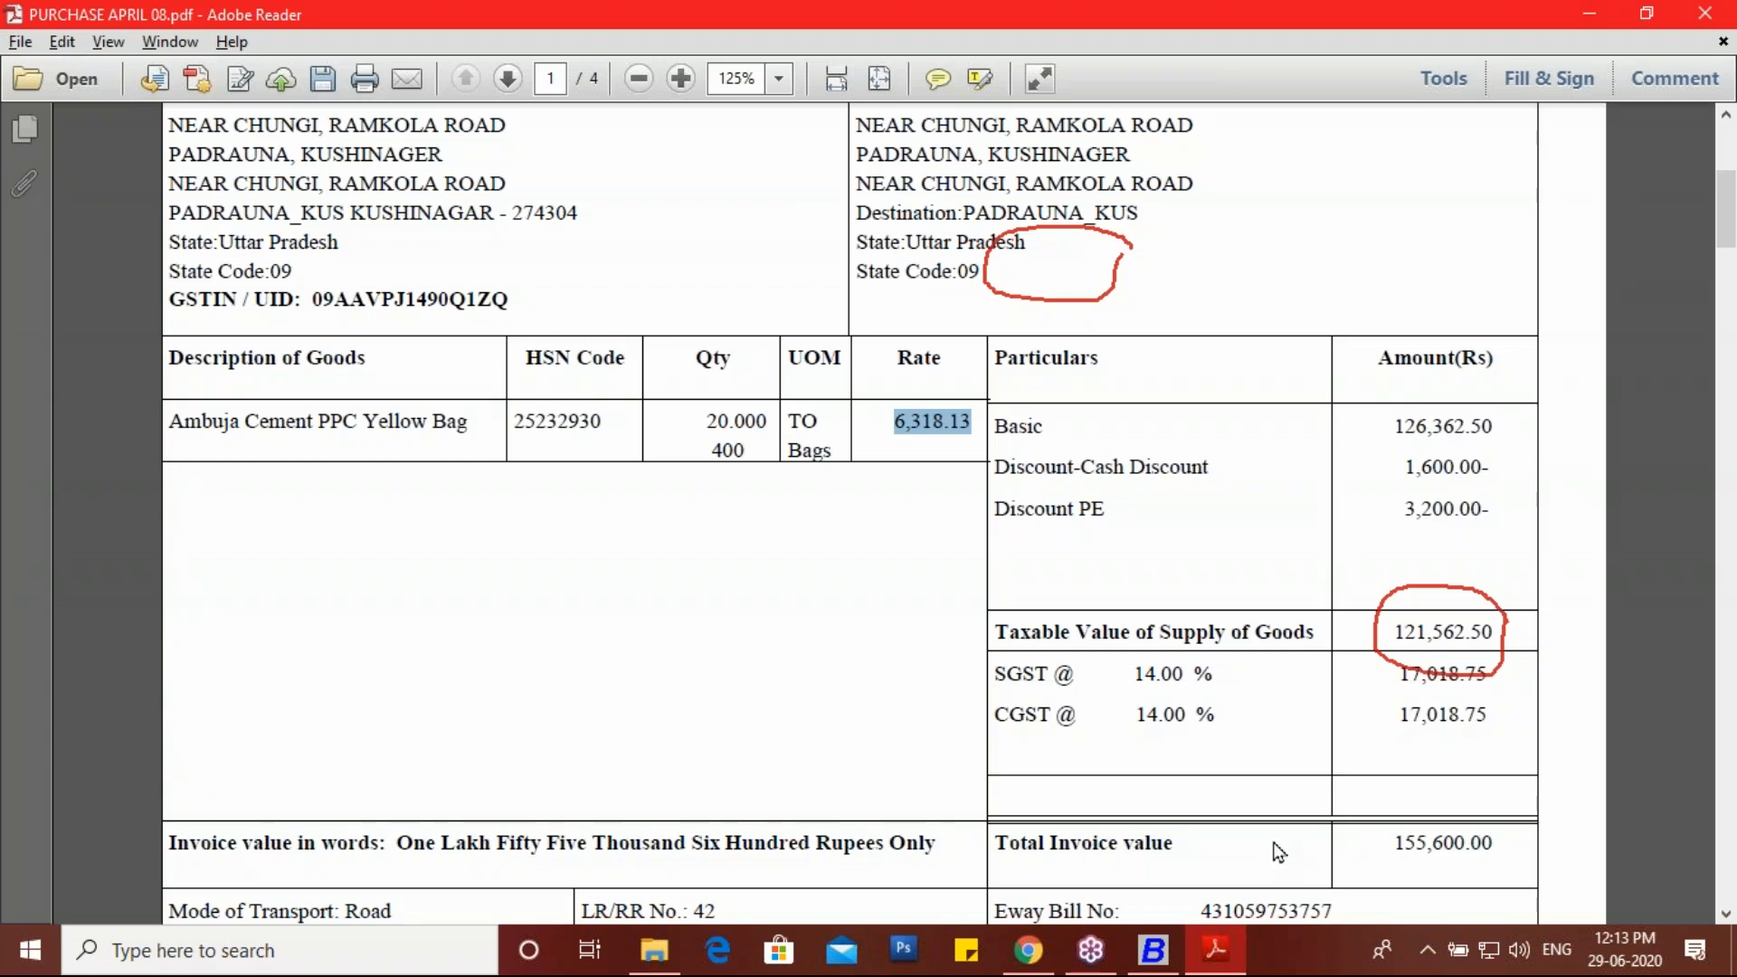
key("alt+Tab")
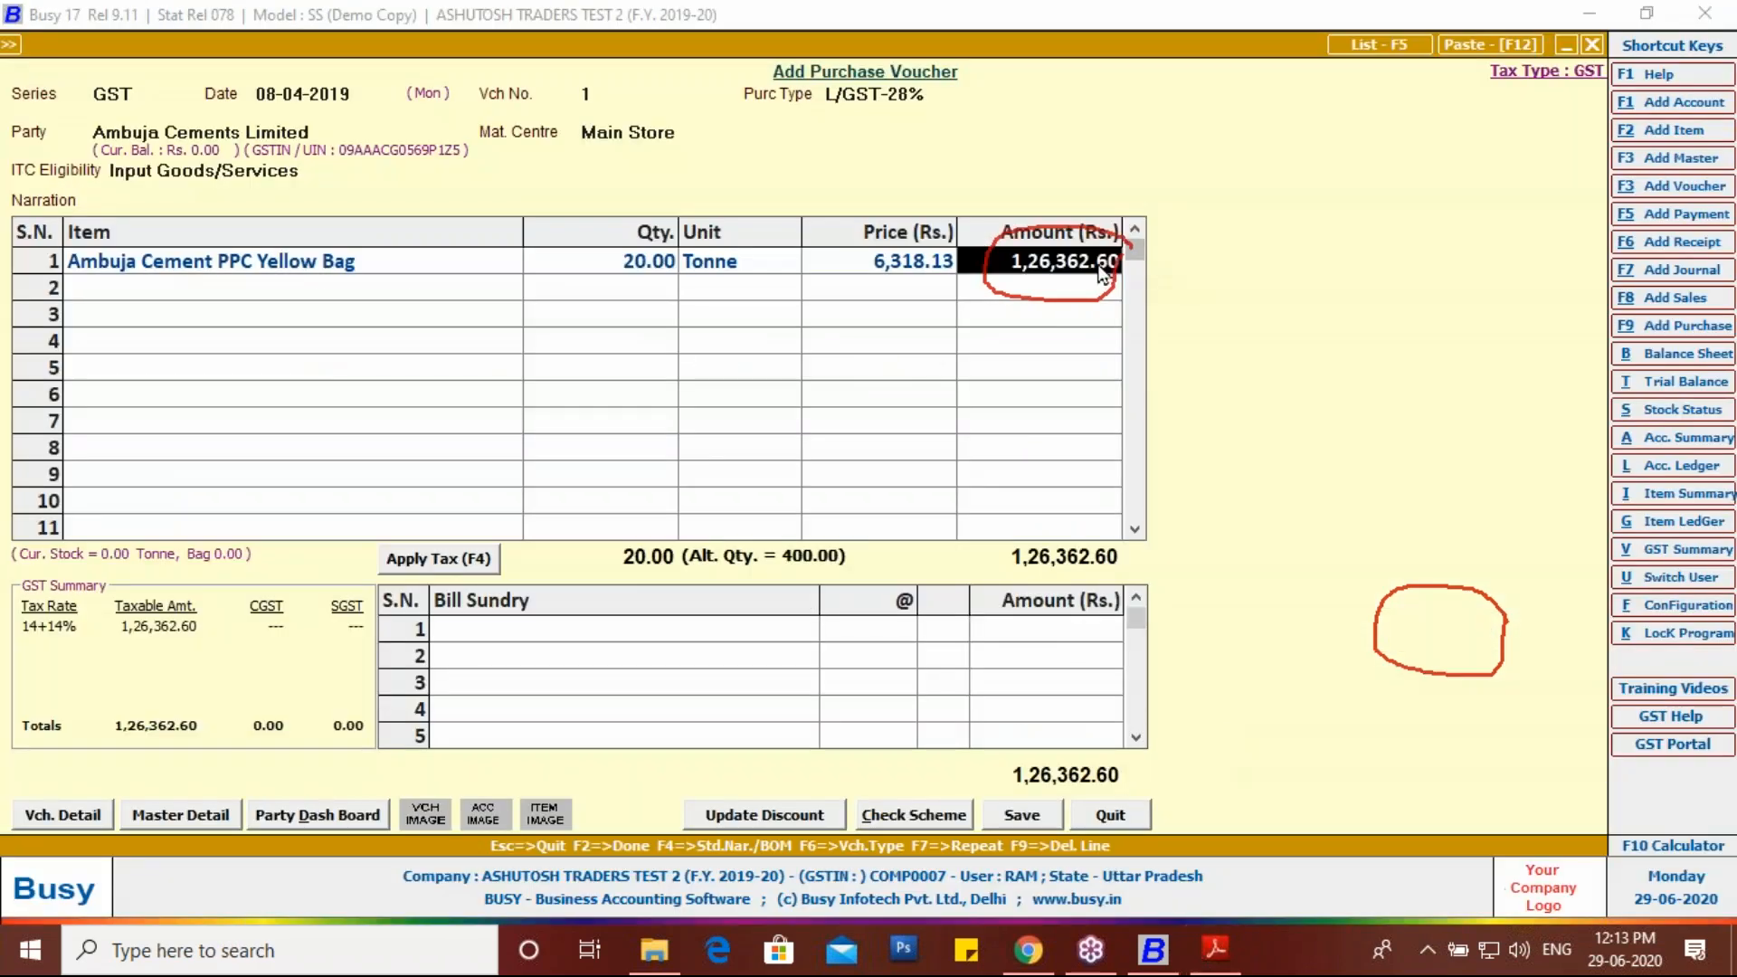
left_click(1100, 272)
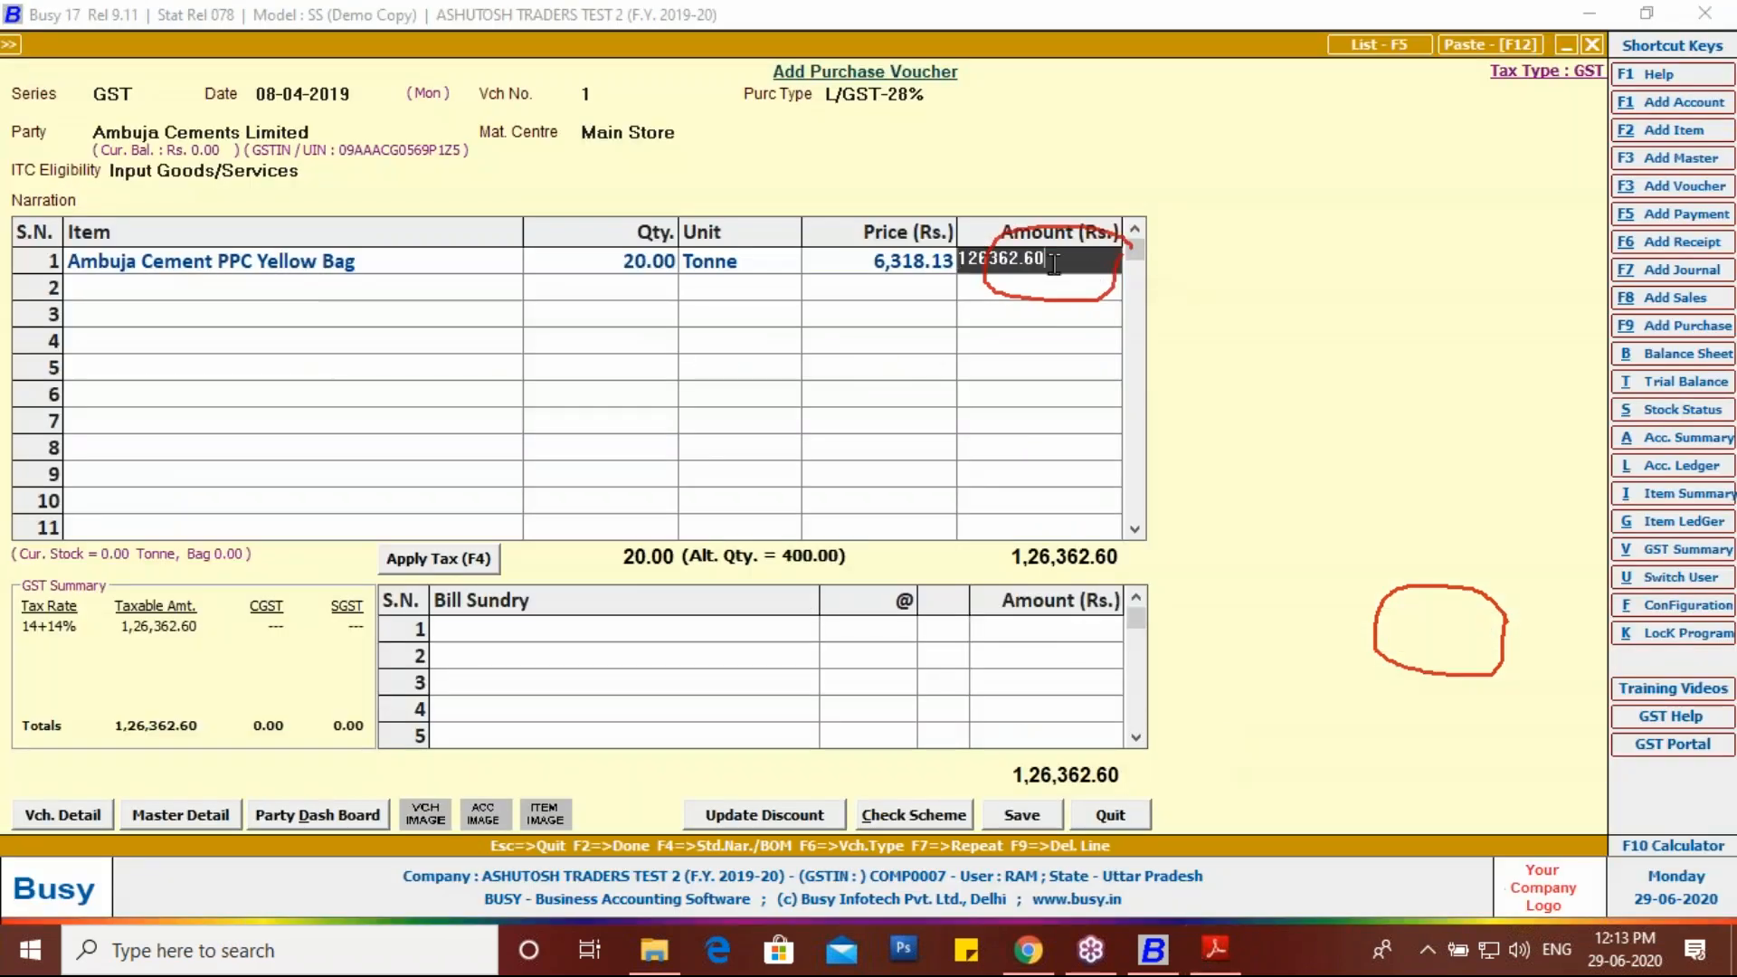
key("BackSpace")
key("BackSpace")
type("50")
key("Return")
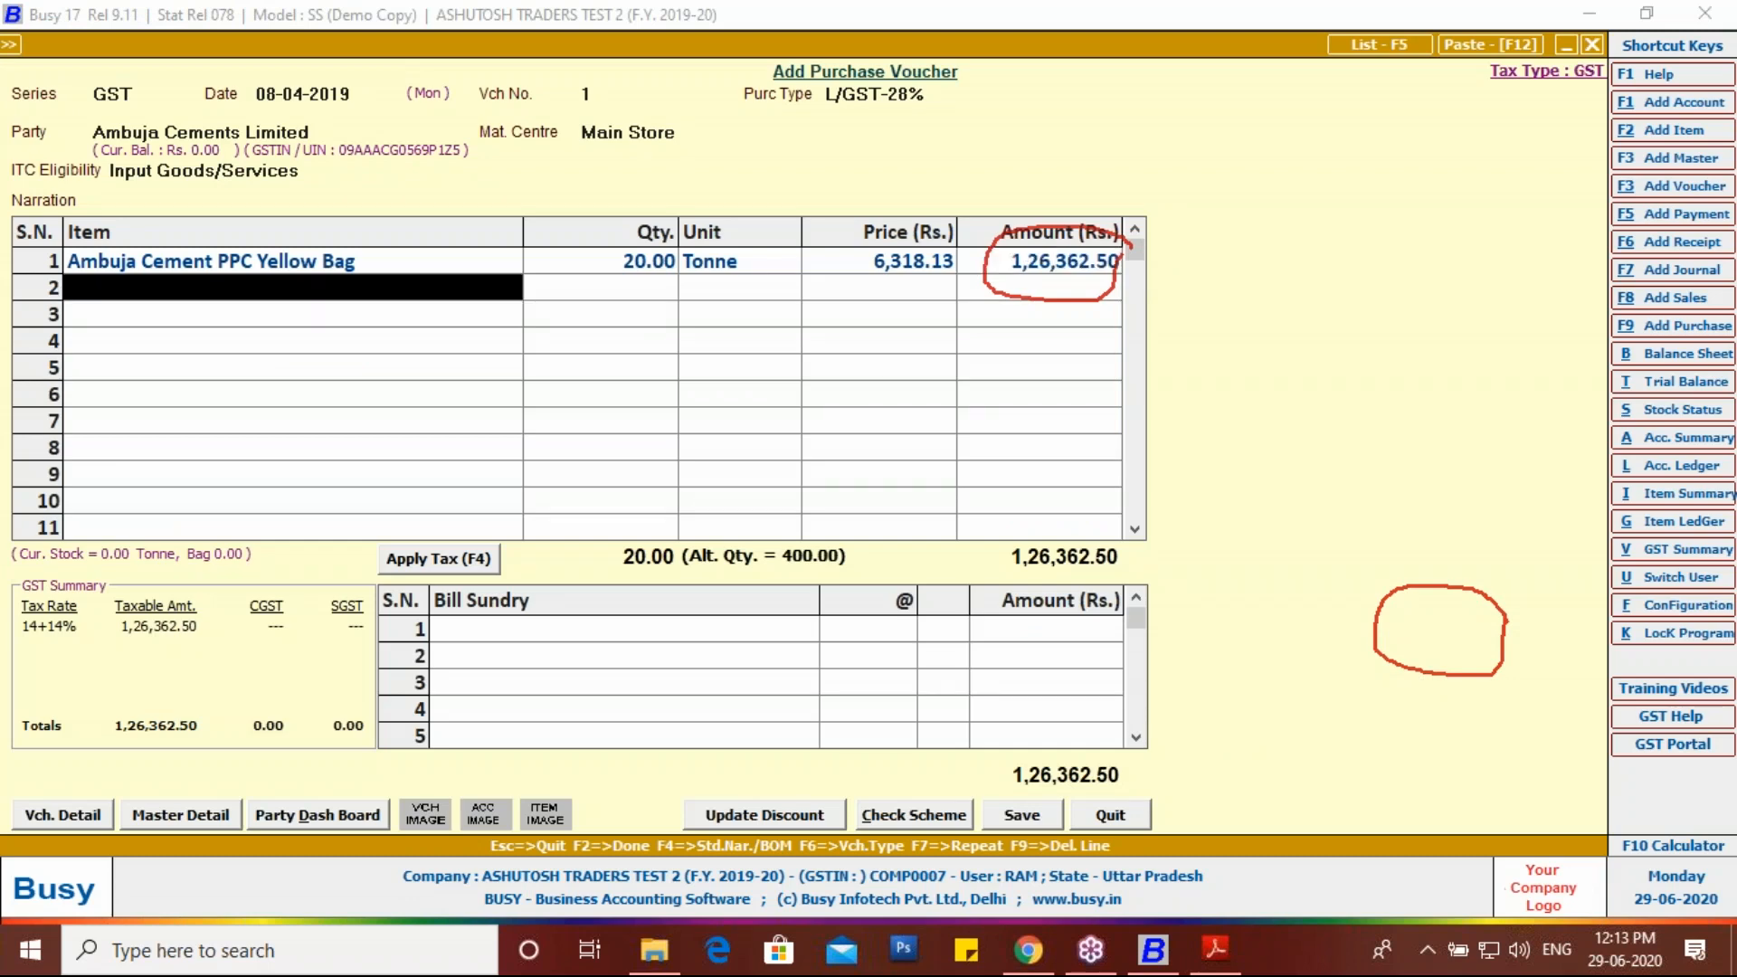
Step: Add a Discount bill sundry of 4,800.00, the sum of the invoice's cash discount and PE discount
key("Return")
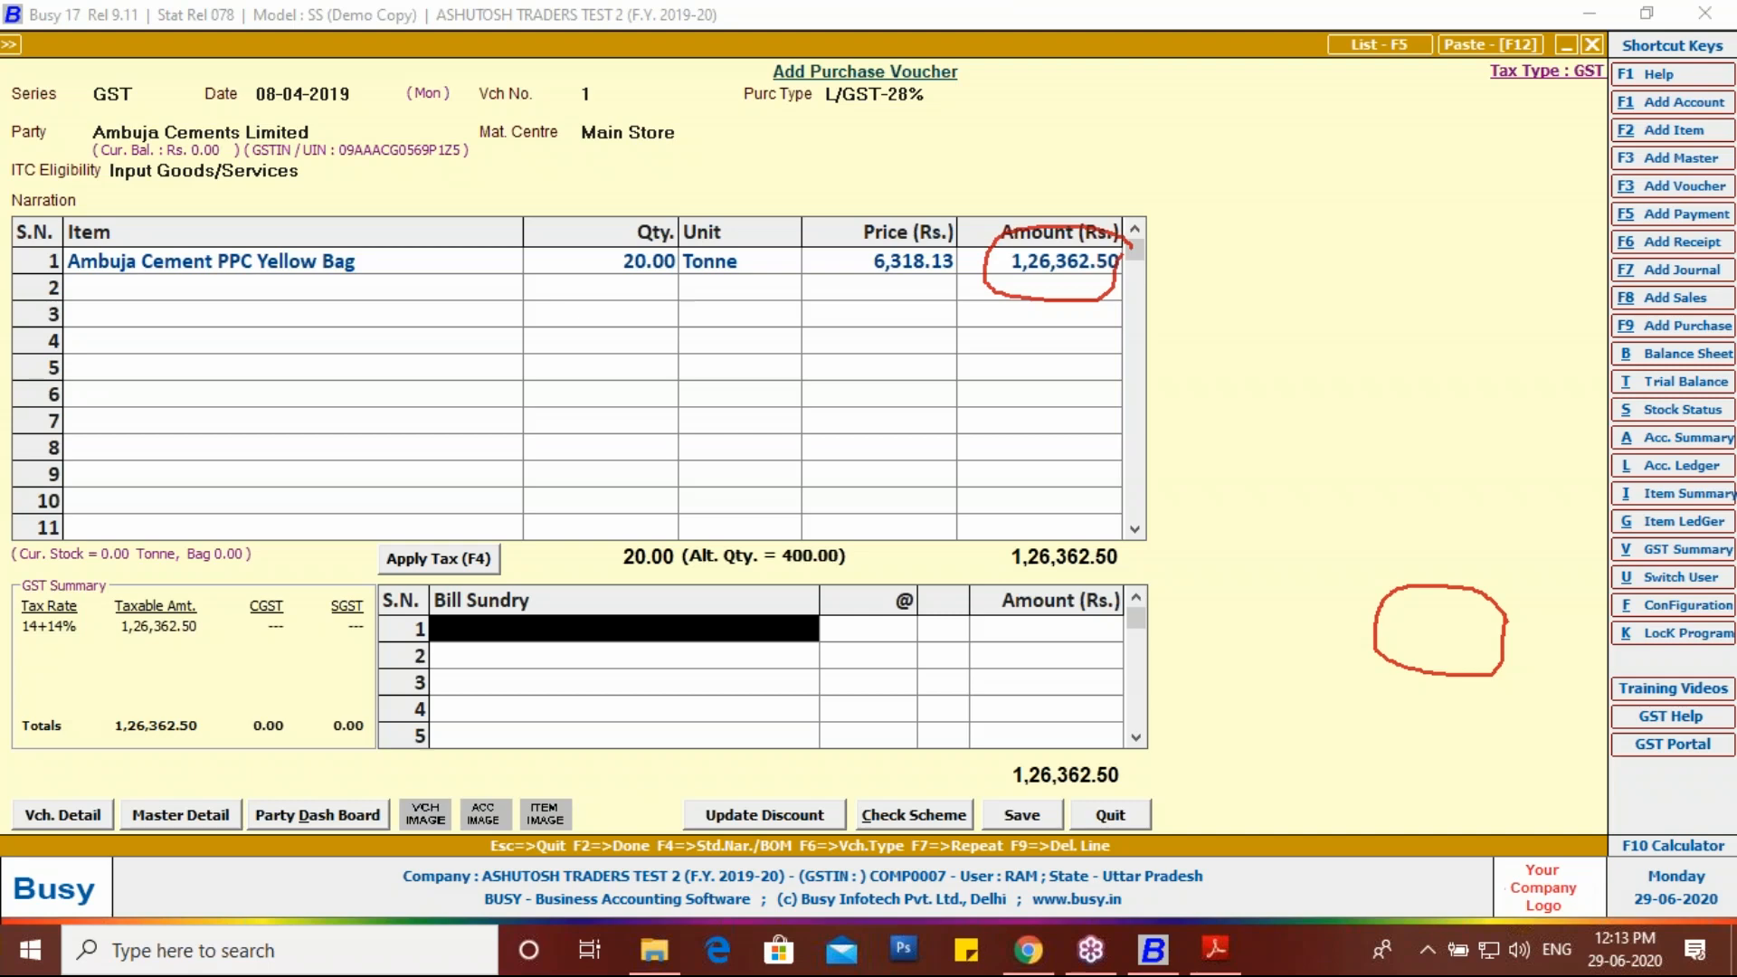
type("d")
key("Return")
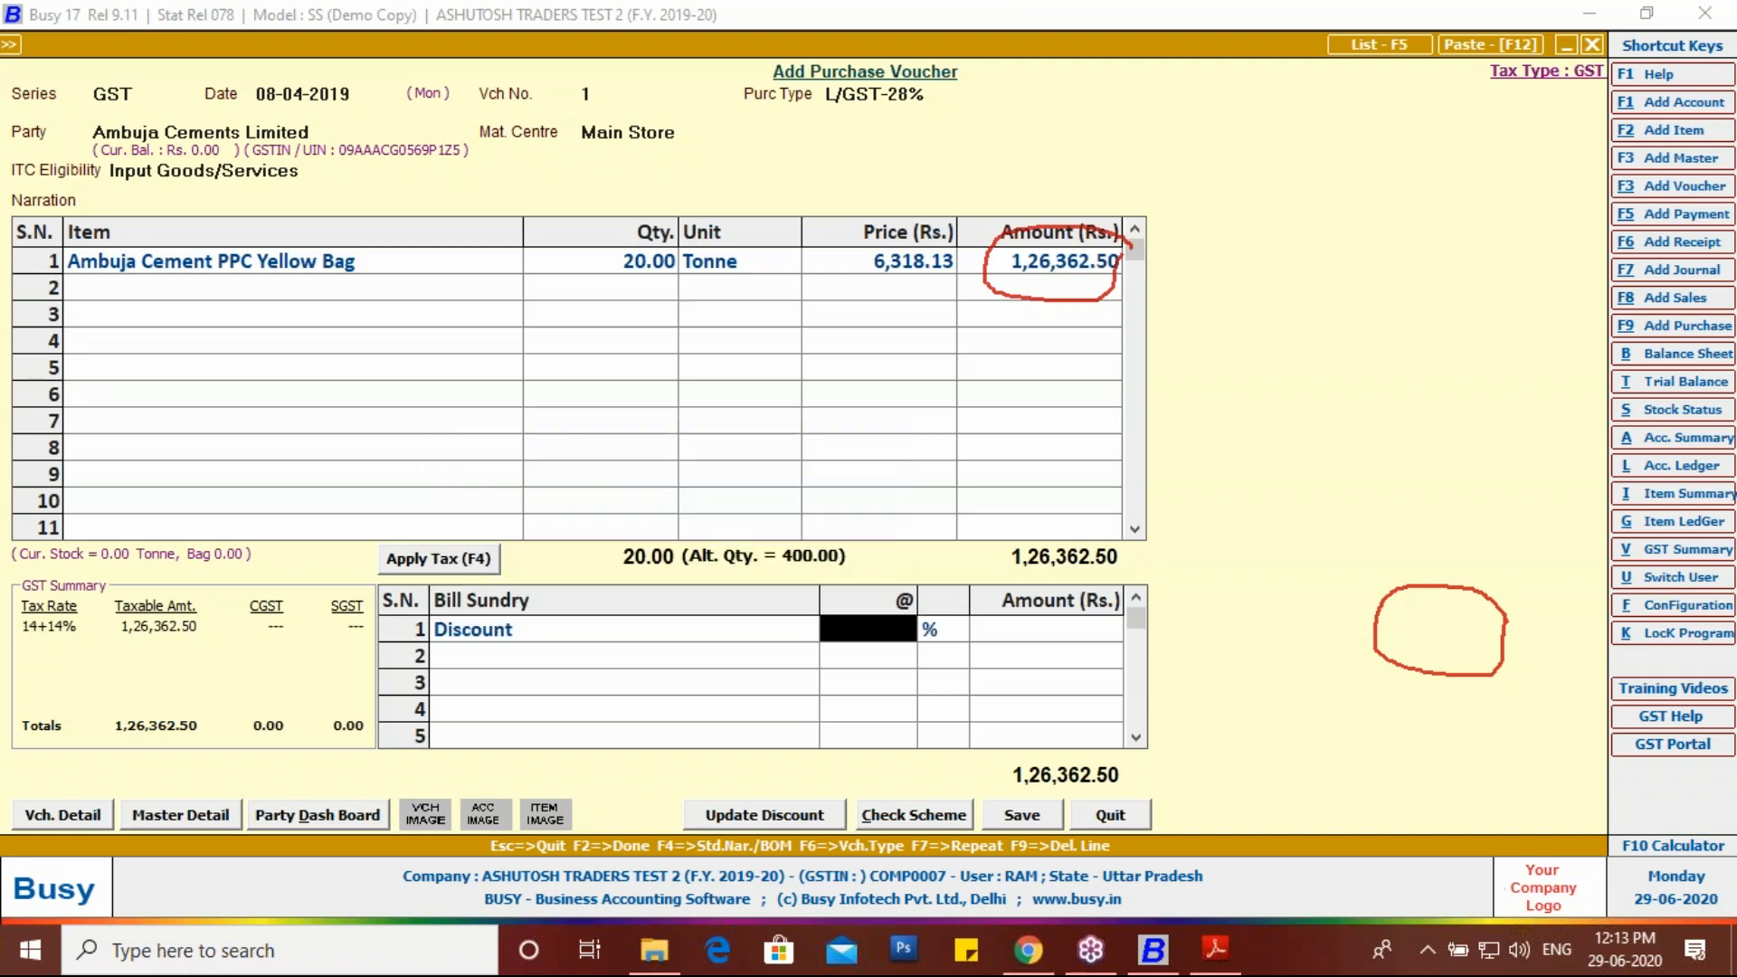
key("Return")
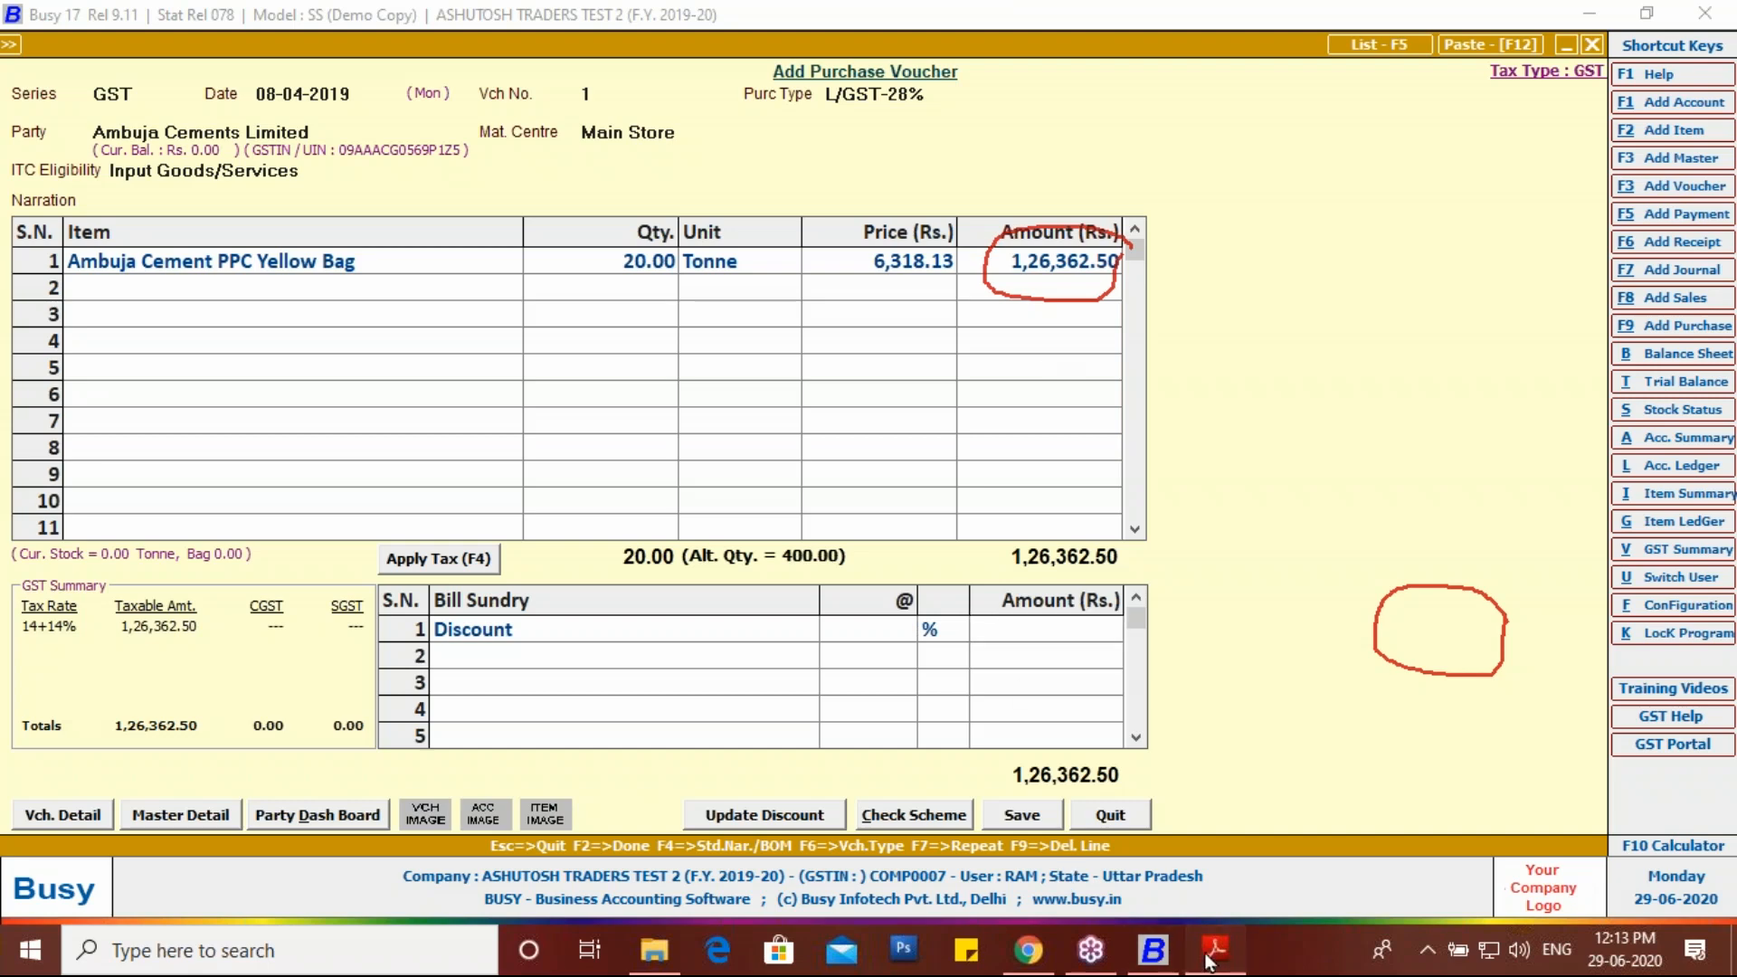
left_click(1213, 952)
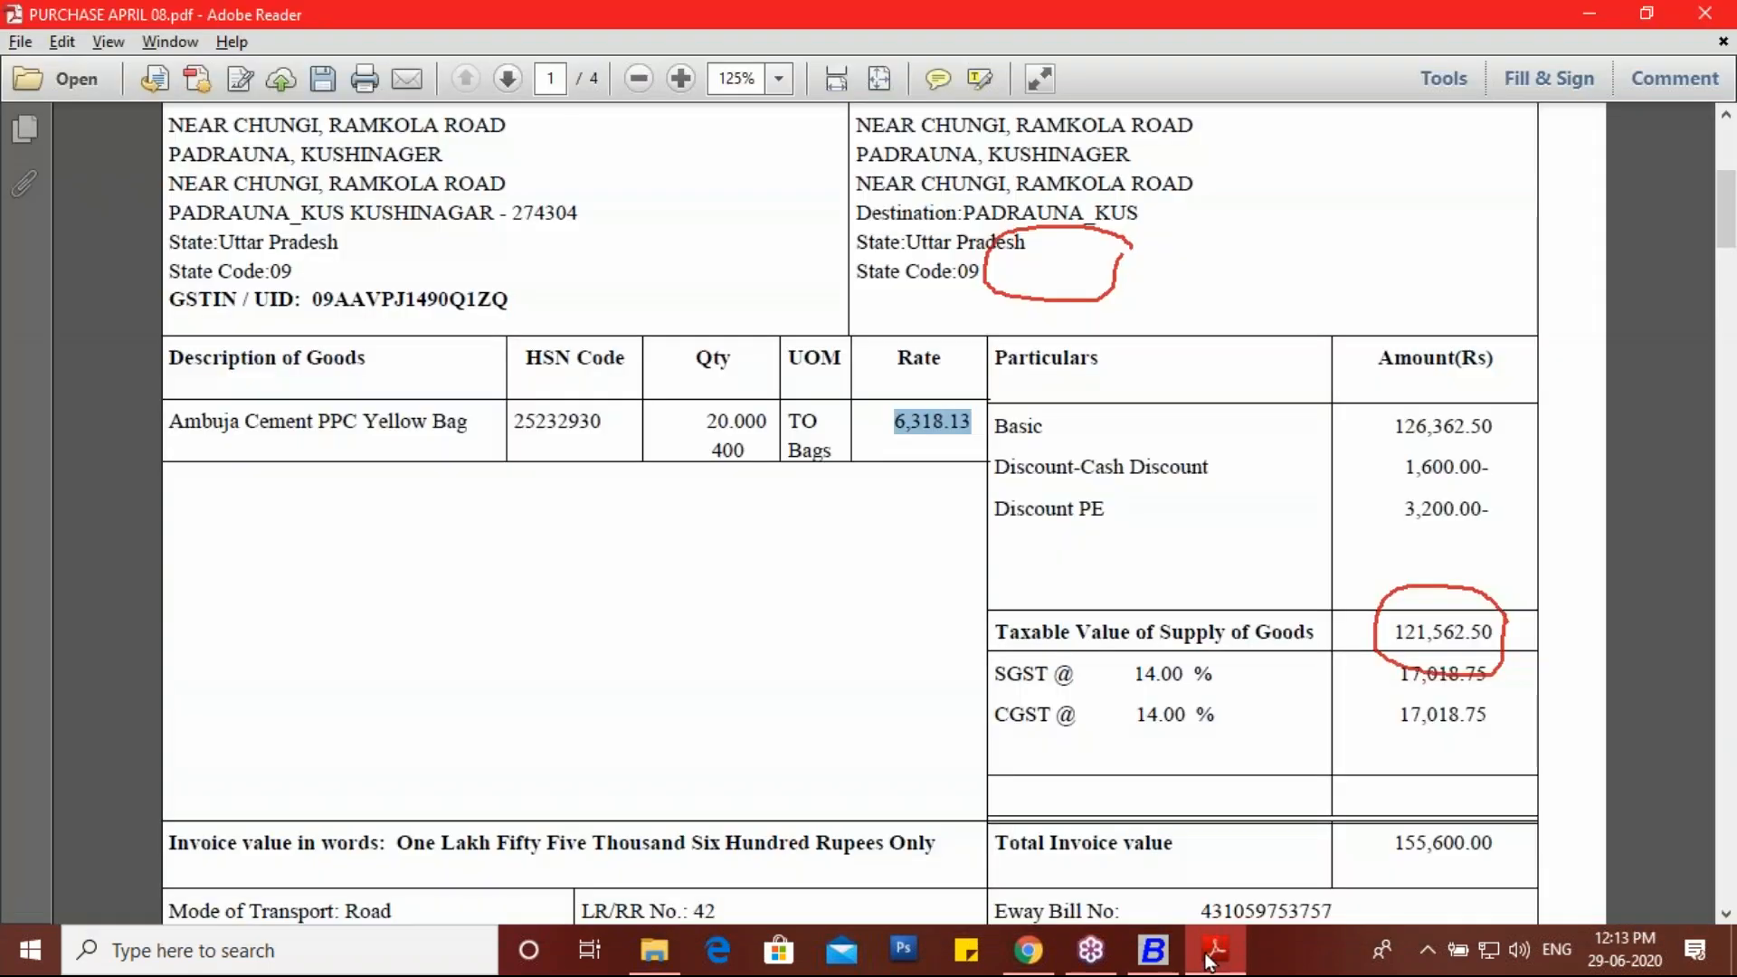
left_click(1211, 959)
type("4,800")
key("Return")
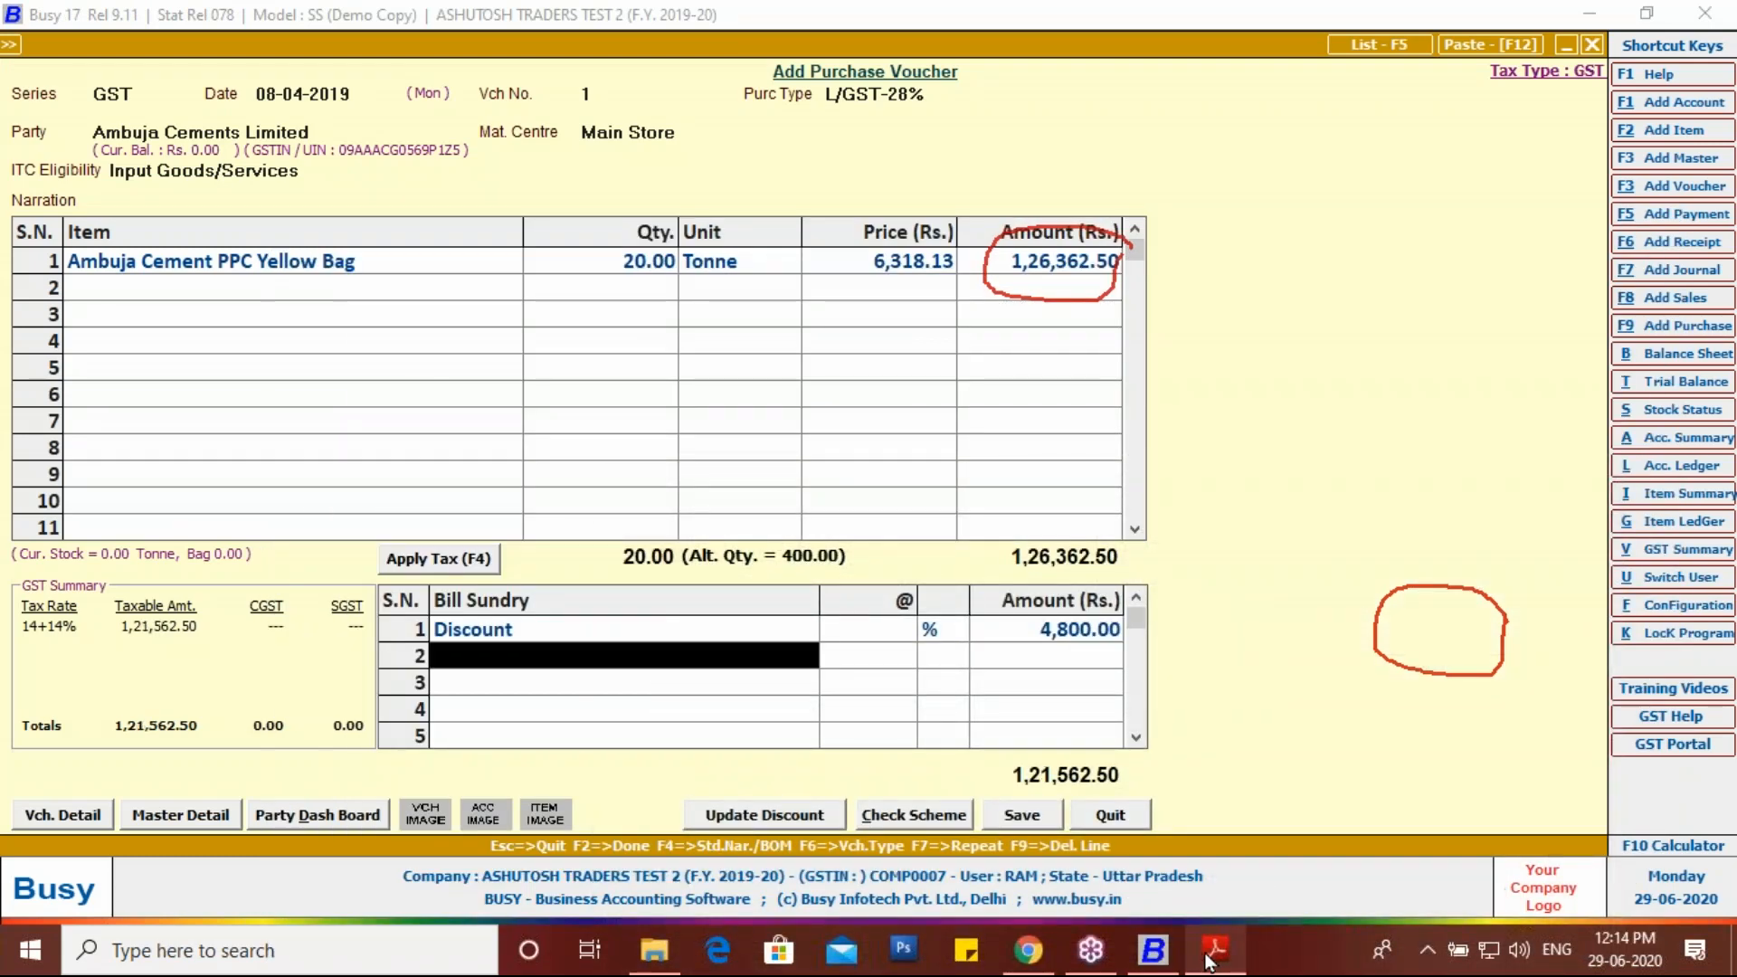
Step: Apply GST to the voucher as CGST and SGST at 14% each
left_click(459, 561)
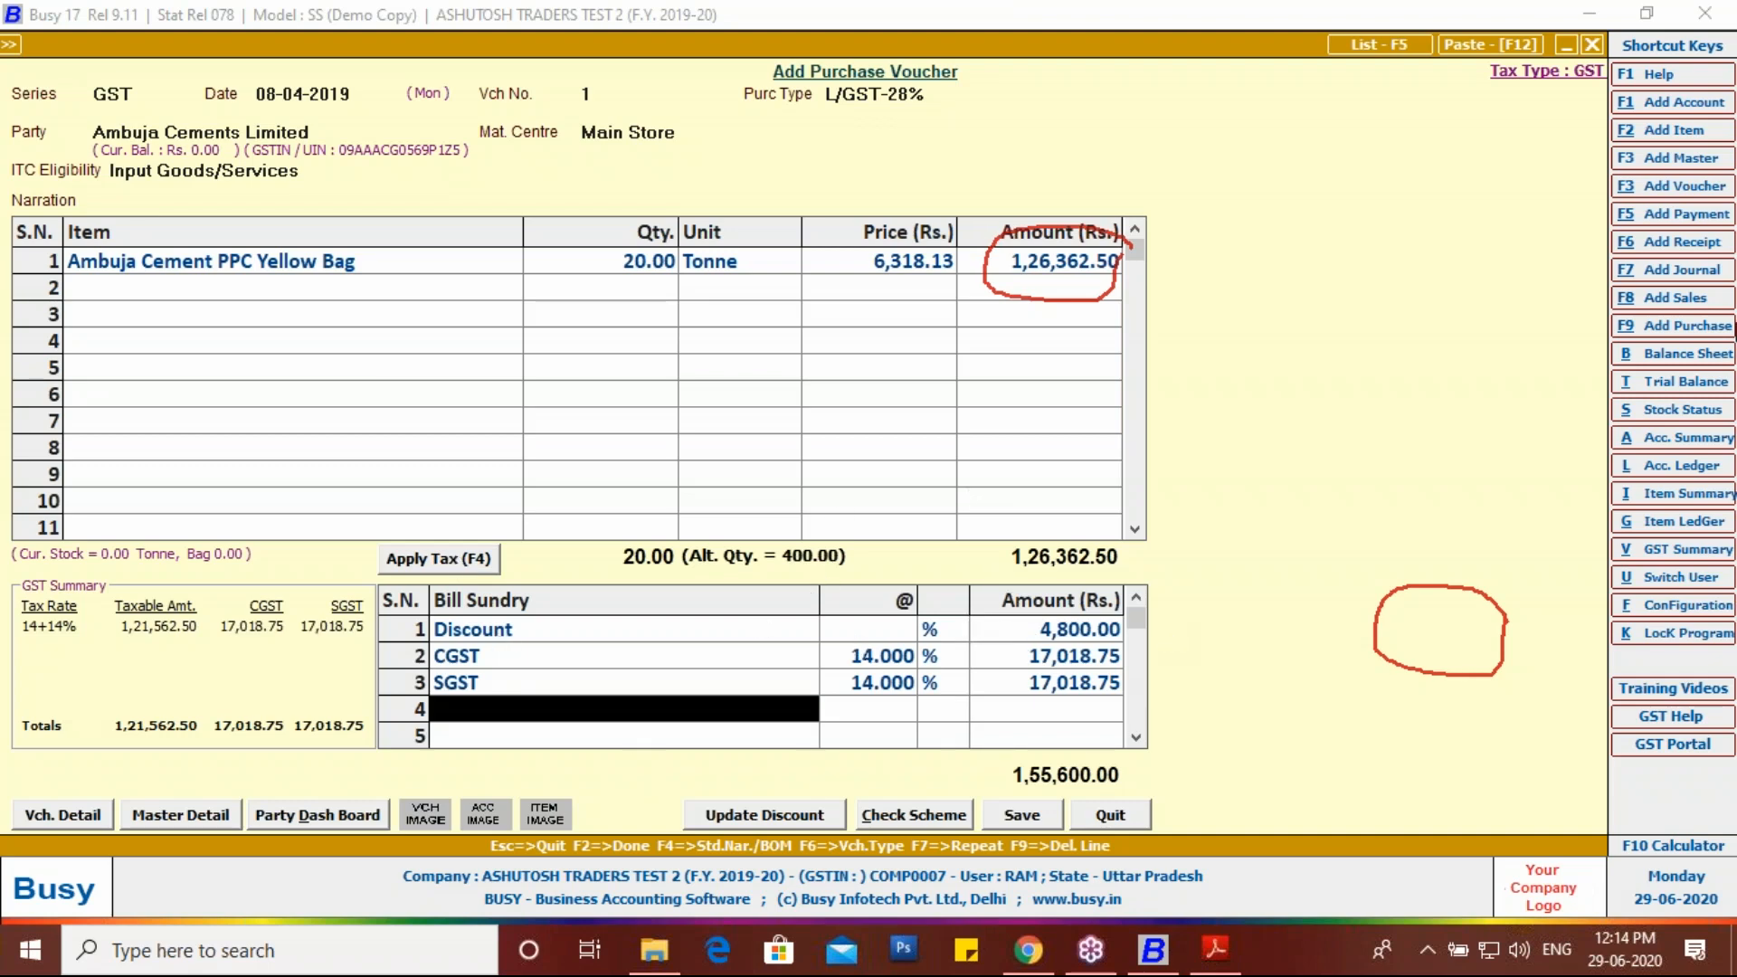
left_click(1718, 354)
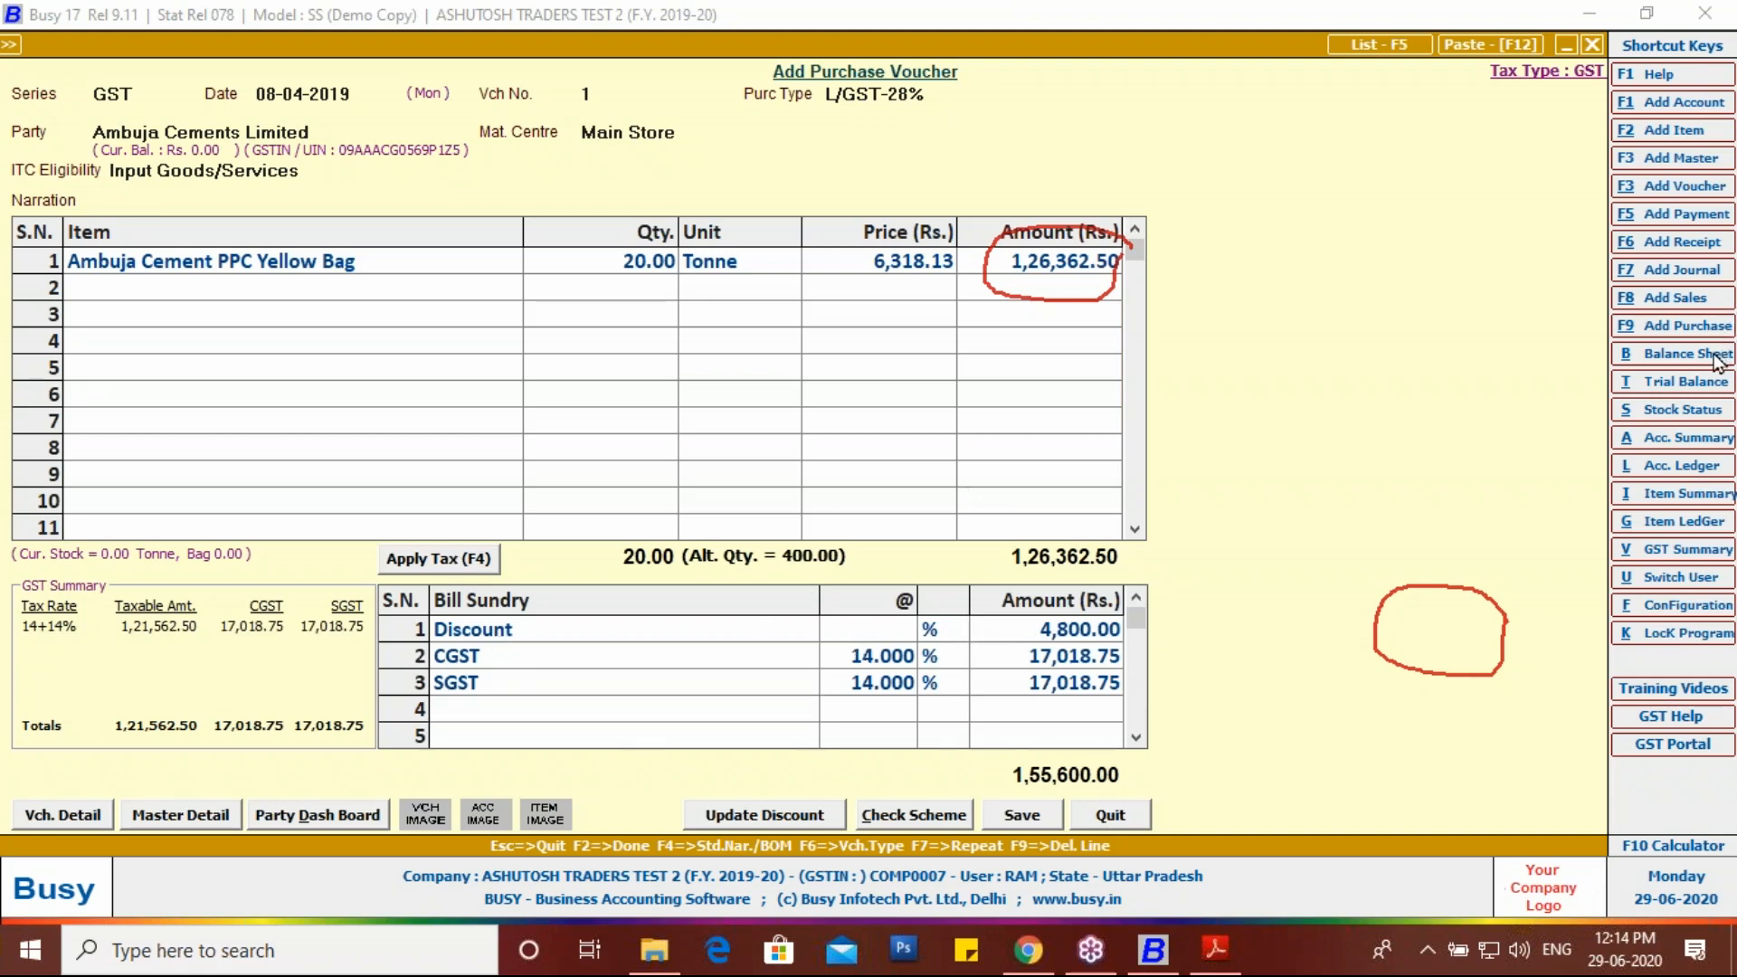
left_click(1504, 541)
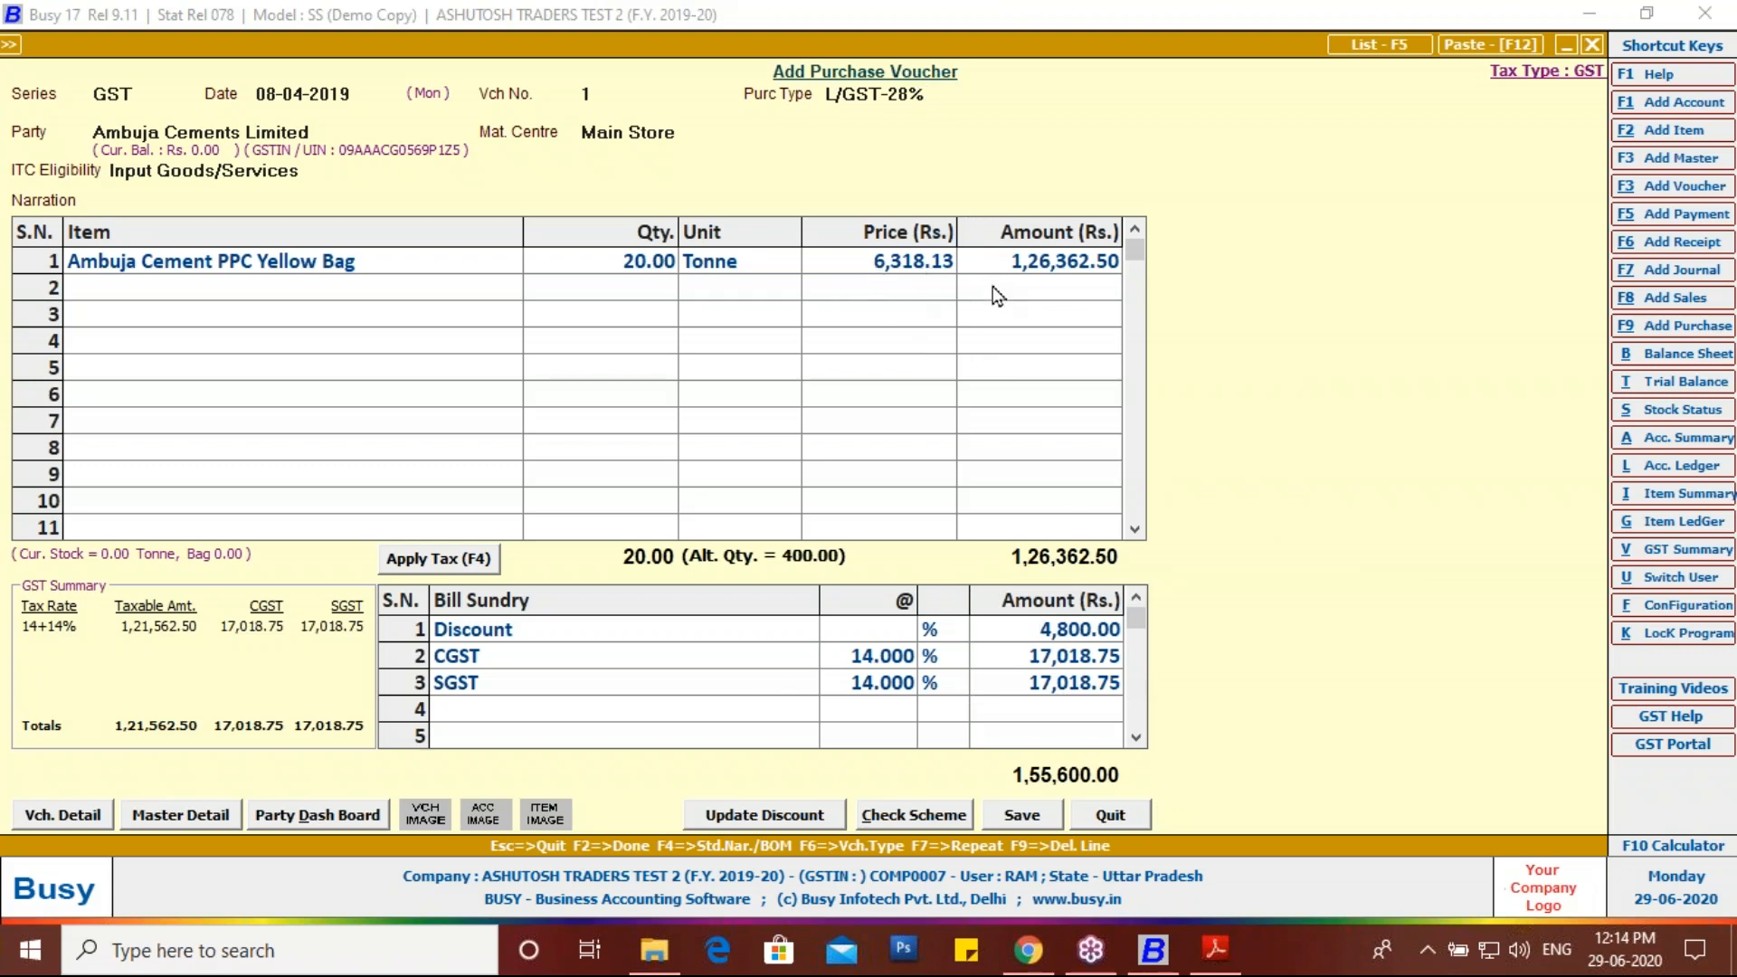
Step: Start saving the voucher and enter 0022 from the invoice as the purchase bill number, keeping the bill date 08-04-2019
left_click(1027, 814)
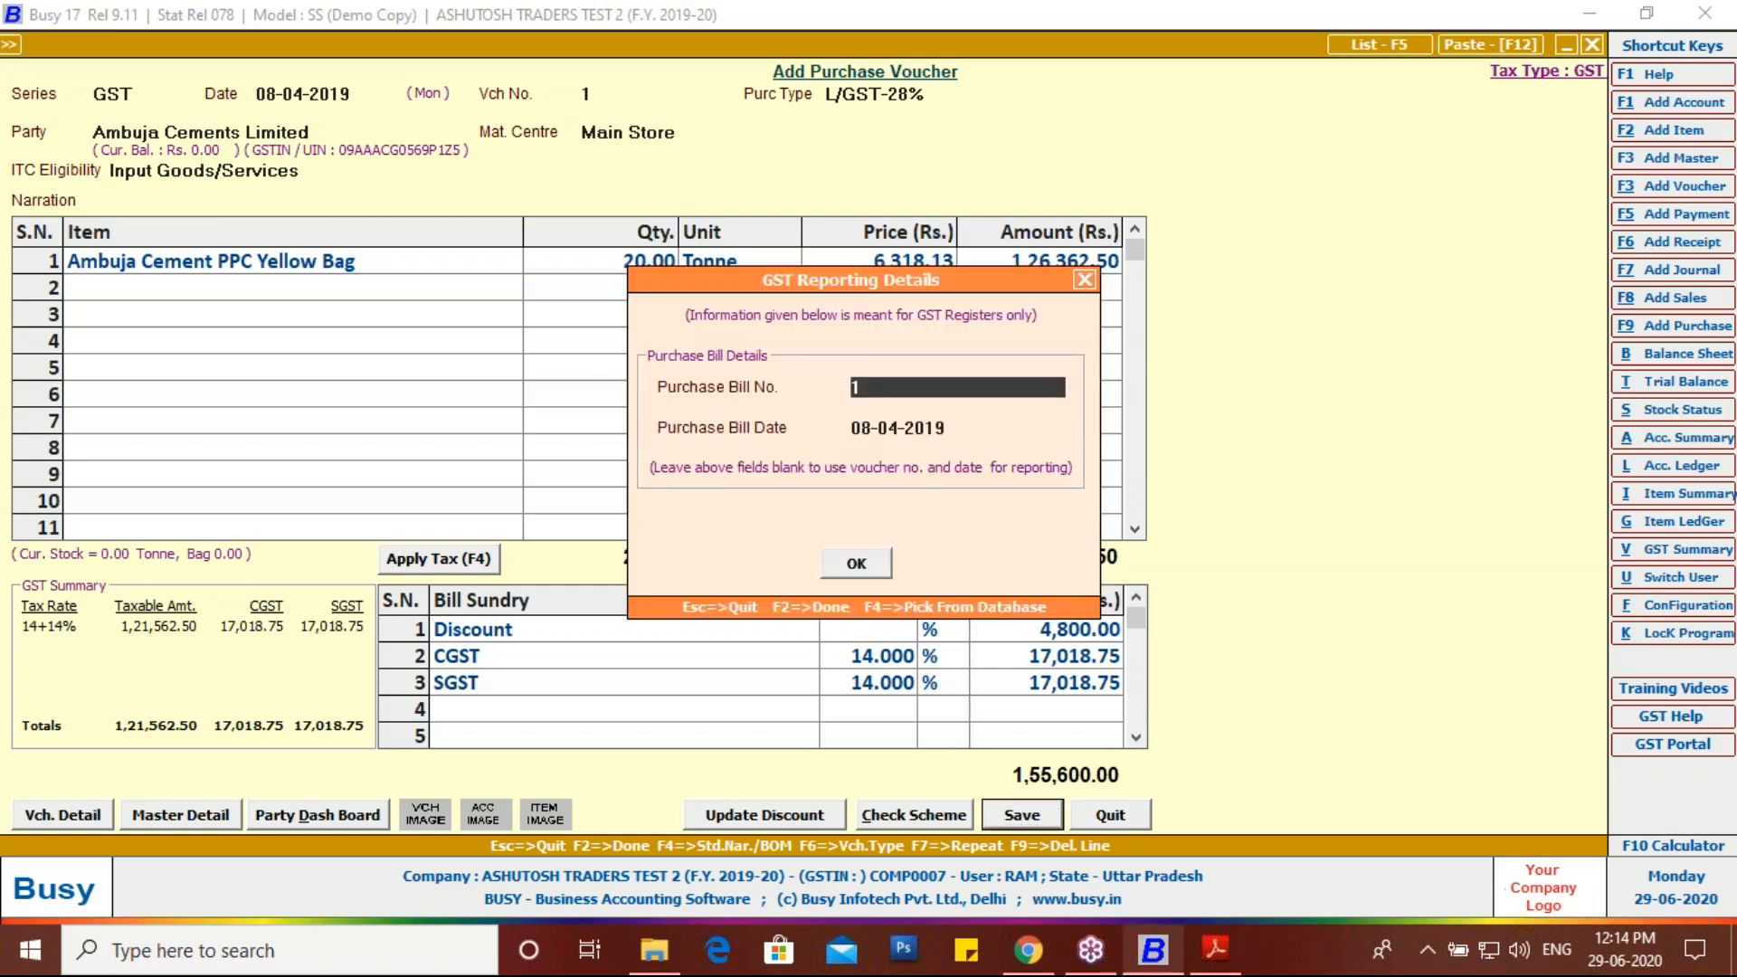
left_click(1215, 950)
scroll(1060, 334, "up", 6)
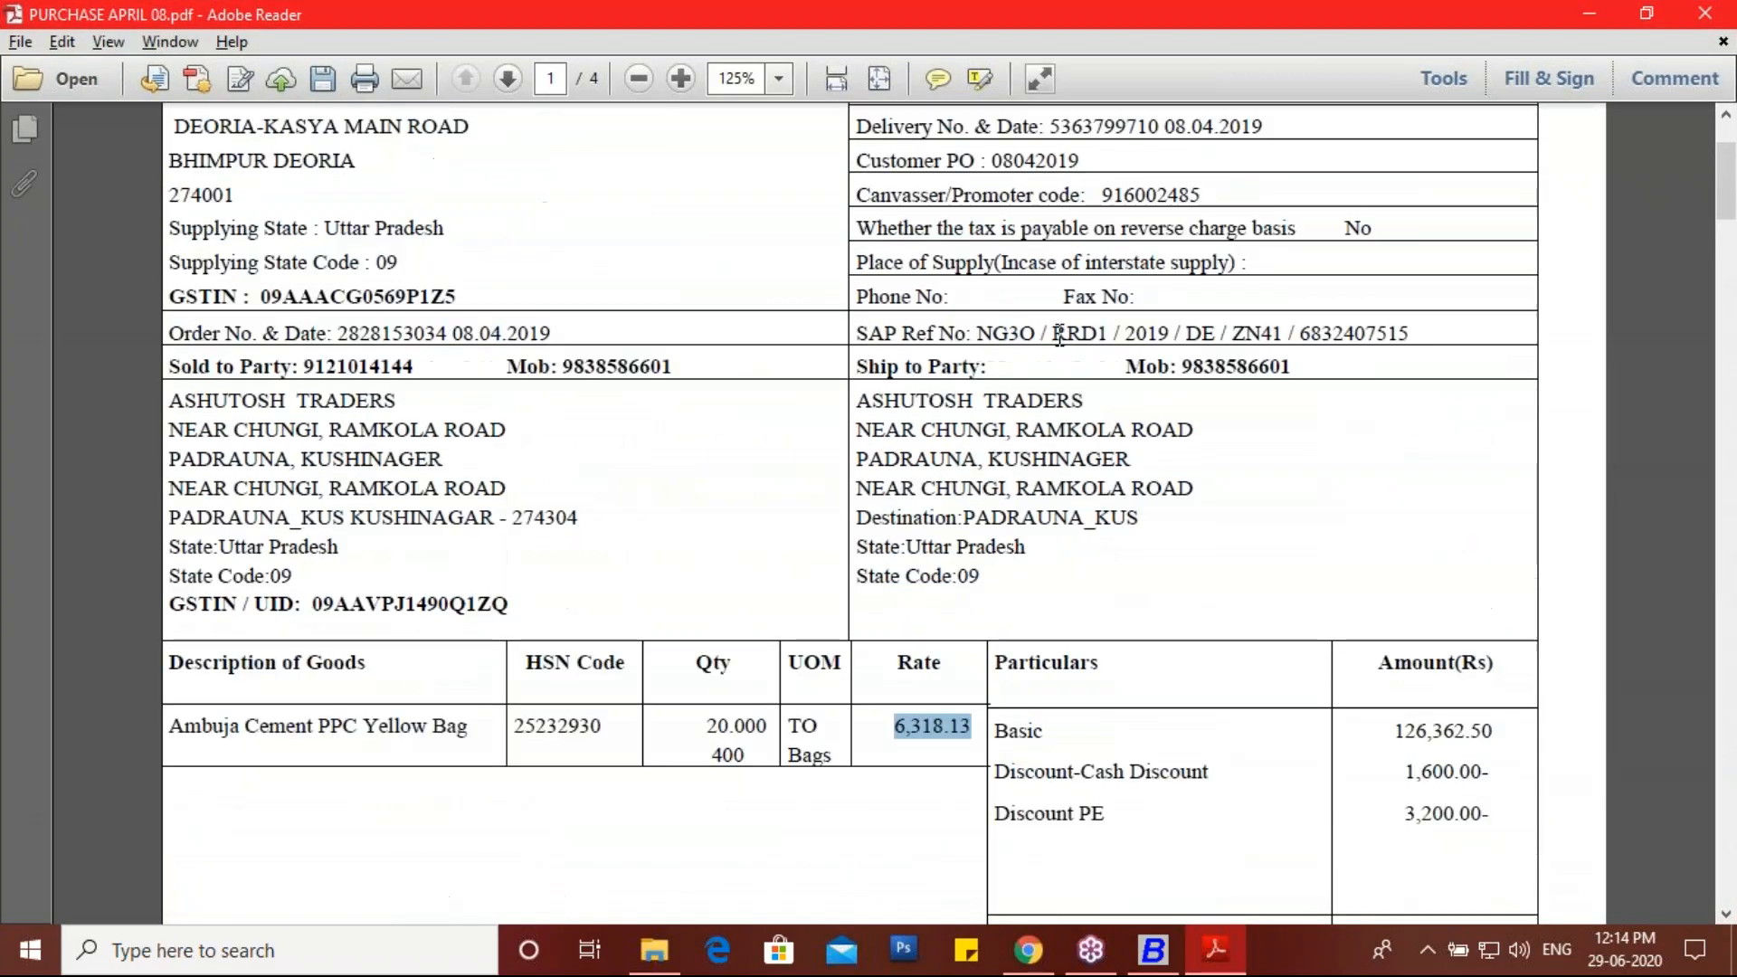
left_click_drag(1166, 241, 1211, 240)
left_click(1211, 961)
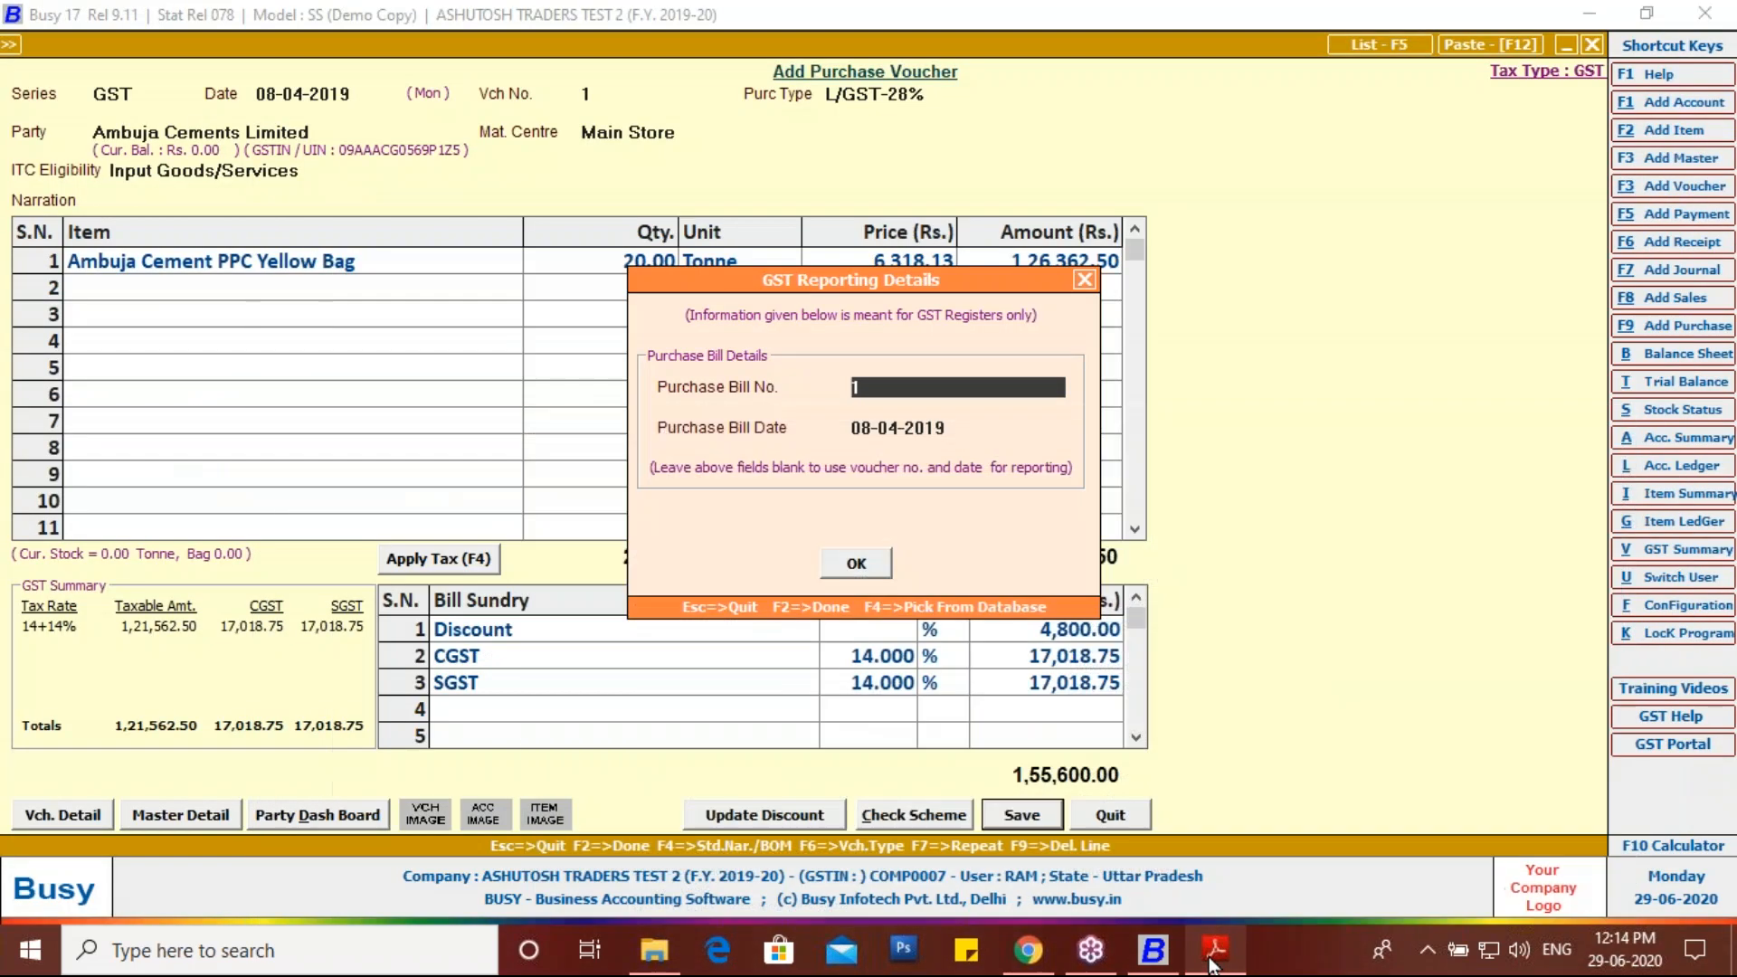
type("0022")
key("Return")
key("Return")
key("Return")
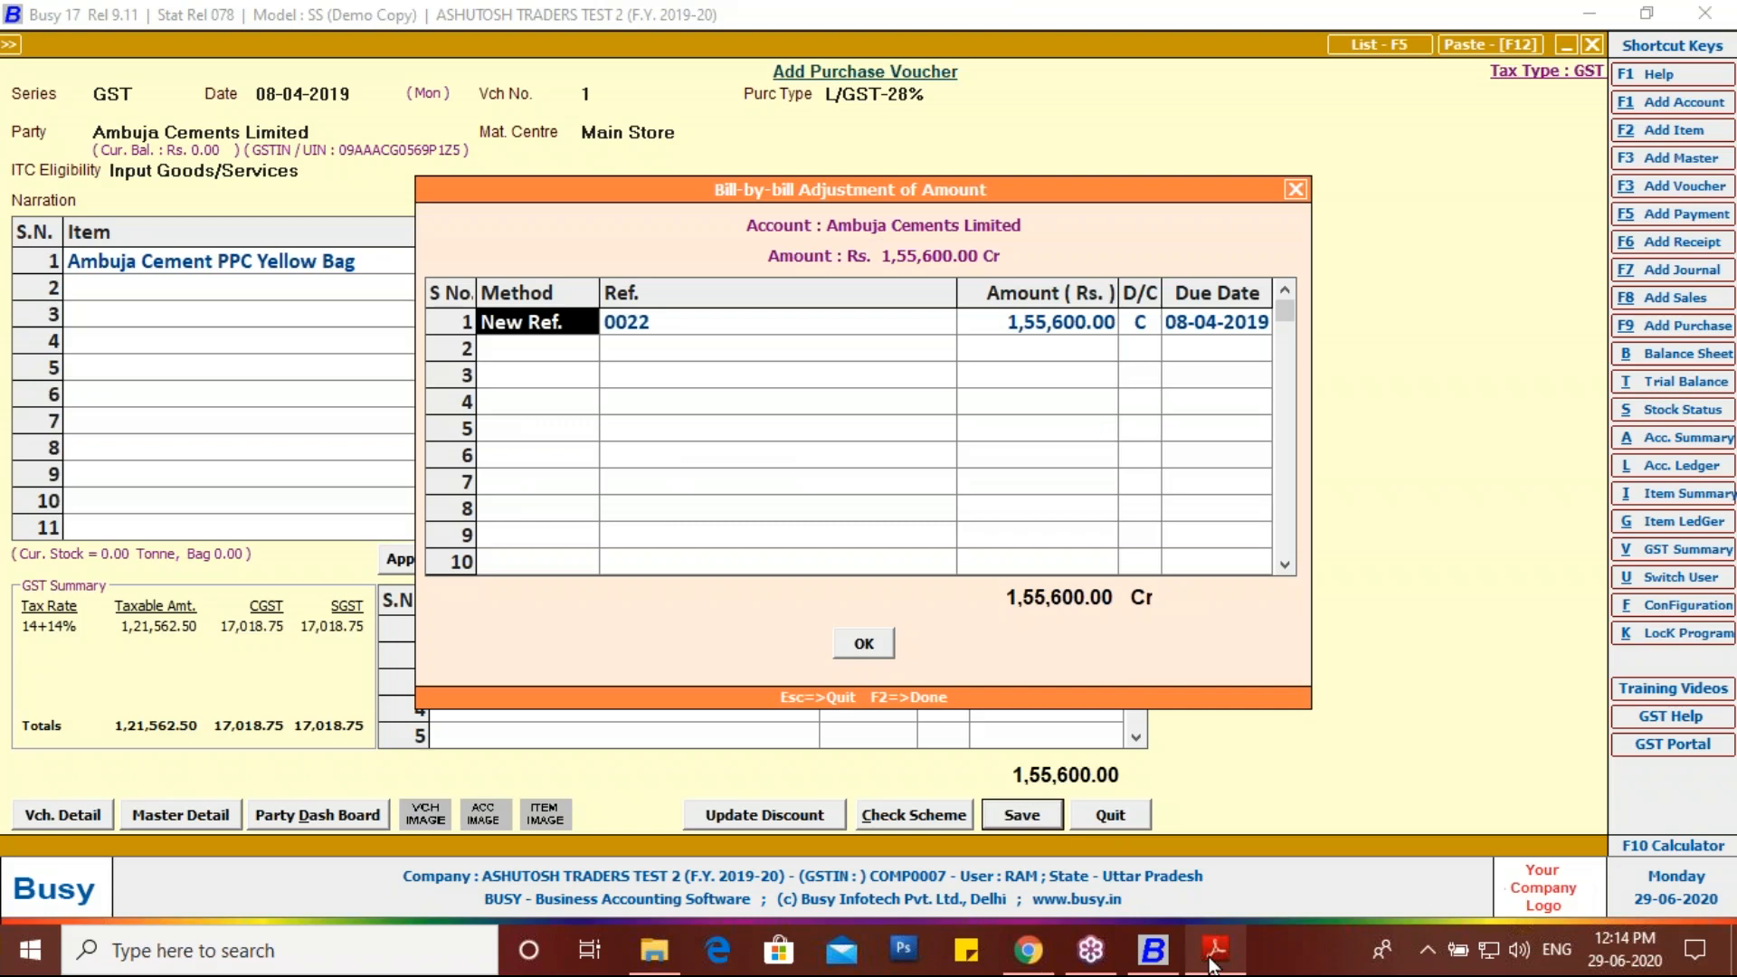
Step: Accept the bill-by-bill adjustment as a new reference for the full amount and save the purchase voucher
key("Return")
key("Return")
key("Return")
key("Return")
key("Return")
key("Return")
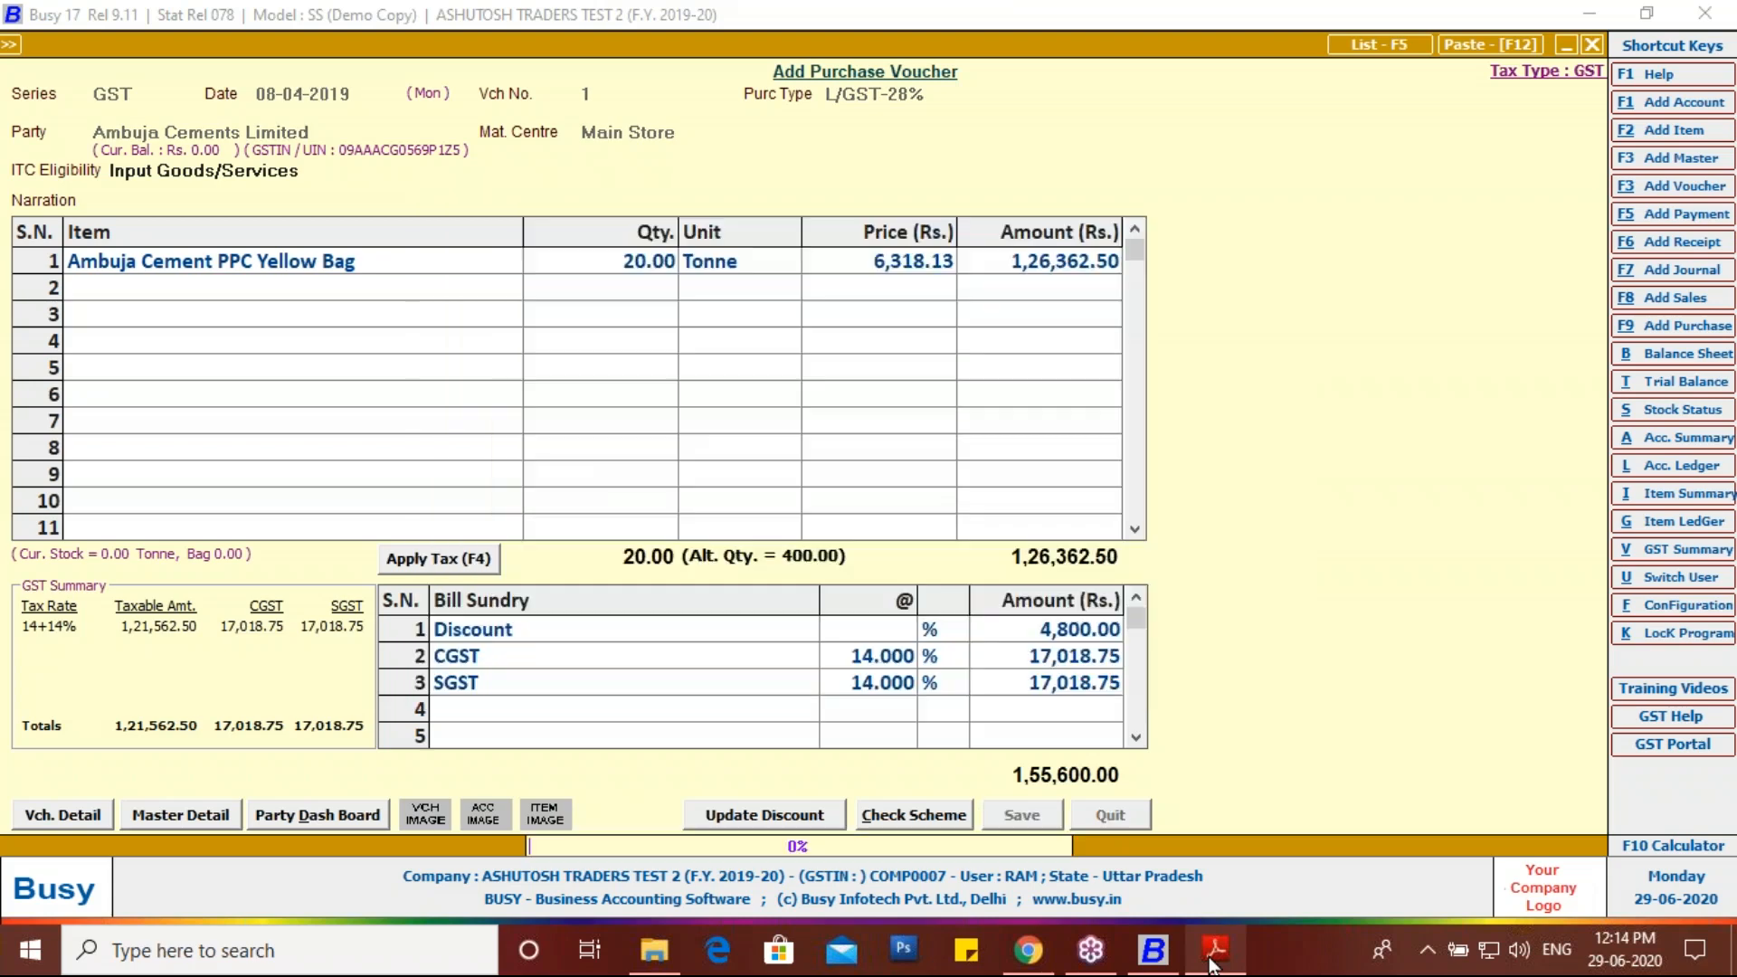
Step: Fill in the next voucher with purchase type L/GST-28%, party Ambuja Cements Limited and item Ambuja Cement PPC Yellow Bag
key("Return")
key("Return")
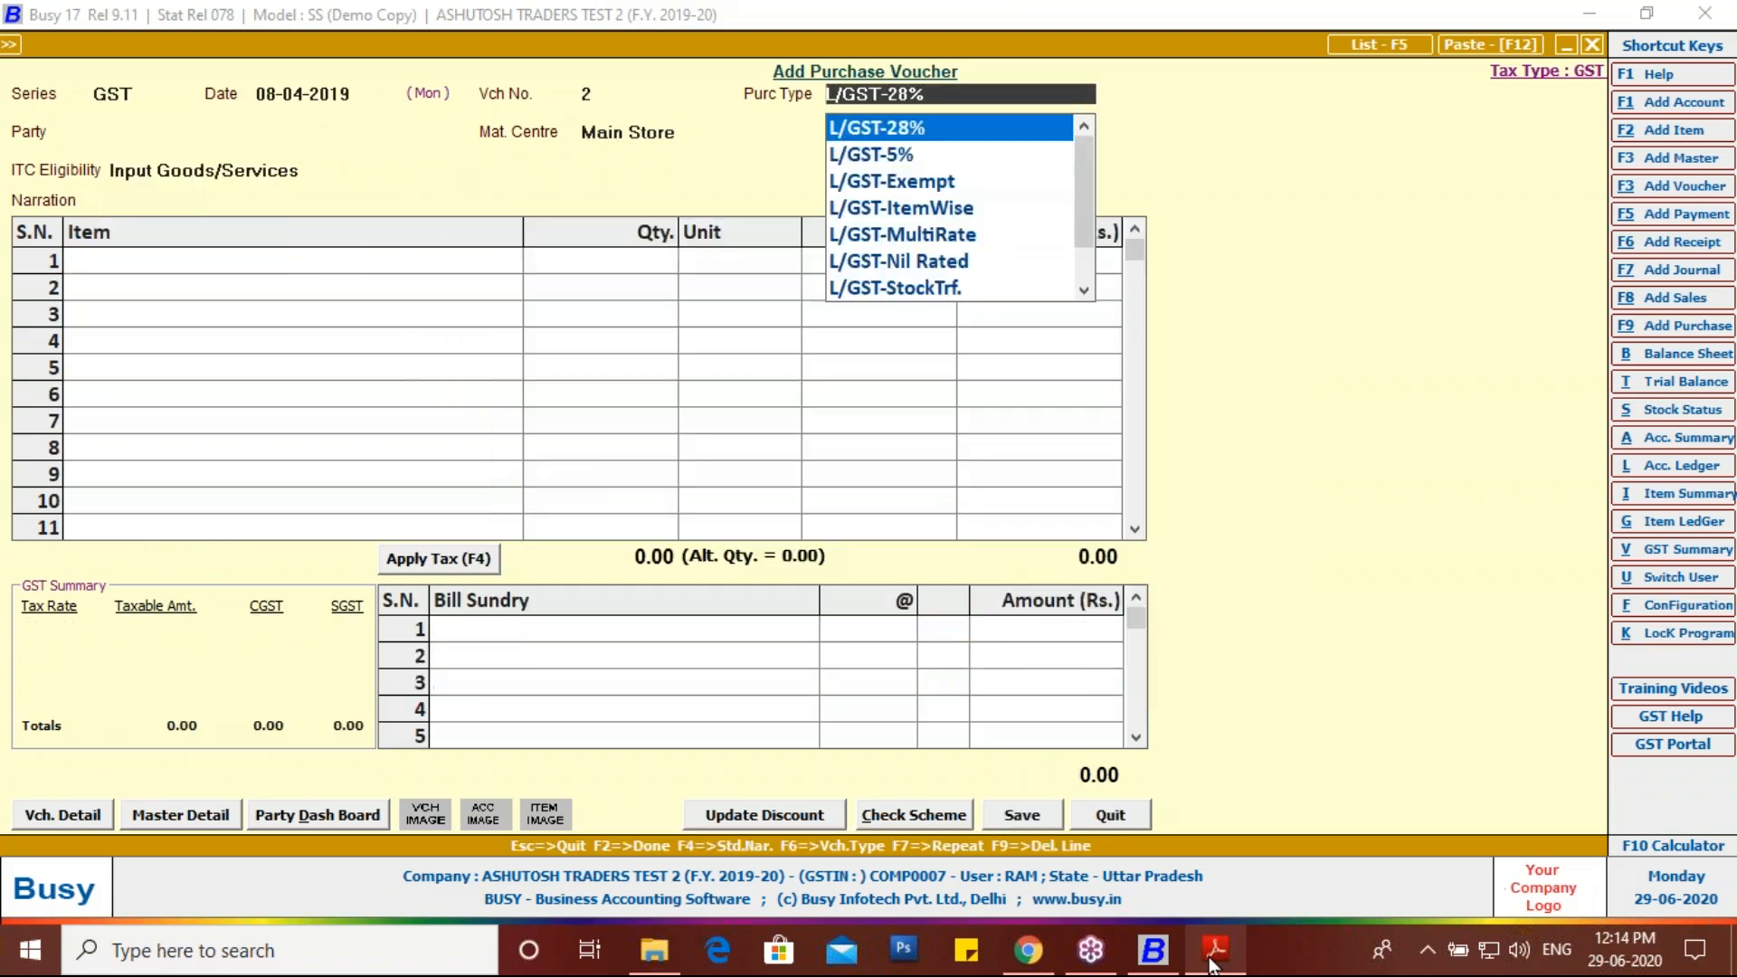
key("Return")
type("a")
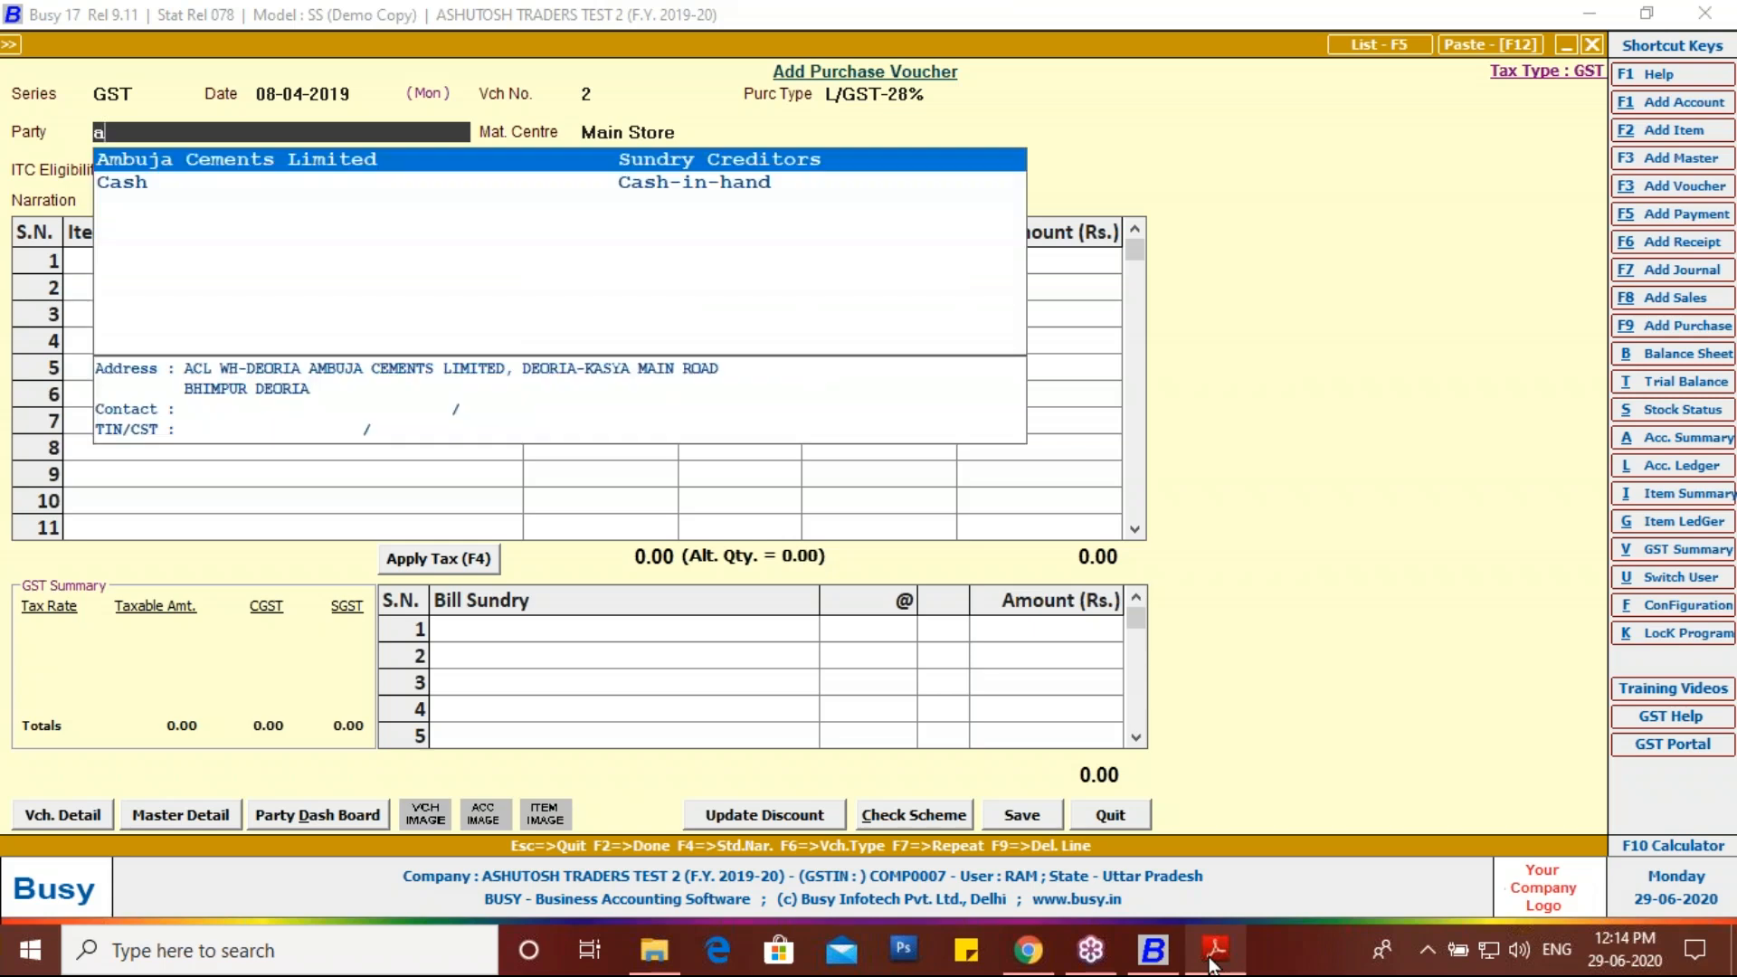
key("Return")
key("Return")
key("Return")
type("a")
key("Return")
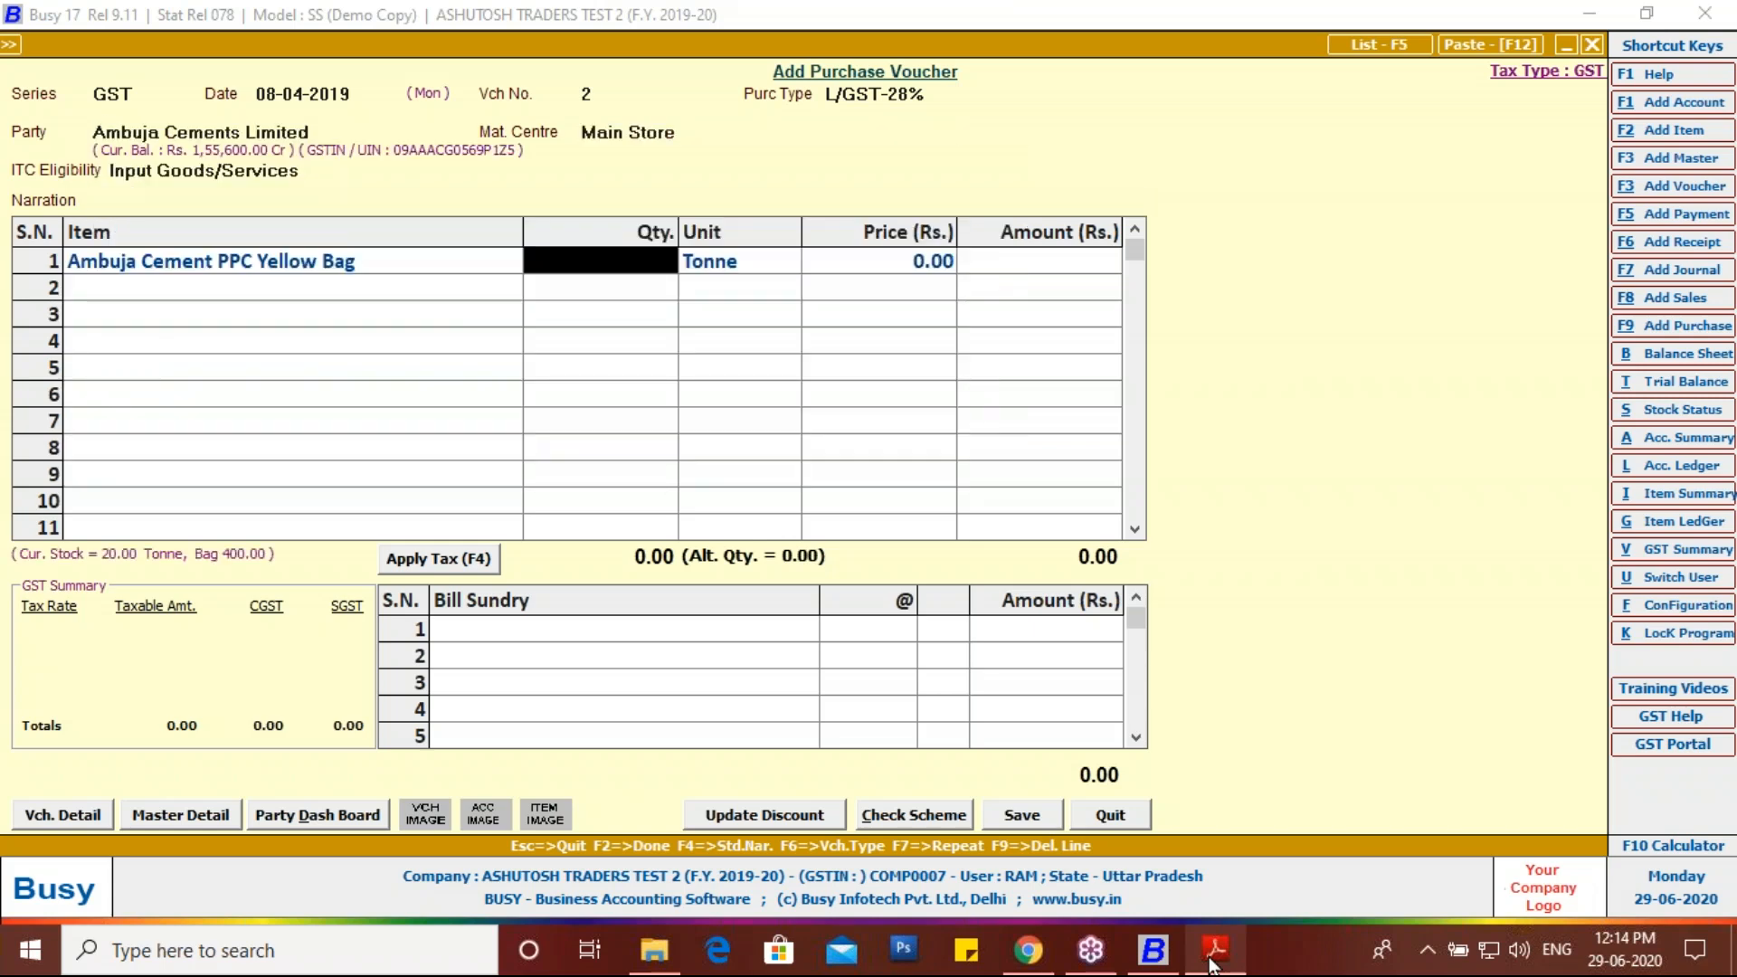
Step: Look up the quantity on the second invoice in the PDF and enter 26 Tonne for the item
left_click(1216, 950)
scroll(850, 507, "down", 10)
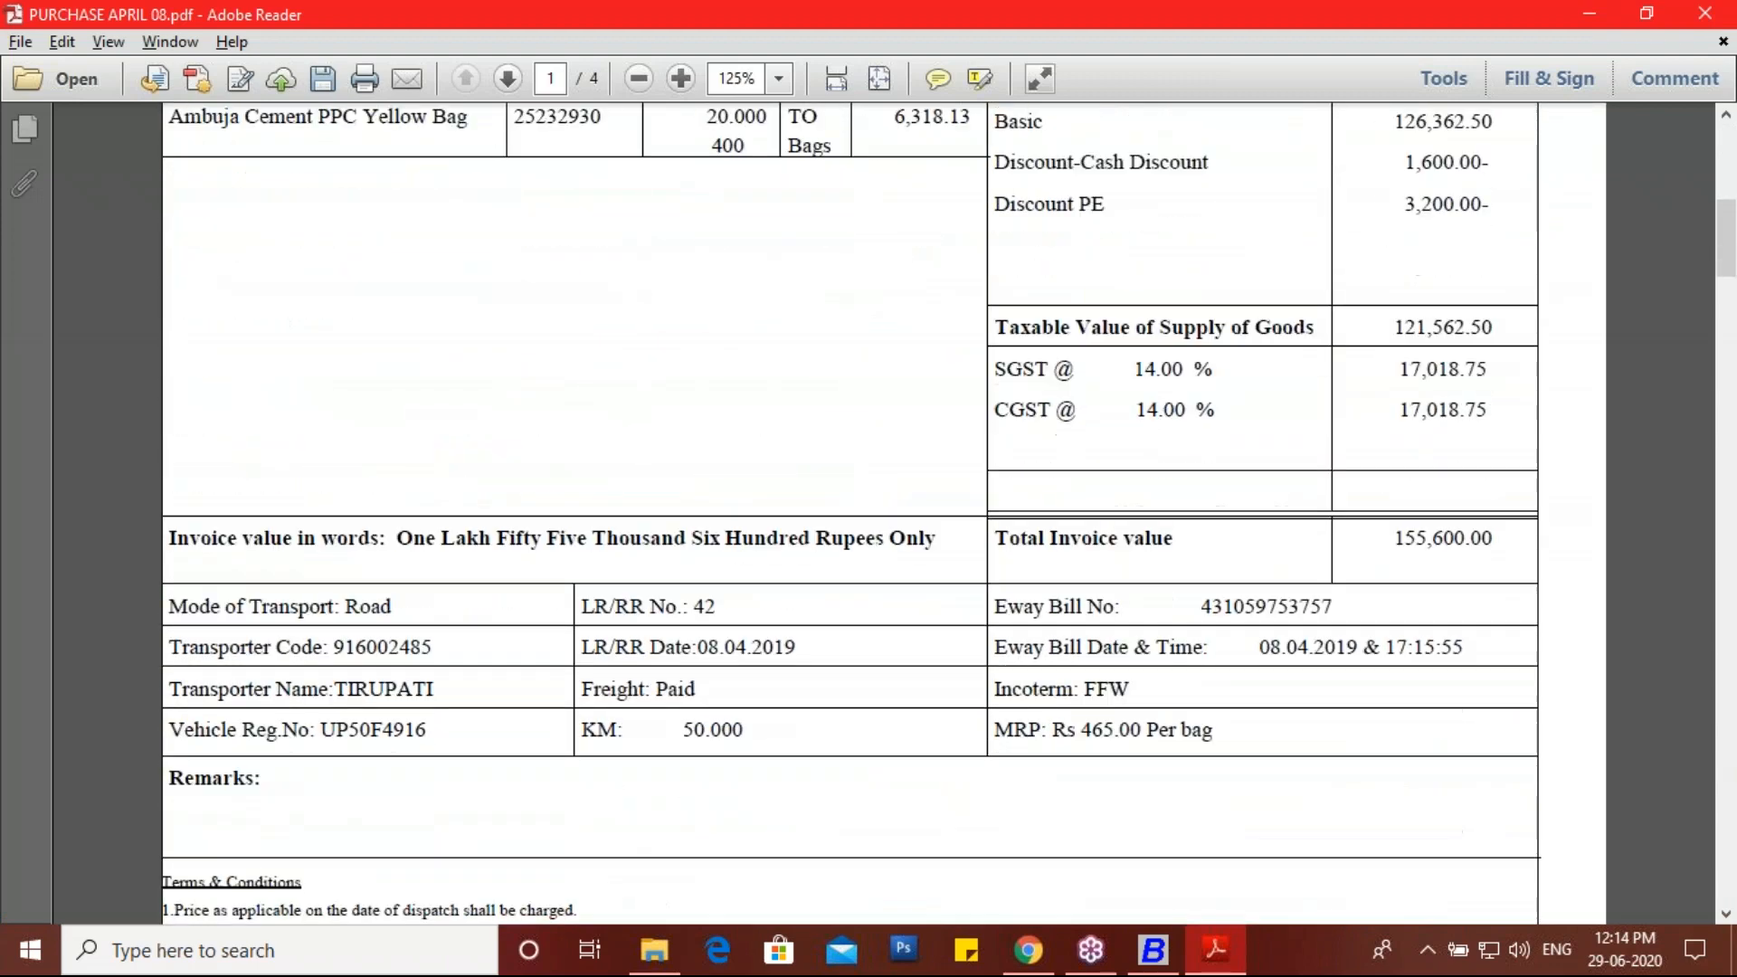
scroll(851, 506, "down", 20)
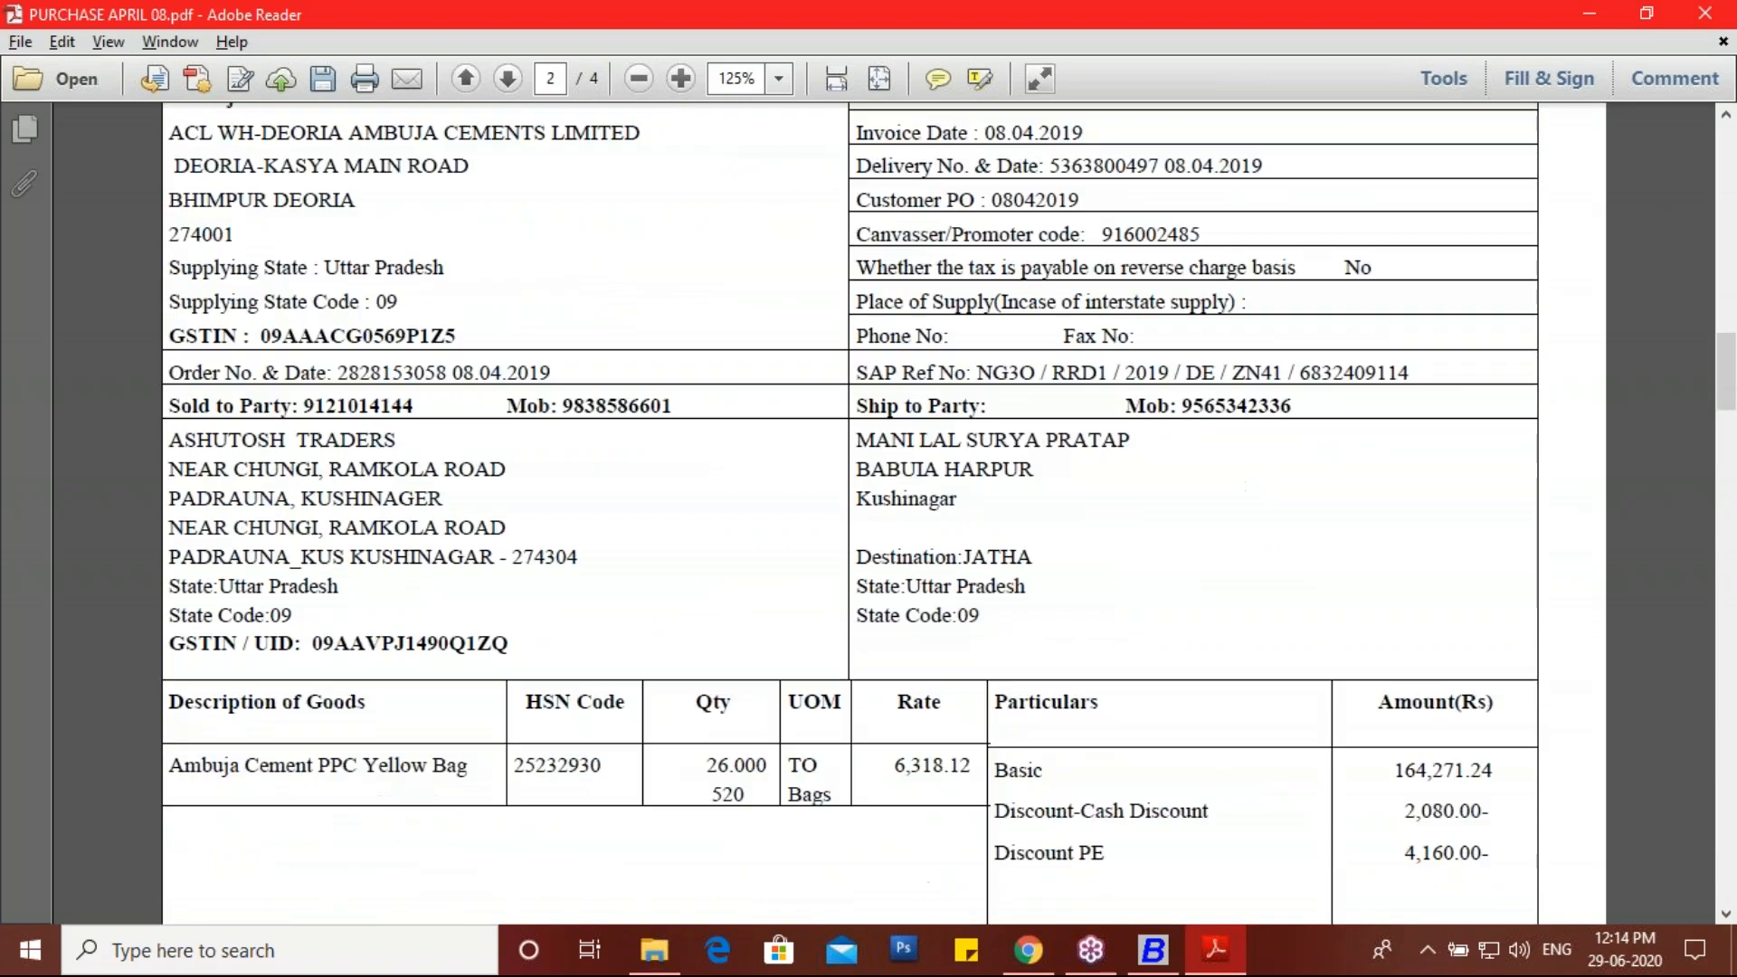
scroll(739, 633, "down", 3)
left_click_drag(707, 597, 768, 586)
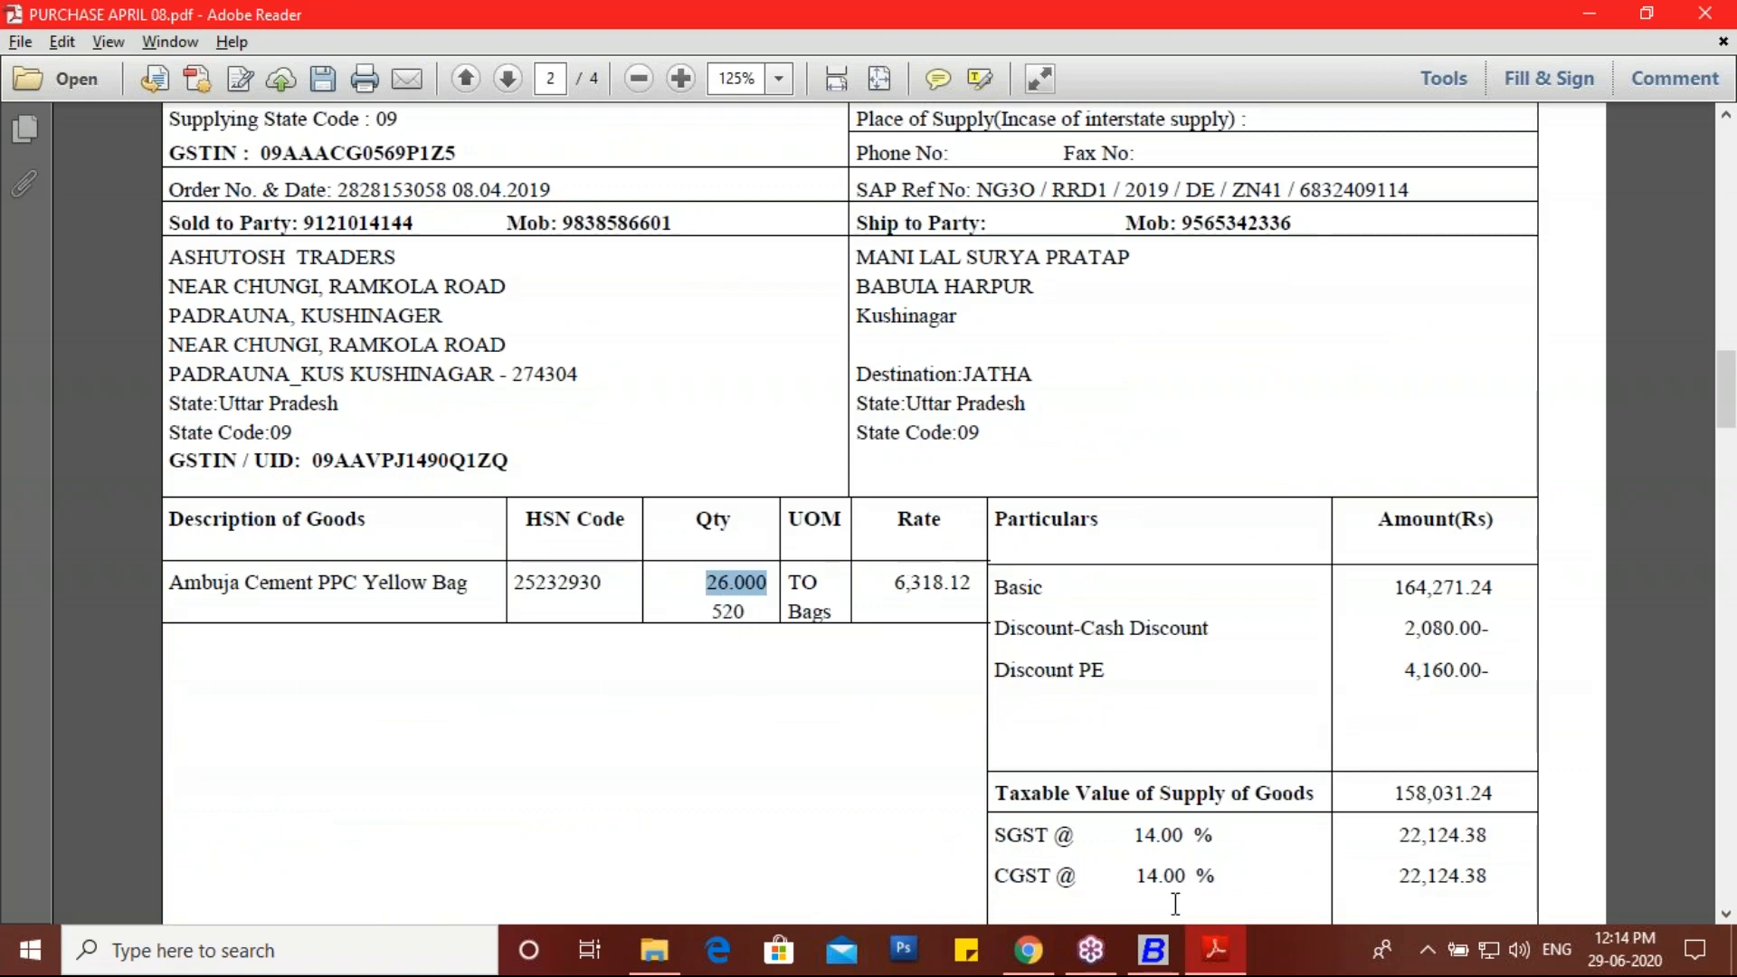
left_click(1209, 957)
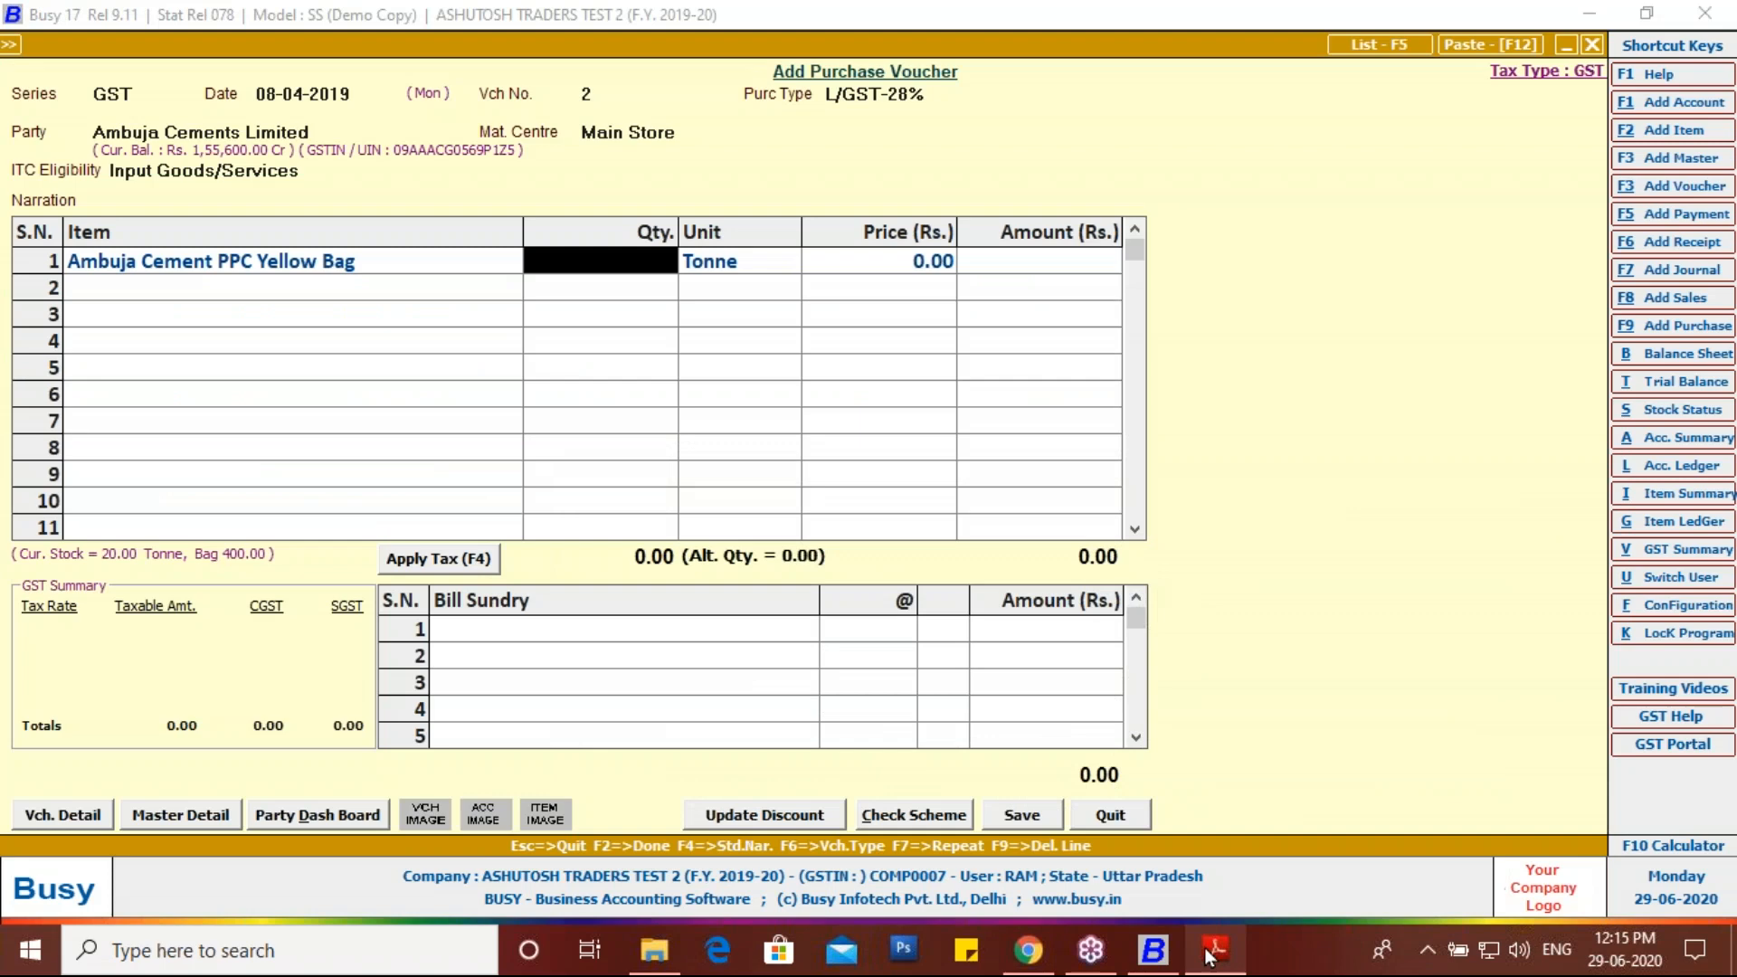
type("63")
key("BackSpace")
key("BackSpace")
type("26")
key("Return")
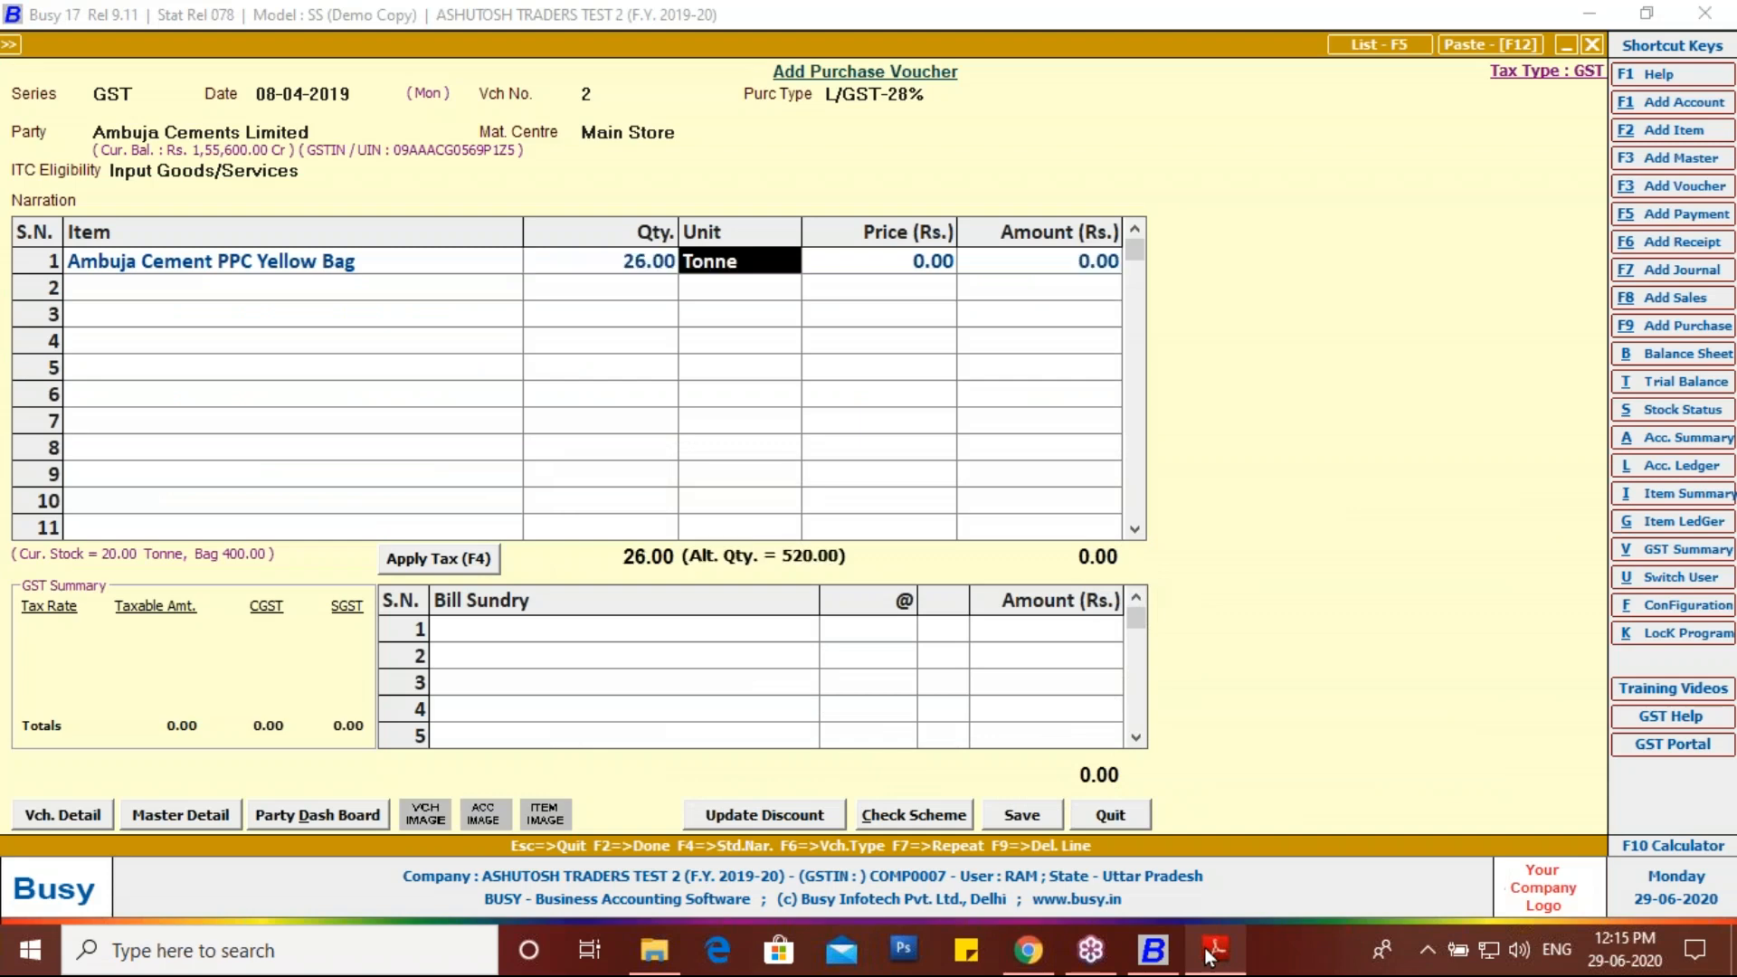
Step: Accept 520 bags as the alternate quantity, check the invoice's basic amount, and leave the item price and discount unfilled
key("Return")
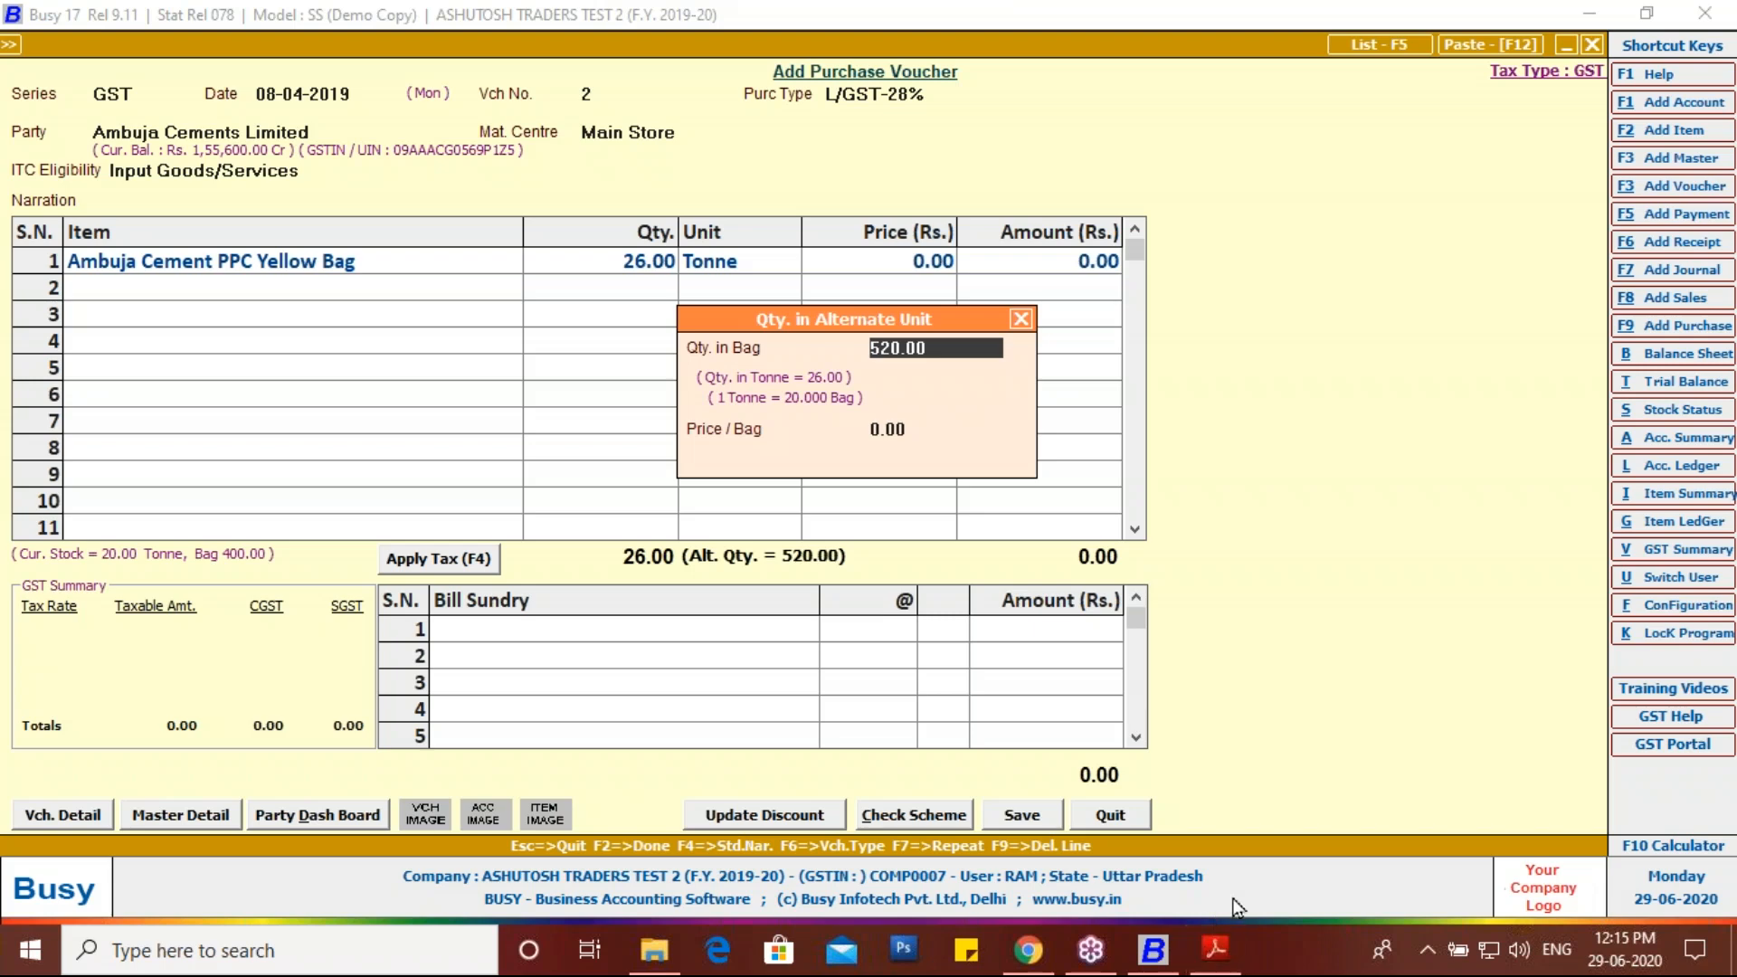
left_click(1213, 952)
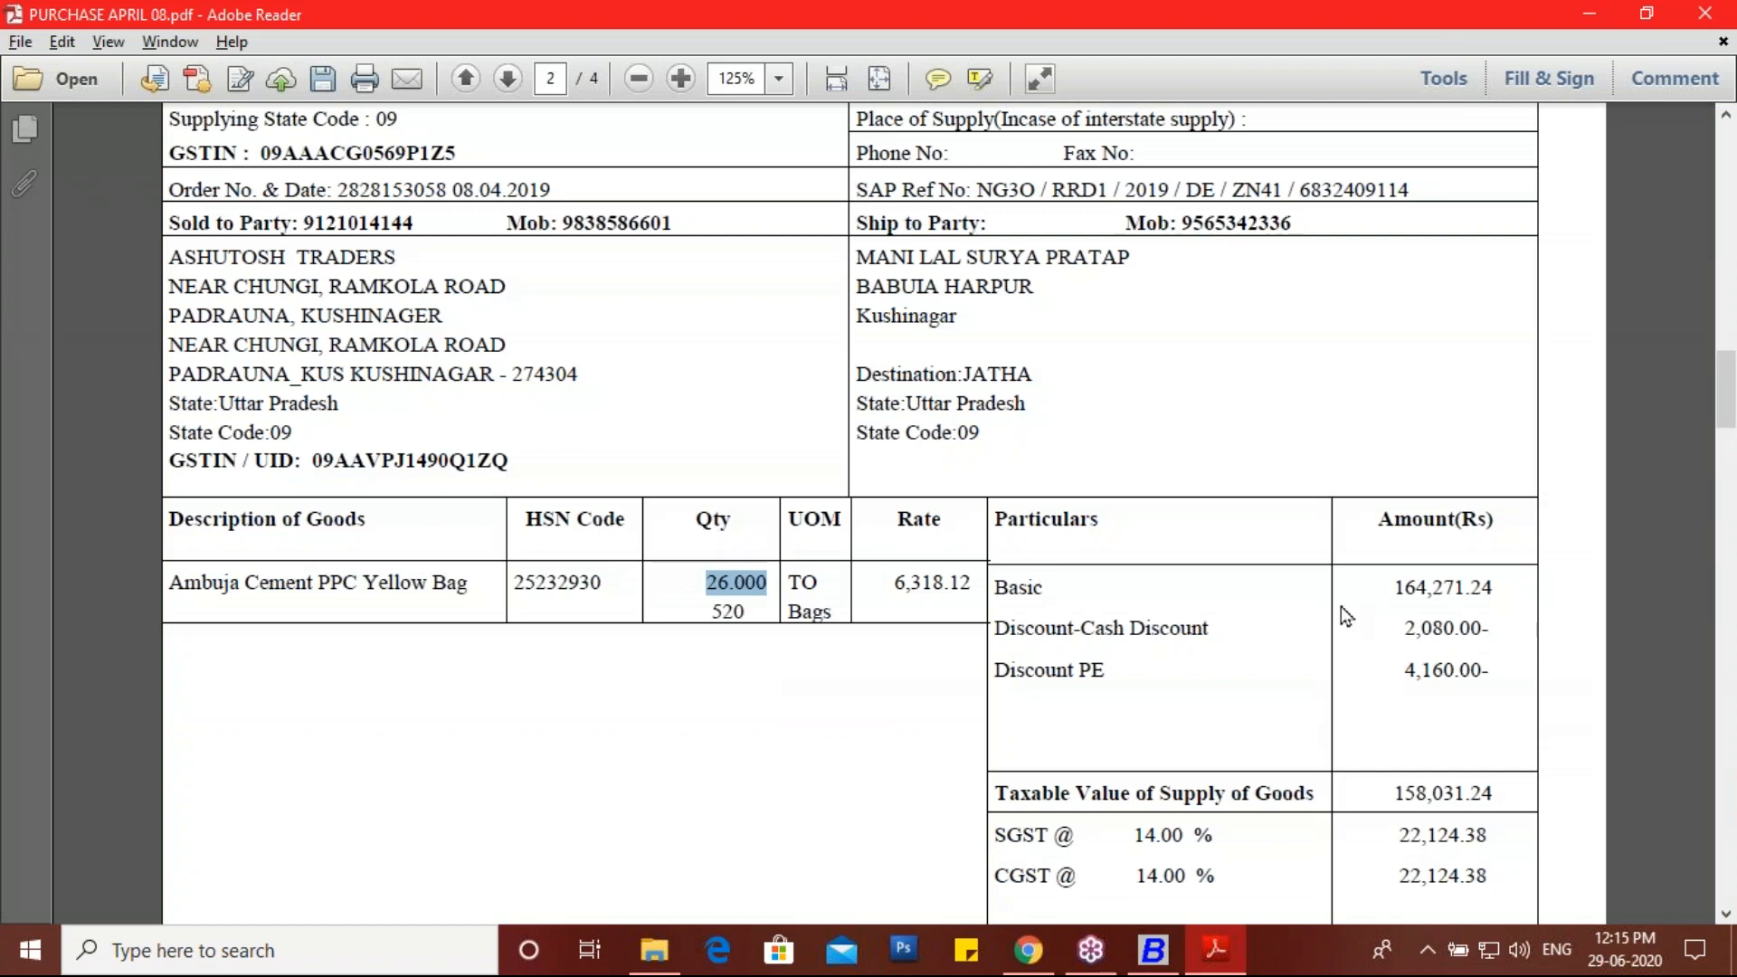
left_click_drag(1393, 586, 1498, 598)
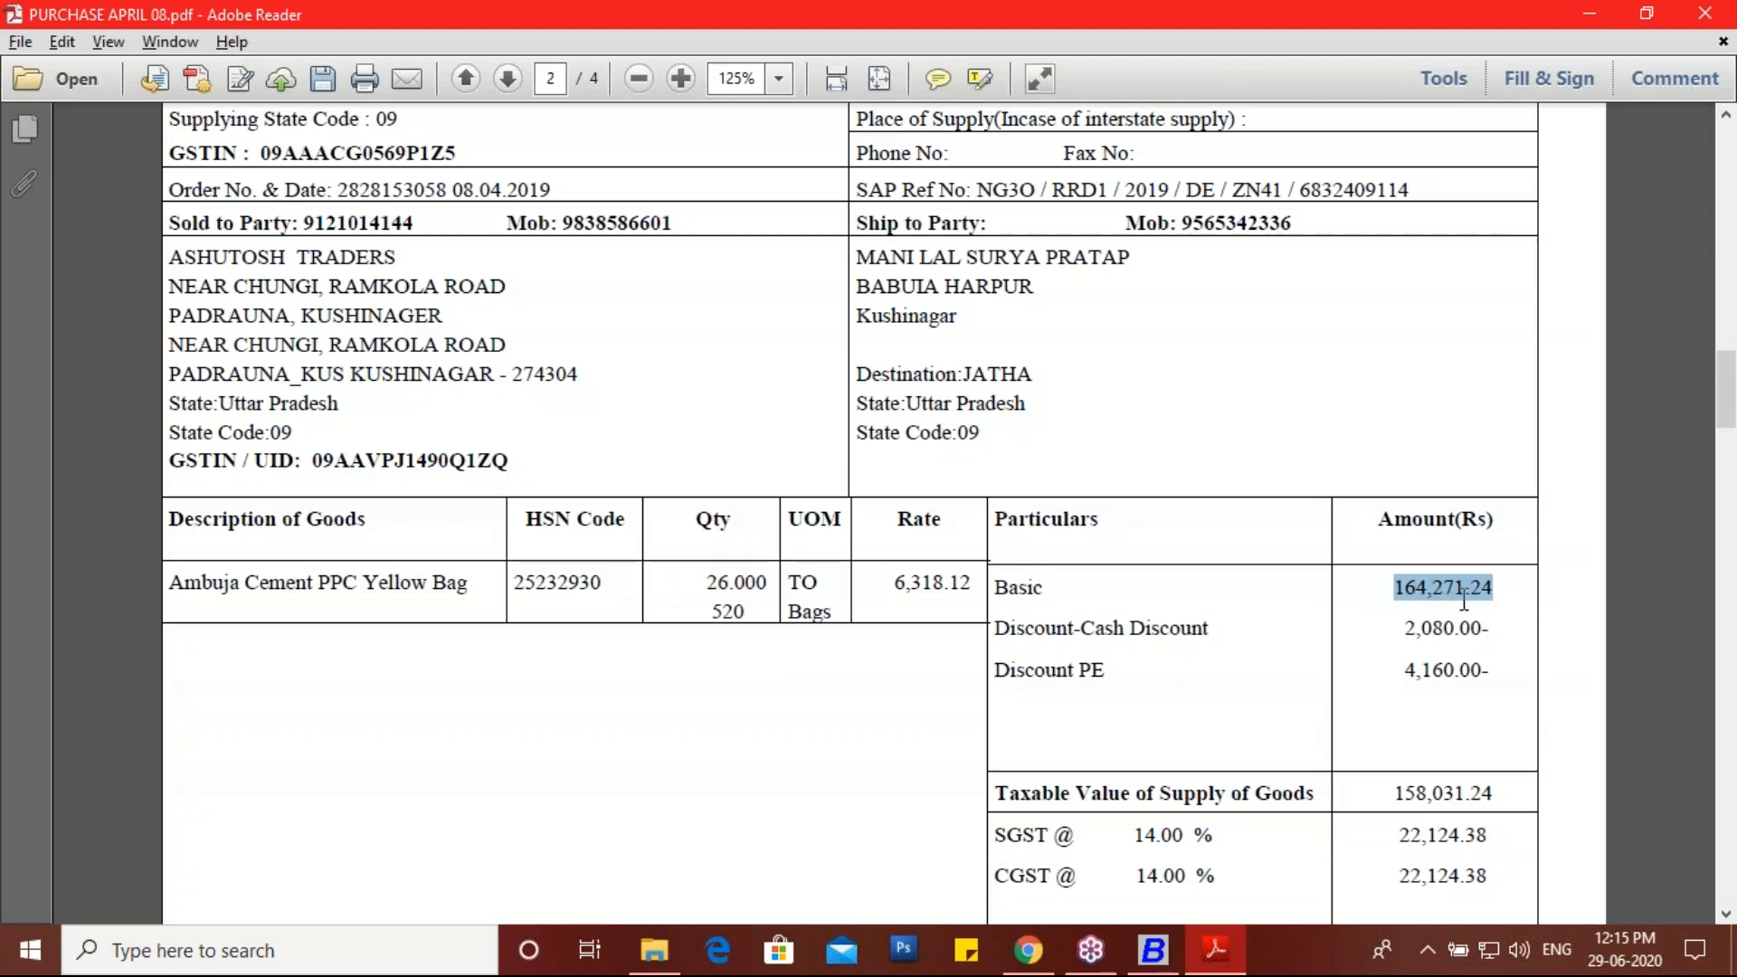
left_click(1228, 957)
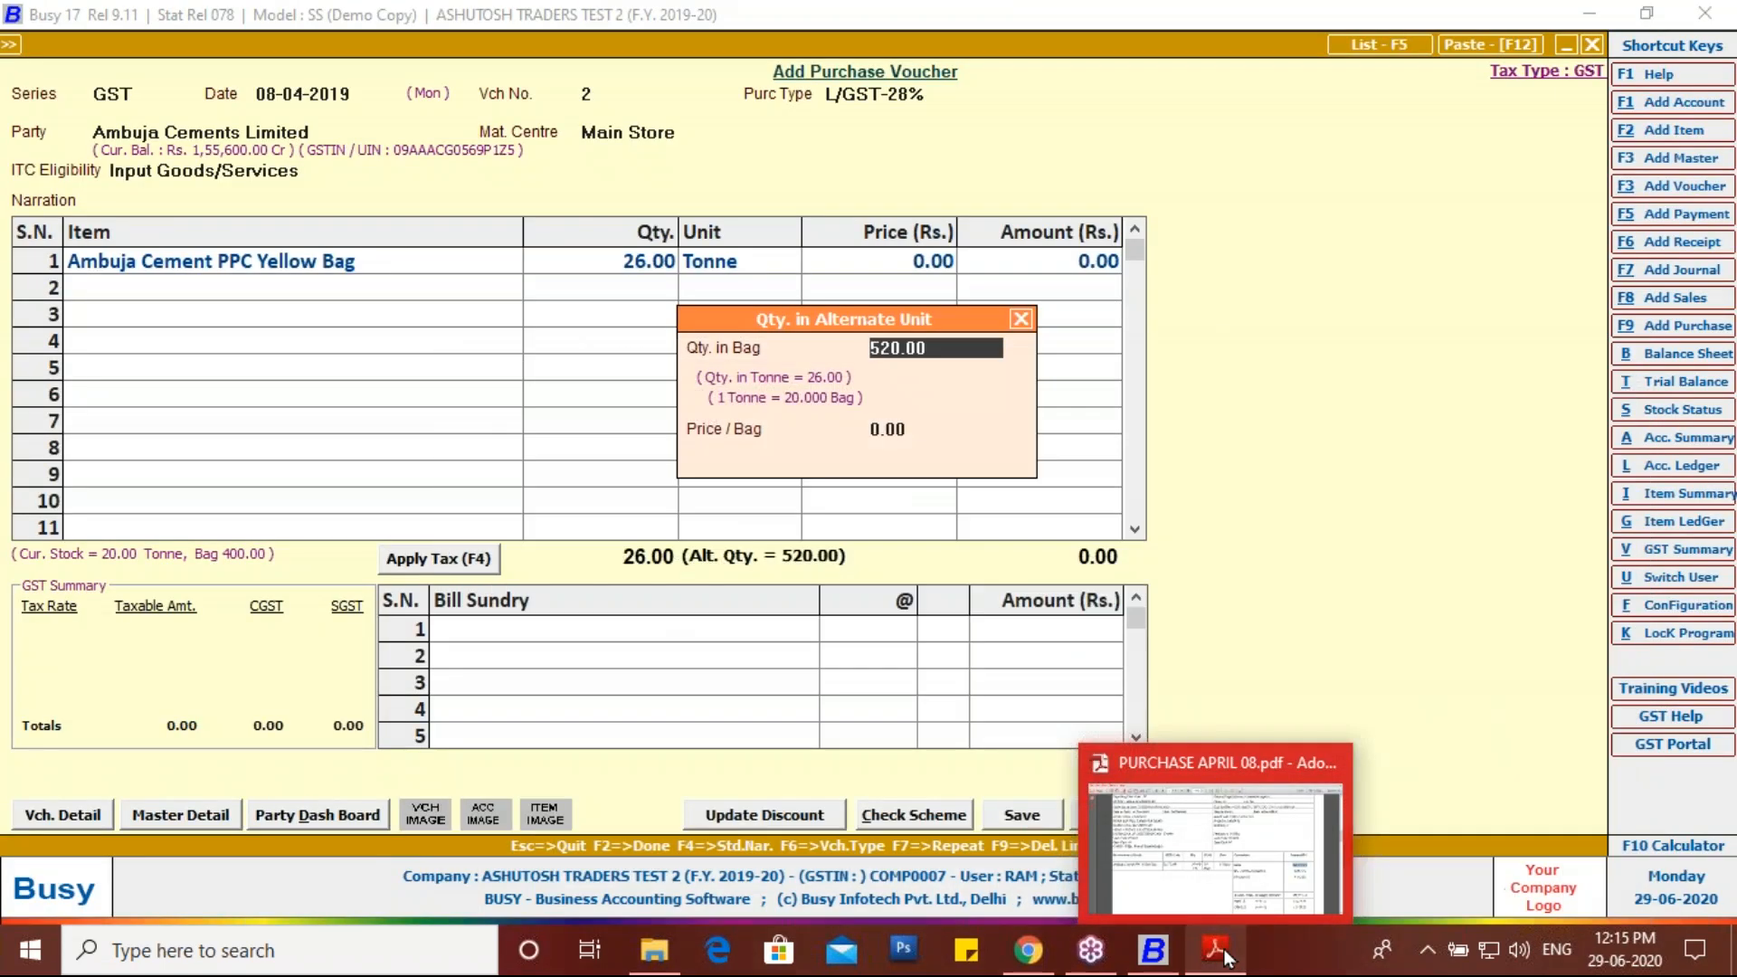
key("Return")
key("Return")
key("Return")
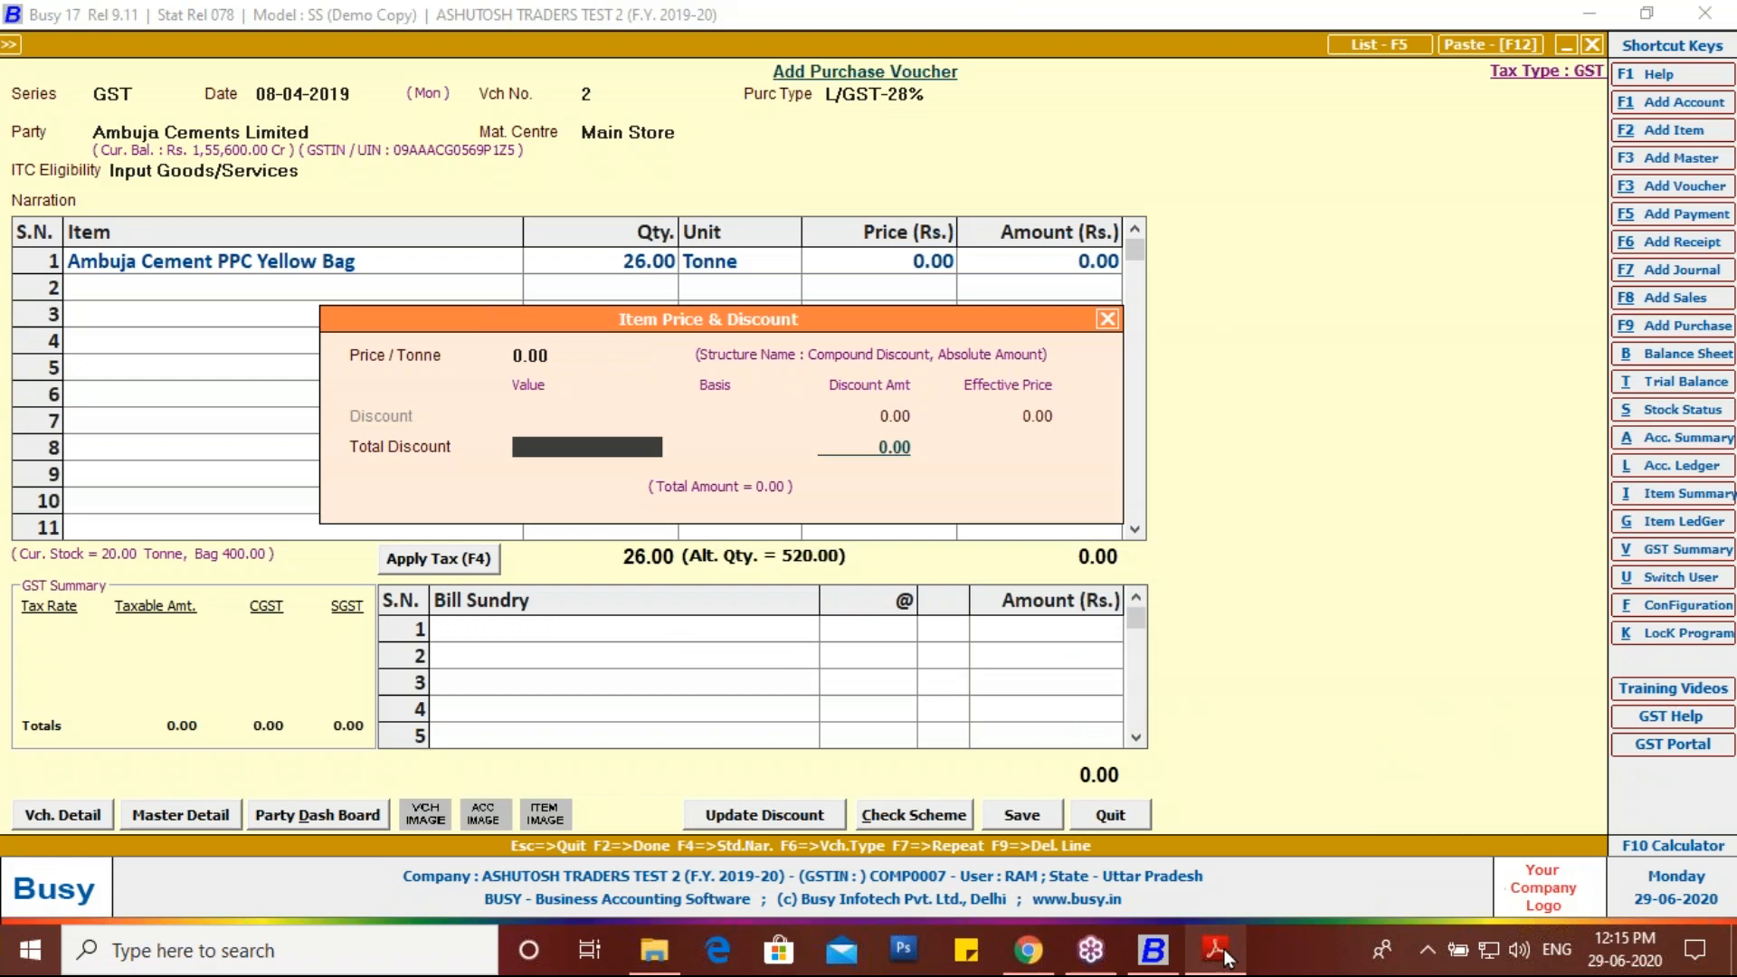
key("Escape")
Step: Set the item amount to 1,64,271.24 from the invoice and compare the resulting price with the invoice rate
key("Return")
type("1")
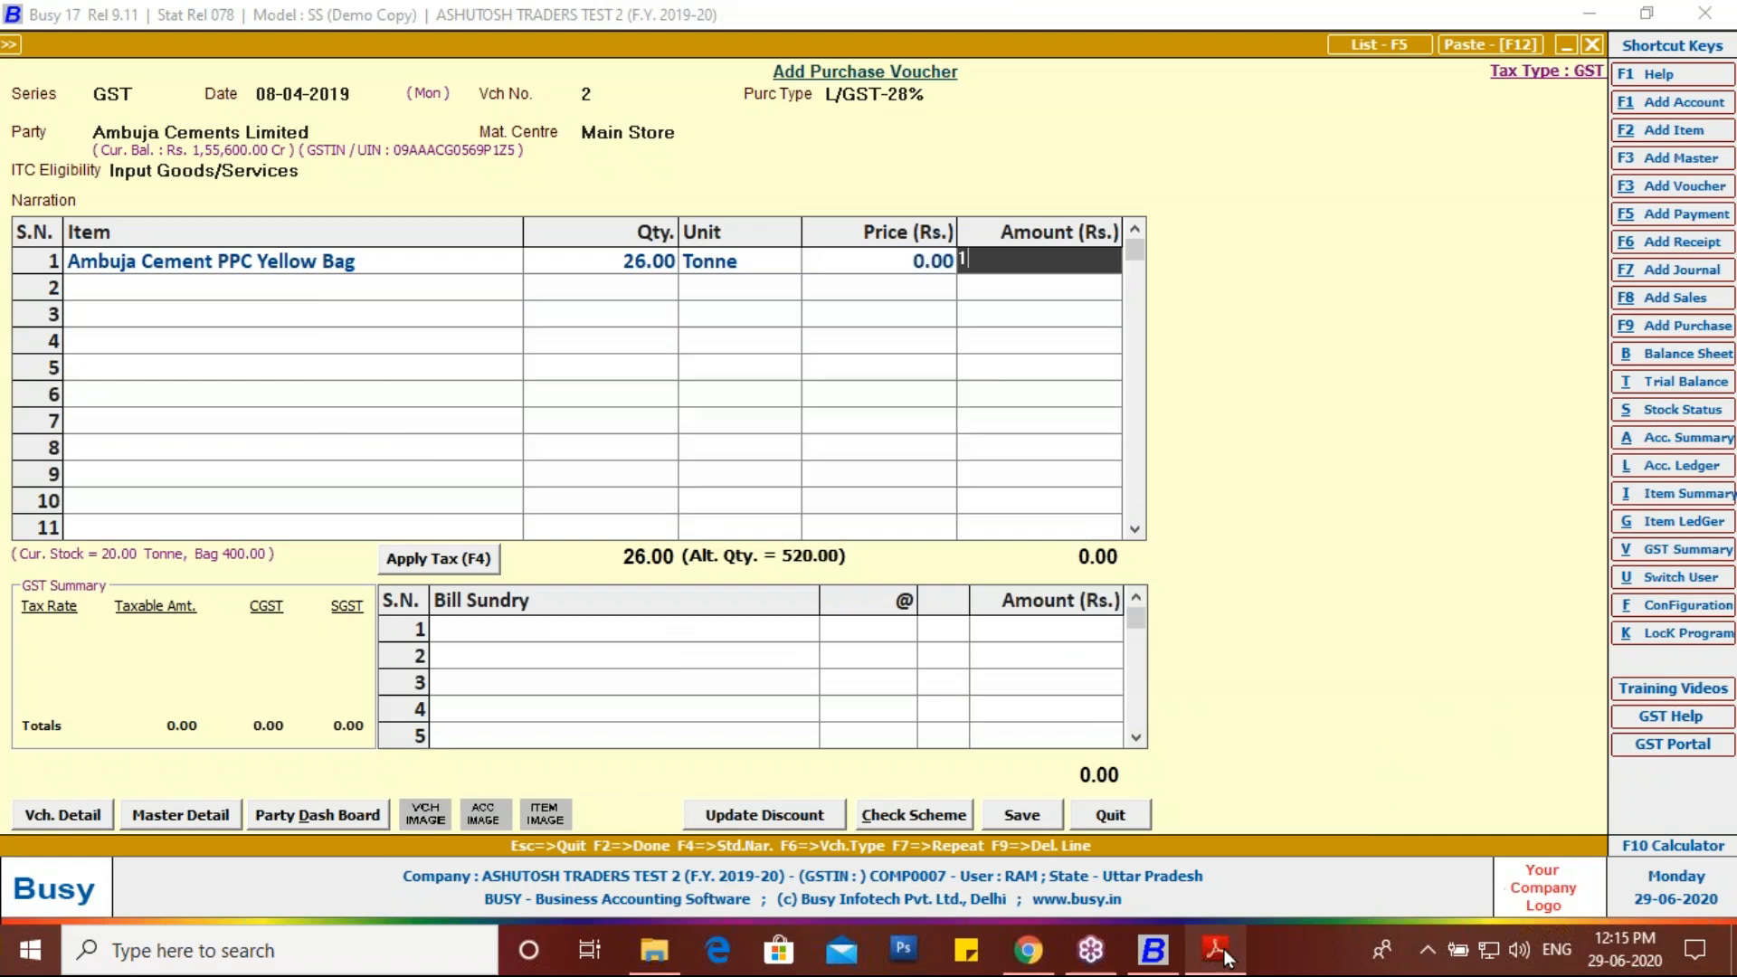
left_click(1221, 952)
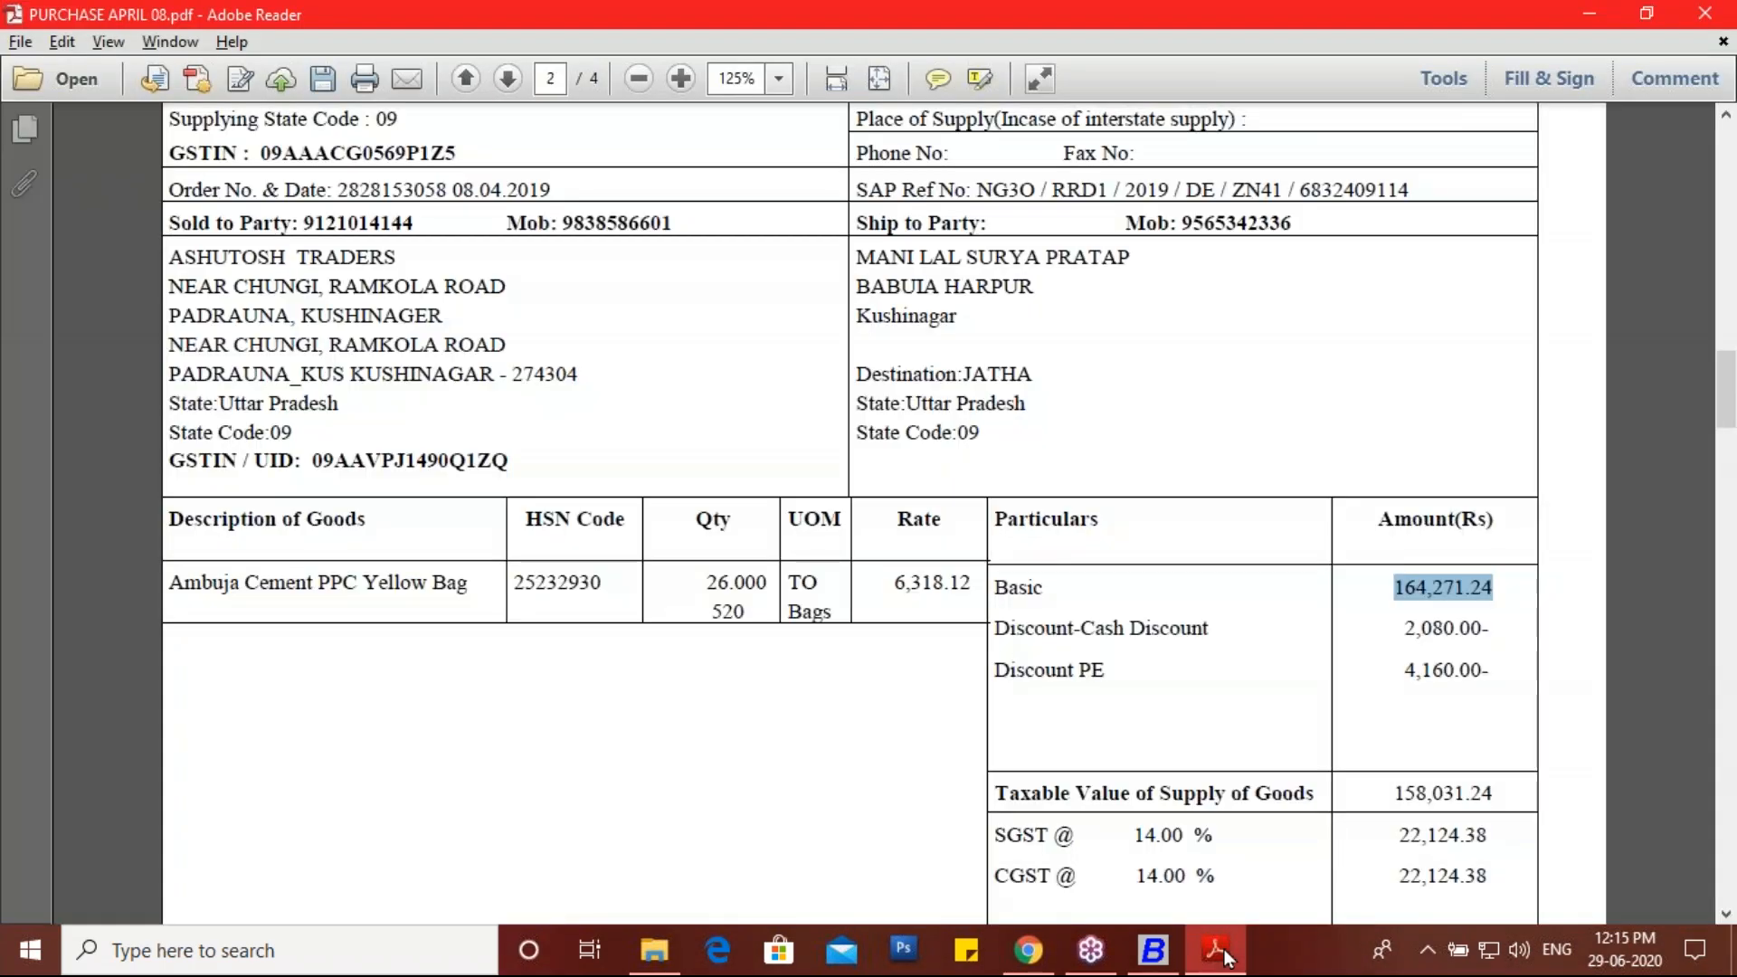
left_click(1222, 952)
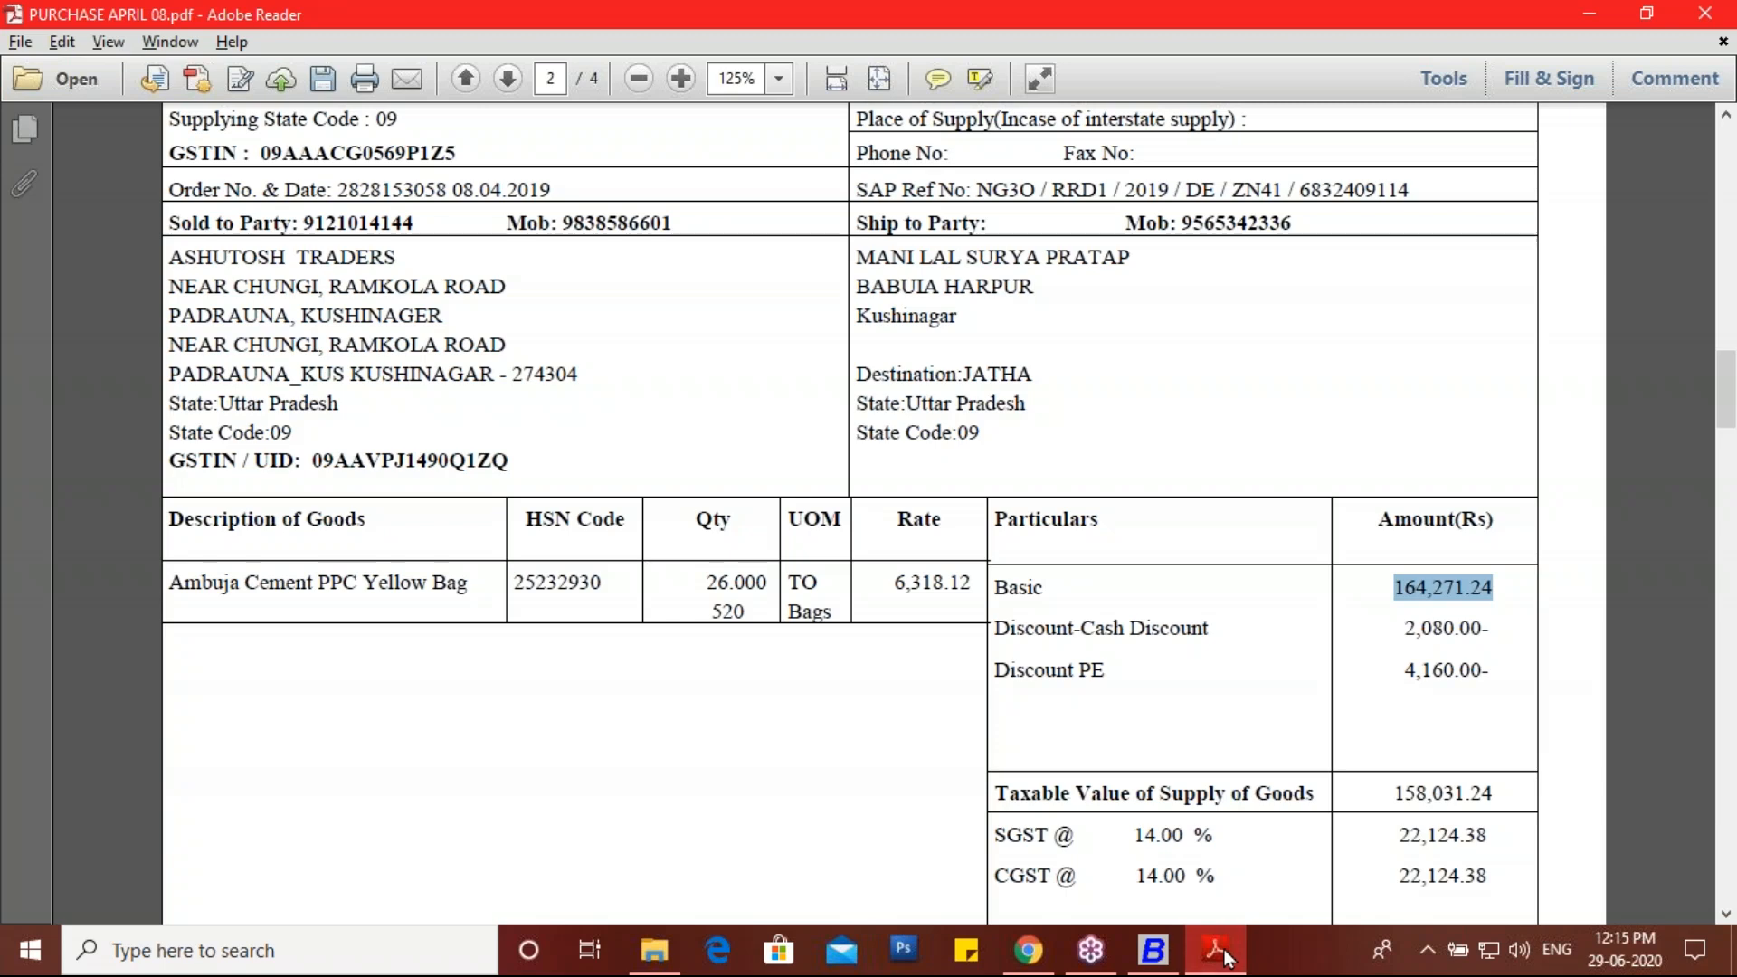
type("642")
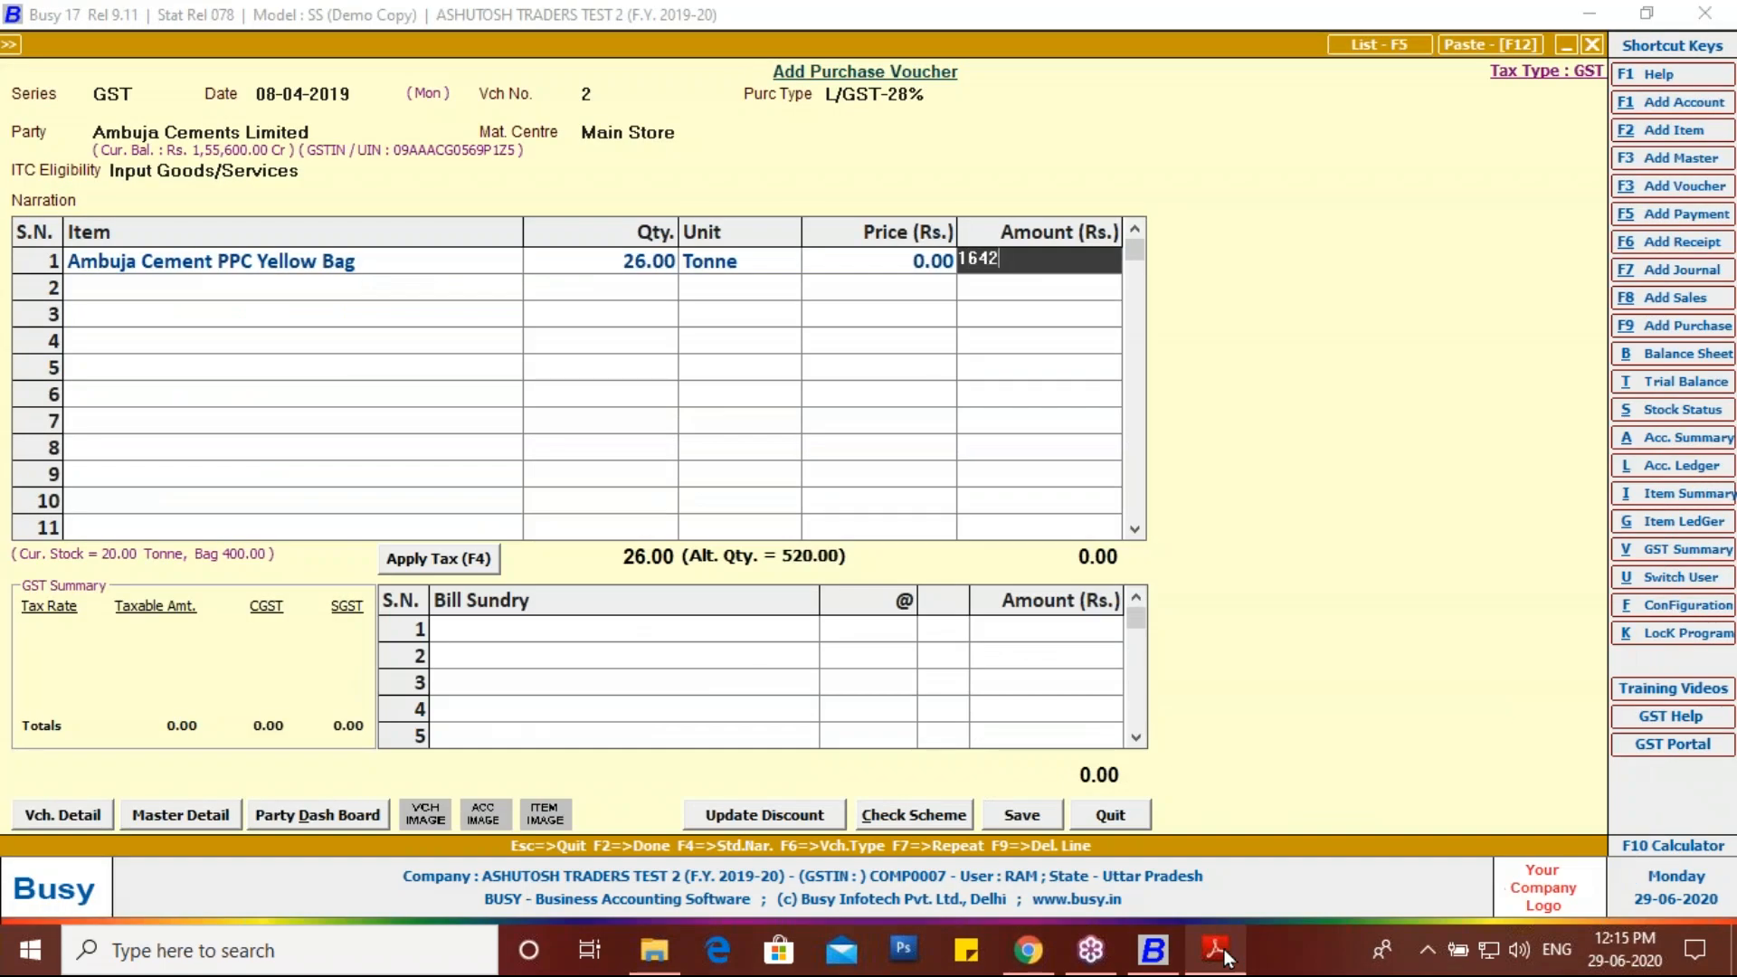
type("71.")
left_click(1224, 954)
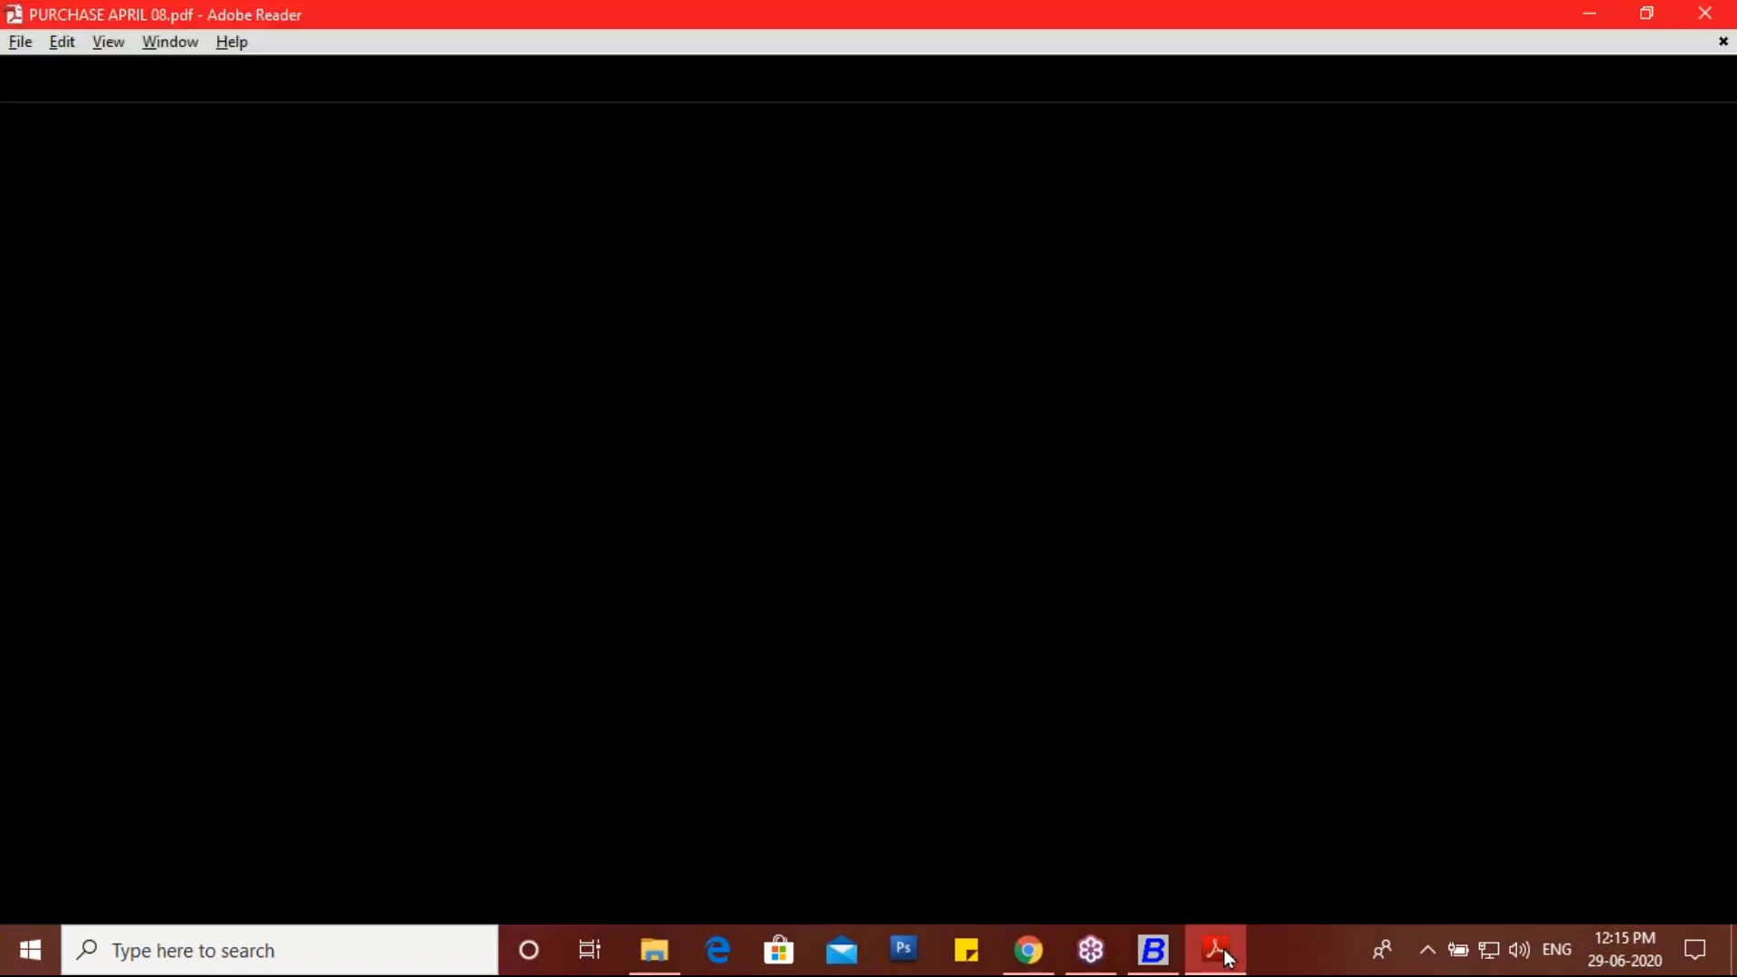
left_click(1224, 955)
type("24")
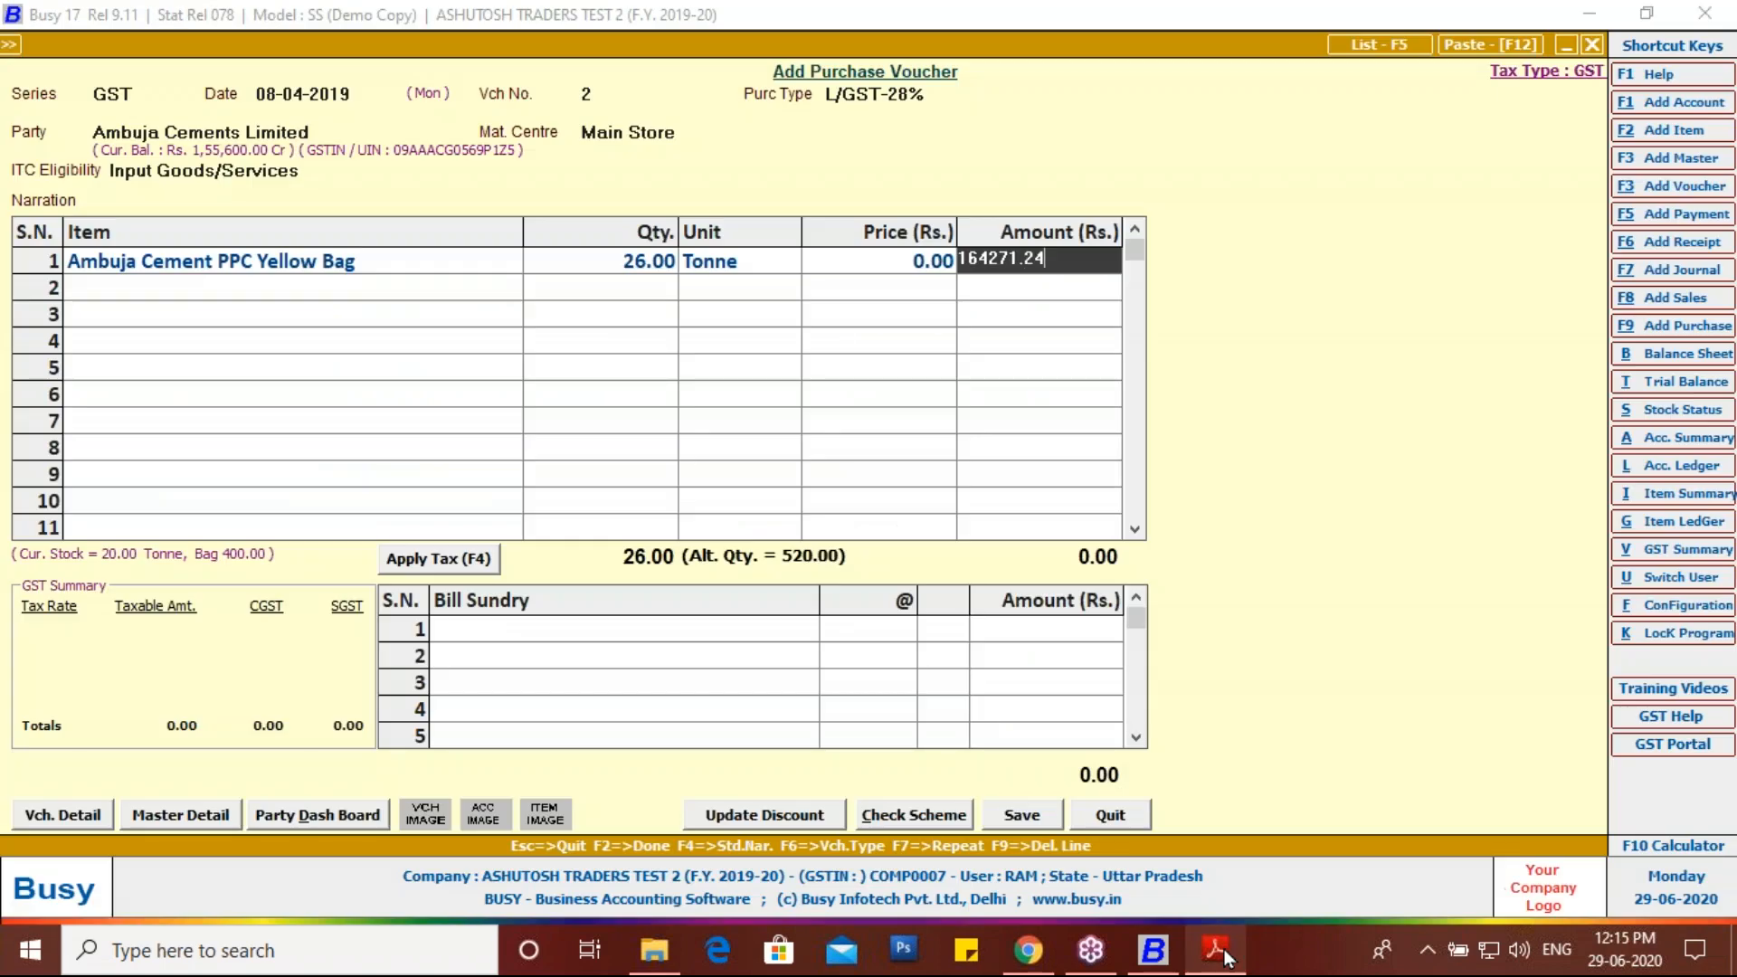
key("Return")
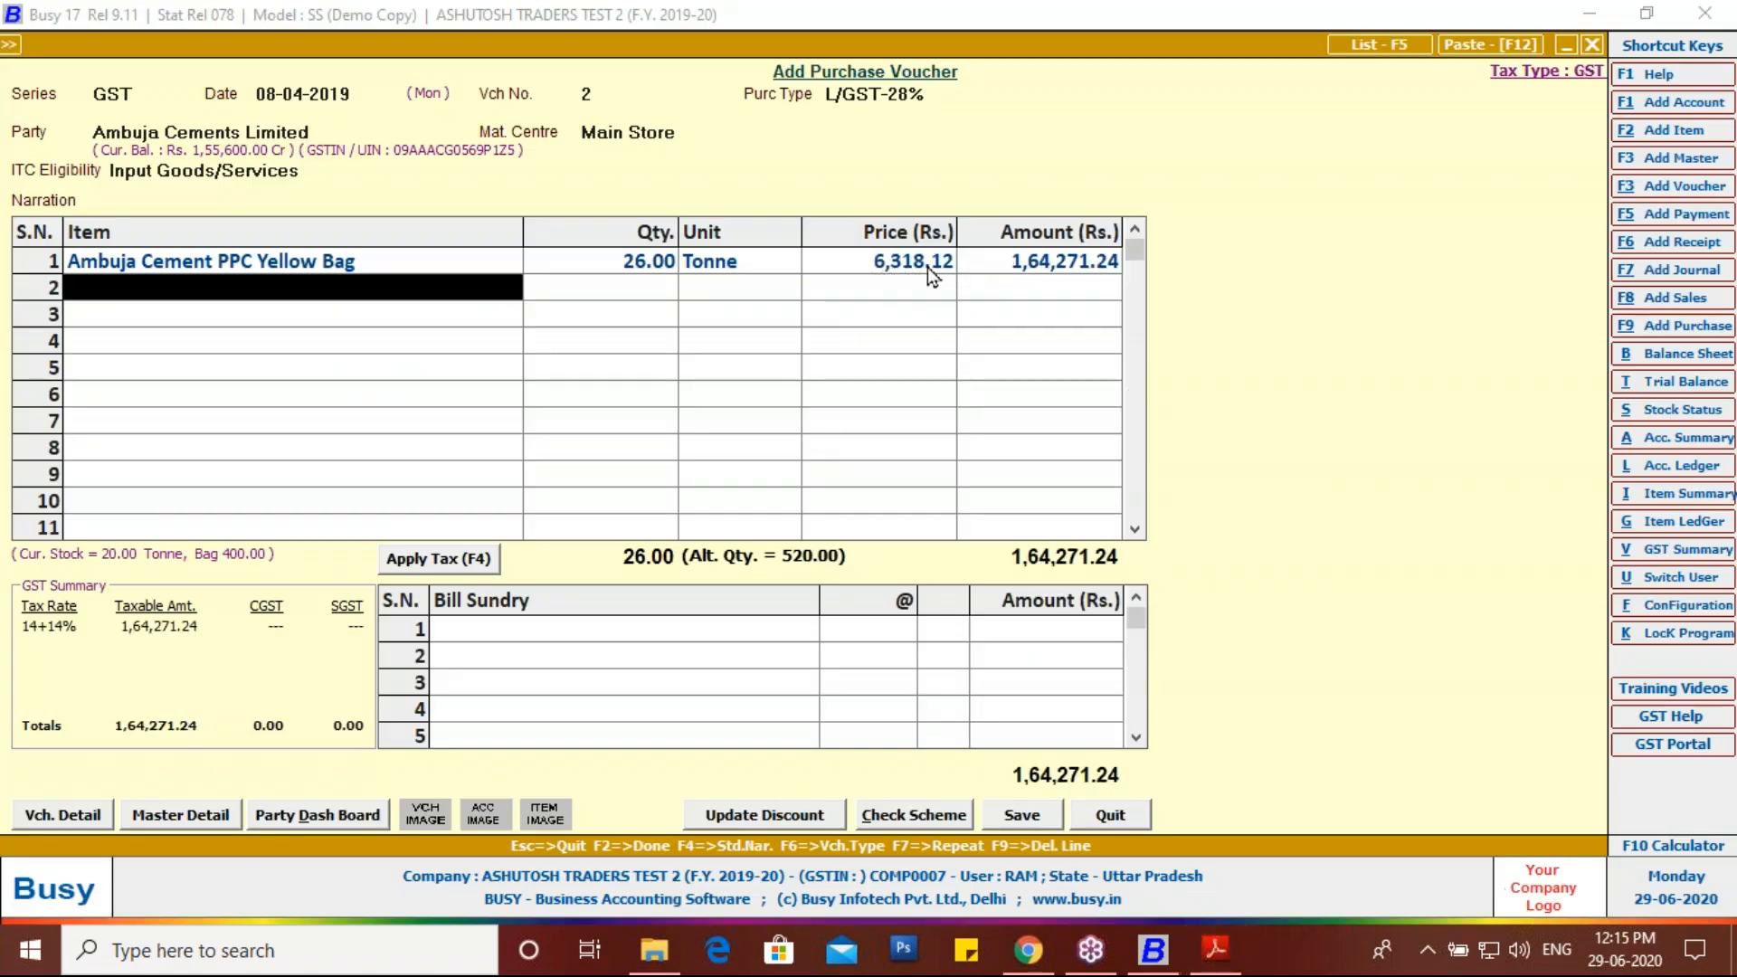
left_click(1215, 950)
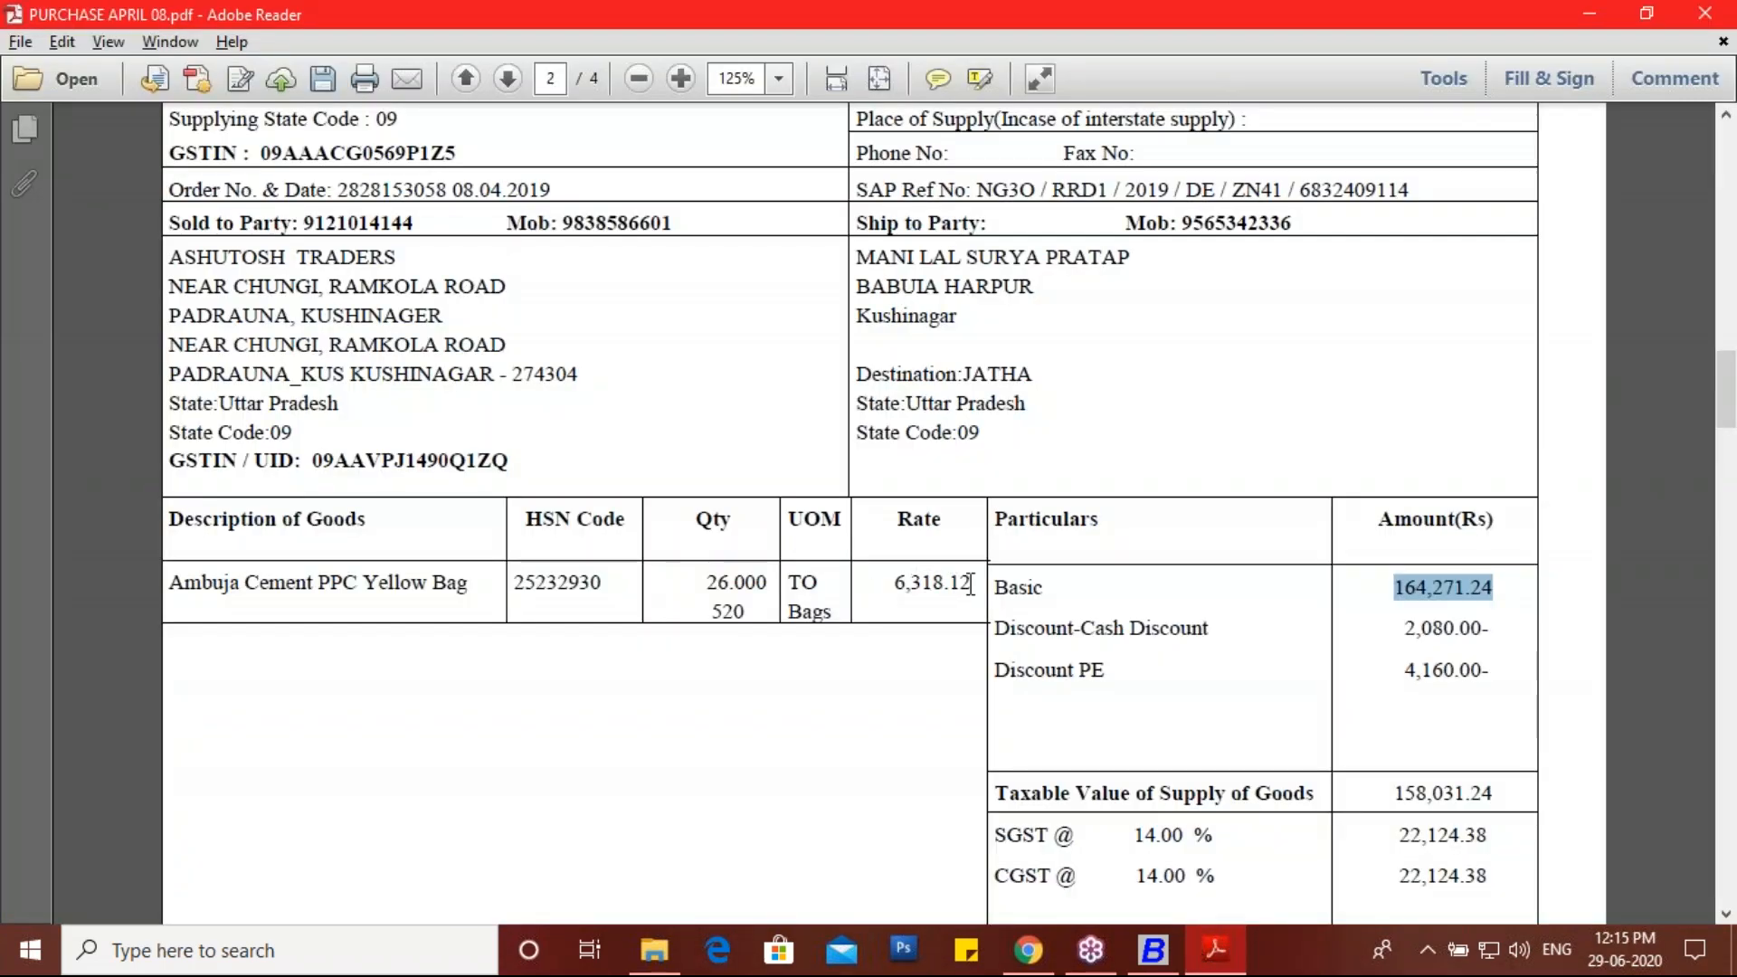
left_click(1152, 950)
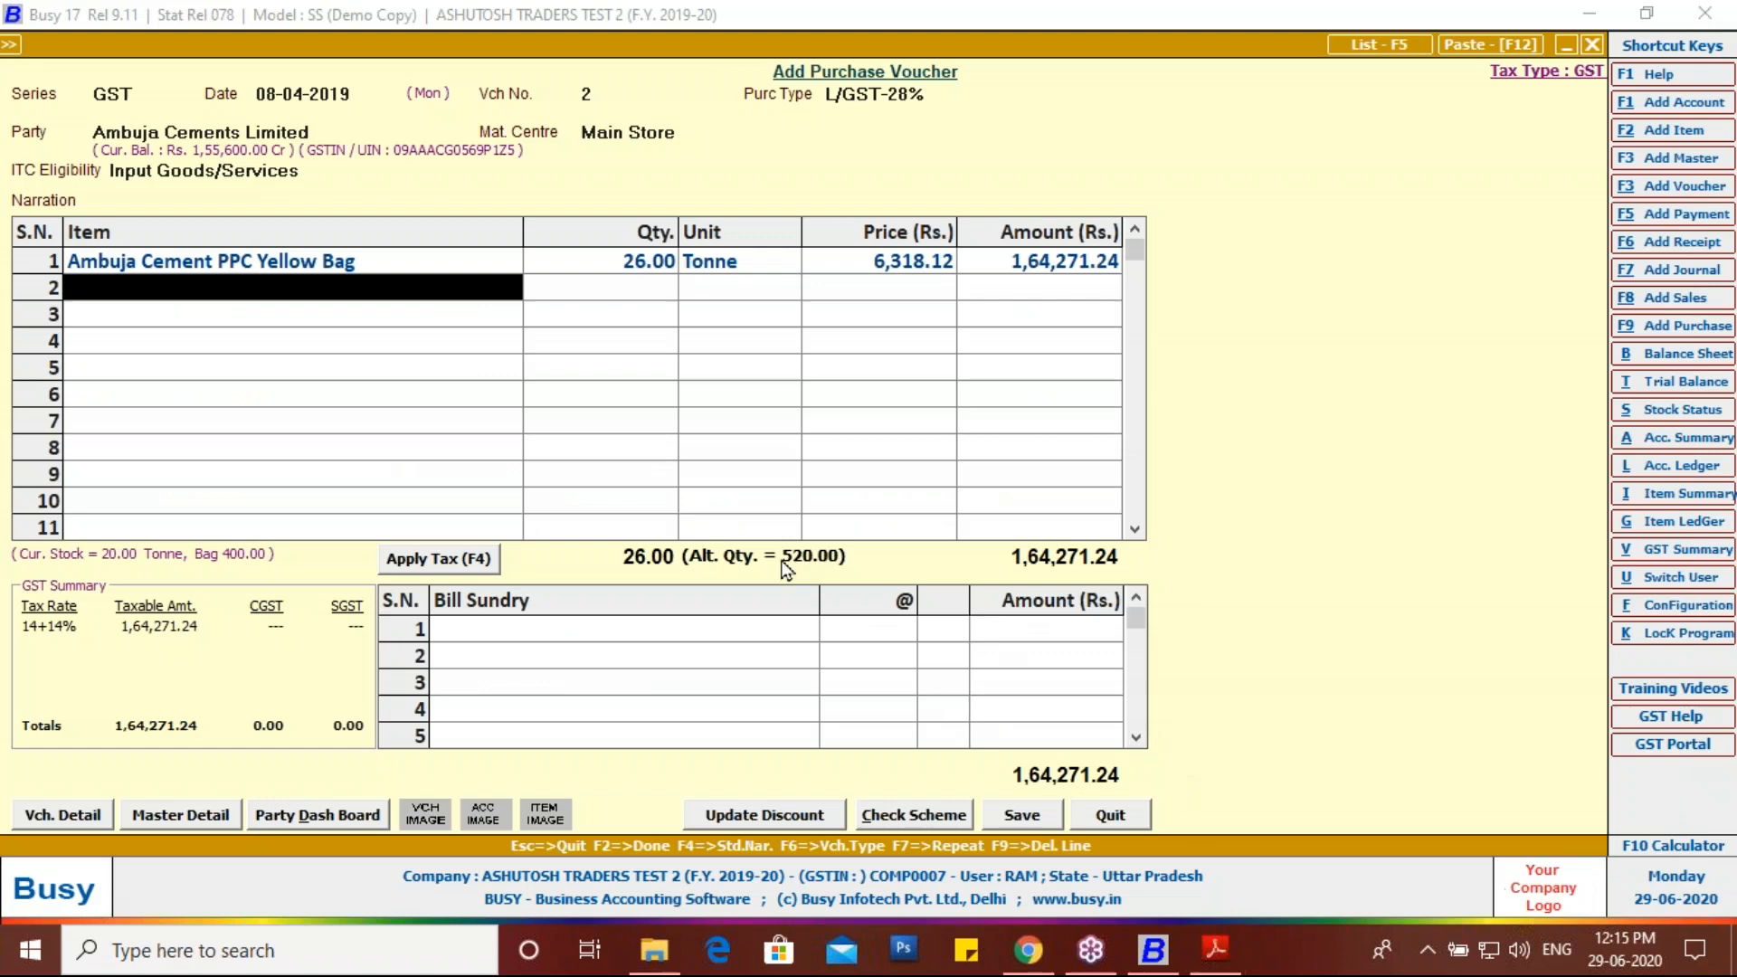
Step: Apply 14% CGST and 14% SGST to the voucher, clear the manual Rounded Off (-) line, and finish with automatic rounding
left_click(491, 561)
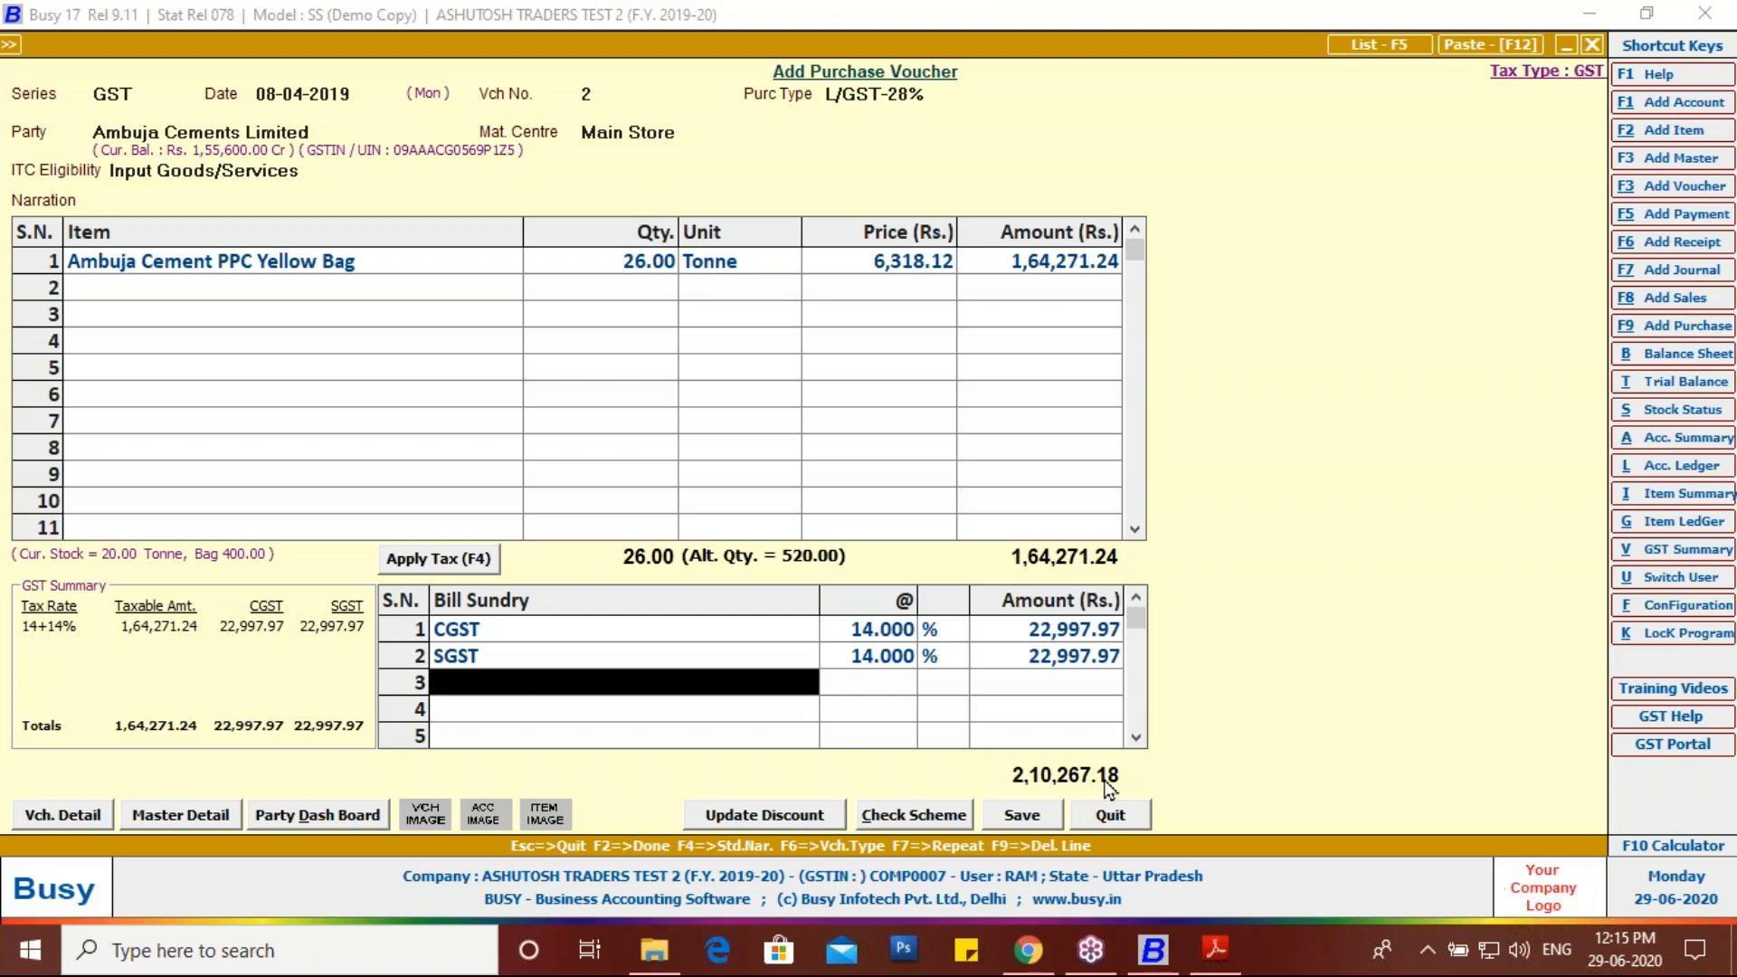
mouse_move(1216, 951)
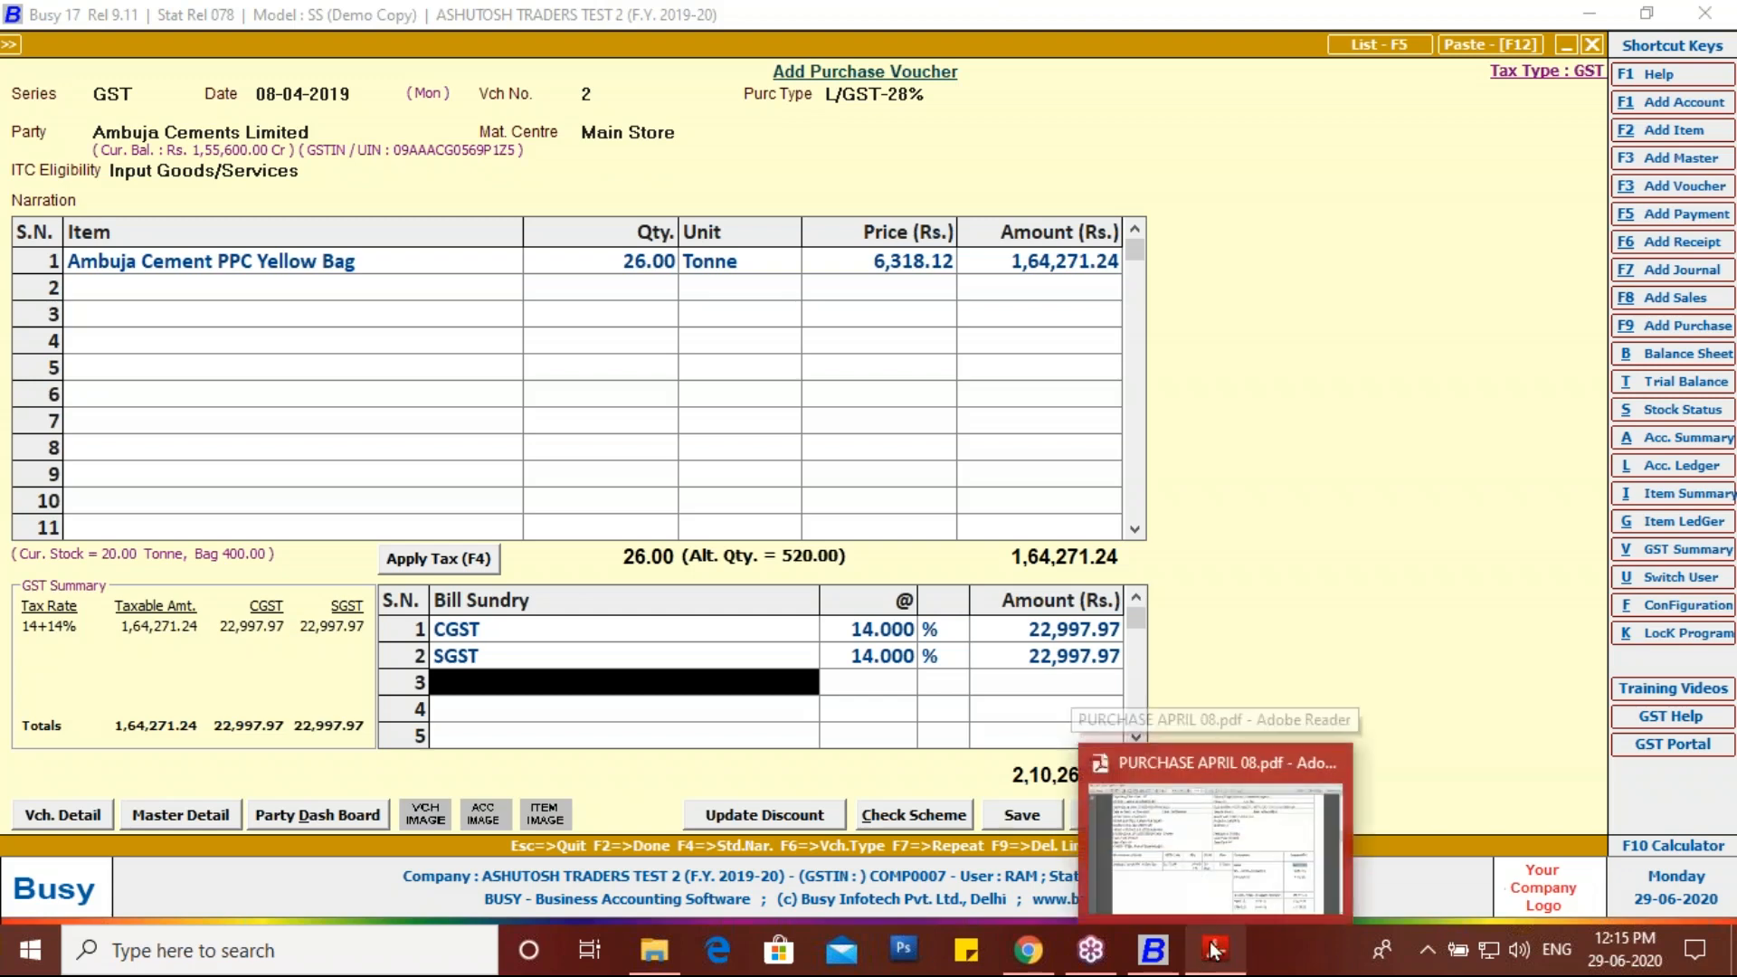
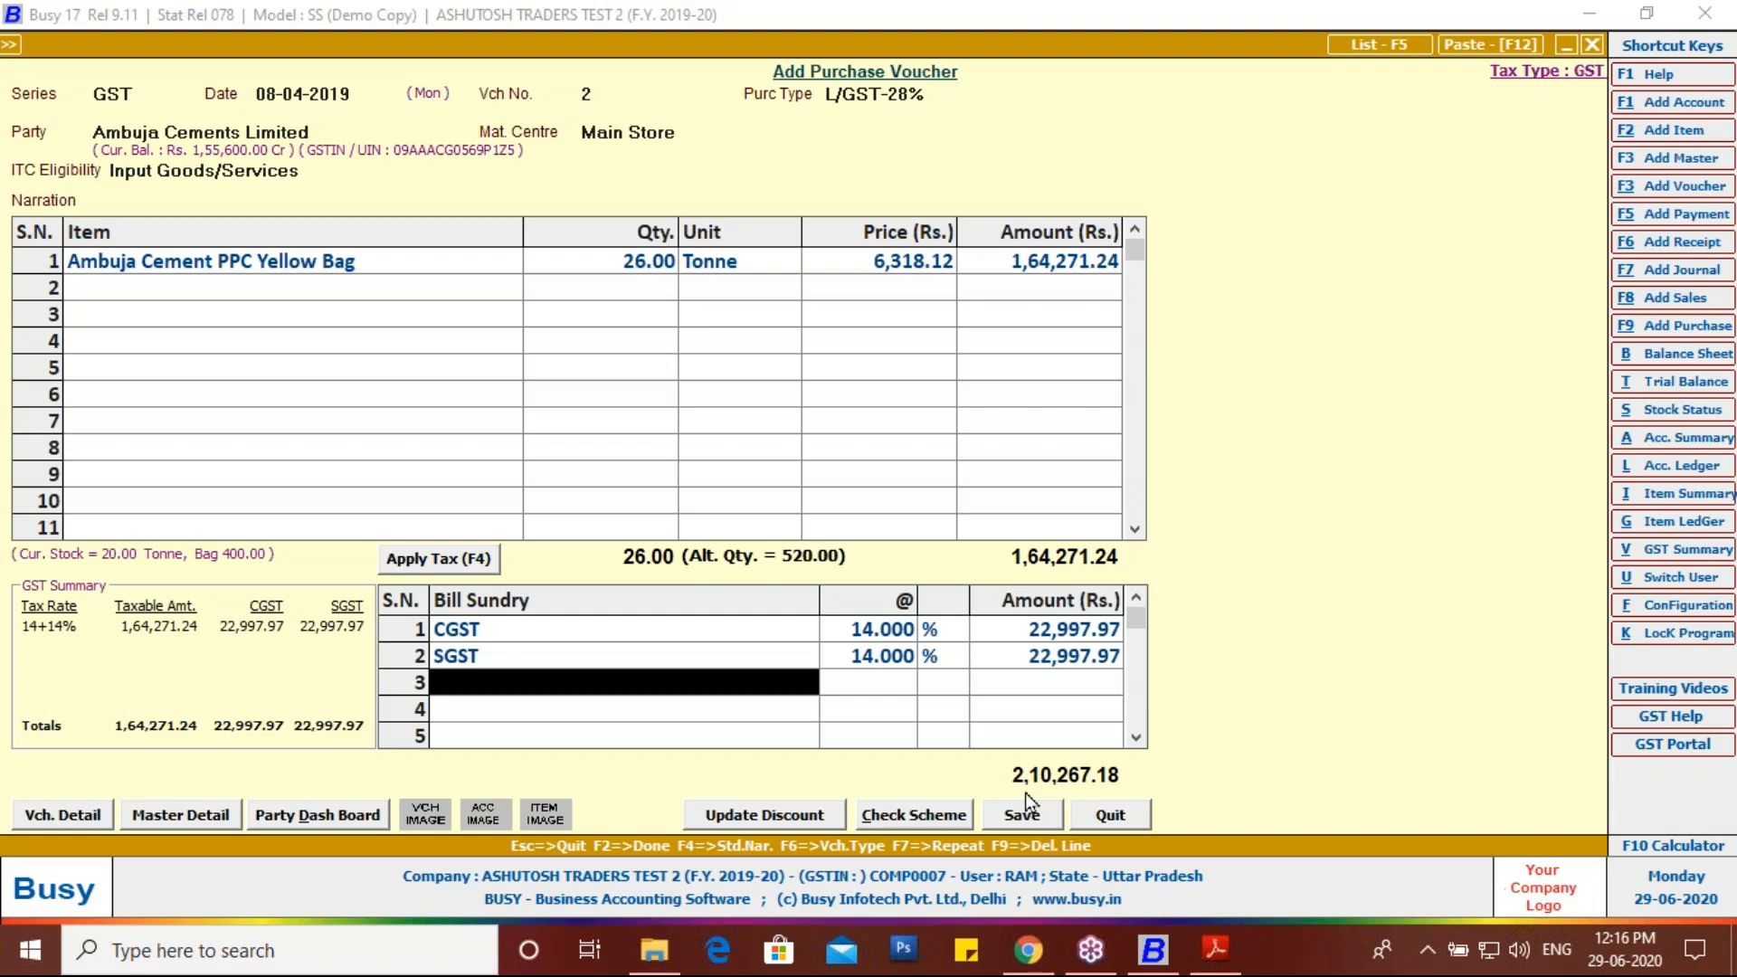
key("Return")
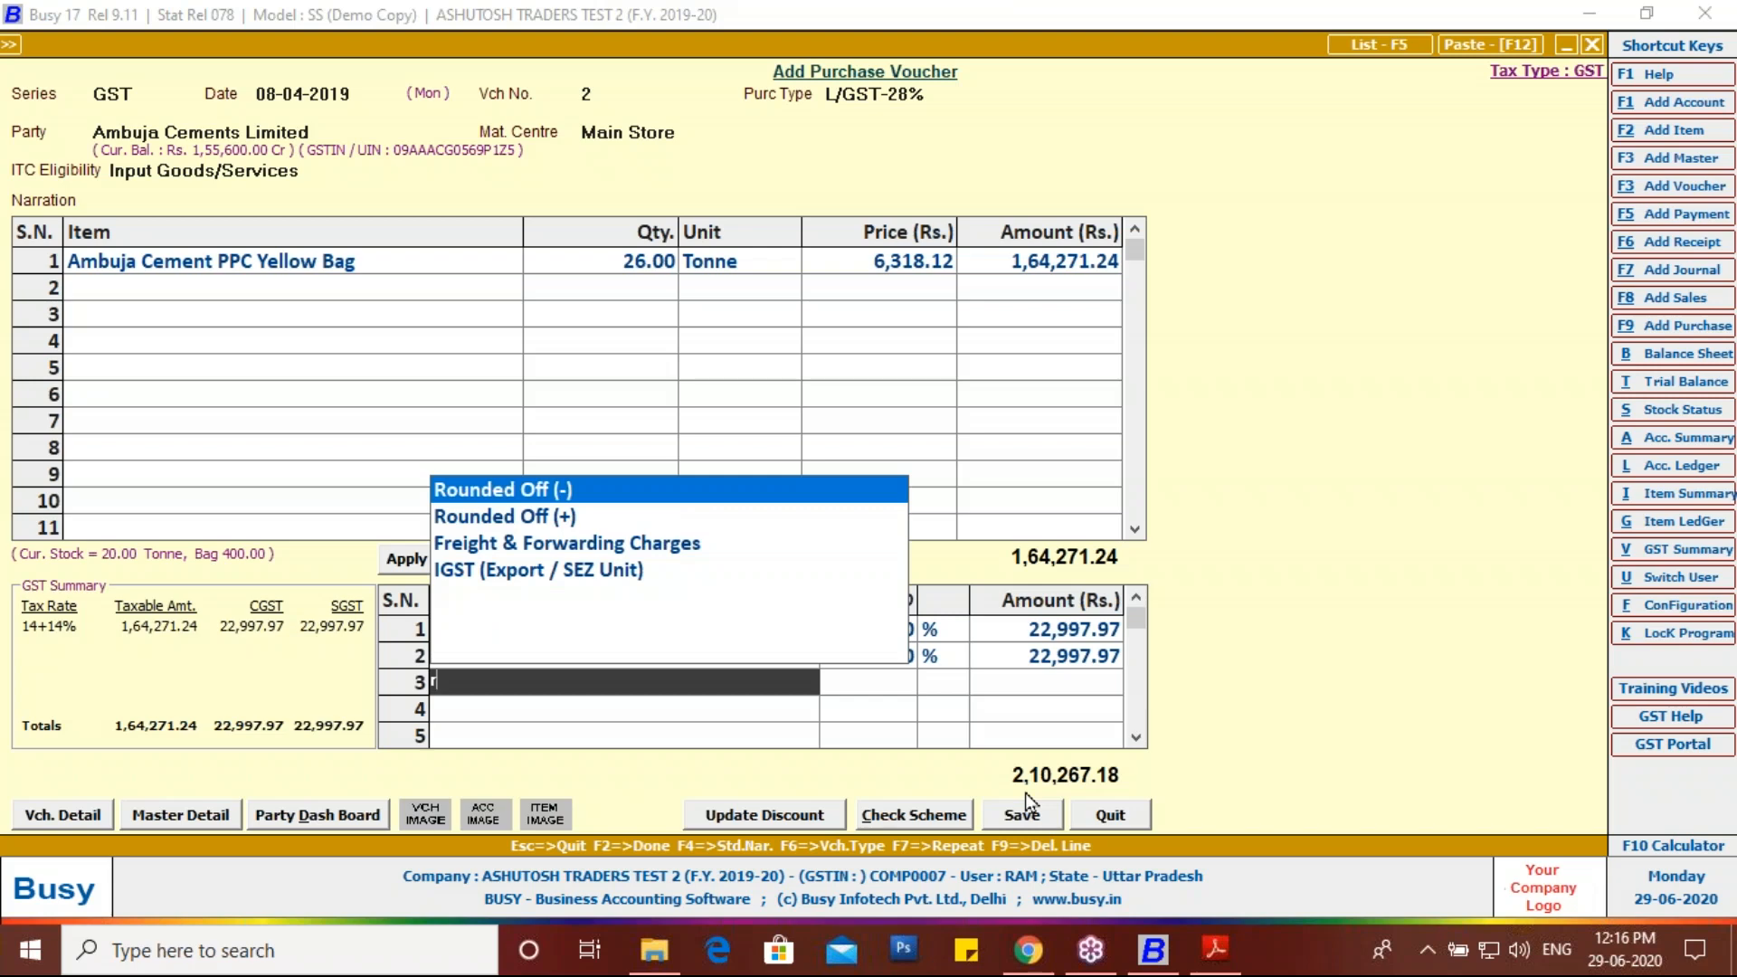
key("Return")
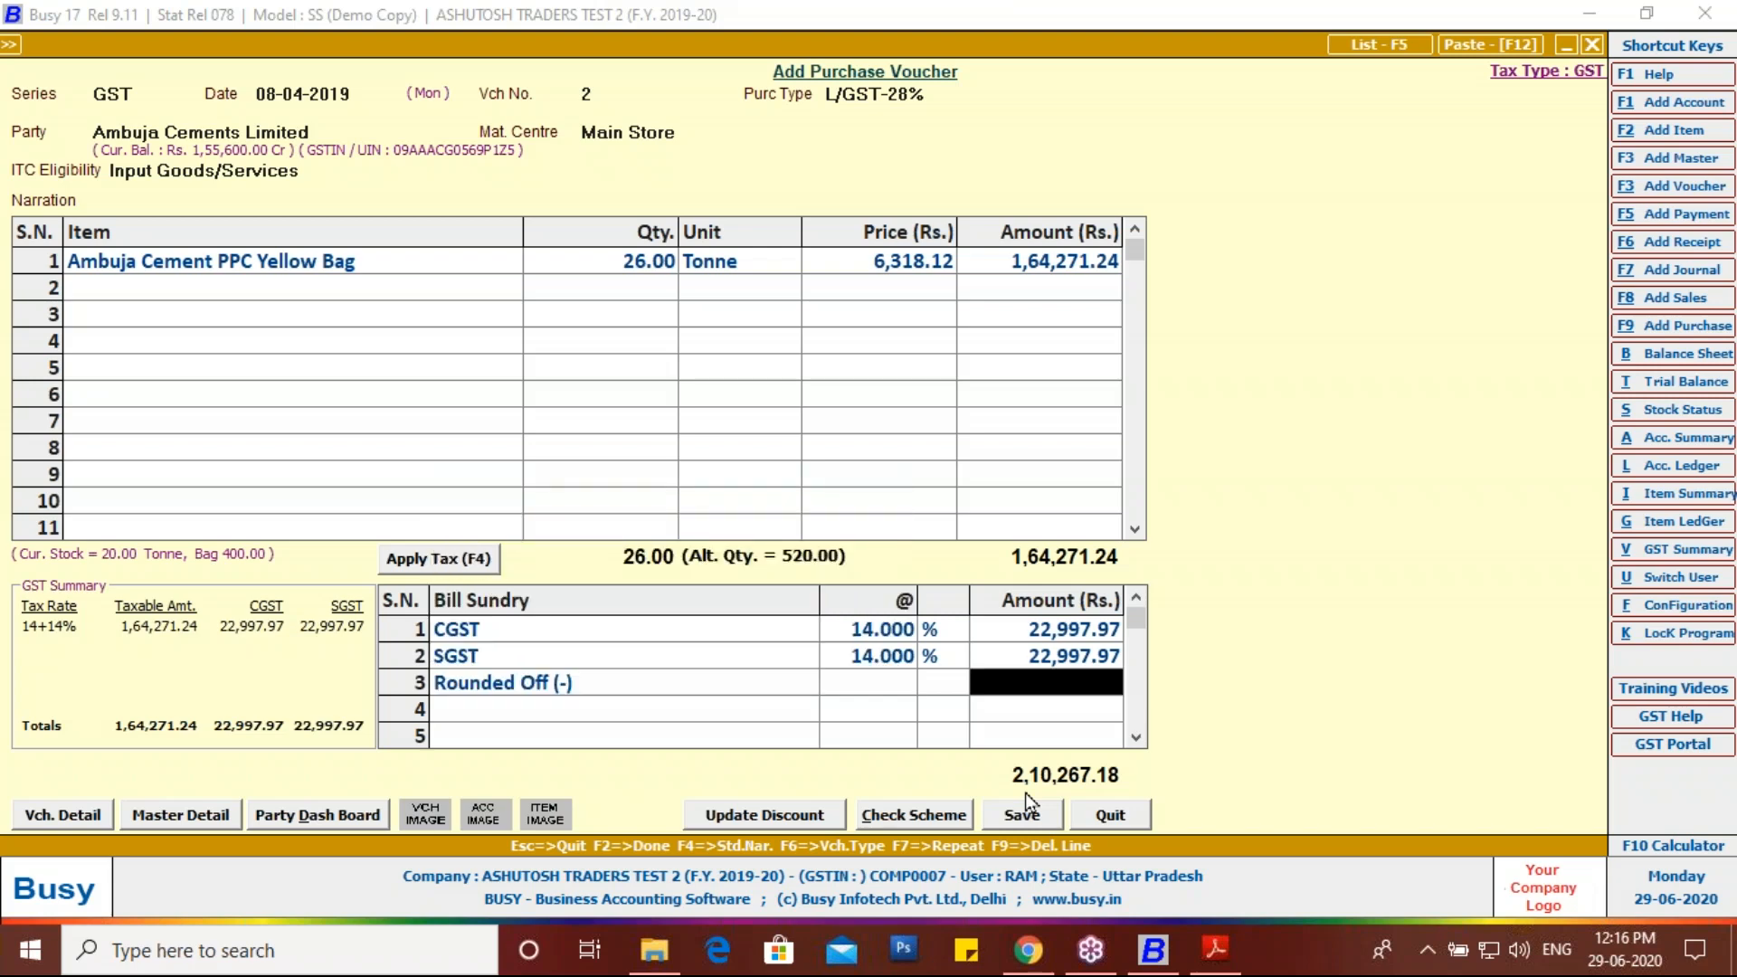
left_click(758, 687)
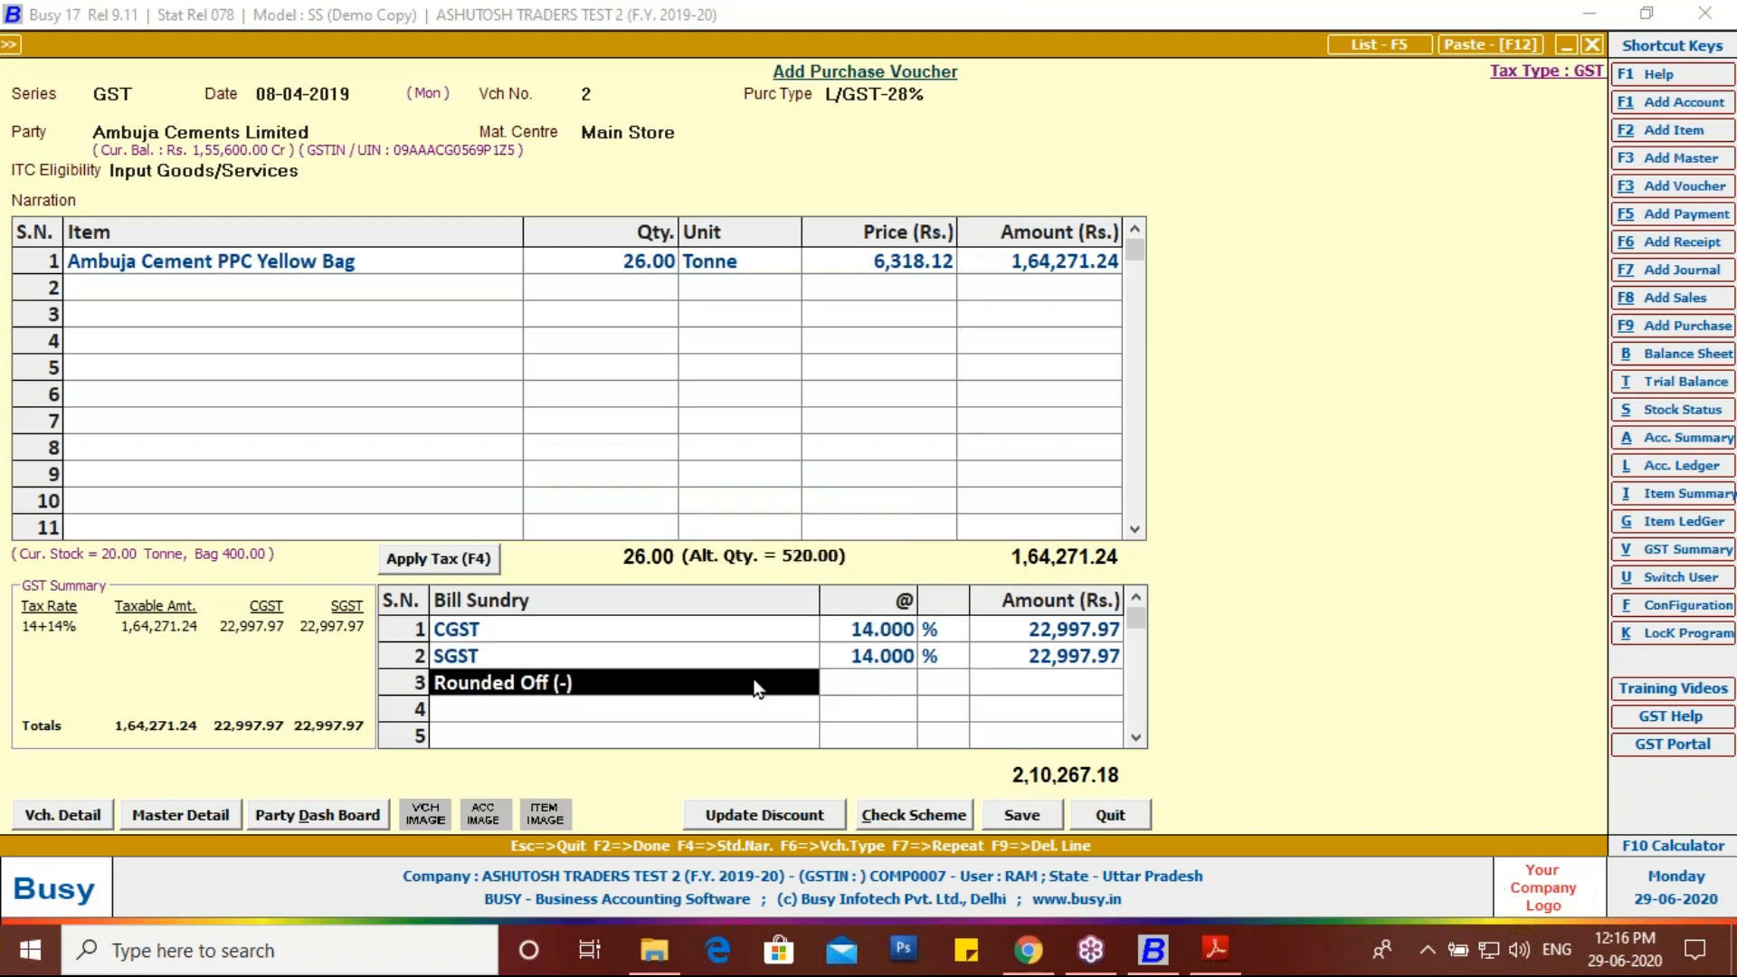
key("BackSpace")
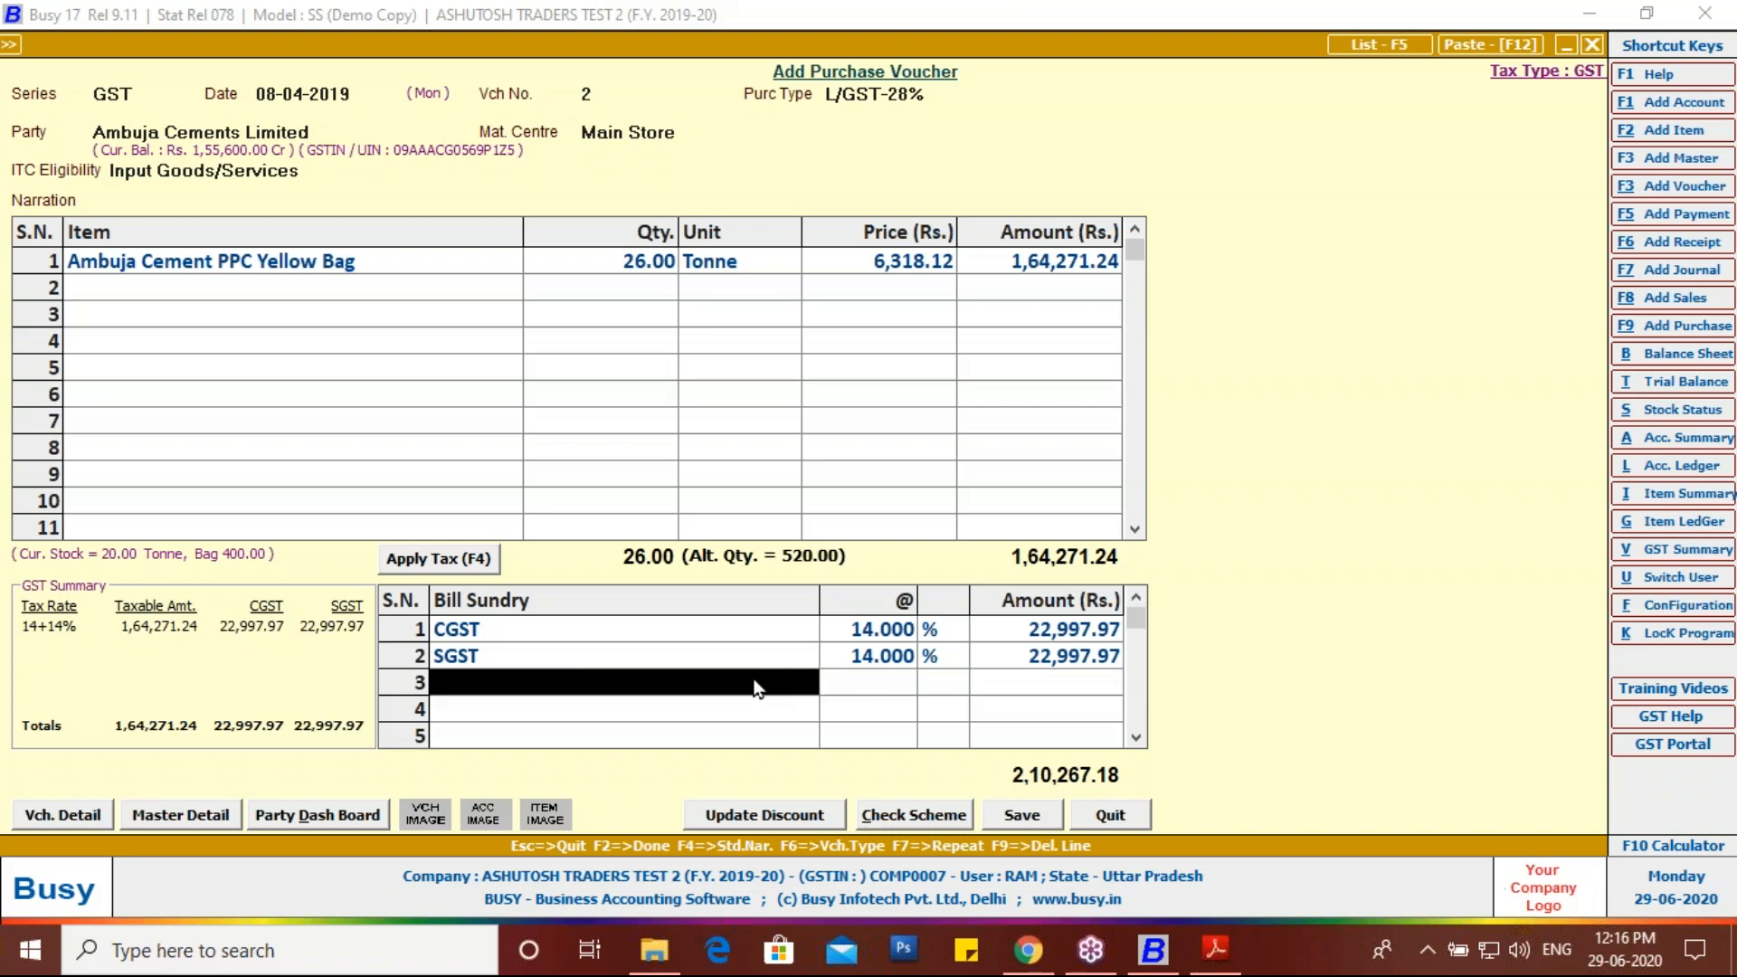
key("F2")
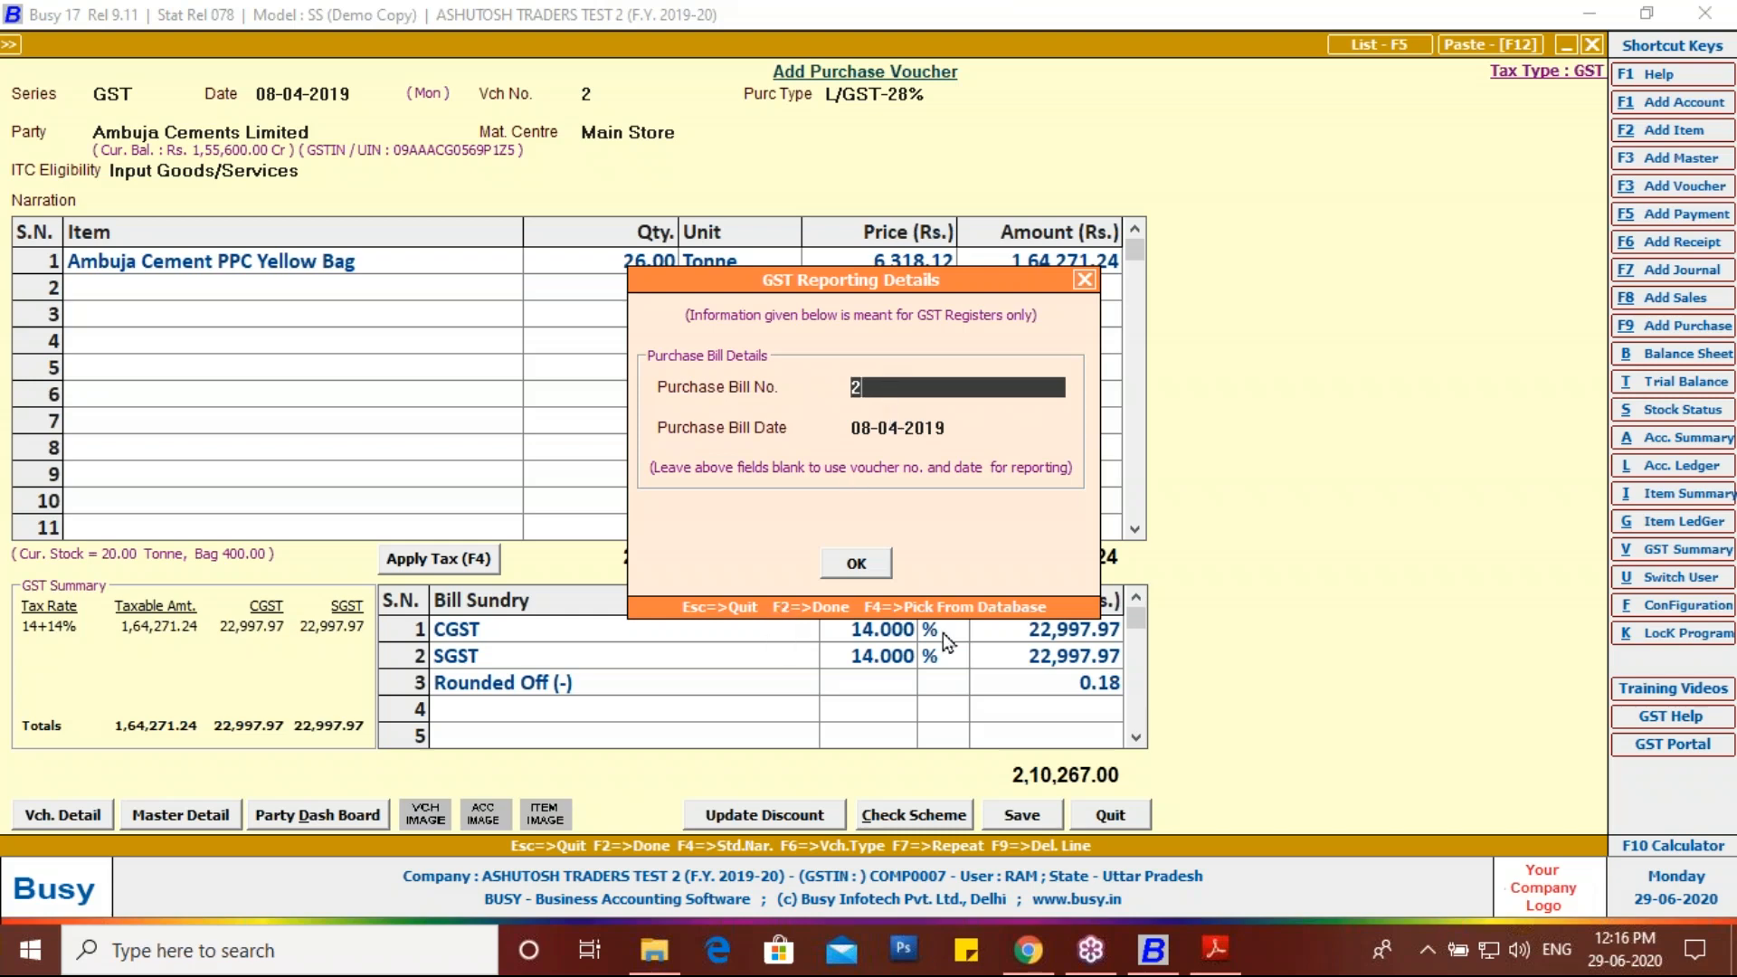
Step: Look up the invoice serial number in the PDF and enter 0033 as the purchase bill number, keeping the bill date
left_click(1213, 945)
scroll(1120, 534, "up", 4)
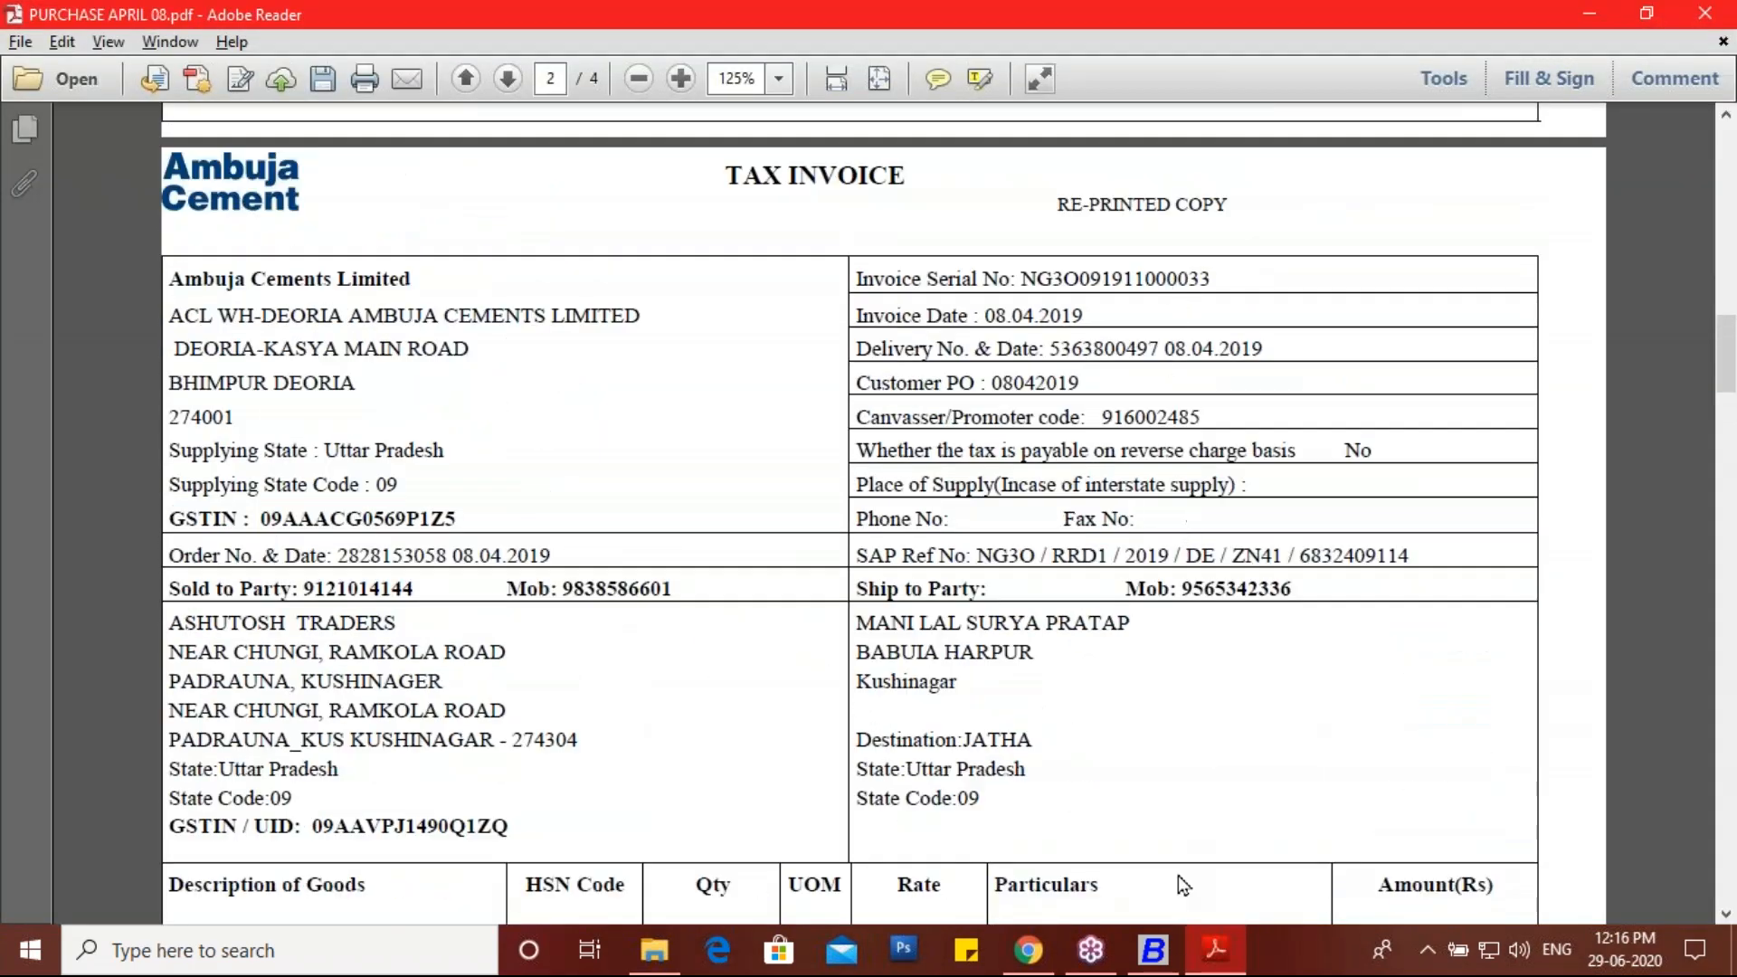
left_click(1167, 956)
type("003")
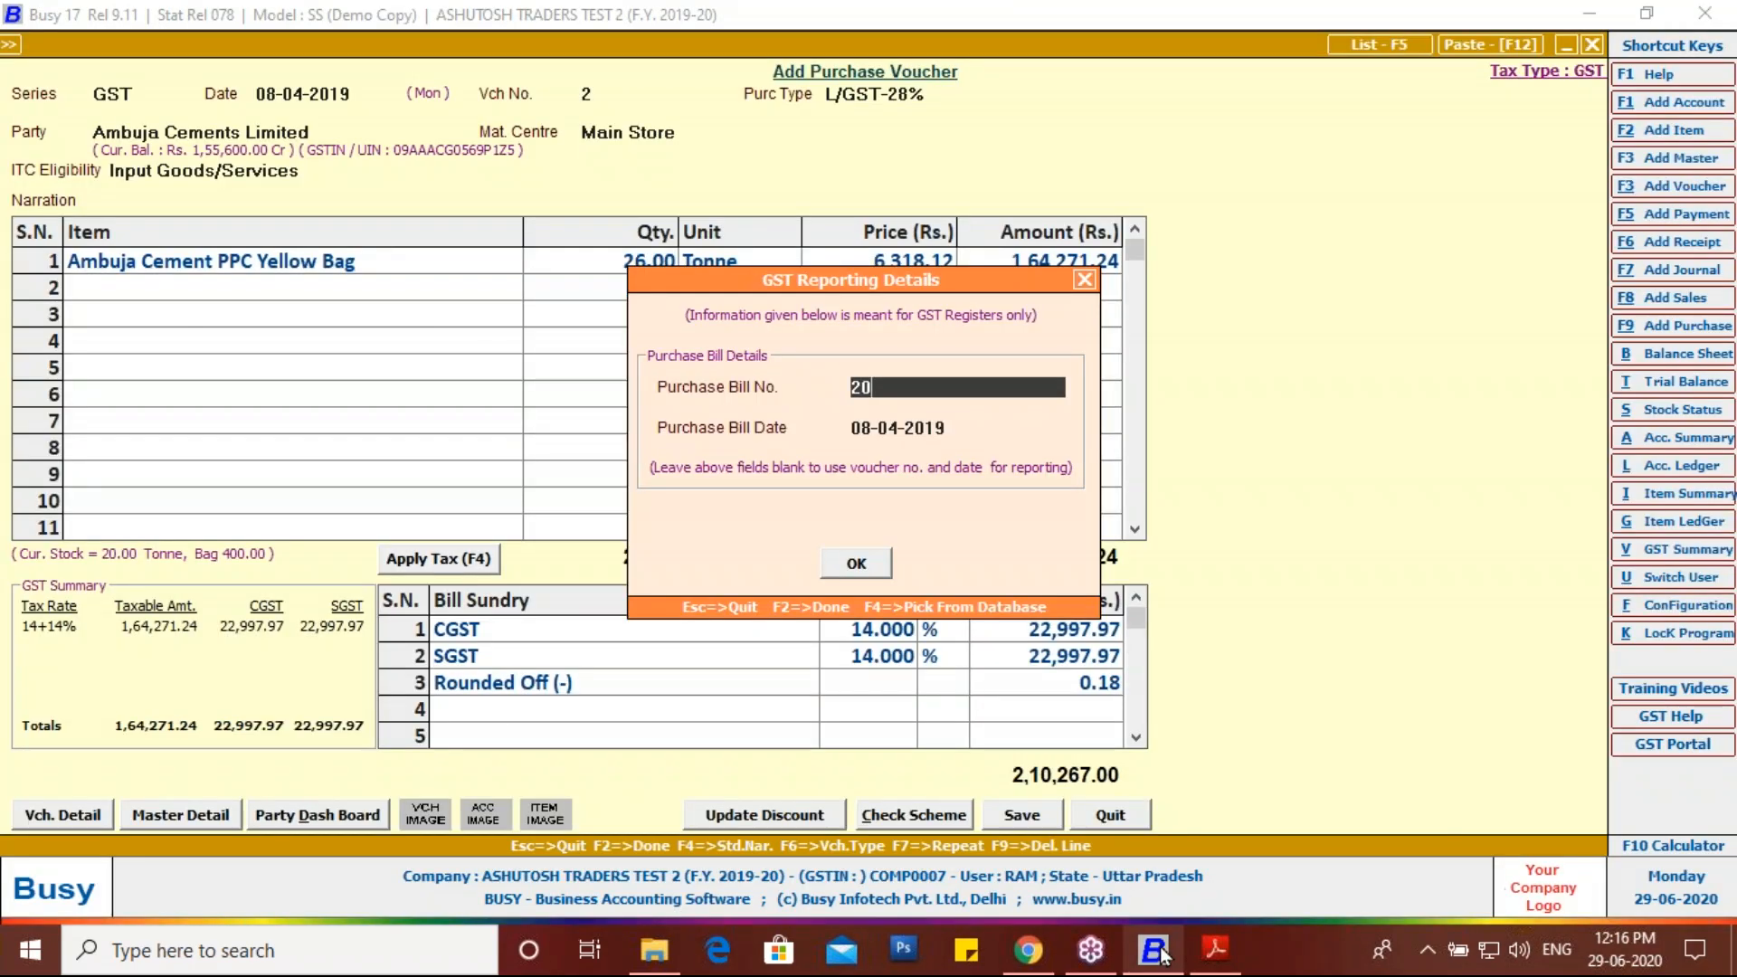
key("BackSpace")
key("BackSpace")
key("BackSpace")
key("BackSpace")
type("0033")
key("Return")
key("Return")
key("Return")
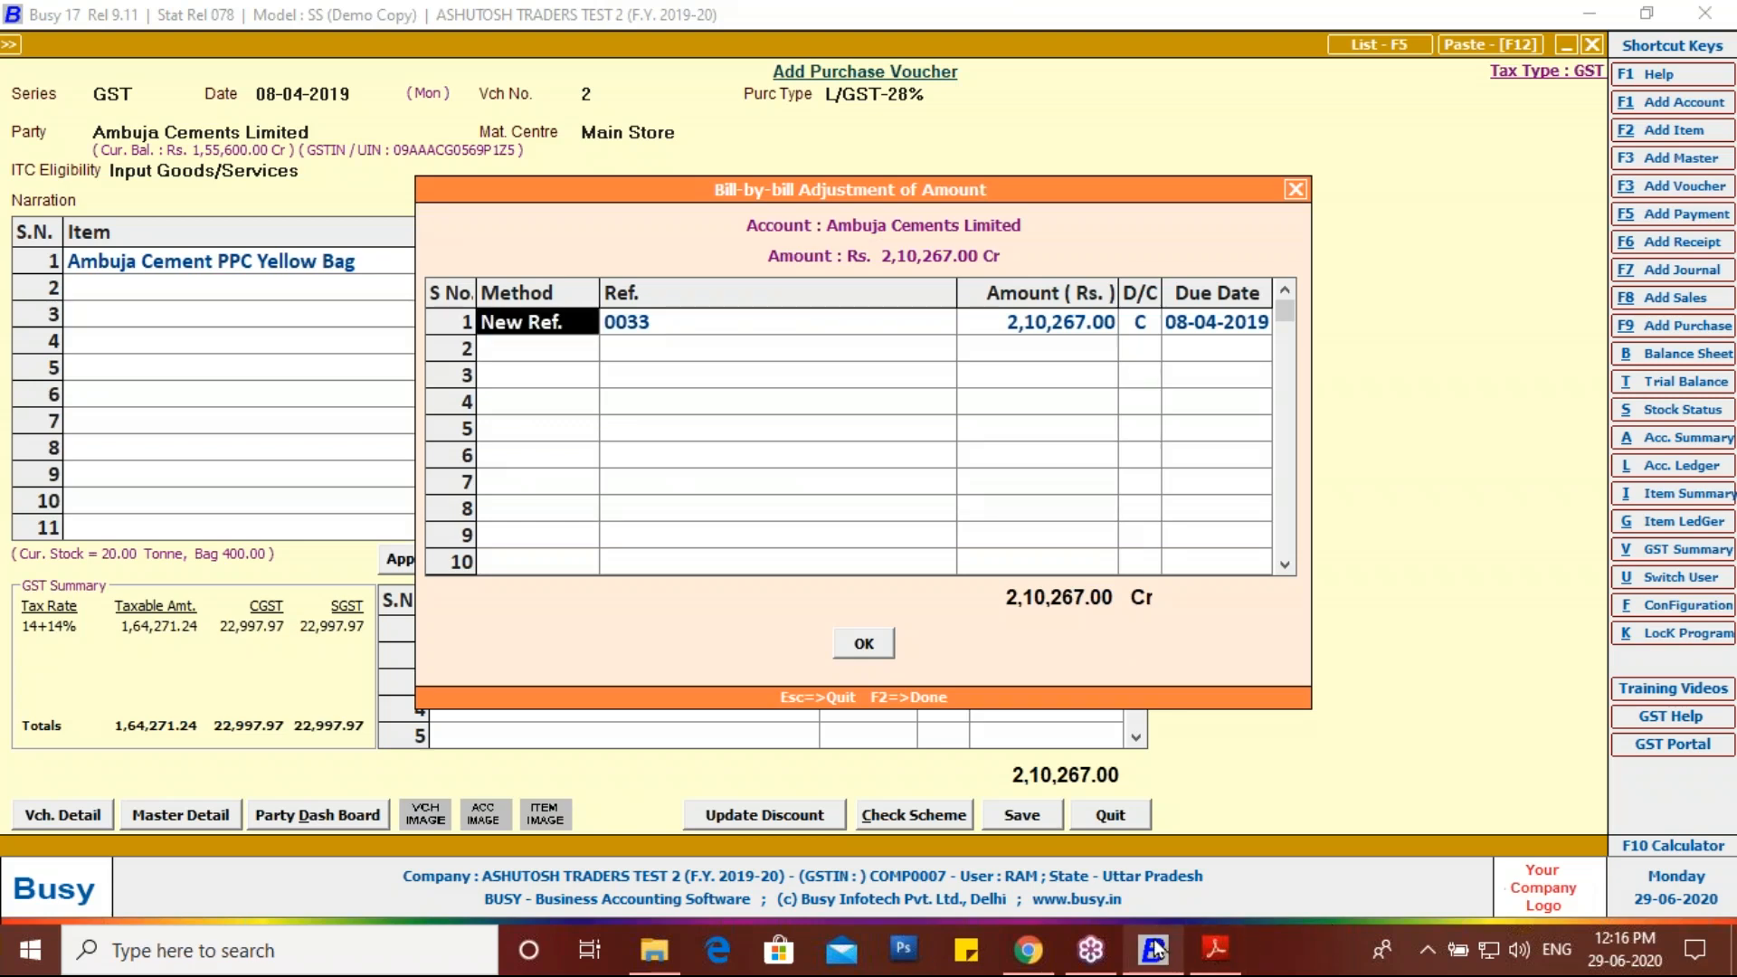
Step: Check the second invoice's discounts, taxable value, GST and total invoice value in the PDF against the voucher amount
left_click(1215, 948)
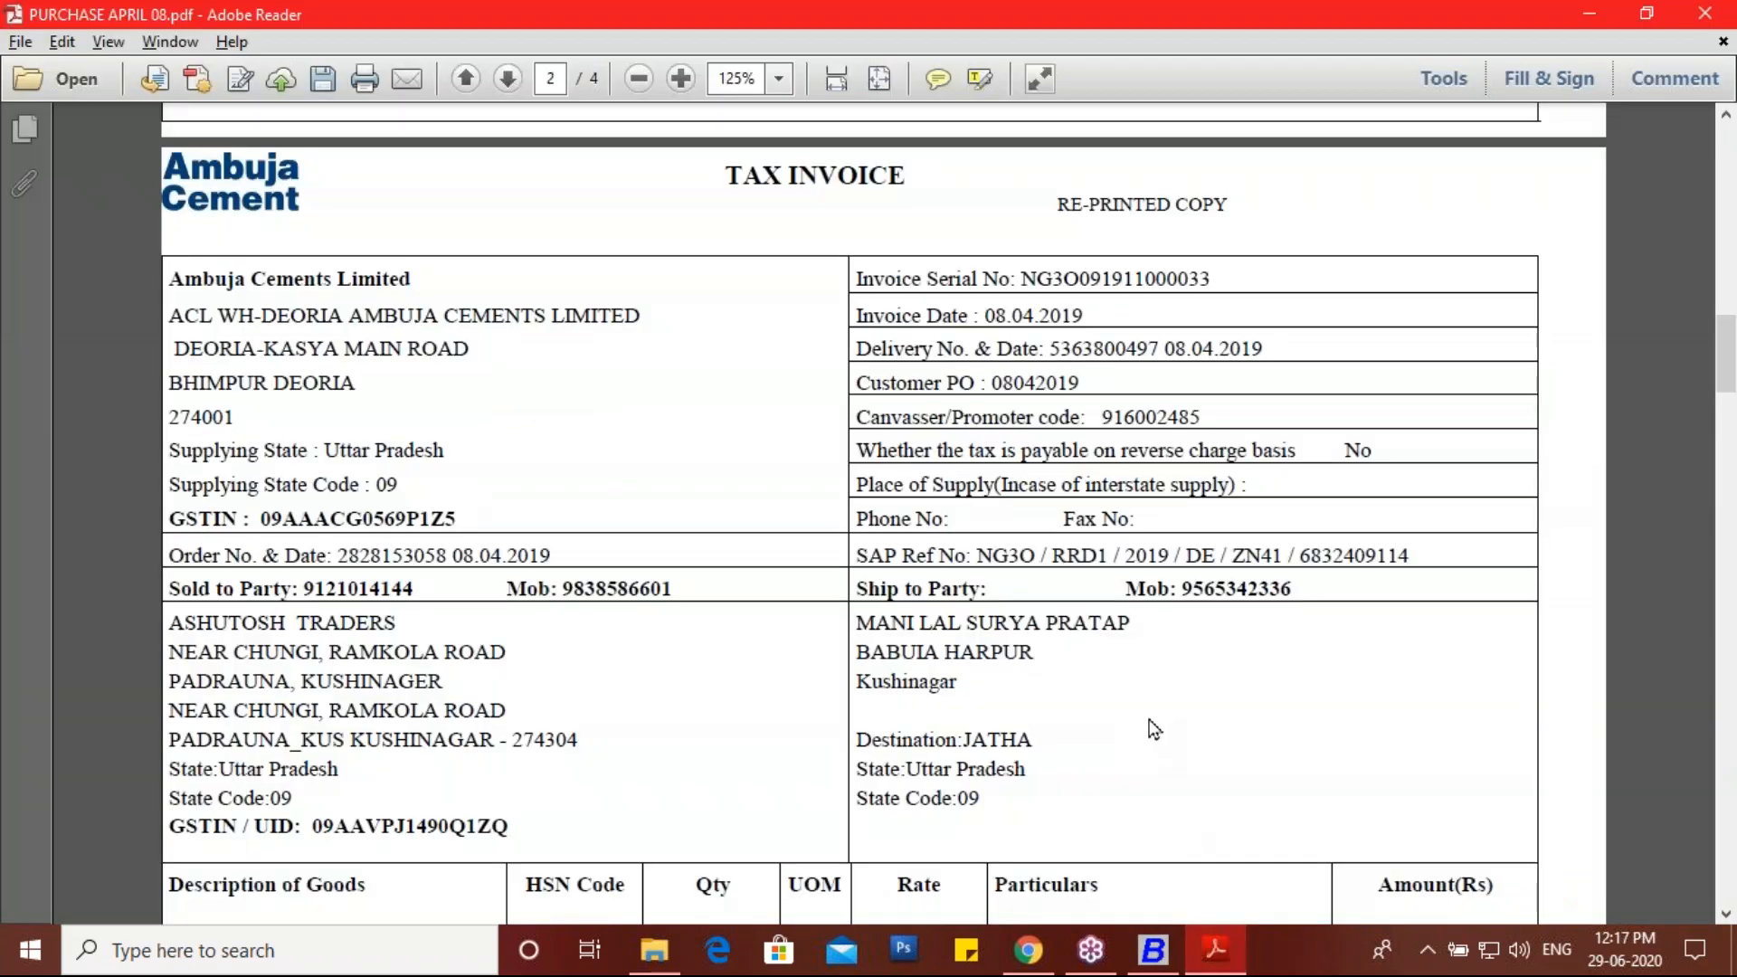
scroll(1148, 725, "down", 3)
scroll(850, 507, "down", 5)
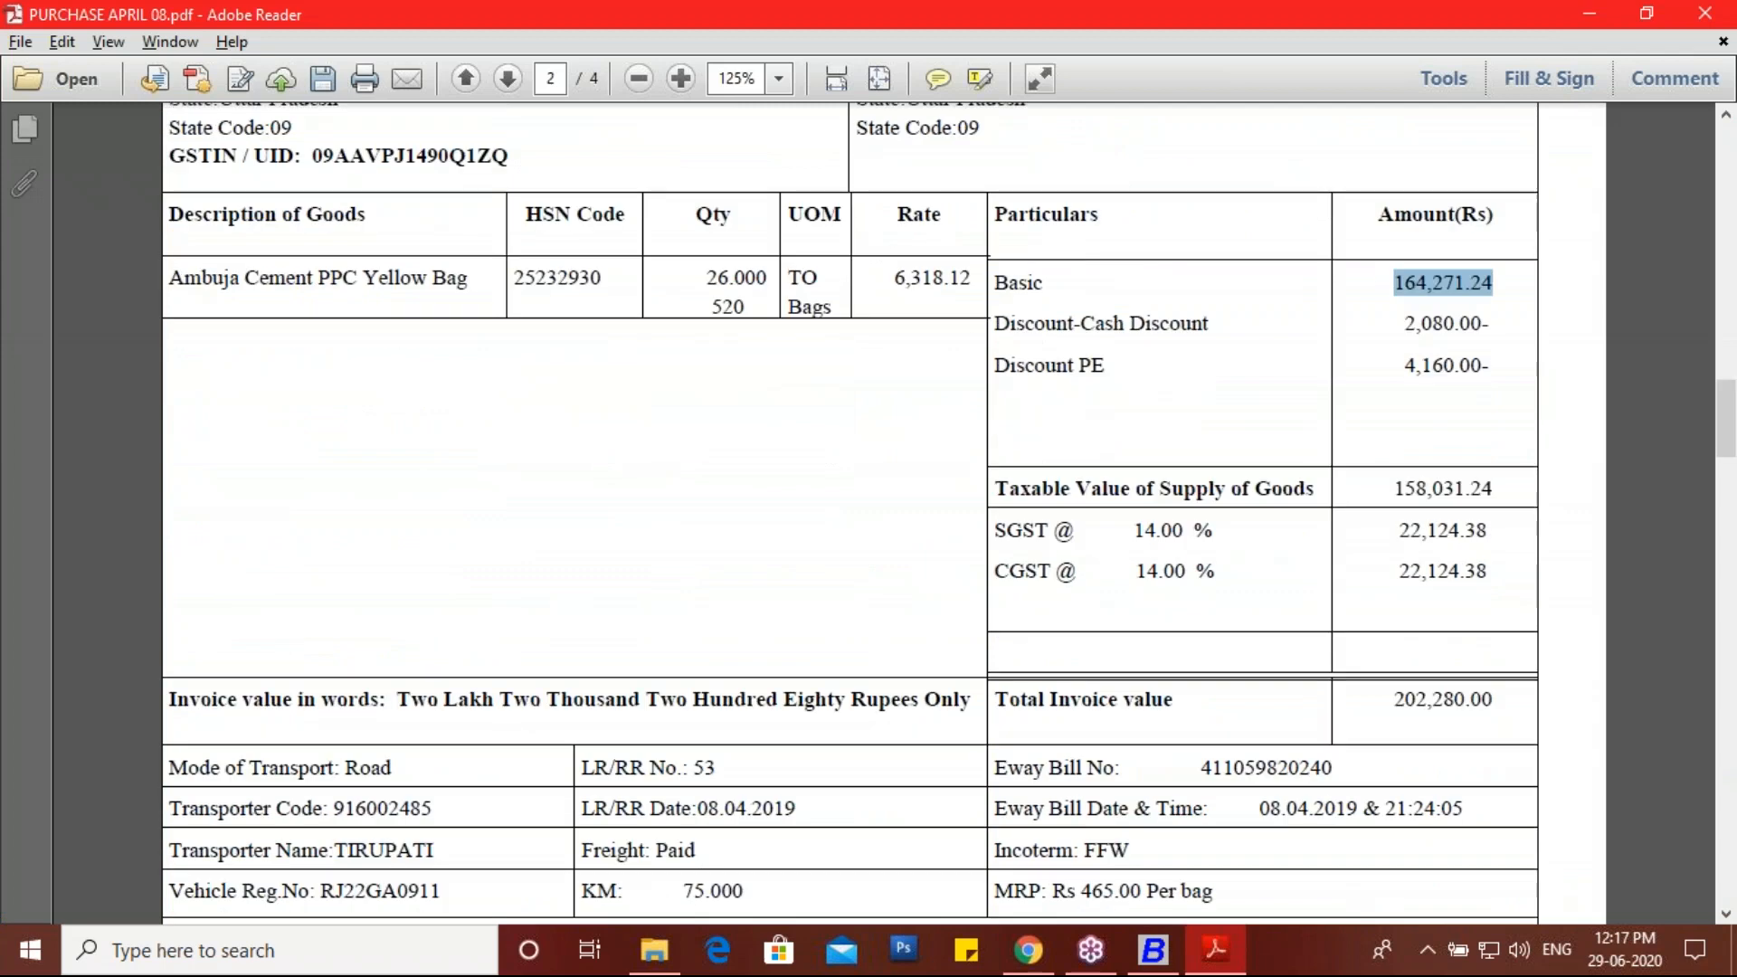
scroll(850, 507, "down", 2)
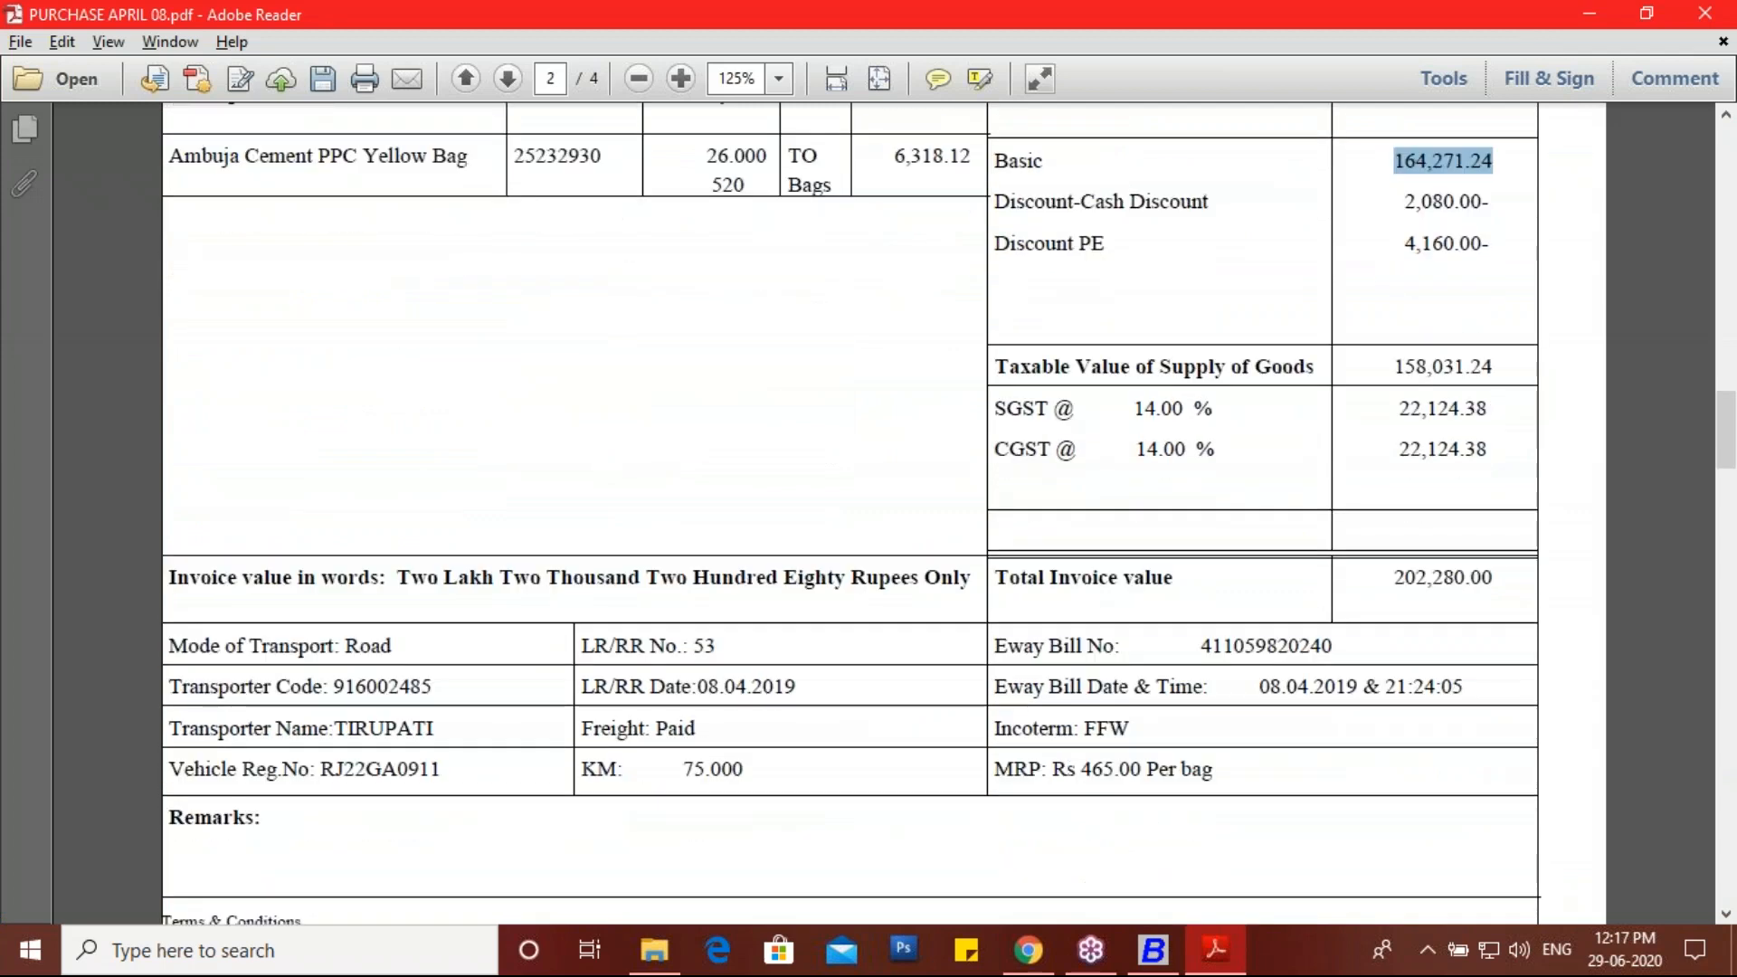
scroll(850, 513, "down", 1)
scroll(851, 513, "up", 7)
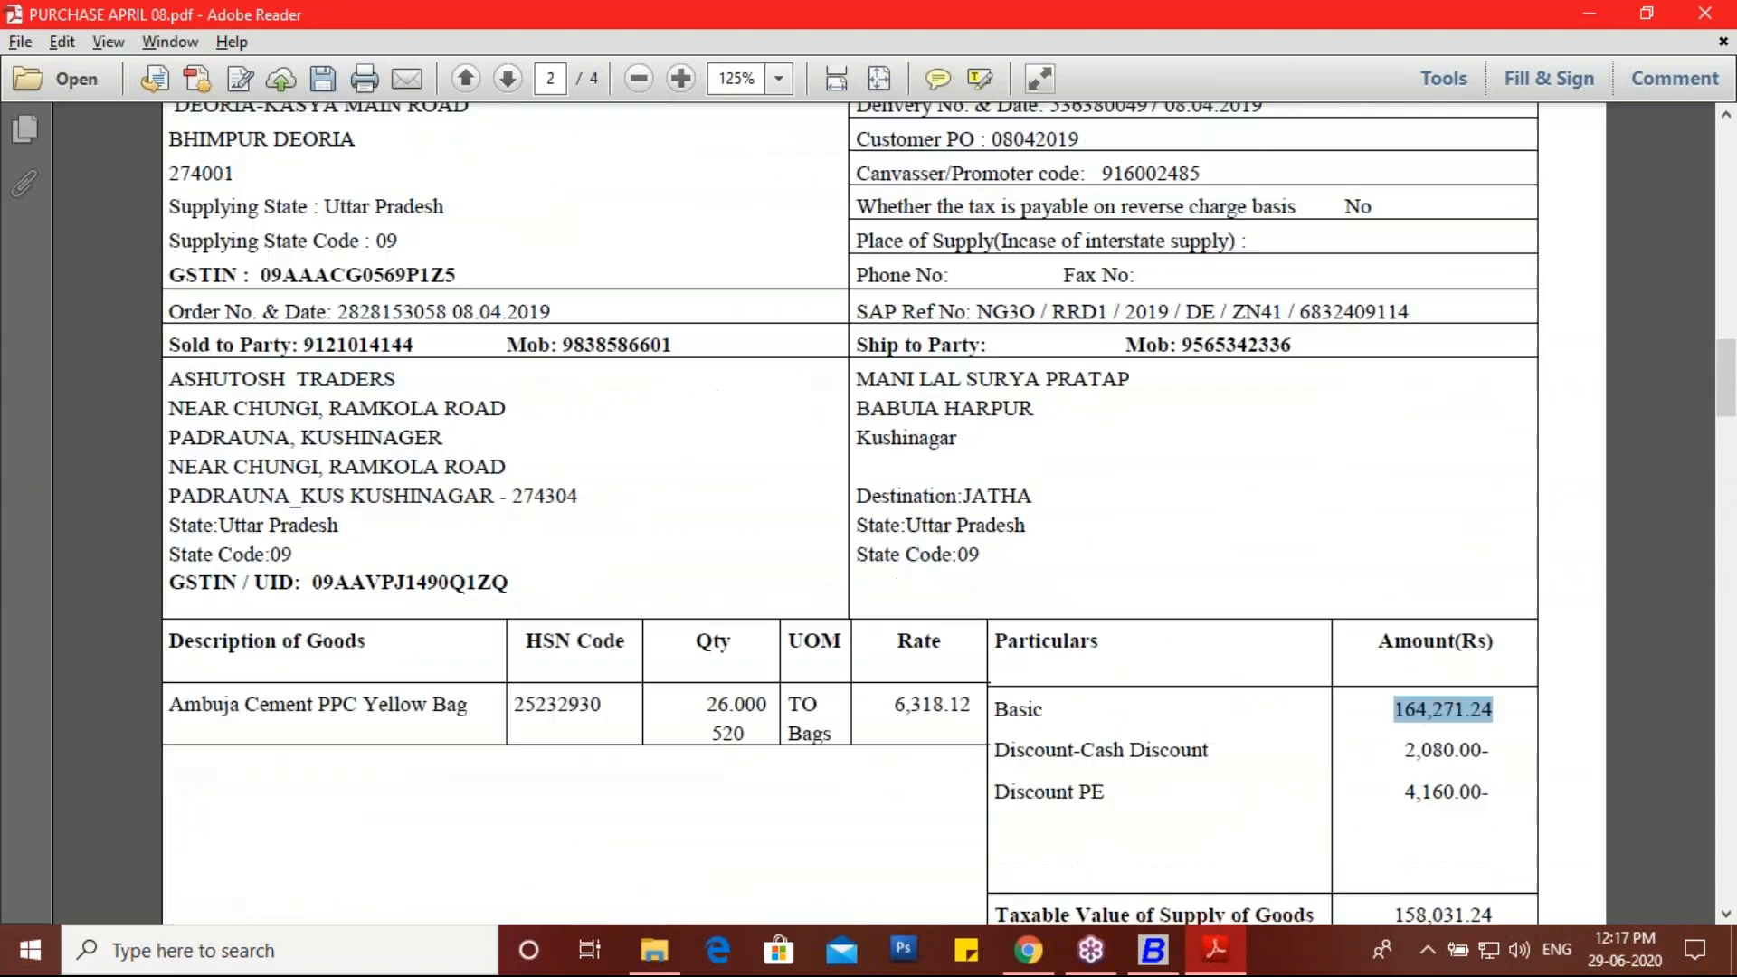
scroll(1411, 778, "down", 6)
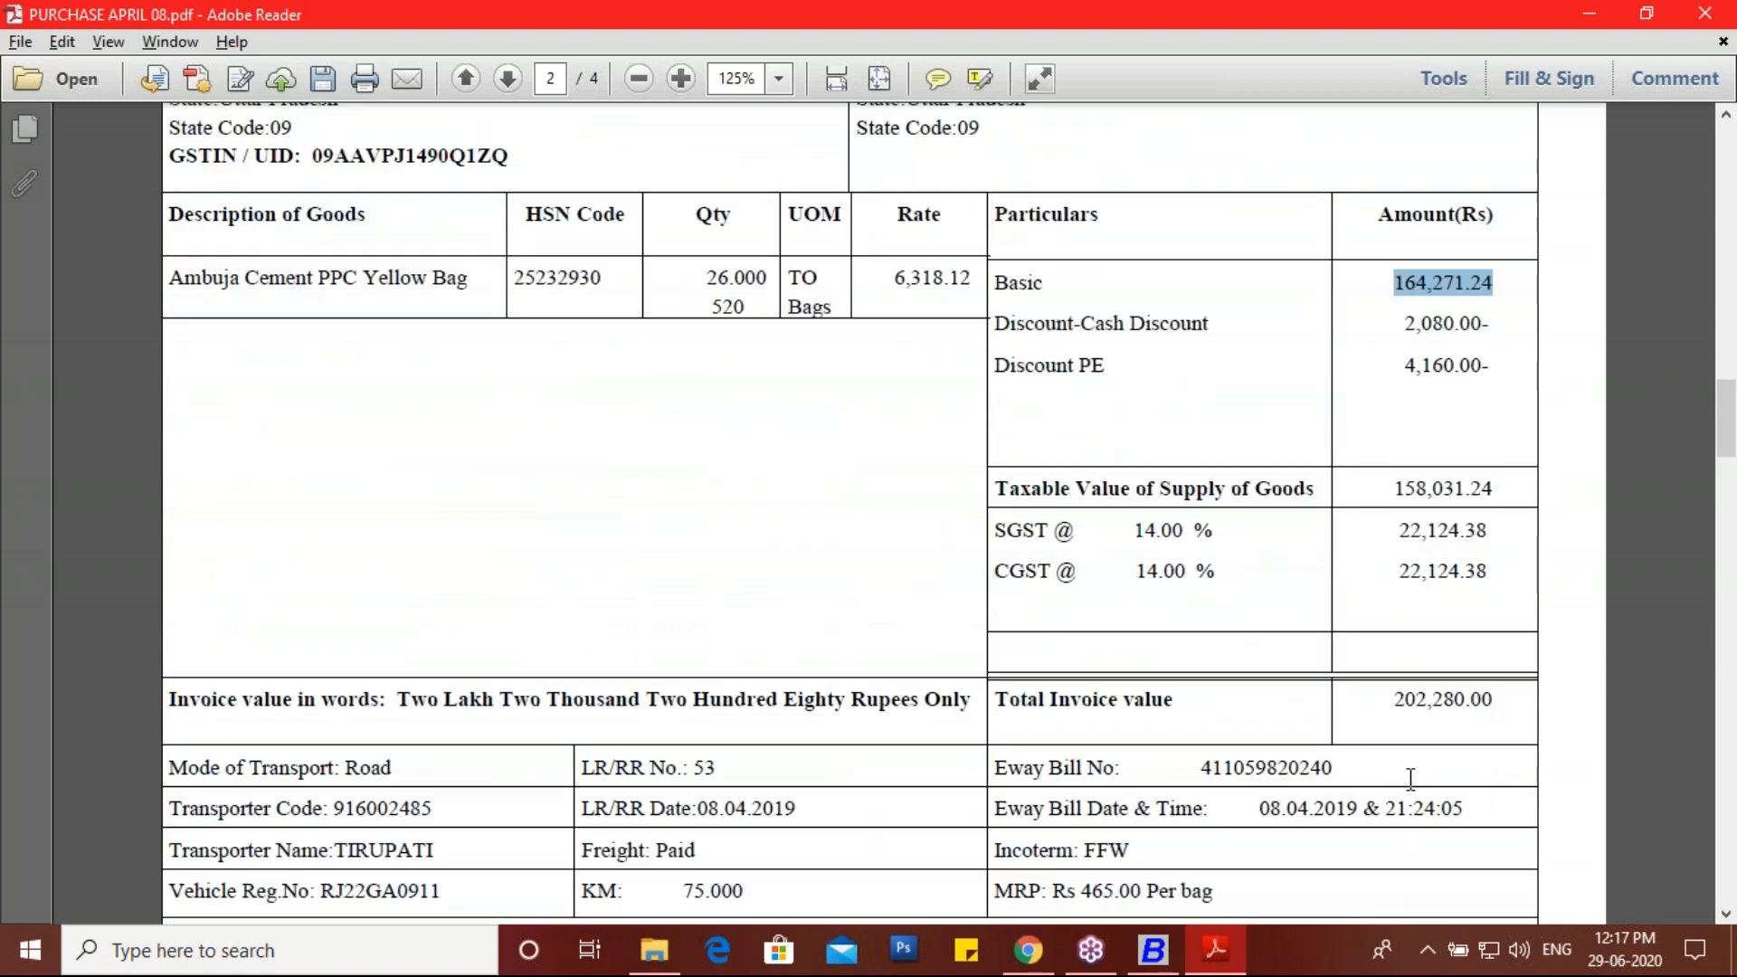
left_click(1395, 720)
scroll(683, 760, "up", 7)
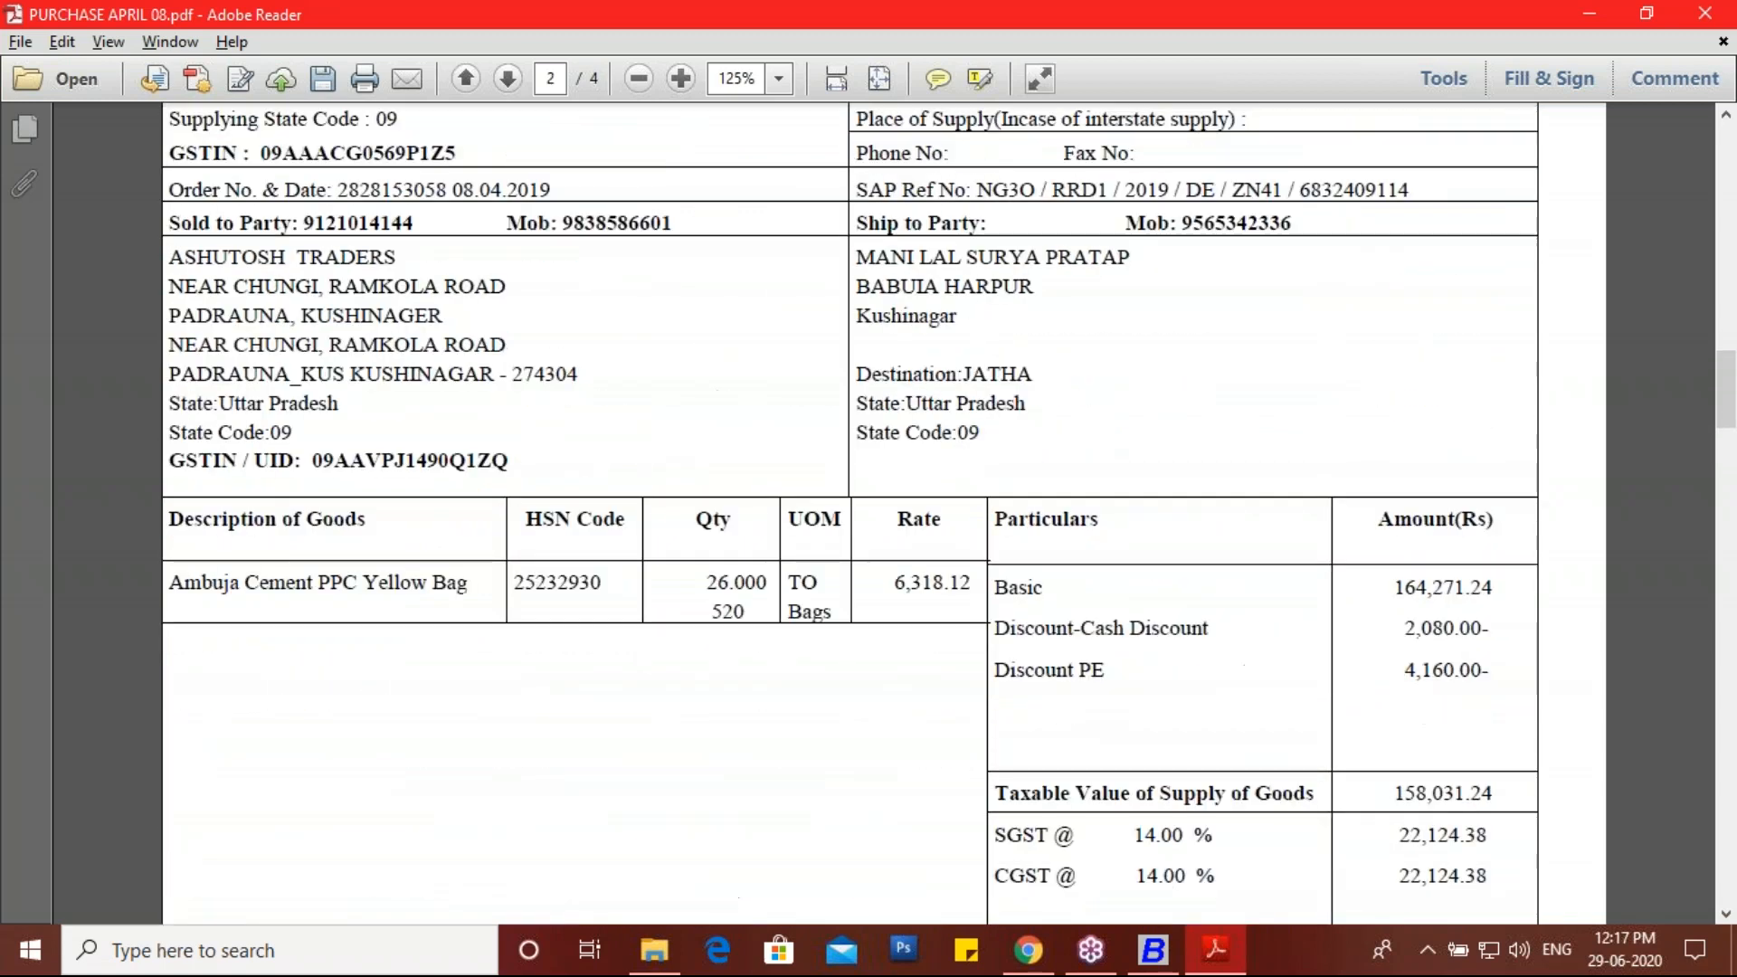
scroll(947, 729, "down", 6)
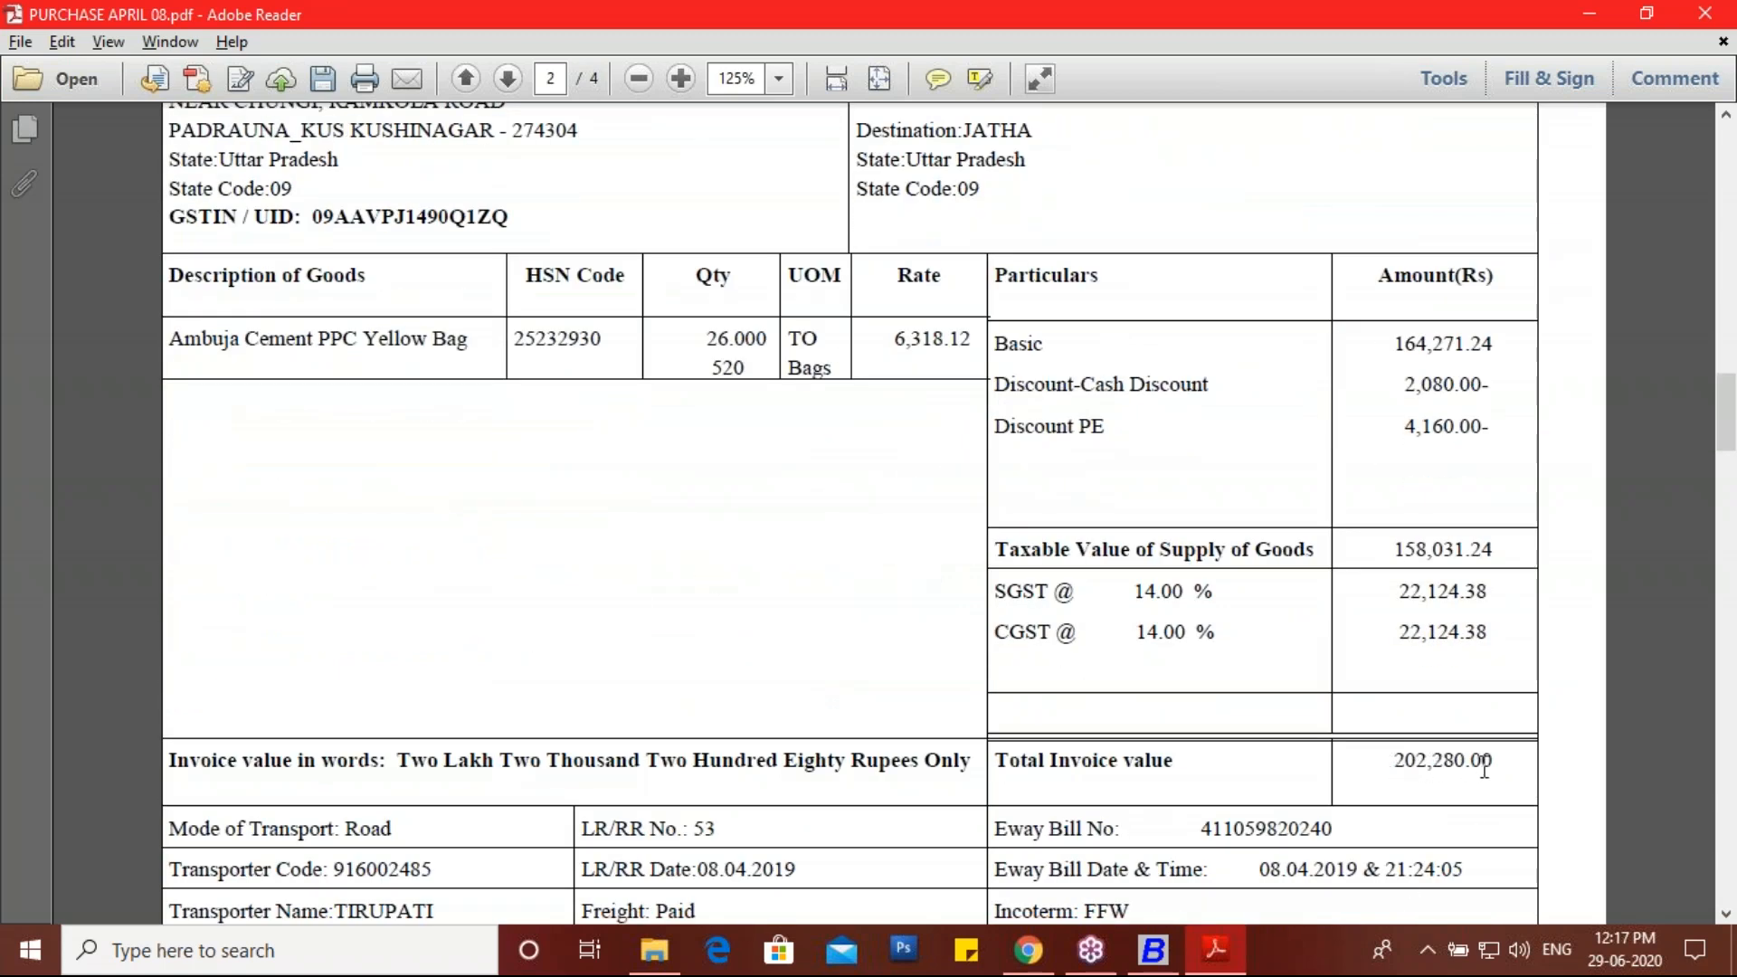
left_click(1153, 950)
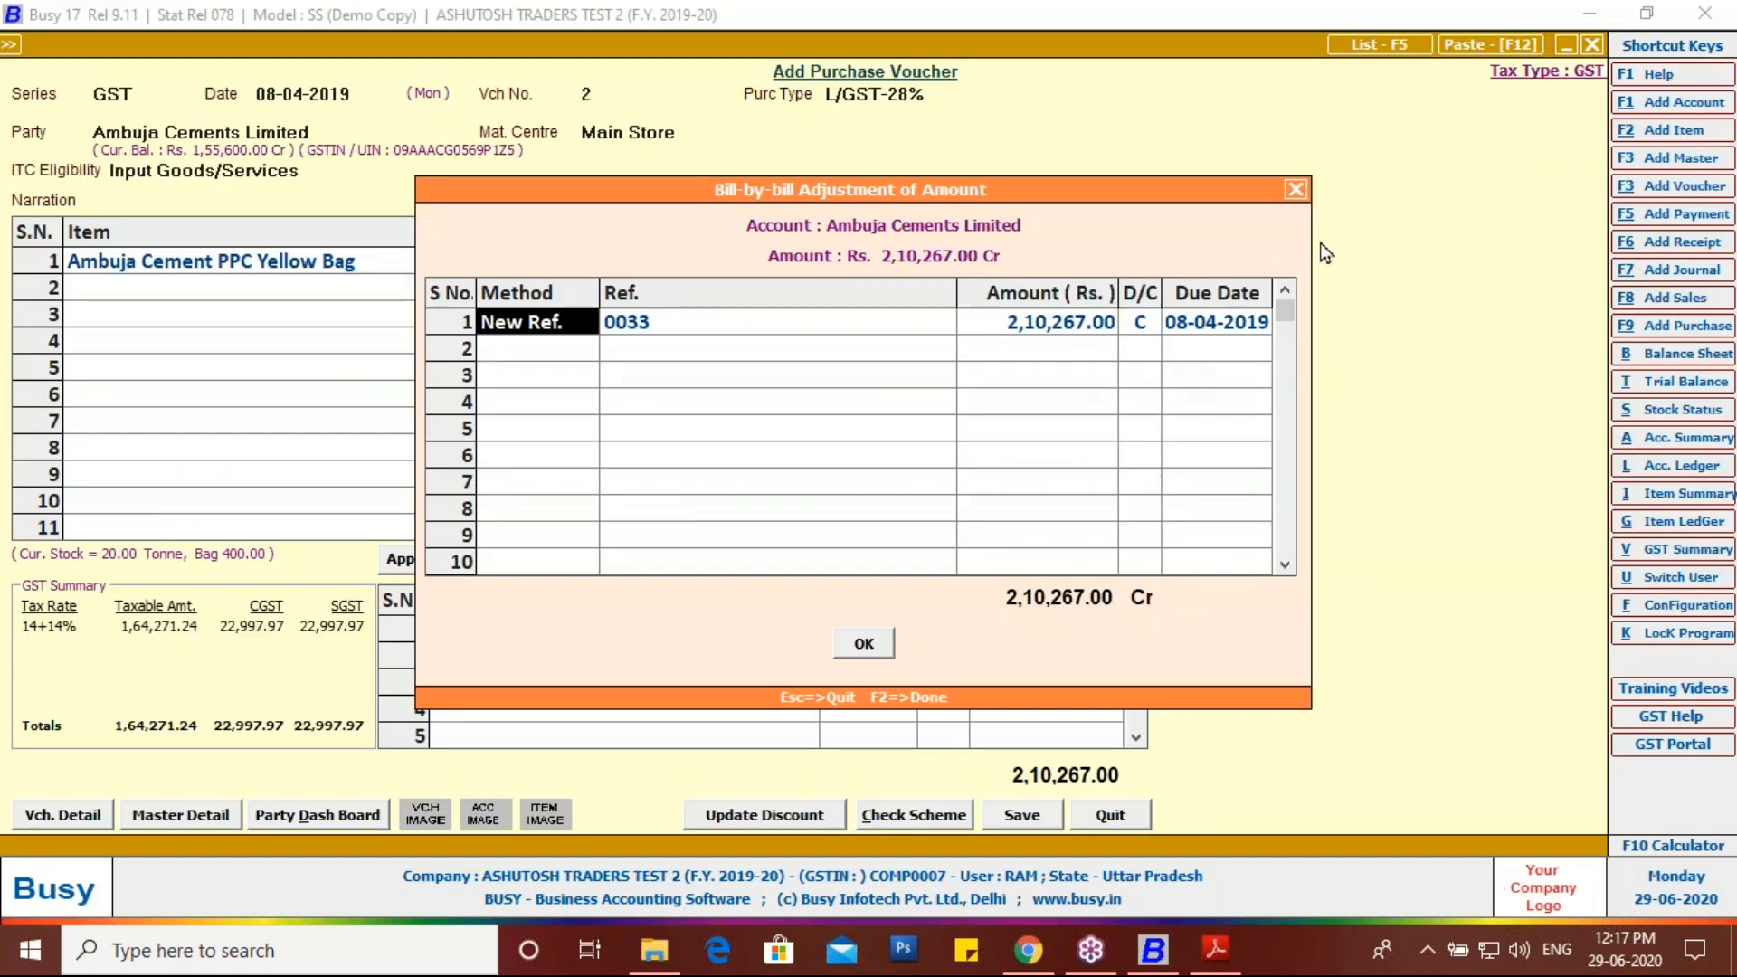
Step: Close the bill-by-bill adjustment and delete the Rounded Off (-), SGST and CGST lines from the voucher's bill sundries
left_click(1299, 190)
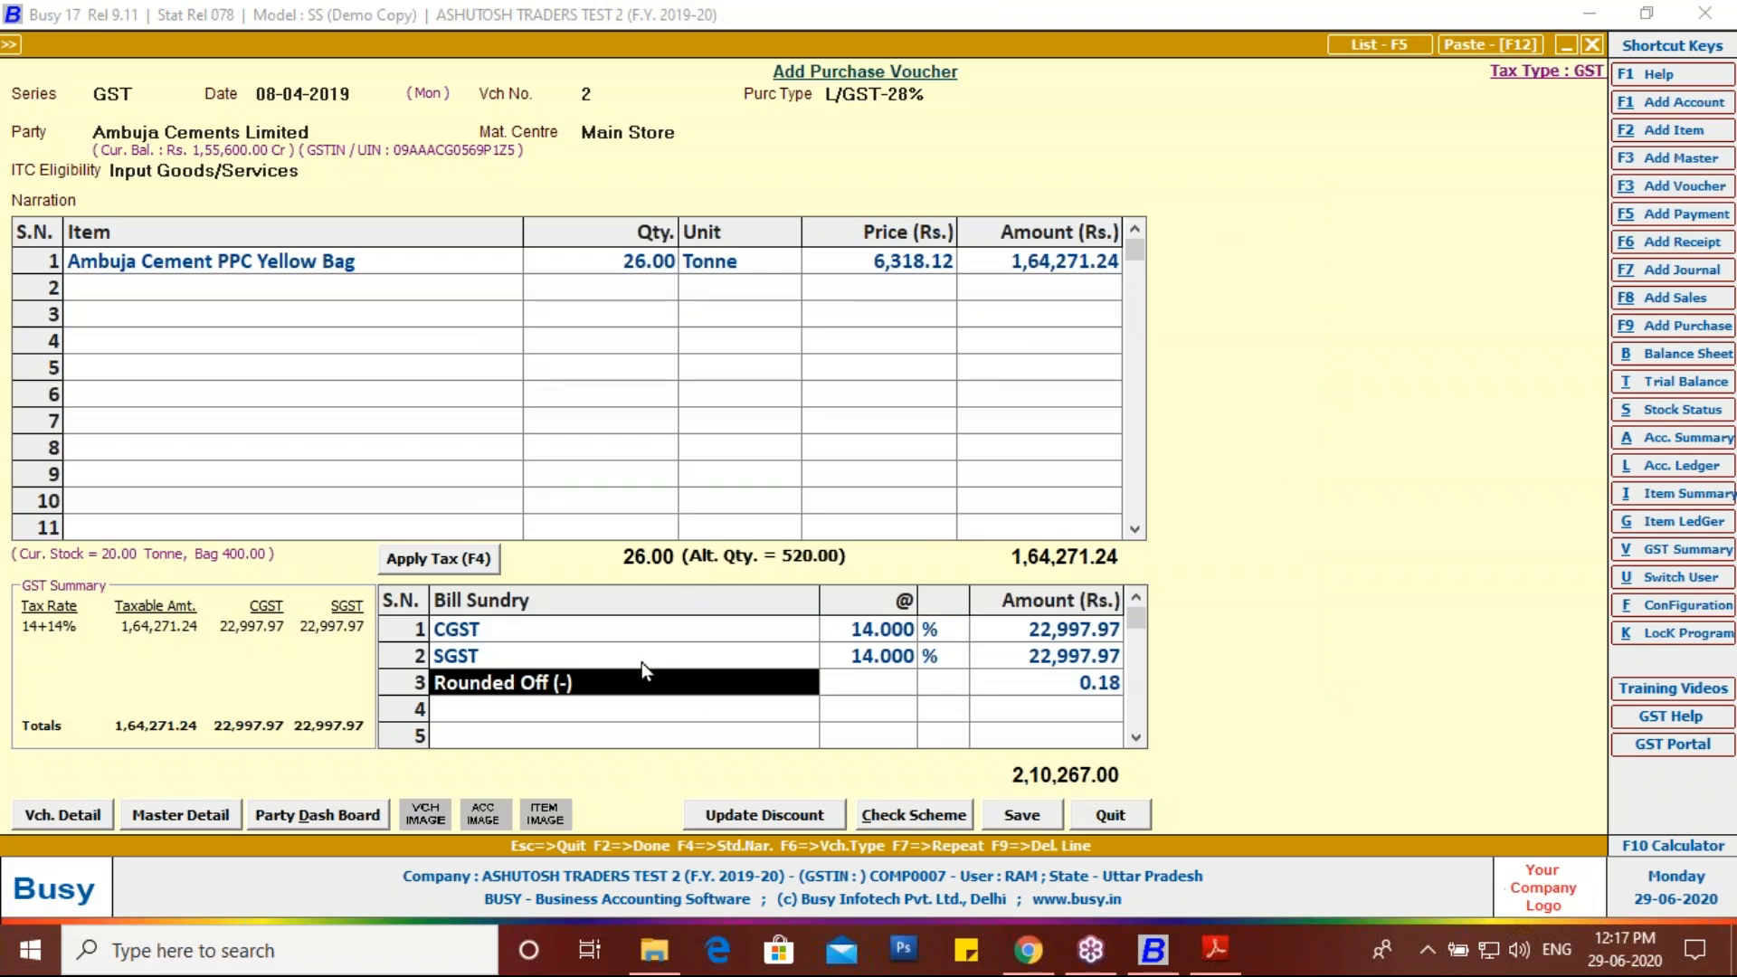
key("F9")
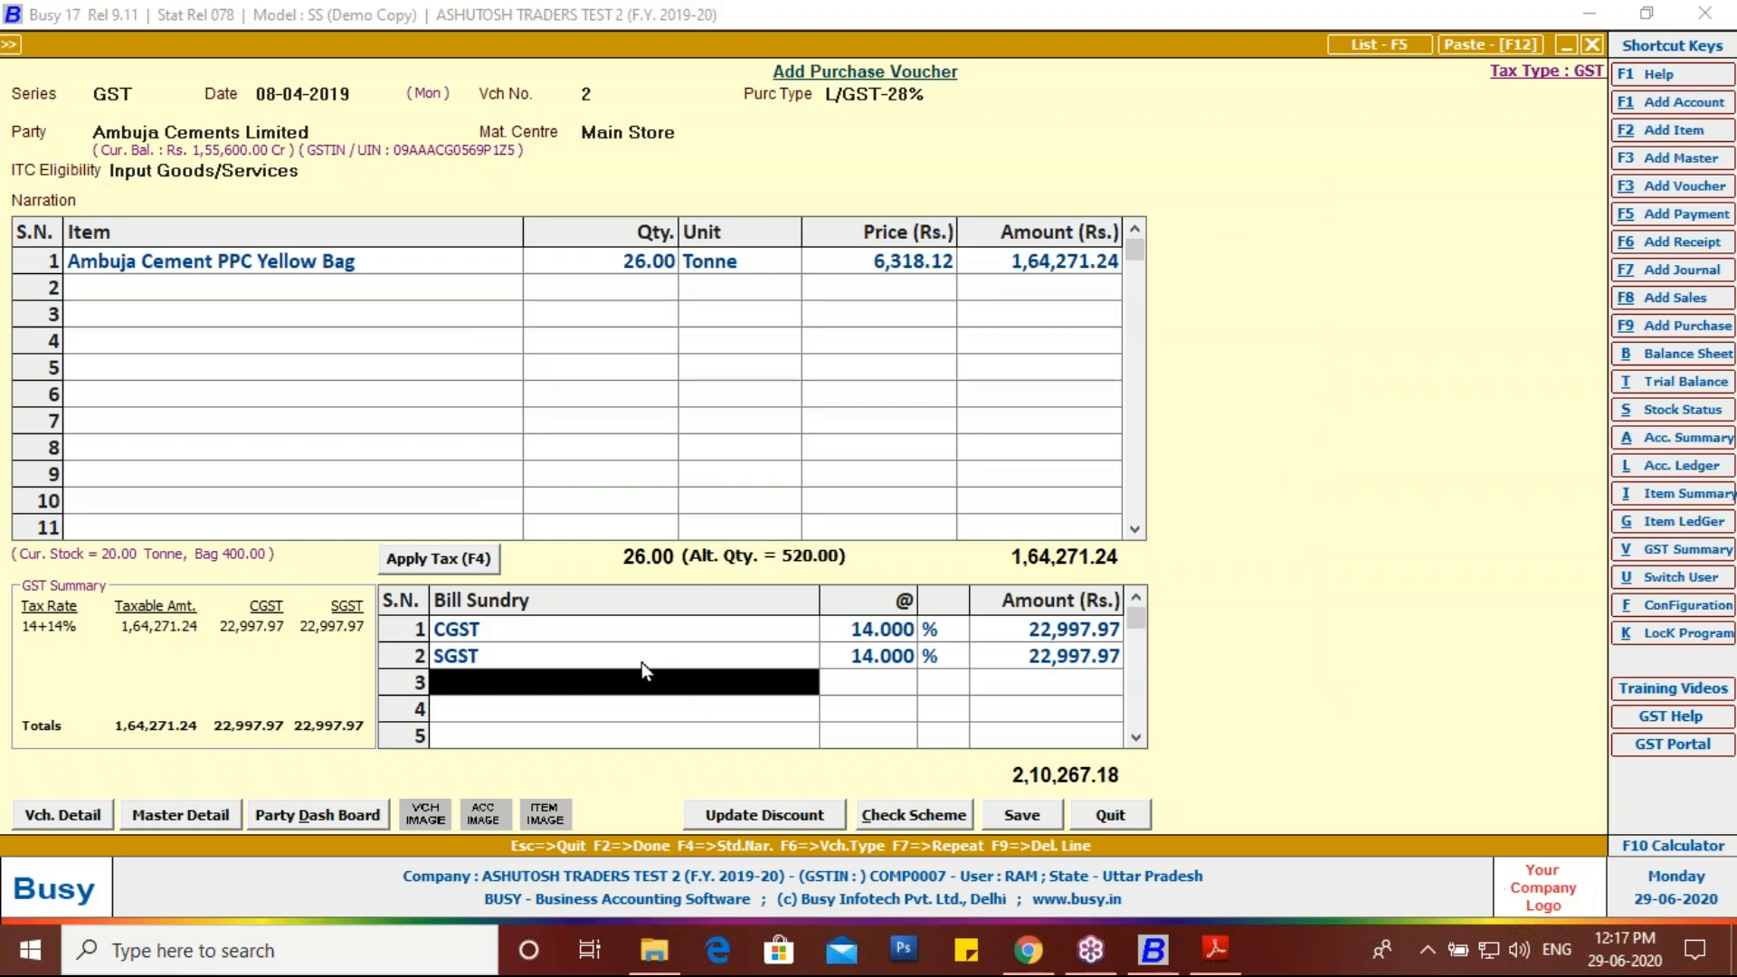
key("Up")
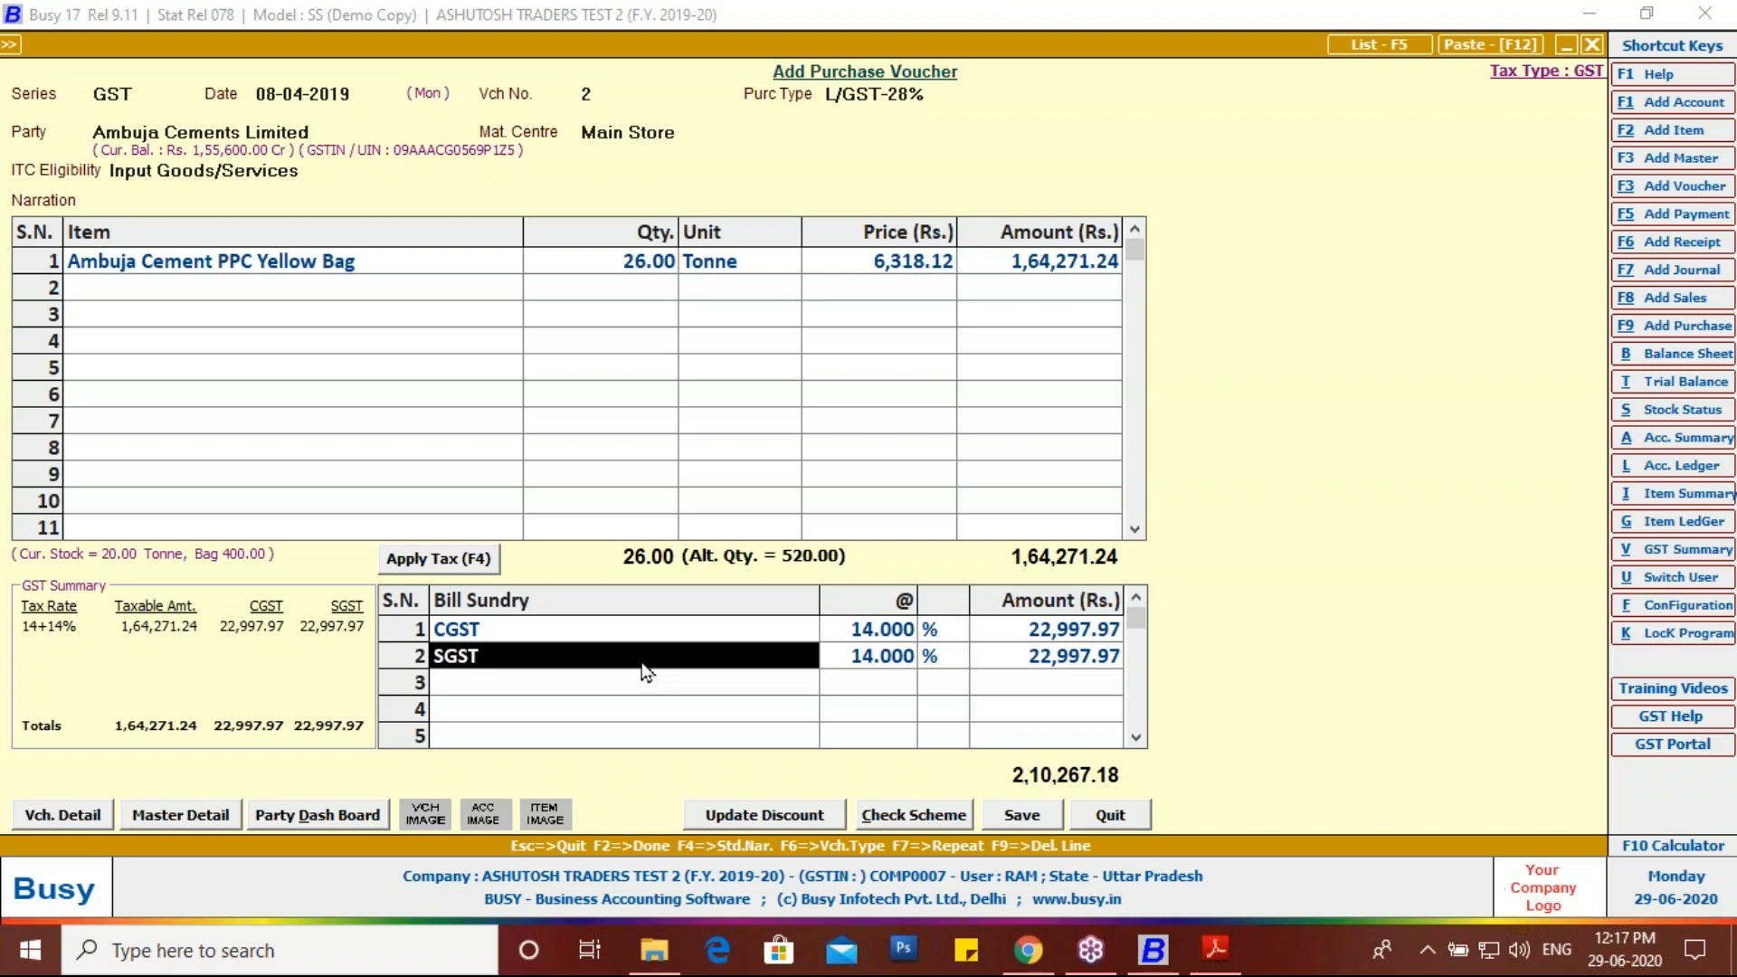
key("F9")
key("Up")
key("F9")
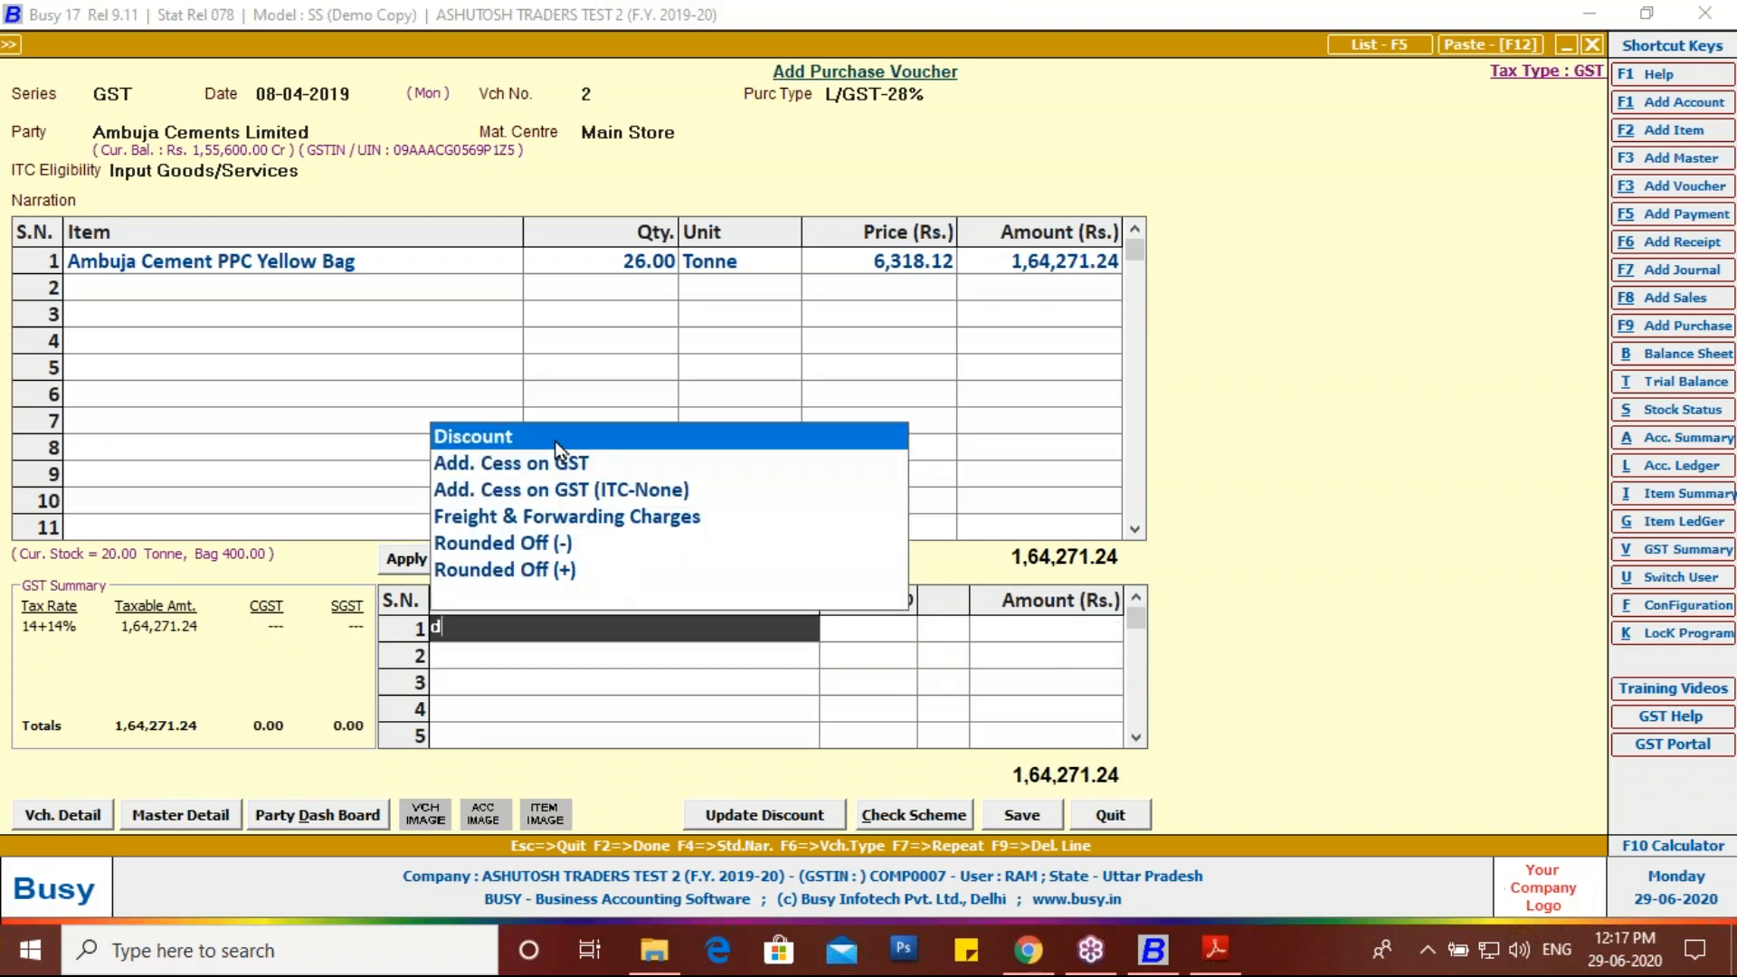
Step: Add Discount as the first bill sundry and look up the cash discount and Discount PE amounts on the invoice
left_click(555, 438)
left_click(1002, 632)
left_click(1211, 965)
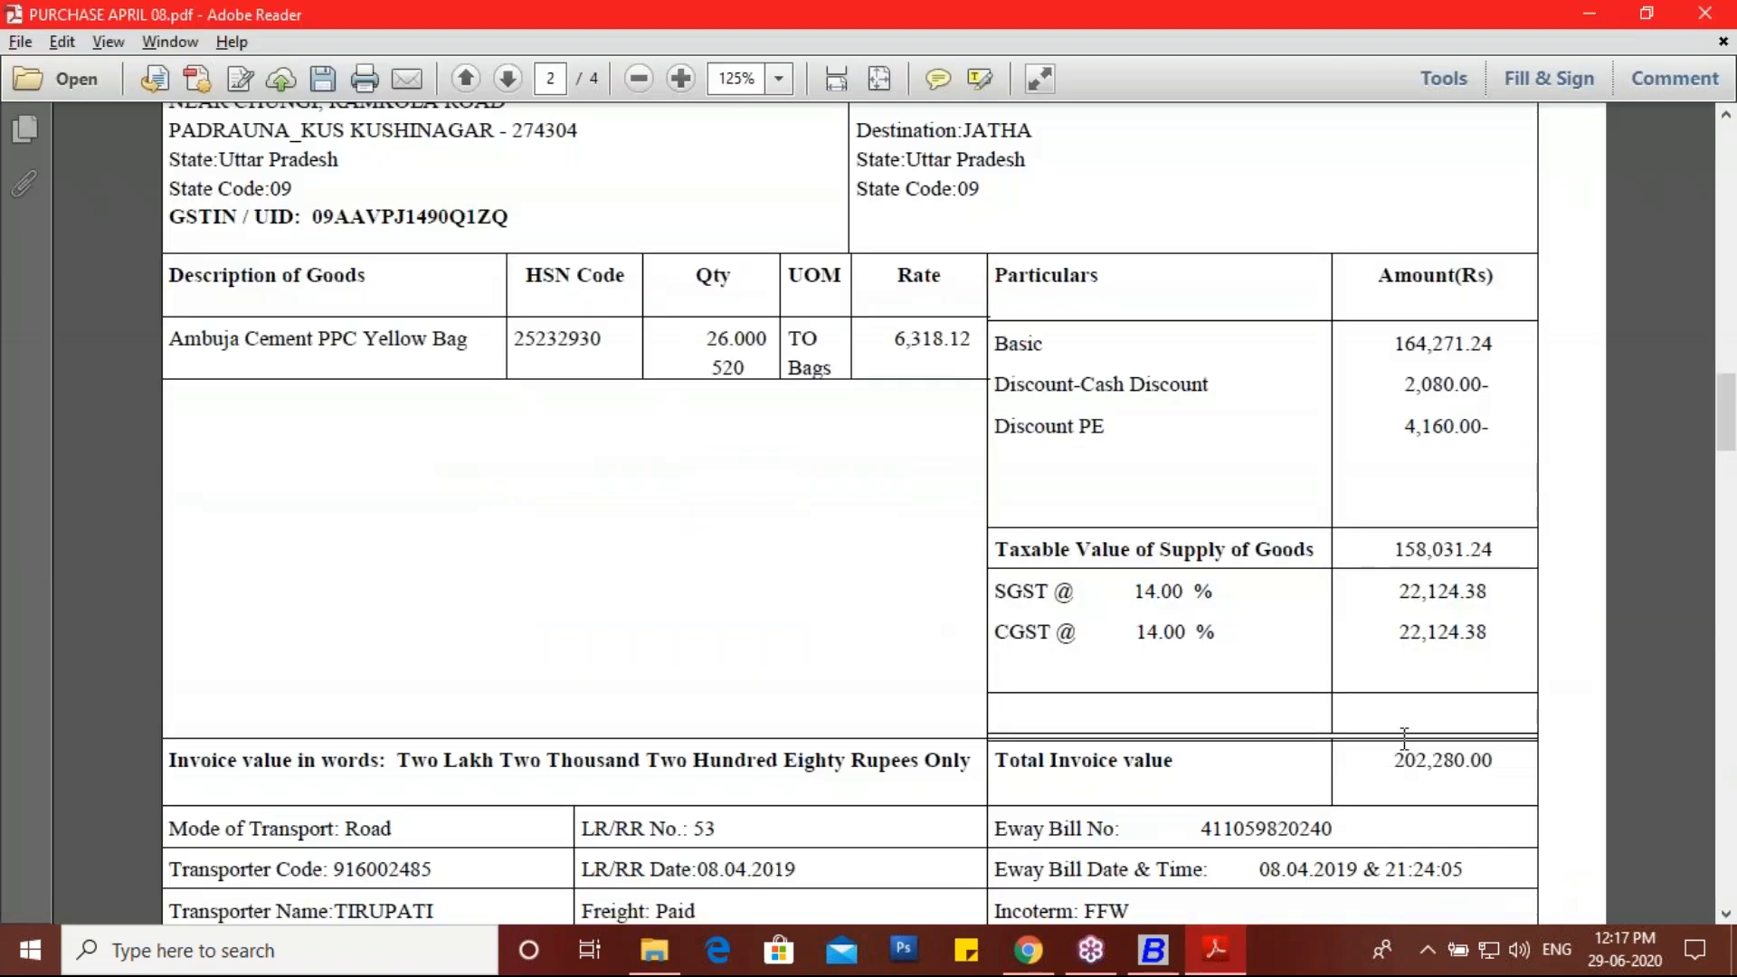
left_click_drag(1403, 383, 1484, 431)
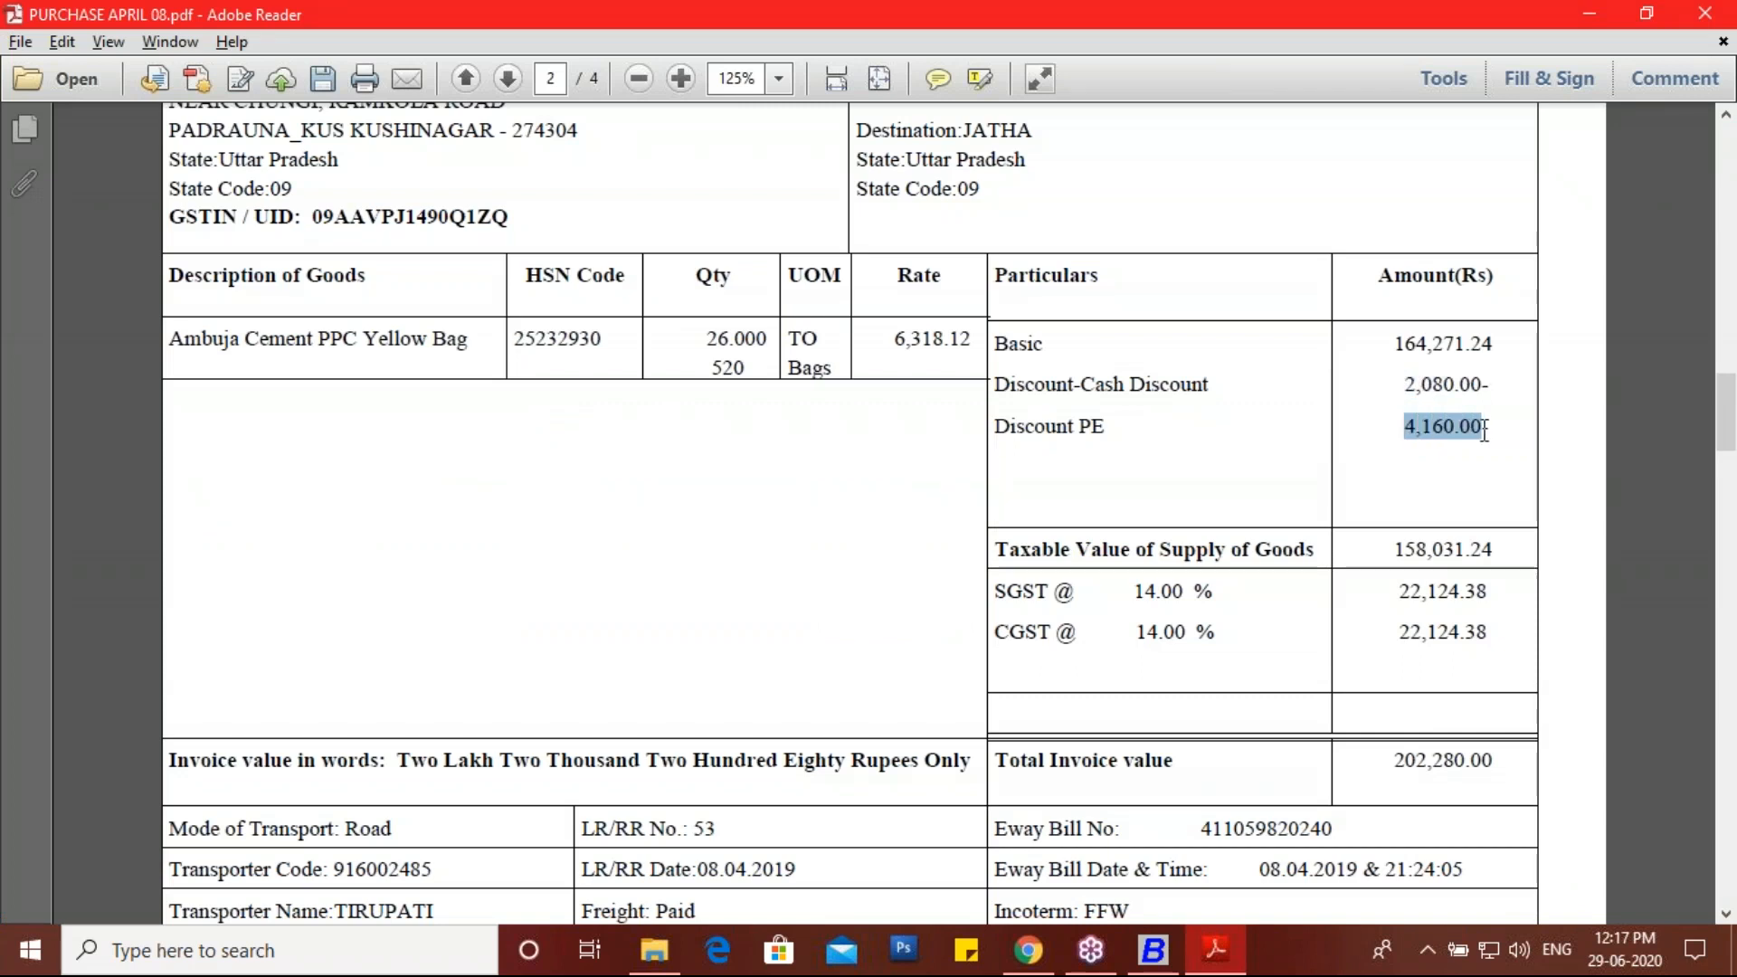
key("alt")
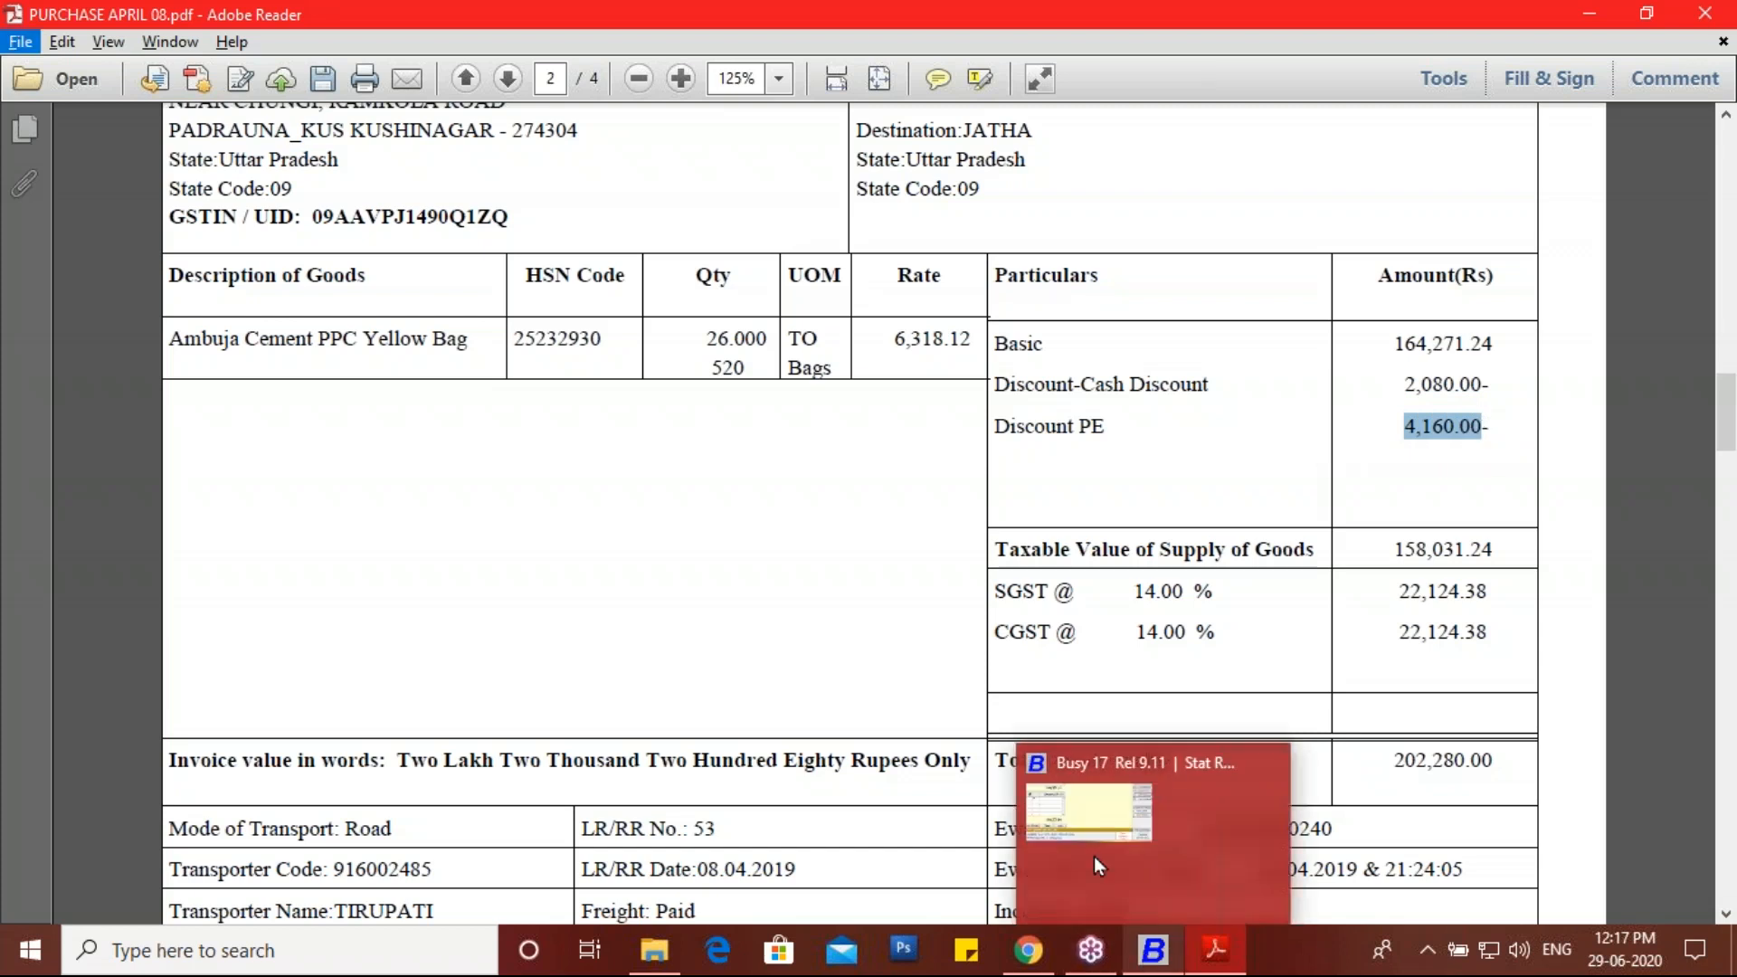
left_click(742, 456)
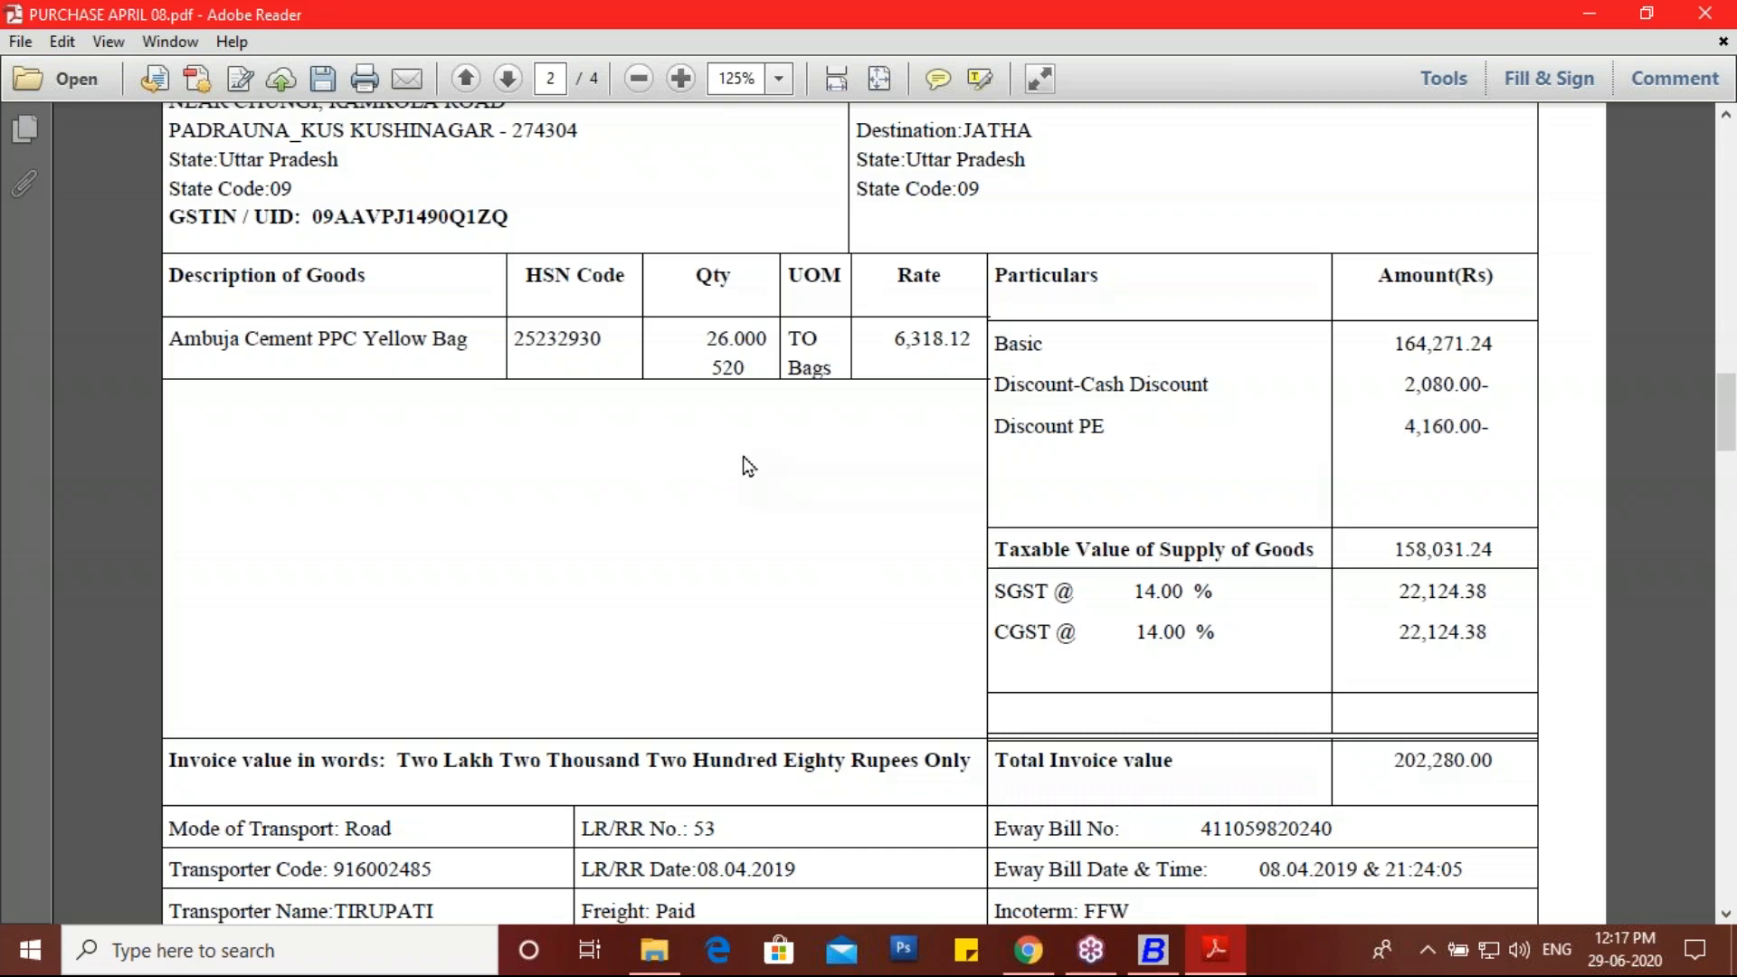
Step: Open Calculator, add the two invoice discounts 2080 and 4160, and switch back to Busy
key("super+r")
type("ca")
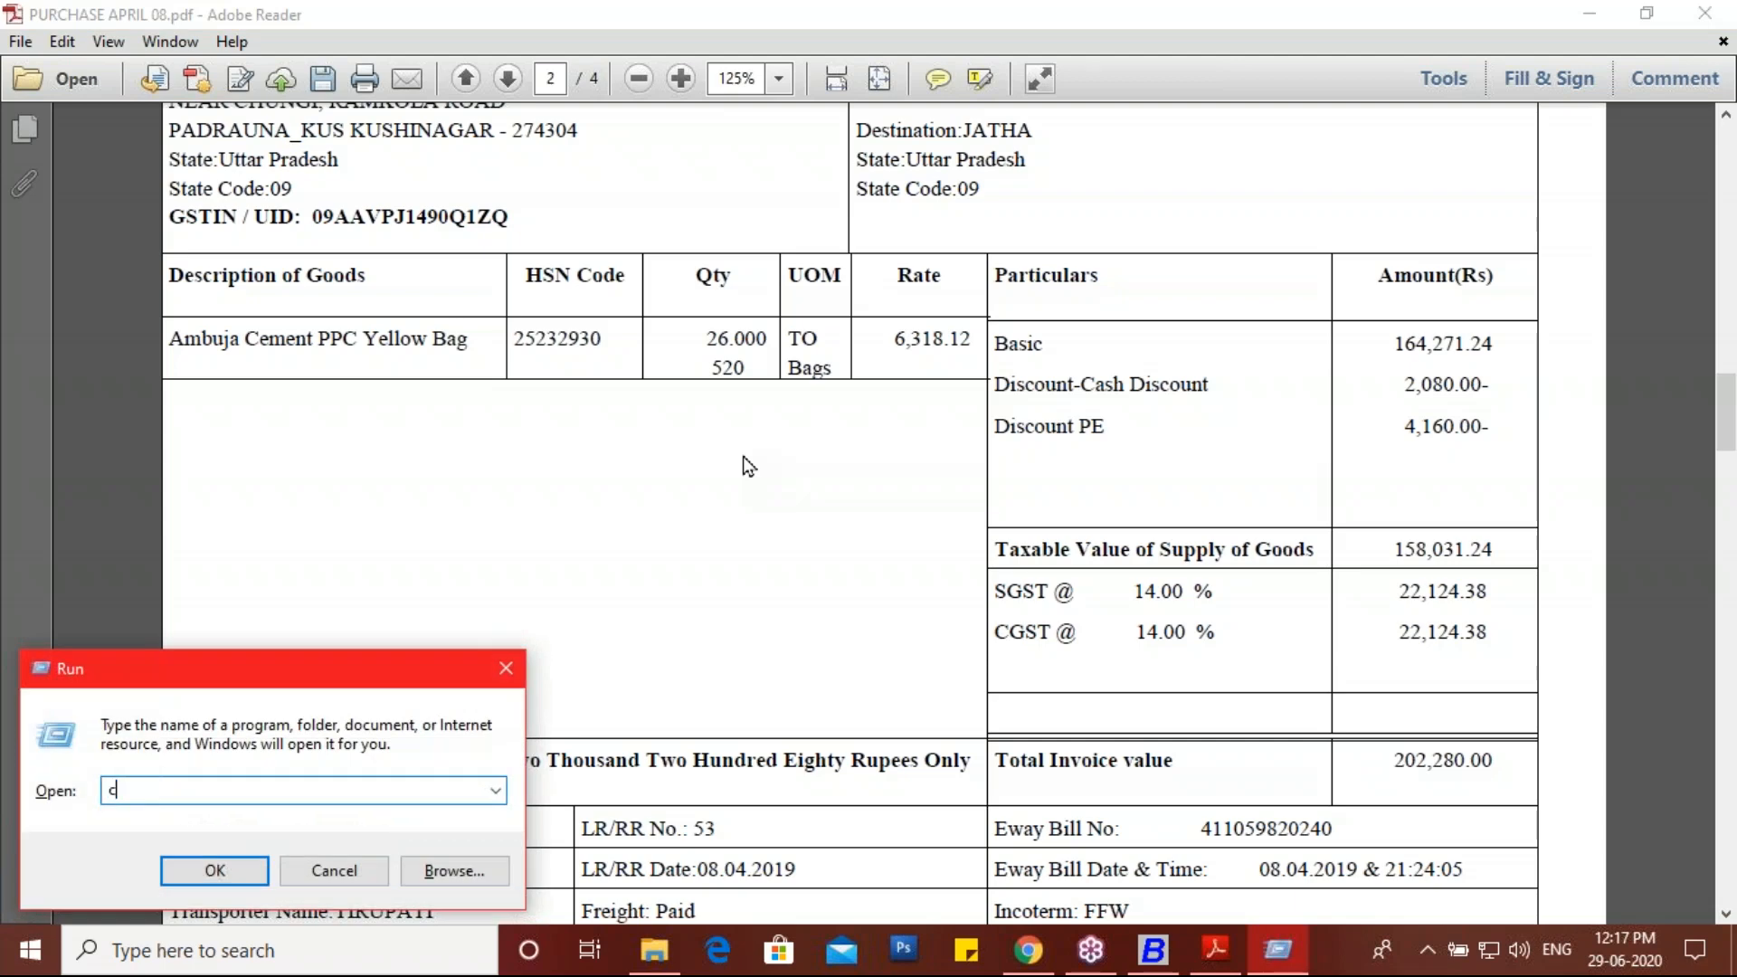
type("lc")
key("Return")
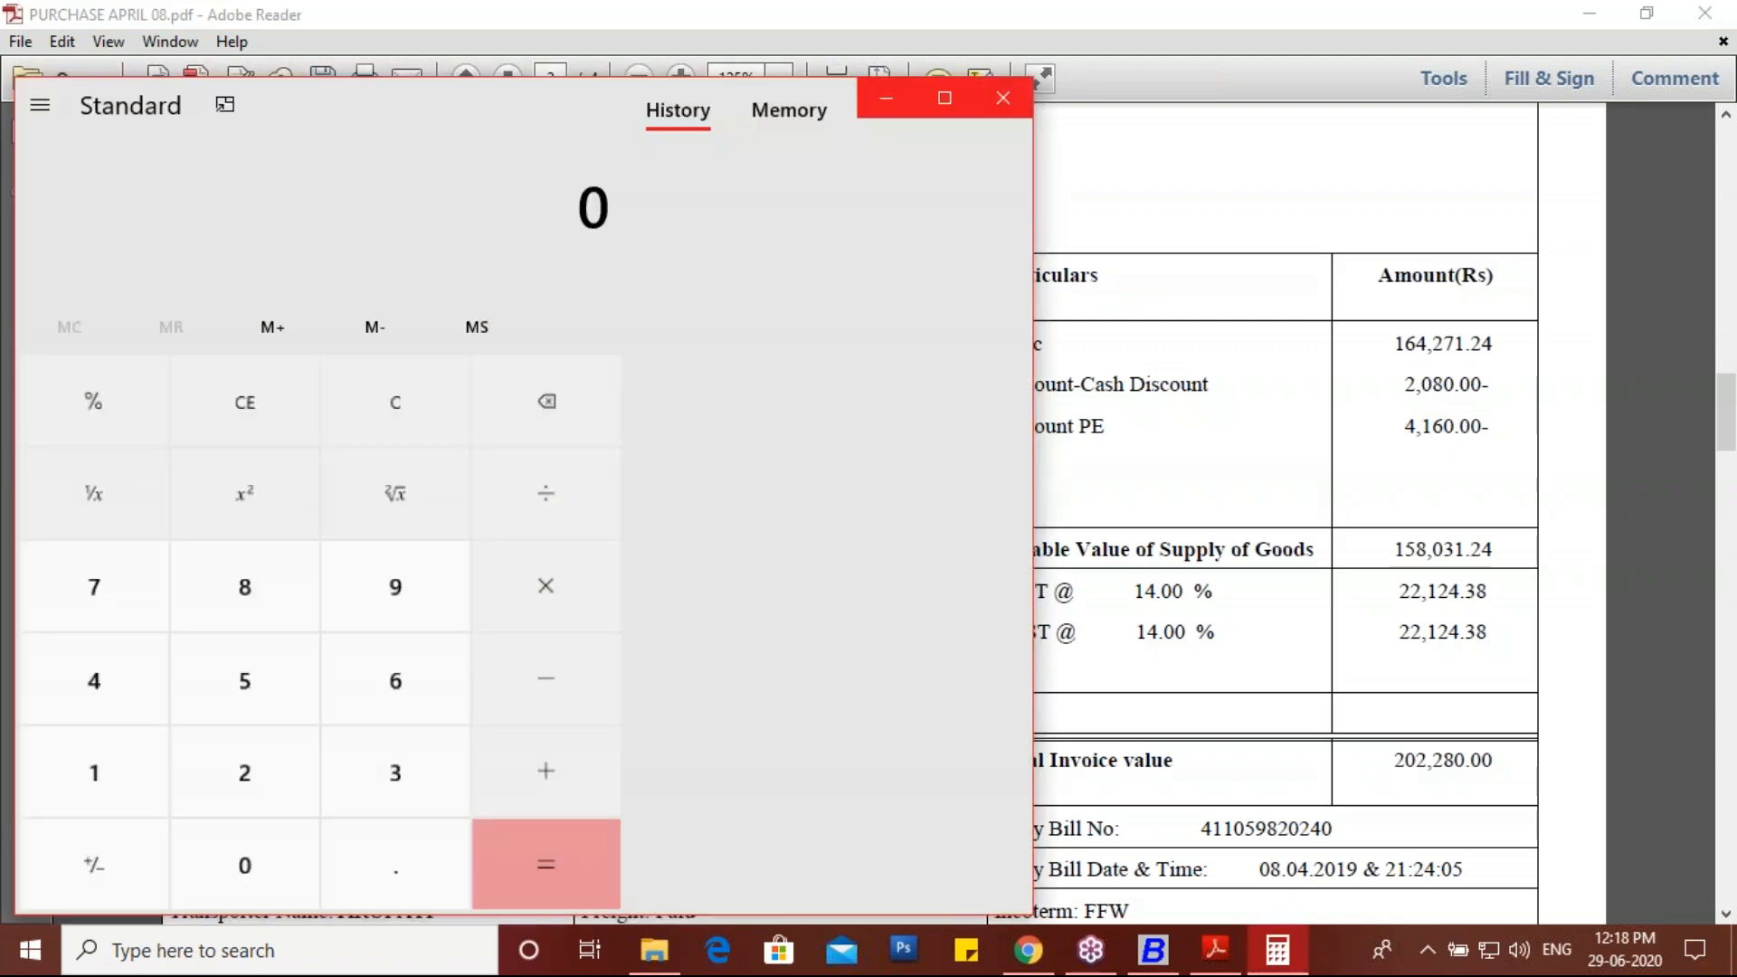
type("2080")
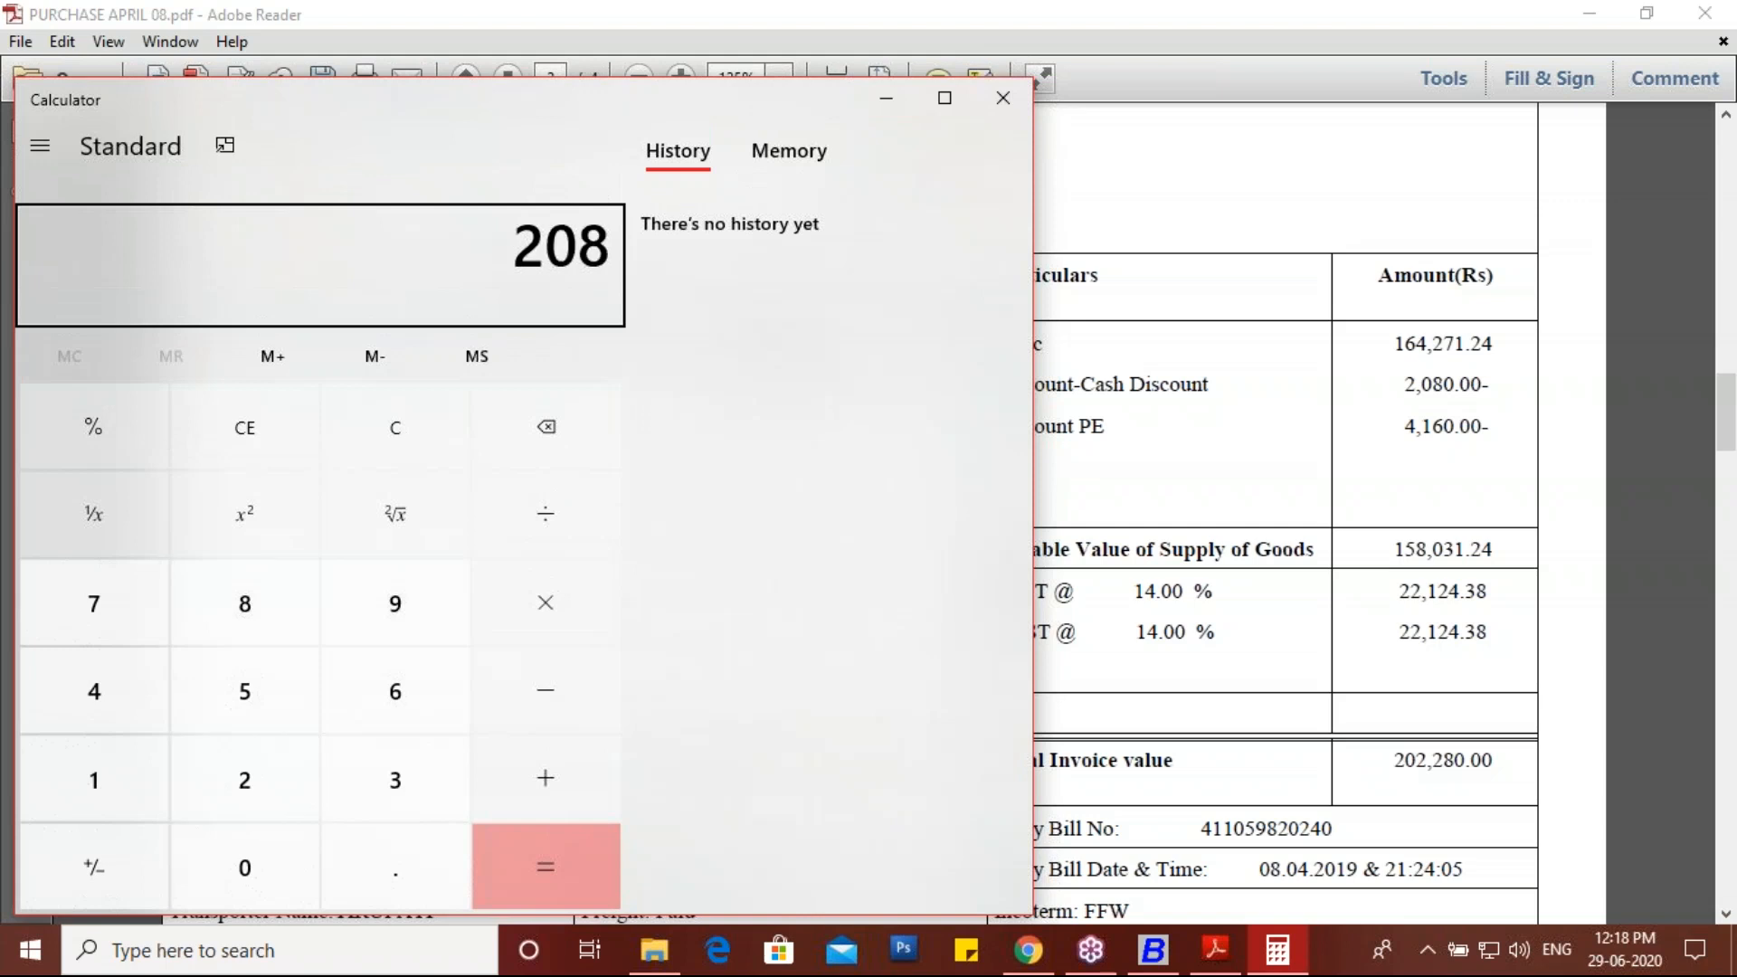
key("Return")
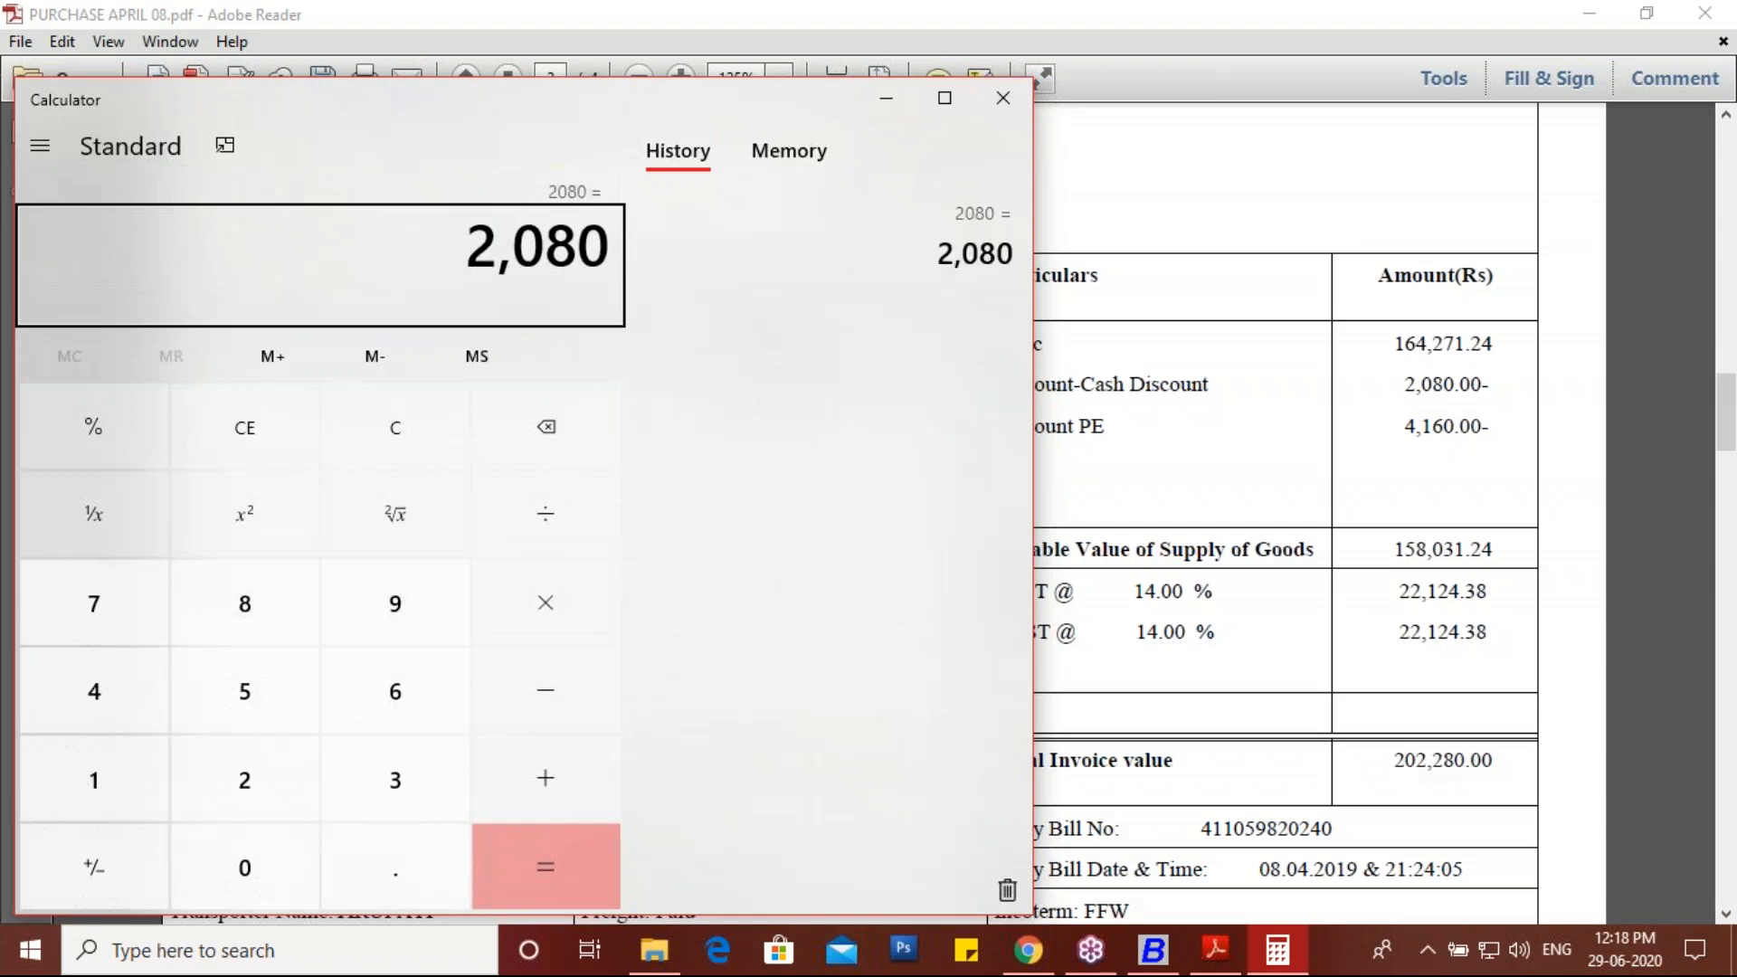
type("2080")
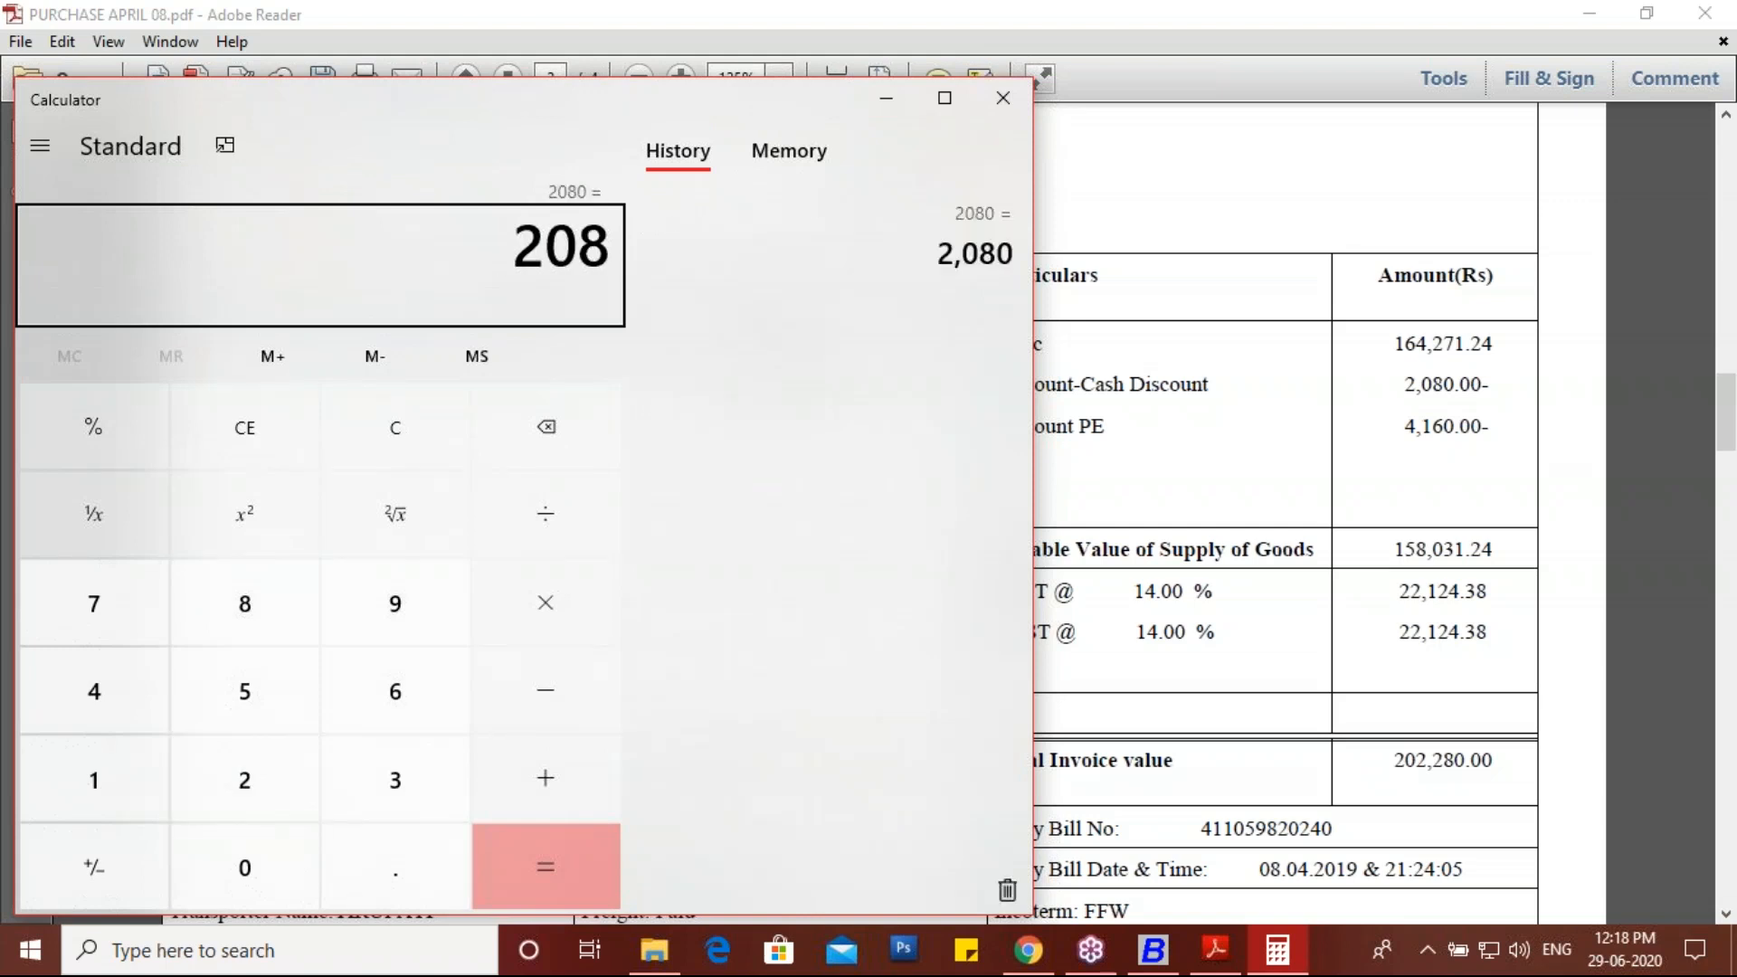
key("plus")
type("4")
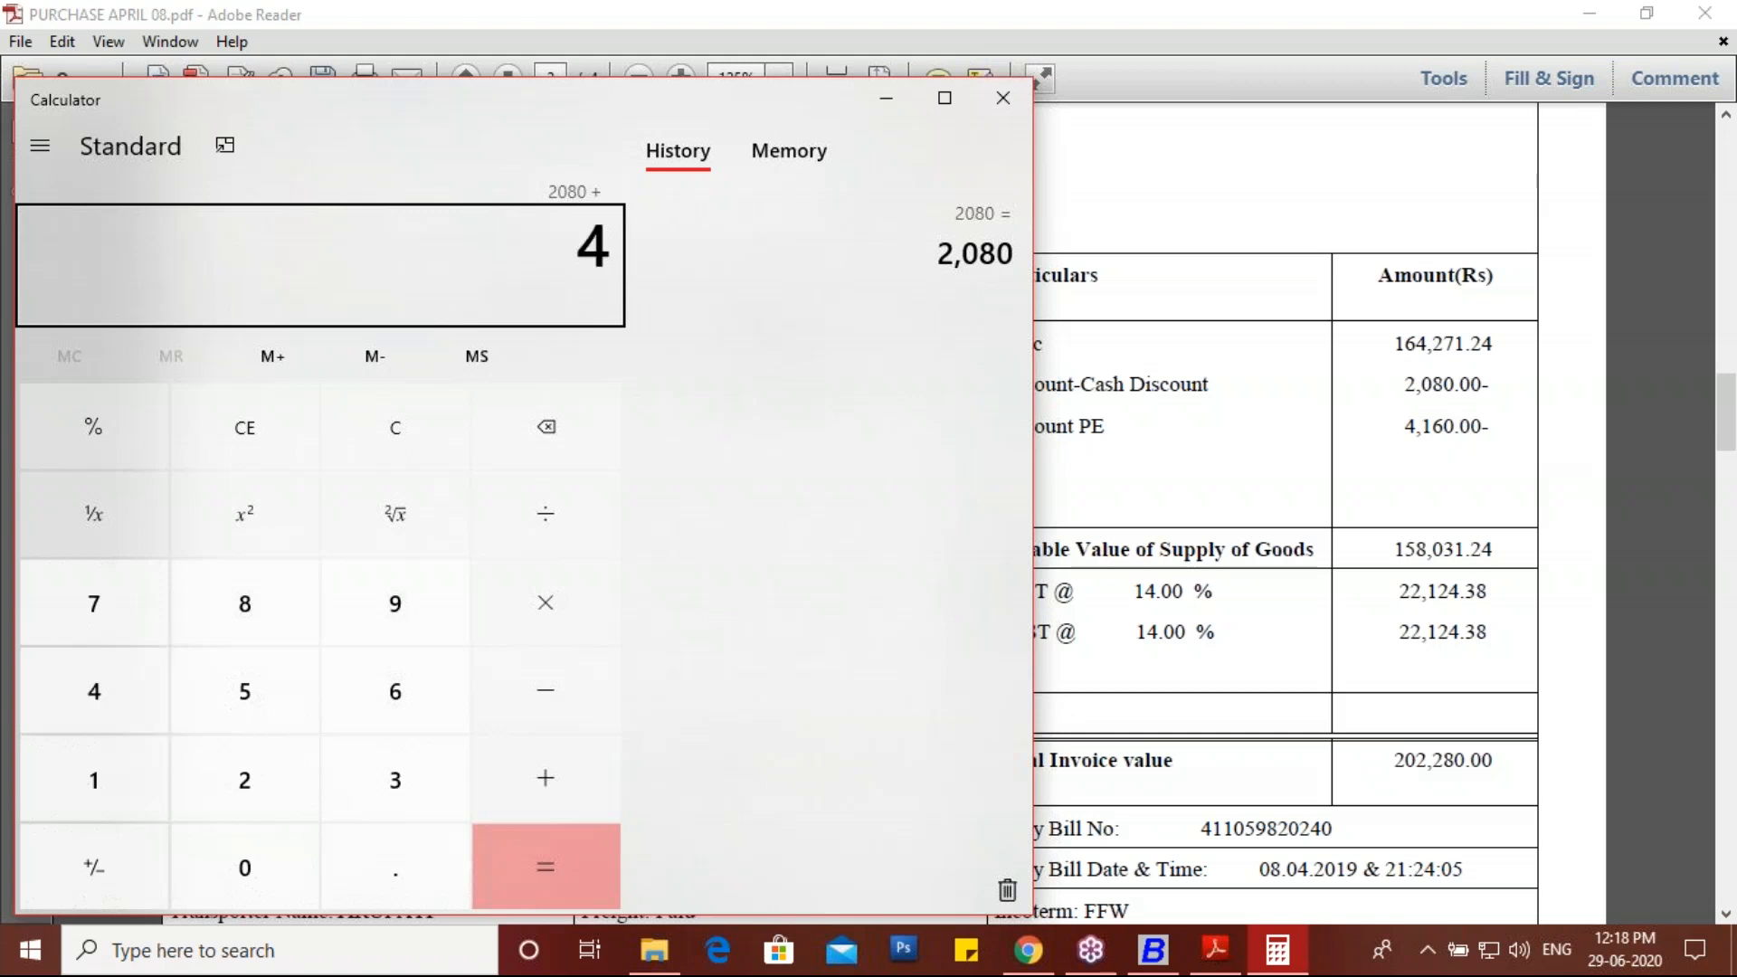
type("160")
key("Return")
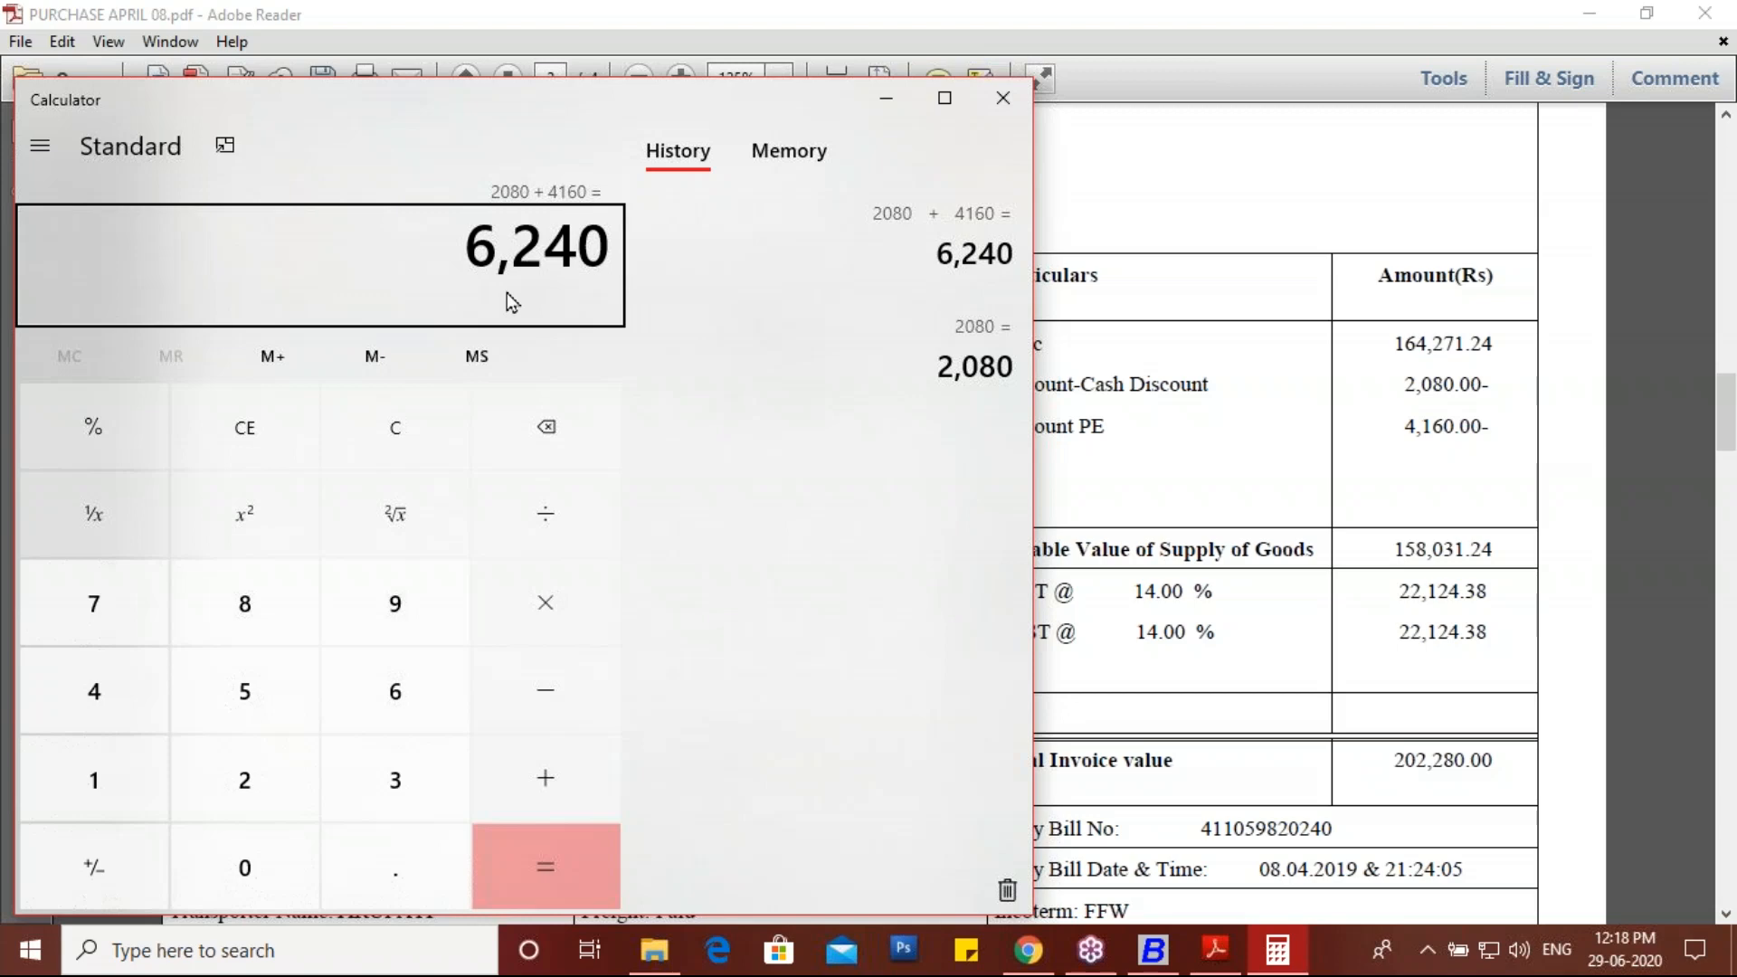
key("alt+Tab")
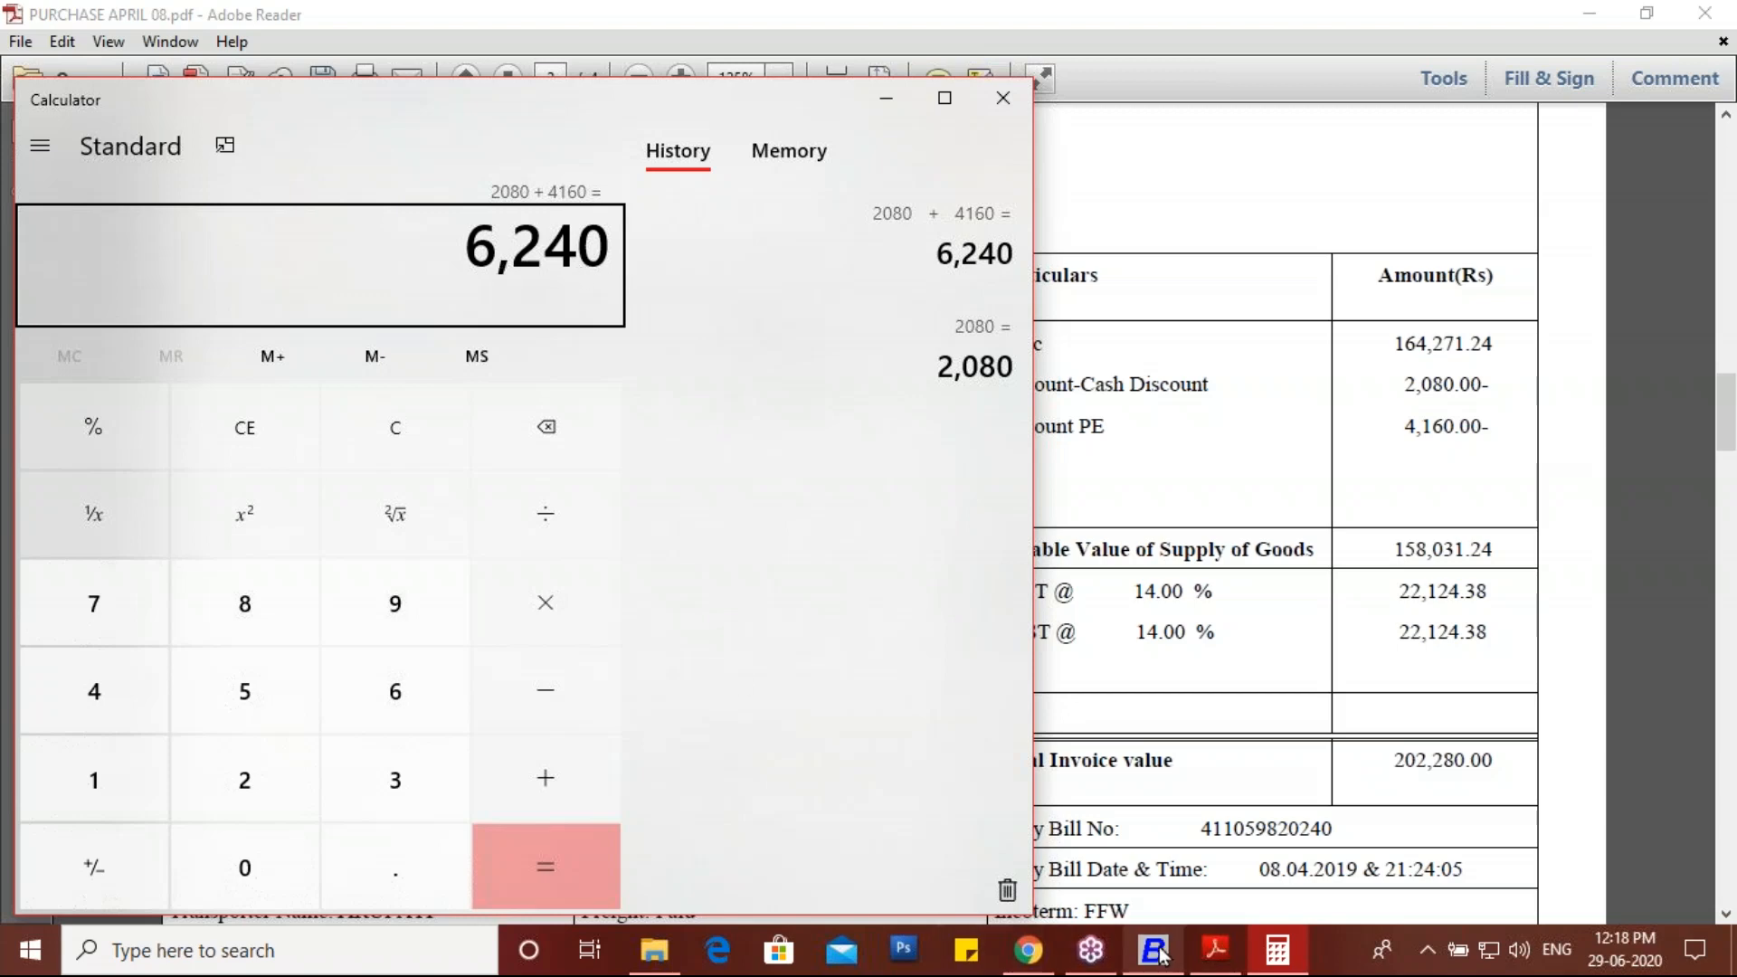
Step: Set the Discount amount to 6240, apply GST to the voucher, and compare its tax and total with the second invoice in the PDF
type("6240")
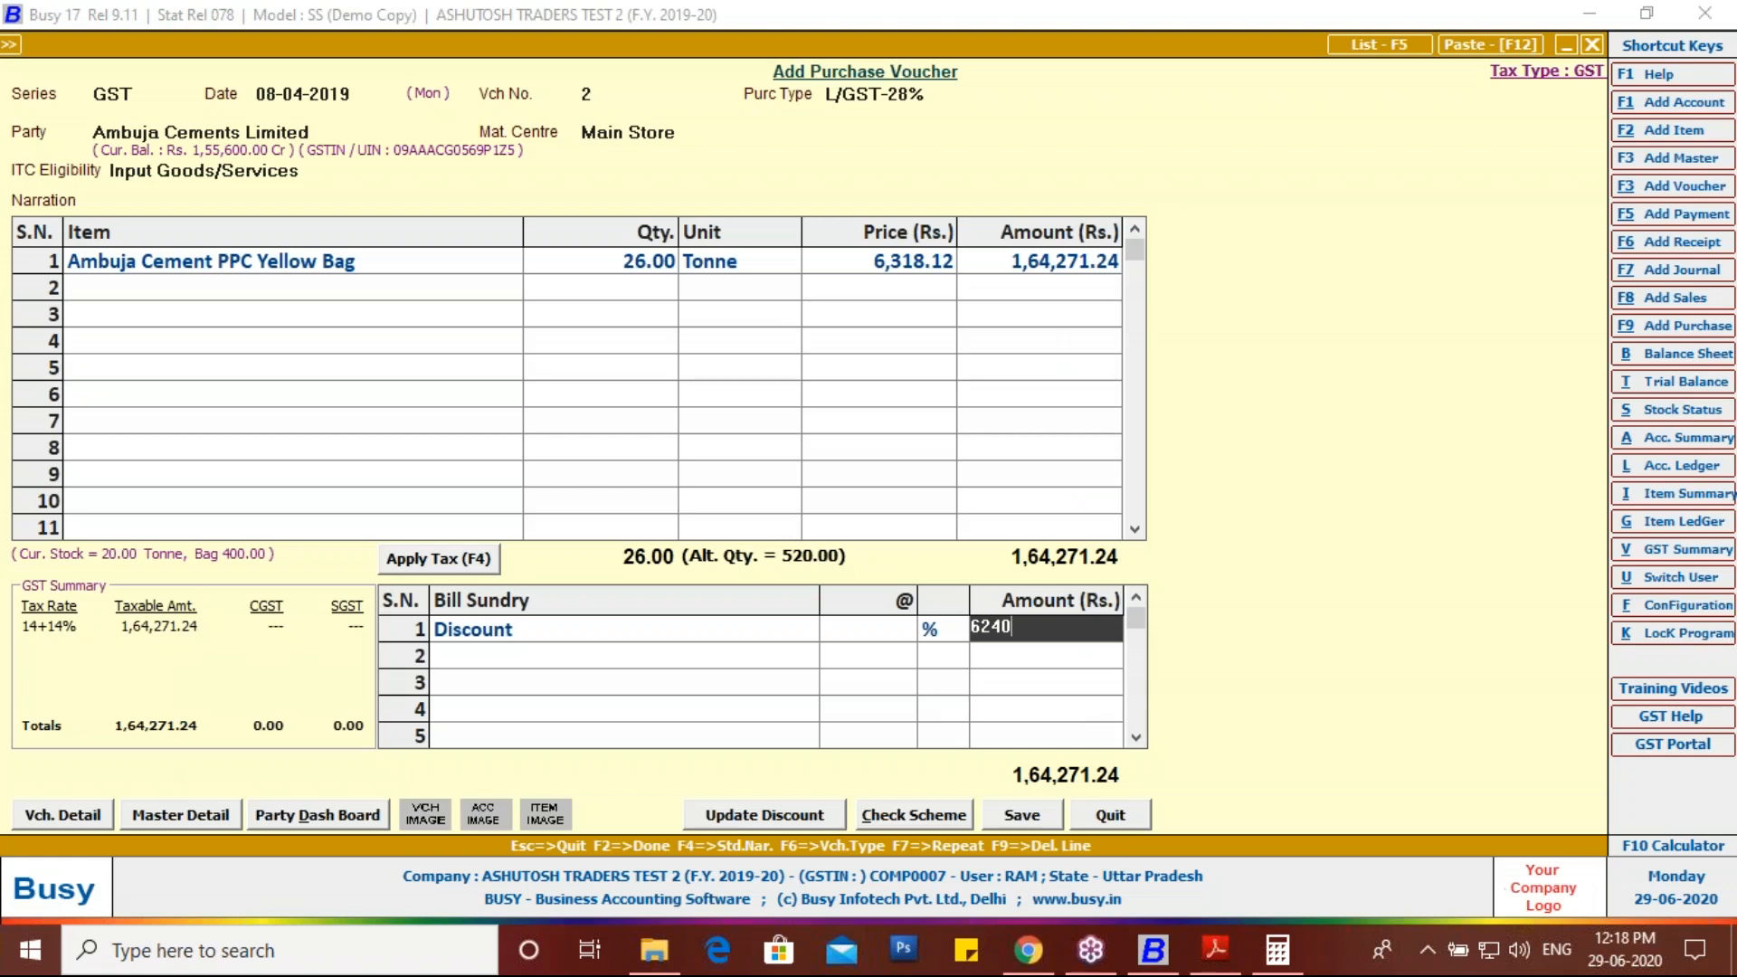
key("Return")
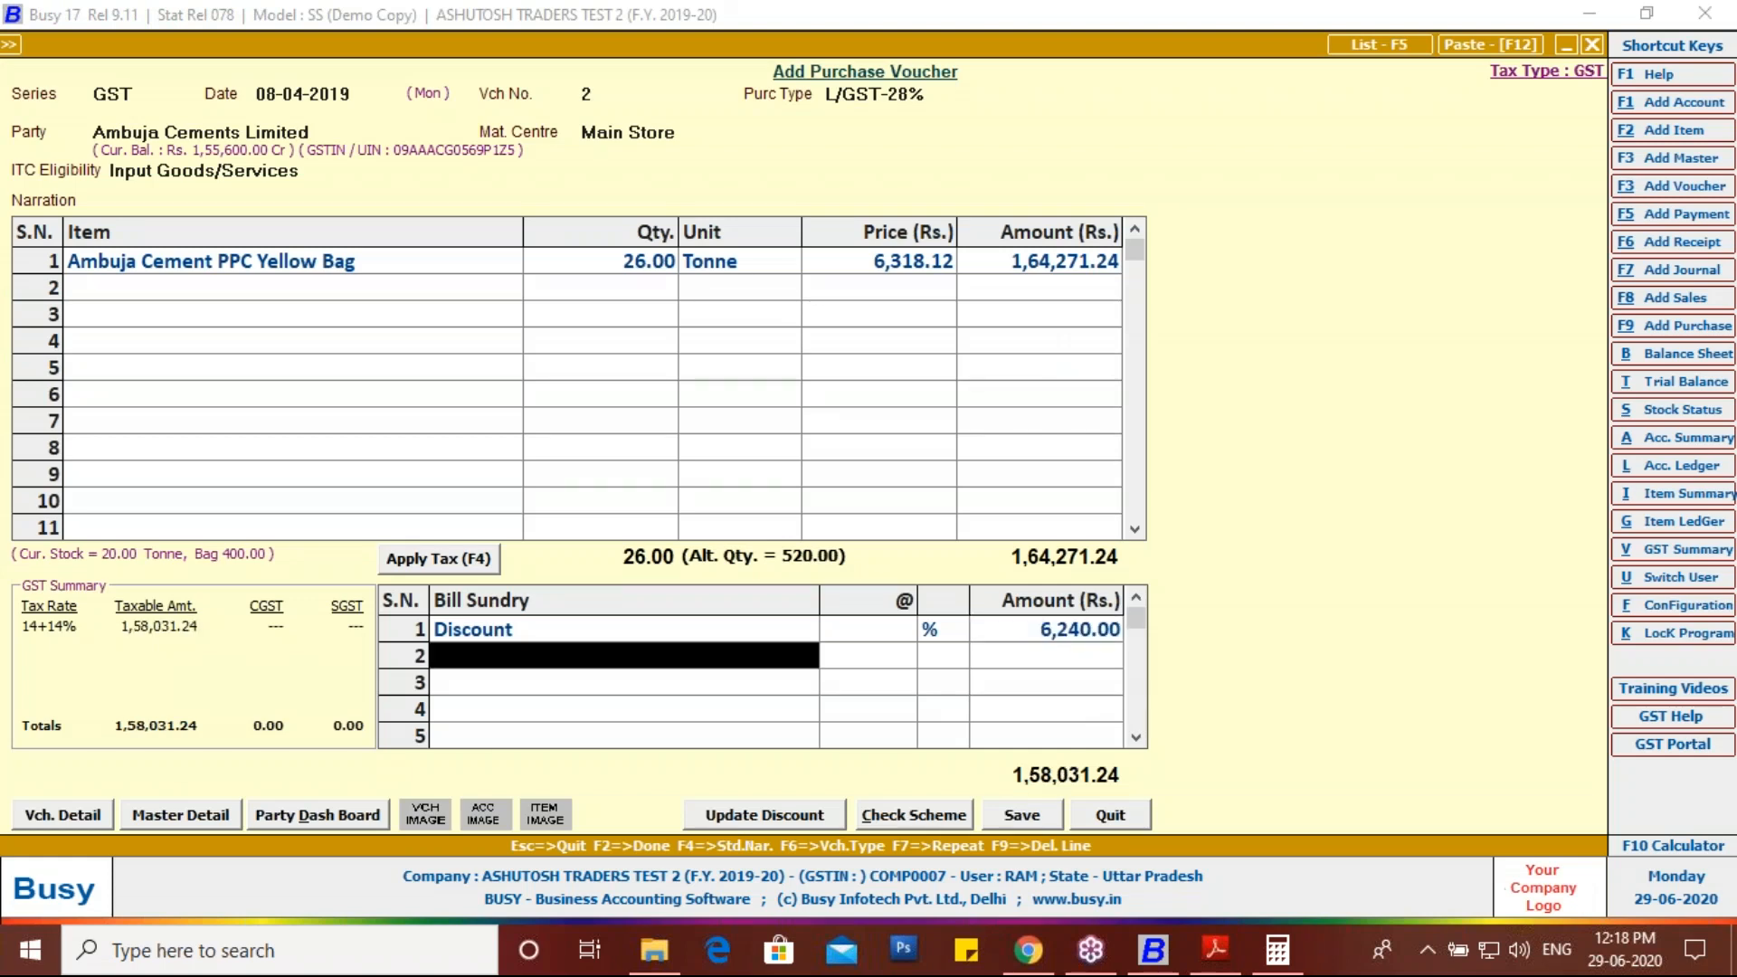
key("F4")
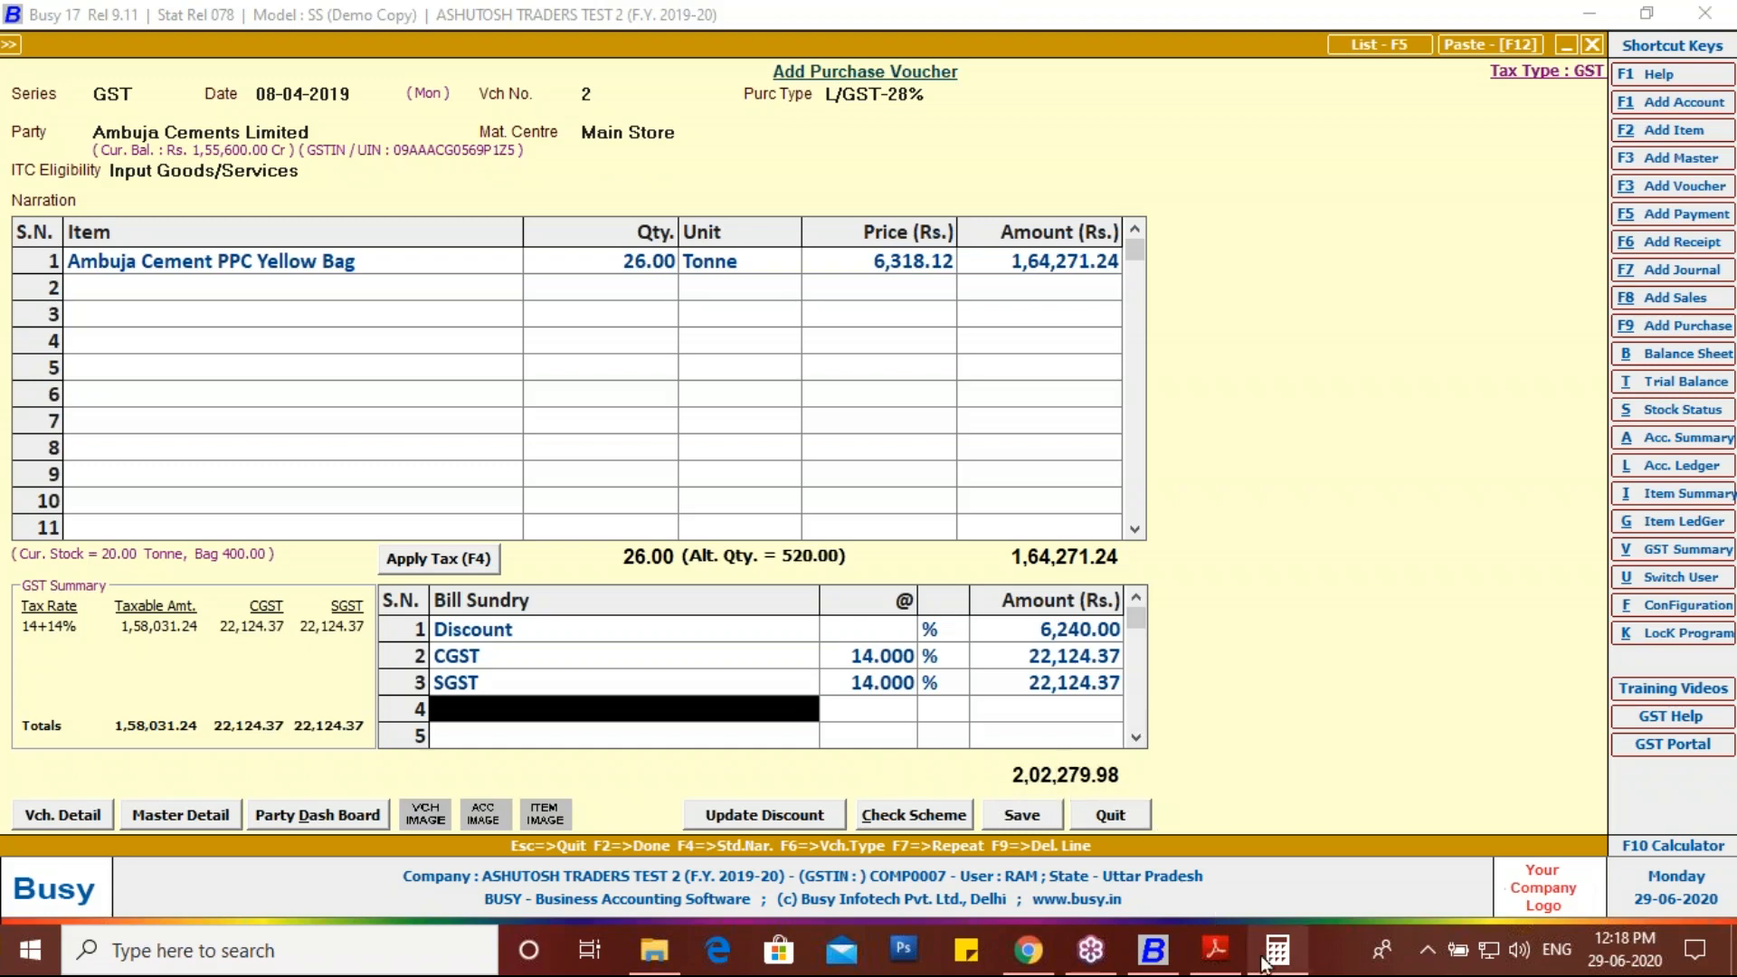
left_click(1213, 952)
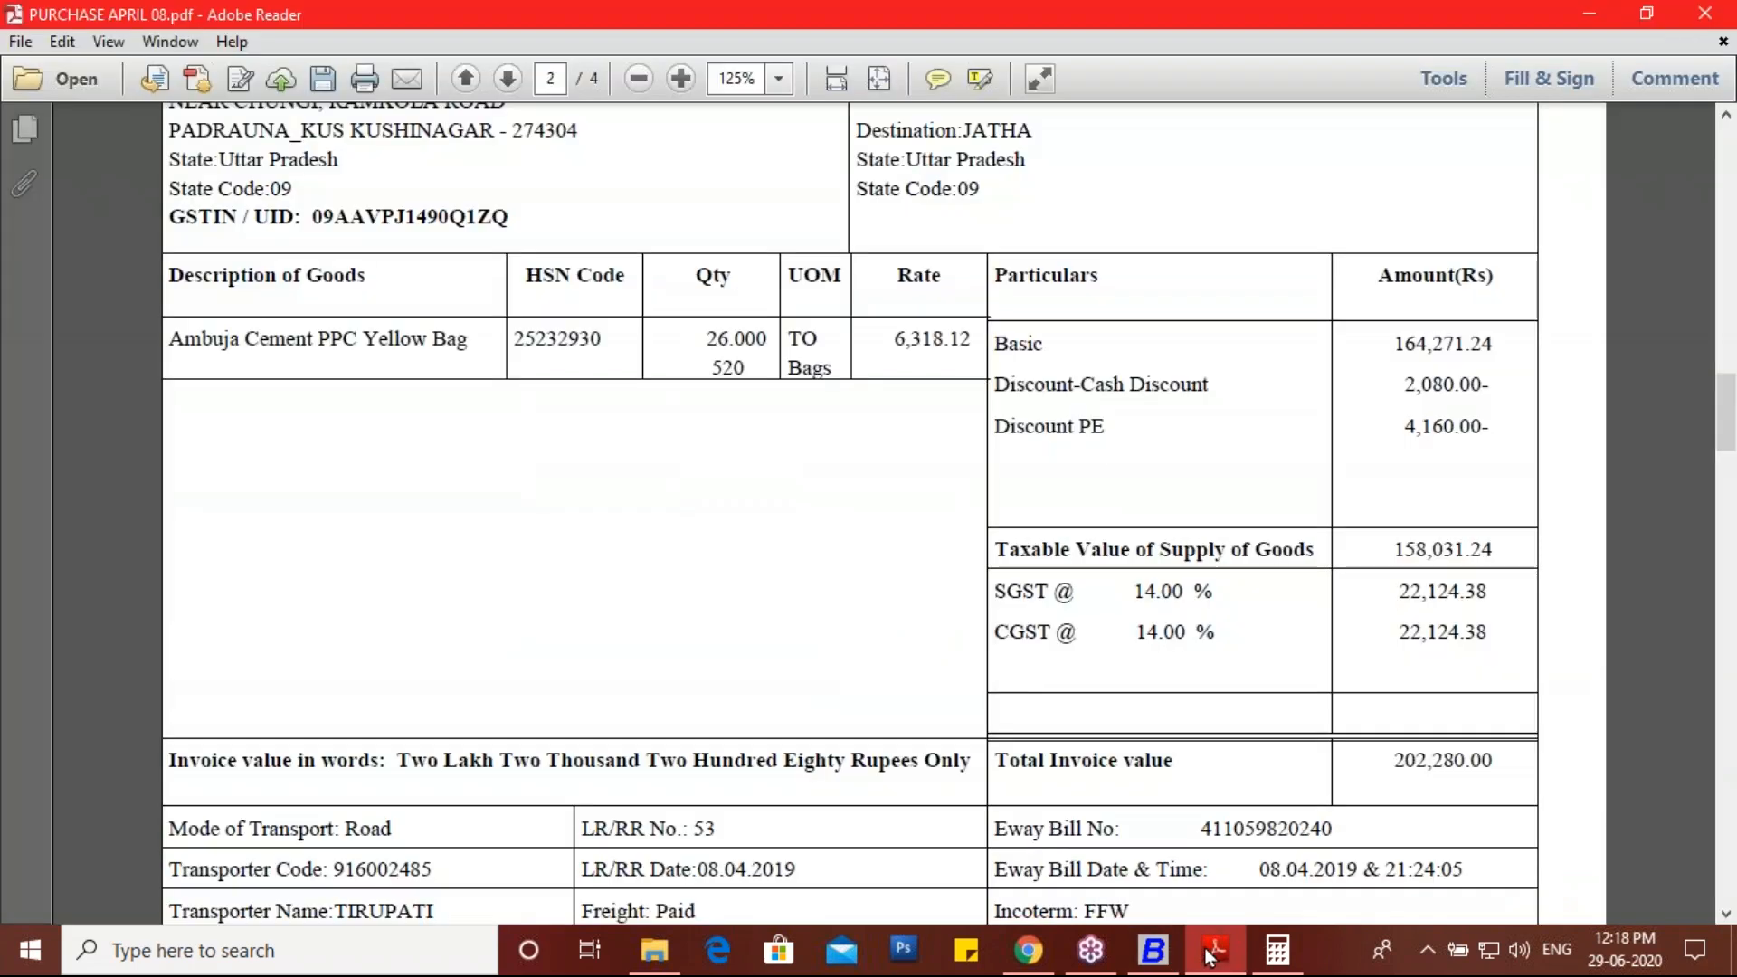
left_click(1213, 952)
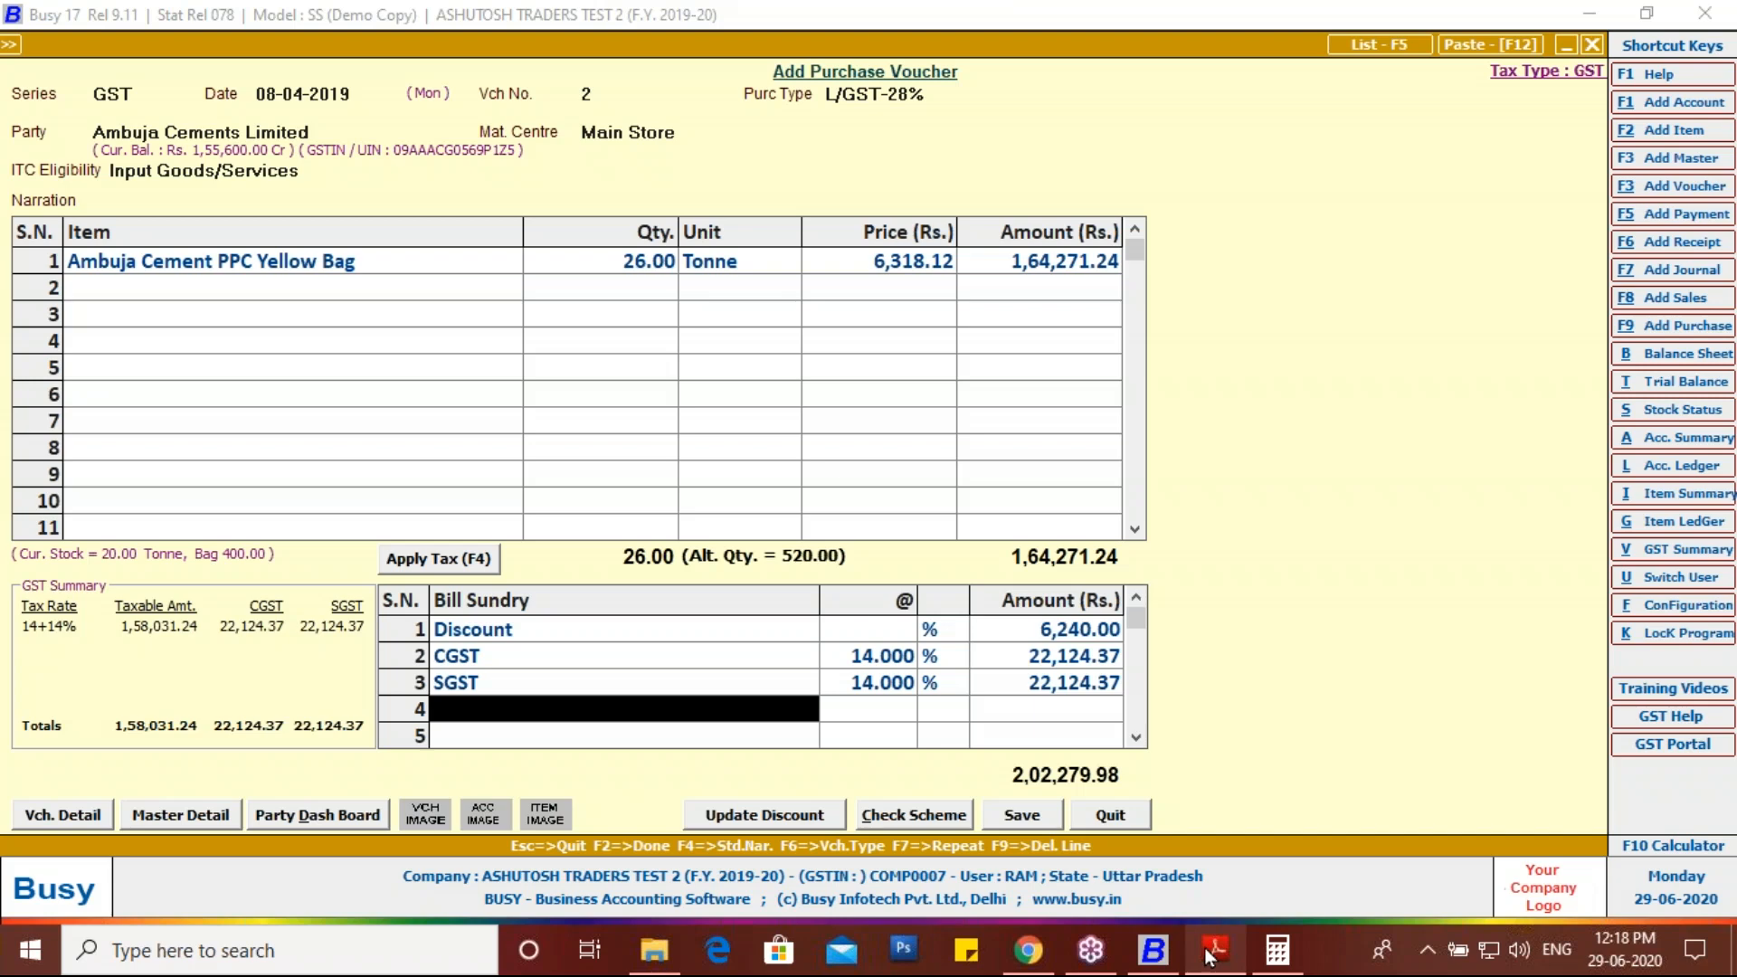
Step: Add Rounded Off (+) of 0.02, accept the purchase bill details and bill-by-bill adjustment for 0033, and save the voucher
key("Return")
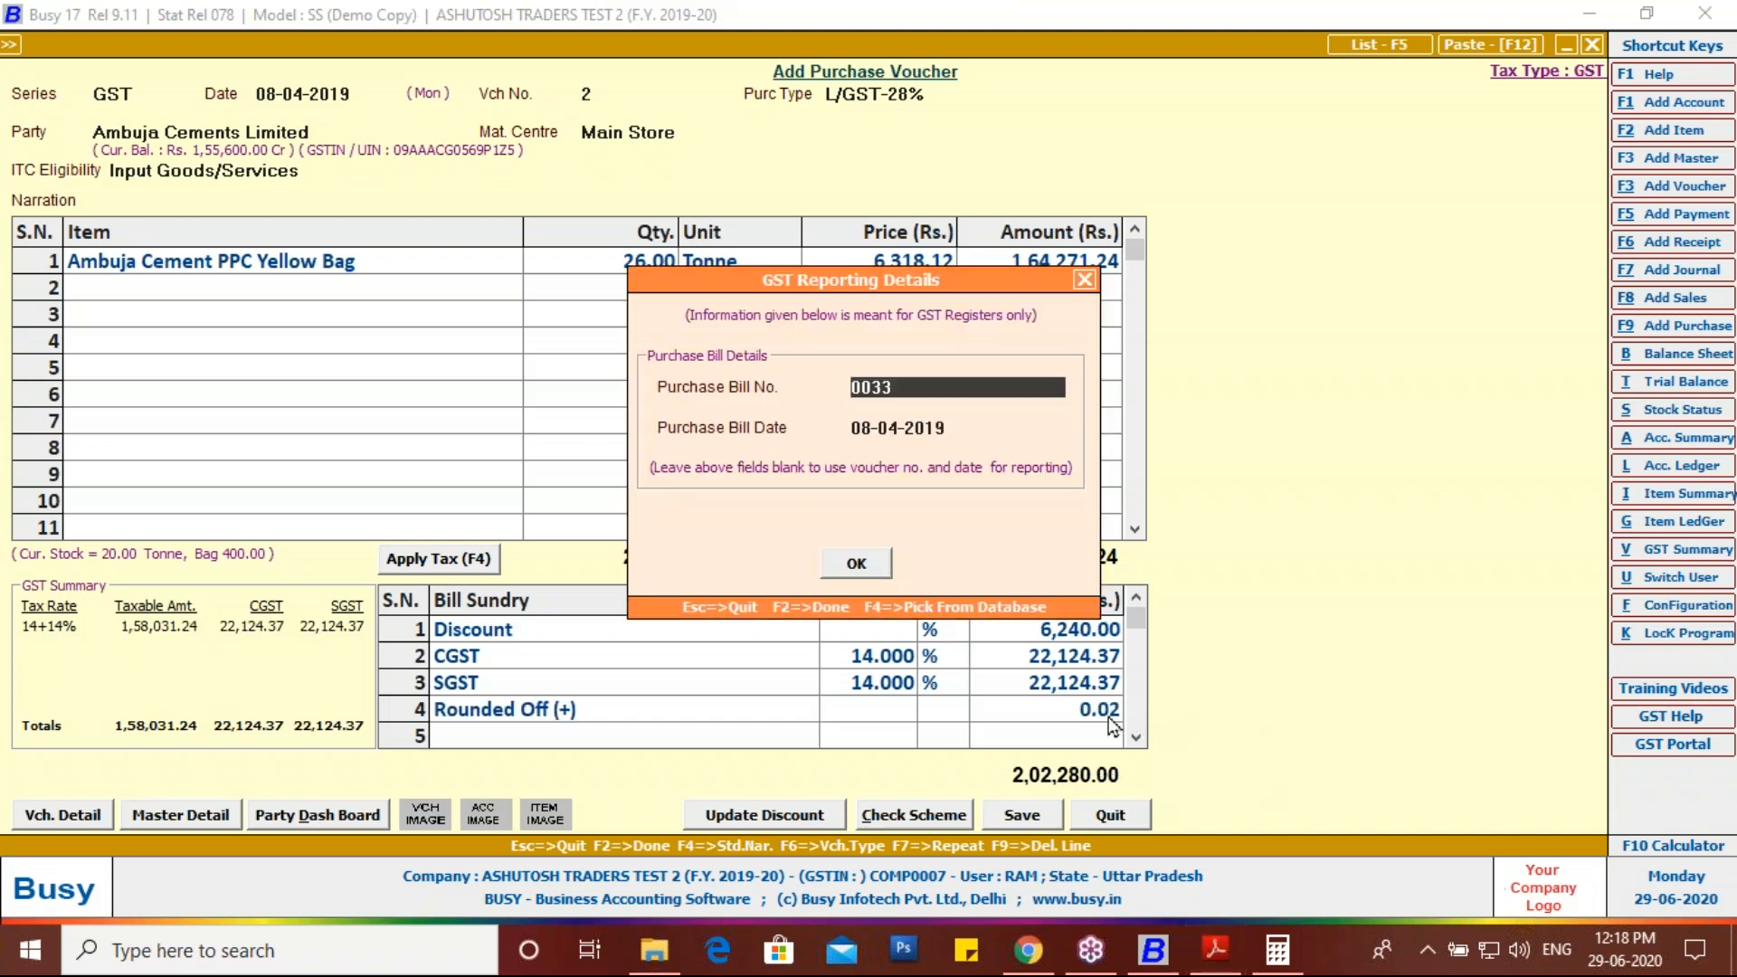
left_click(876, 563)
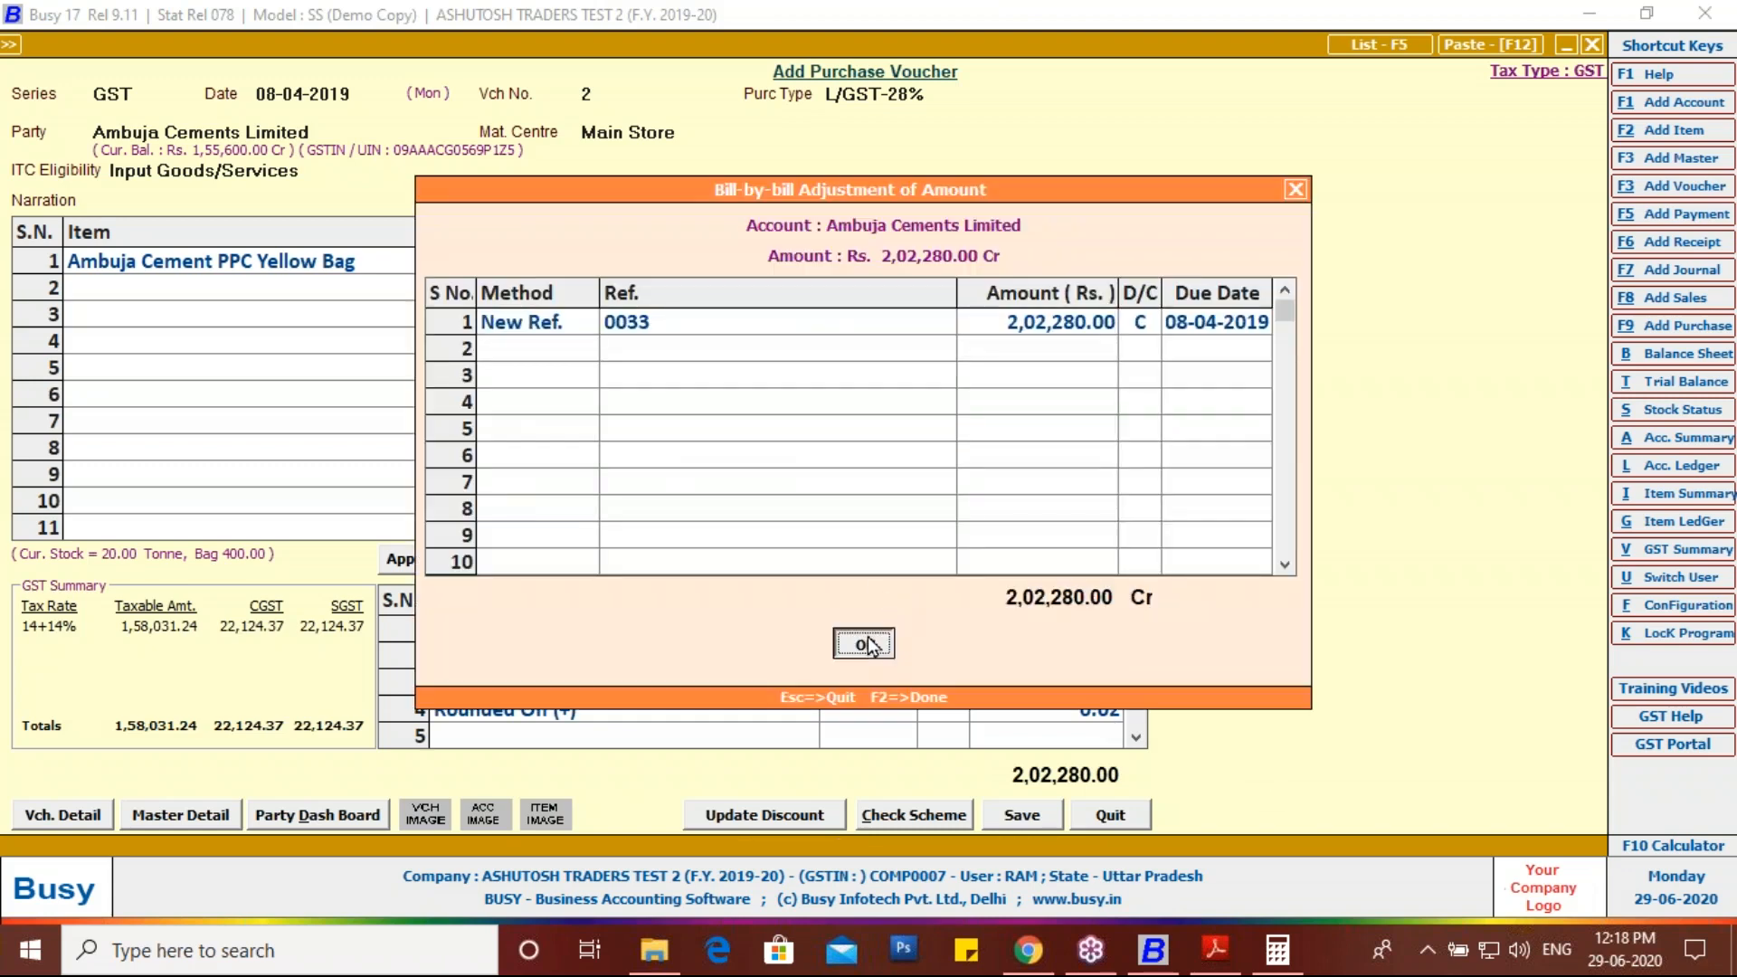
left_click(867, 637)
left_click(926, 532)
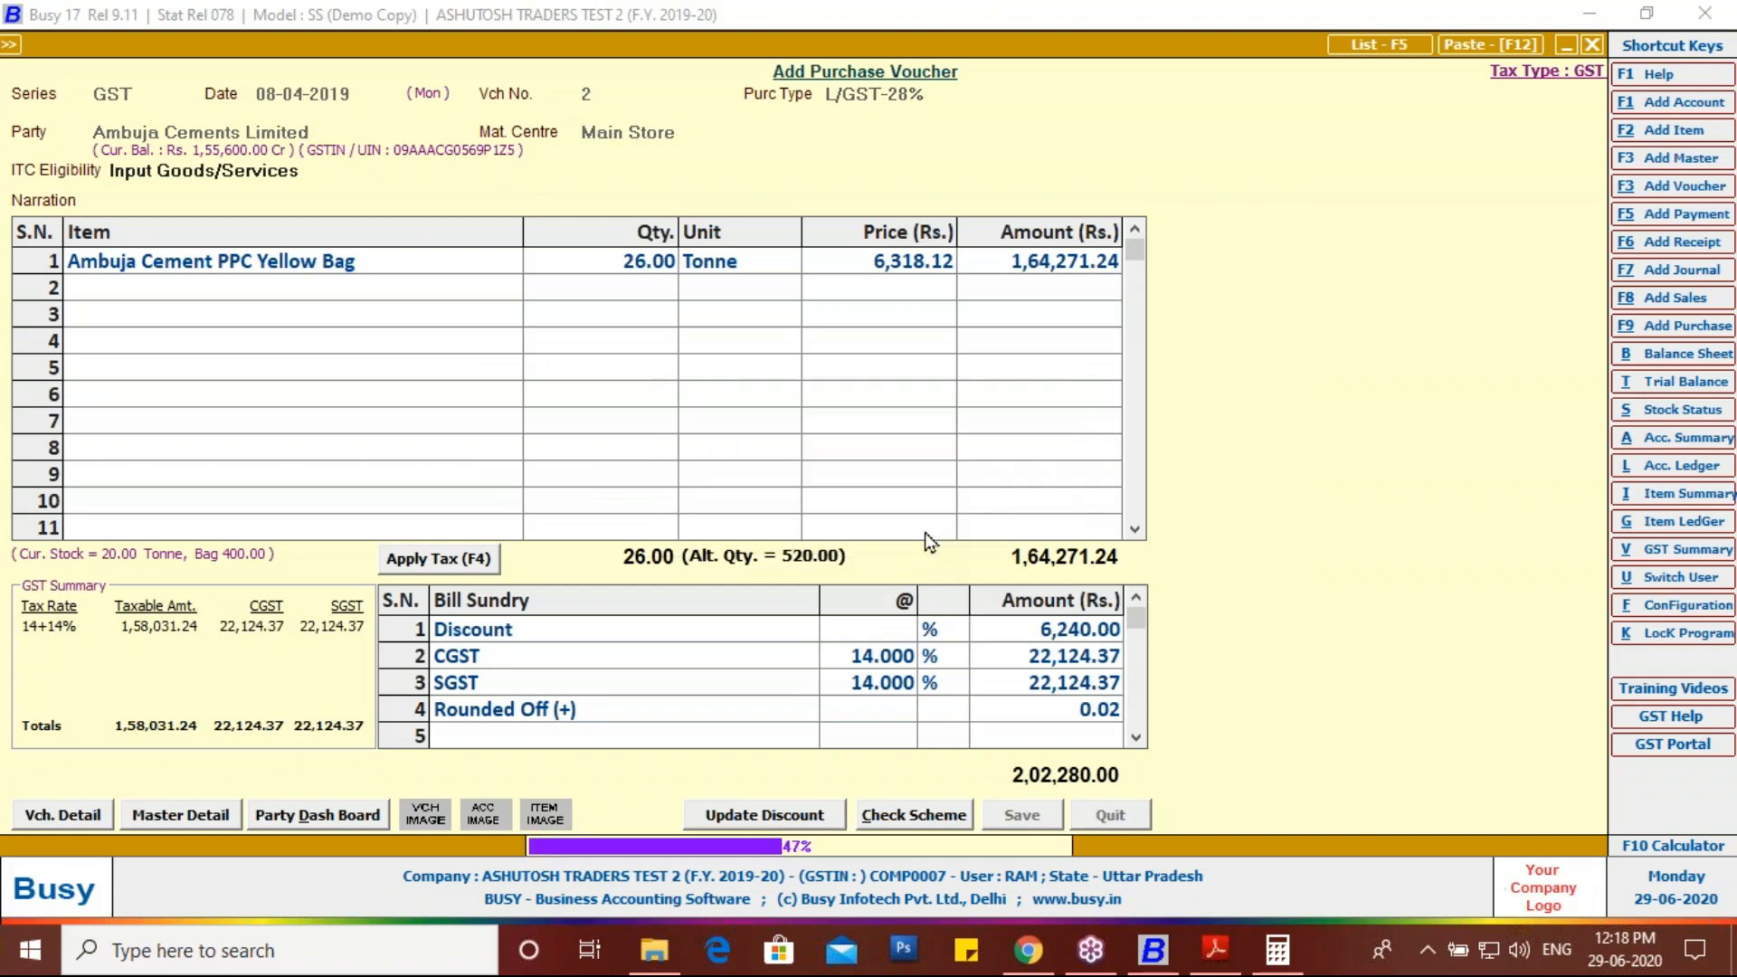
Step: Switch to the PDF and examine the third invoice's date, sold-to and ship-to parties, quantity, rate and discounts
left_click(1216, 950)
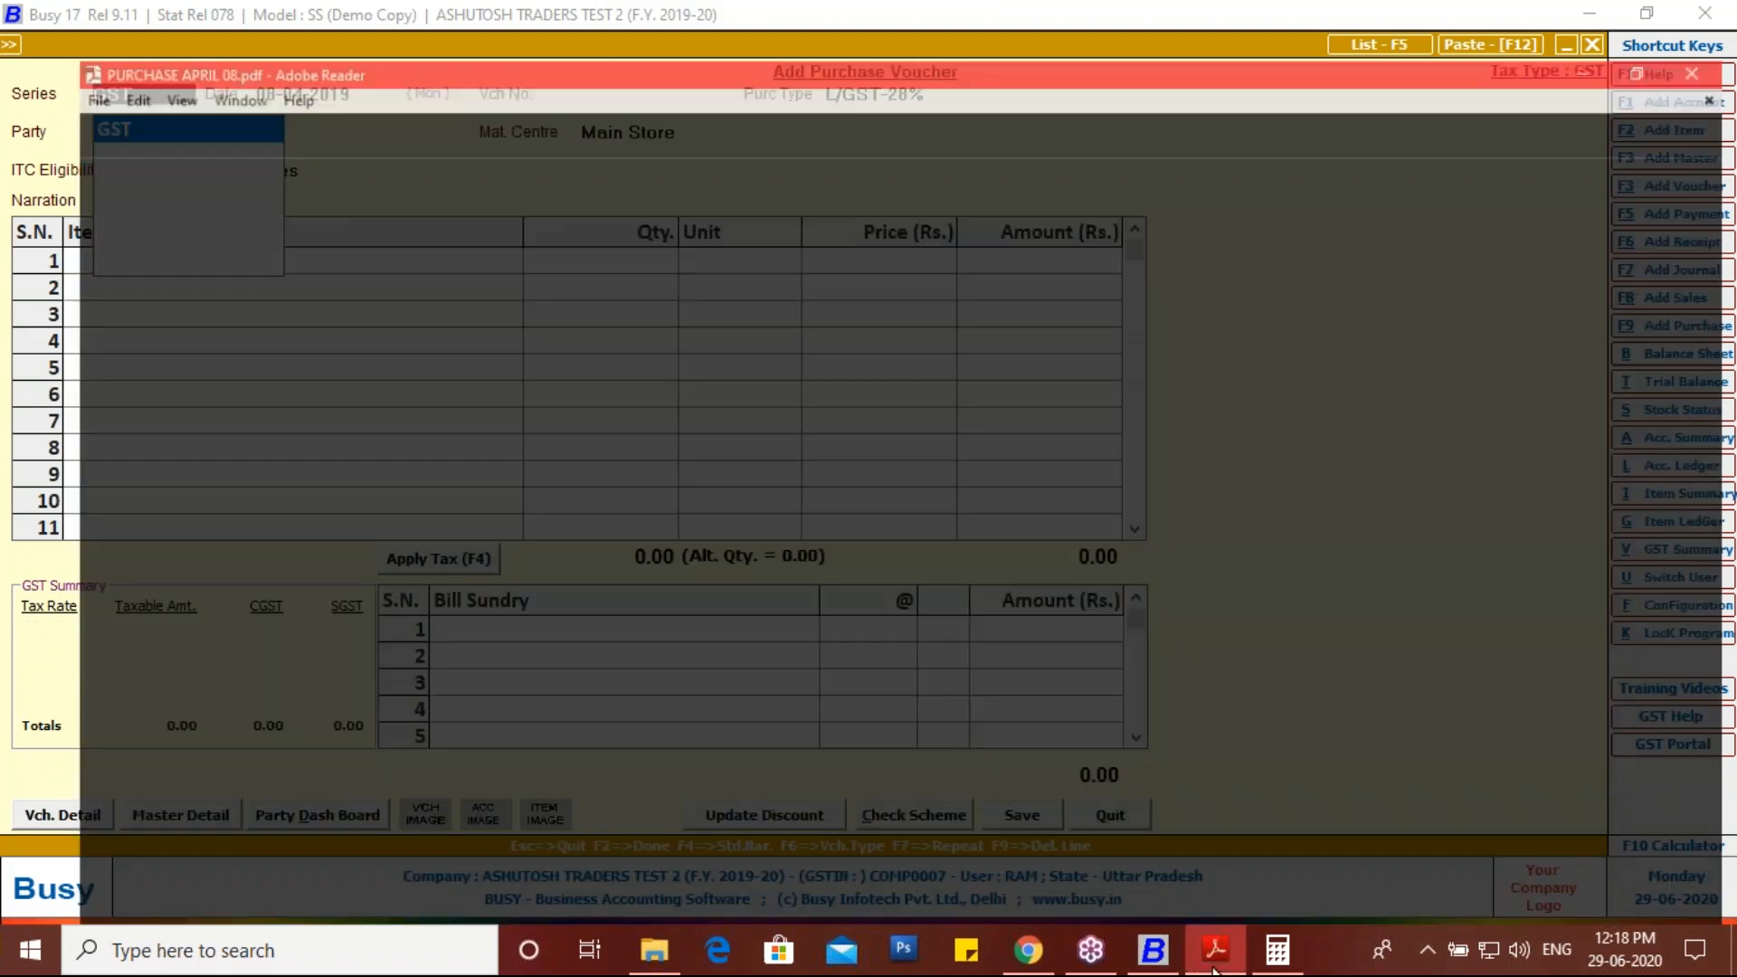
scroll(886, 577, "down", 8)
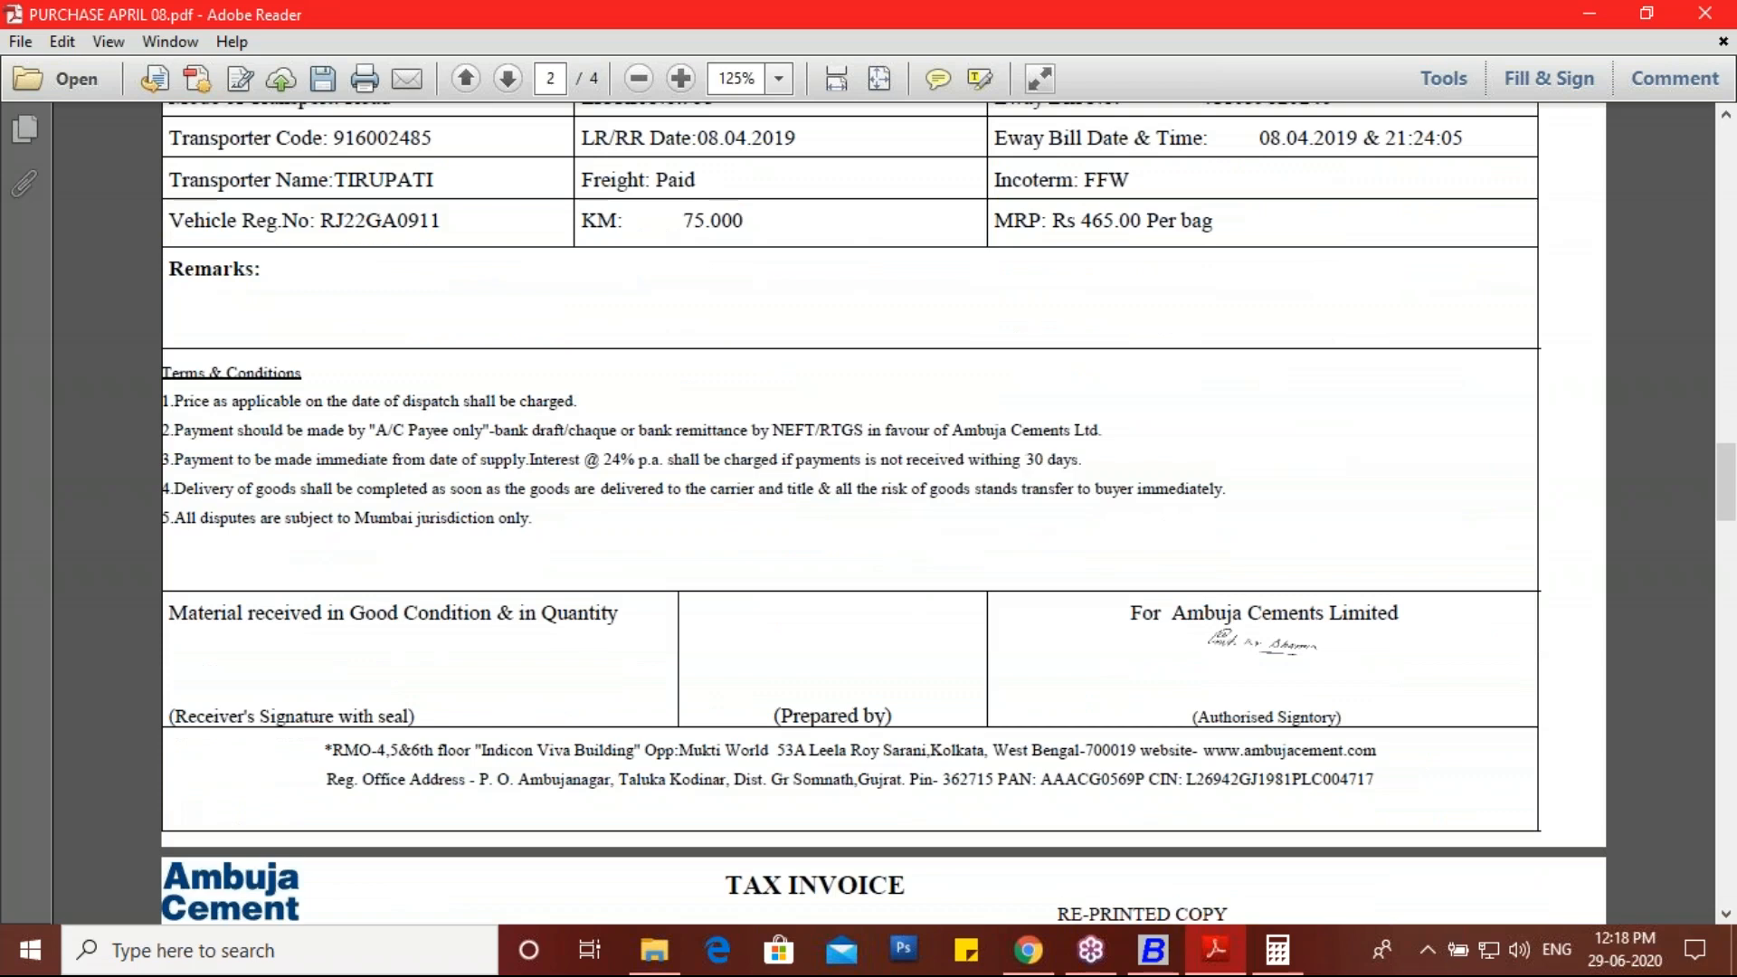
scroll(883, 512, "down", 6)
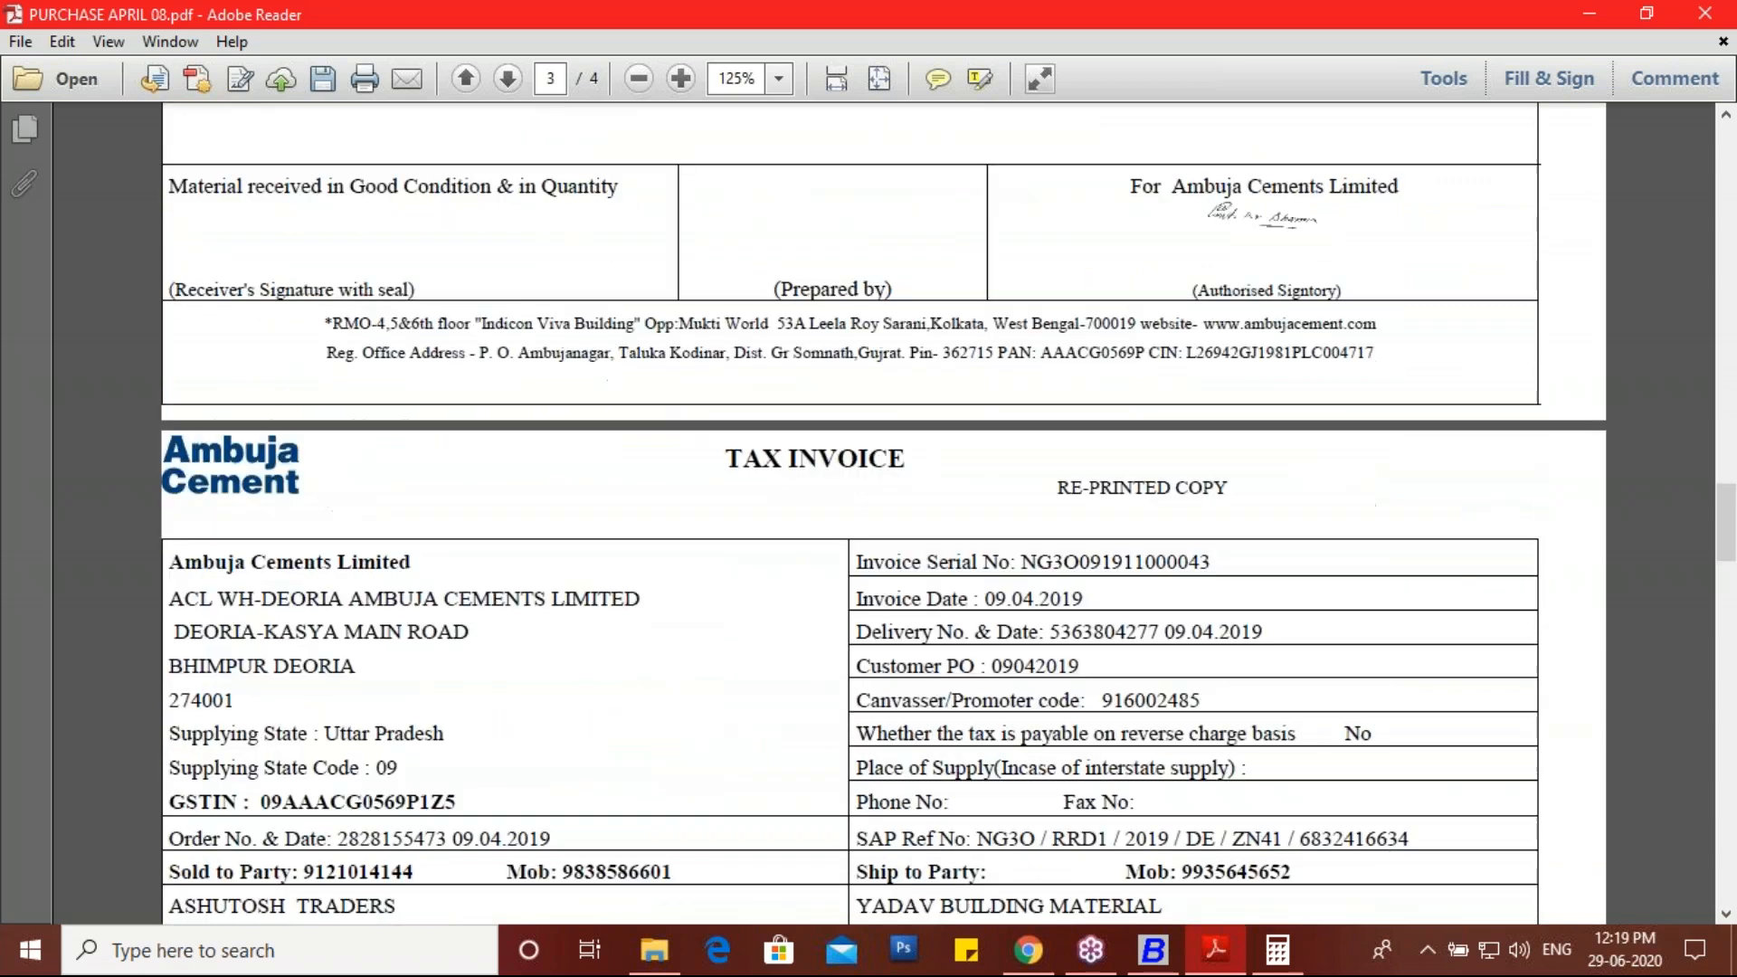
scroll(883, 512, "down", 2)
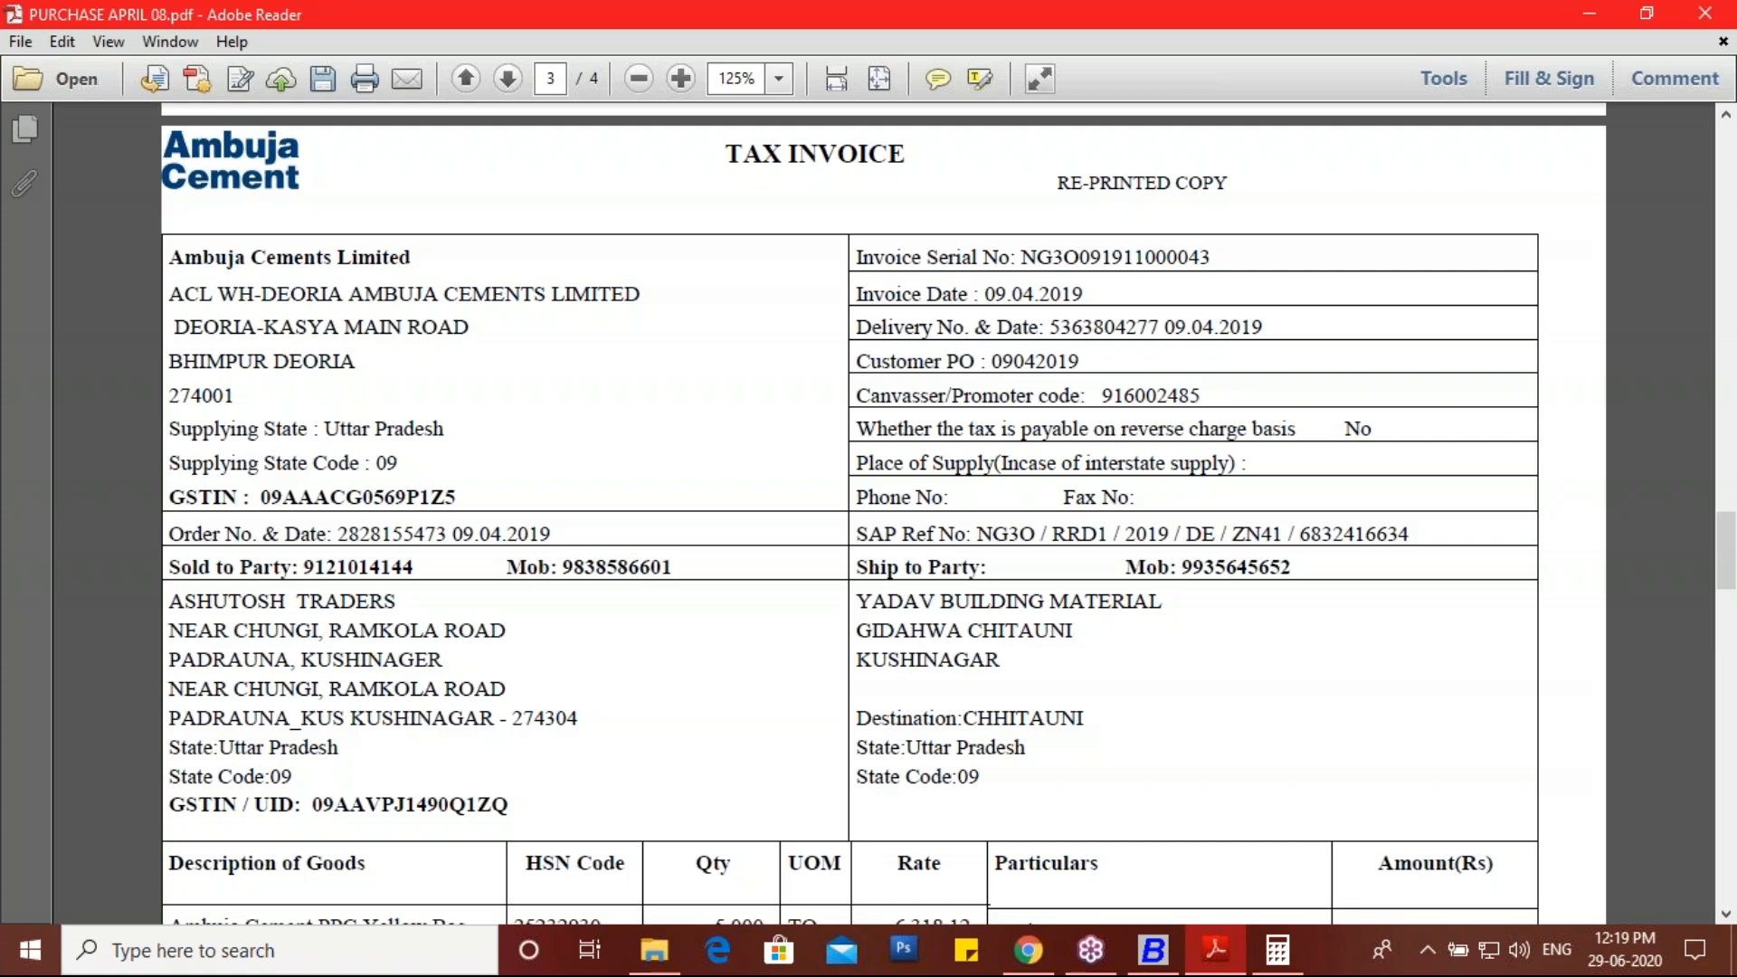
scroll(490, 432, "down", 3)
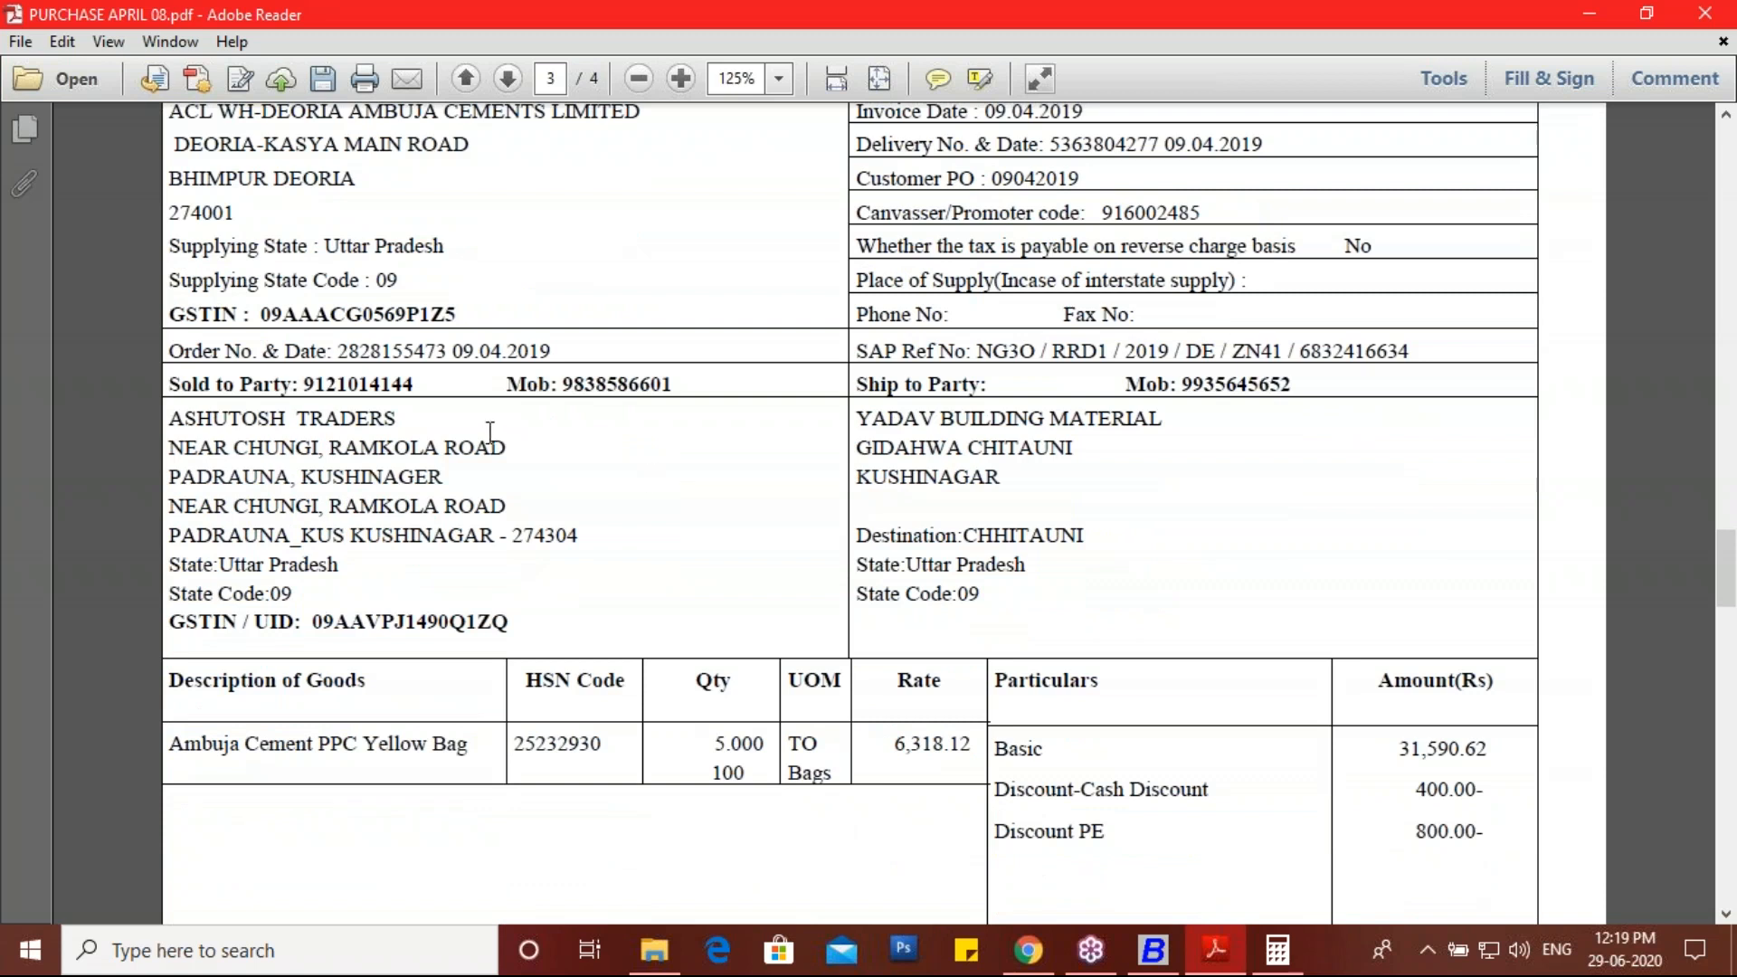
Step: Circle the sold-to and ship-to parties on the third invoice with the screen pen and draw arrows showing the goods flow
key("alt+Tab")
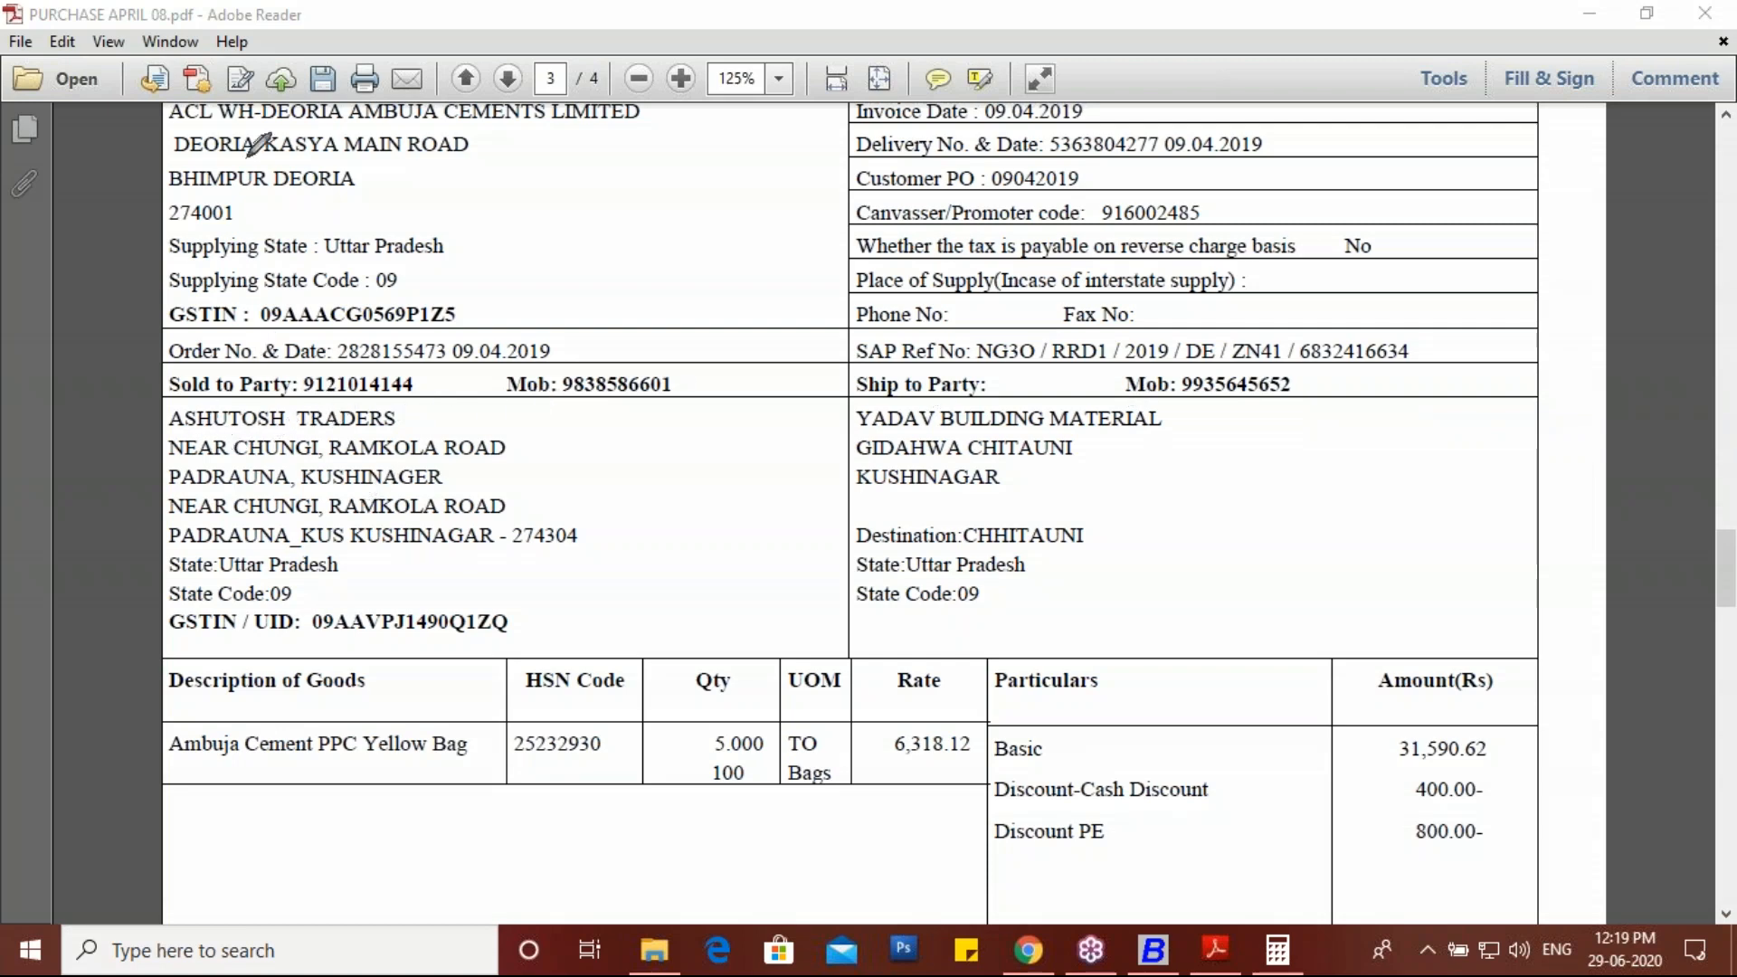
left_click_drag(172, 417, 169, 435)
left_click_drag(242, 389, 391, 412)
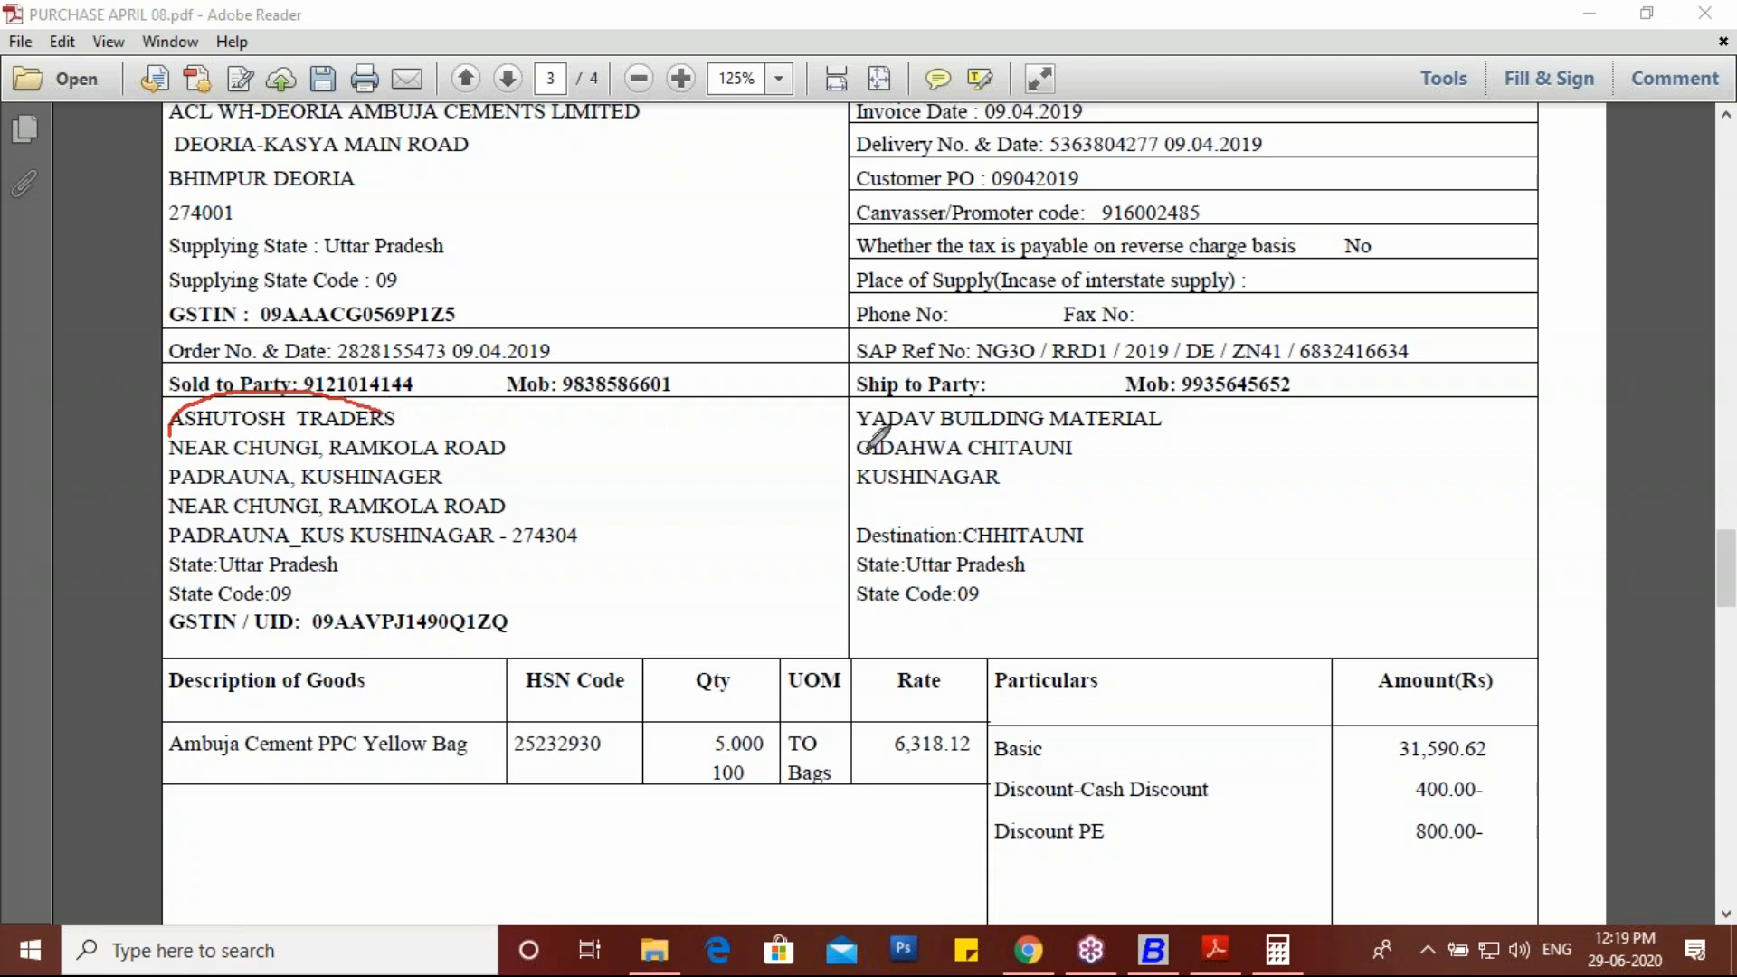
mouse_move(854, 432)
left_mouse_down()
mouse_move(846, 398)
mouse_move(927, 376)
mouse_move(1122, 378)
mouse_move(1179, 423)
mouse_move(856, 427)
left_mouse_up()
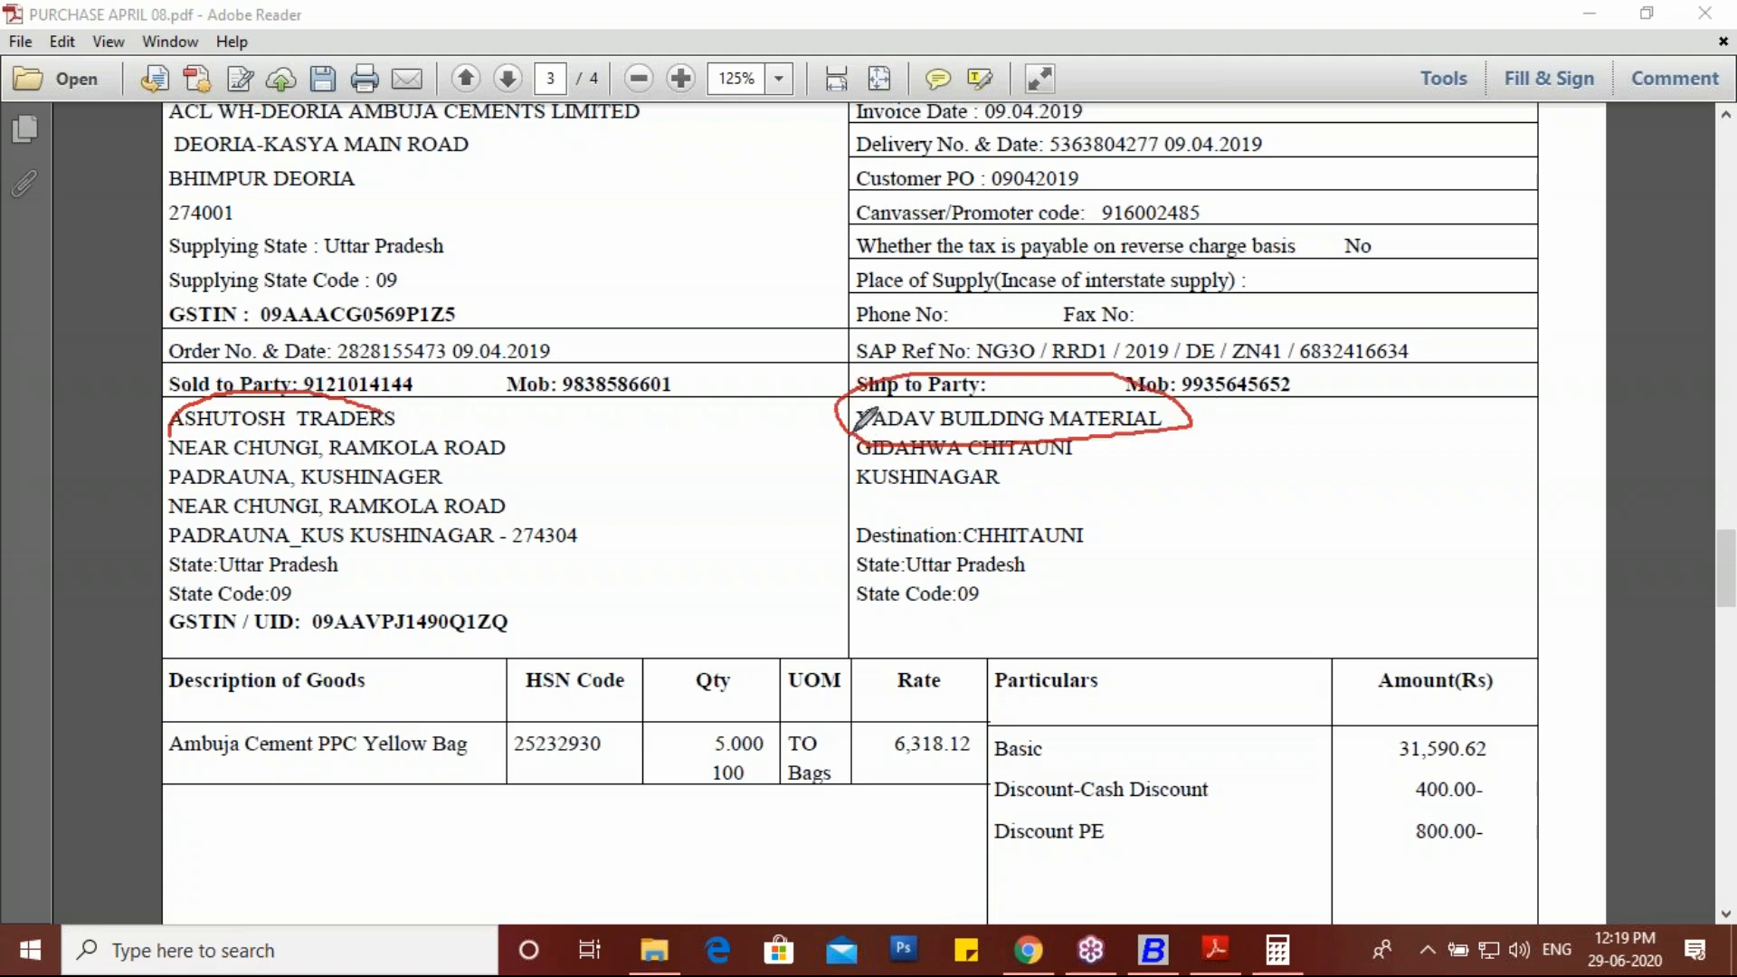
mouse_move(787, 172)
left_mouse_down()
mouse_move(730, 226)
mouse_move(814, 205)
mouse_move(802, 170)
left_mouse_up()
left_click_drag(743, 267, 665, 380)
mouse_move(798, 263)
left_mouse_down()
mouse_move(869, 353)
mouse_move(846, 353)
mouse_move(883, 308)
left_mouse_up()
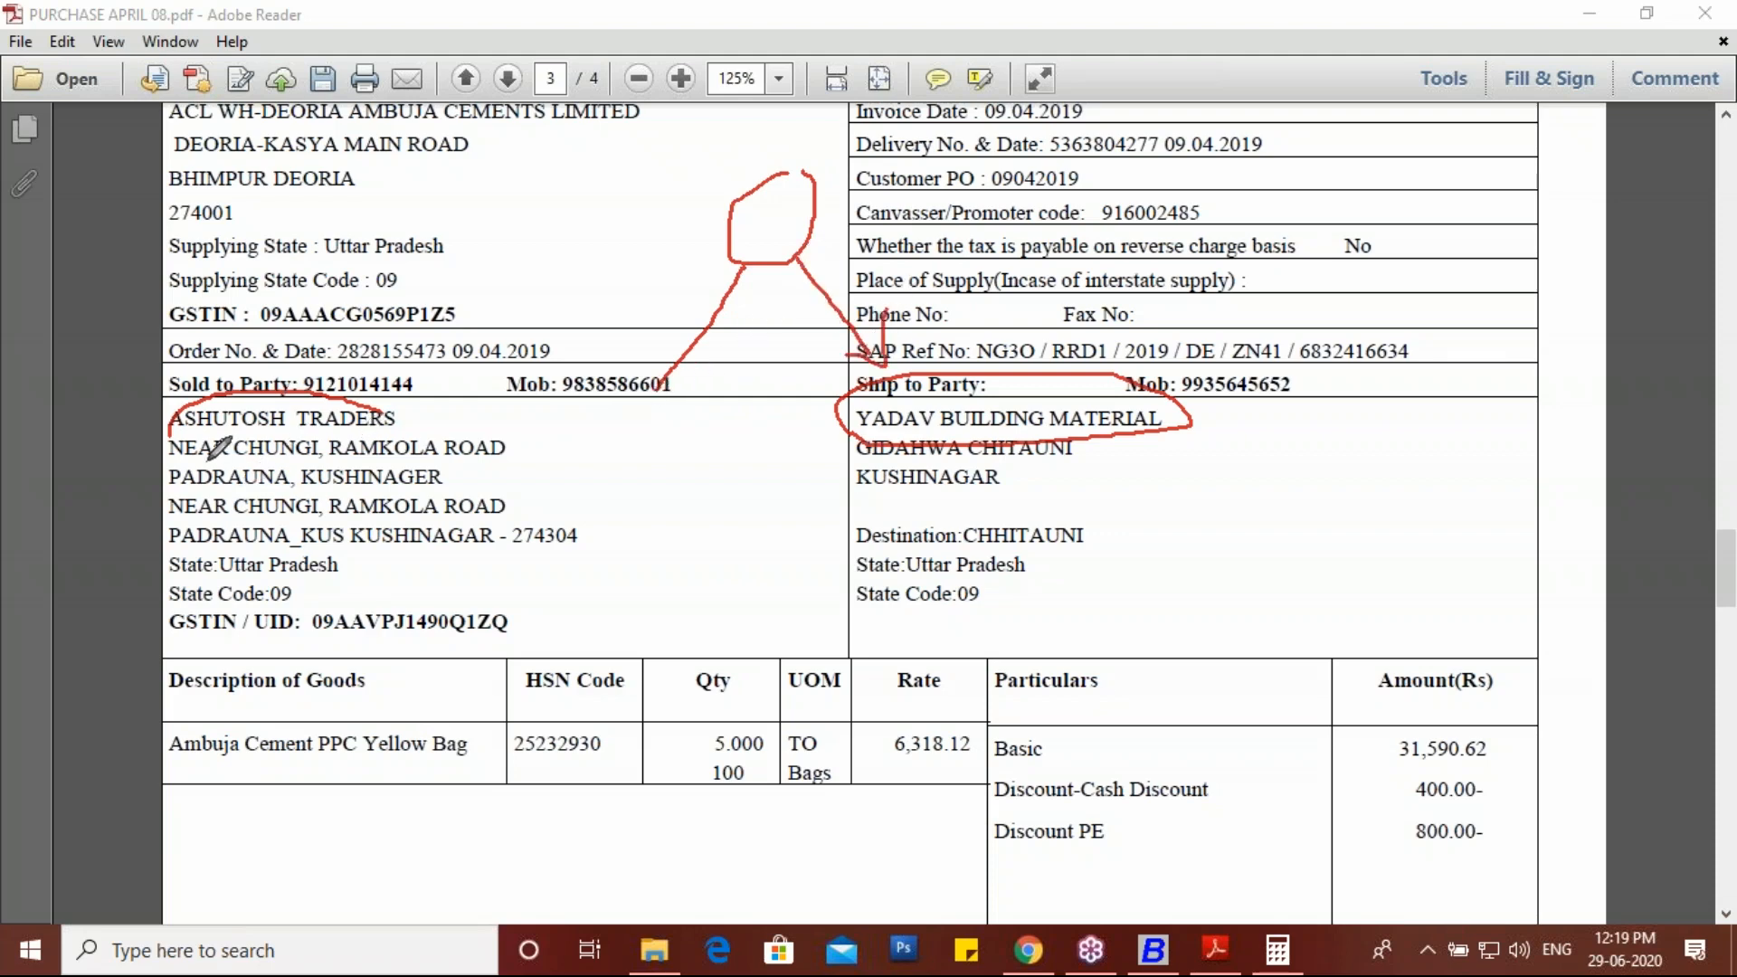
left_click_drag(181, 436, 158, 414)
mouse_move(396, 403)
left_mouse_down()
mouse_move(344, 433)
mouse_move(167, 439)
left_mouse_up()
mouse_move(261, 398)
left_mouse_down()
mouse_move(292, 197)
mouse_move(360, 174)
mouse_move(391, 194)
mouse_move(384, 155)
mouse_move(597, 375)
mouse_move(908, 376)
left_mouse_up()
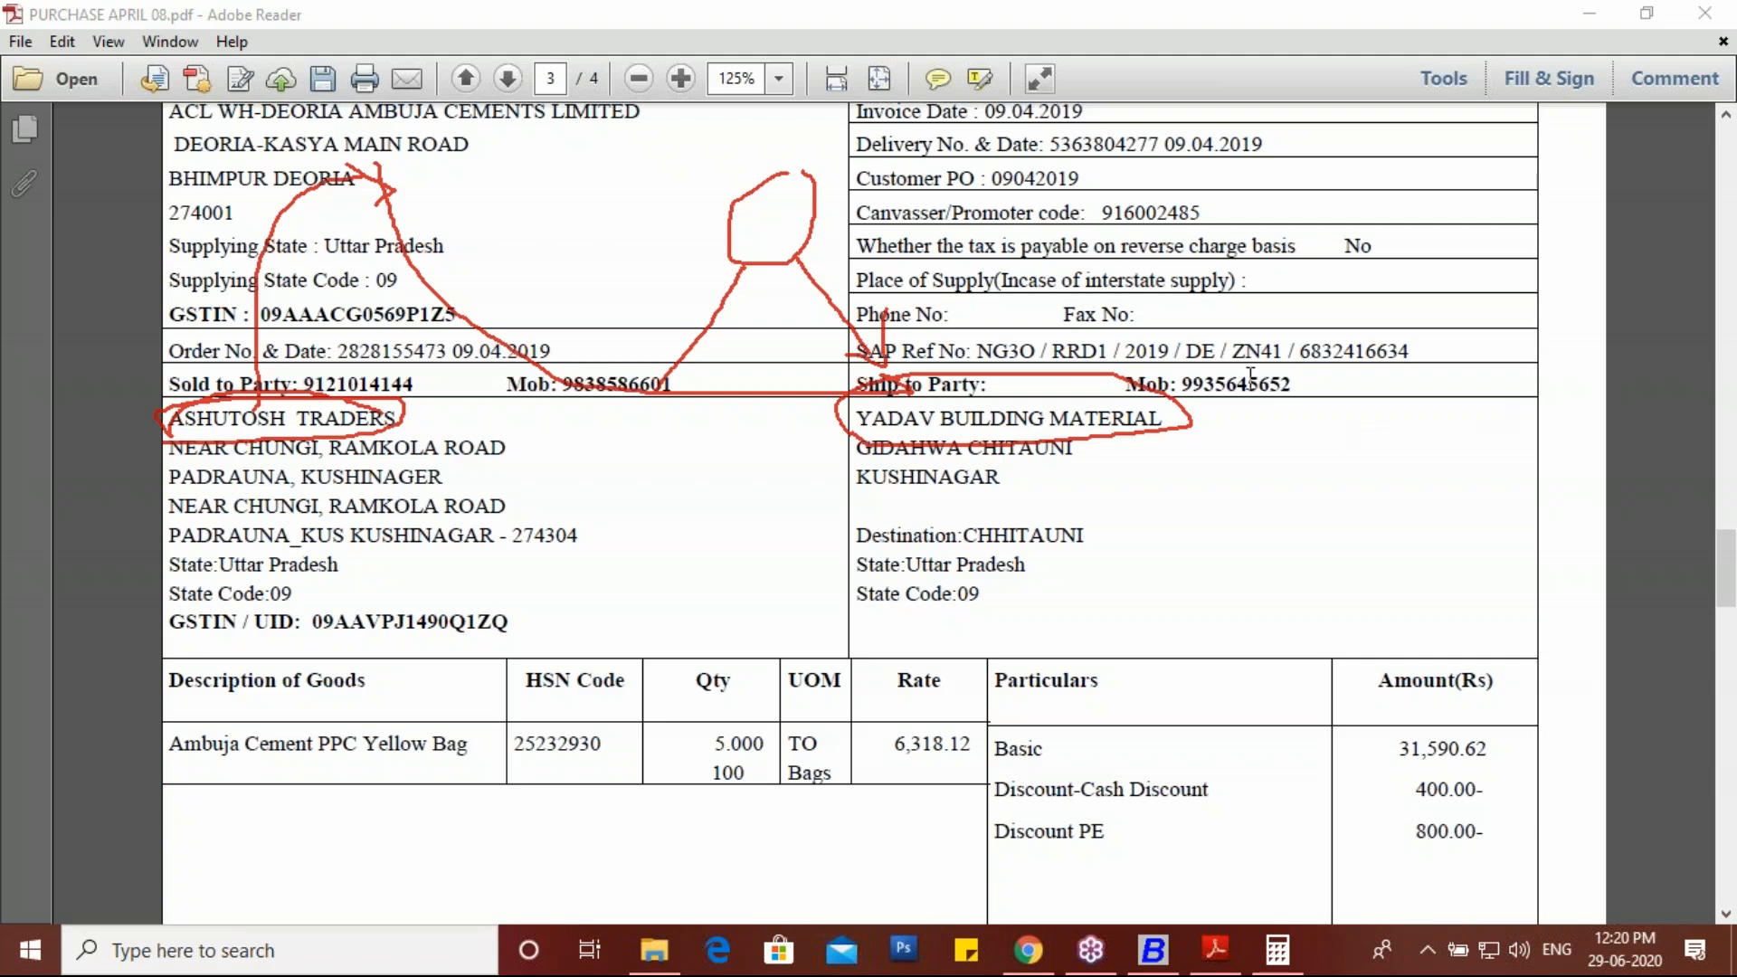
Step: Clear the pen marks drawn over the invoice PDF
scroll(1705, 362, "up", 4)
scroll(1690, 371, "up", 3)
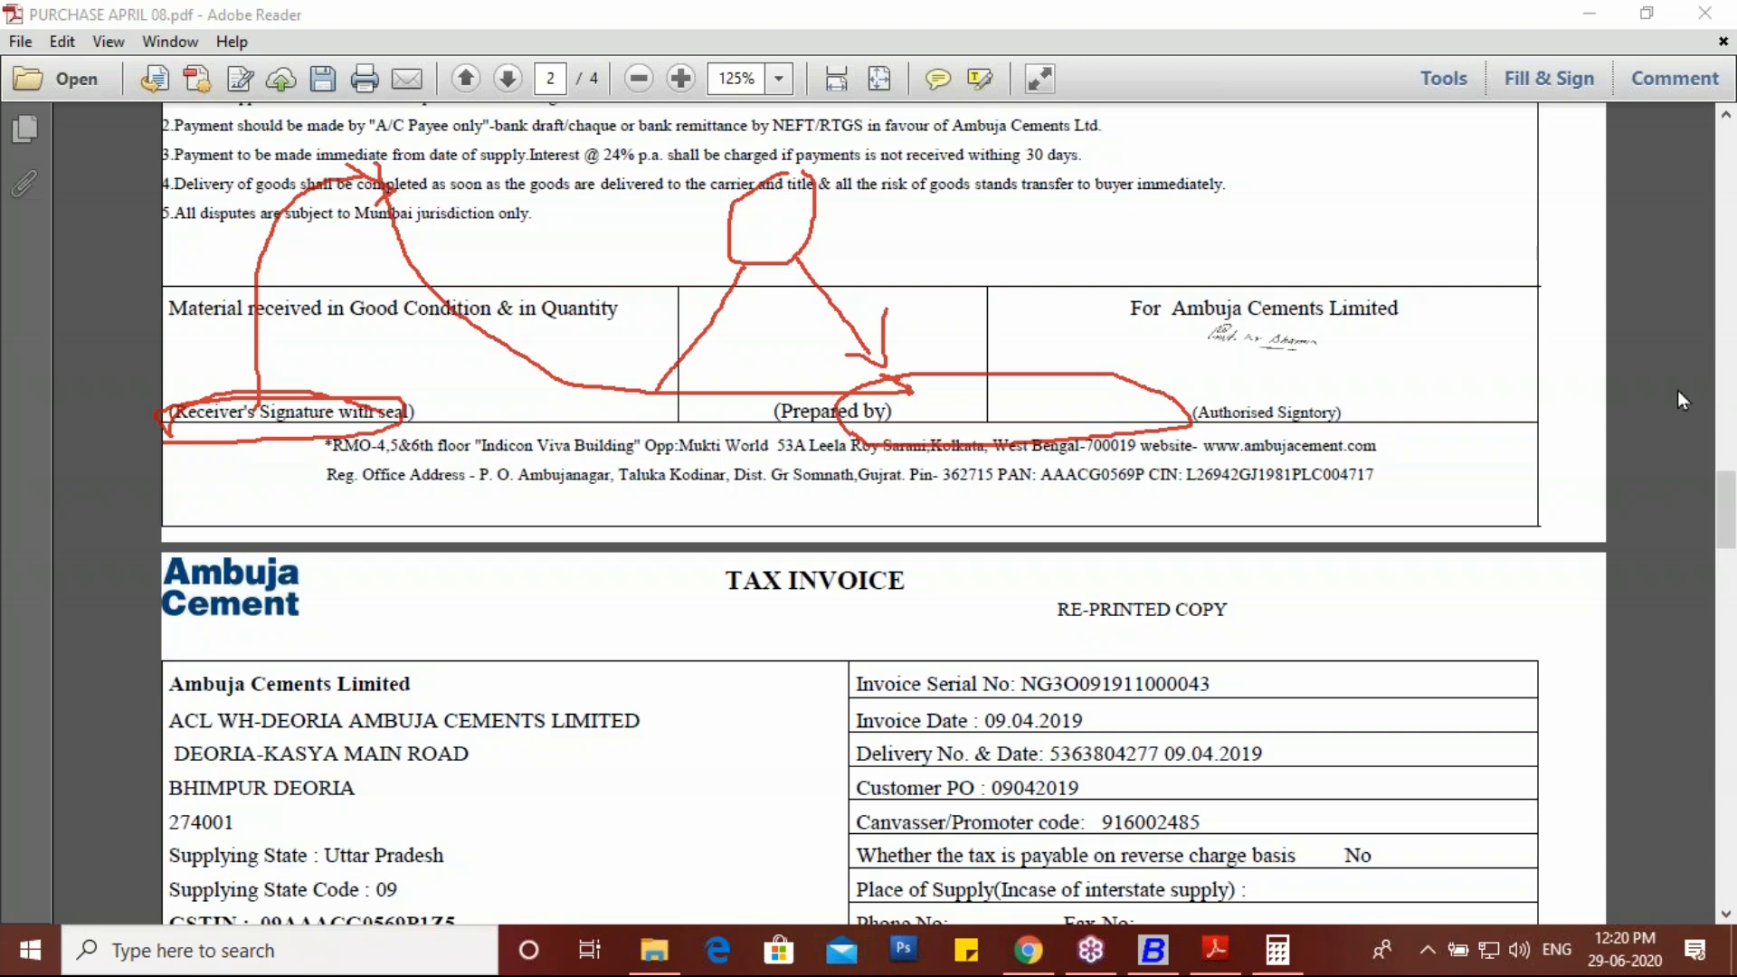
right_click(1550, 539)
left_click(1553, 541)
Step: Review the second and first invoices in the PDF, comparing their sold-to and ship-to details, quantities and discounts
scroll(1403, 466, "up", 5)
scroll(1394, 478, "up", 10)
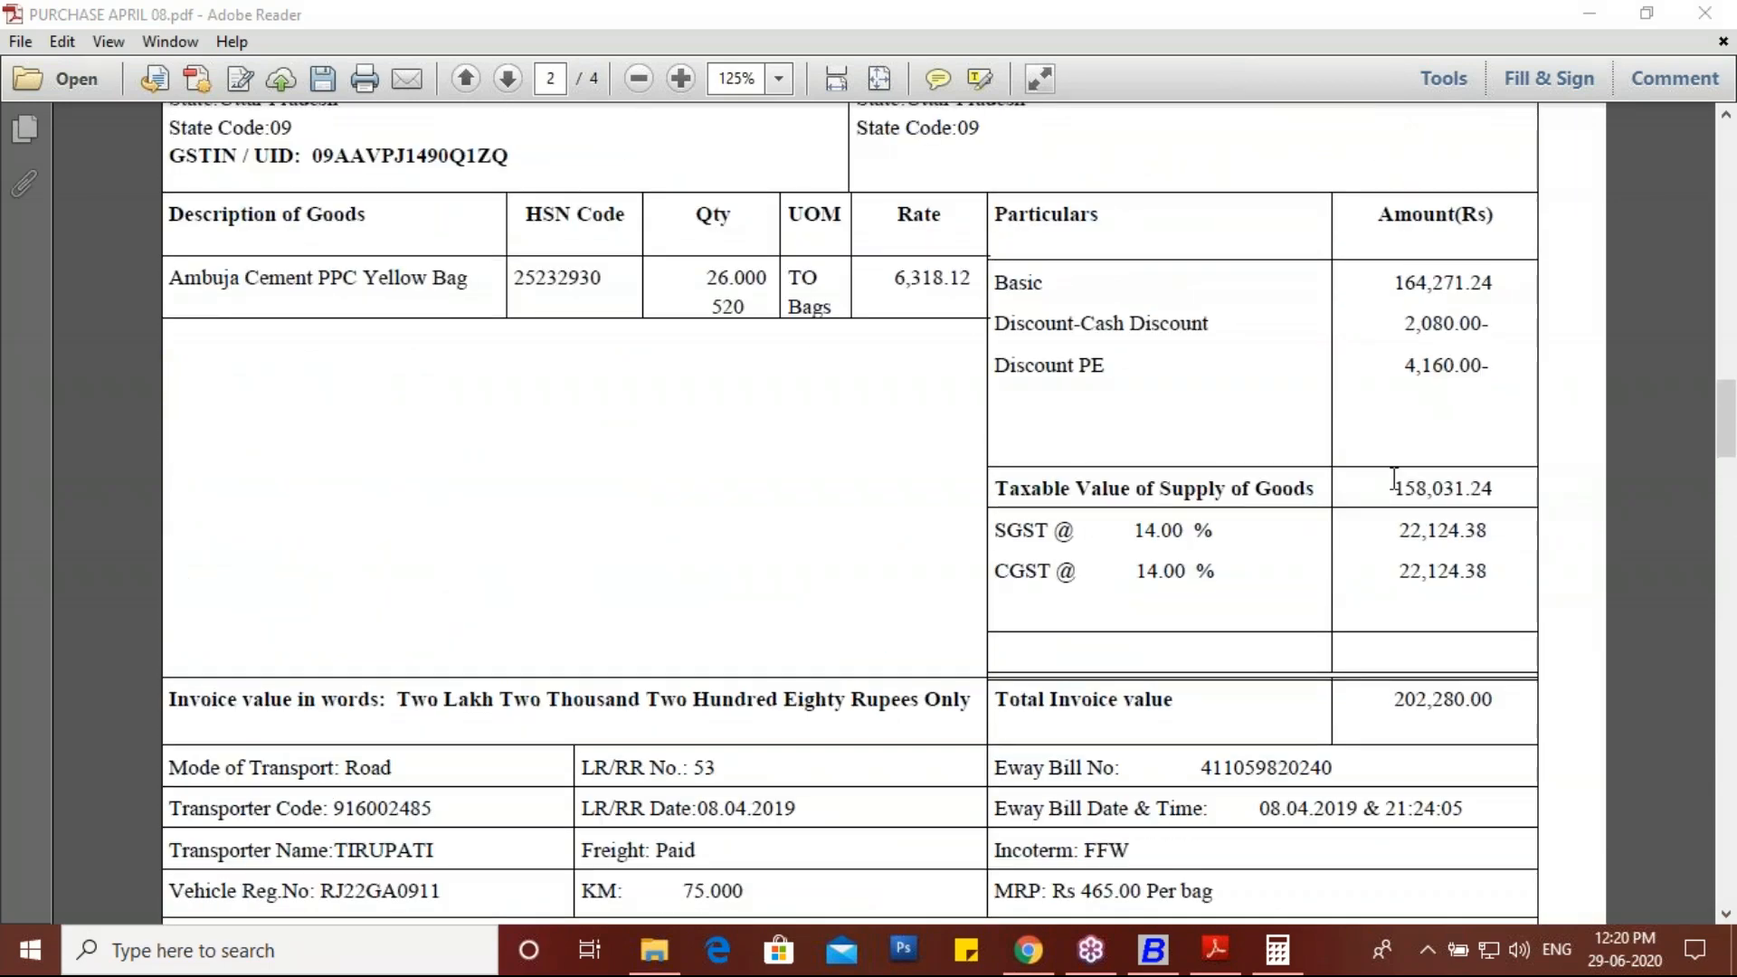
scroll(1394, 477, "up", 15)
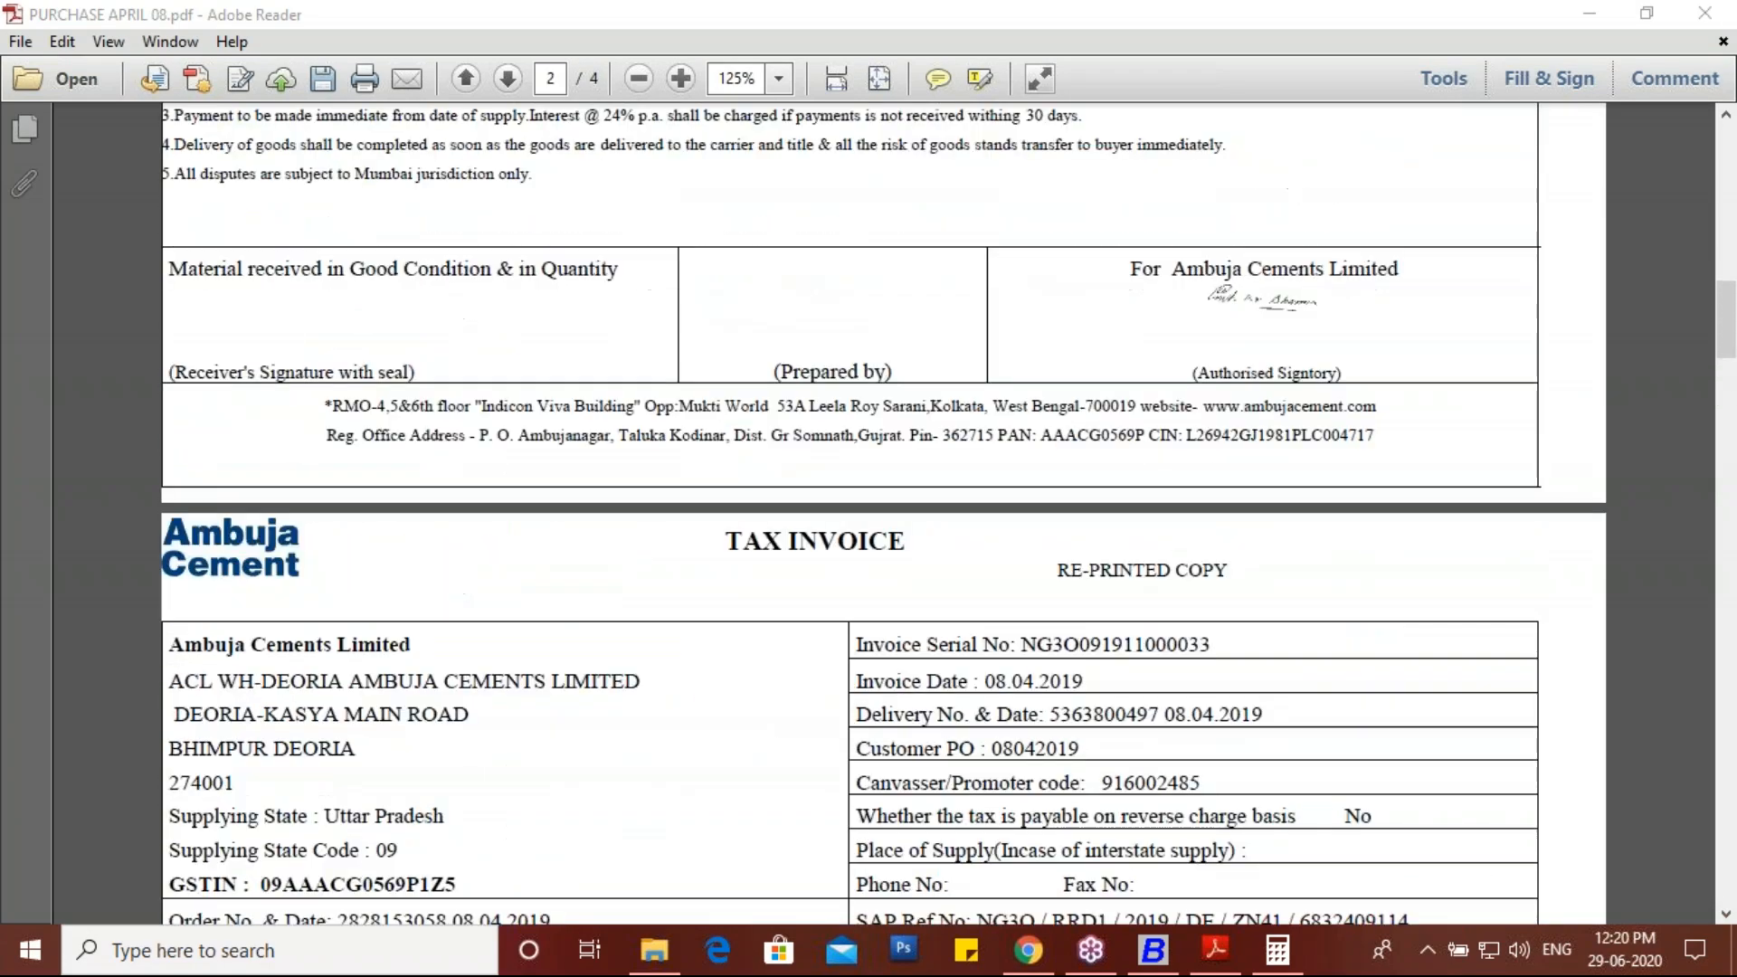
scroll(1395, 477, "up", 6)
scroll(1395, 478, "up", 15)
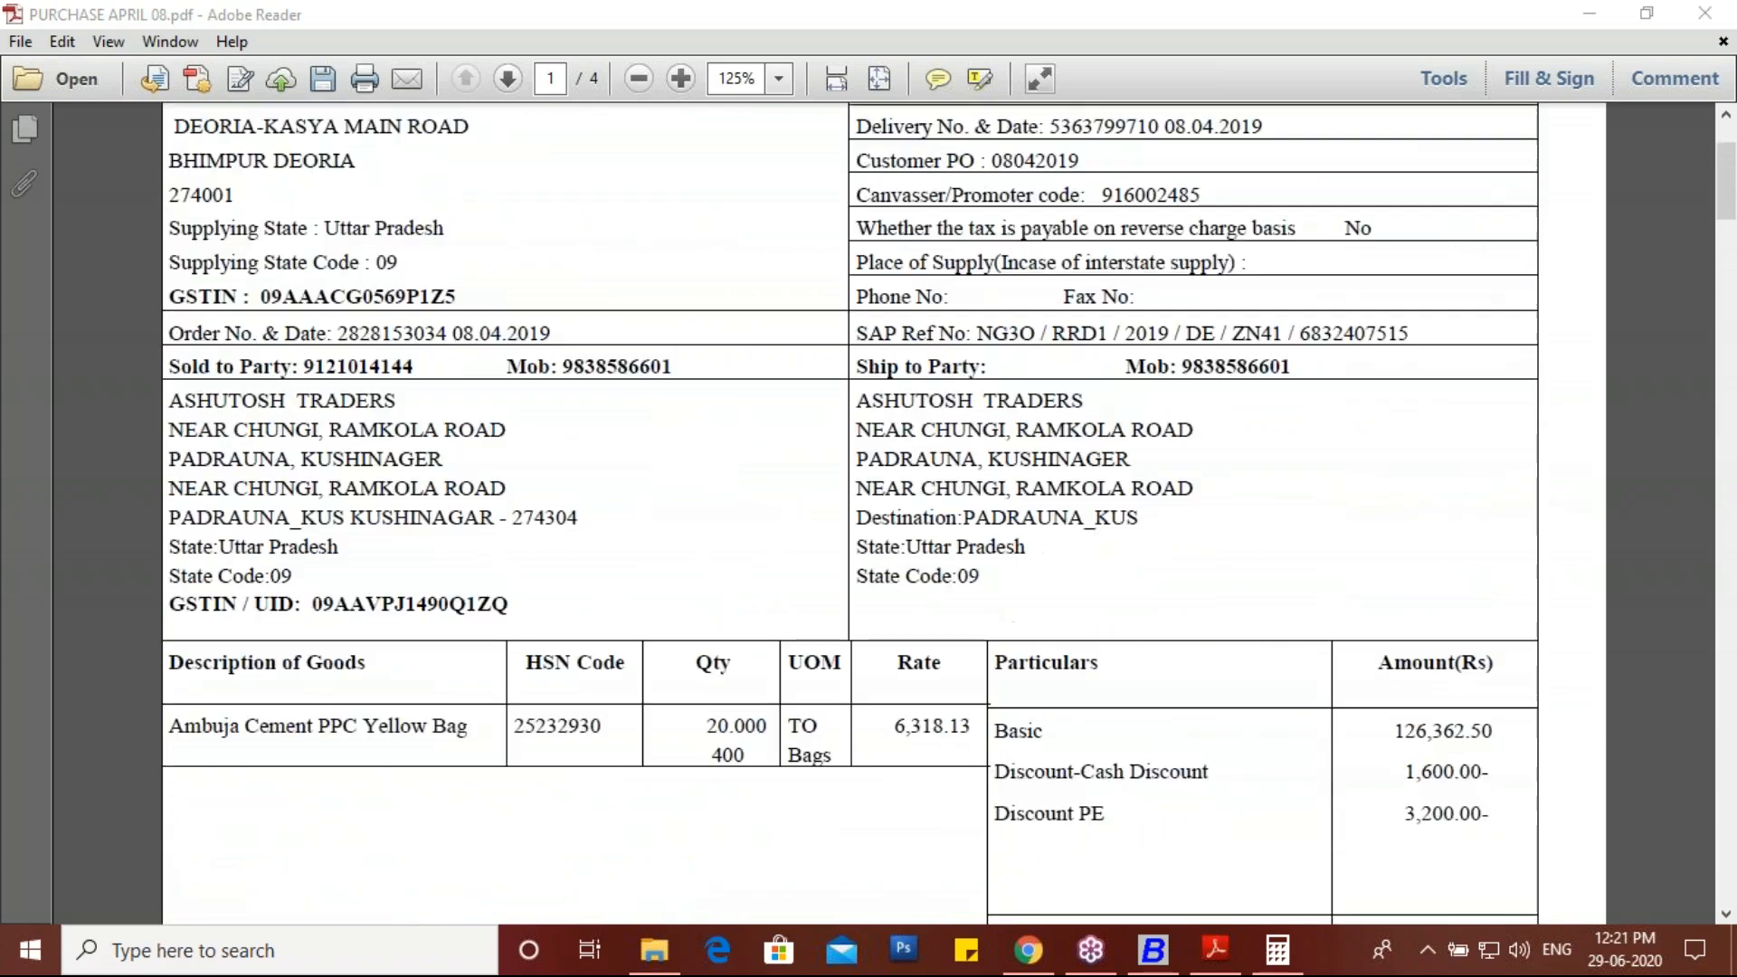
scroll(948, 510, "up", 1)
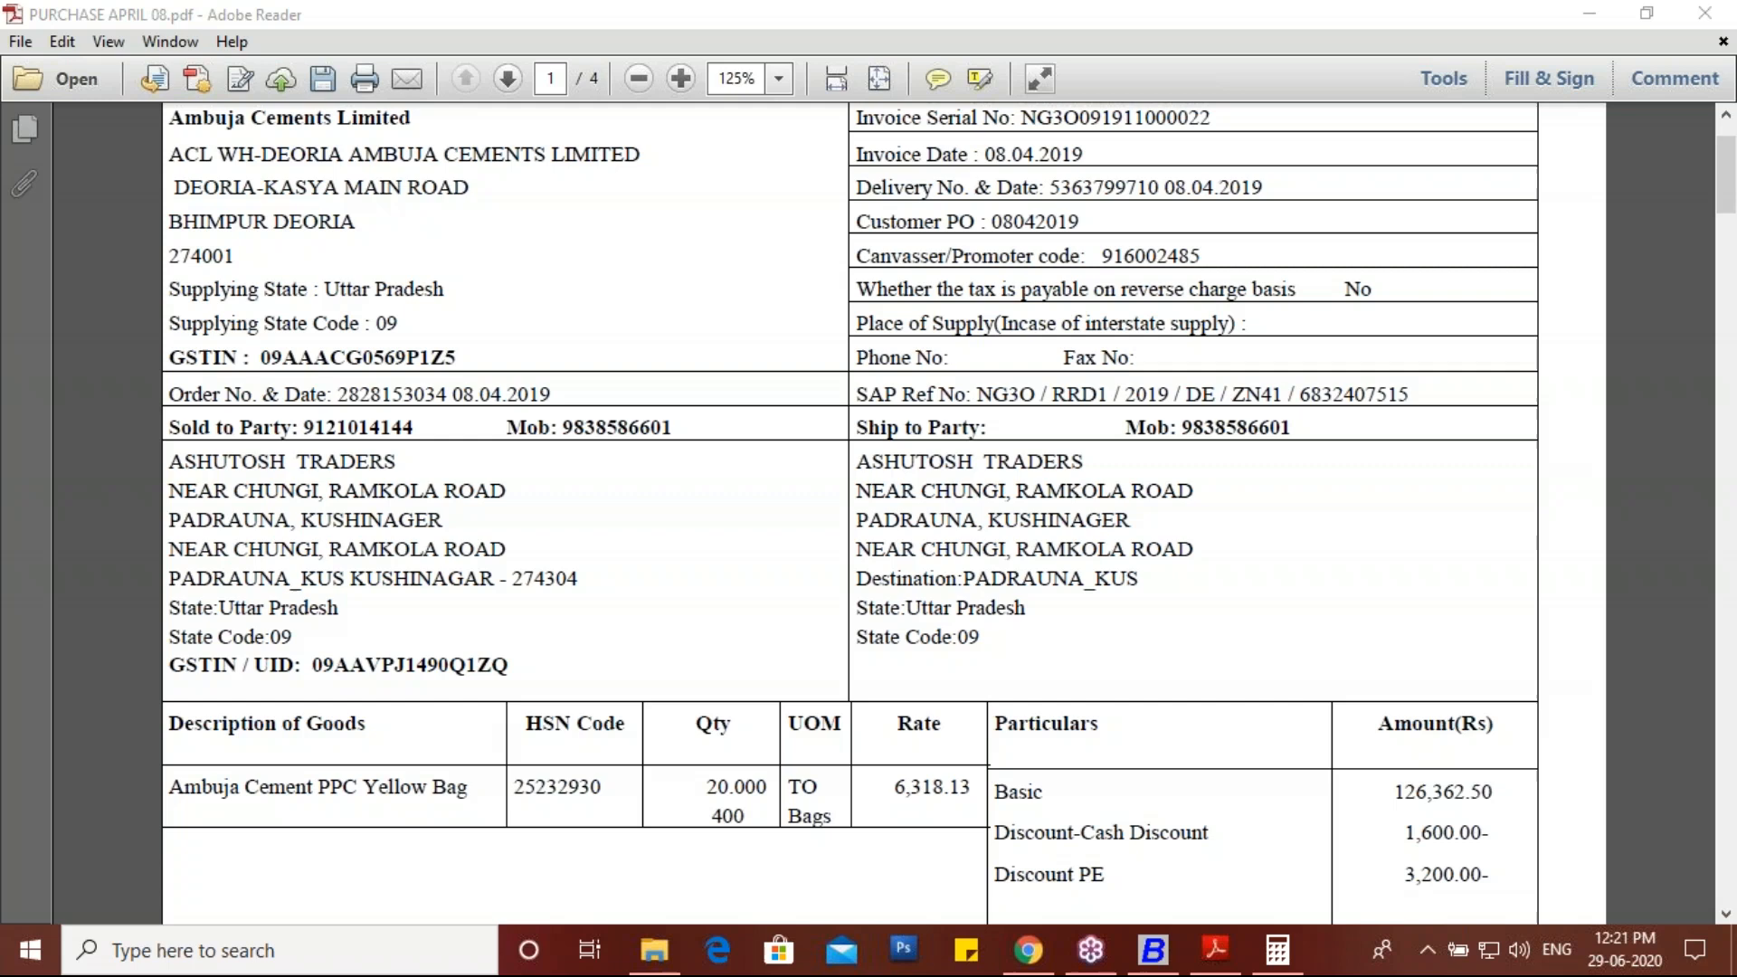
scroll(884, 511, "up", 2)
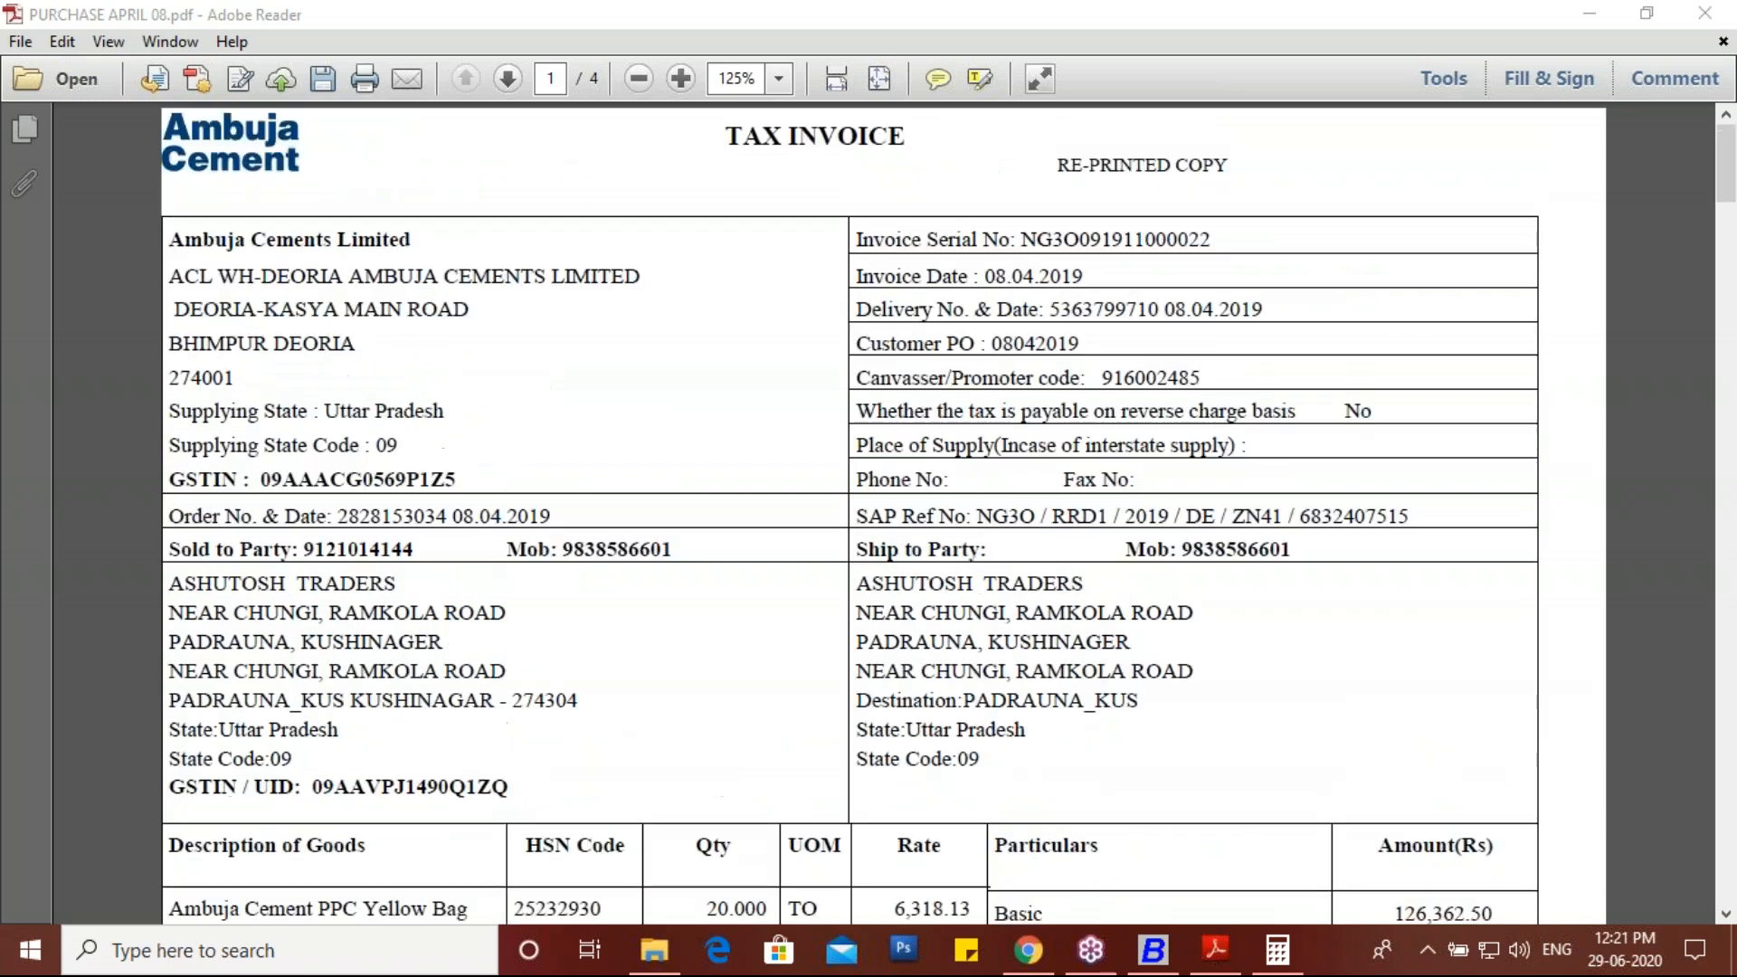
Step: Close PURCHASE APRIL 08.pdf without saving changes and close Calculator
left_click(1704, 13)
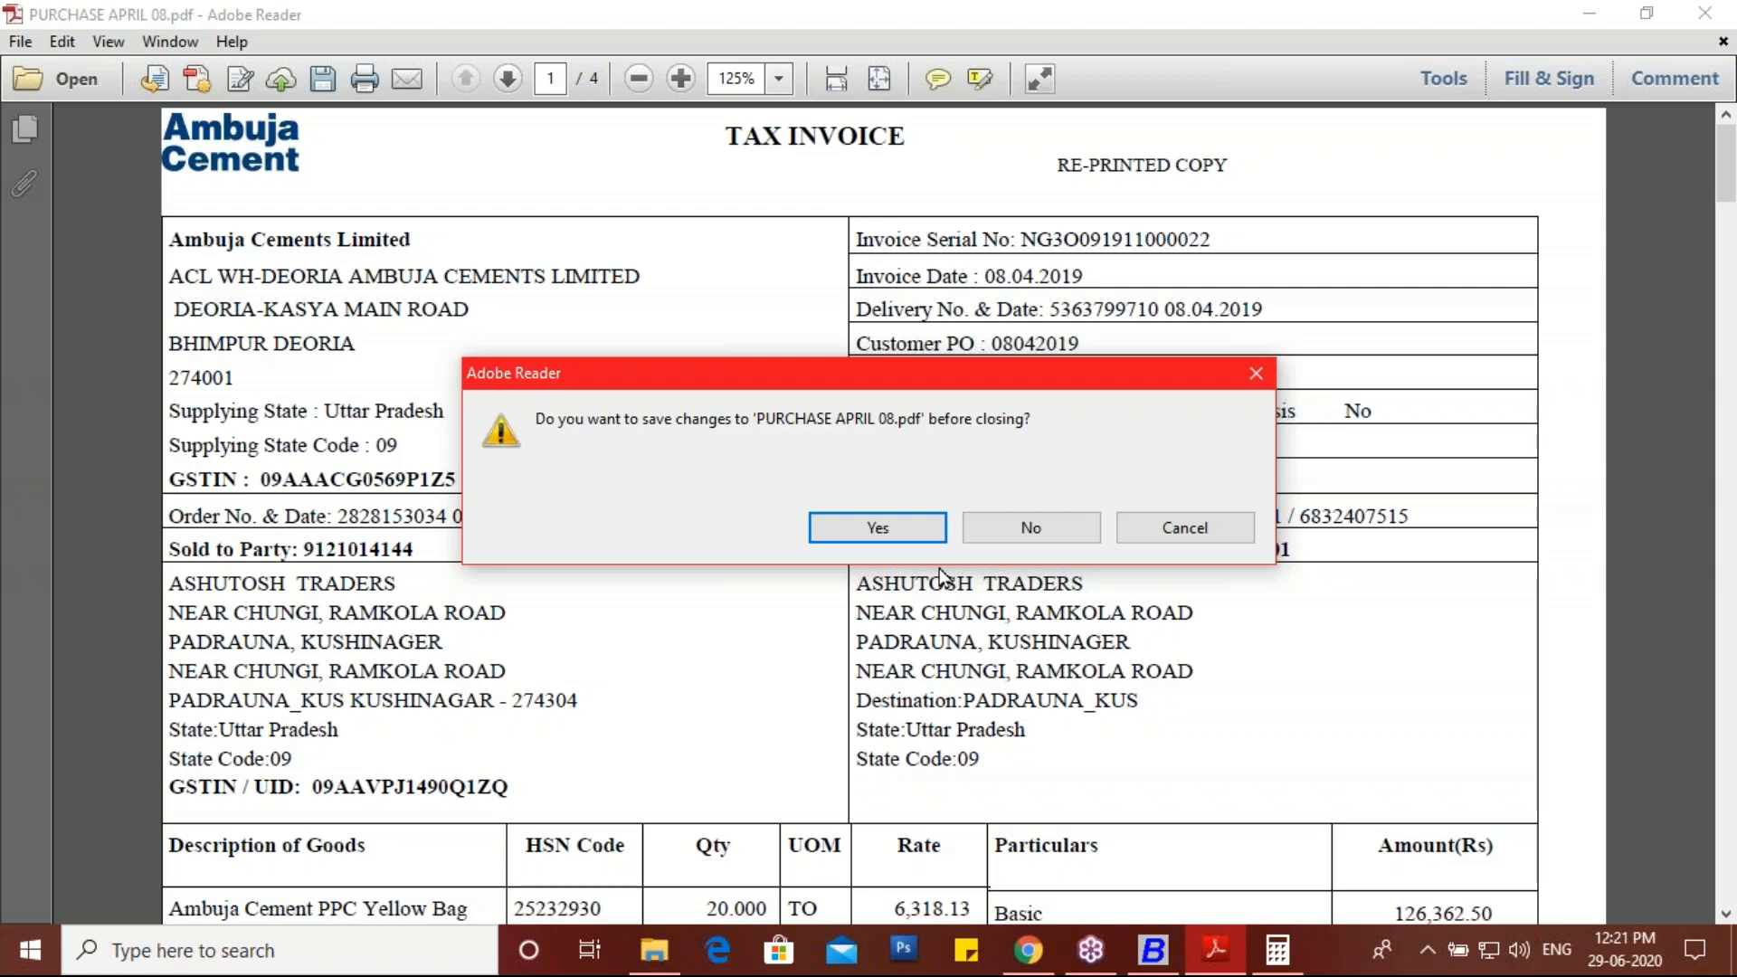
left_click(1041, 533)
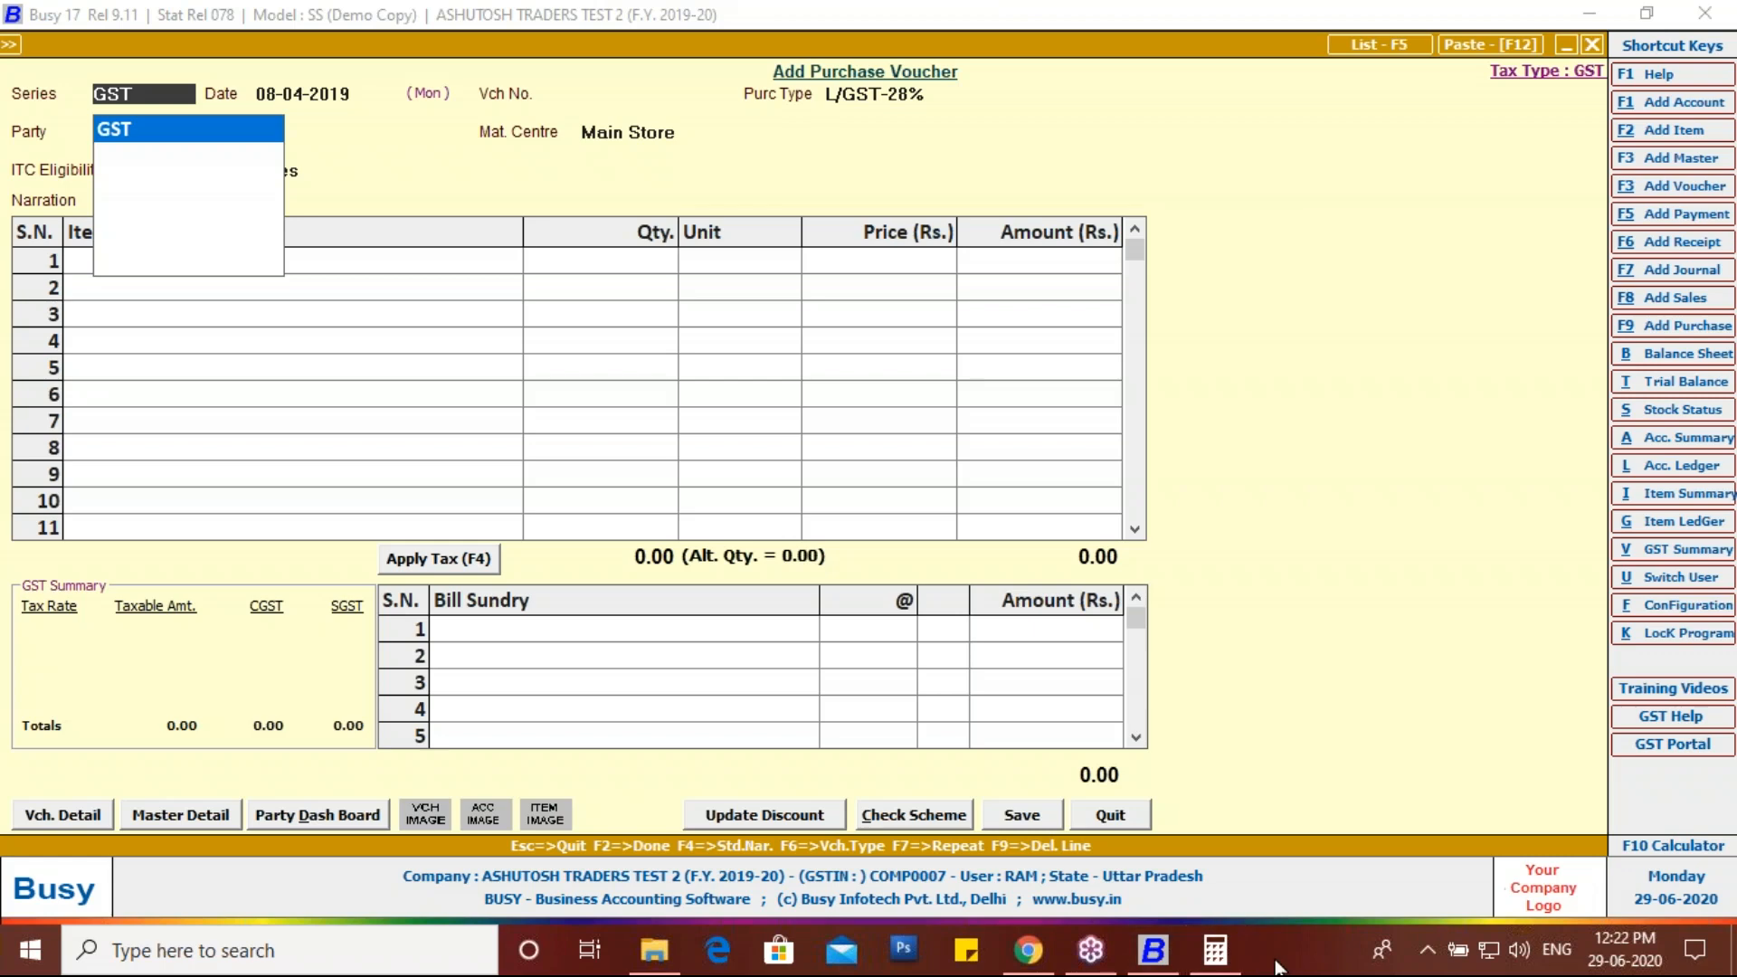
left_click(1224, 955)
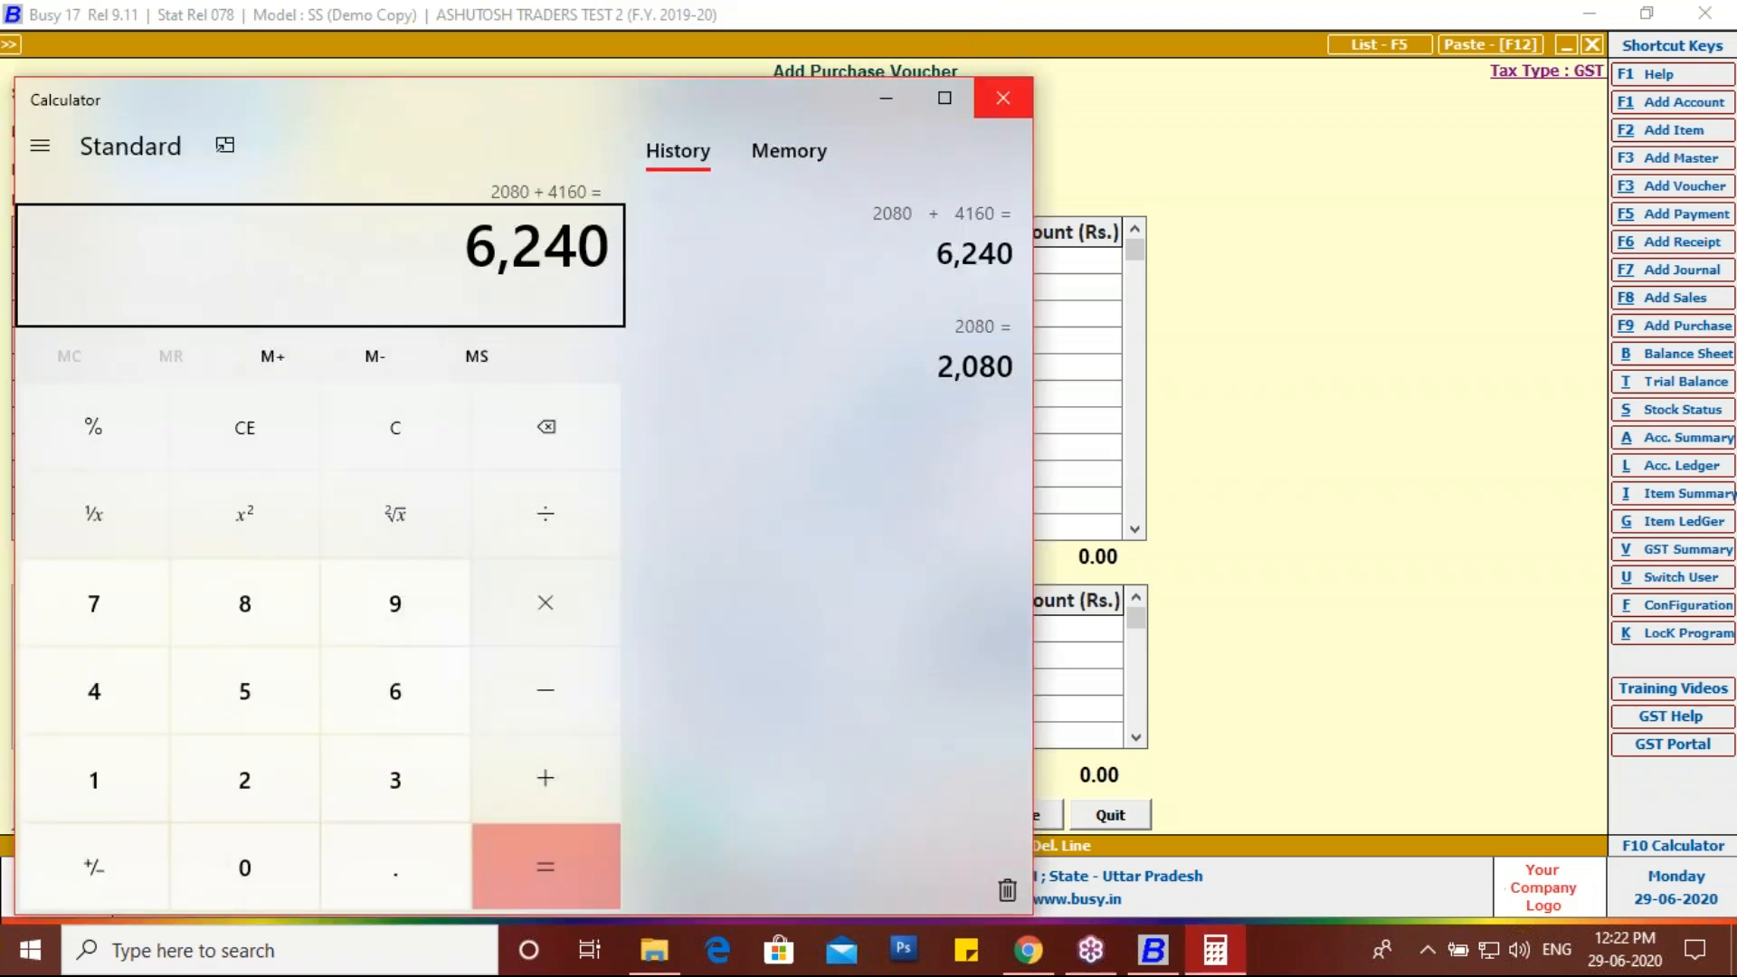
left_click(999, 96)
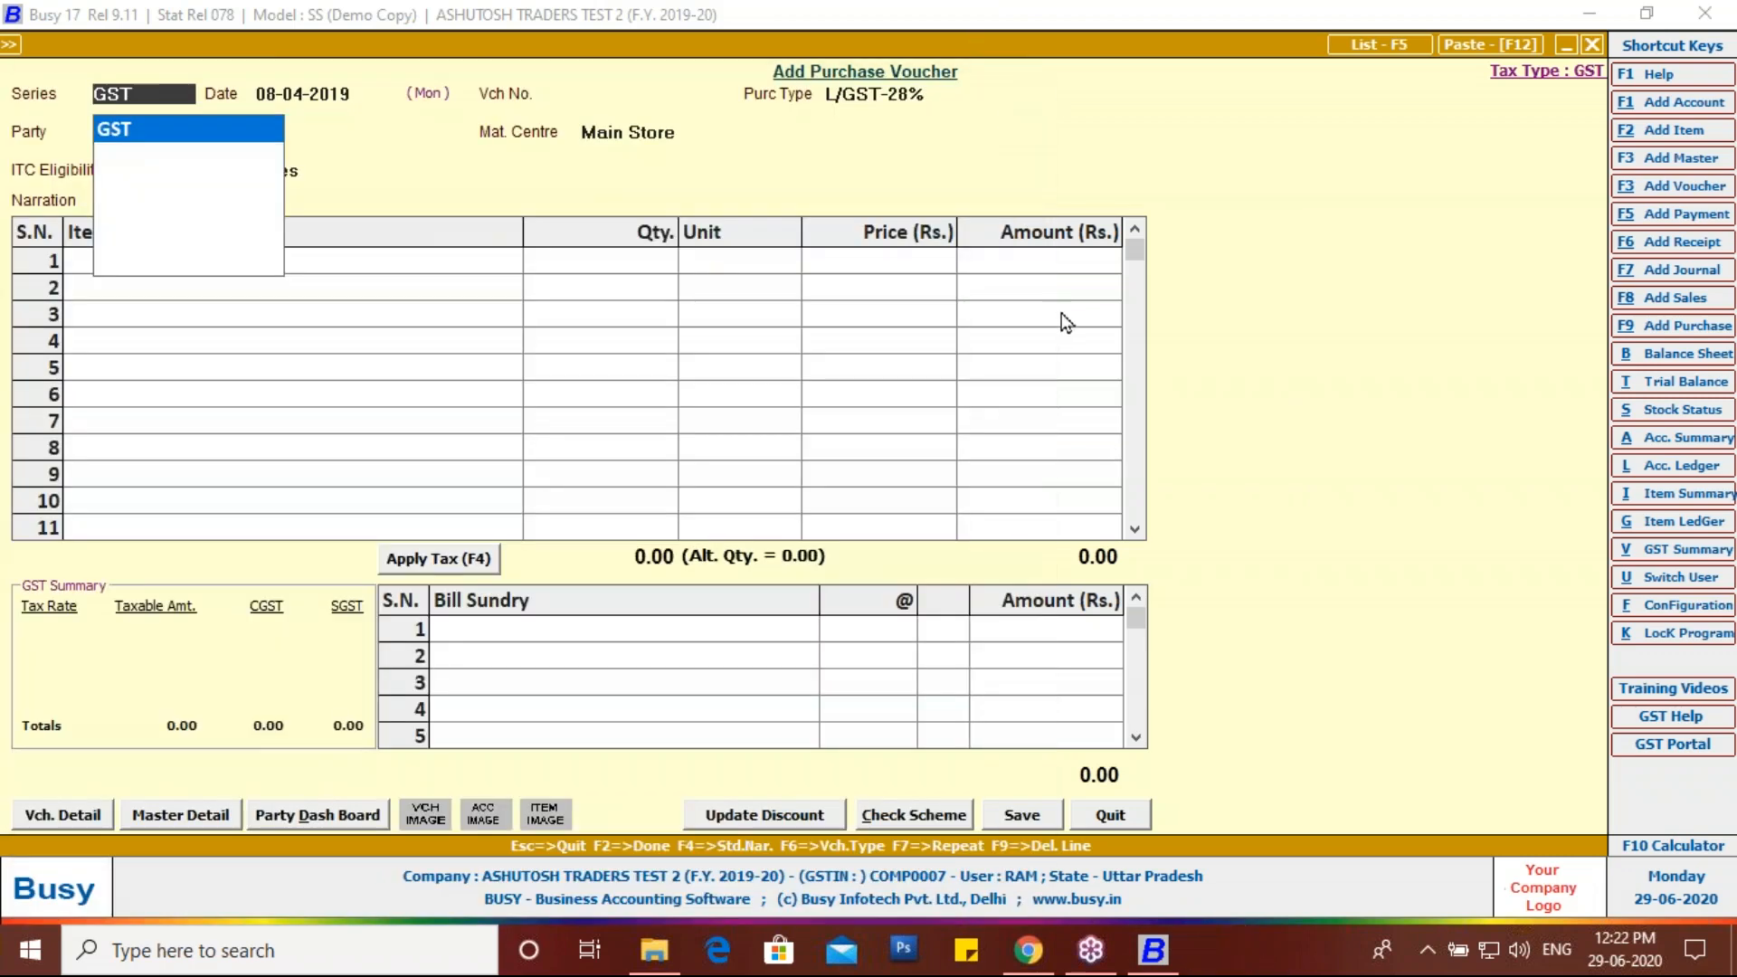
key("super+d")
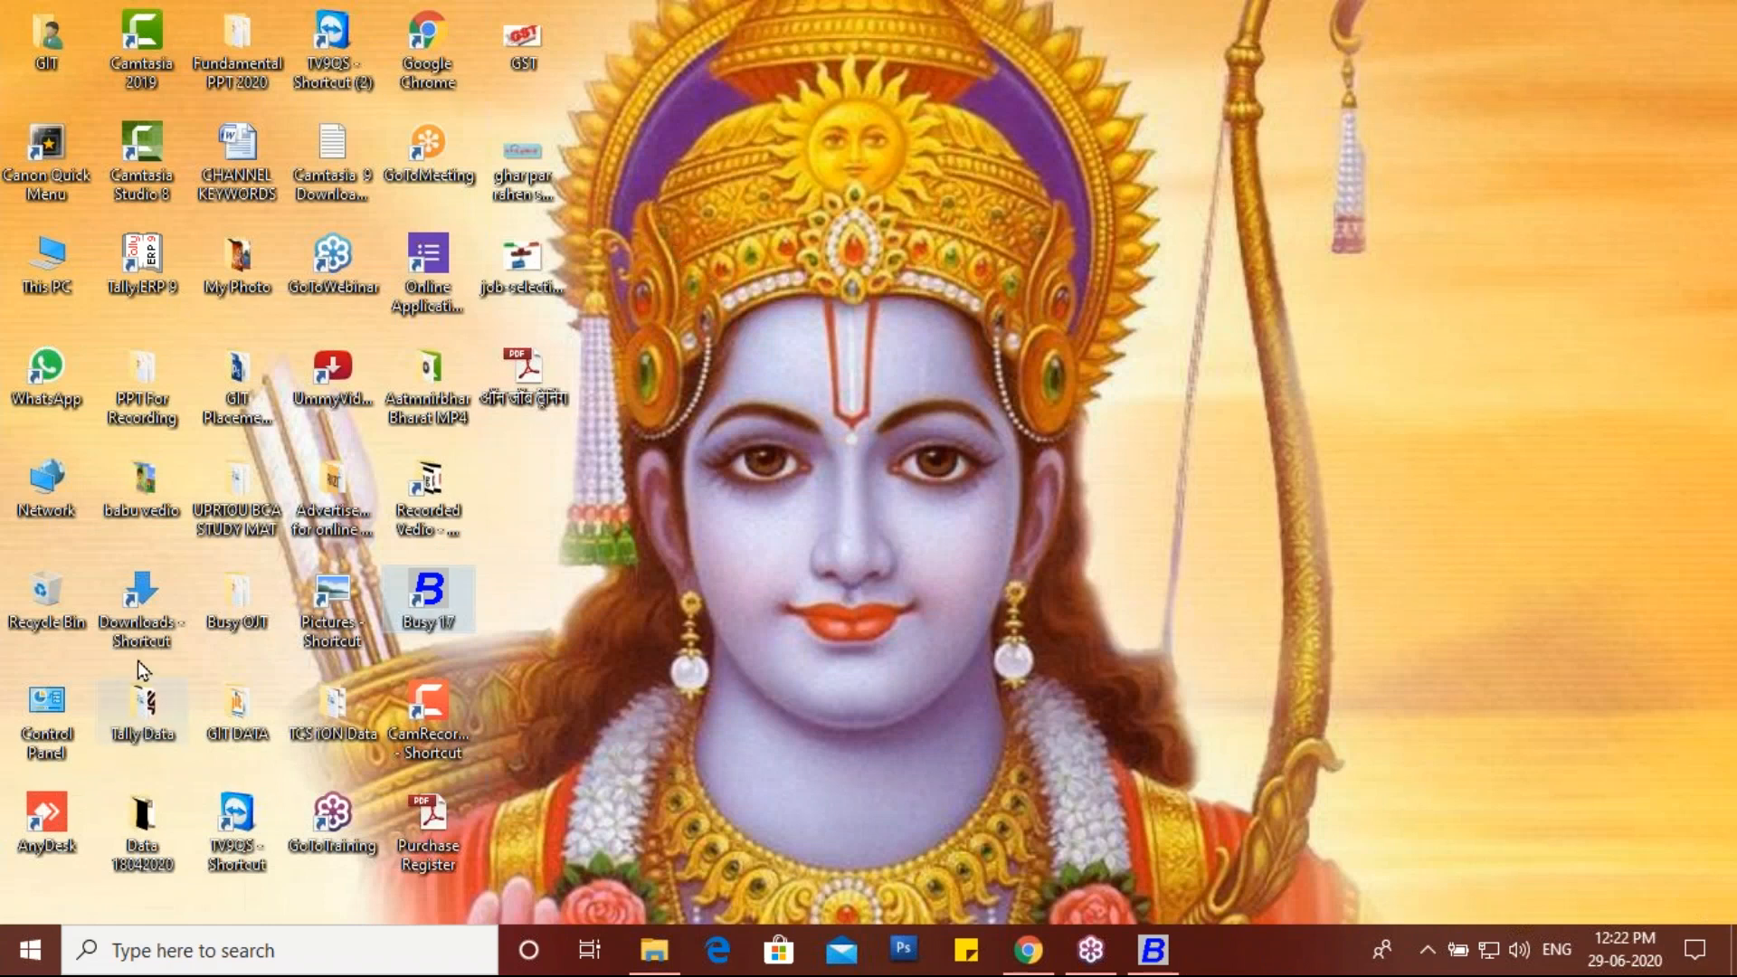
left_click(222, 724)
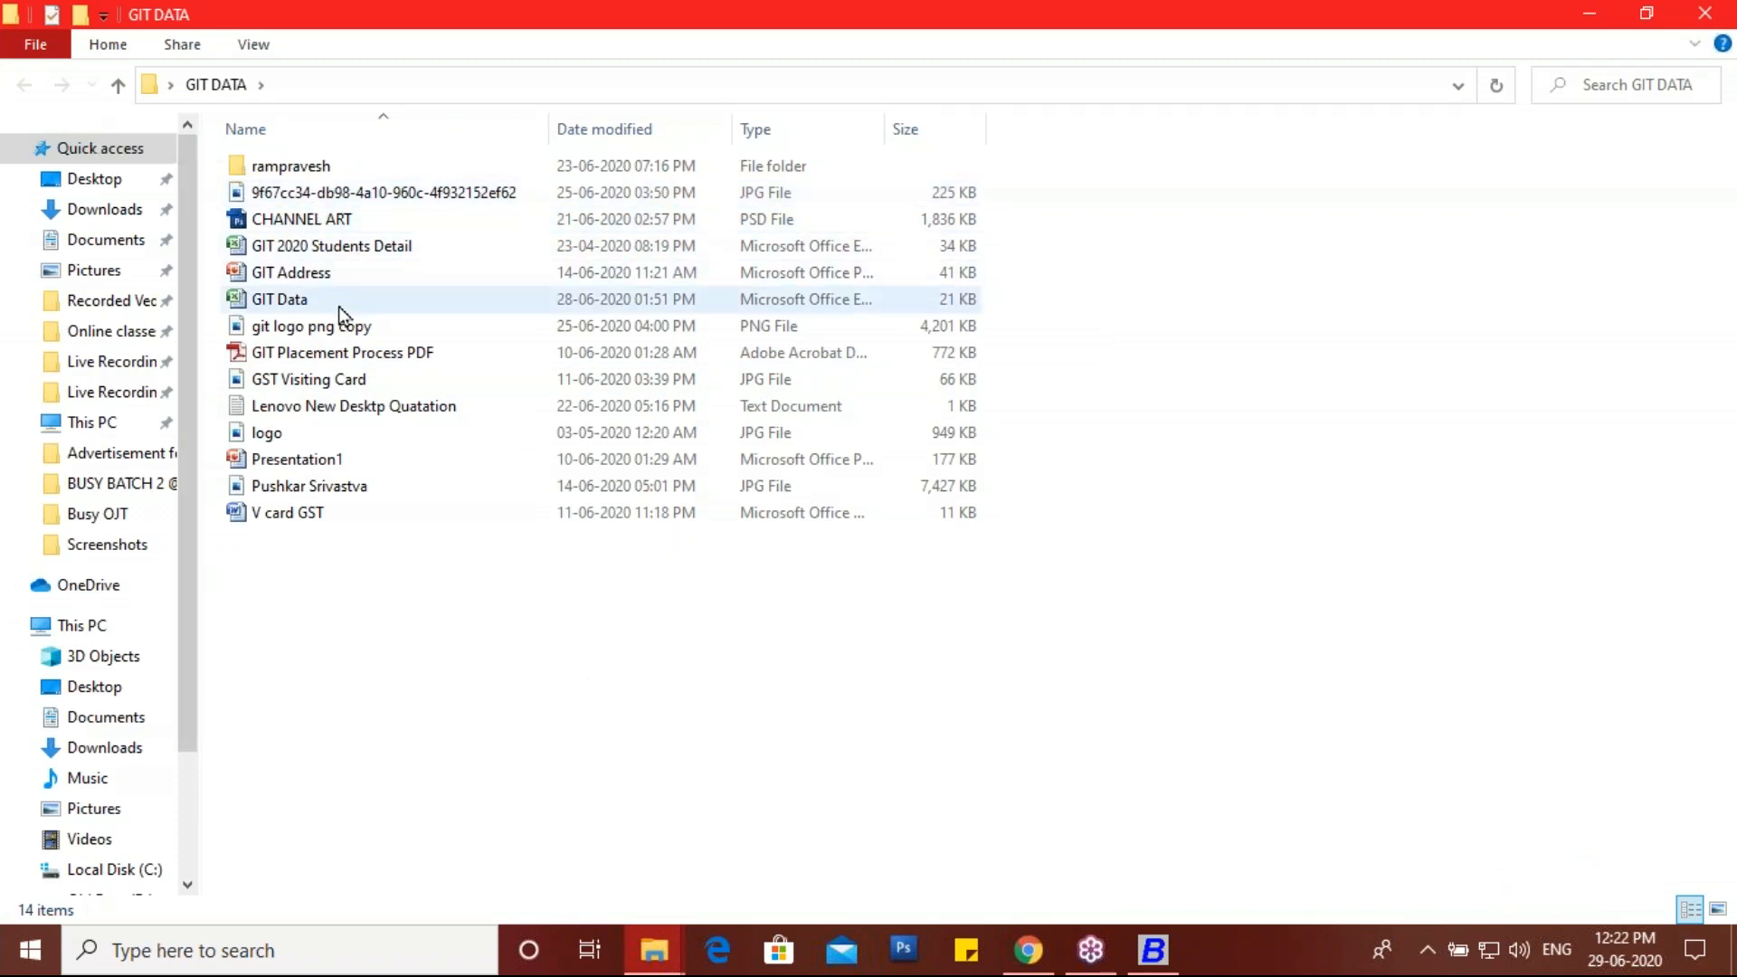
left_click(1707, 13)
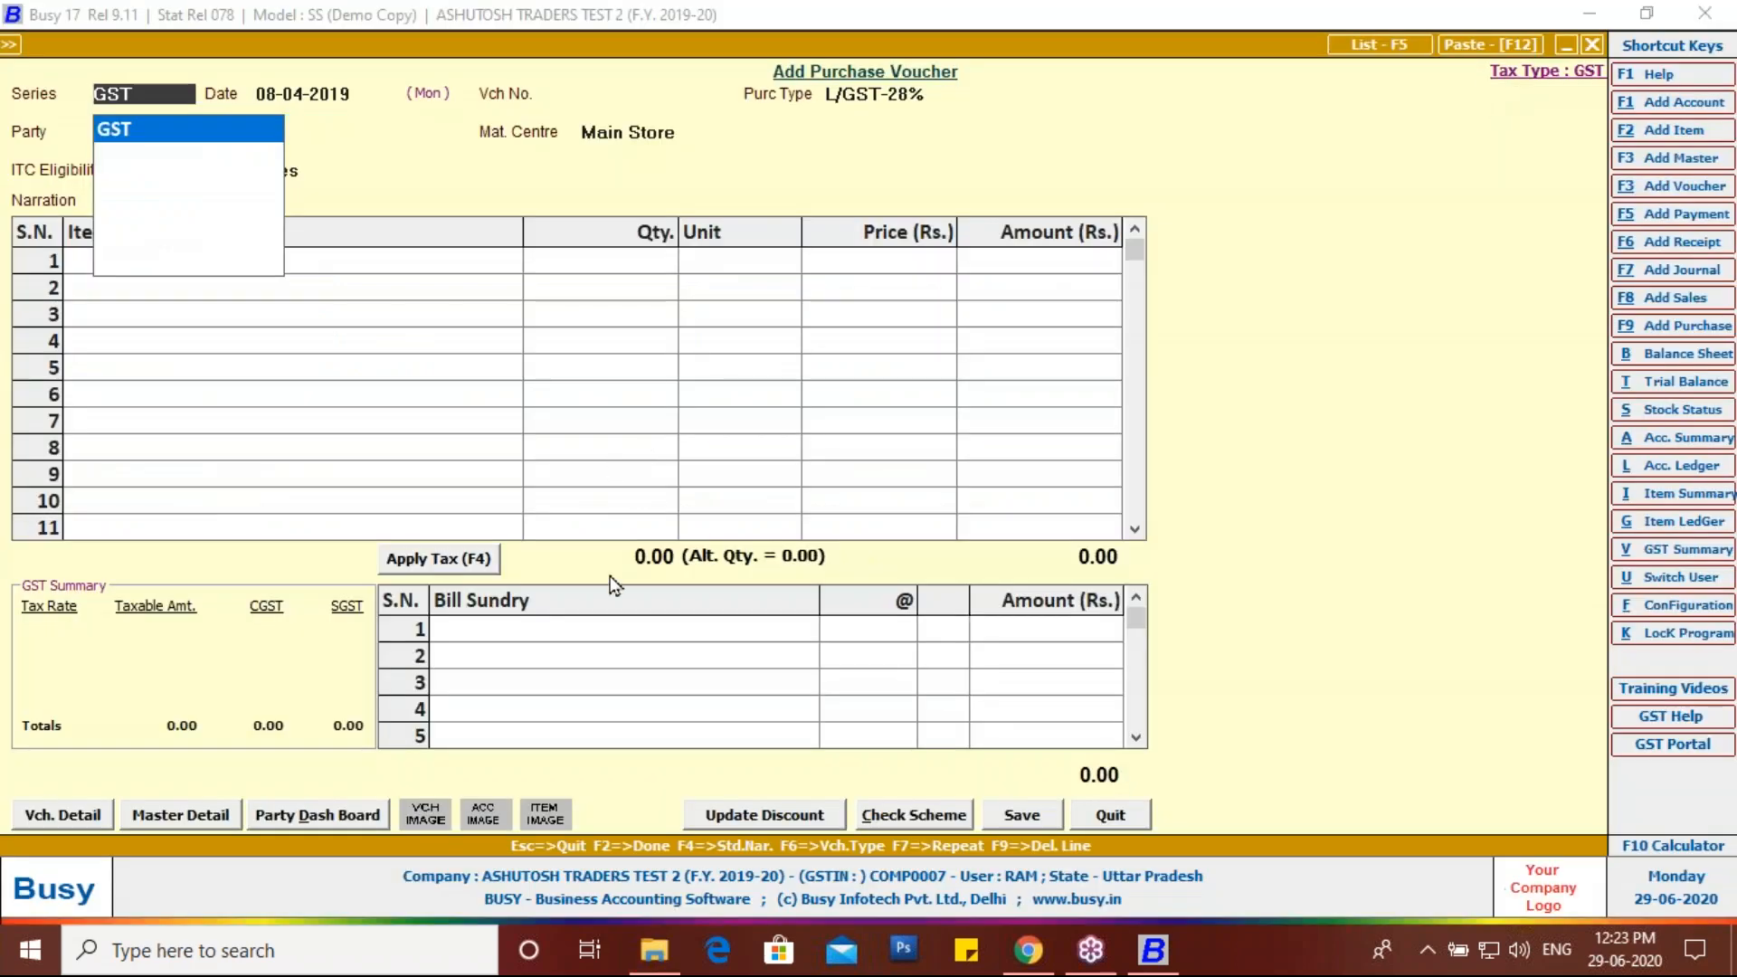
Step: Open the Busy OJT folder from the desktop and look into its Purchase Invoices folder
key("super+d")
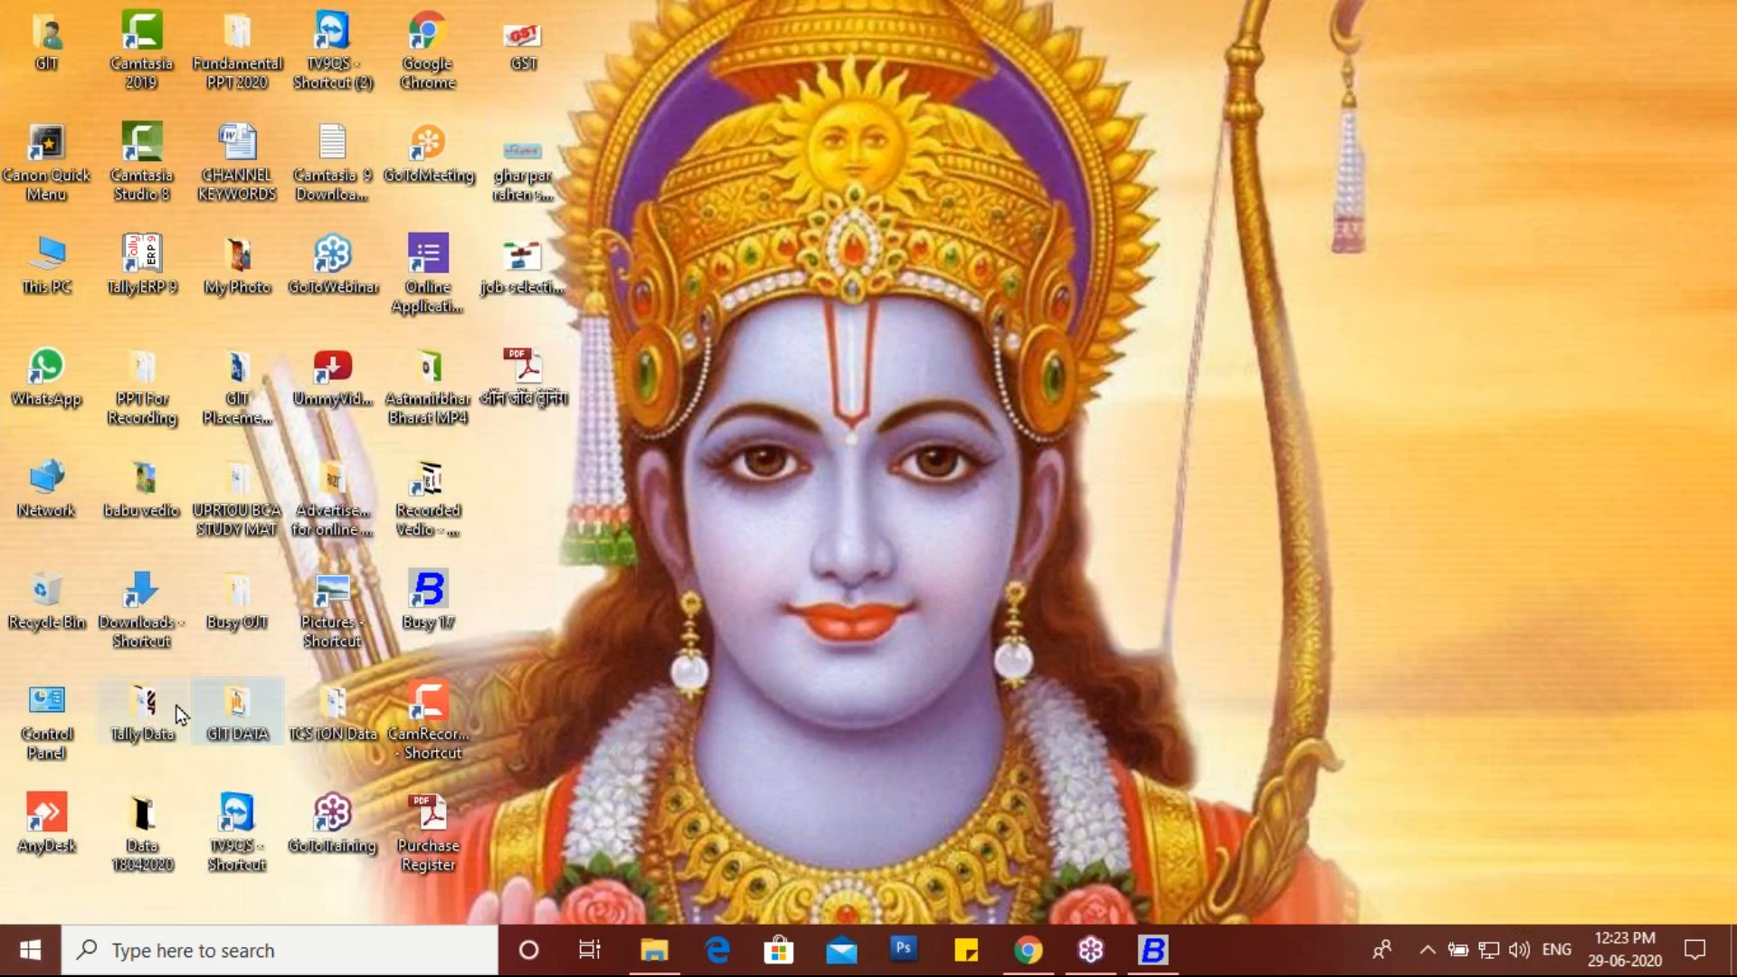
double_click(228, 613)
left_click(335, 219)
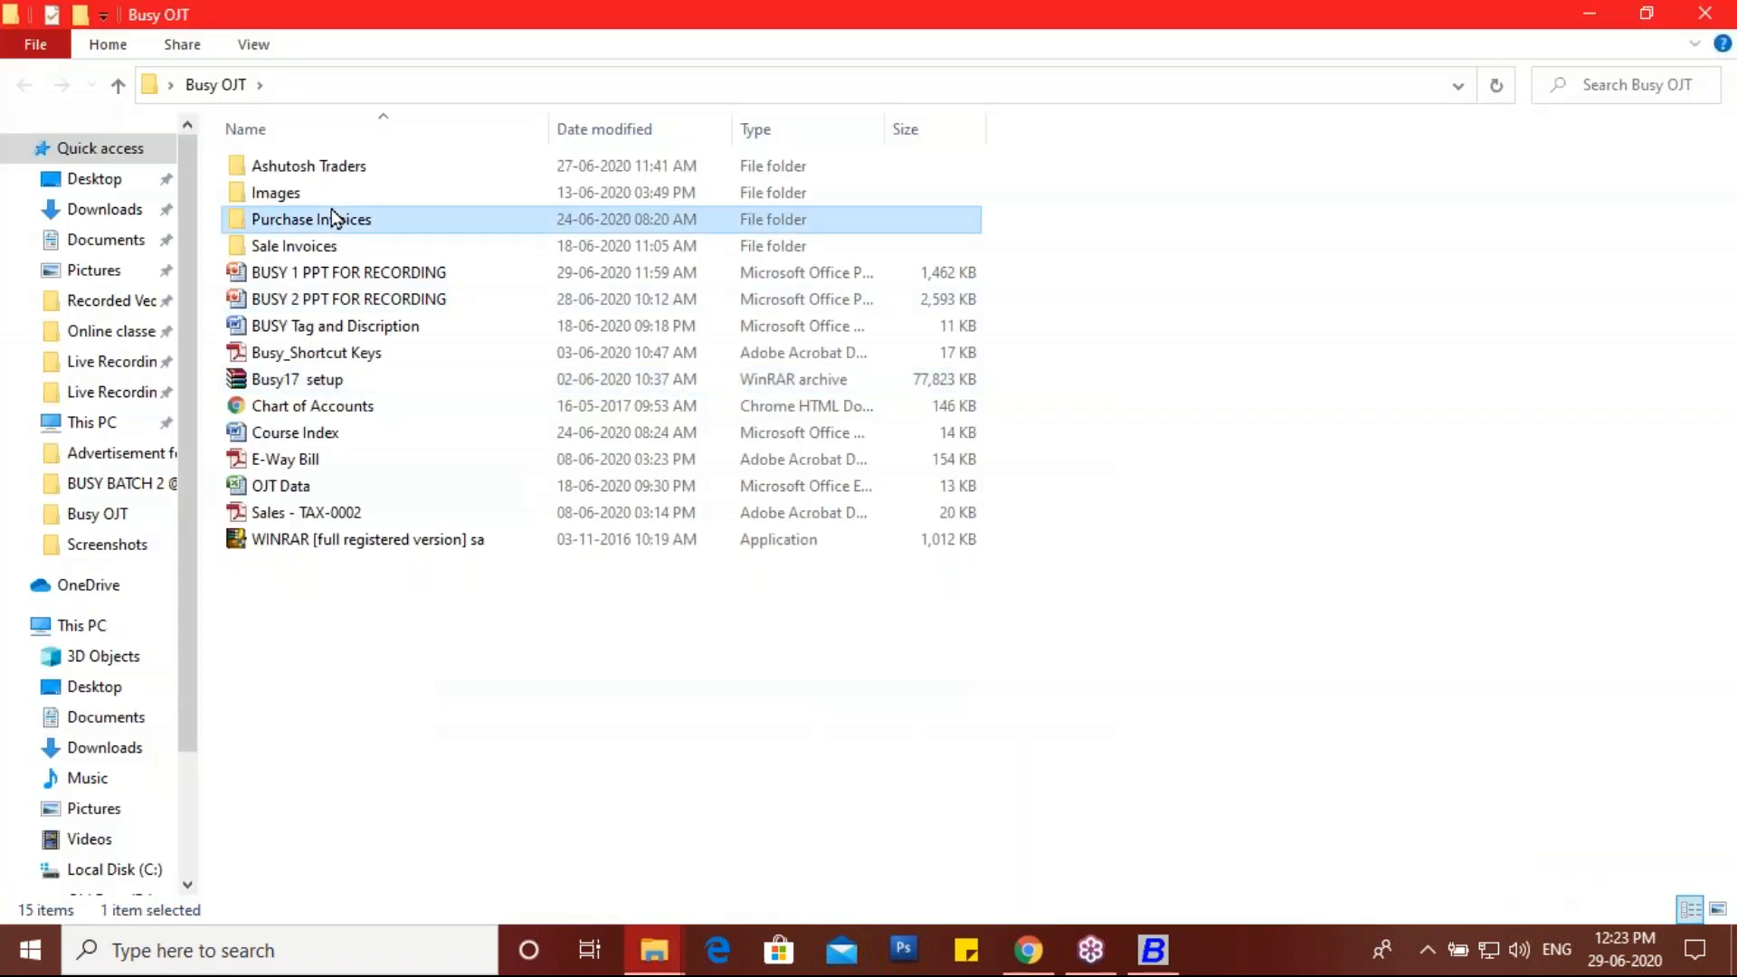
double_click(335, 219)
left_click(25, 84)
Step: Switch back to Busy and quit the blank purchase voucher
left_click(1153, 950)
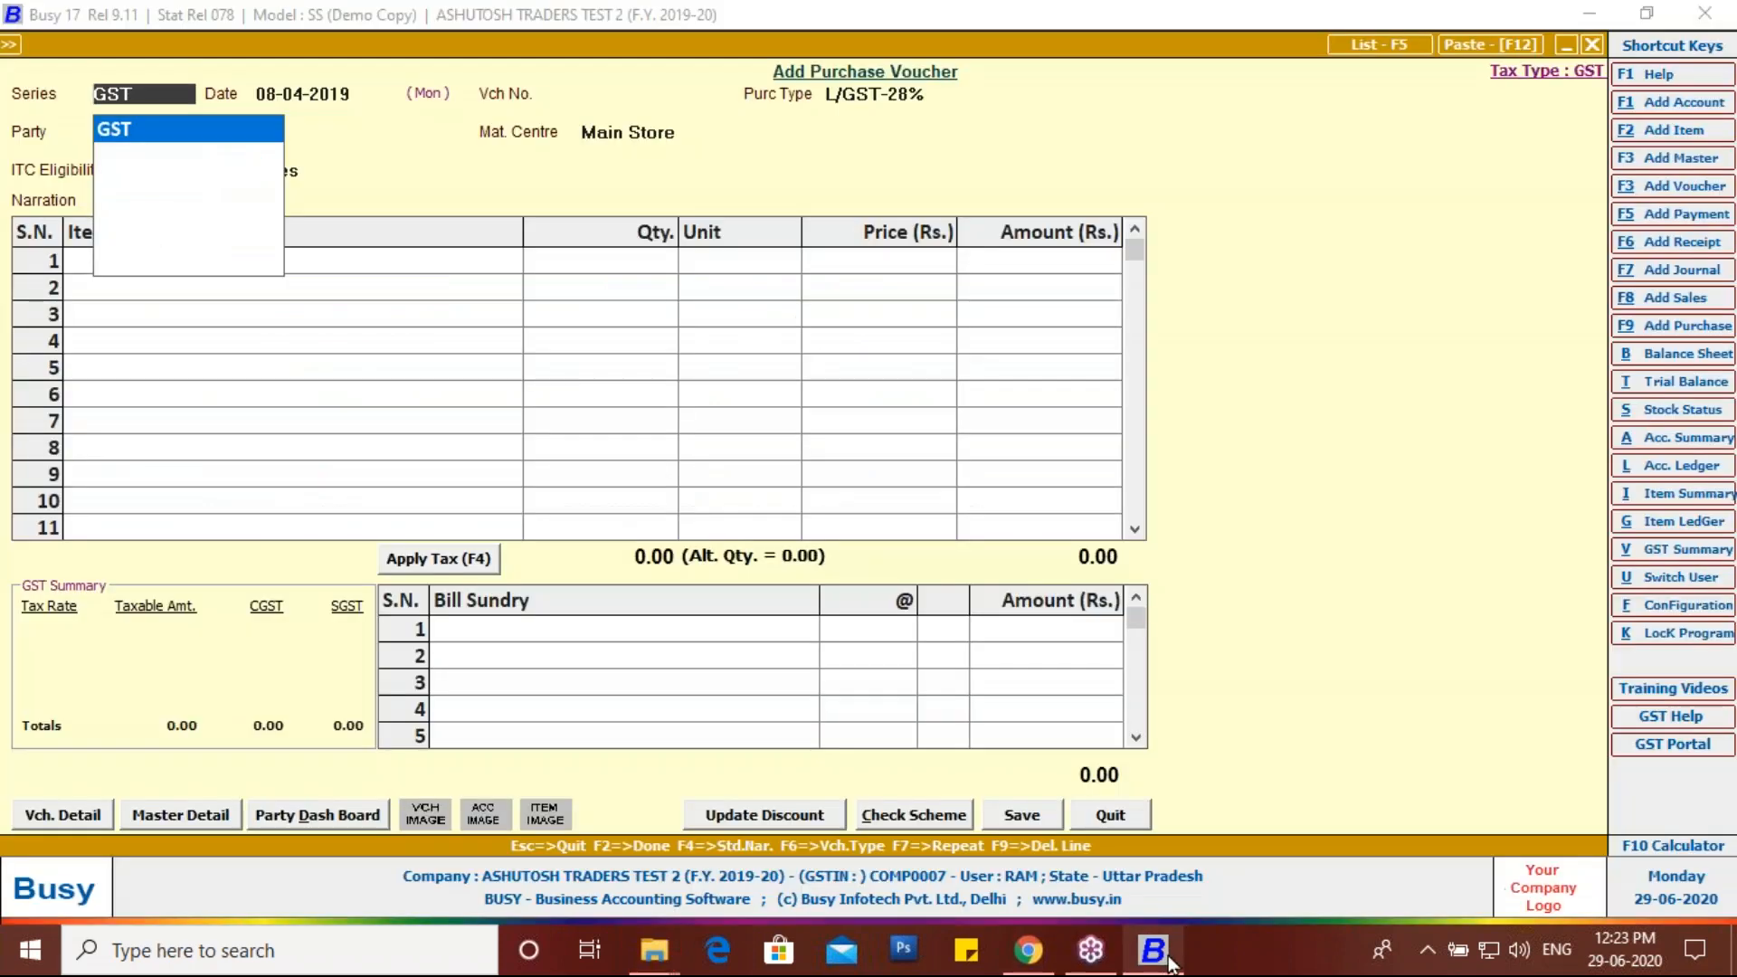
key("Escape")
key("Escape")
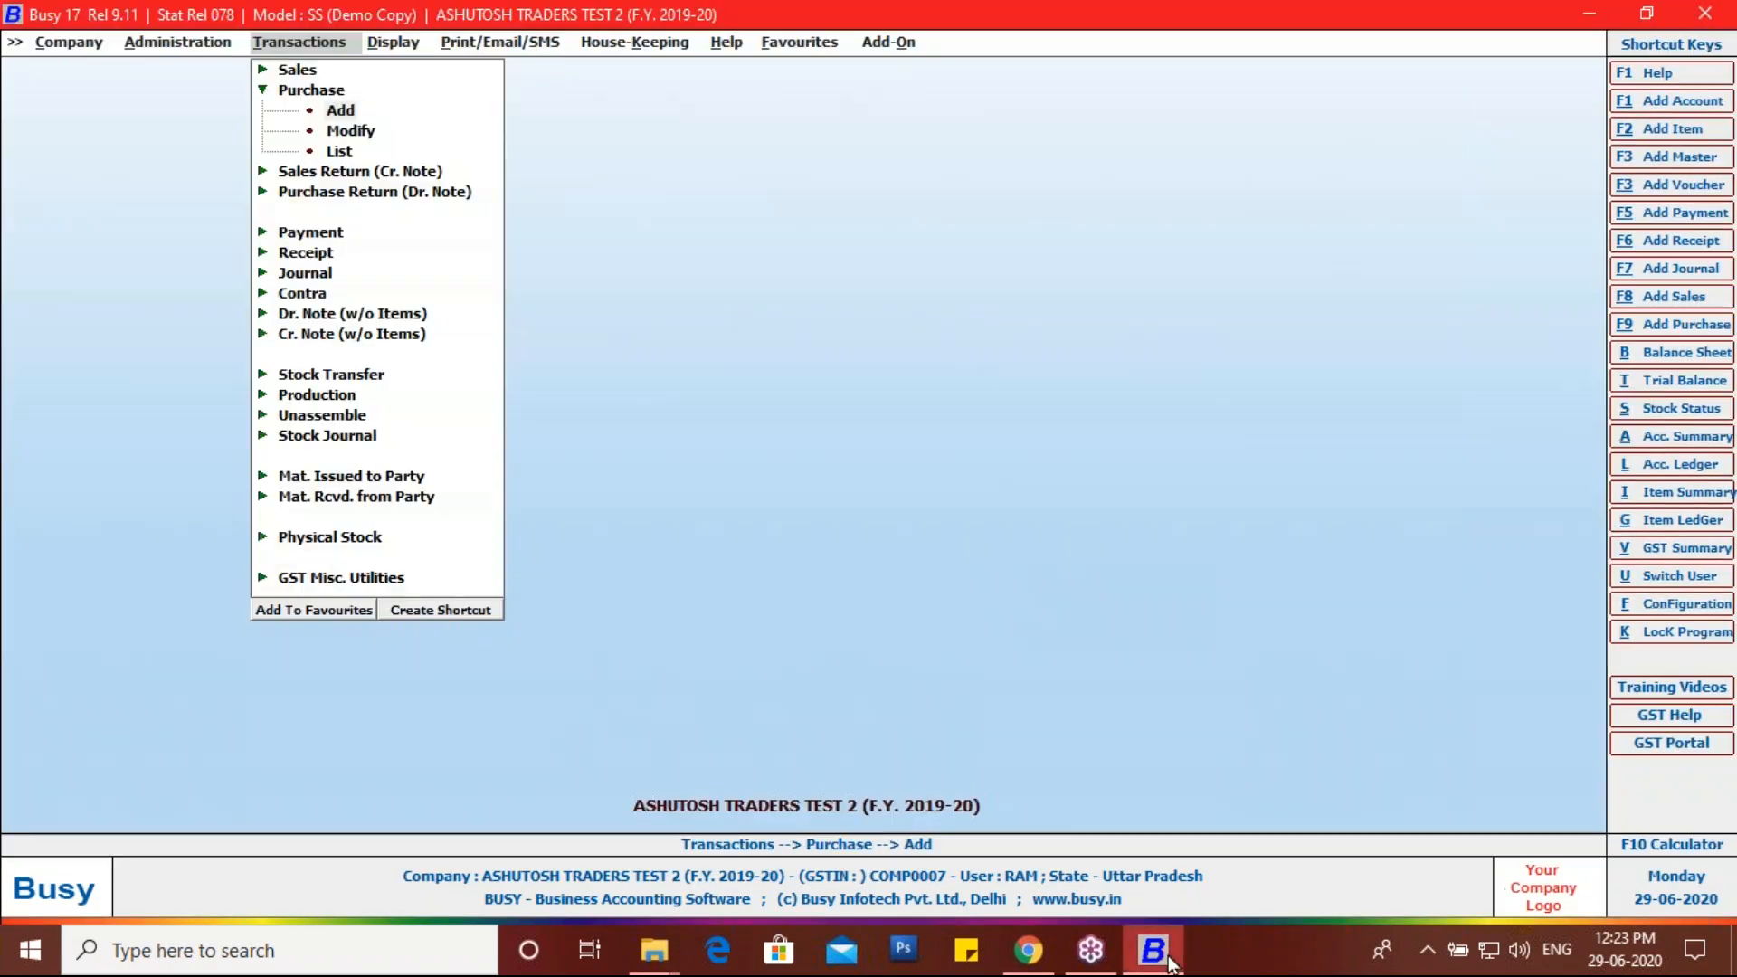
Step: Open GST purchase voucher no. 2 dated 08-04-2019 for modification
key("Left")
key("Right")
key("Down")
key("Return")
key("Return")
key("Return")
key("Return")
key("Return")
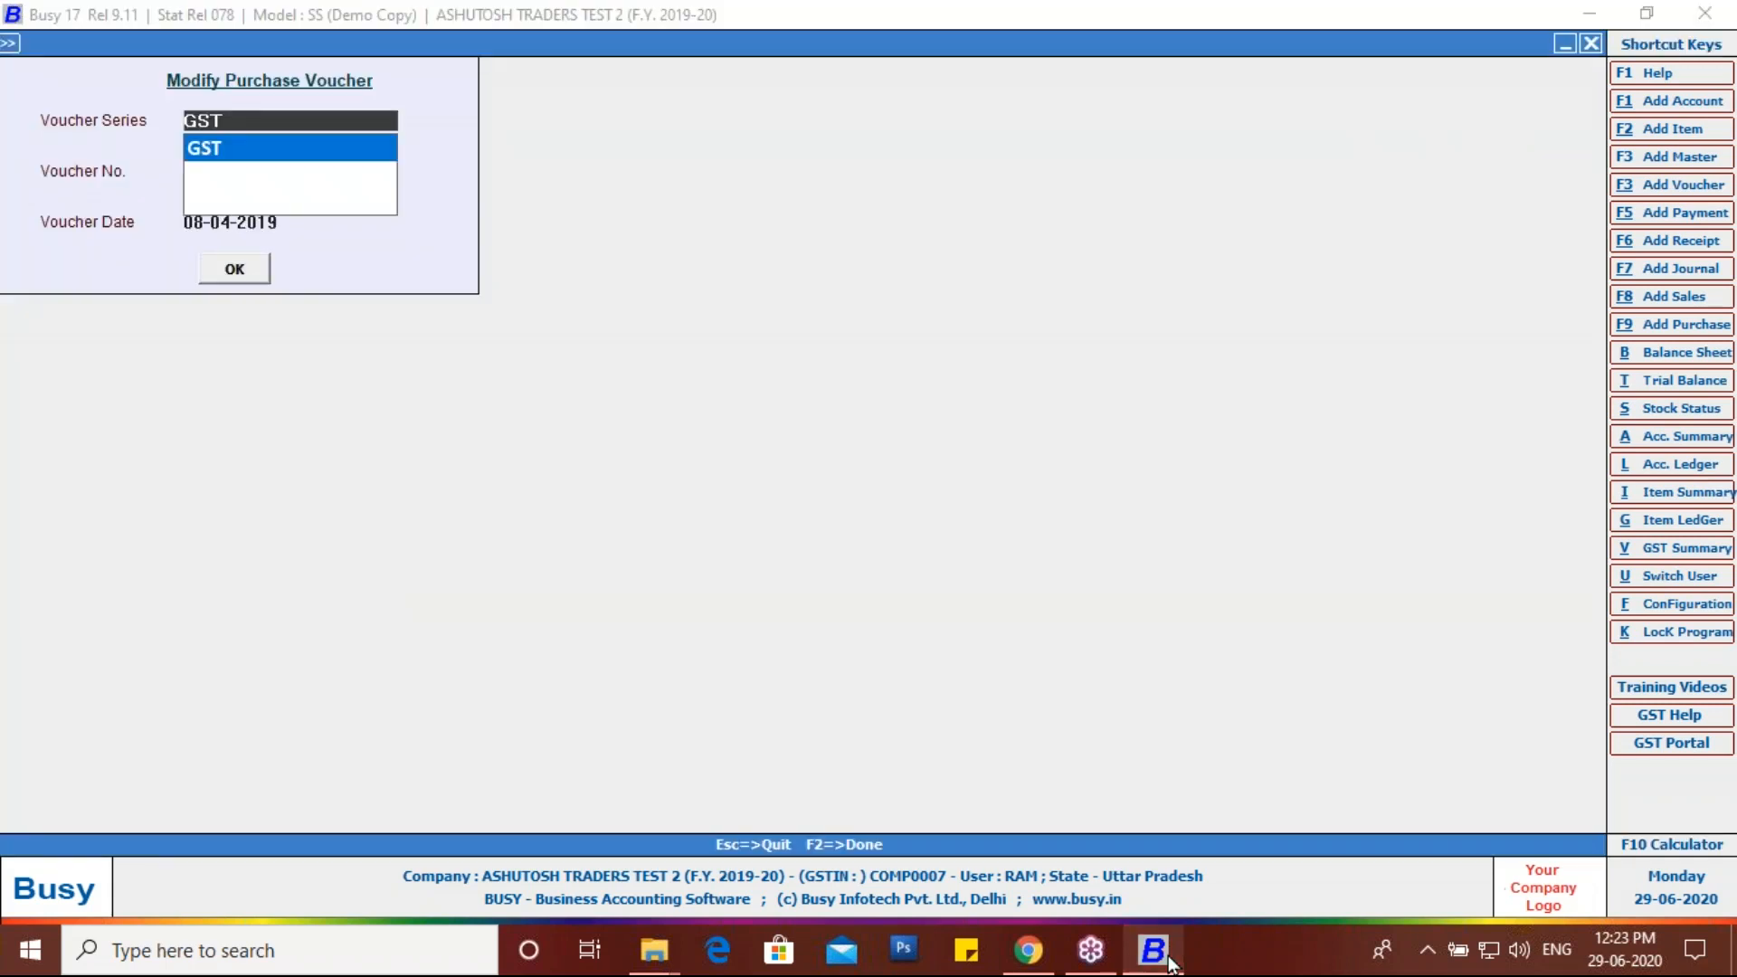
key("Return")
key("Return")
key("Return")
key("Return")
Step: Go through the Ambuja Cement PPC Yellow Bag line's alternate-unit quantity, price and discount details, and quit the voucher without saving
key("Return")
key("Return")
key("Return")
key("Return")
key("Return")
key("Return")
key("Return")
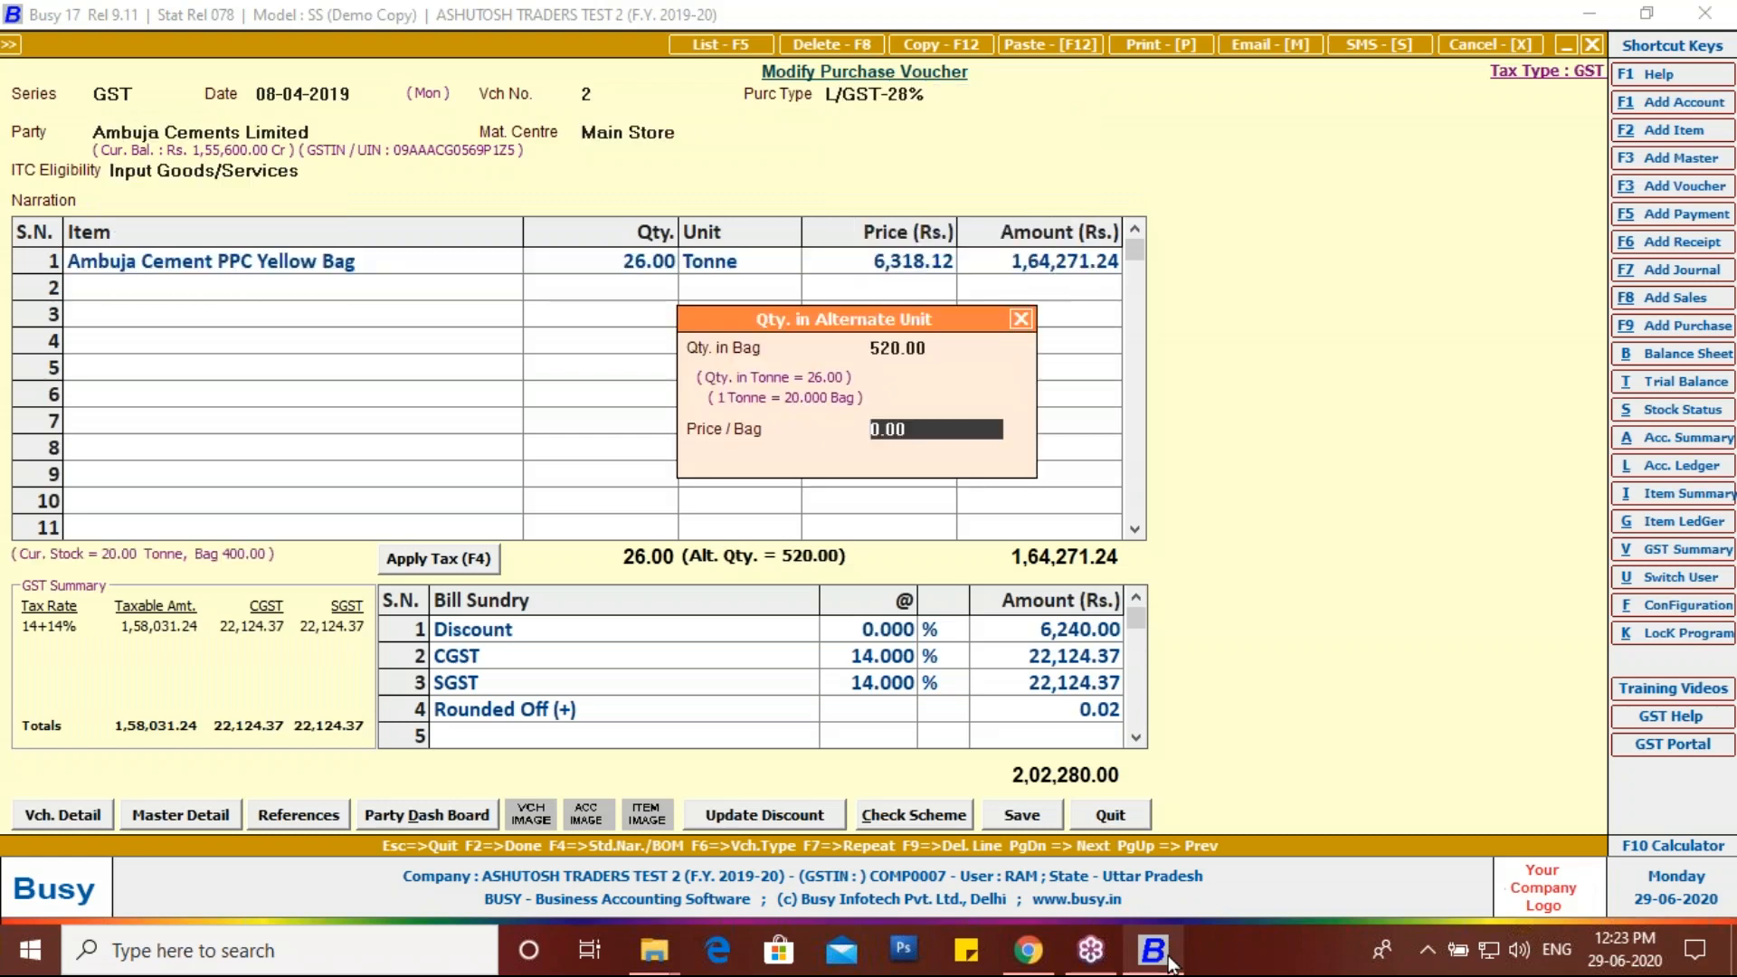
key("Return")
key("Return")
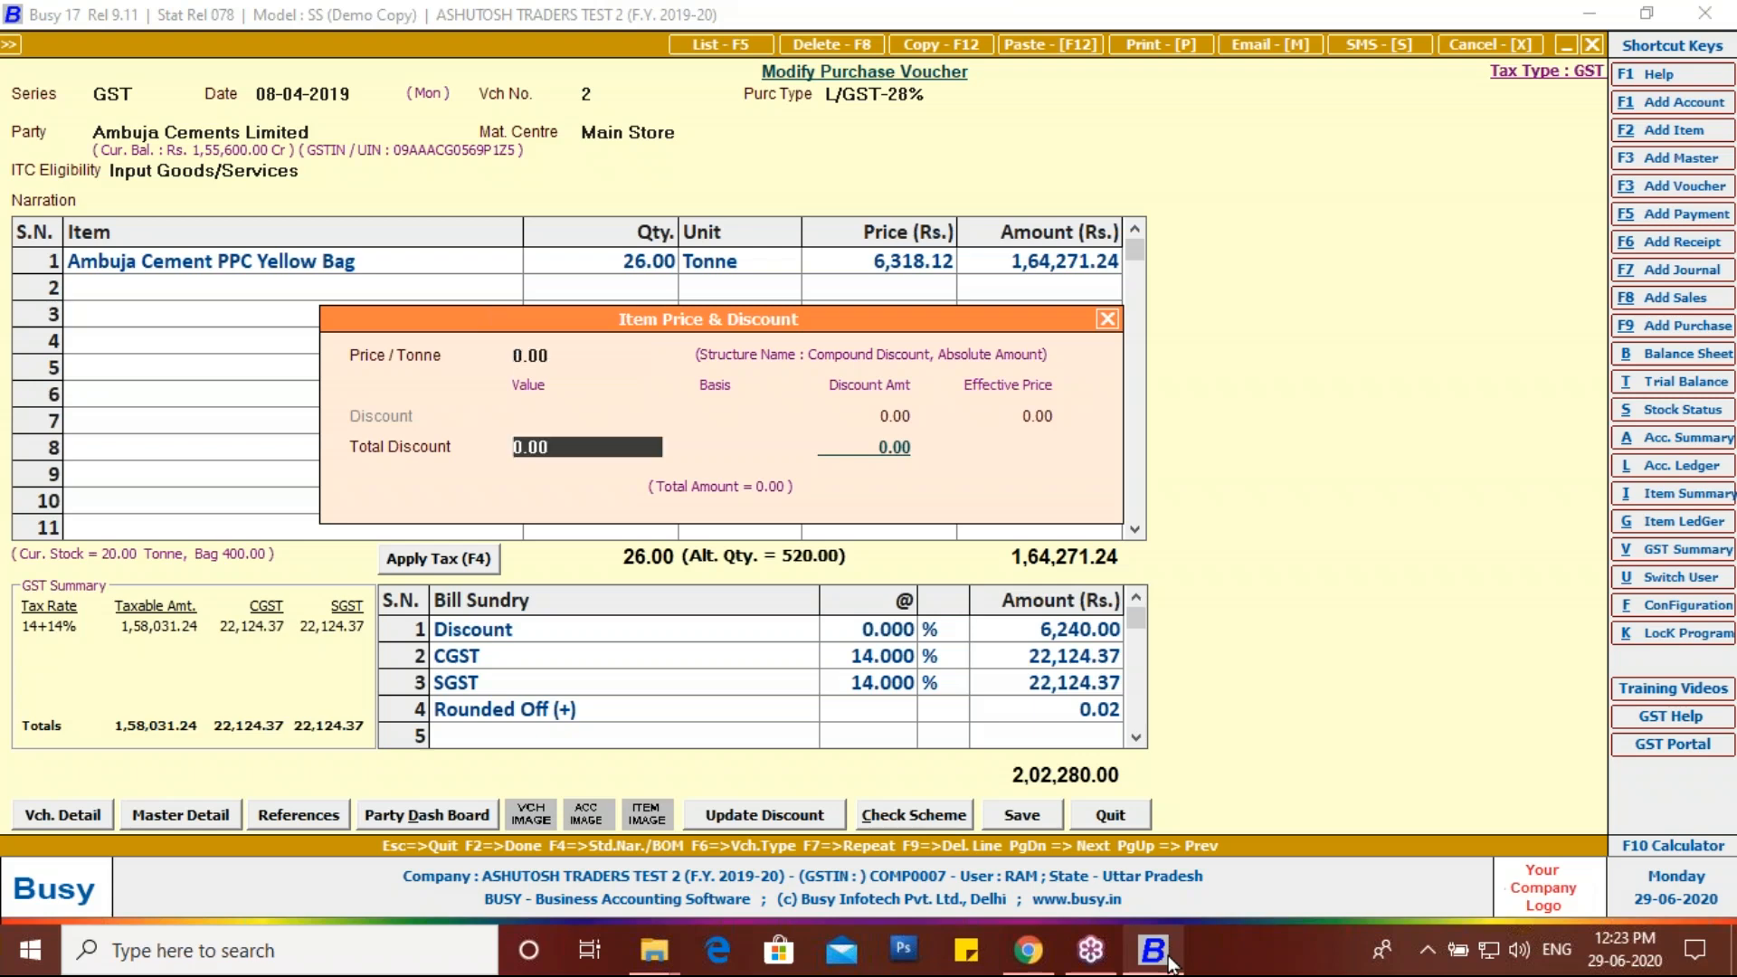
key("Return")
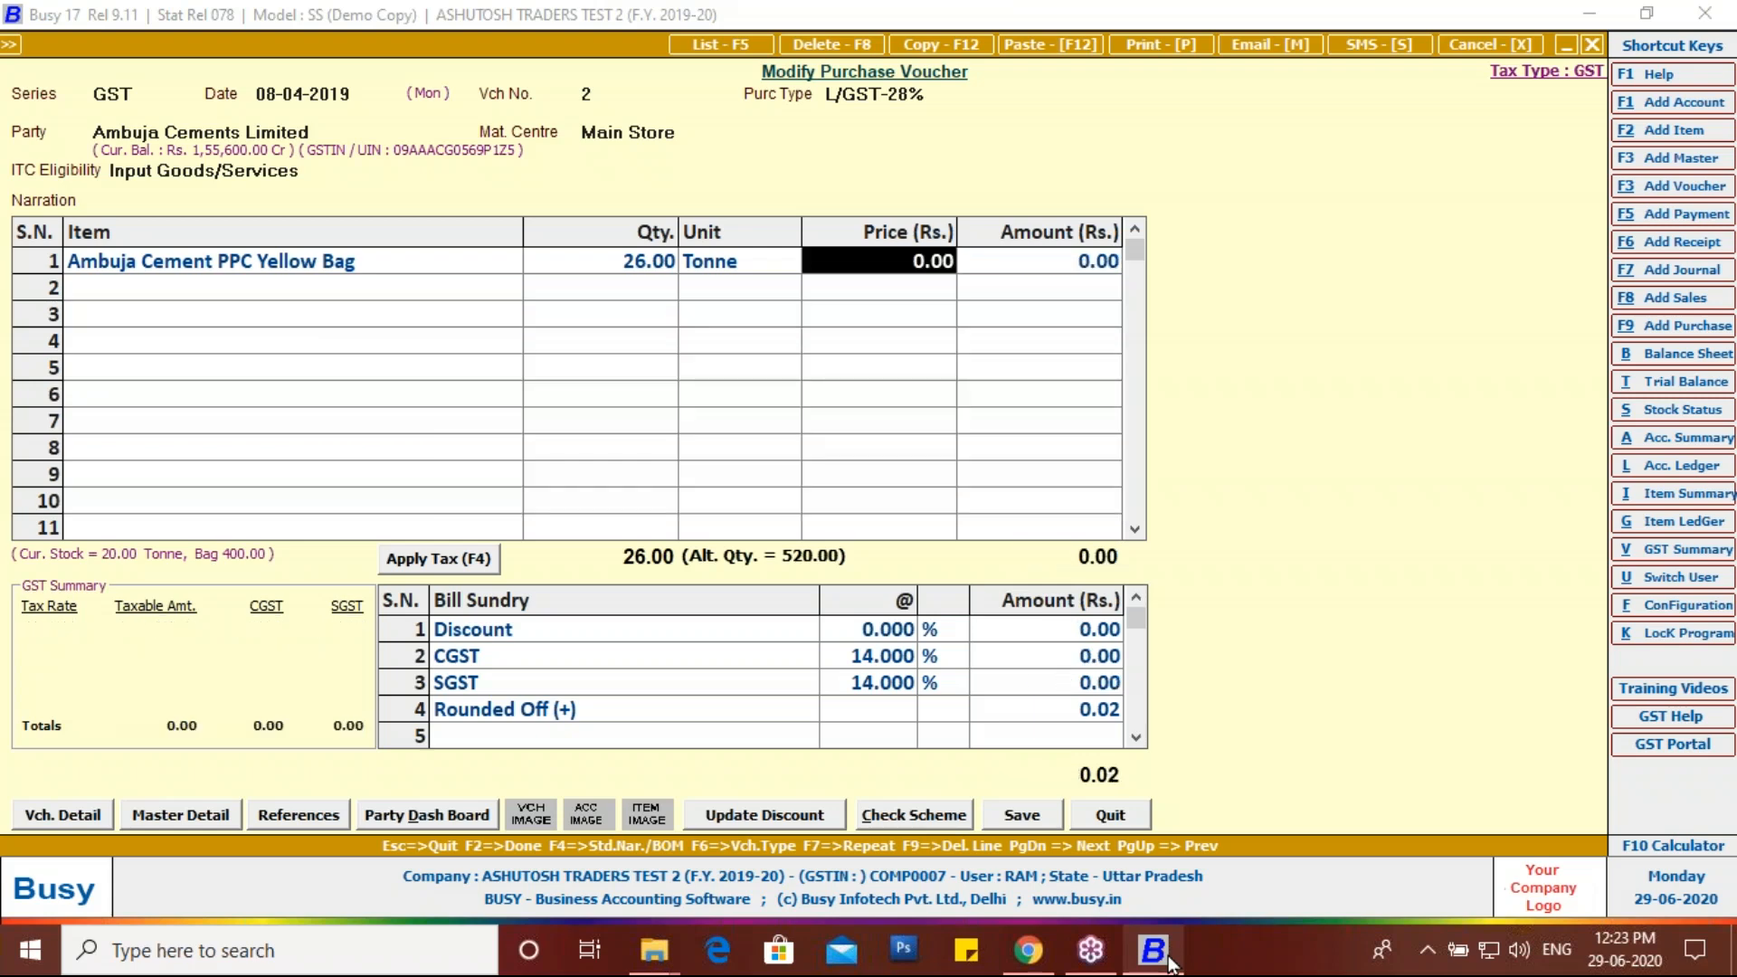
key("Up")
key("Down")
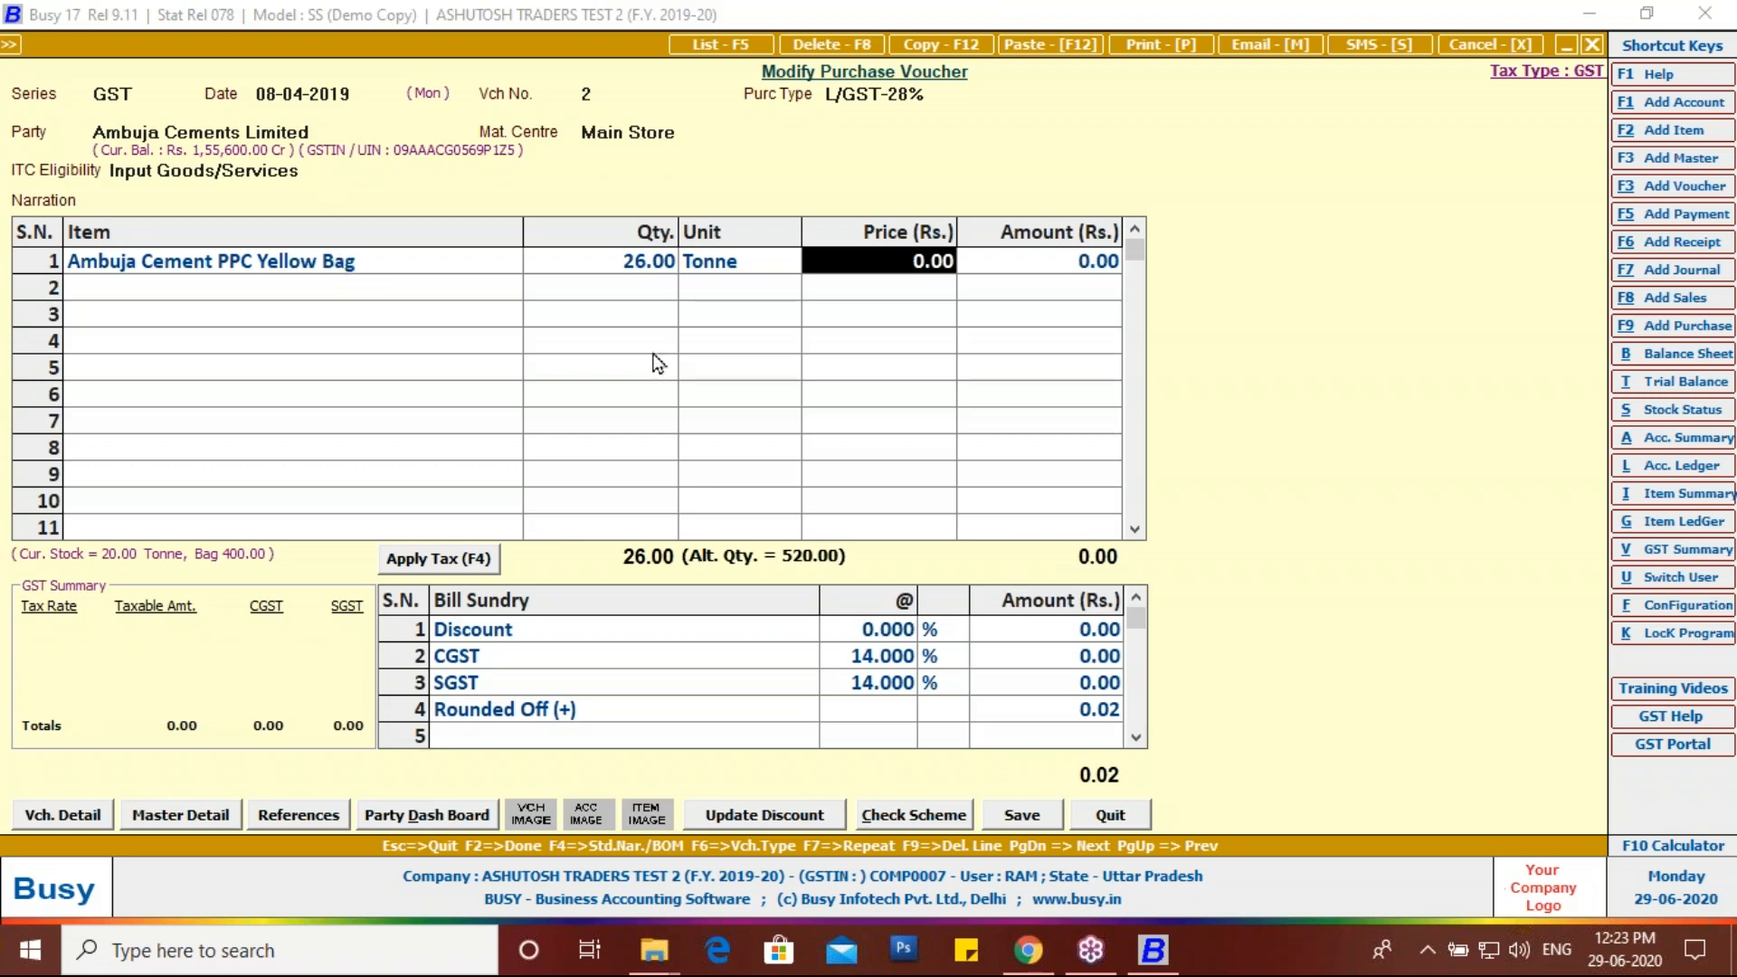
key("Escape")
Step: Reopen GST purchase voucher no. 2 of 08-04-2019 for modification
key("Return")
key("Return")
key("Return")
key("Return")
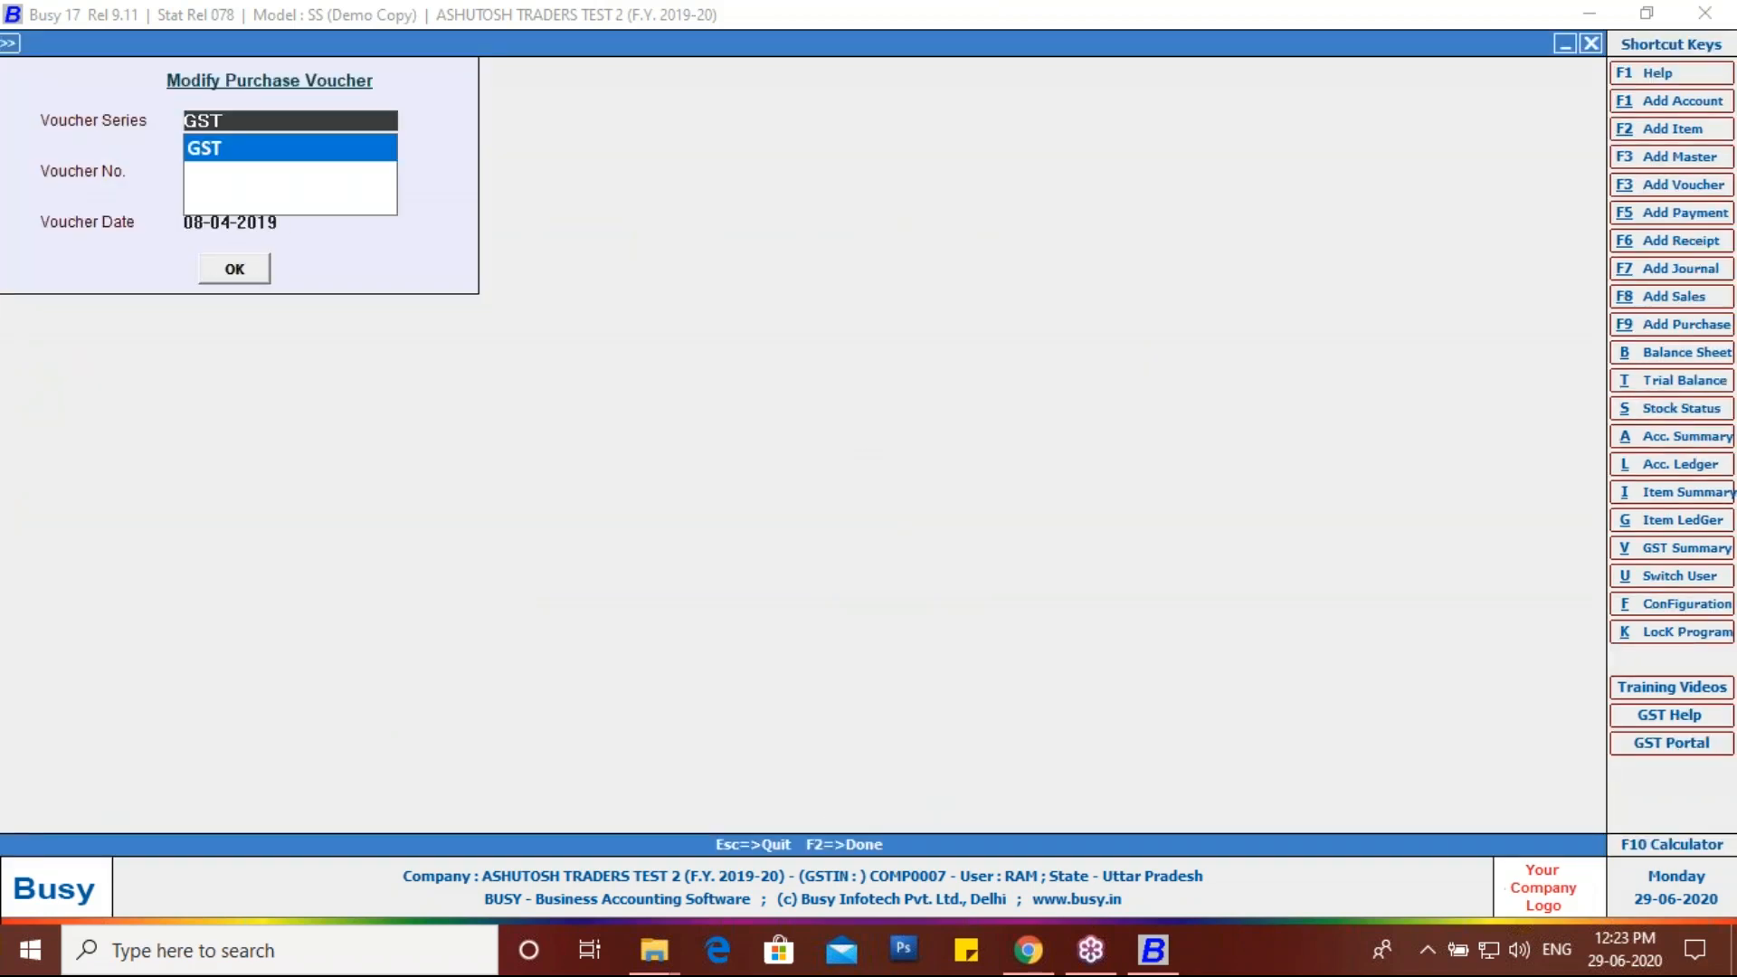
key("Return")
key("Return")
key("Return")
key("Return")
Step: Review the cement item's quantity in bags and its Item Price & Discount window, and close that window
key("Return")
key("Return")
key("Return")
key("Return")
key("Return")
key("Return")
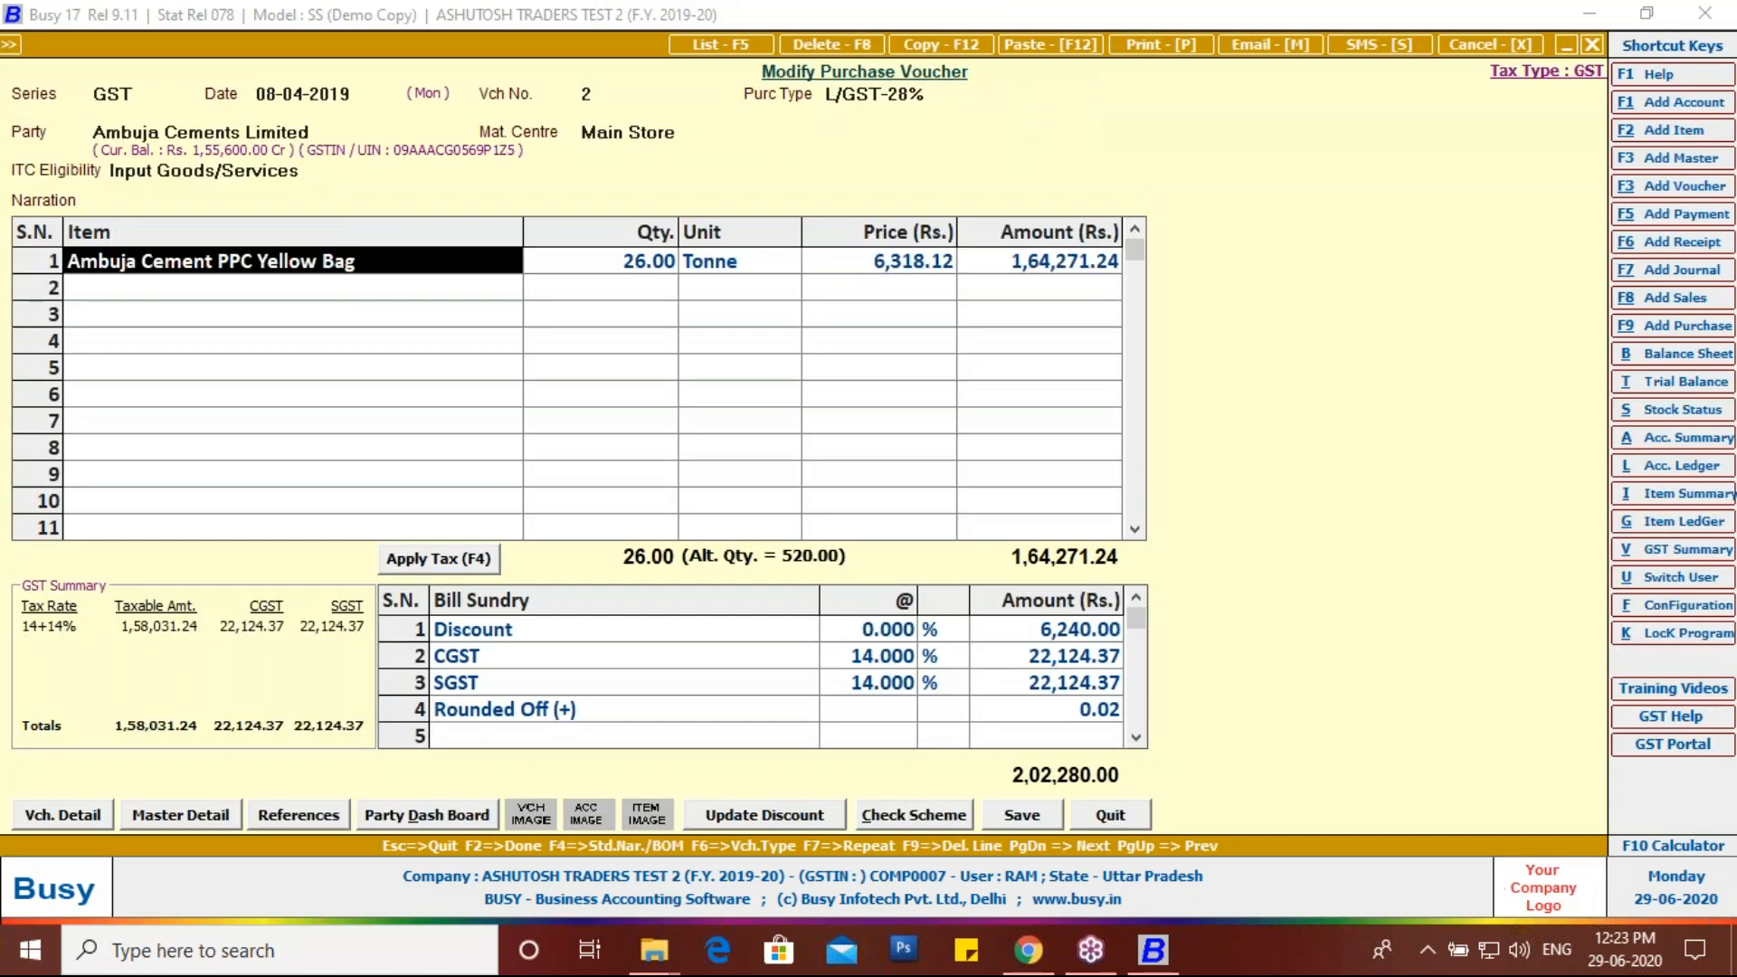
key("Return")
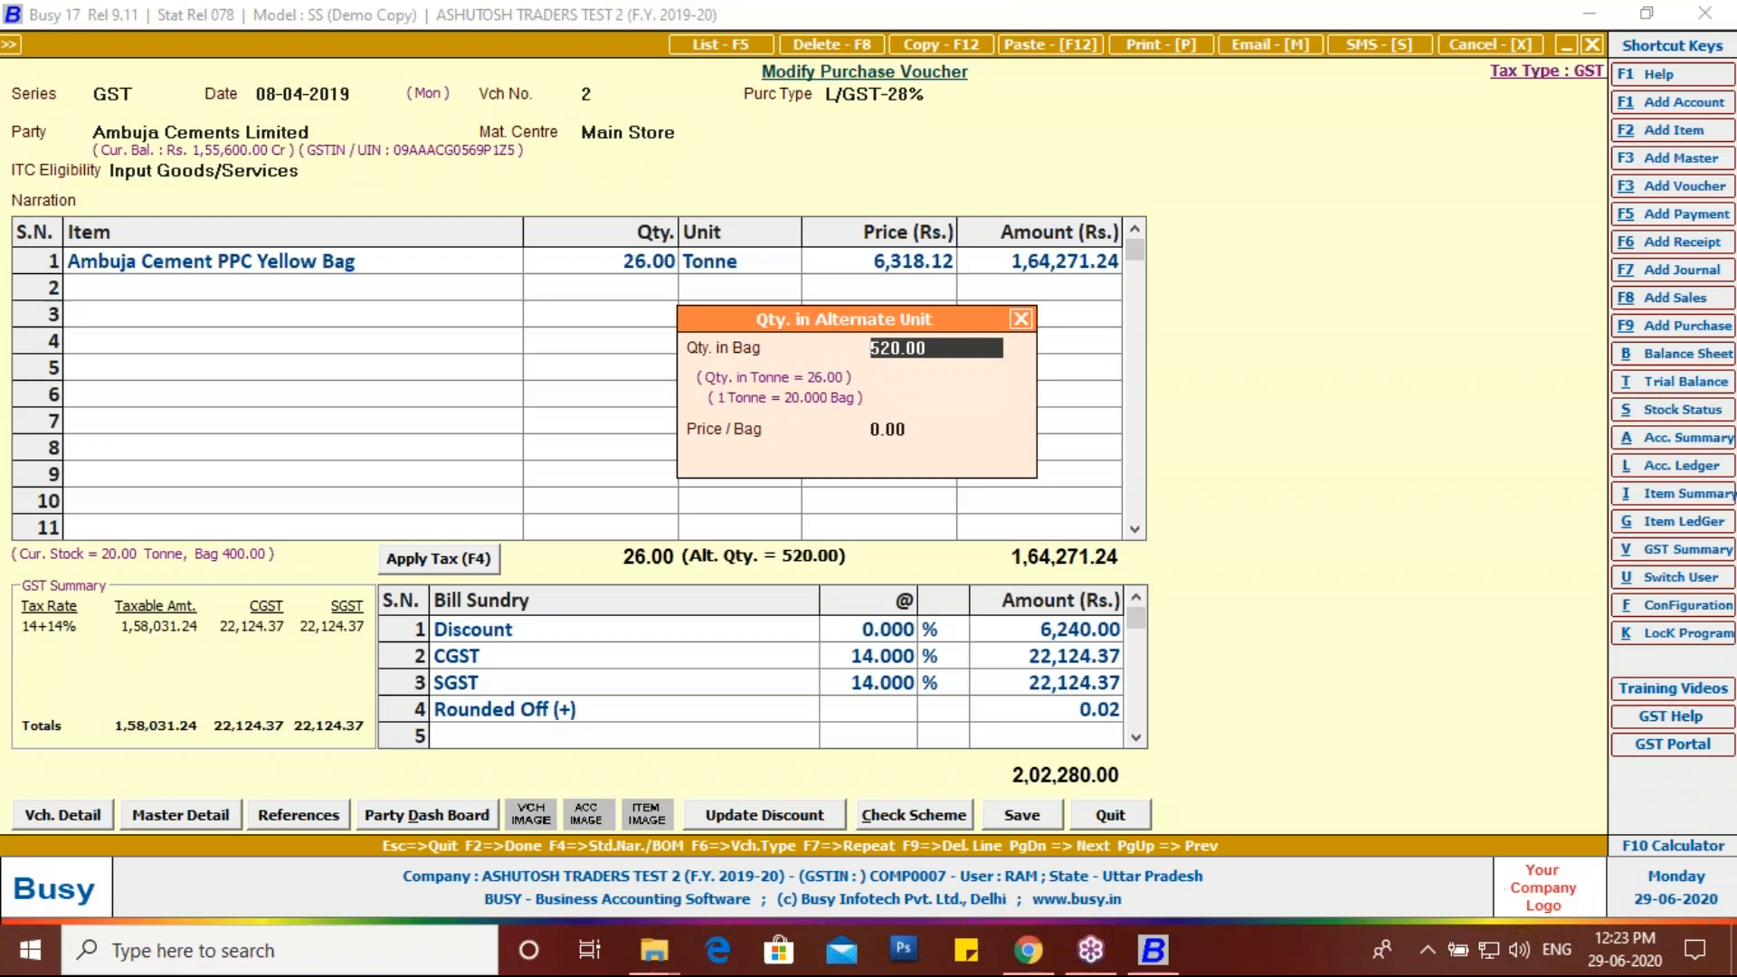
key("Return")
key("Return")
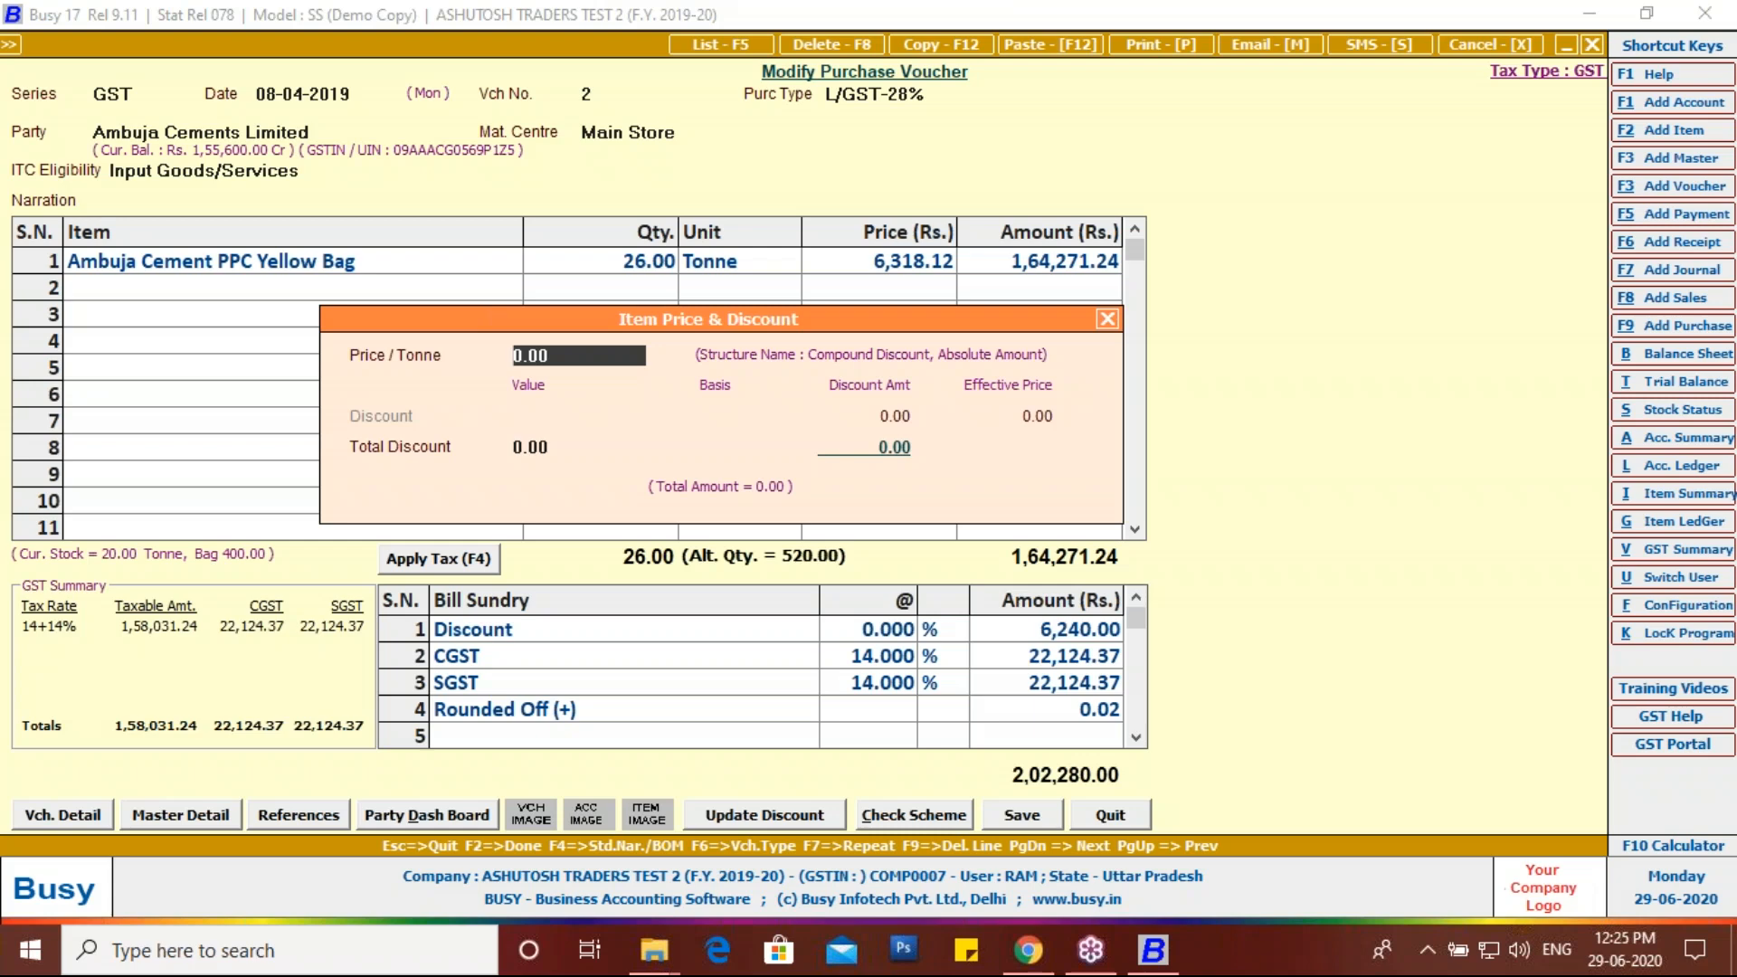
left_click(1110, 317)
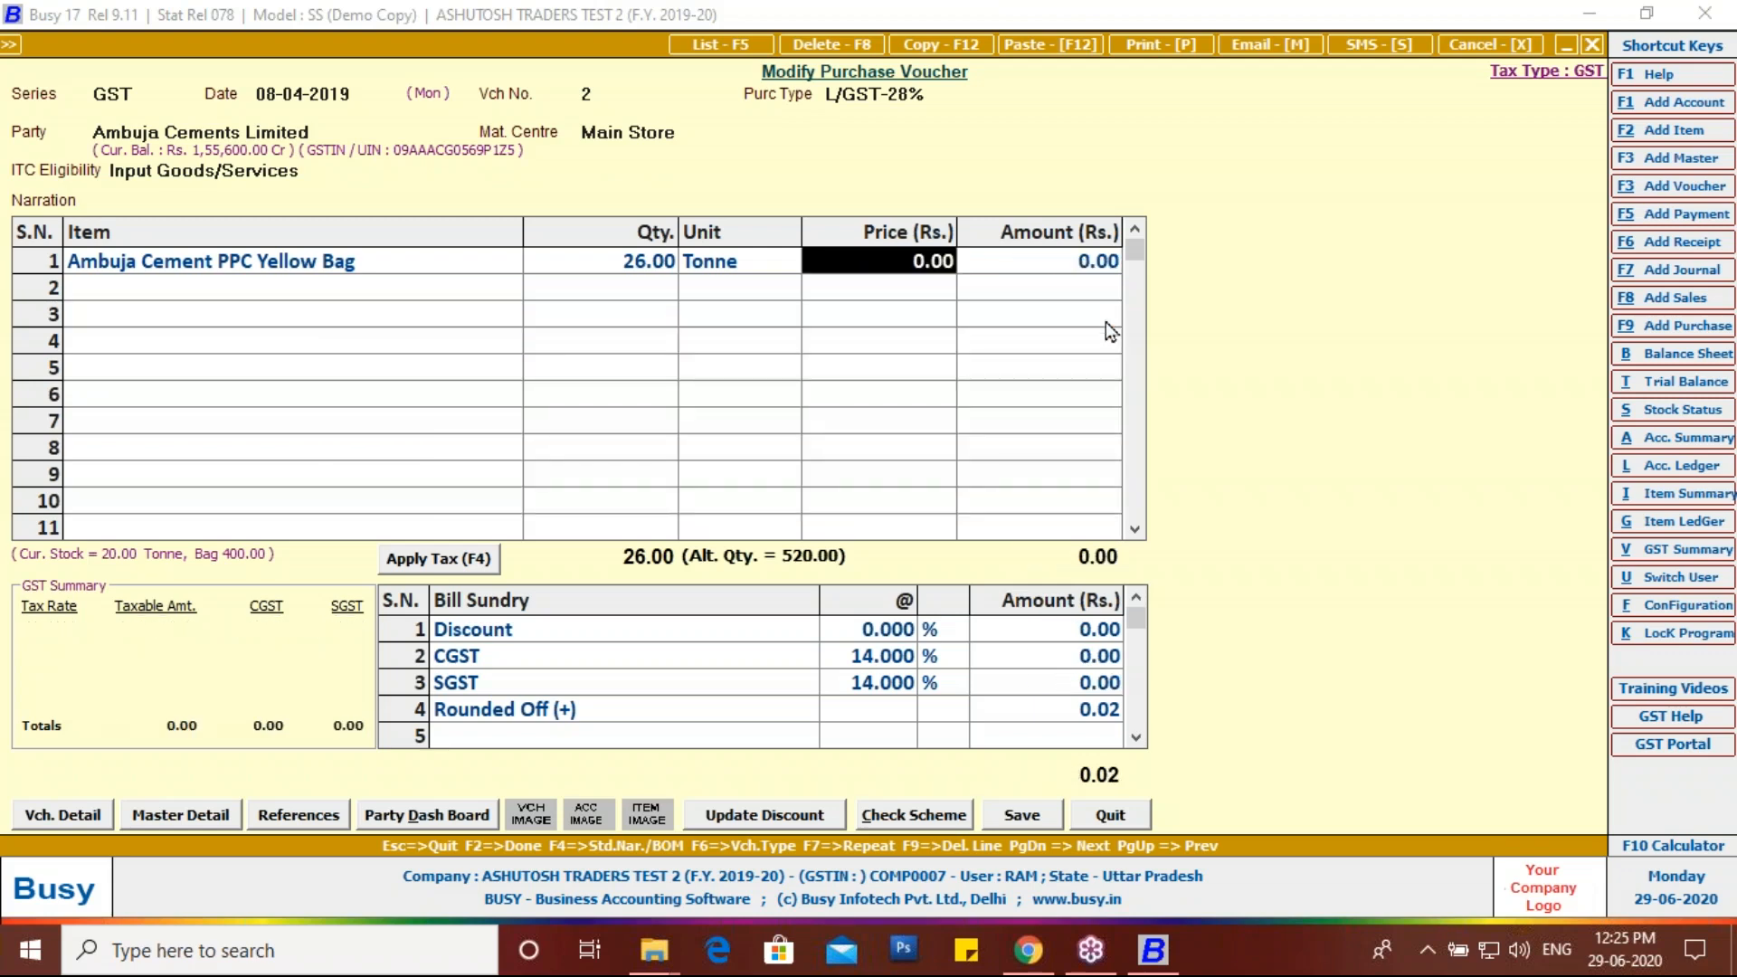
Step: Quit the purchase voucher without saving it and close the ASHUTOSH TRADERS TEST 2 company
key("Escape")
key("y")
key("Escape")
key("Escape")
key("Escape")
key("Escape")
left_click(955, 532)
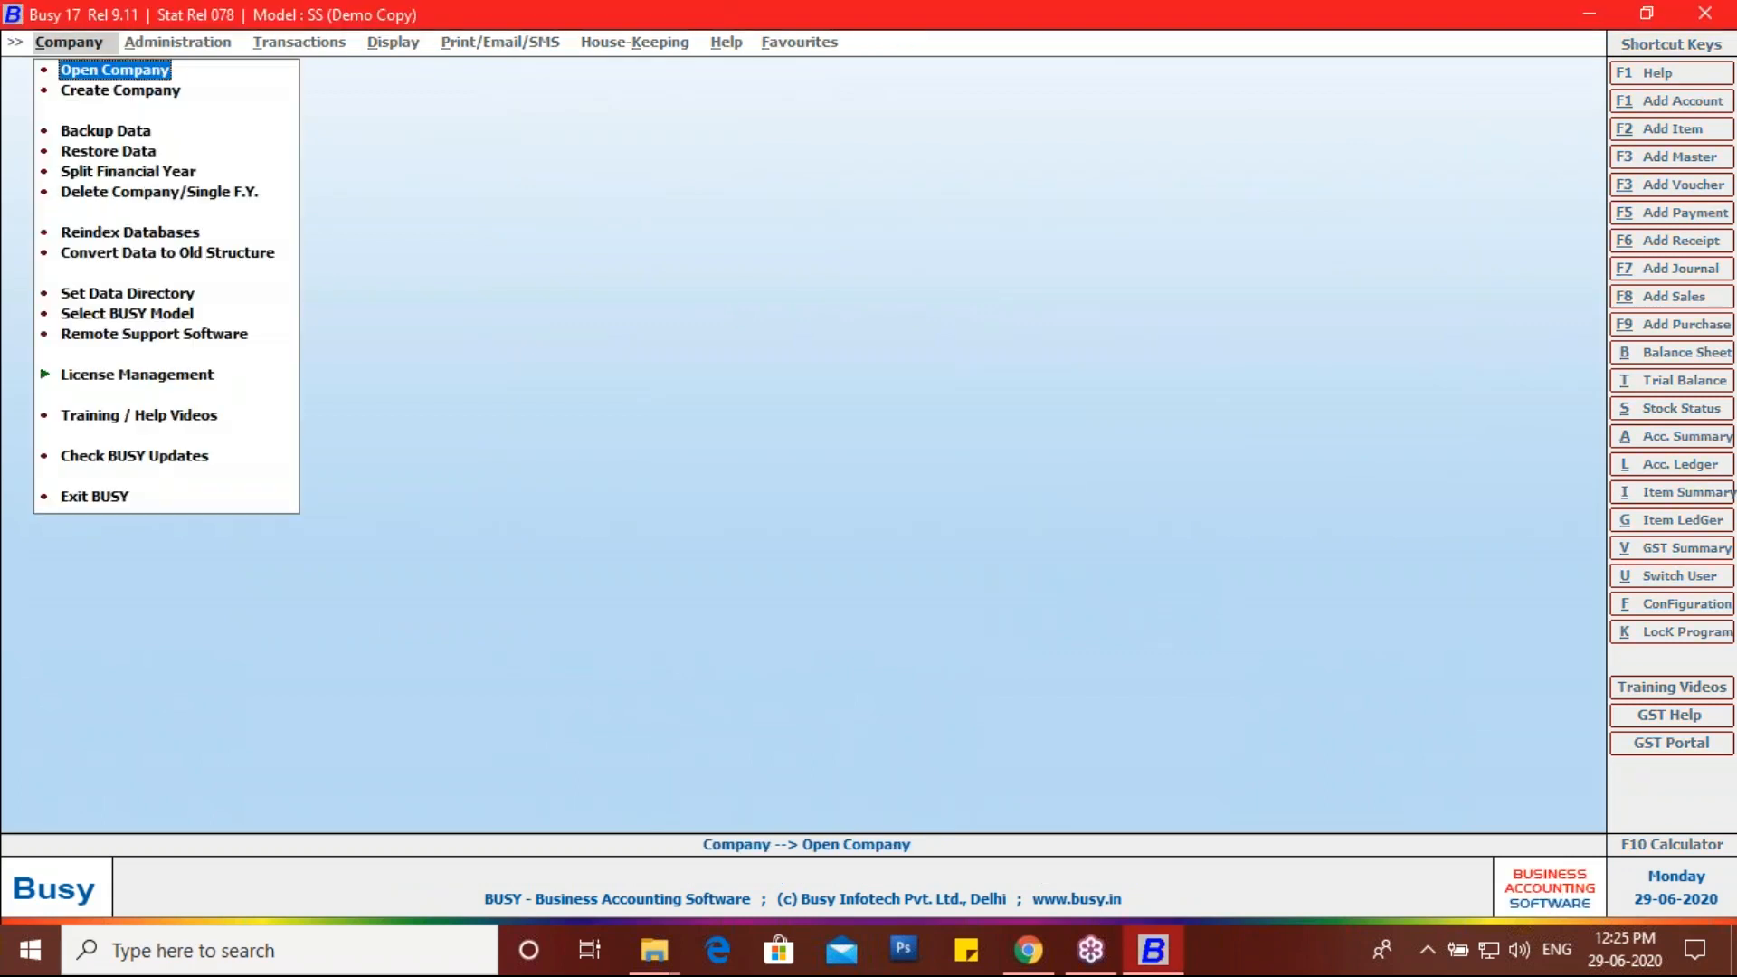
Step: Exit Busy and close the Busy OJT folder window to return to the desktop
key("Return")
key("Escape")
key("Left")
key("Return")
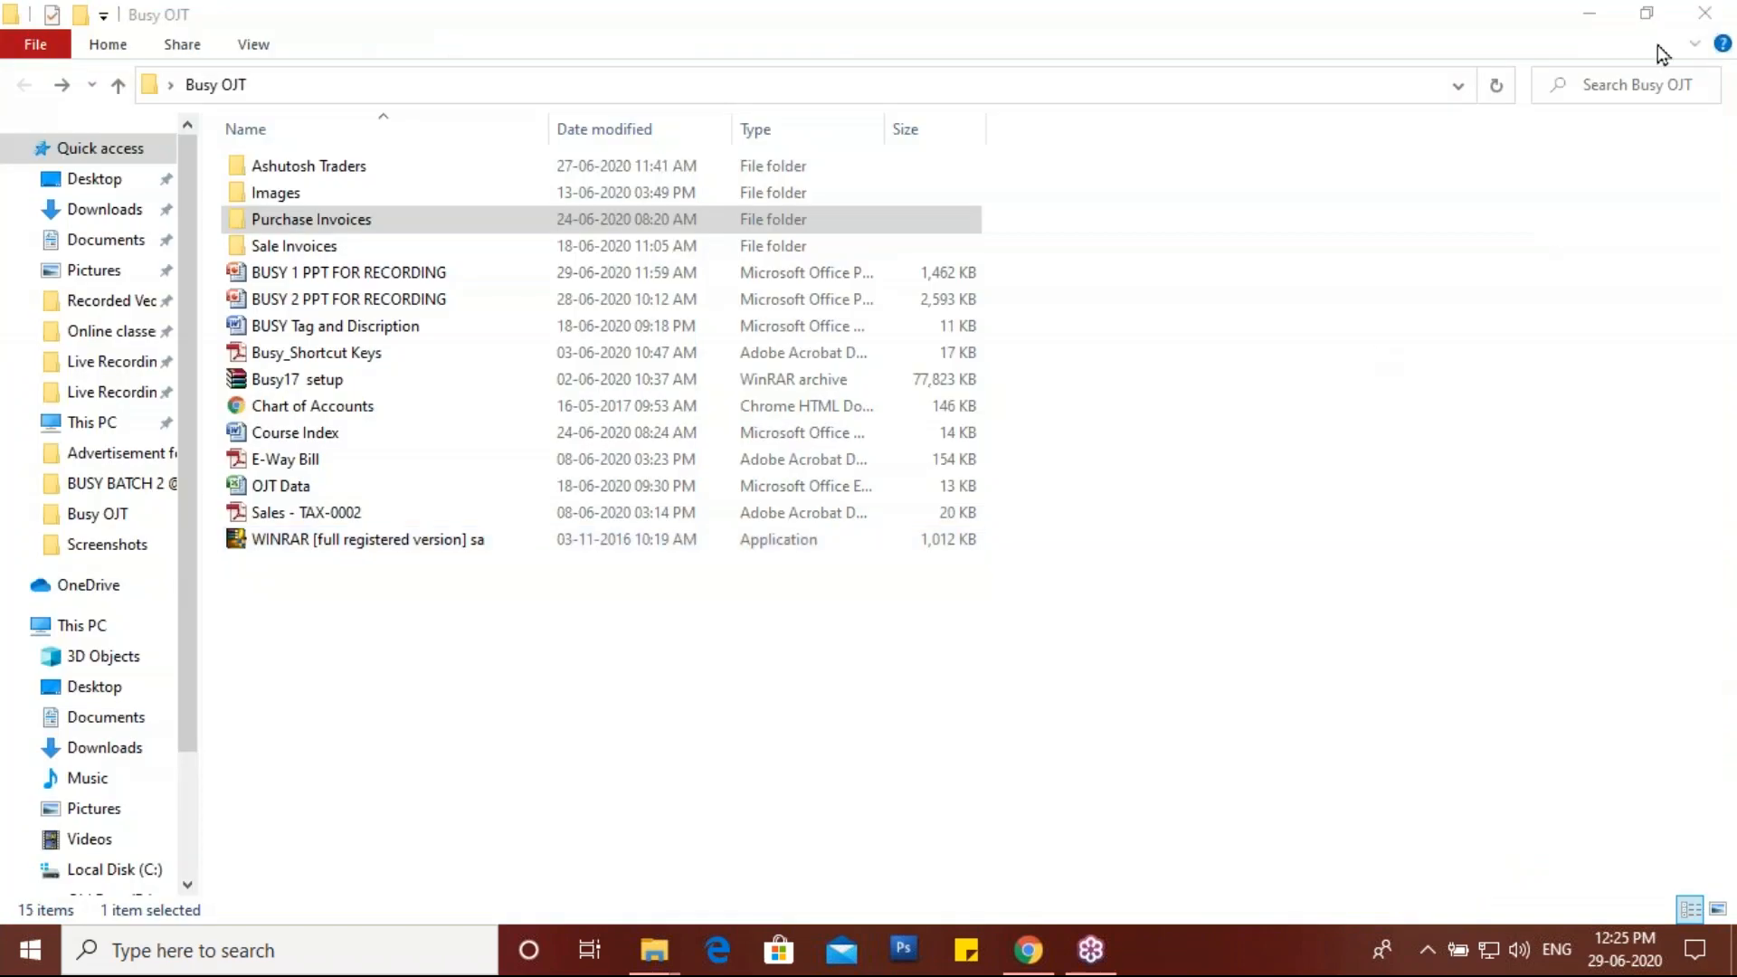
left_click(1275, 25)
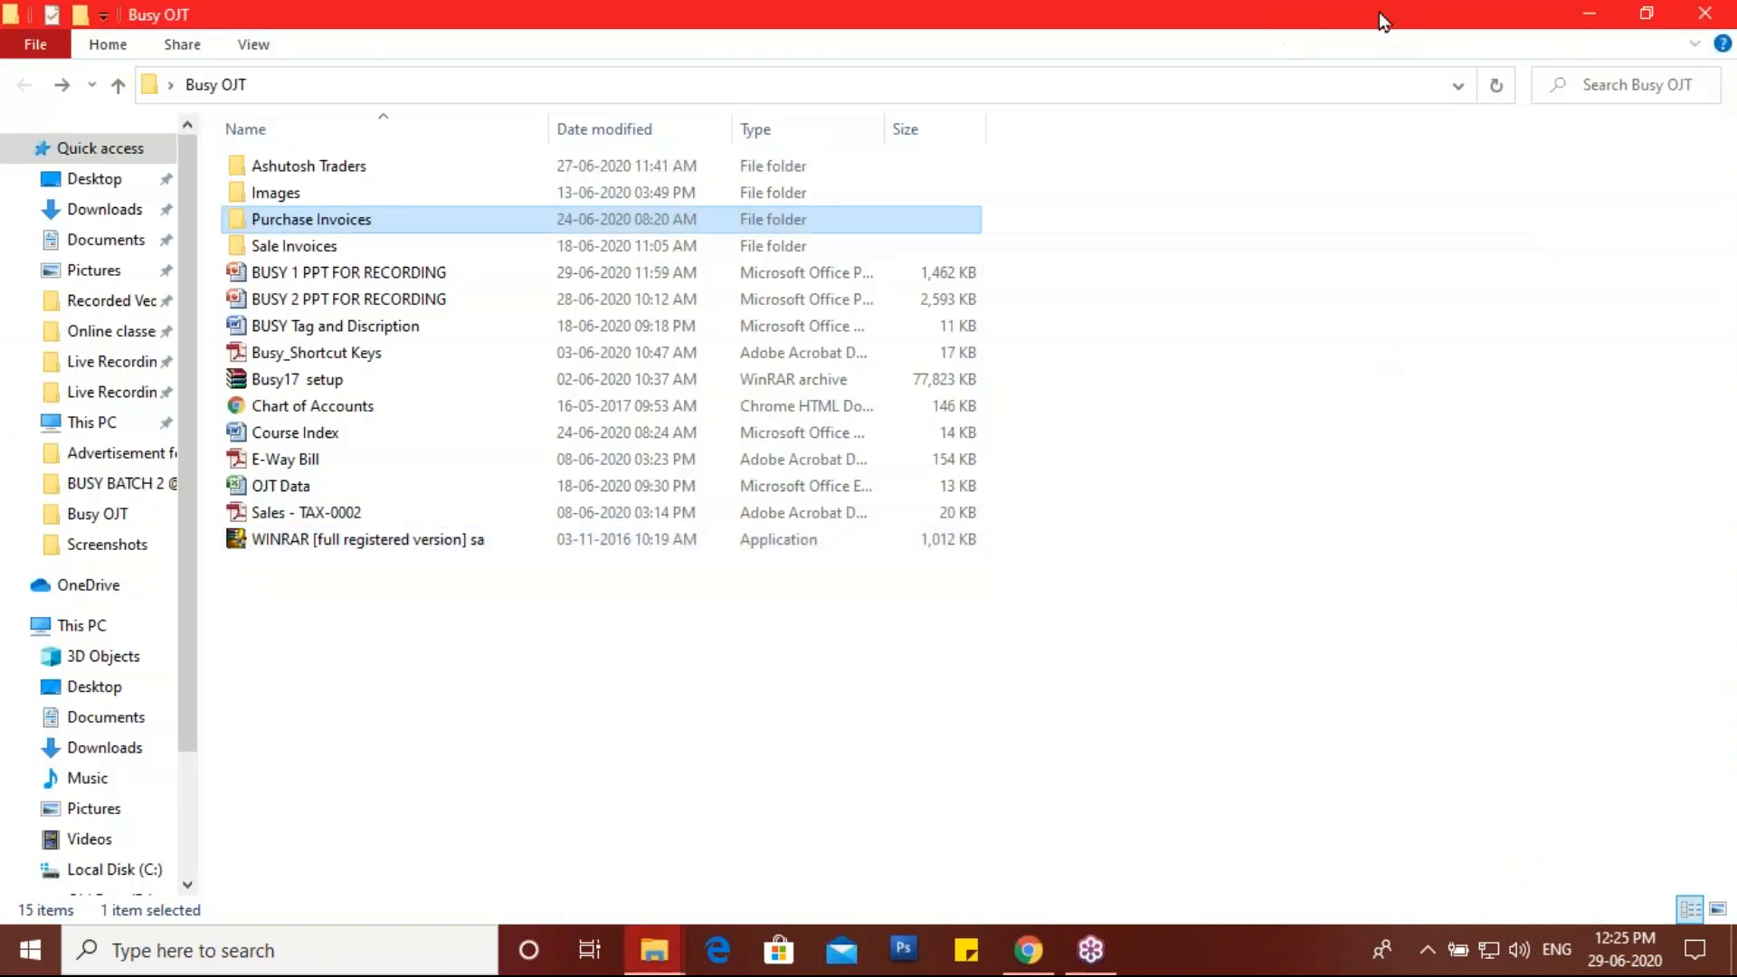
left_click(1705, 12)
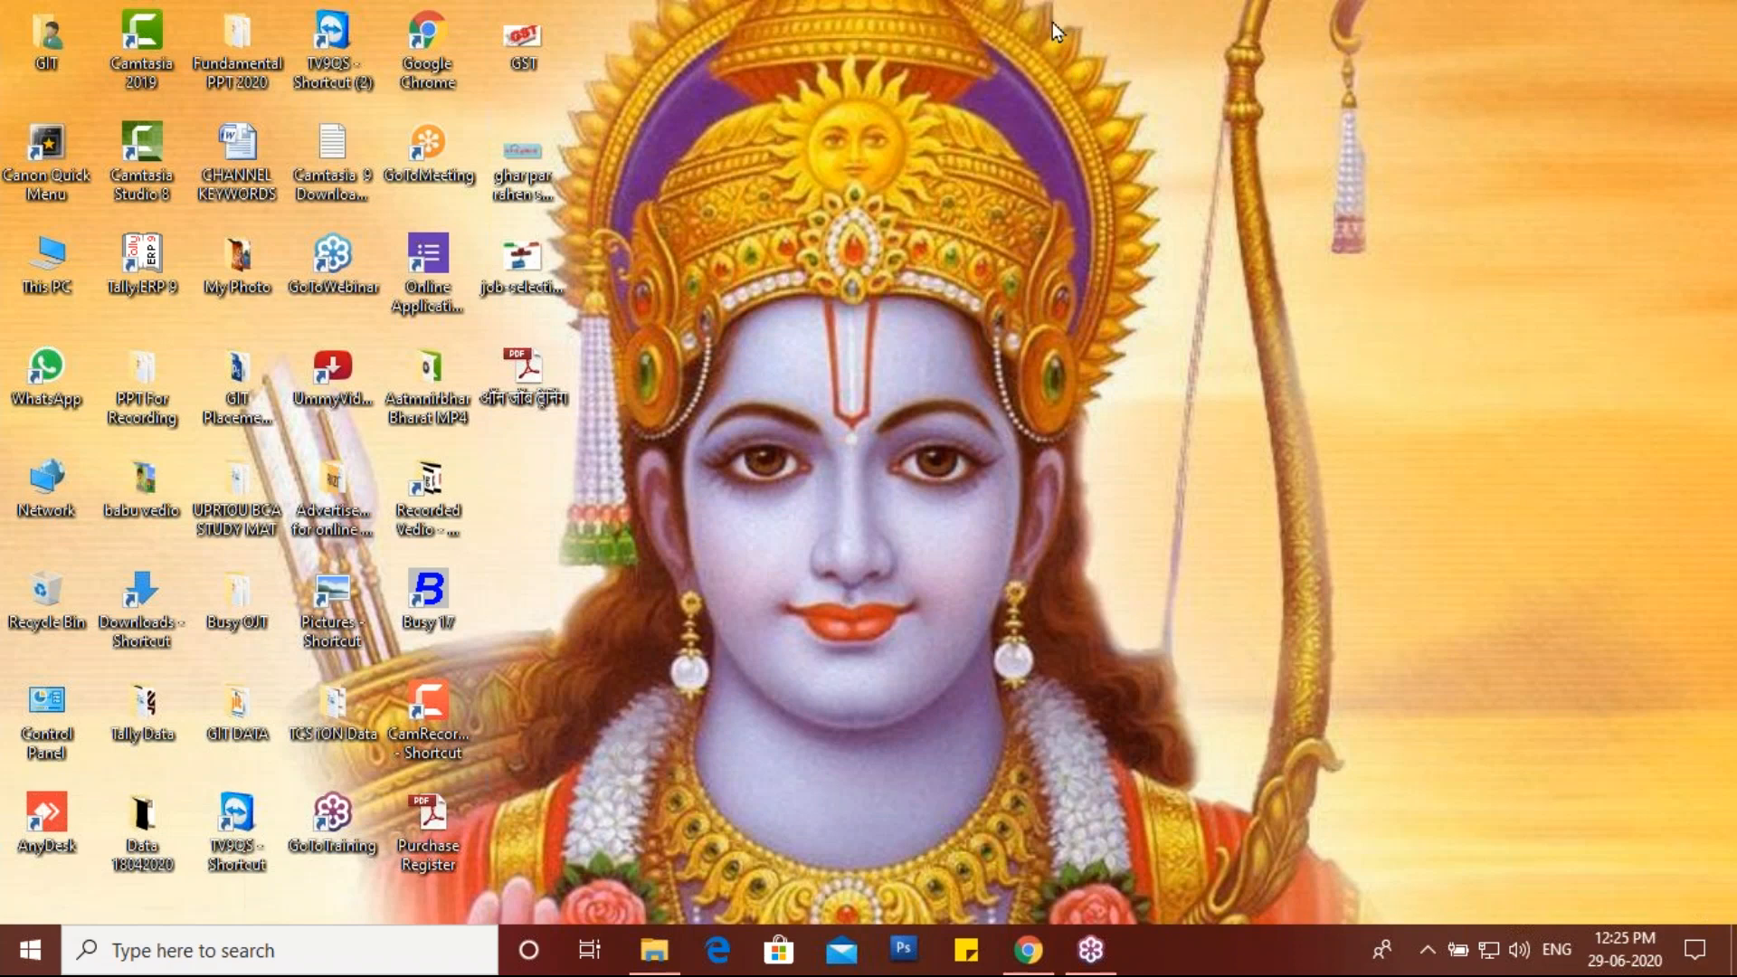